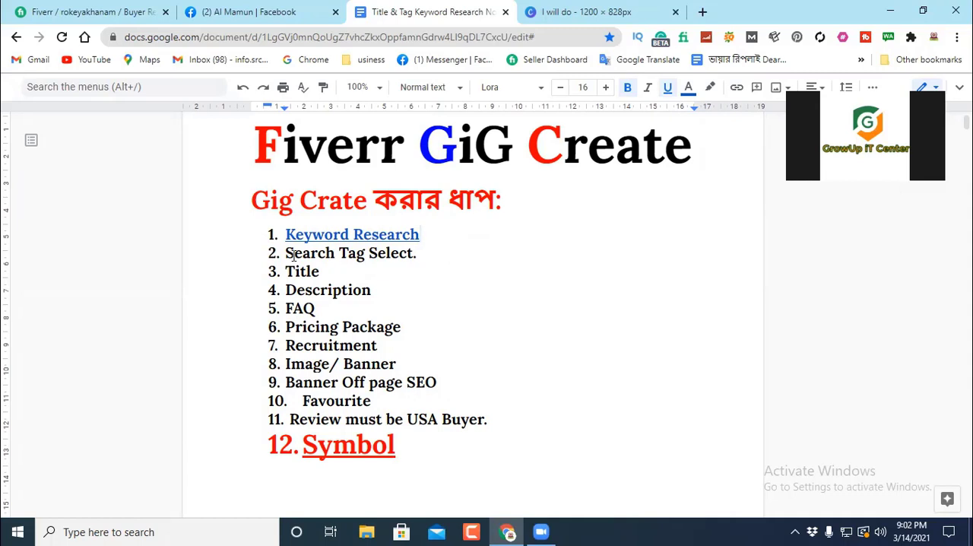
# Step: Examine the gig creation steps from Search Tag Select to Recruitment, highlighting the individual list items
pyautogui.click(422, 252)
pyautogui.moveTo(325, 271); pyautogui.dragTo(346, 268)
pyautogui.click(346, 267)
pyautogui.click(373, 290)
pyautogui.moveTo(373, 290); pyautogui.dragTo(260, 287)
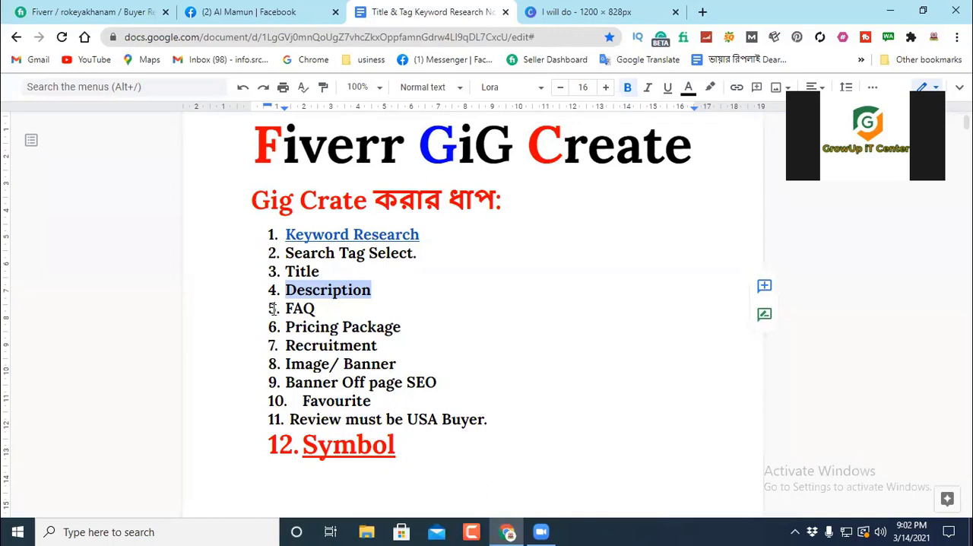
pyautogui.click(328, 306)
pyautogui.moveTo(328, 306); pyautogui.dragTo(261, 307)
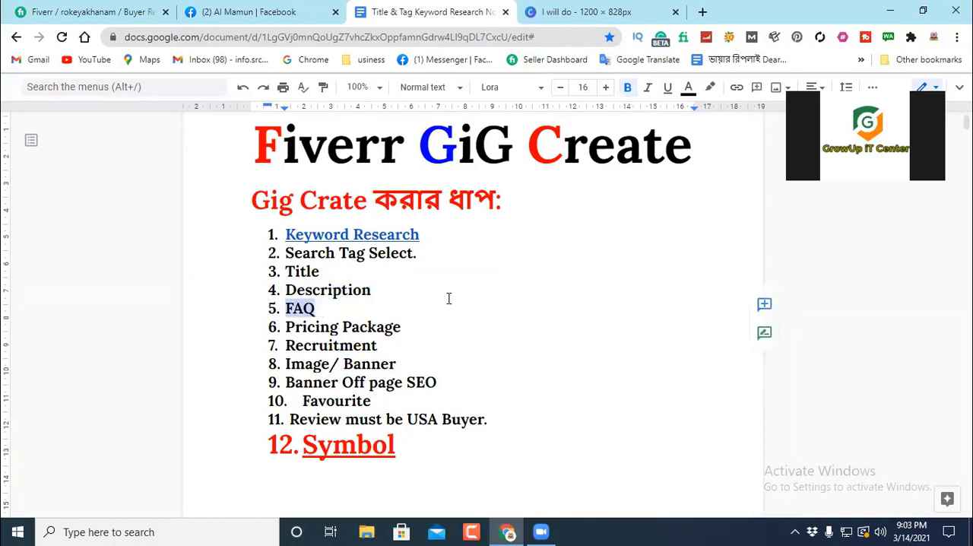
pyautogui.click(411, 327)
pyautogui.moveTo(411, 326); pyautogui.dragTo(261, 327)
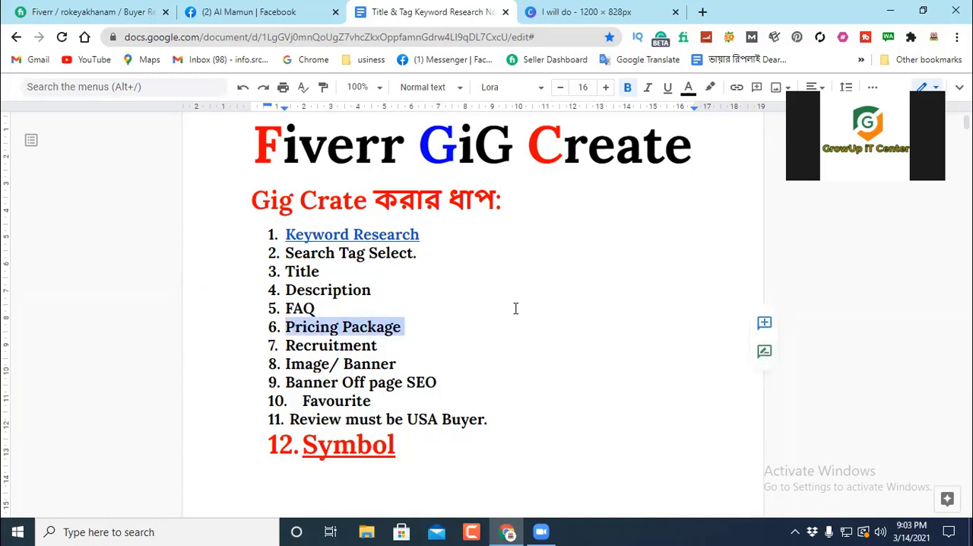
pyautogui.click(383, 345)
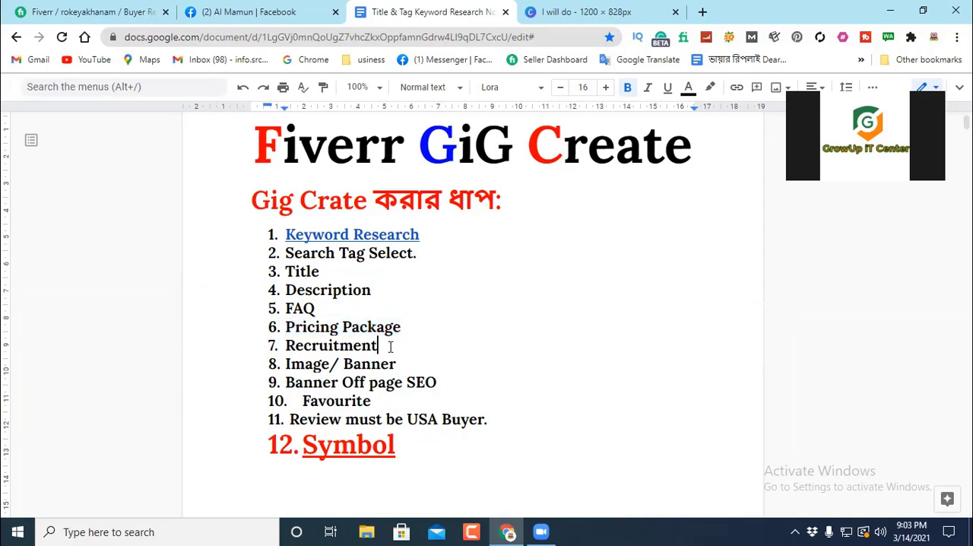
pyautogui.moveTo(388, 343); pyautogui.dragTo(278, 346)
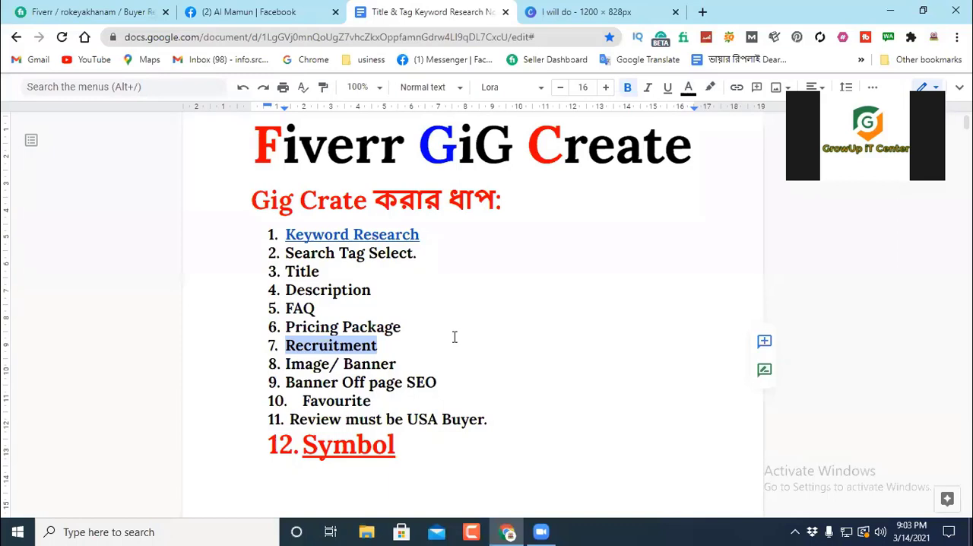
# Step: Add "Category" as a new numbered item between Title and Description in the gig creation list
pyautogui.click(403, 342)
pyautogui.click(433, 285)
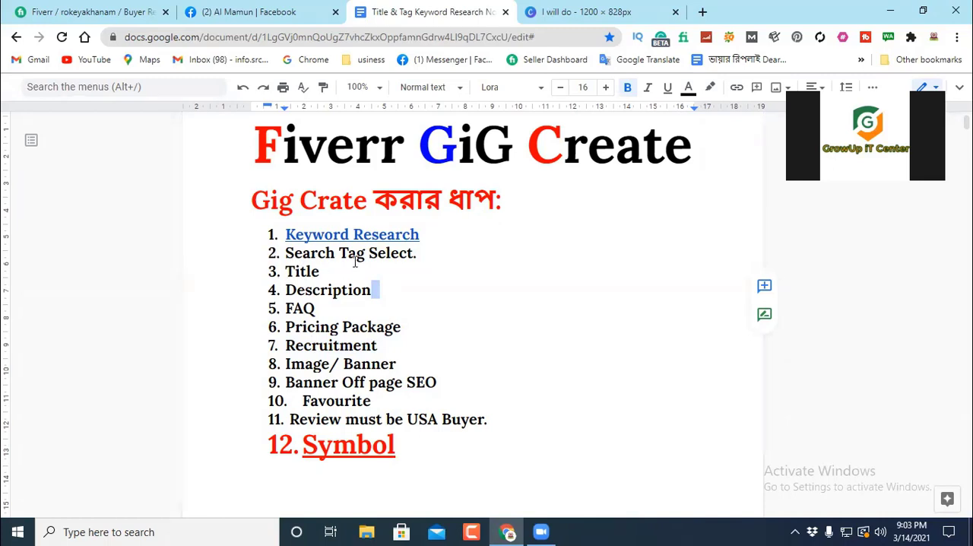
pyautogui.hotkey('ctrl', 'z')
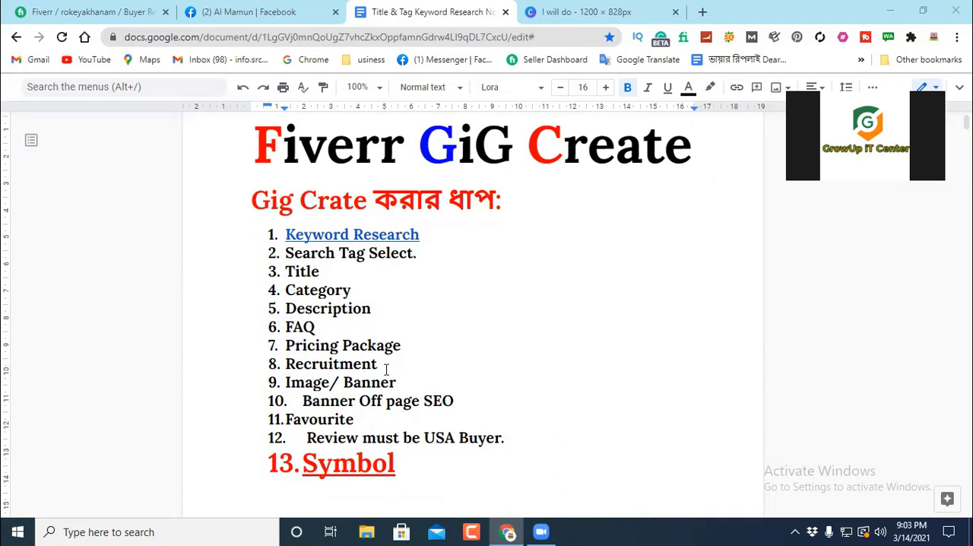
# Step: Examine the Image/ Banner, Banner Off page SEO and Favourite items, highlighting each one in the list
pyautogui.moveTo(397, 382); pyautogui.dragTo(284, 383)
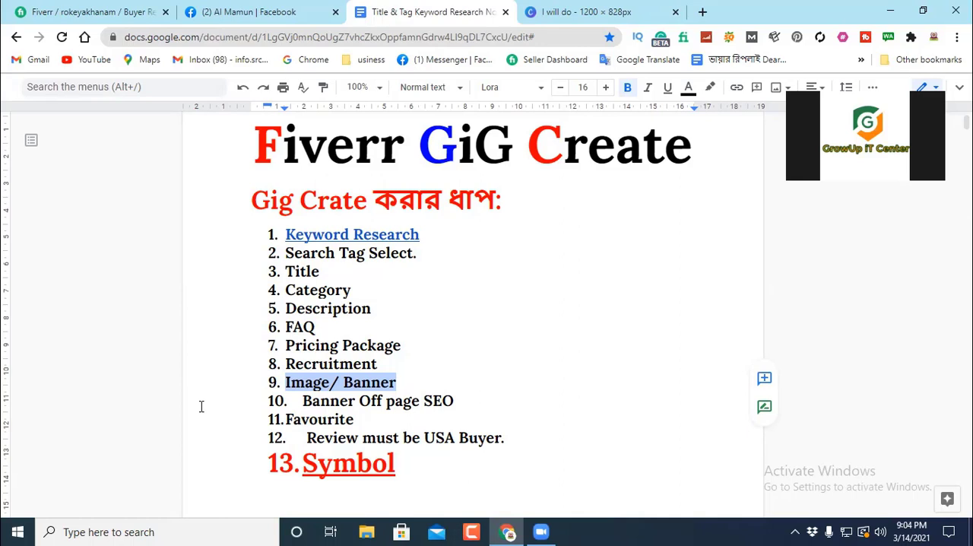
pyautogui.click(435, 380)
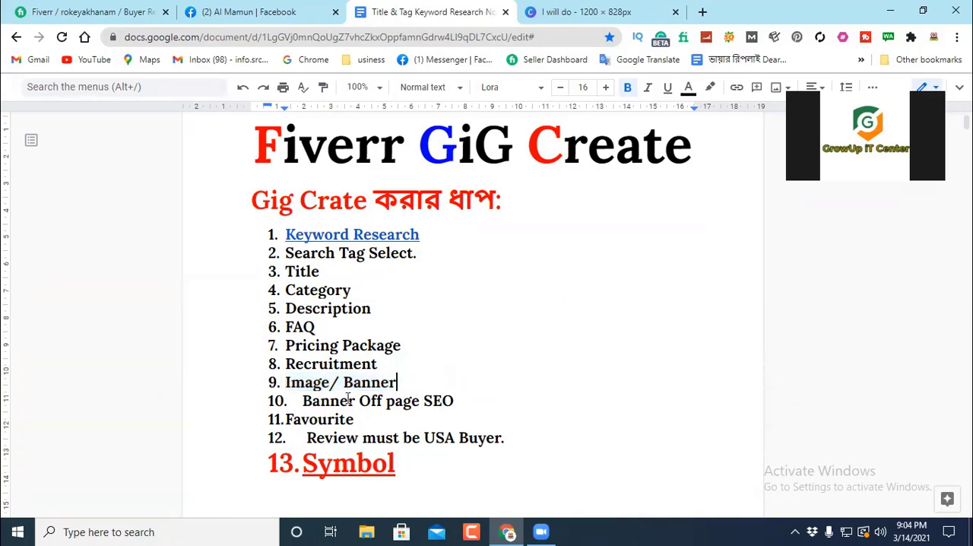
pyautogui.click(458, 396)
pyautogui.moveTo(474, 393); pyautogui.dragTo(304, 391)
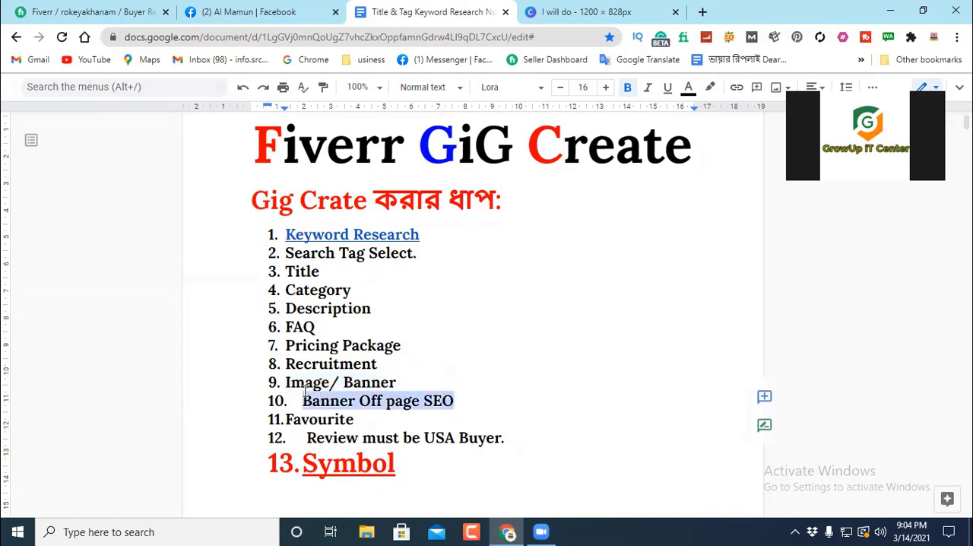
pyautogui.doubleClick(448, 387)
pyautogui.click(431, 341)
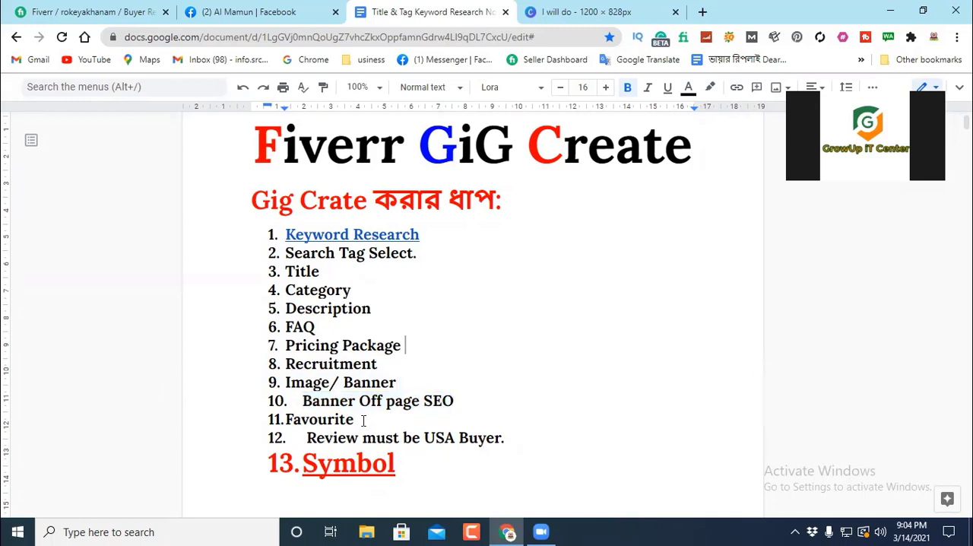
pyautogui.moveTo(363, 419); pyautogui.dragTo(199, 432)
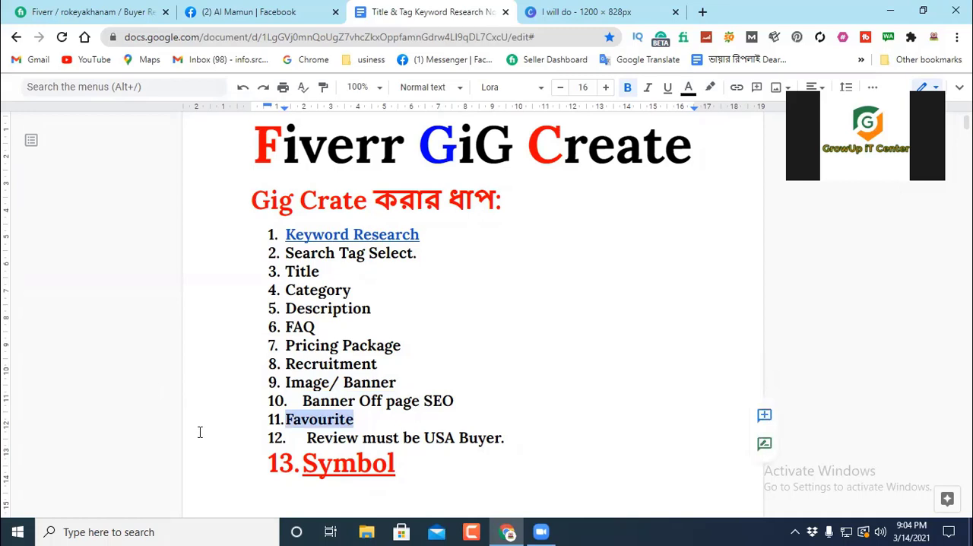
pyautogui.moveTo(200, 431); pyautogui.dragTo(363, 418)
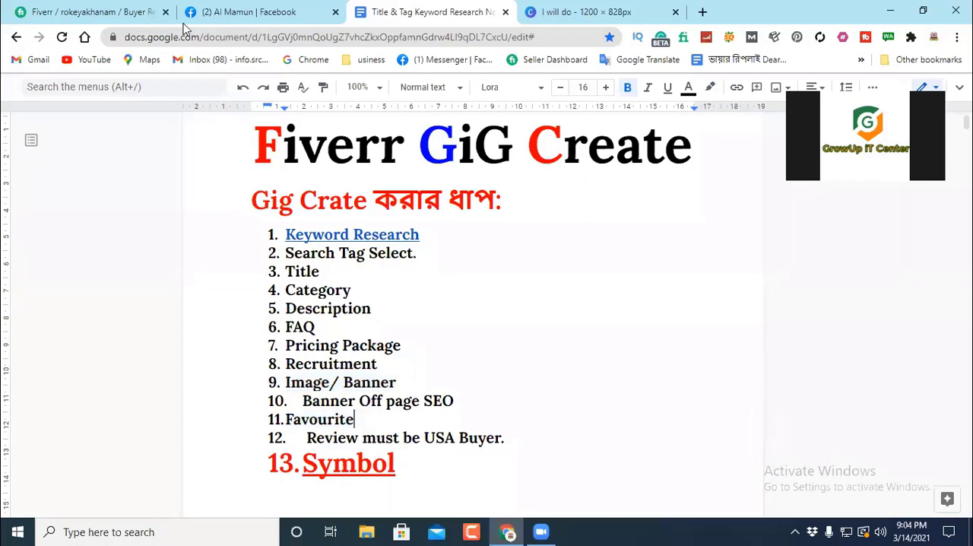
# Step: Switch to Fiverr and copy the URL of the YouTube promotion and video SEO gig
pyautogui.click(68, 12)
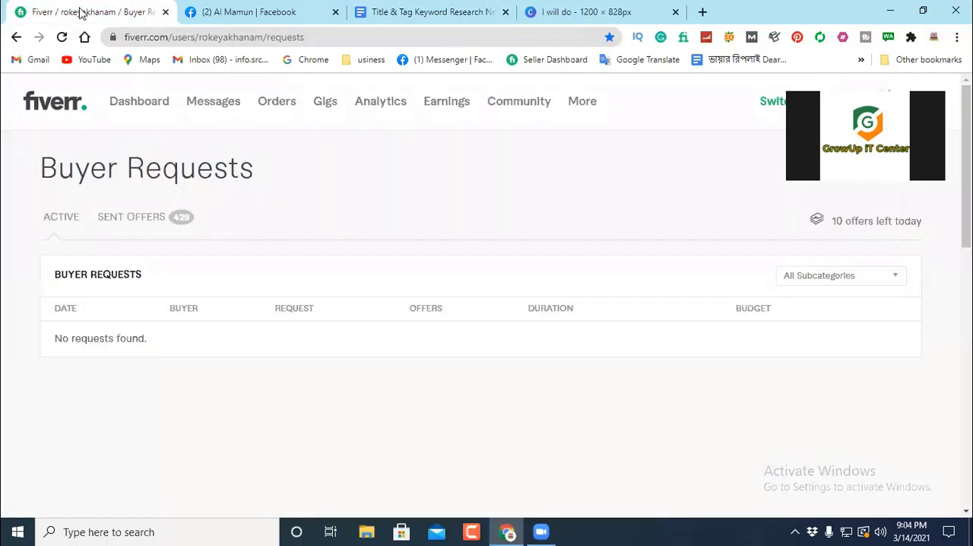
pyautogui.click(319, 37)
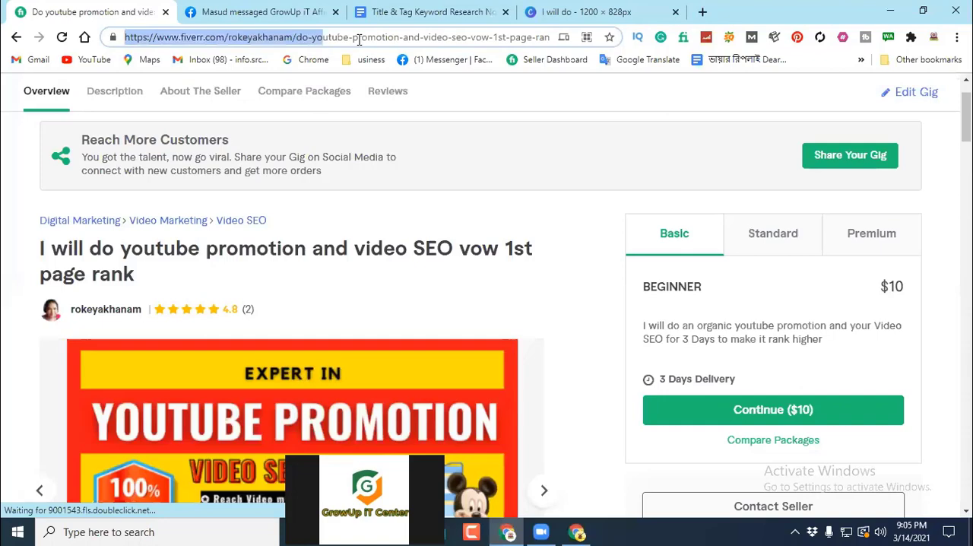
pyautogui.click(313, 36)
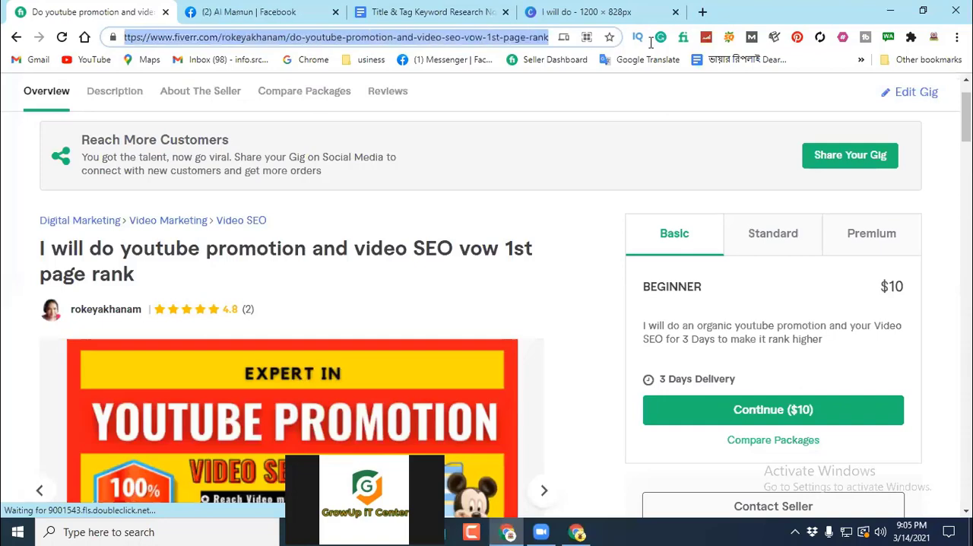
pyautogui.rightClick(313, 38)
pyautogui.click(355, 134)
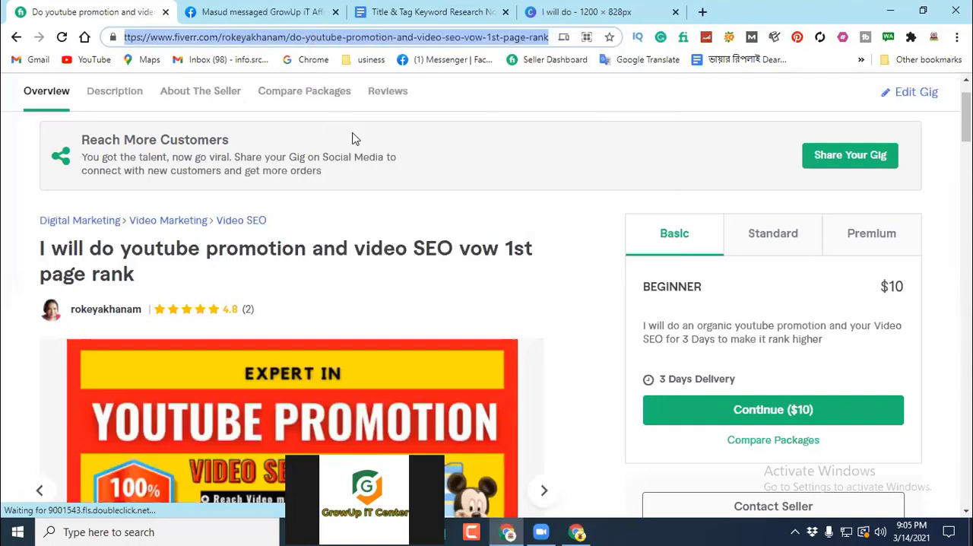
# Step: Open a browser window under another Chrome profile and load the copied gig URL in it
pyautogui.click(934, 36)
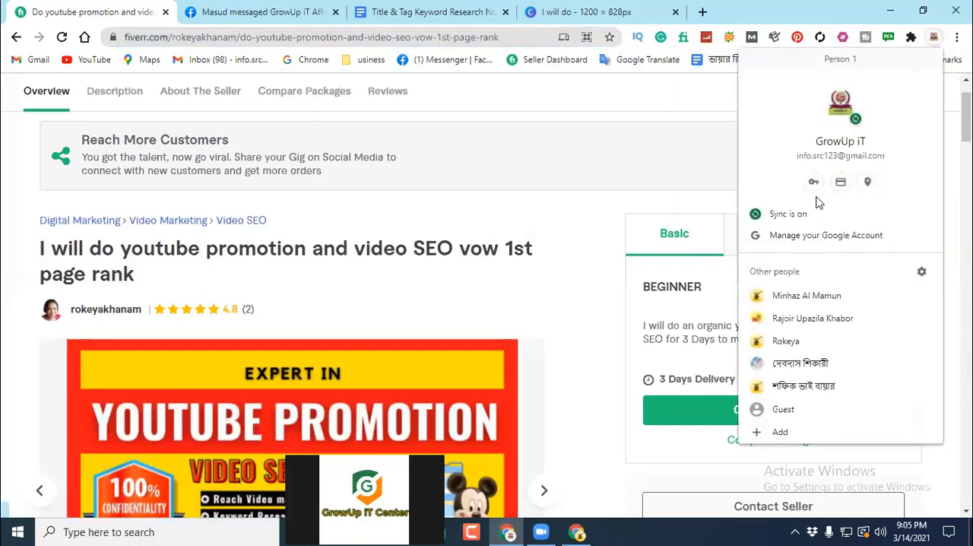
pyautogui.click(791, 297)
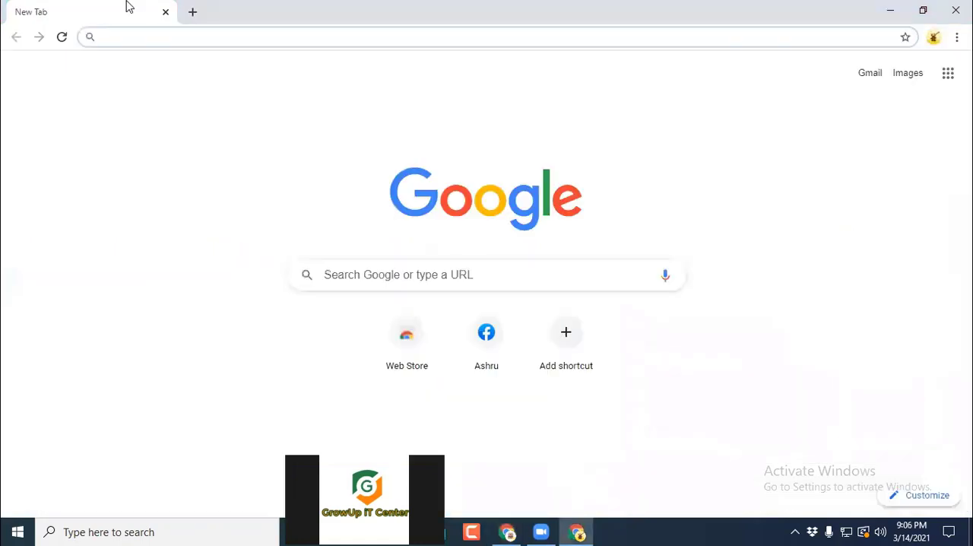
pyautogui.rightClick(142, 37)
pyautogui.click(190, 146)
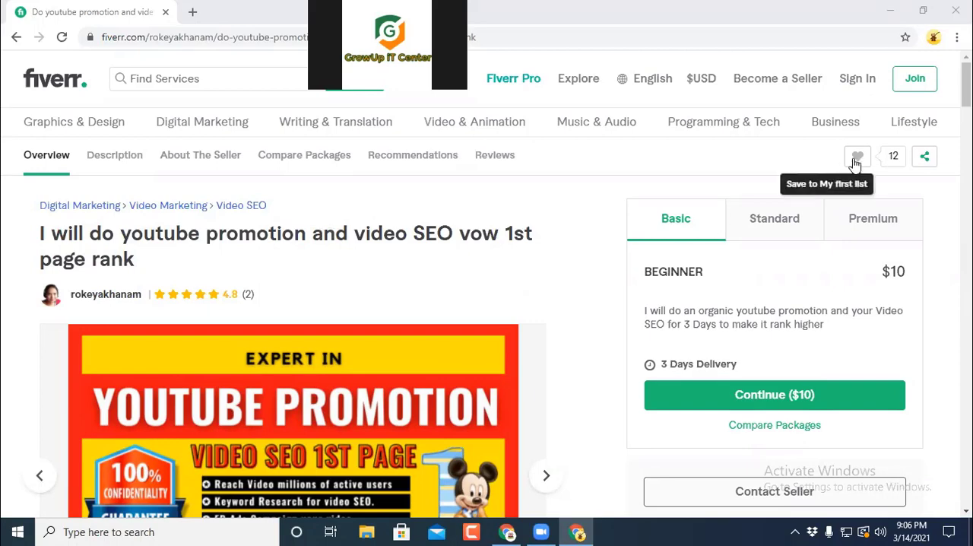
pyautogui.moveTo(819, 120)
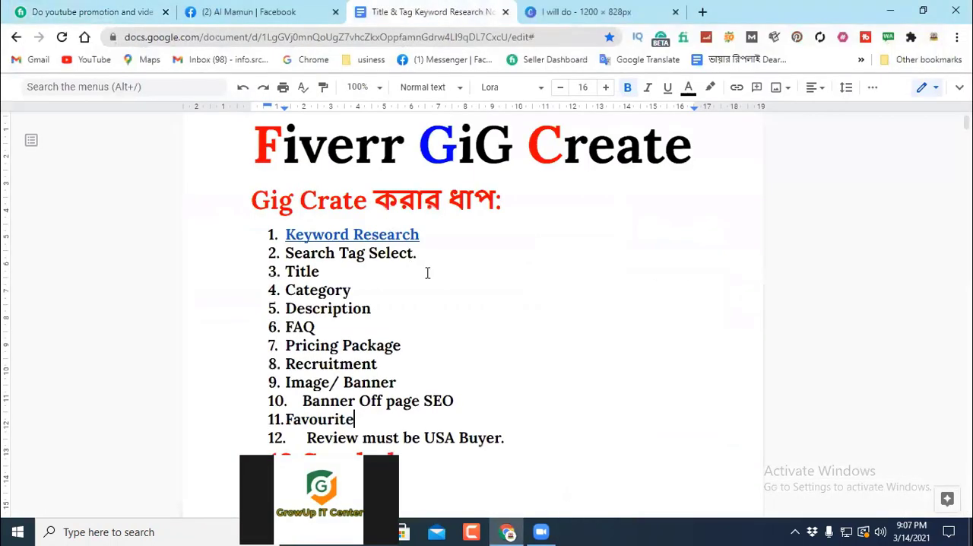
# Step: Examine the Favourite and "Review must be USA Buyer." items in the document's gig creation list
pyautogui.scroll(-2, 430, 271)
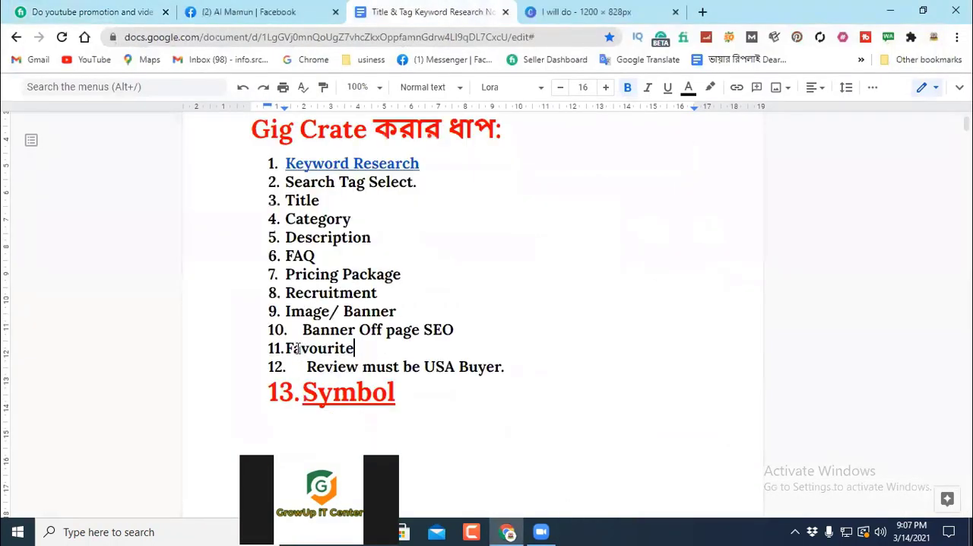
pyautogui.moveTo(354, 348); pyautogui.dragTo(281, 346)
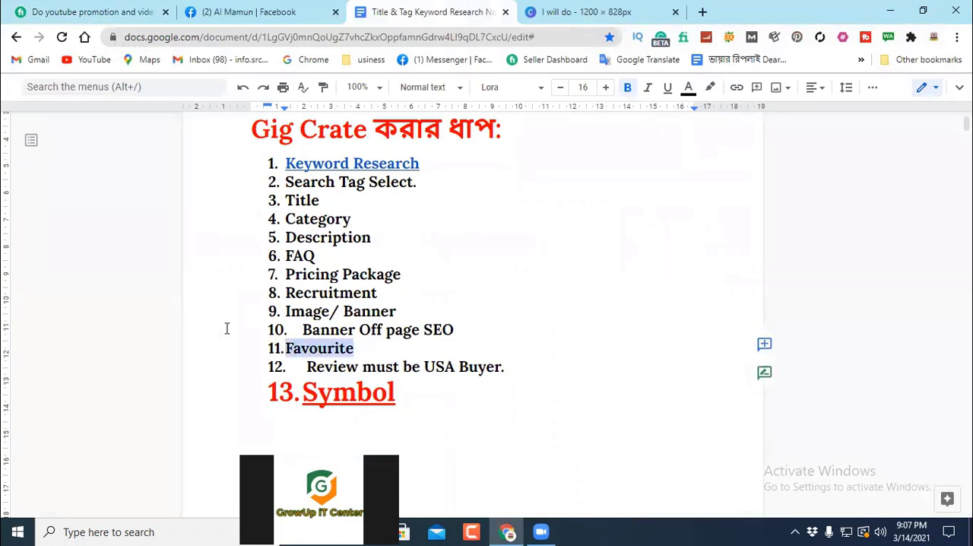
pyautogui.click(589, 248)
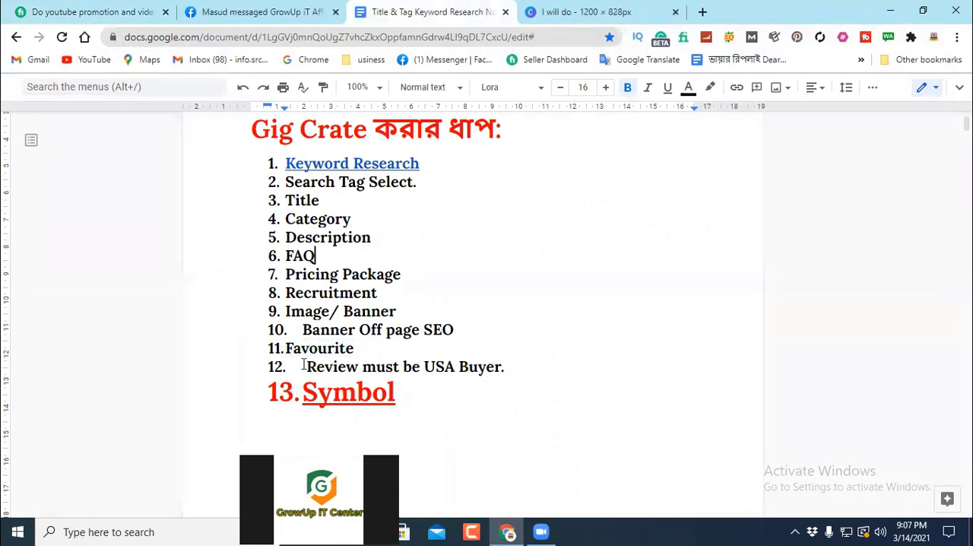
pyautogui.moveTo(304, 367); pyautogui.dragTo(527, 364)
pyautogui.click(547, 330)
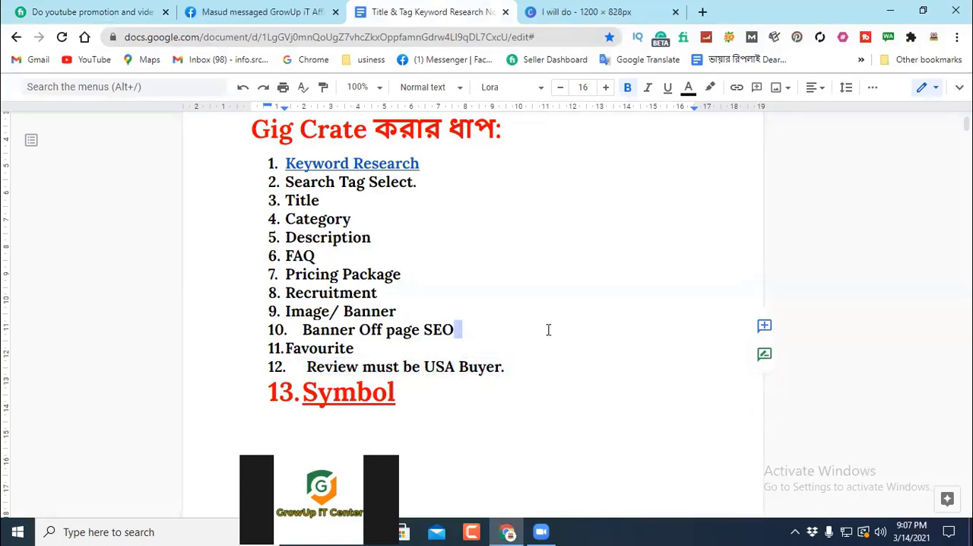
pyautogui.scroll(2, 543, 297)
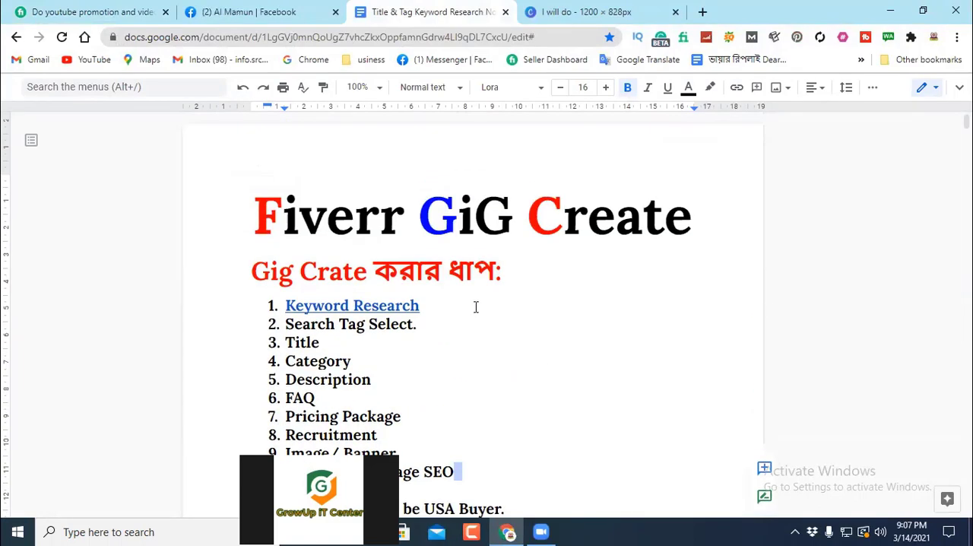
pyautogui.scroll(-3, 476, 304)
pyautogui.click(509, 232)
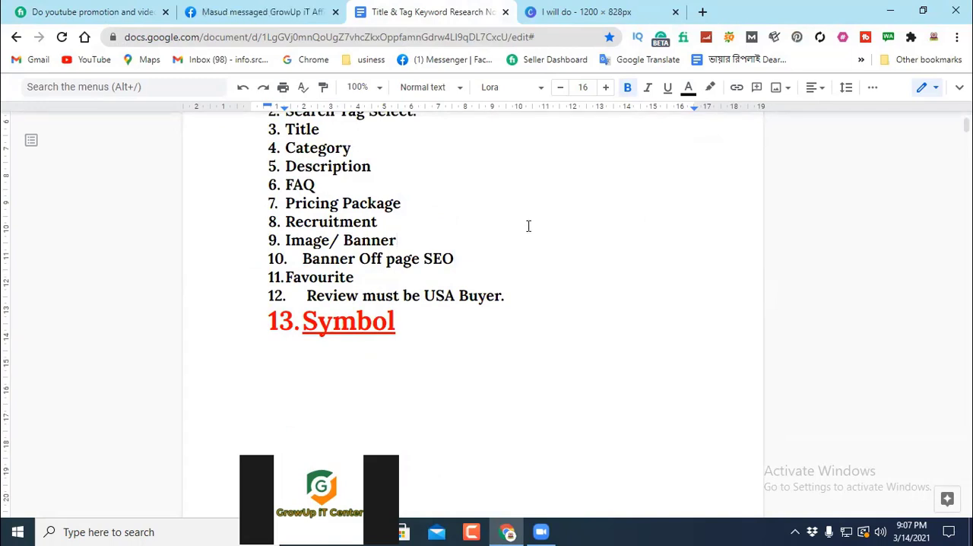
# Step: Follow the Keyword Research link in the first item of the gig creation list
pyautogui.scroll(2, 524, 228)
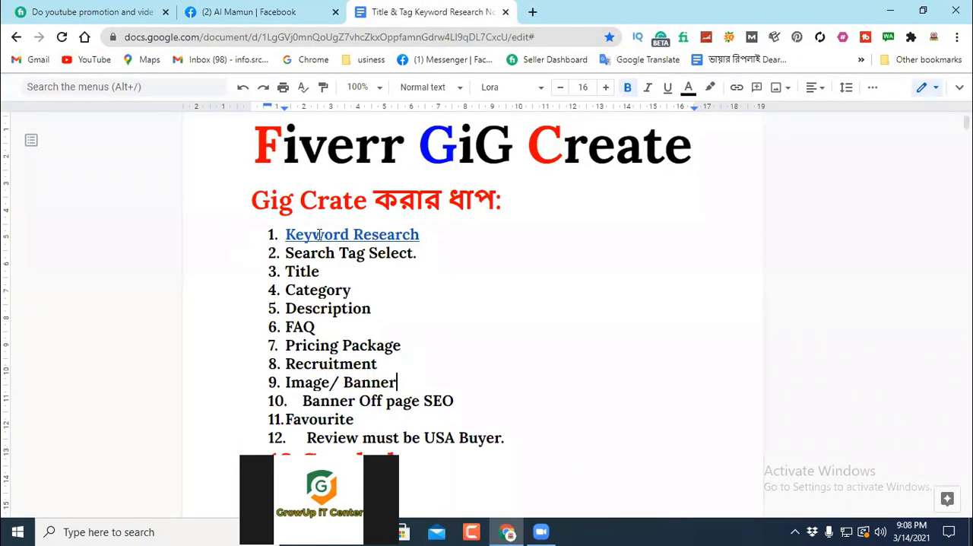
pyautogui.click(351, 235)
pyautogui.click(394, 259)
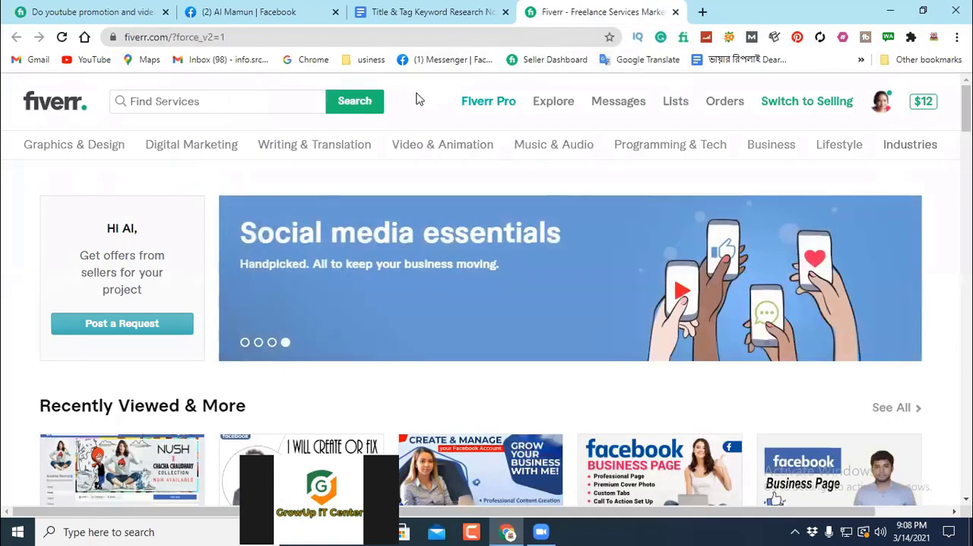
# Step: Enter "facebook business page" in Fiverr's service search to get keyword suggestions
pyautogui.click(159, 102)
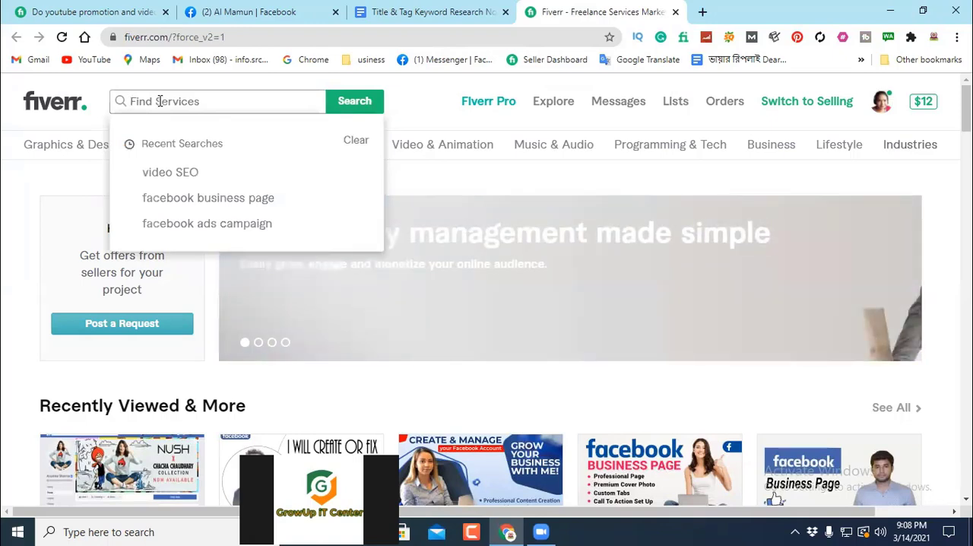
pyautogui.write('face')
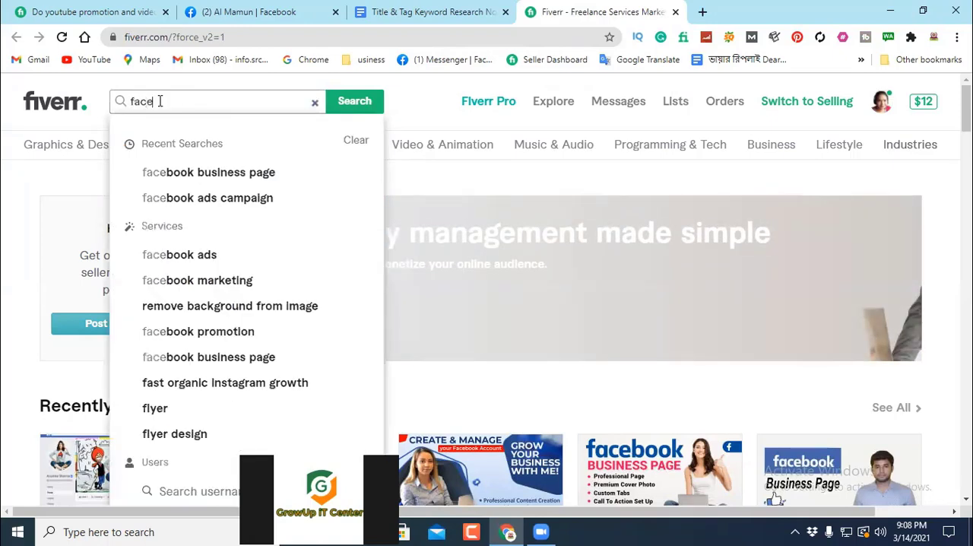
pyautogui.write('book ')
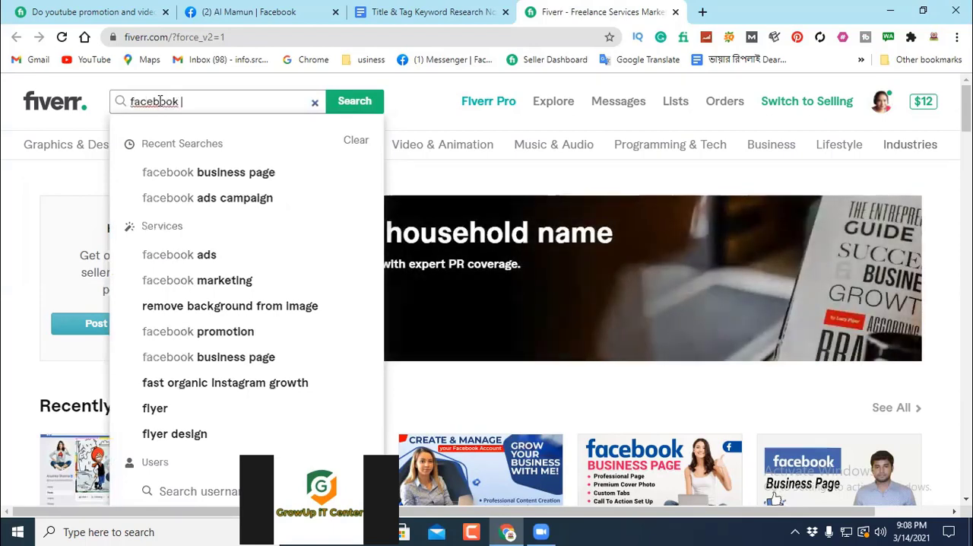
pyautogui.write('busi')
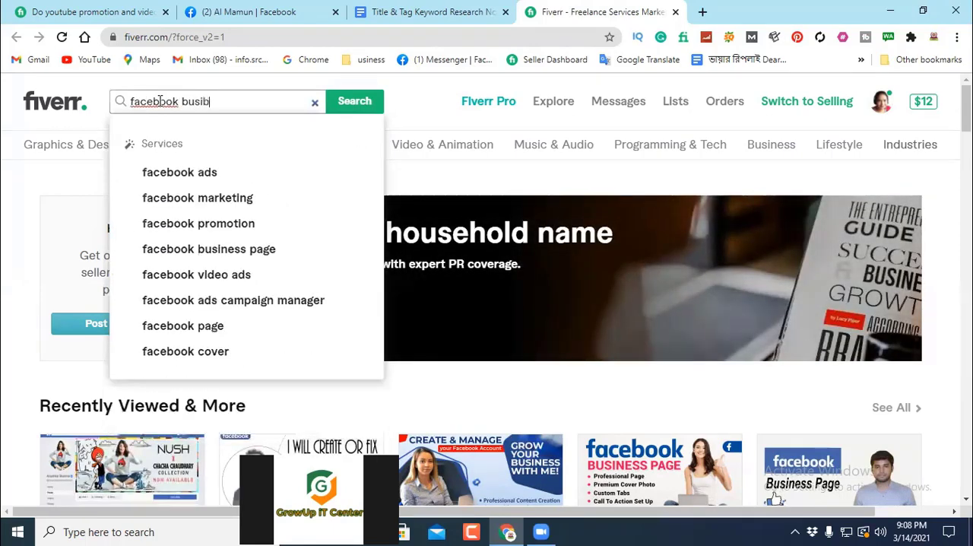
pyautogui.write('ness')
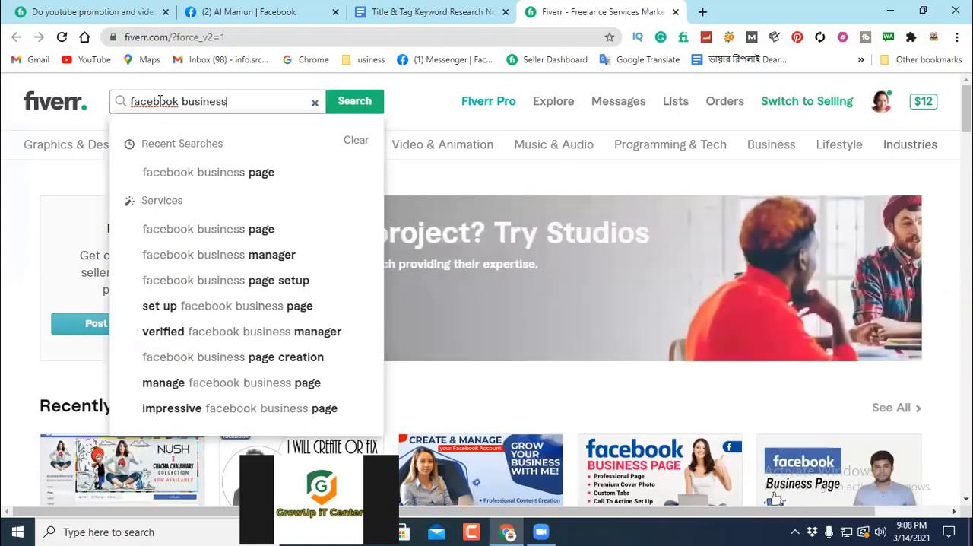
pyautogui.write(' page')
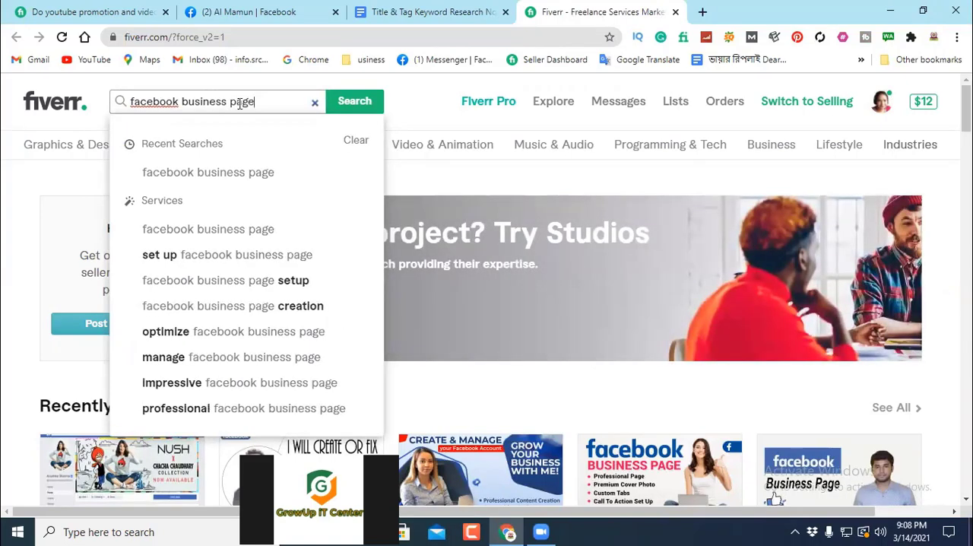
pyautogui.moveTo(259, 102); pyautogui.dragTo(186, 105)
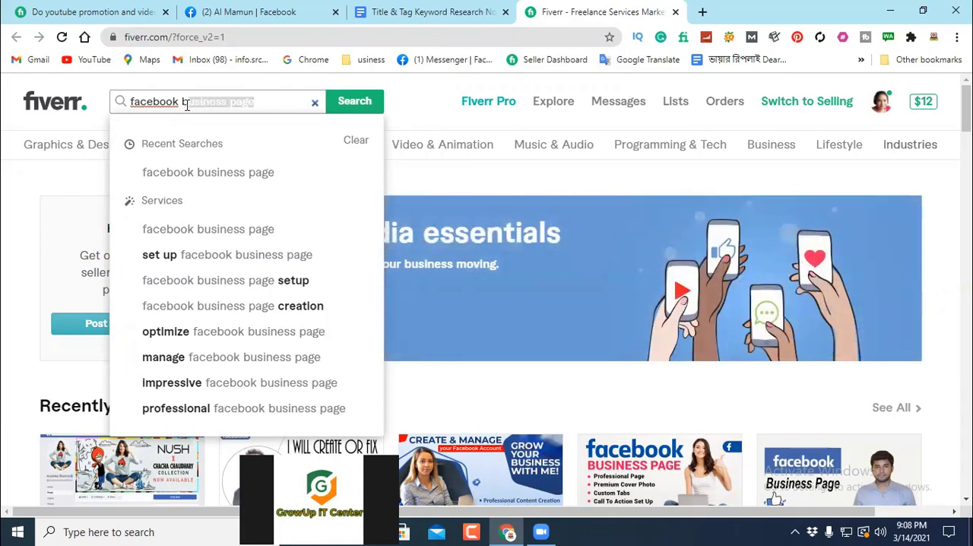
# Step: Shorten the search term to "facebook" and run the suggested search for "facebook page"
pyautogui.press('BackSpace')
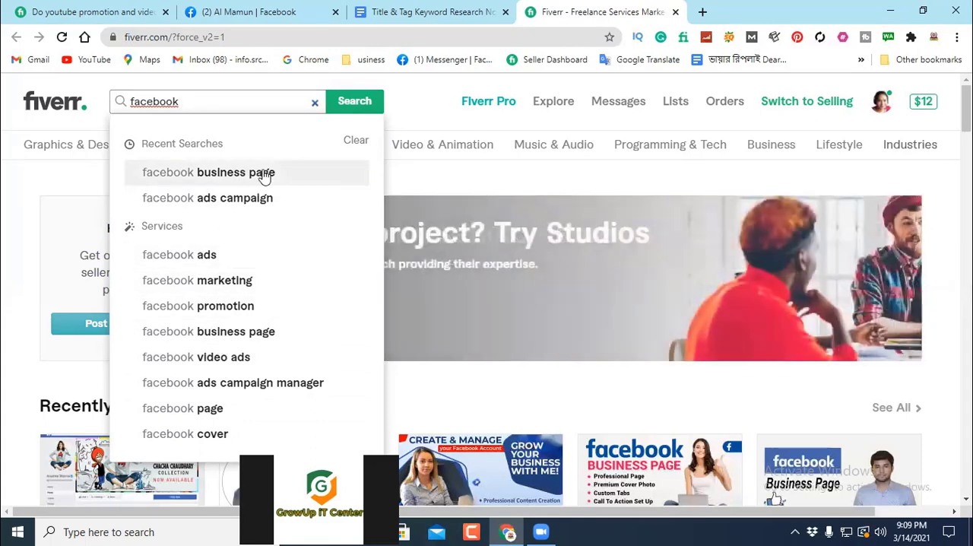
pyautogui.click(213, 408)
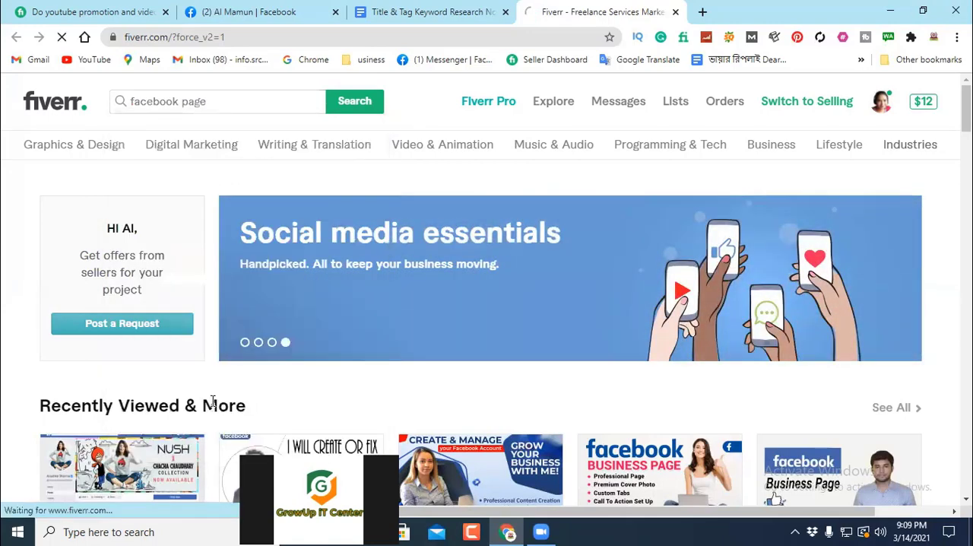
pyautogui.moveTo(258, 146)
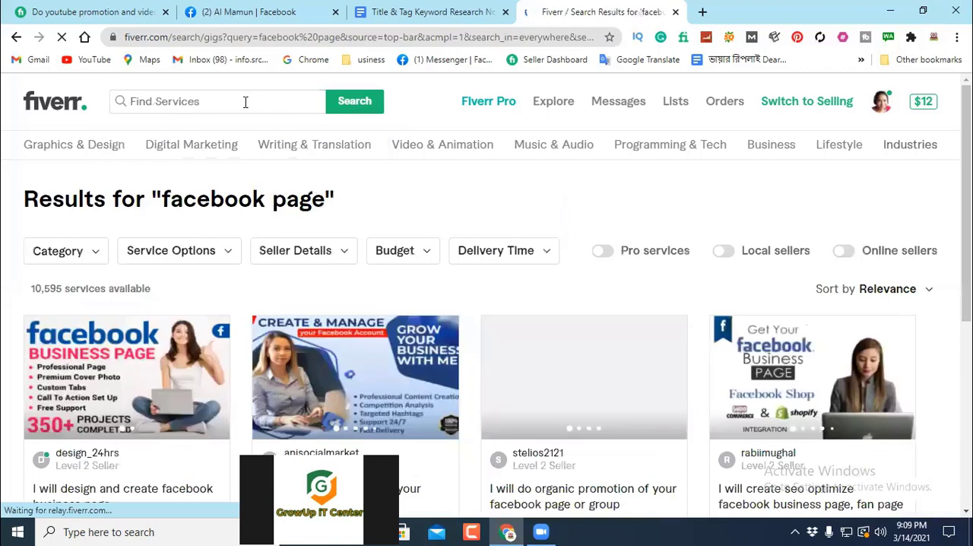
# Step: Check the related keyword suggestions for "facebook page" and the number of services available for it
pyautogui.click(212, 104)
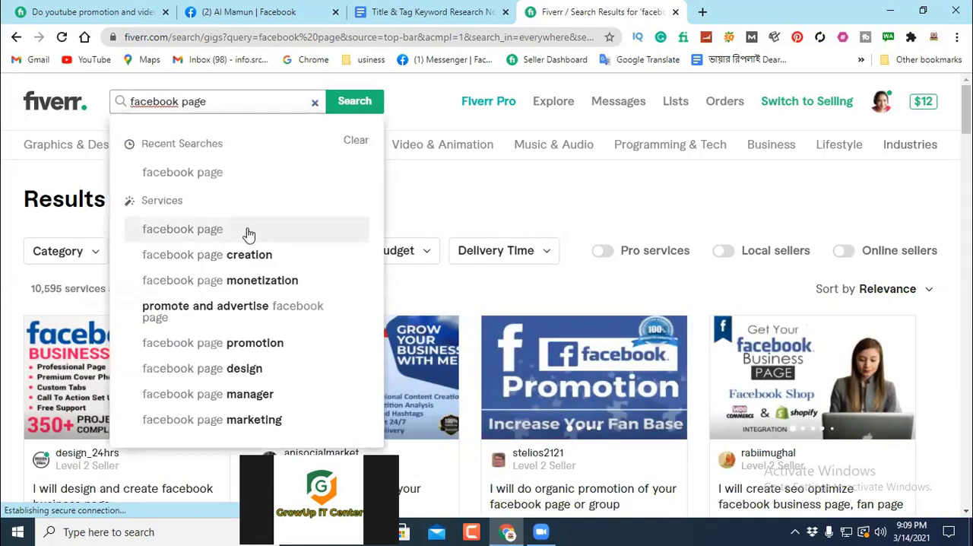
pyautogui.click(438, 200)
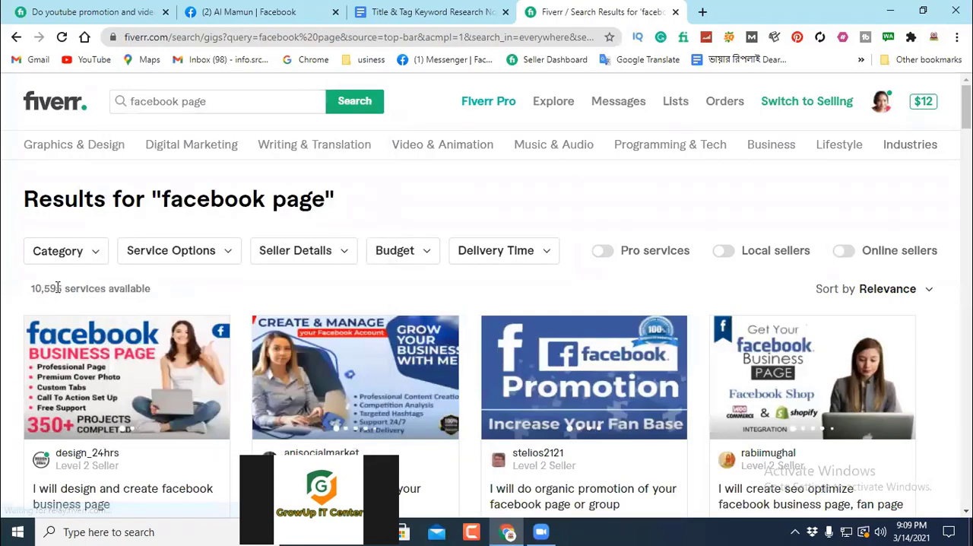
pyautogui.moveTo(63, 287); pyautogui.dragTo(32, 288)
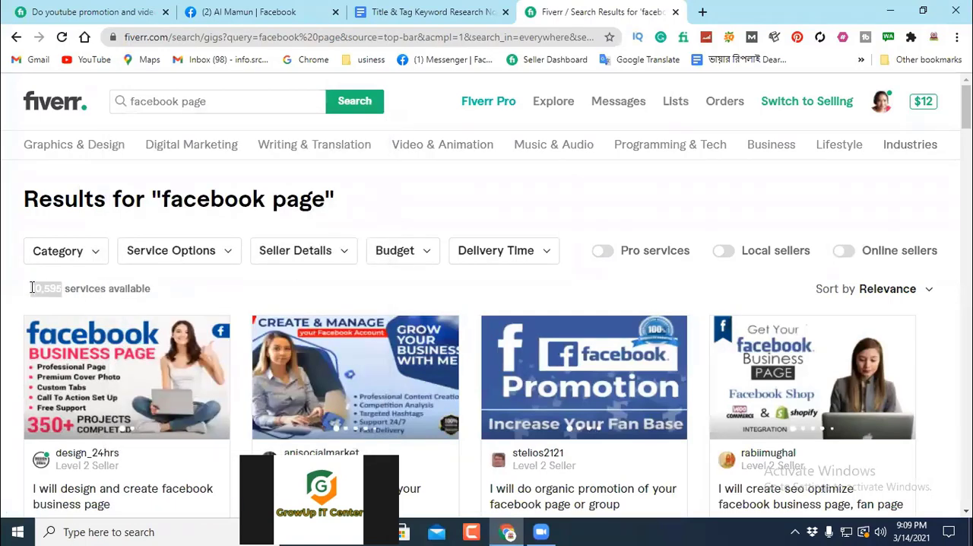
pyautogui.click(208, 100)
pyautogui.click(430, 183)
# Step: Open the gig "I will design facebook page, cover, profile picture, and fb ad" from the results in a new tab
pyautogui.scroll(-3, 504, 198)
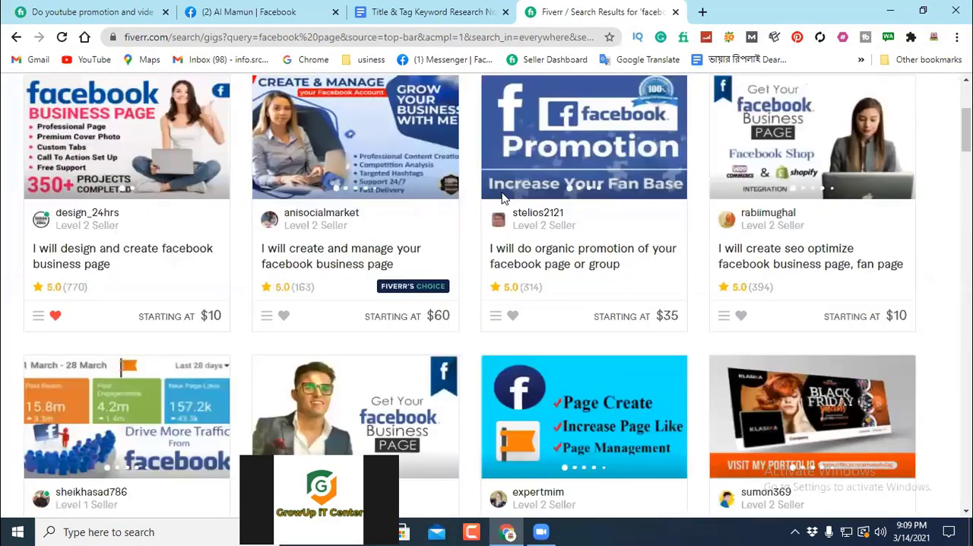
pyautogui.scroll(1, 486, 201)
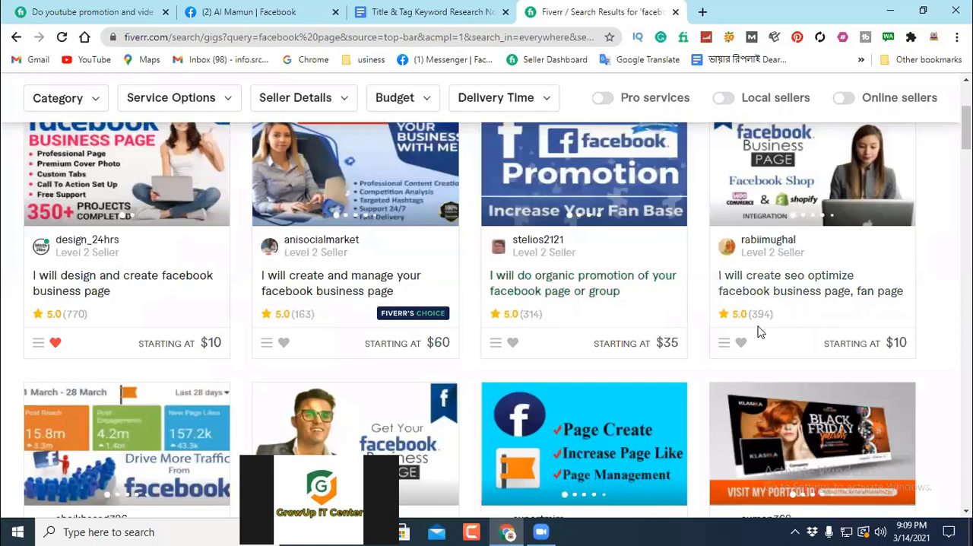
pyautogui.scroll(-3, 777, 295)
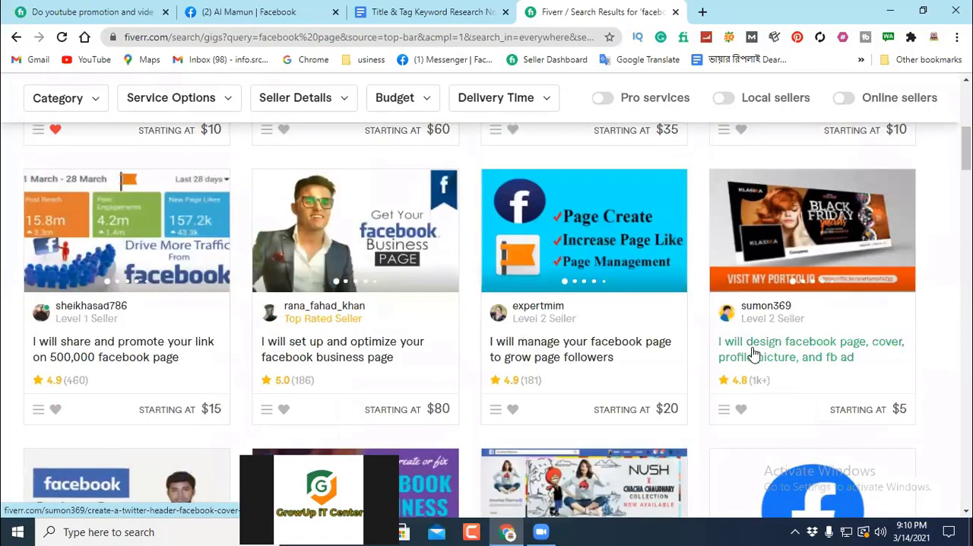
pyautogui.rightClick(753, 354)
pyautogui.click(775, 174)
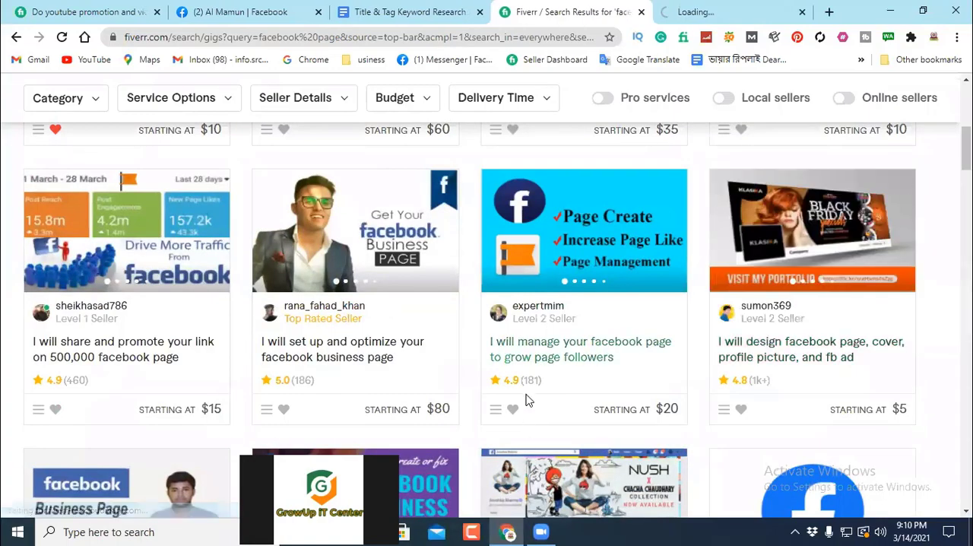
# Step: Examine the titles, review counts and prices of the remaining gigs on the first results page
pyautogui.scroll(-2, 69, 323)
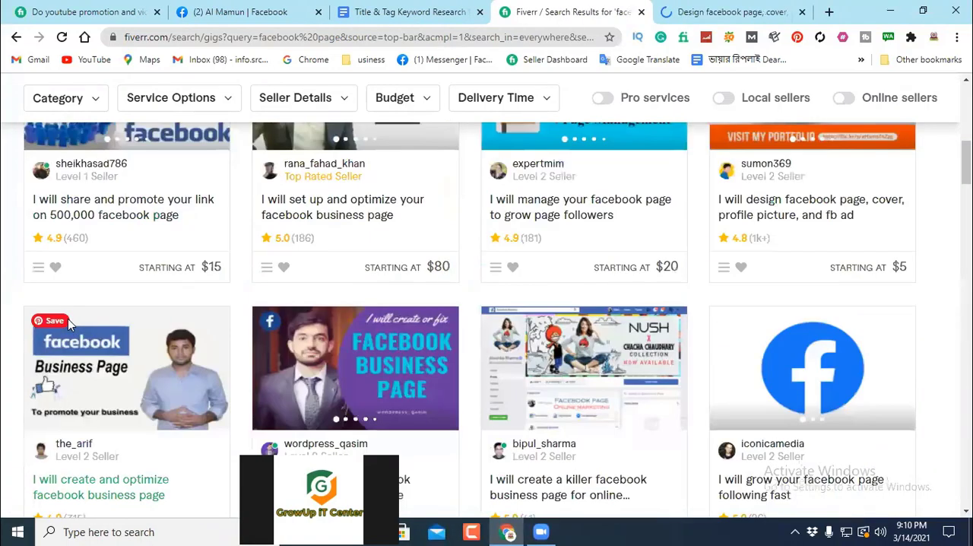
pyautogui.scroll(-2, 127, 265)
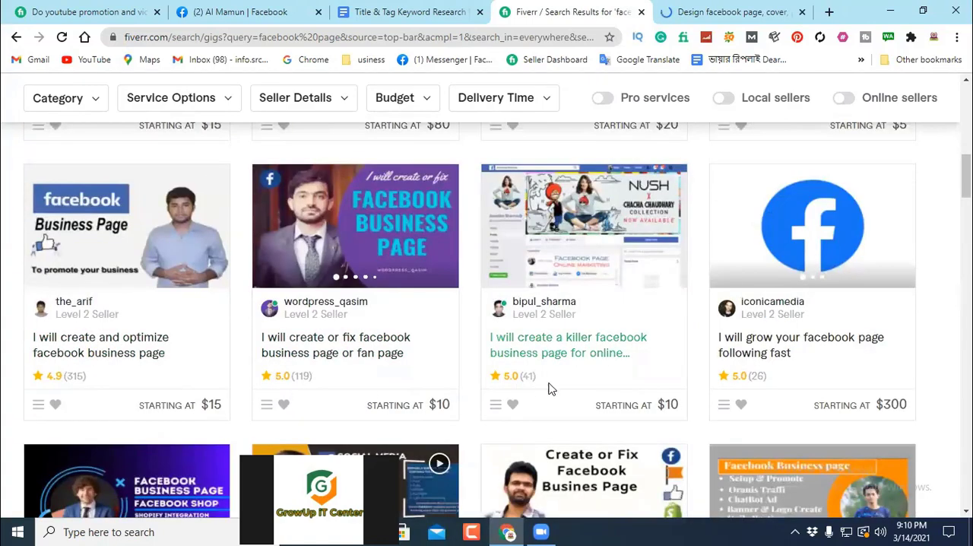
pyautogui.scroll(-6, 788, 384)
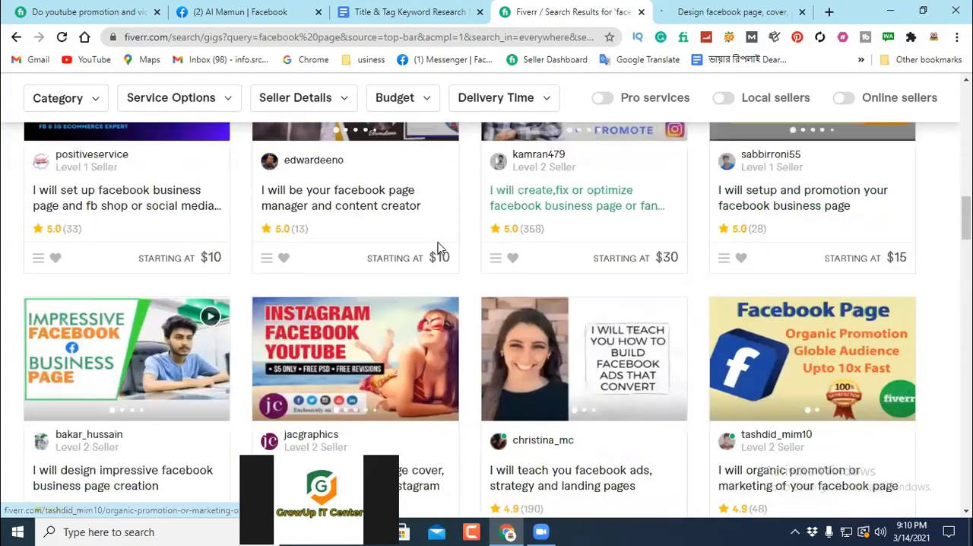
pyautogui.scroll(-4, 445, 289)
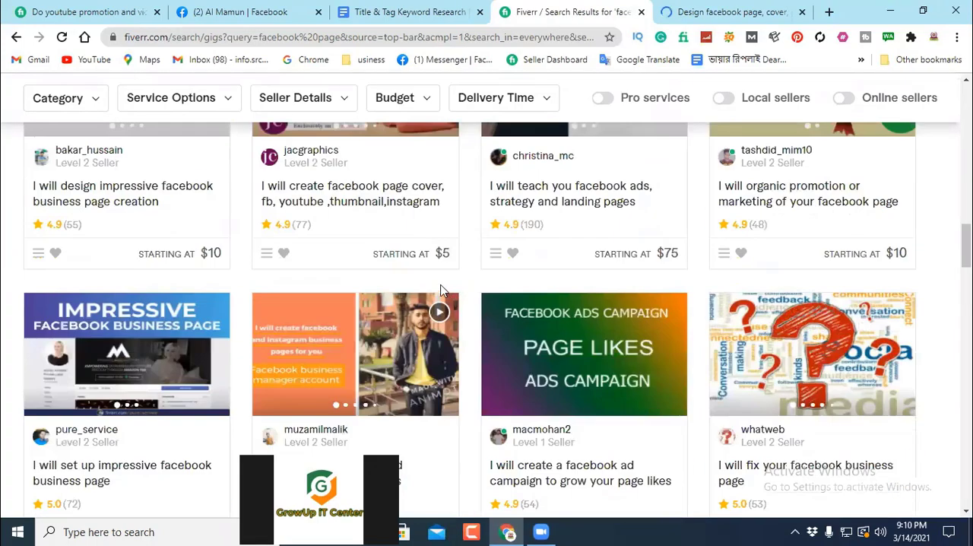
pyautogui.scroll(-7, 441, 289)
pyautogui.scroll(-4, 433, 291)
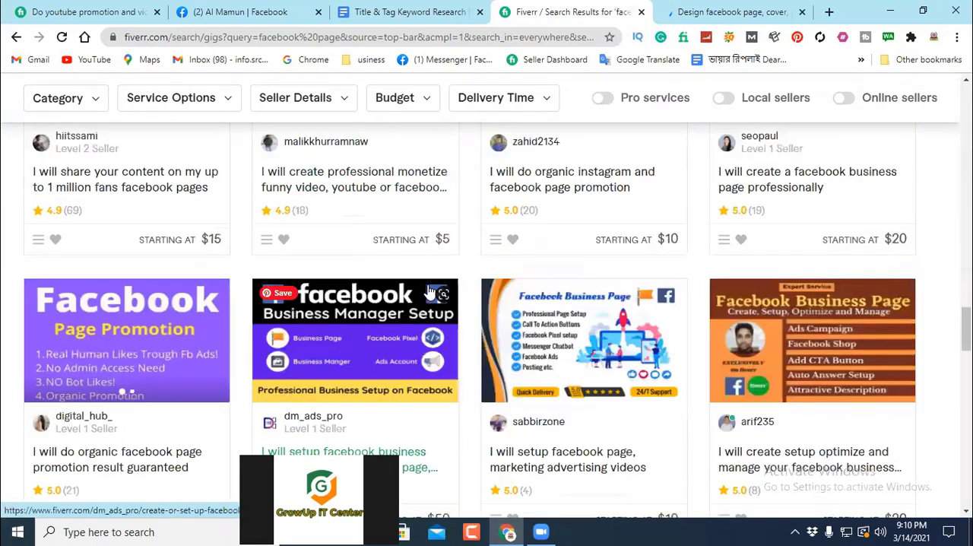
pyautogui.scroll(-10, 431, 291)
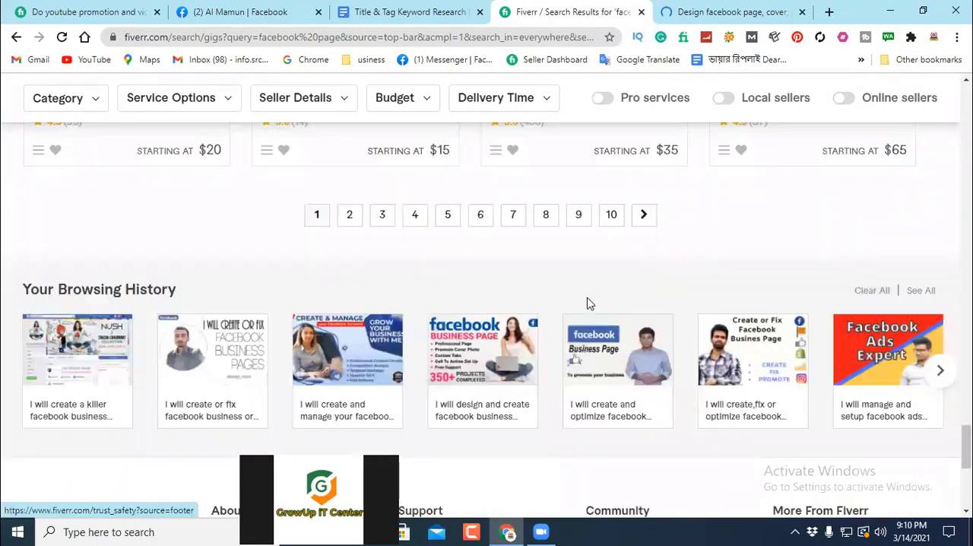
# Step: Go to page 10 of the "facebook page" results and examine the seller levels and review counts of its gigs
pyautogui.click(610, 218)
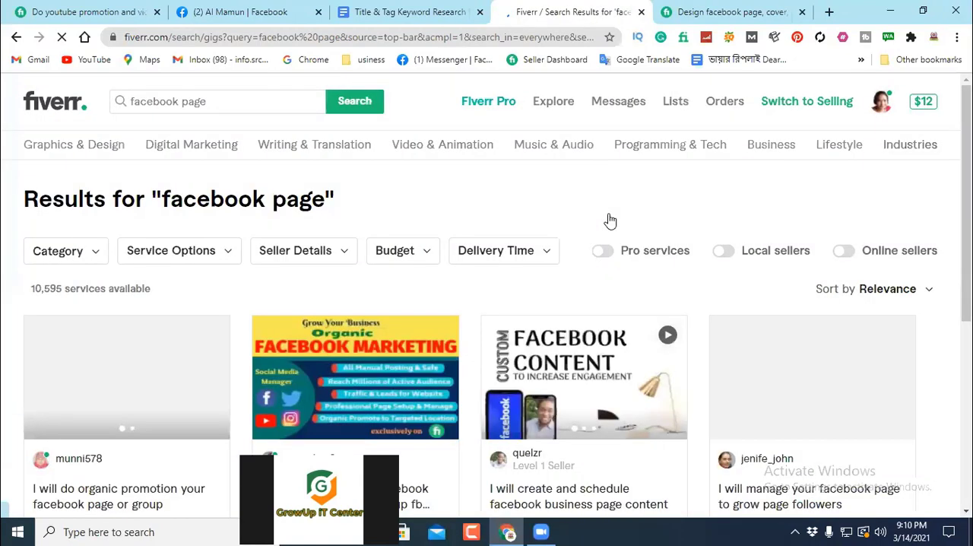
pyautogui.scroll(-3, 536, 275)
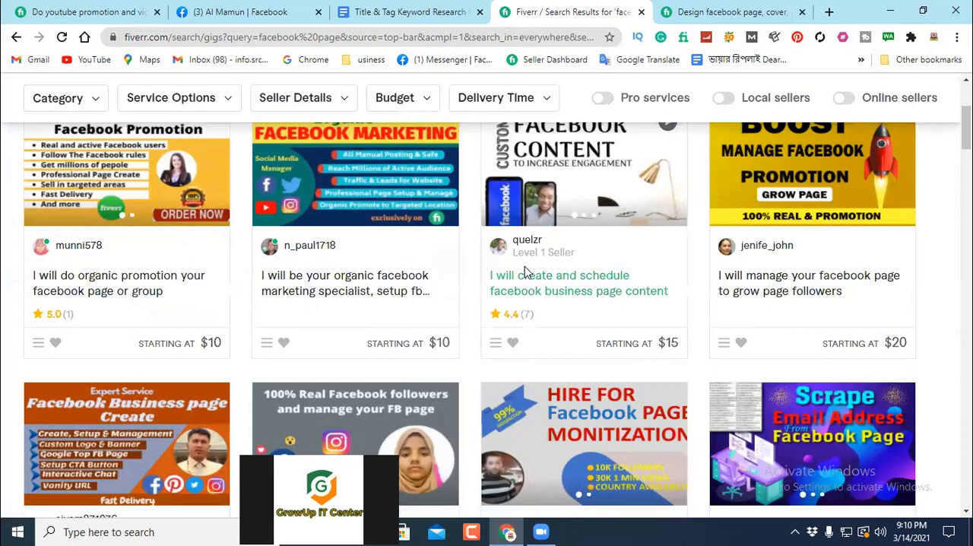
pyautogui.scroll(3, 403, 255)
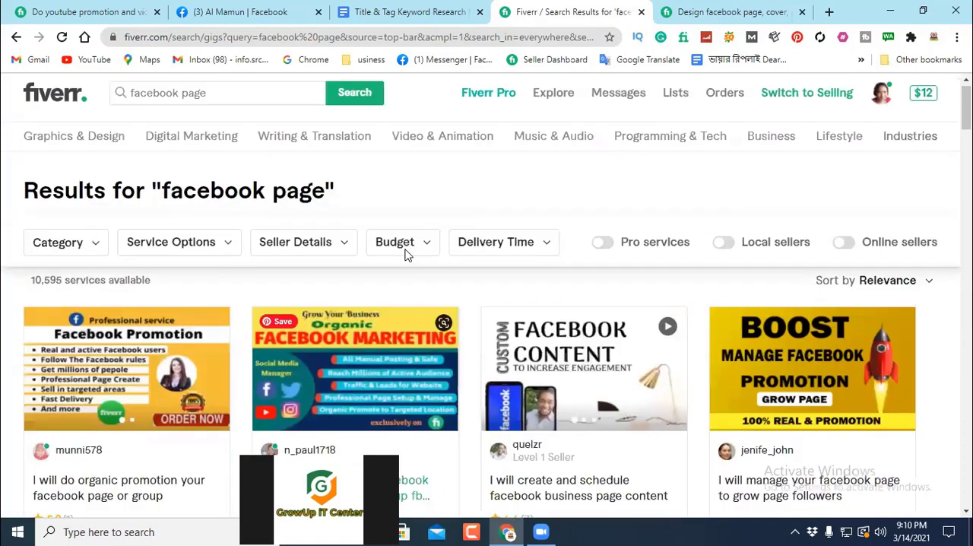
pyautogui.scroll(-3, 407, 256)
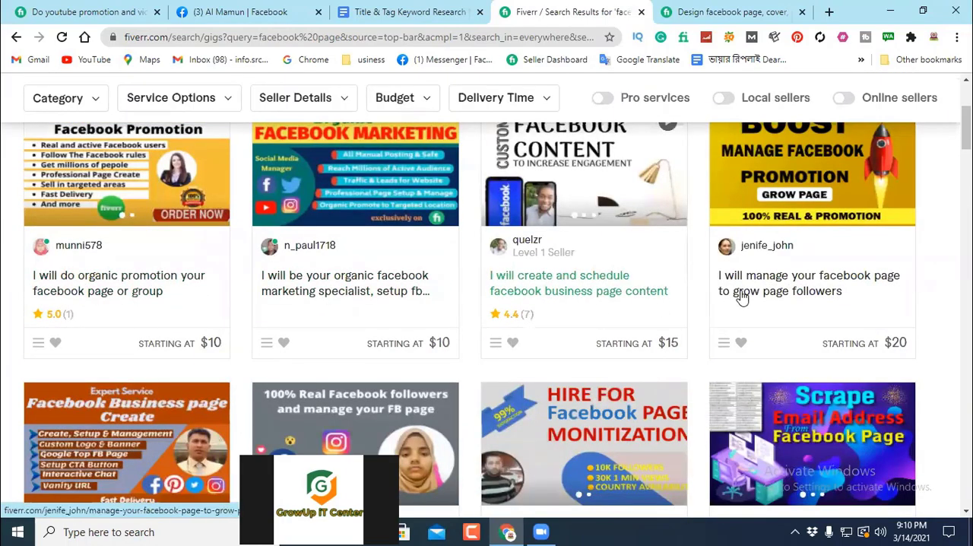
pyautogui.scroll(-3, 791, 319)
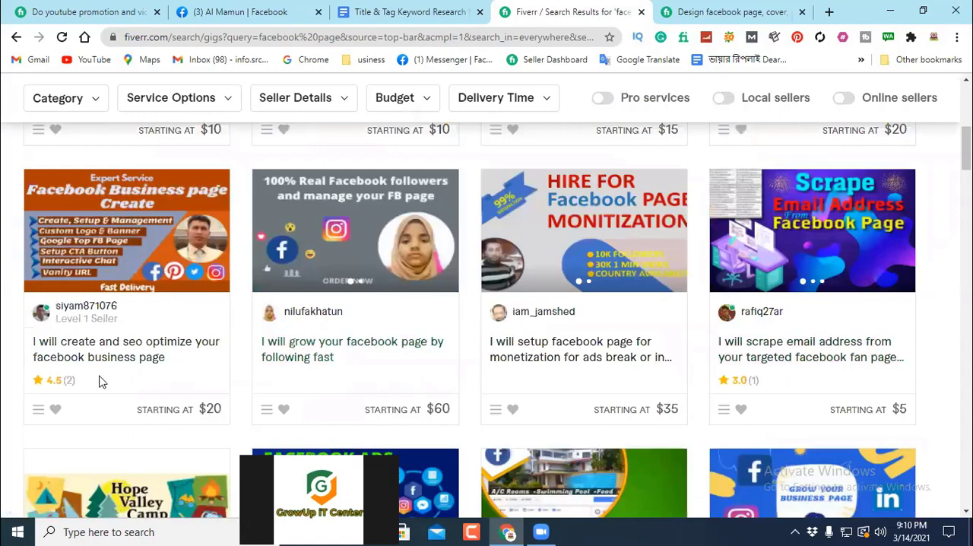
pyautogui.scroll(-3, 114, 372)
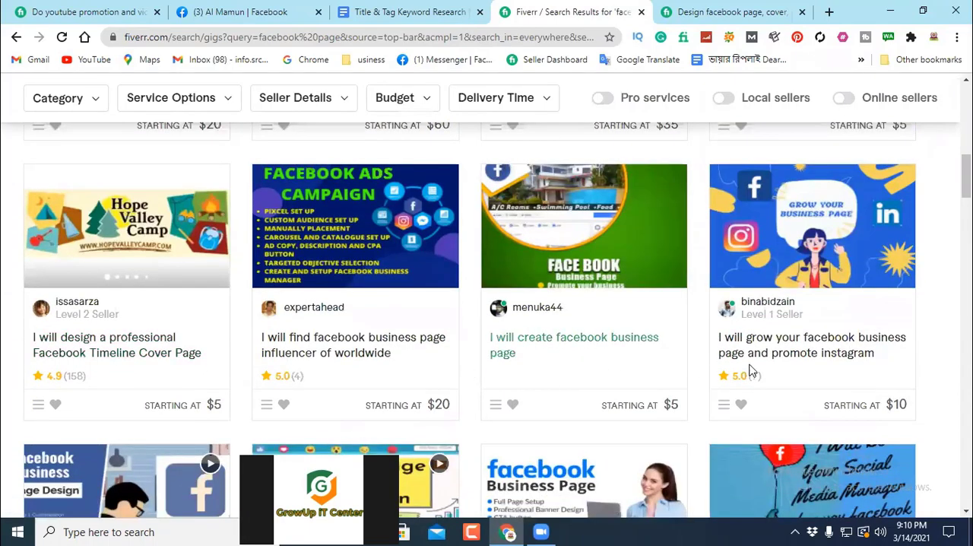
pyautogui.scroll(-3, 805, 358)
pyautogui.scroll(-3, 233, 436)
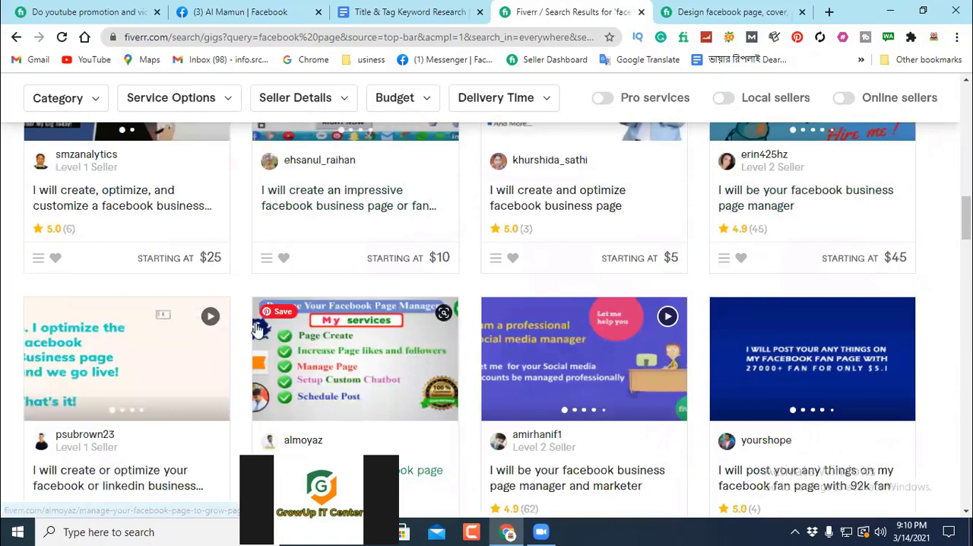
pyautogui.scroll(-3, 49, 308)
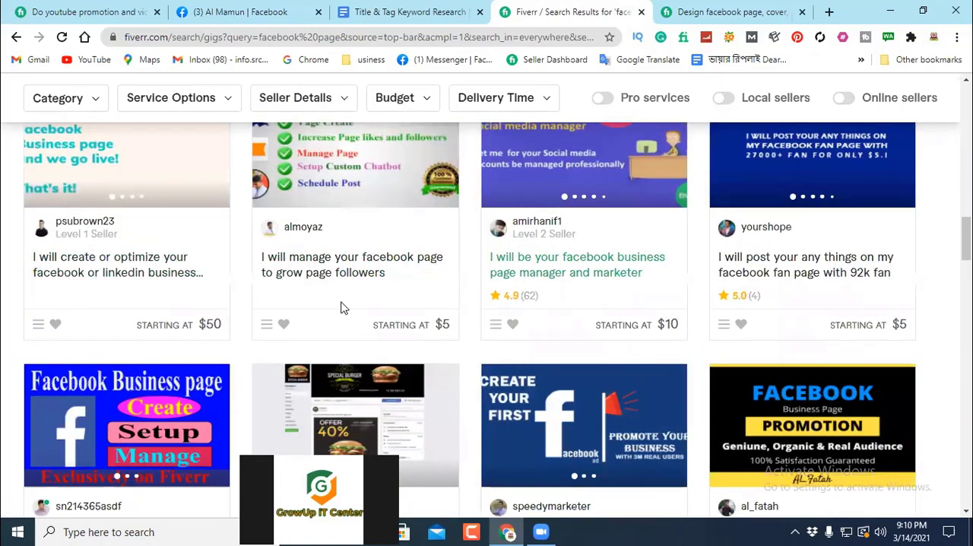
pyautogui.scroll(-3, 365, 336)
pyautogui.scroll(-15, 322, 333)
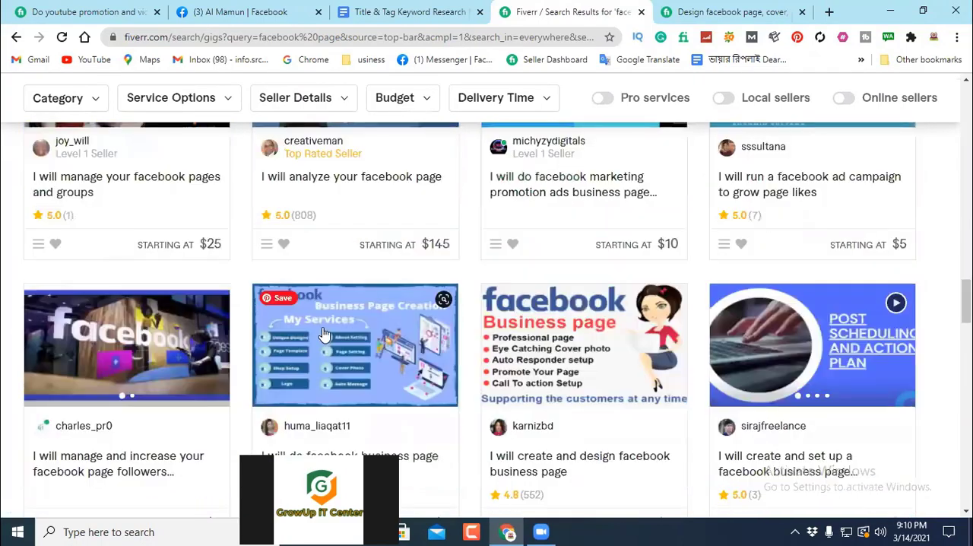
pyautogui.scroll(-10, 423, 316)
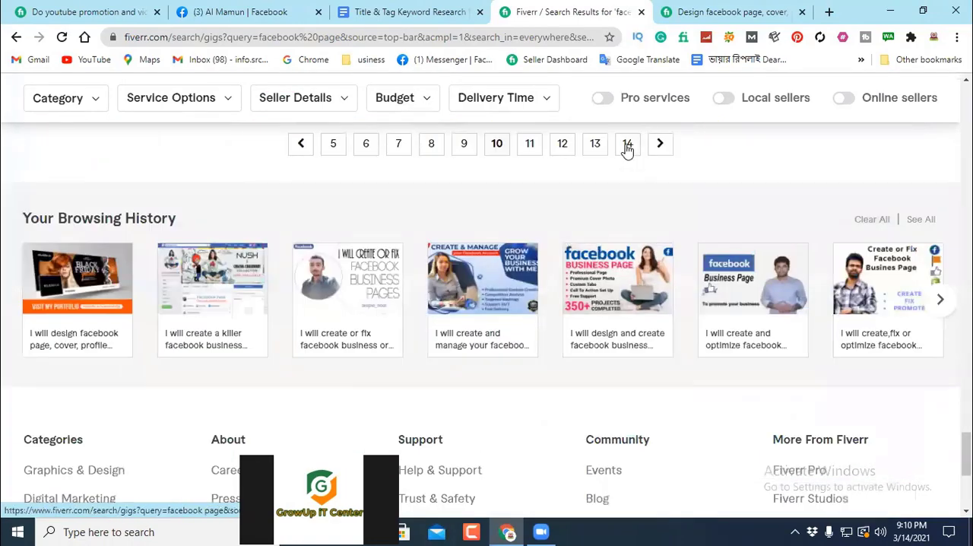
# Step: Go to page 14 of the "facebook page" results and examine the ratings, review counts and prices of its gigs
pyautogui.click(627, 145)
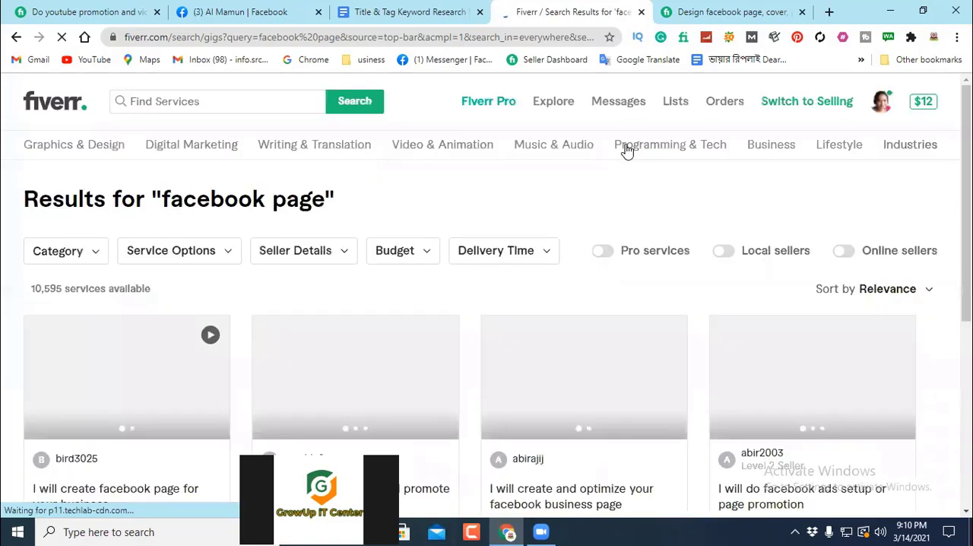
pyautogui.scroll(-3, 454, 240)
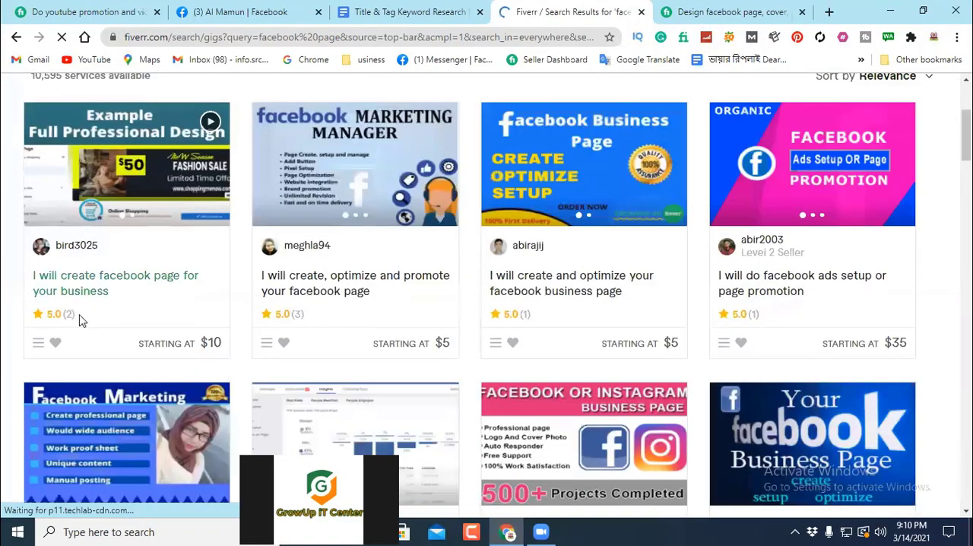
pyautogui.scroll(-3, 758, 337)
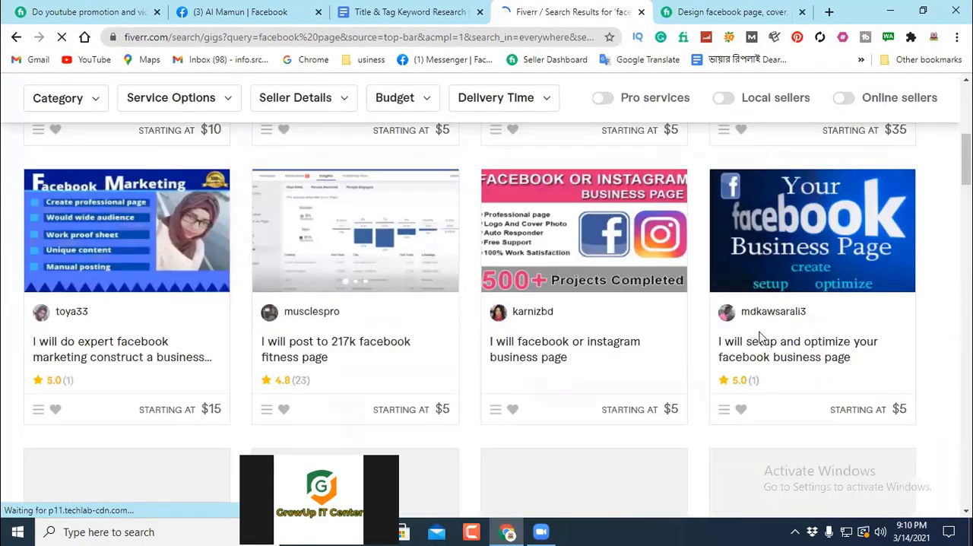
pyautogui.scroll(-6, 163, 358)
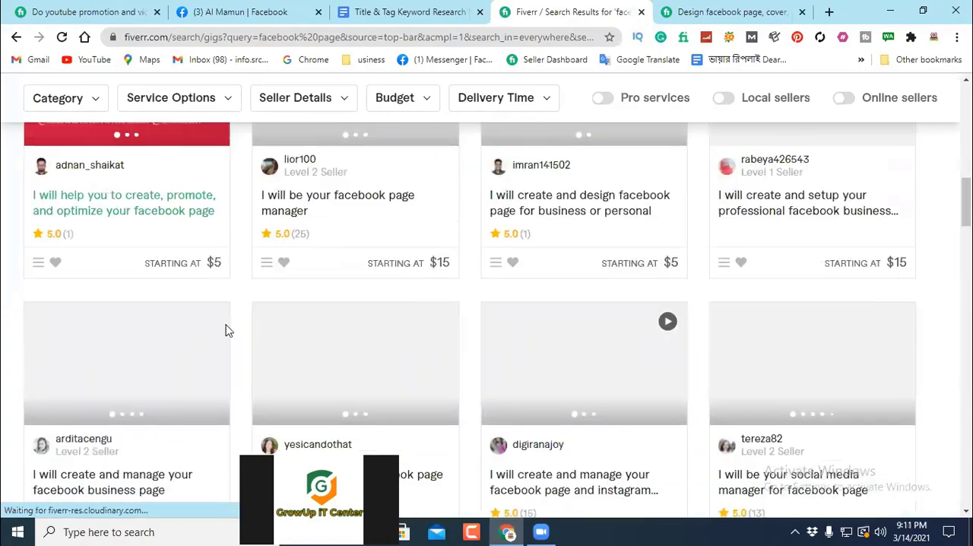
pyautogui.scroll(-3, 808, 251)
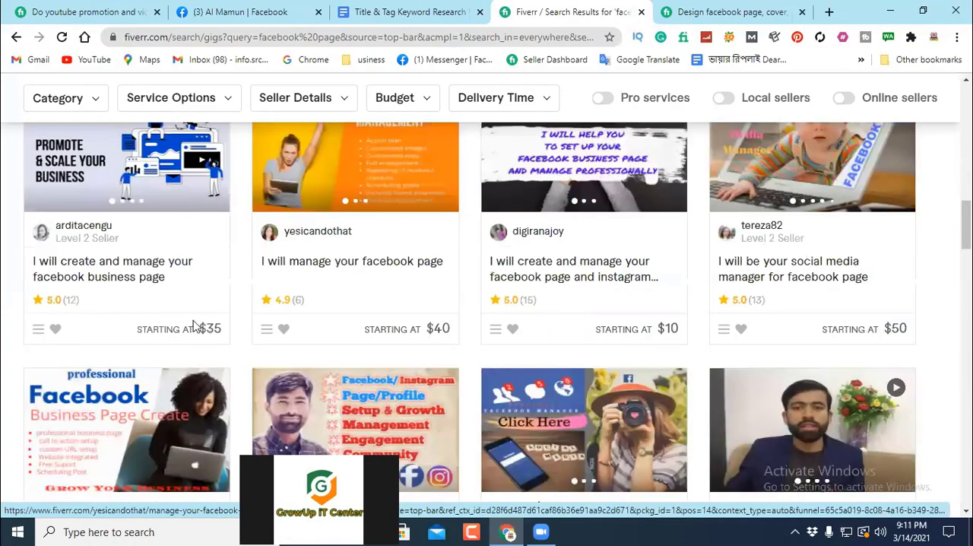
pyautogui.scroll(-6, 69, 362)
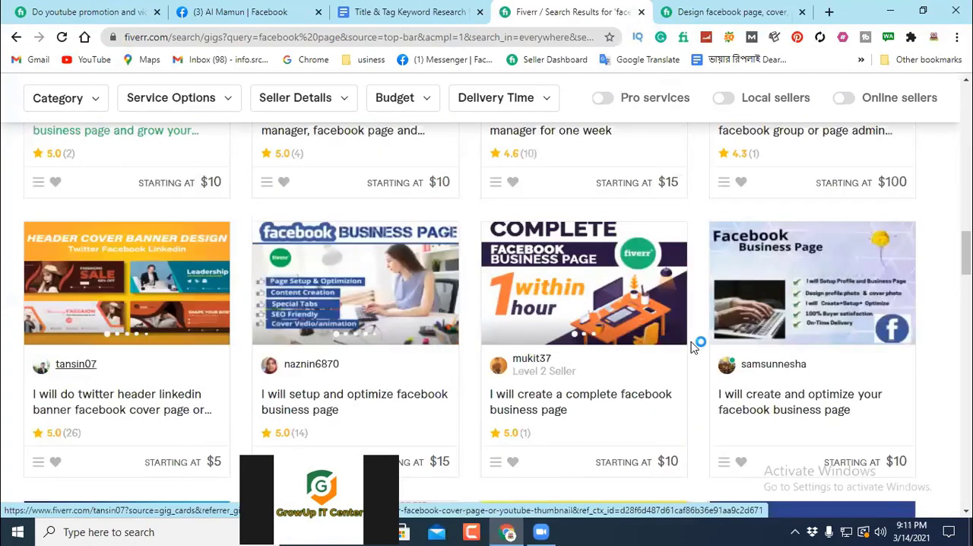
pyautogui.scroll(-4, 697, 343)
pyautogui.scroll(15, 725, 355)
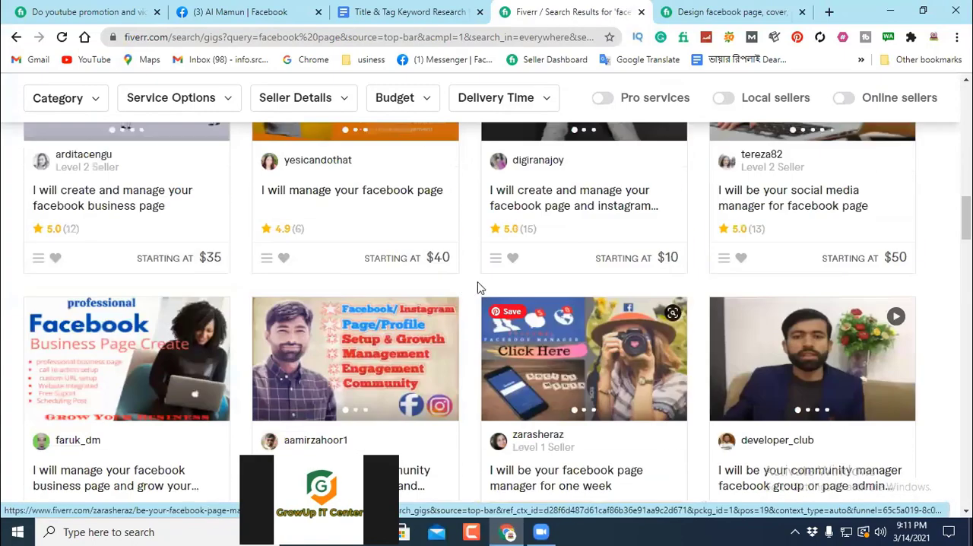
pyautogui.scroll(6, 608, 120)
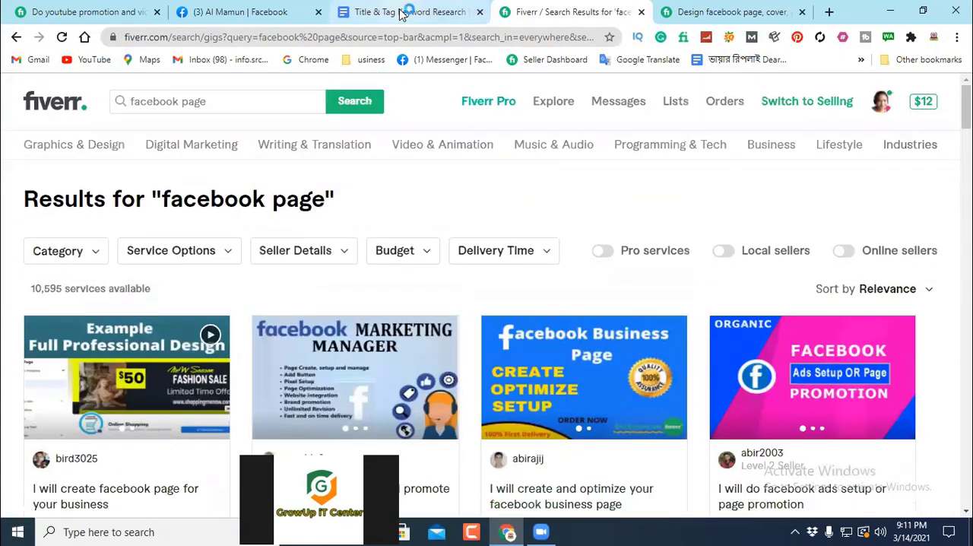
# Step: Switch to the notes document in Google Docs and review the "facebook page" entry in its numbered keyword list
pyautogui.click(403, 15)
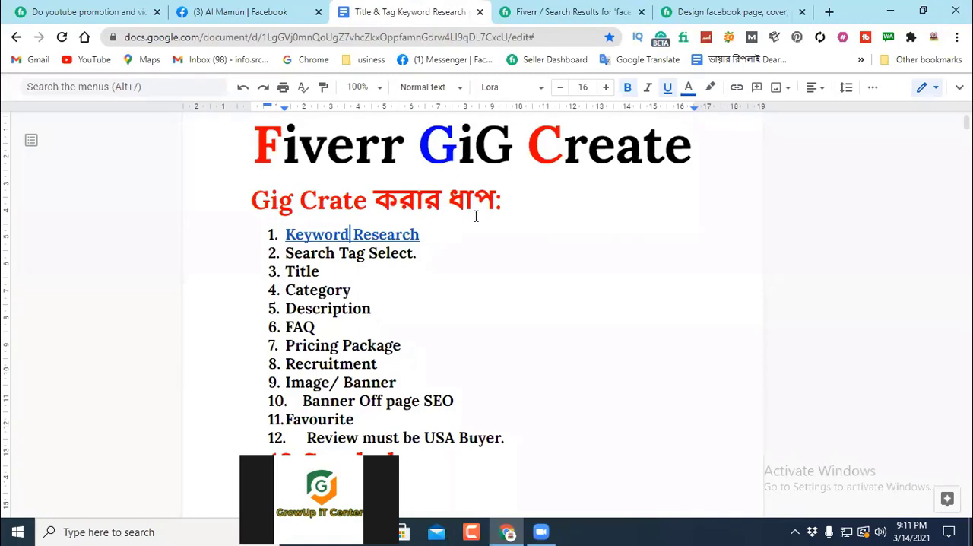
pyautogui.scroll(-12, 483, 284)
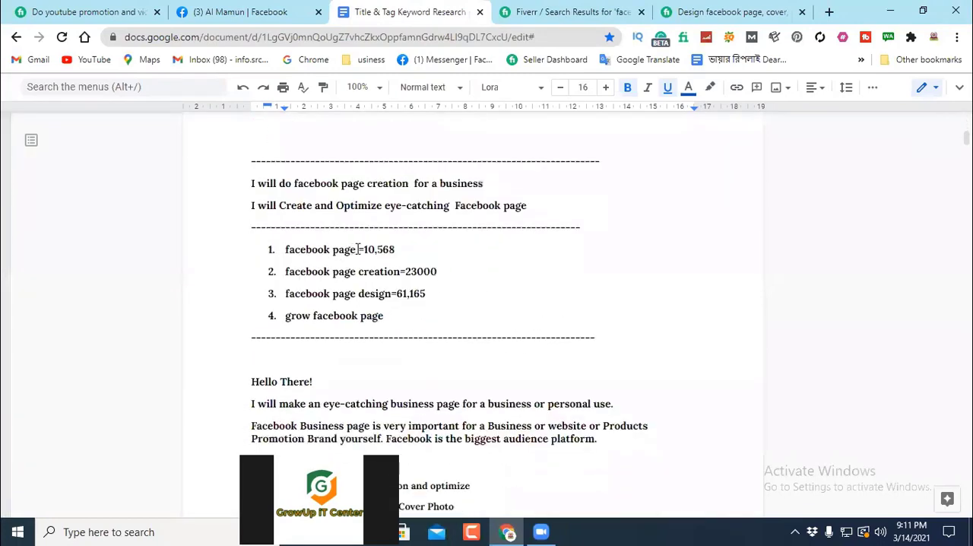
pyautogui.moveTo(358, 249); pyautogui.dragTo(284, 249)
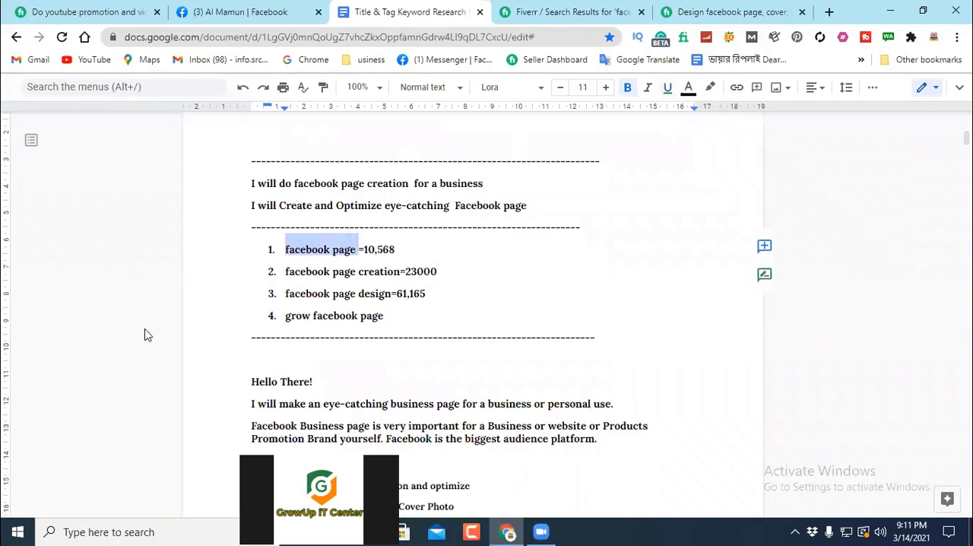
pyautogui.click(463, 249)
pyautogui.scroll(2, 469, 248)
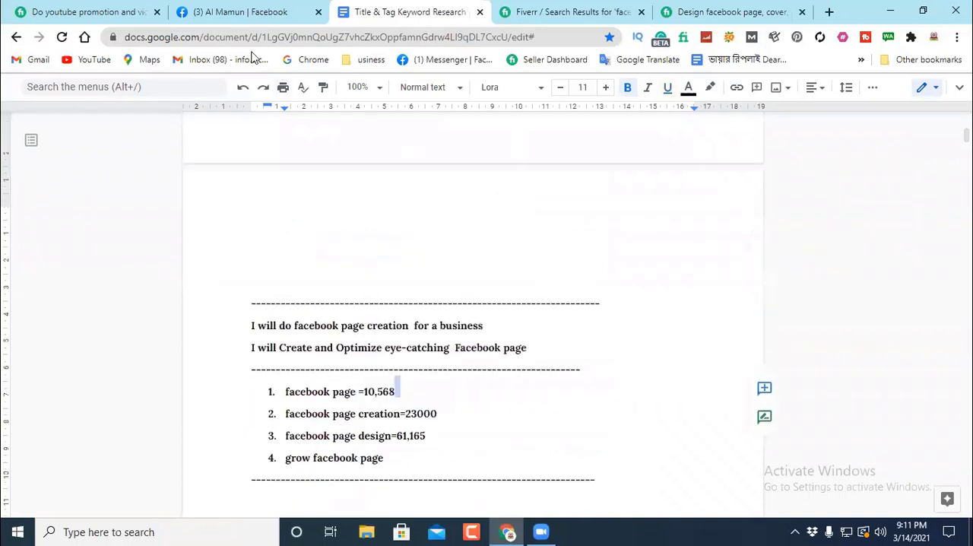
# Step: Return to the YouTube promotion and video SEO gig page and close its browser tab
pyautogui.click(244, 12)
pyautogui.click(97, 12)
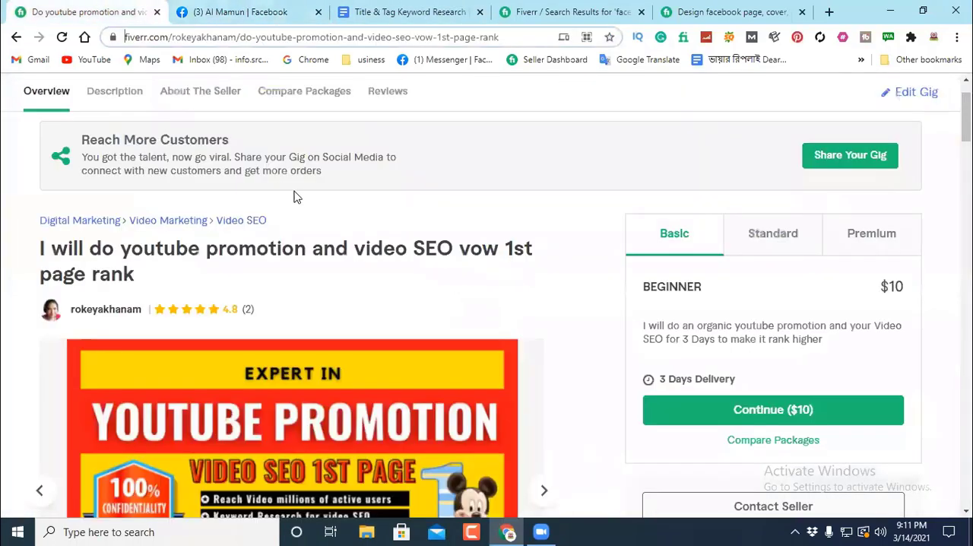
pyautogui.scroll(1, 293, 190)
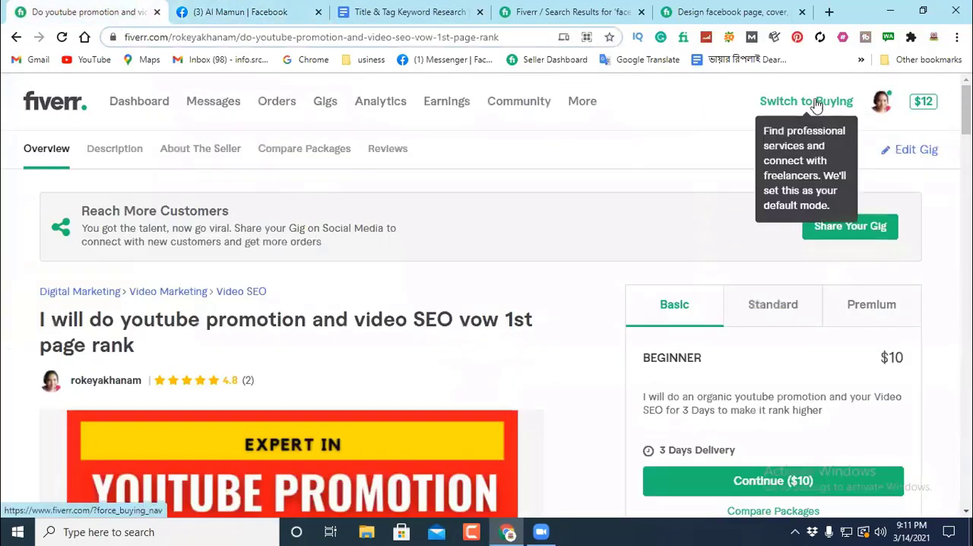
pyautogui.click(572, 14)
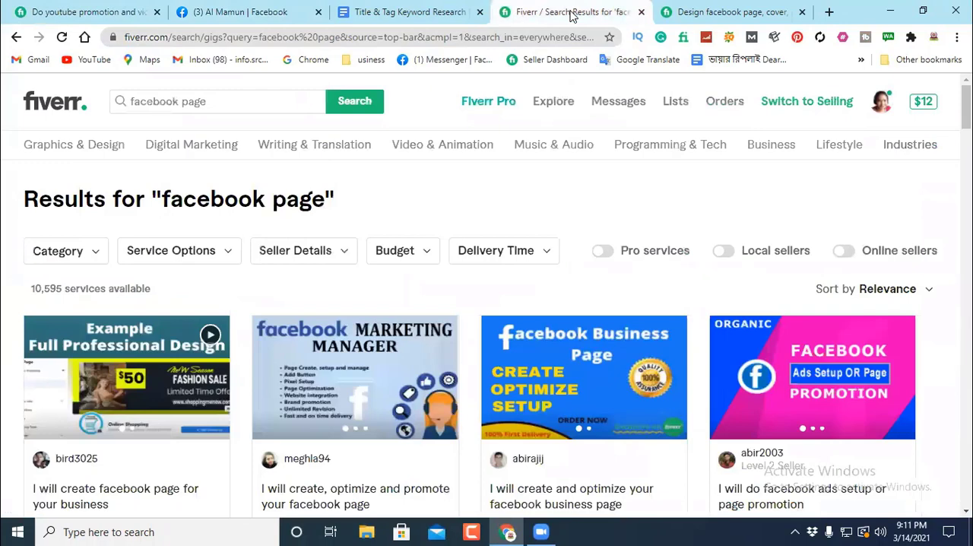
pyautogui.click(152, 13)
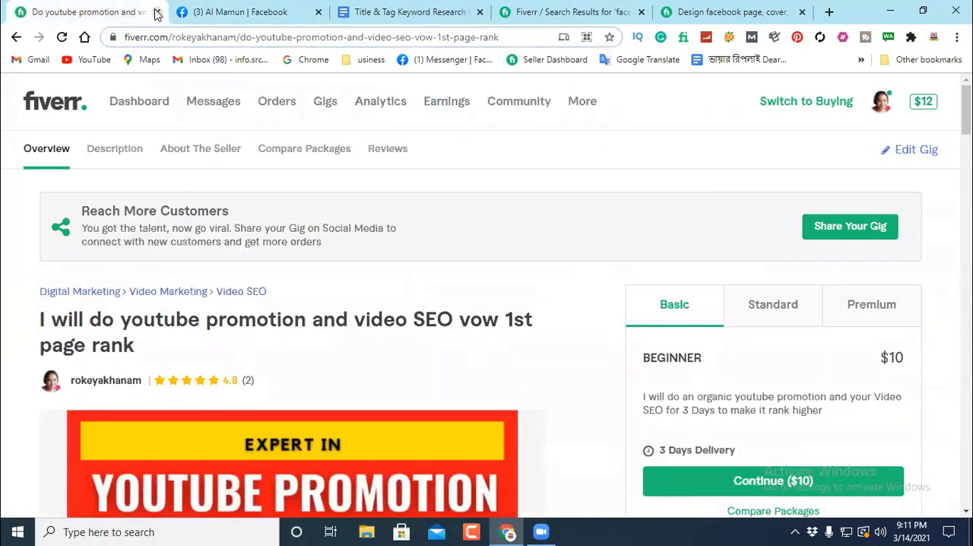
pyautogui.click(156, 13)
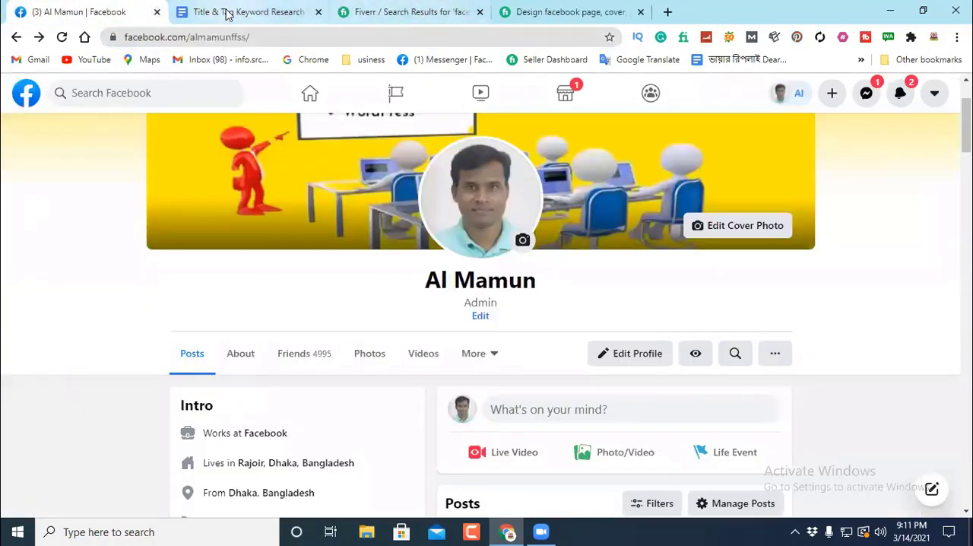
# Step: Reorder the browser tabs so the notes document and the Facebook profile come after the two Fiverr tabs
pyautogui.click(302, 15)
pyautogui.moveTo(302, 15); pyautogui.dragTo(601, 13)
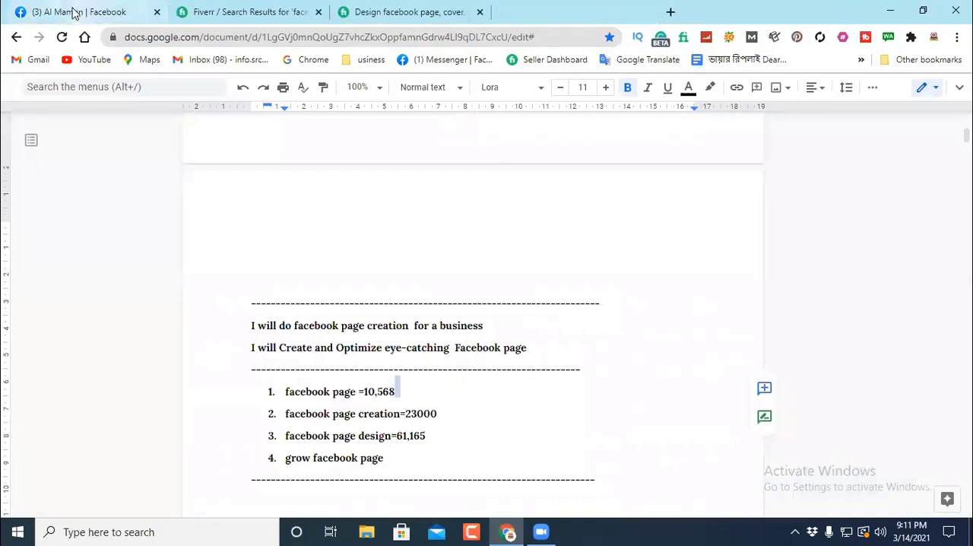
pyautogui.moveTo(71, 11); pyautogui.dragTo(615, 18)
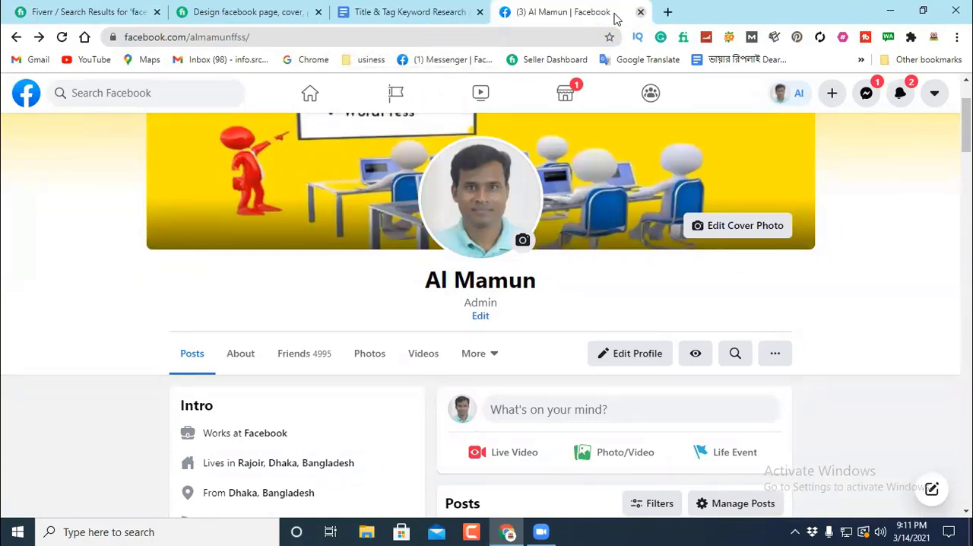
pyautogui.click(394, 11)
pyautogui.click(211, 9)
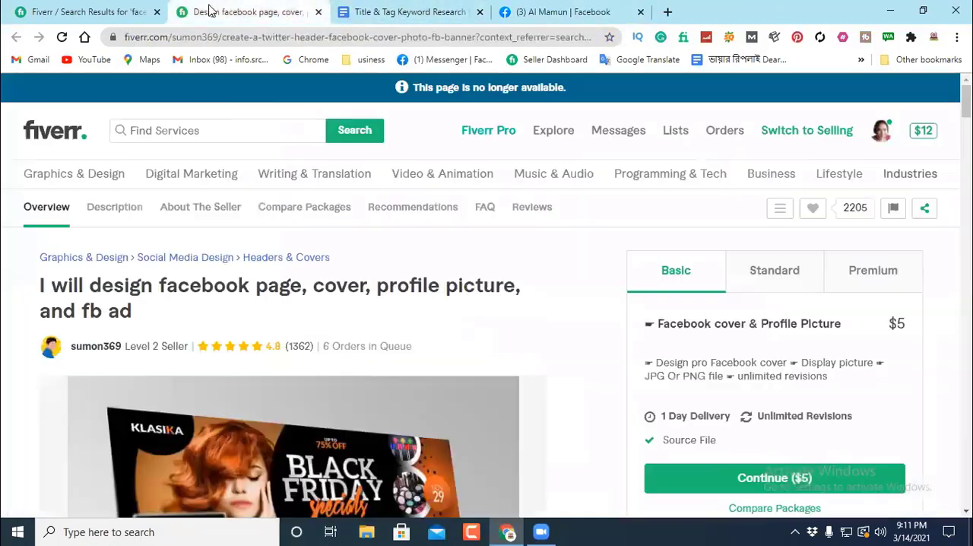
# Step: In the Fiverr search results, shorten the query to "facebook", review the suggestions and search for the suggested "facebook business page"
pyautogui.click(88, 12)
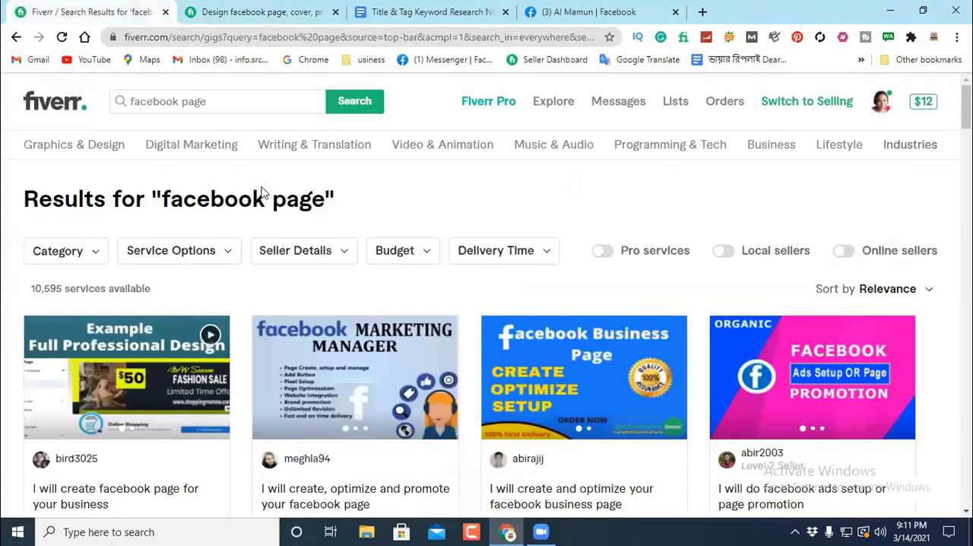
pyautogui.click(203, 102)
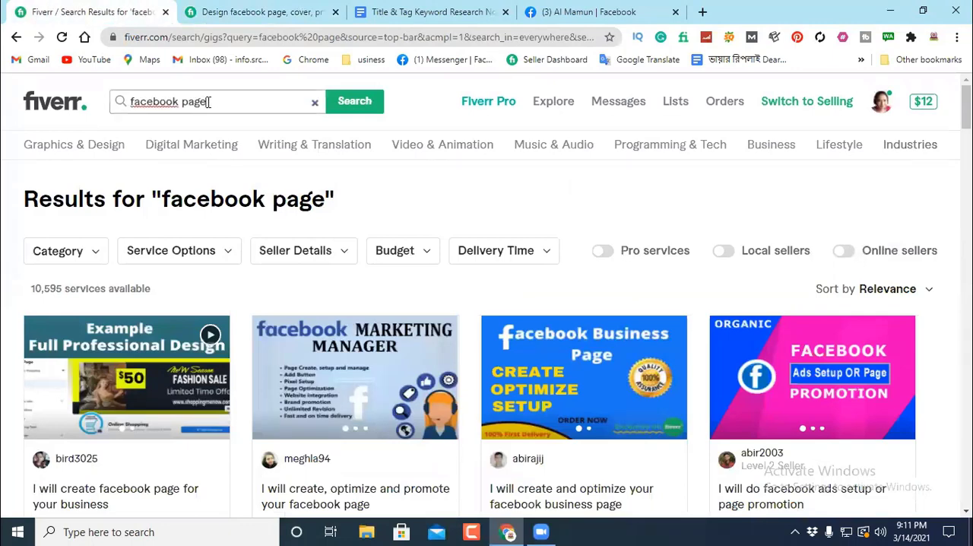
pyautogui.press('BackSpace')
pyautogui.press('BackSpace')
pyautogui.press('BackSpace')
pyautogui.press('BackSpace')
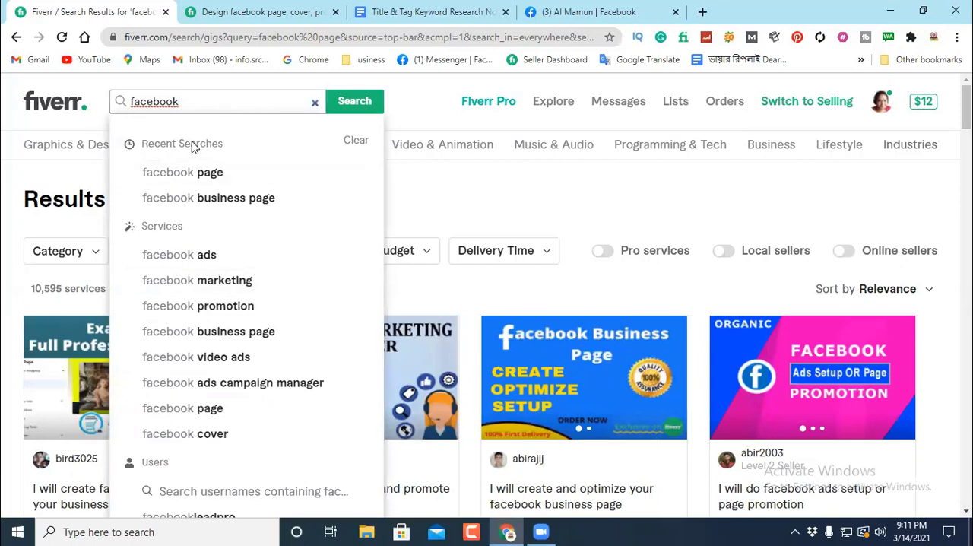
pyautogui.scroll(-3, 235, 315)
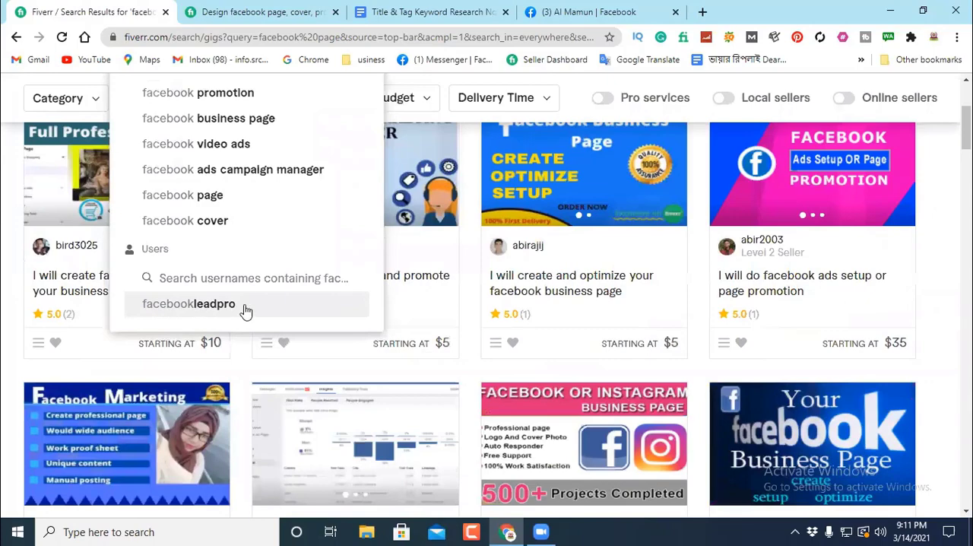
pyautogui.scroll(2, 246, 310)
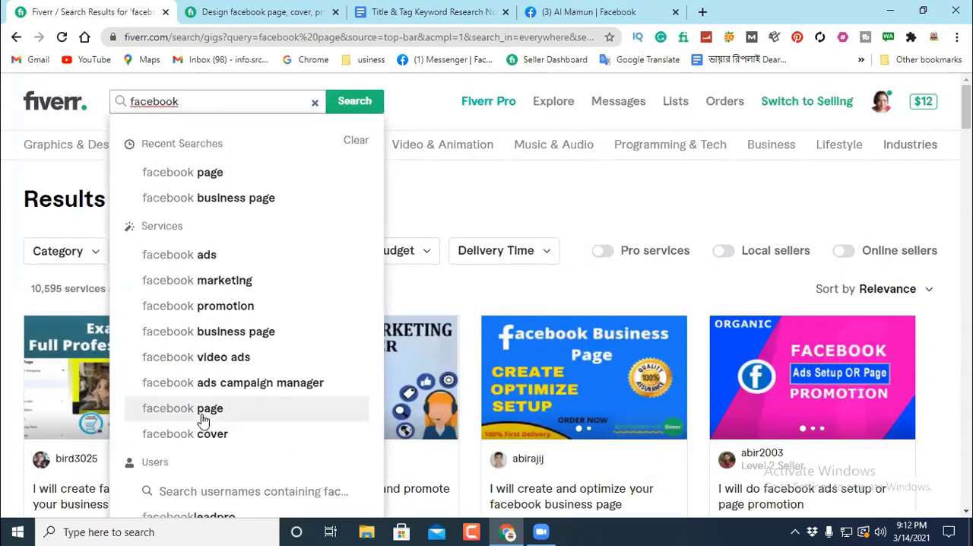
pyautogui.click(218, 198)
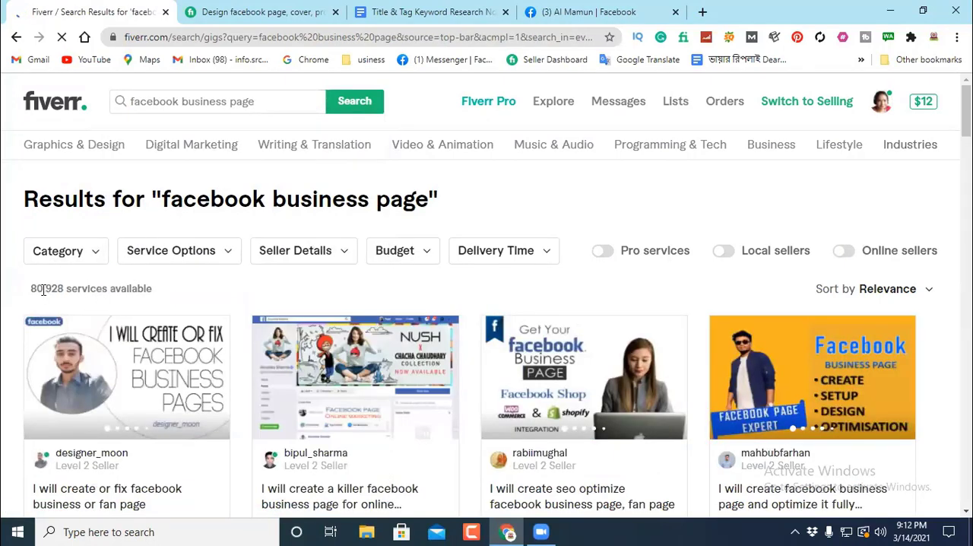
# Step: Check the number of services available for "facebook business page" and the keyword suggestions for that query
pyautogui.moveTo(66, 288); pyautogui.dragTo(32, 292)
pyautogui.click(318, 286)
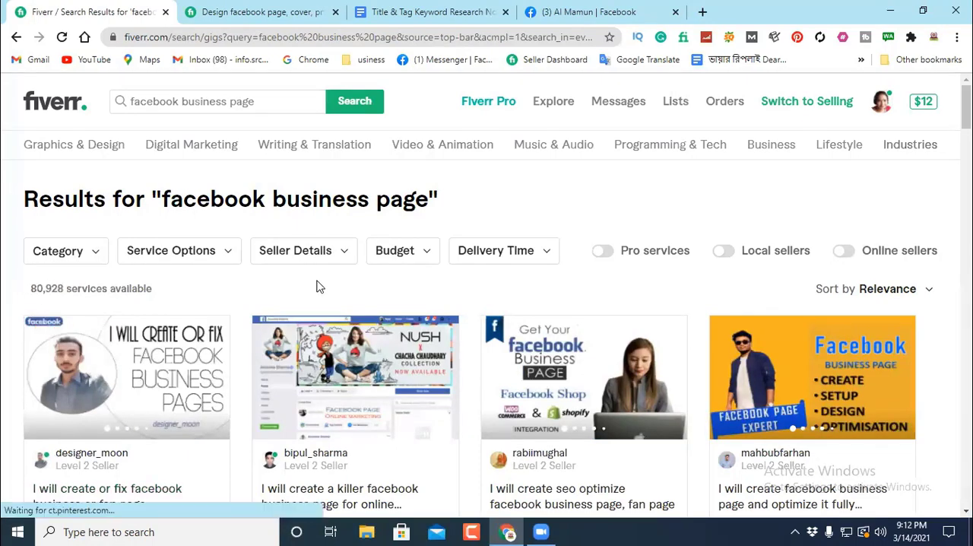
pyautogui.moveTo(66, 287); pyautogui.dragTo(24, 293)
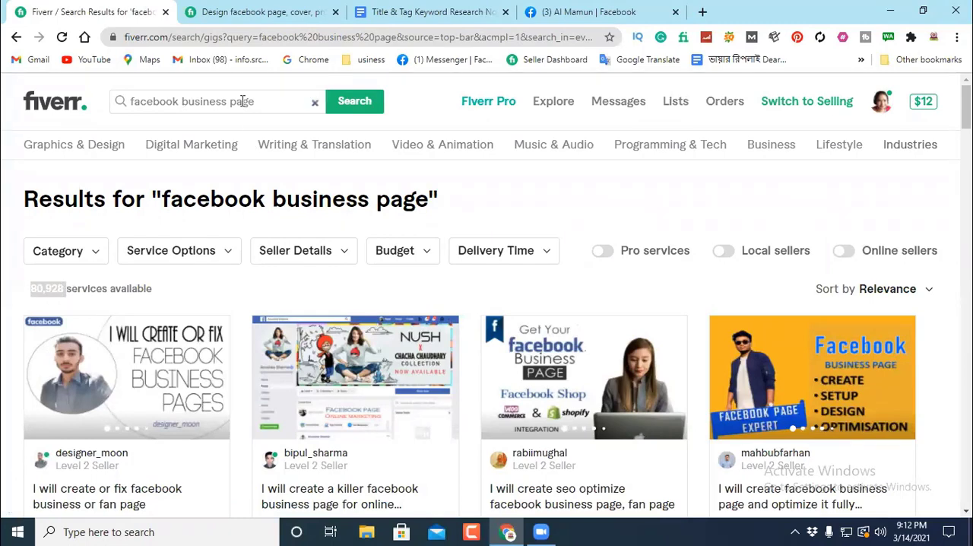
pyautogui.moveTo(255, 100); pyautogui.dragTo(130, 101)
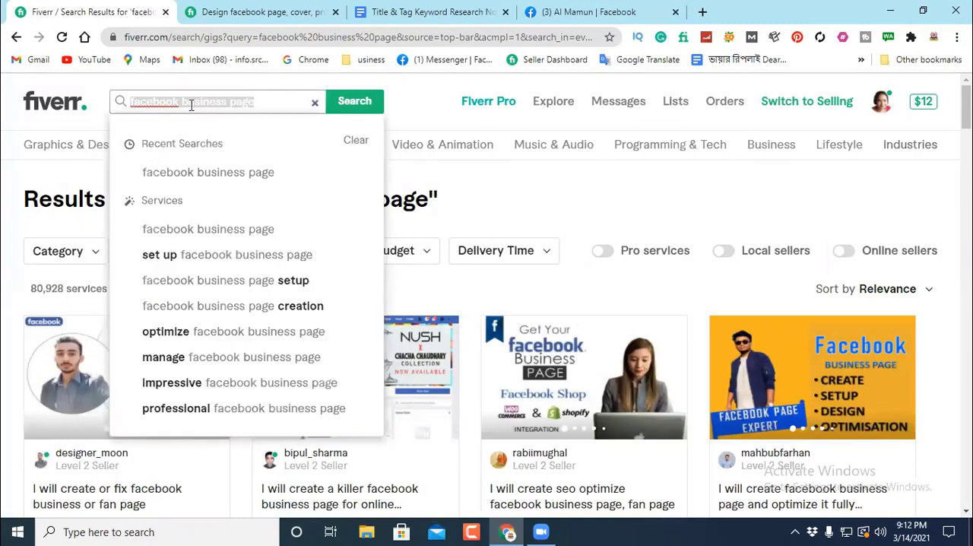
pyautogui.click(266, 99)
pyautogui.click(513, 188)
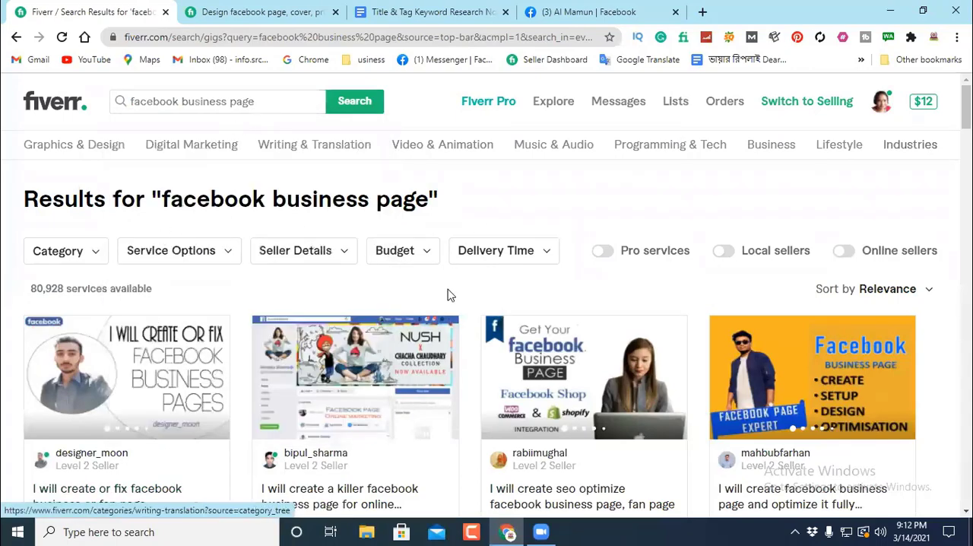
# Step: Examine the seller levels, review counts and prices of the gigs on the first "facebook business page" results page
pyautogui.scroll(-3, 68, 318)
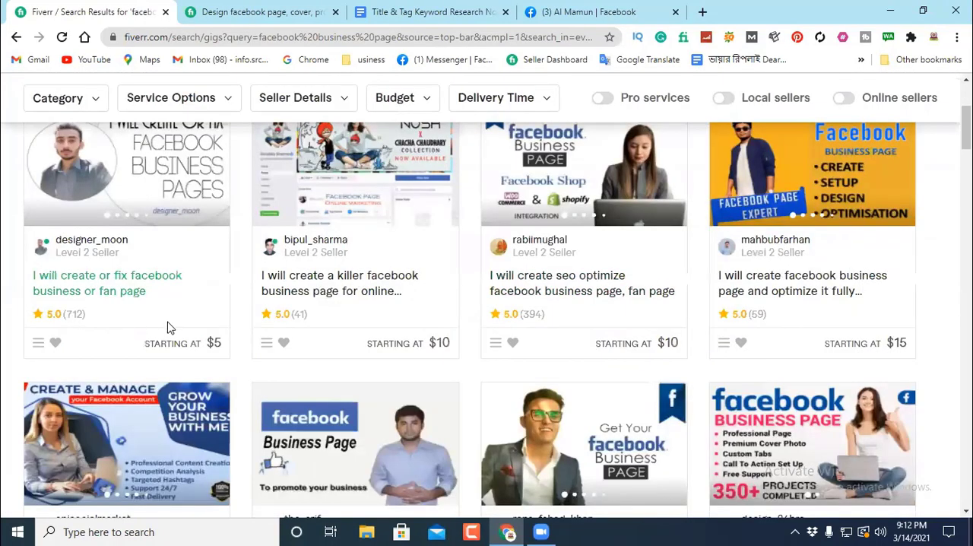
pyautogui.scroll(-1, 769, 303)
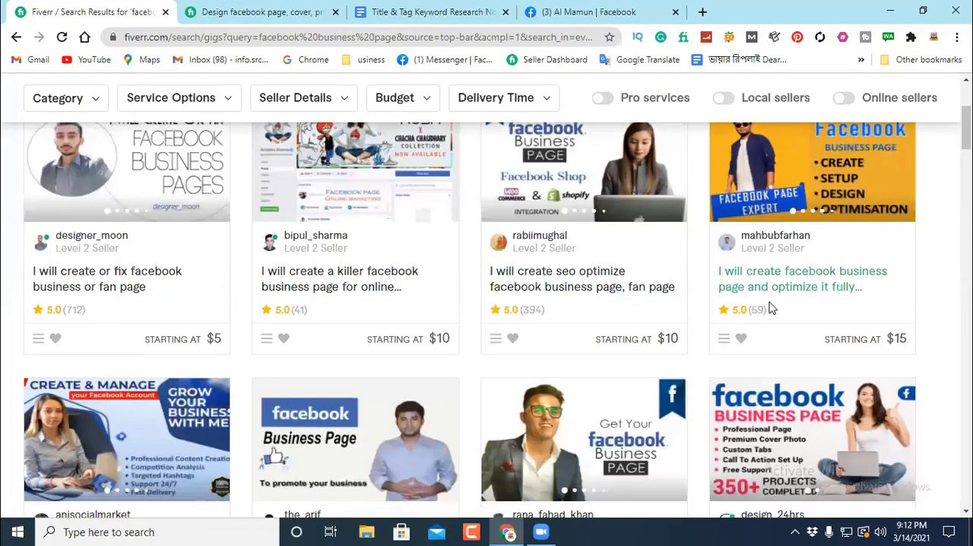
pyautogui.scroll(-3, 769, 308)
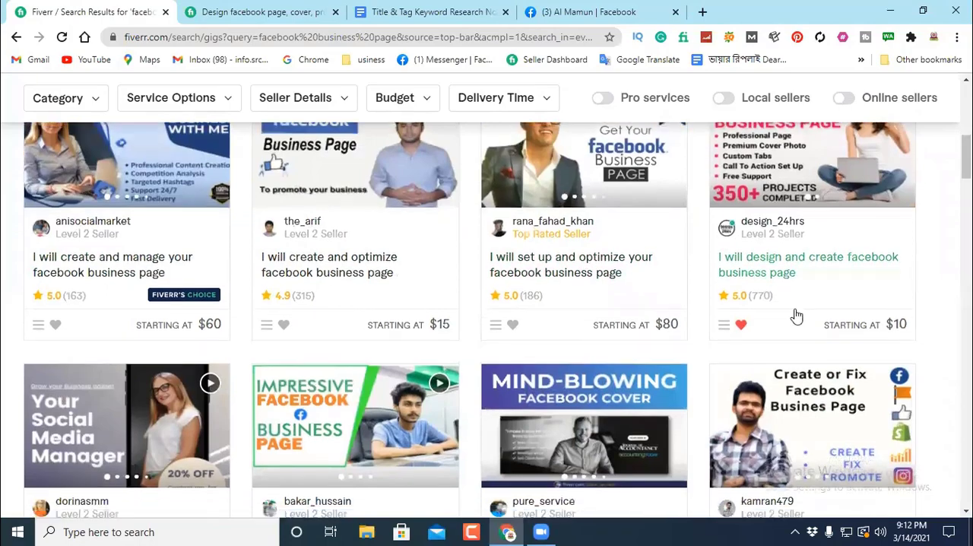
pyautogui.scroll(-3, 795, 317)
pyautogui.scroll(-4, 497, 332)
pyautogui.scroll(-3, 497, 332)
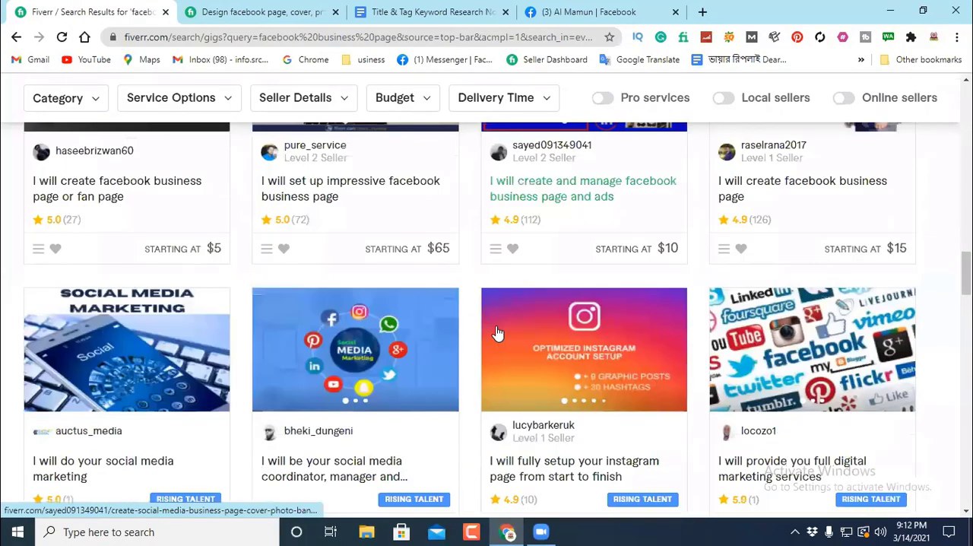
pyautogui.scroll(-12, 497, 332)
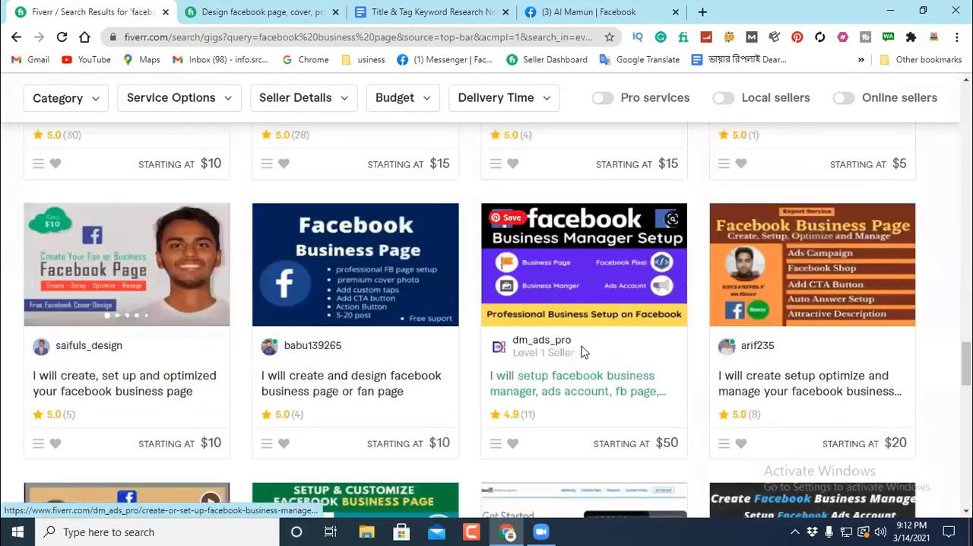
pyautogui.scroll(-3, 580, 346)
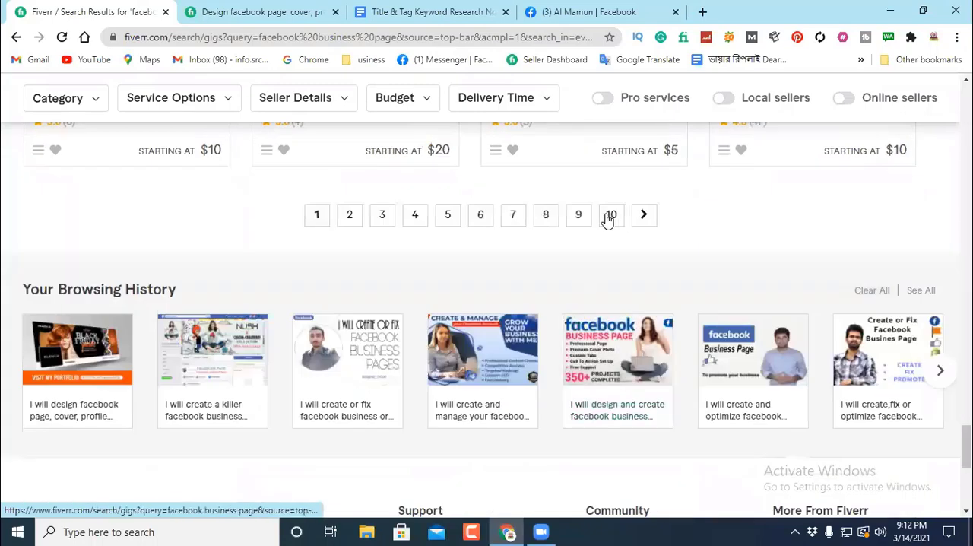
# Step: Go to page 10 of the "facebook business page" results and examine the seller levels, review counts and prices of its gigs
pyautogui.click(609, 216)
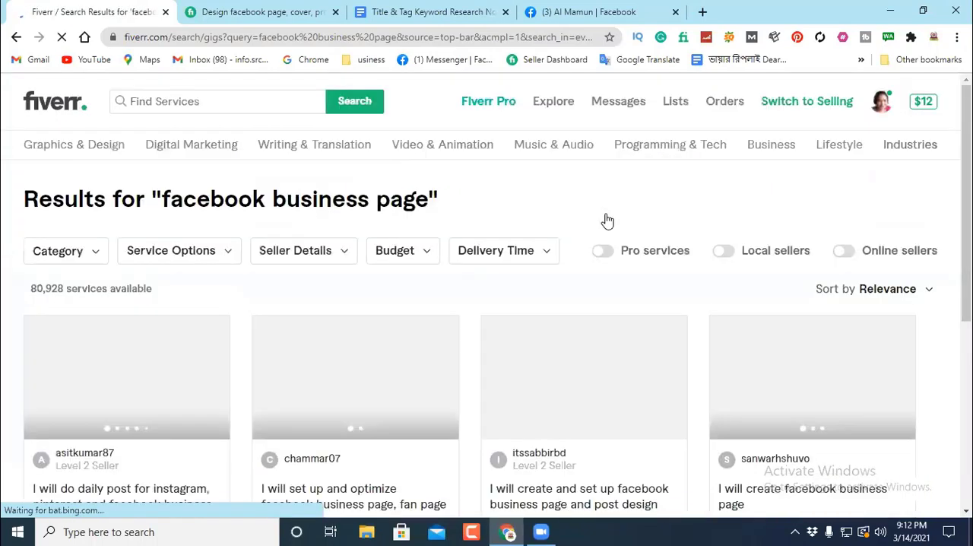
pyautogui.scroll(-3, 403, 312)
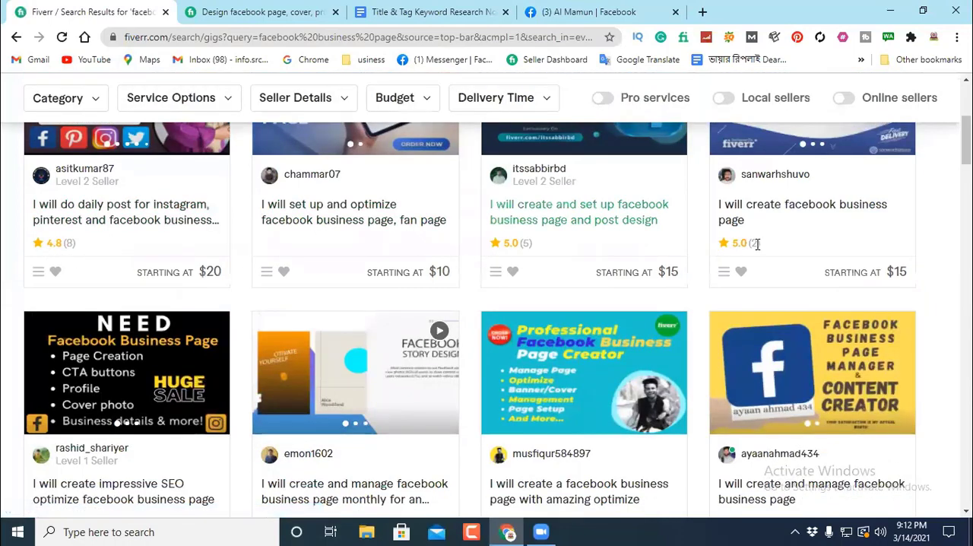
pyautogui.scroll(-3, 757, 245)
pyautogui.scroll(-3, 281, 325)
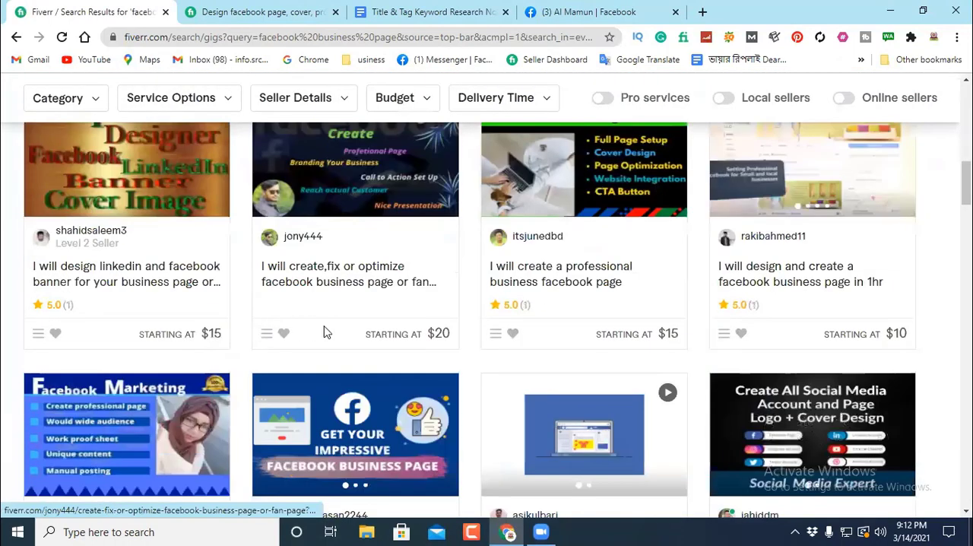
pyautogui.scroll(-3, 327, 297)
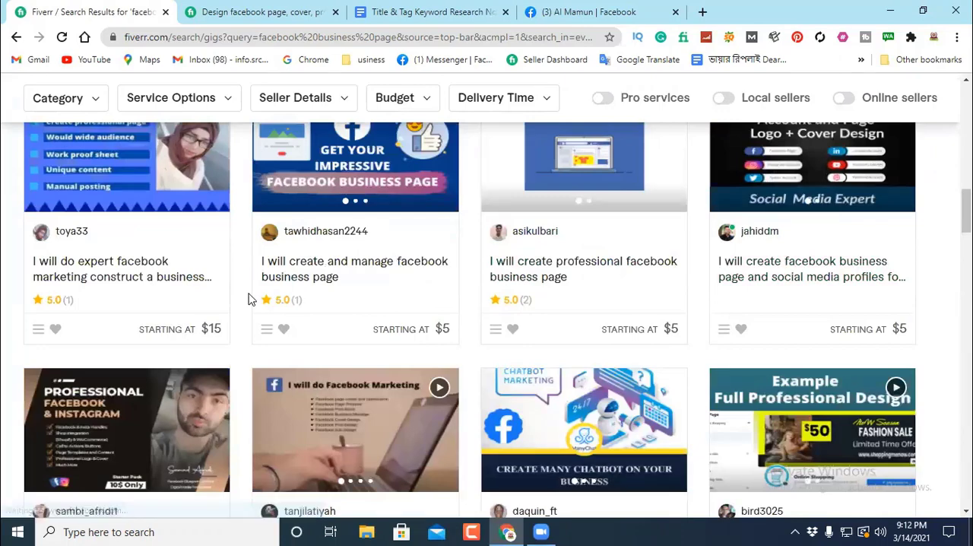
pyautogui.scroll(-3, 790, 364)
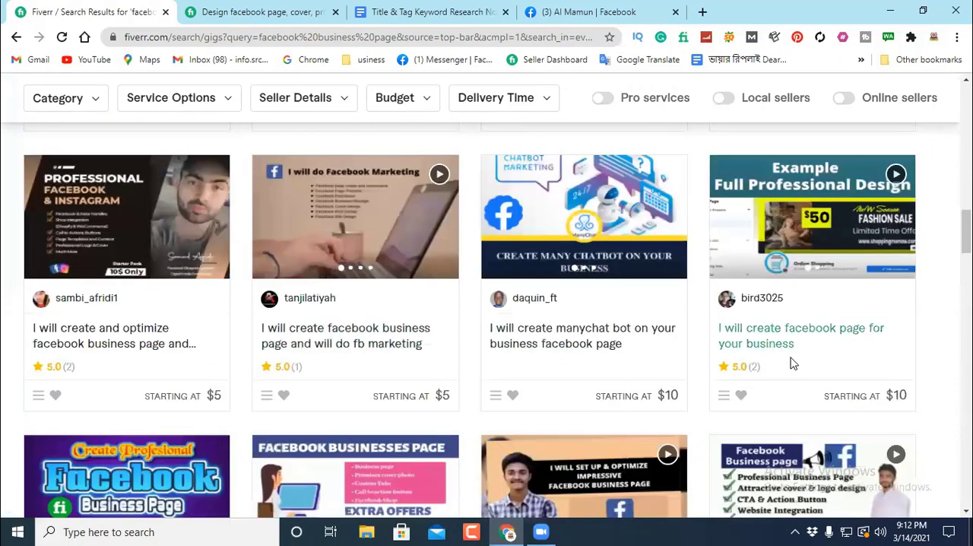
pyautogui.scroll(-3, 791, 363)
pyautogui.scroll(-3, 532, 391)
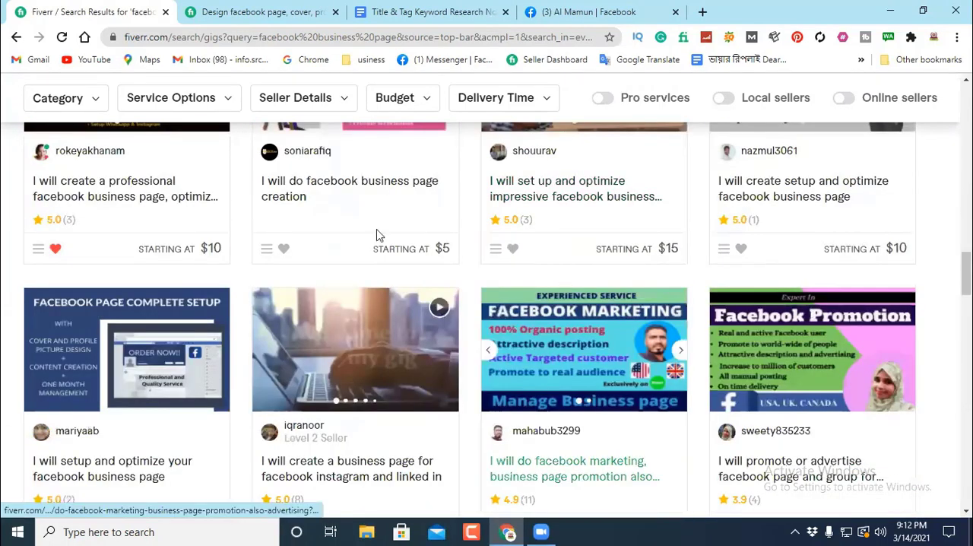
pyautogui.scroll(-2, 289, 272)
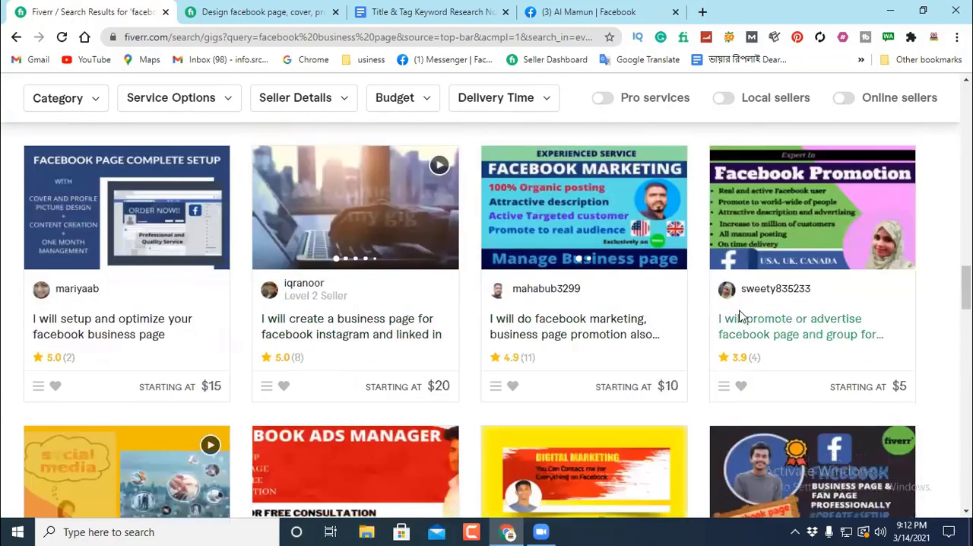
# Step: Examine the remaining gigs on page 10 of the "facebook business page" results for seller levels, review counts and prices
pyautogui.scroll(-4, 738, 315)
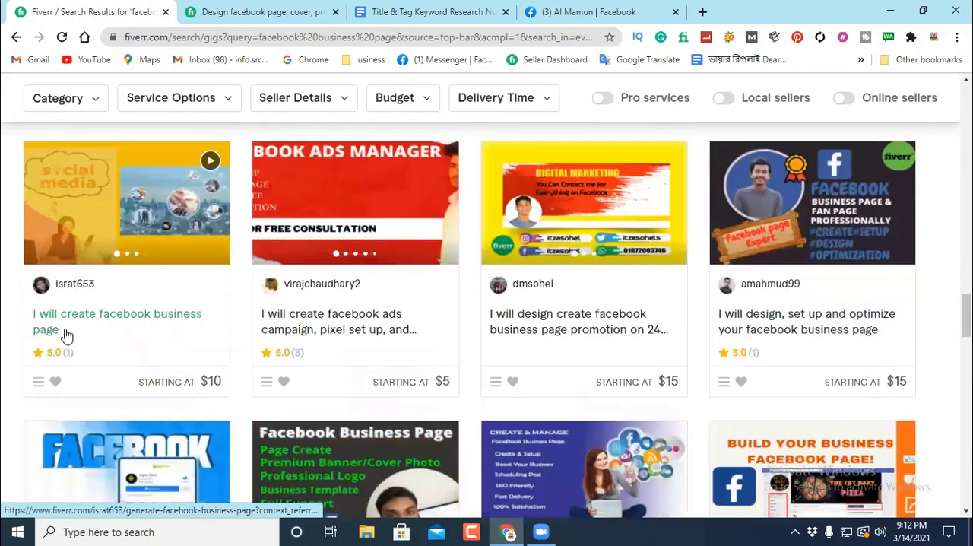
pyautogui.scroll(-3, 66, 335)
pyautogui.scroll(-3, 786, 350)
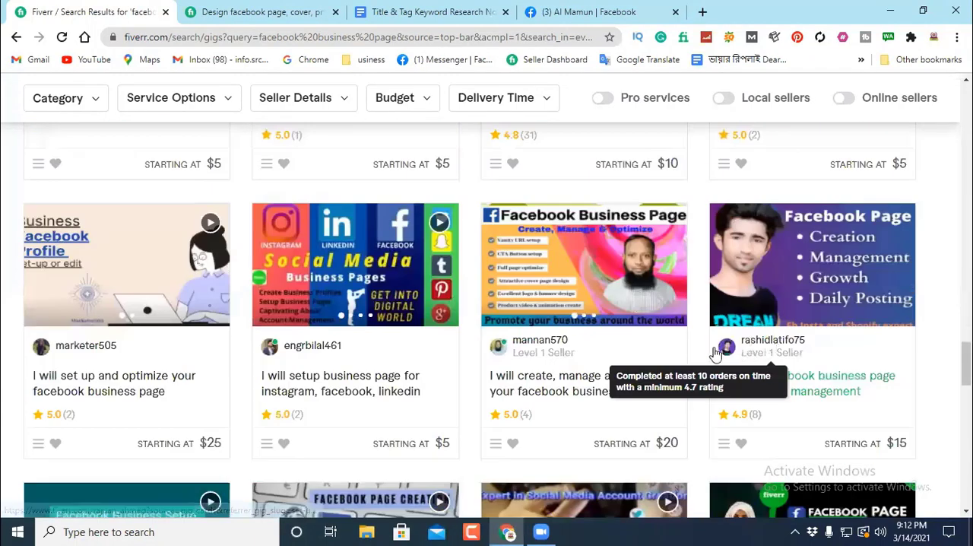
pyautogui.scroll(-3, 515, 346)
pyautogui.scroll(-6, 636, 300)
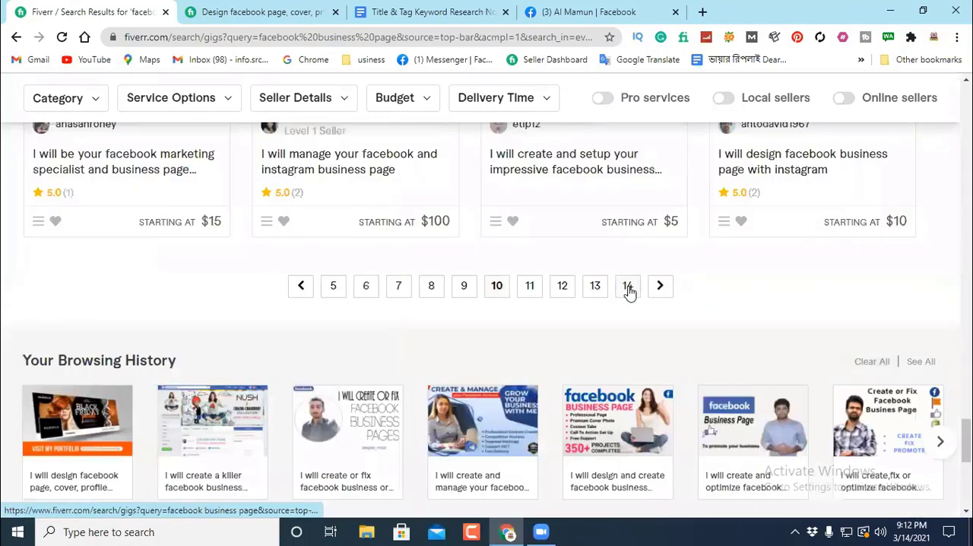
# Step: Go to page 14 of the "facebook business page" results and examine the review counts and prices of its gigs
pyautogui.click(628, 288)
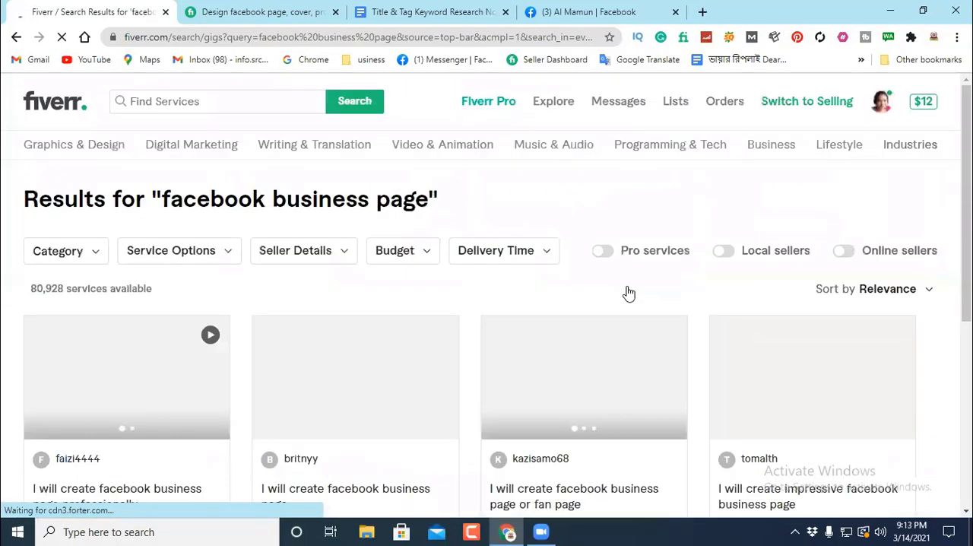
pyautogui.scroll(-3, 505, 271)
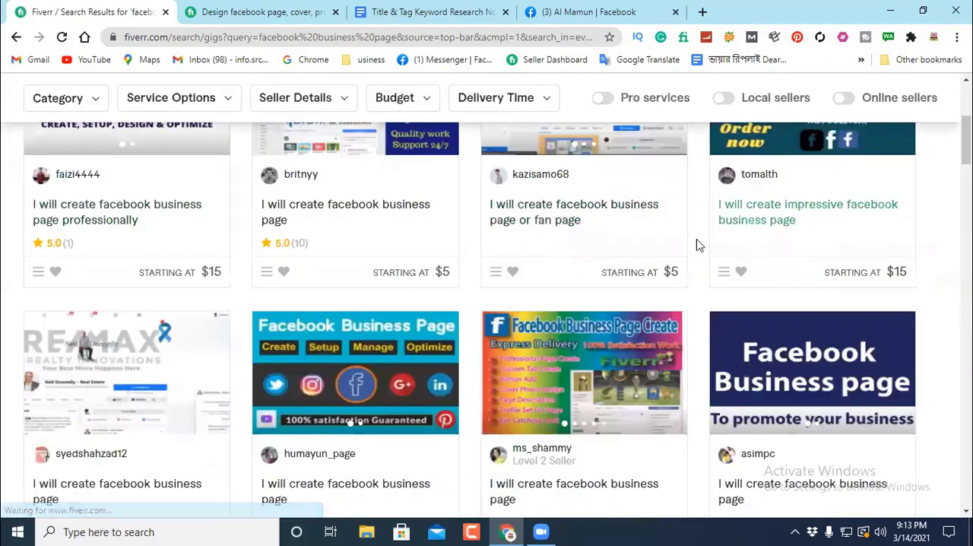
pyautogui.scroll(-3, 762, 241)
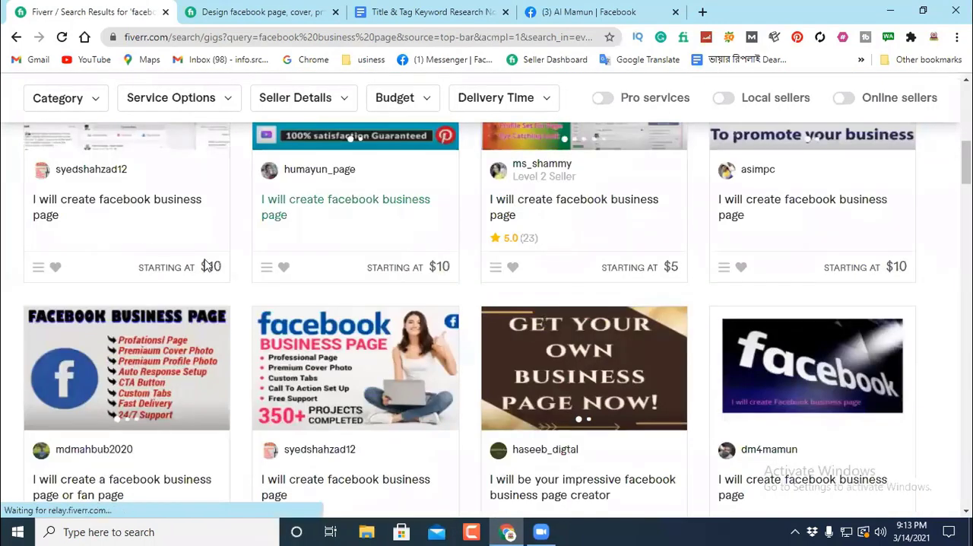
pyautogui.scroll(-3, 753, 267)
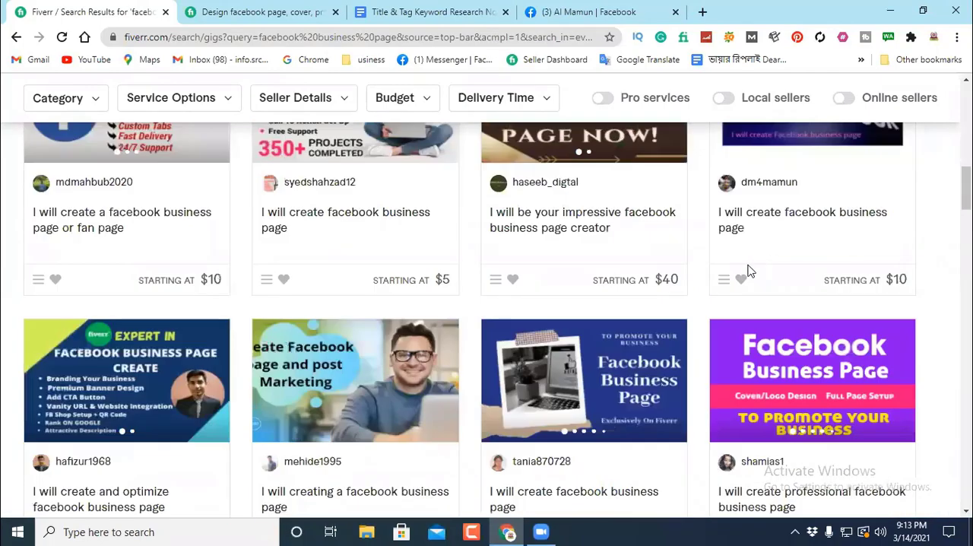
pyautogui.scroll(-3, 364, 327)
pyautogui.scroll(-5, 288, 338)
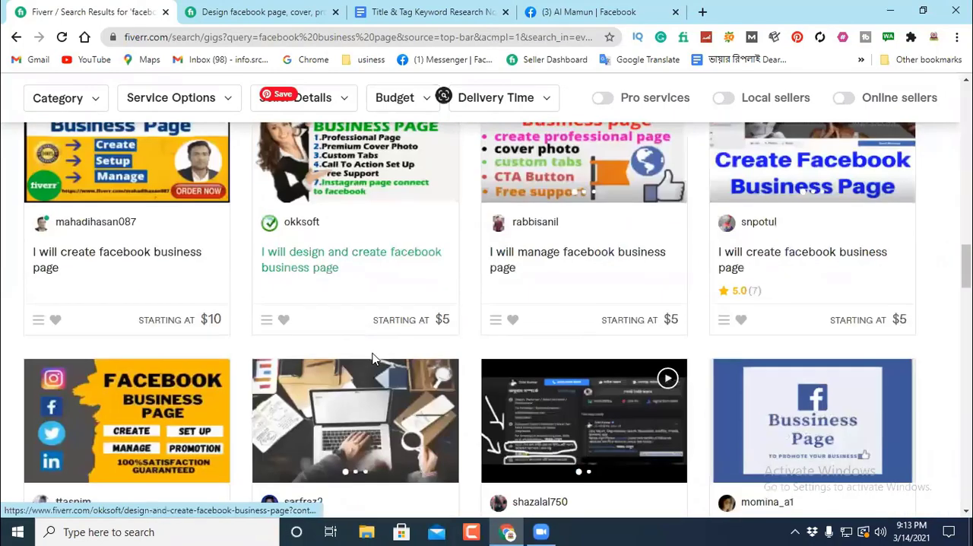
pyautogui.scroll(-6, 392, 346)
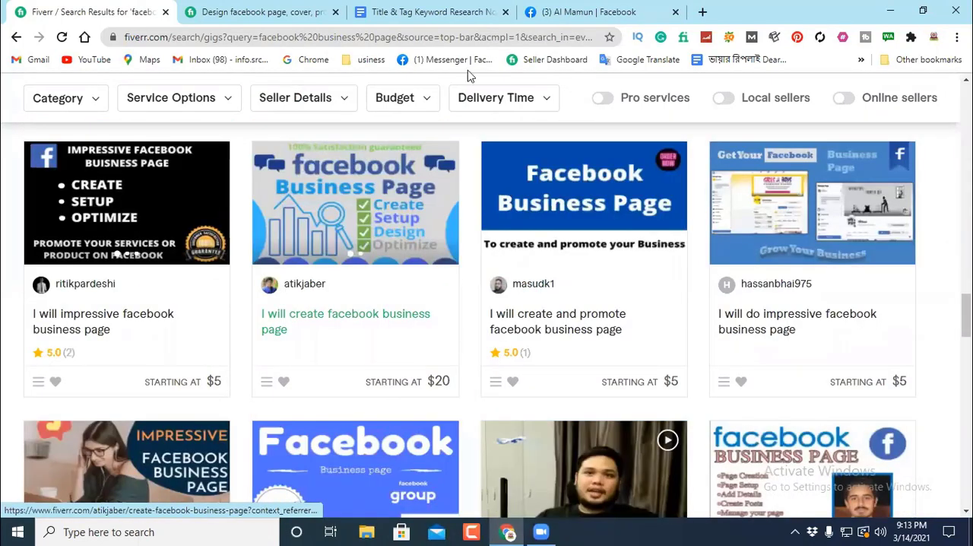
pyautogui.scroll(7, 468, 72)
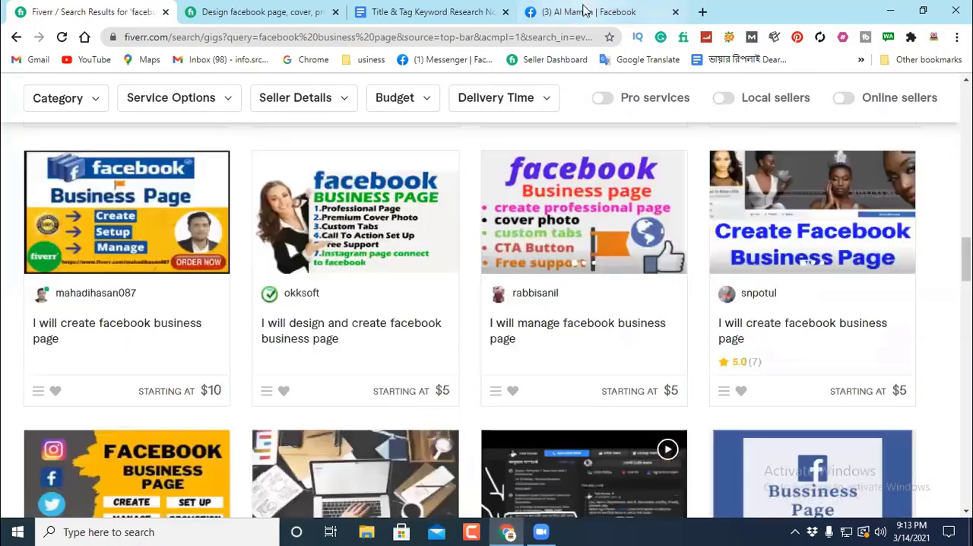
# Step: In the keyword research notes document, add the list item "Facebook Business Page = 80" below the "facebook page design" entry
pyautogui.click(428, 12)
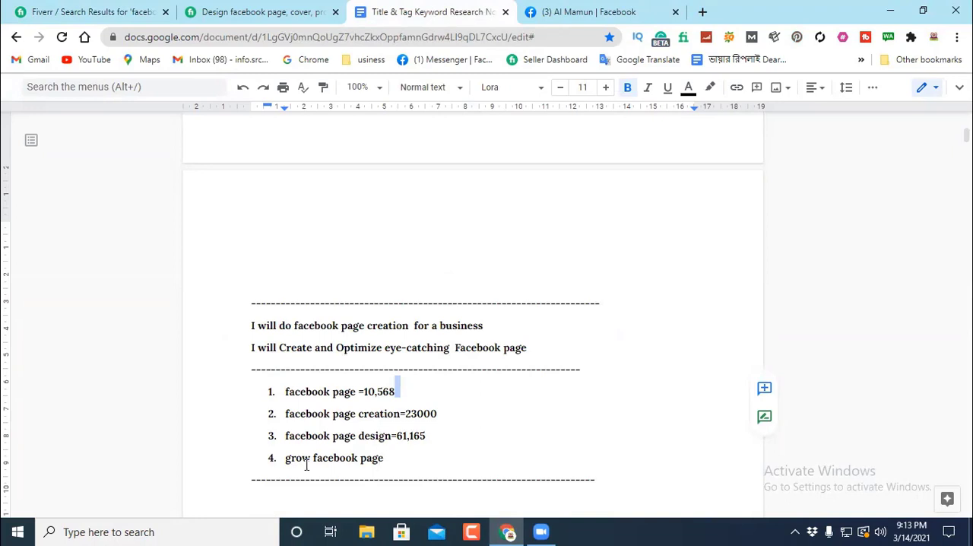
pyautogui.click(451, 393)
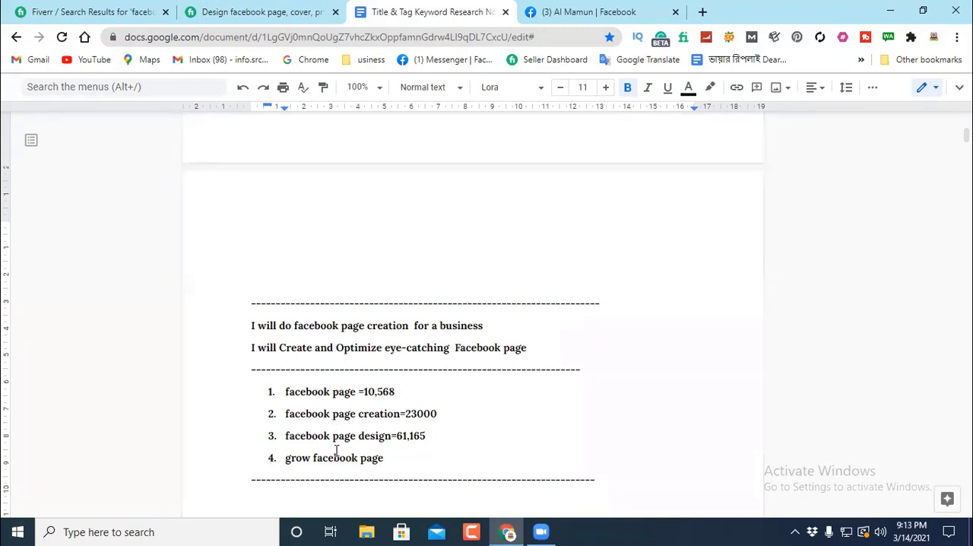
pyautogui.click(447, 436)
pyautogui.press('Return')
pyautogui.write('Facebook Business Pa')
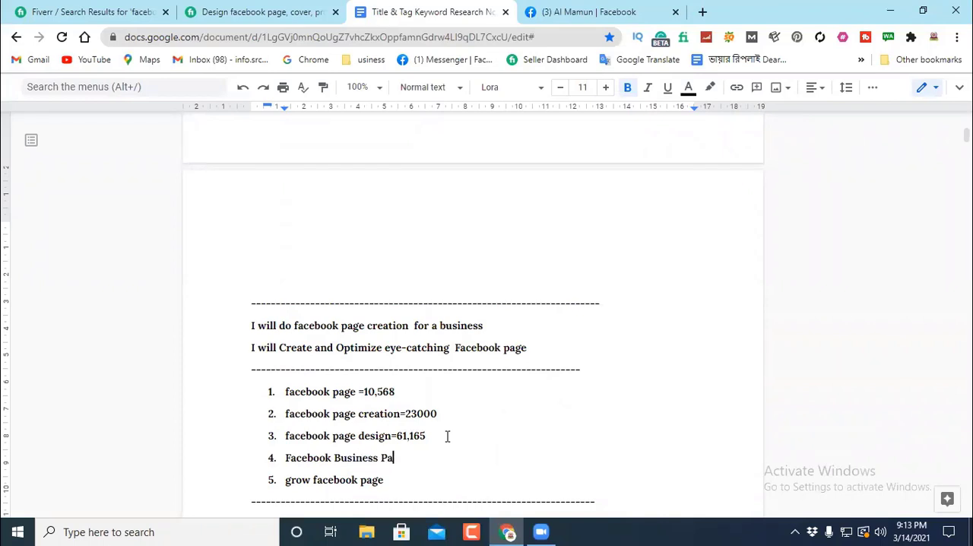
pyautogui.write('ge = 6')
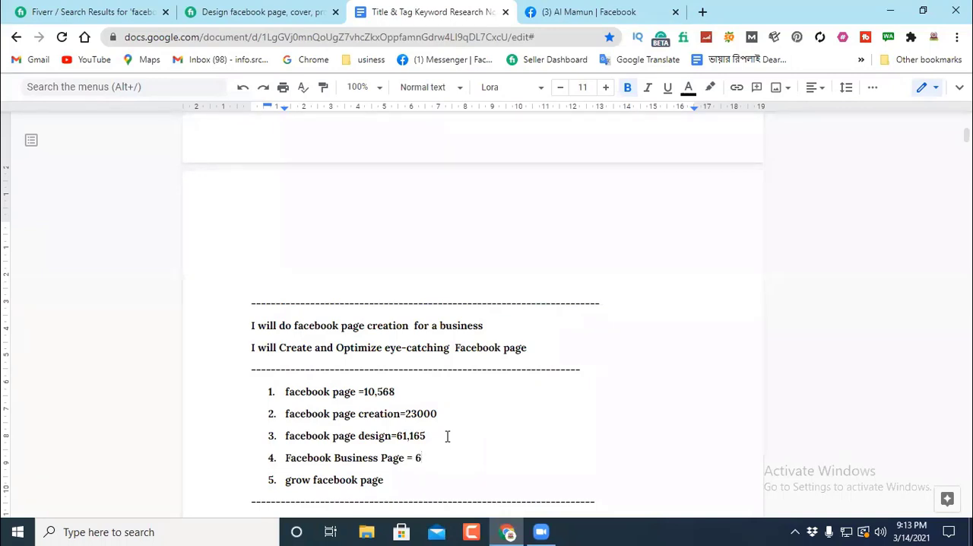
pyautogui.press('BackSpace')
pyautogui.write('80')
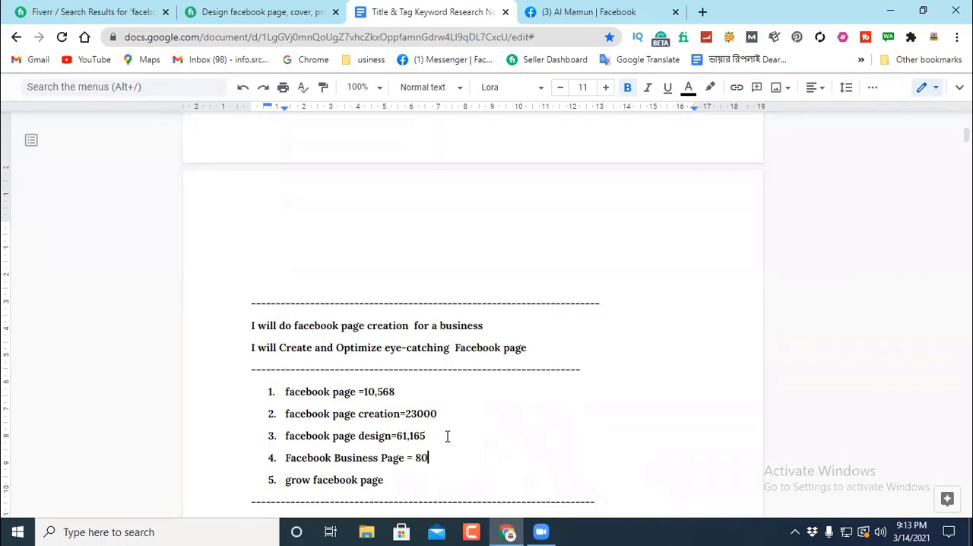
# Step: Check the number of available services in the Fiverr results and complete the notes entry as "Facebook Business Page = 80928"
pyautogui.click(109, 9)
pyautogui.scroll(7, 276, 177)
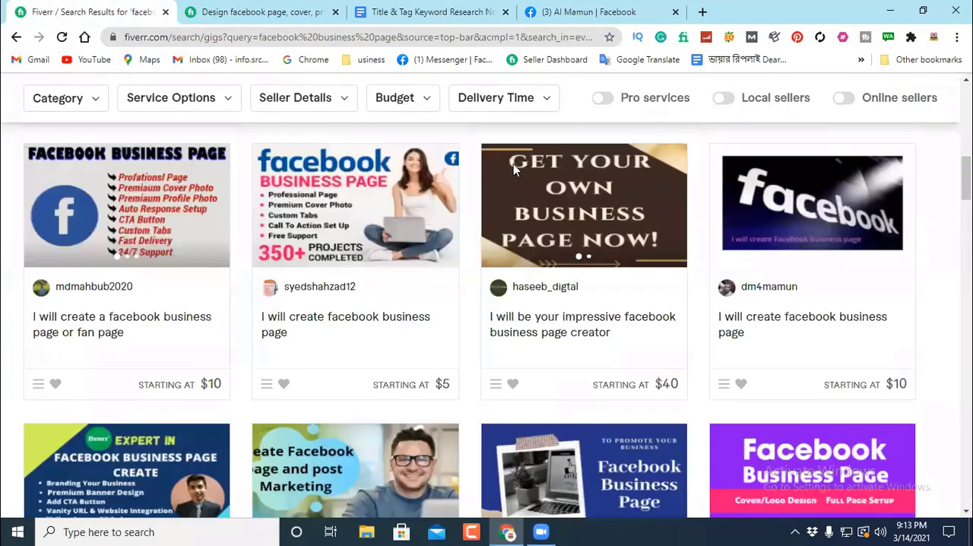
pyautogui.scroll(5, 363, 194)
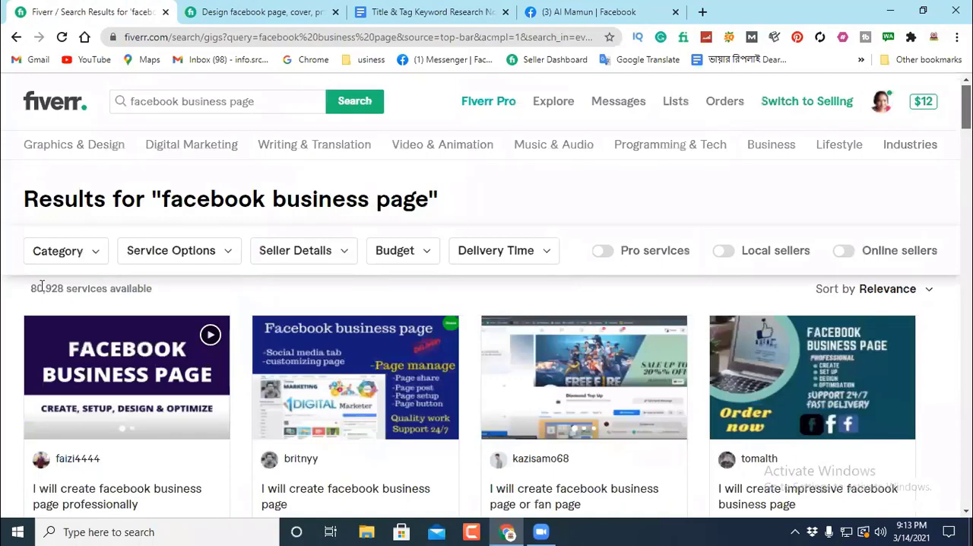
pyautogui.click(426, 12)
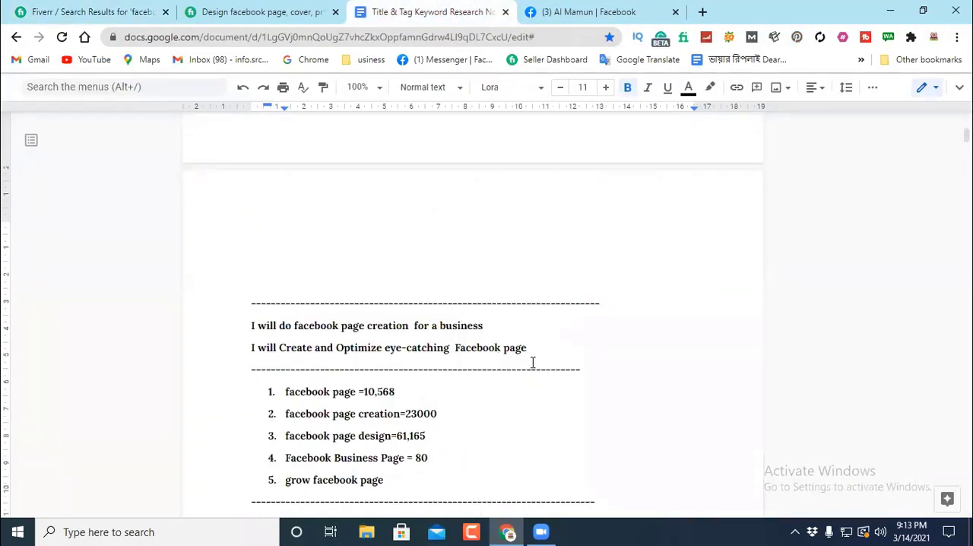
pyautogui.write('28')
pyautogui.scroll(-2, 510, 395)
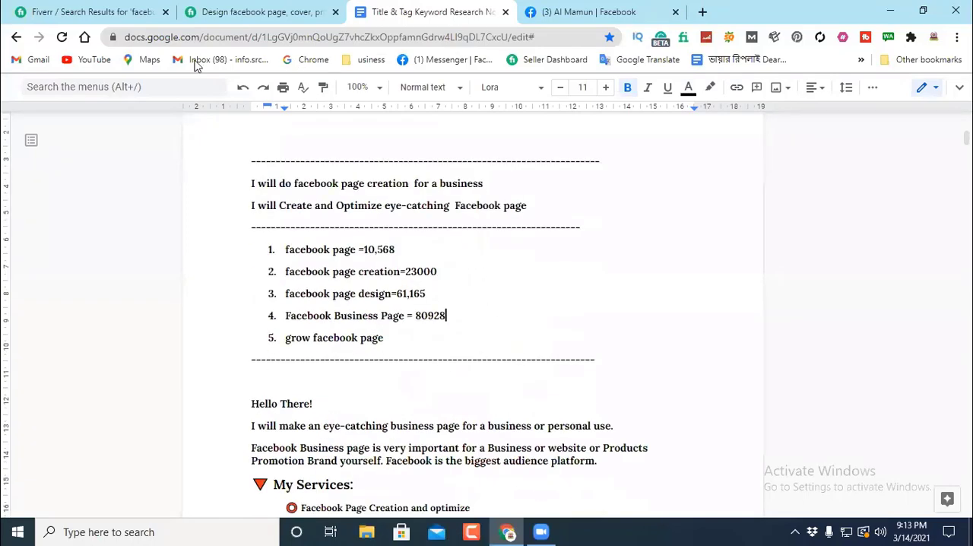
# Step: Back in the Fiverr results, shorten the query to "facebook", view its keyword suggestions and reload the results page
pyautogui.click(86, 11)
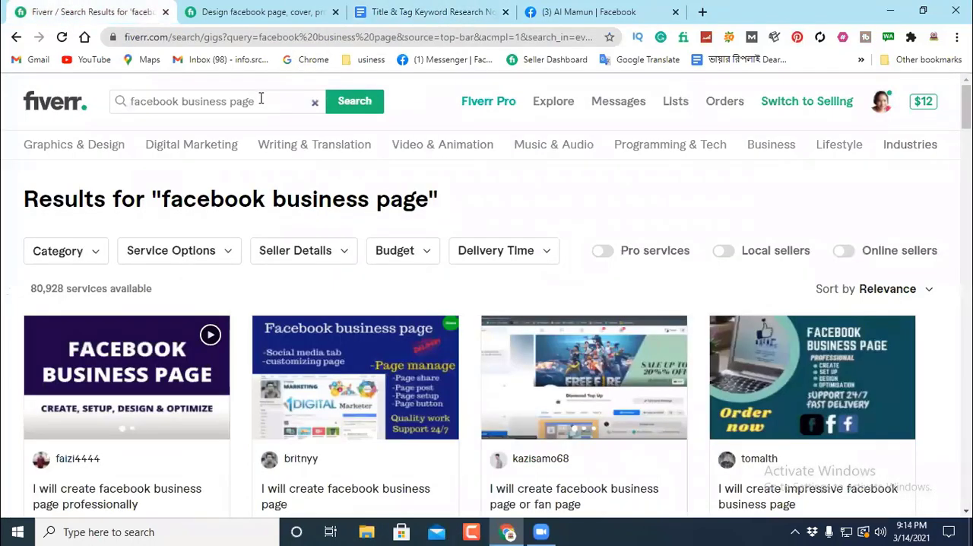
pyautogui.moveTo(261, 99); pyautogui.dragTo(183, 101)
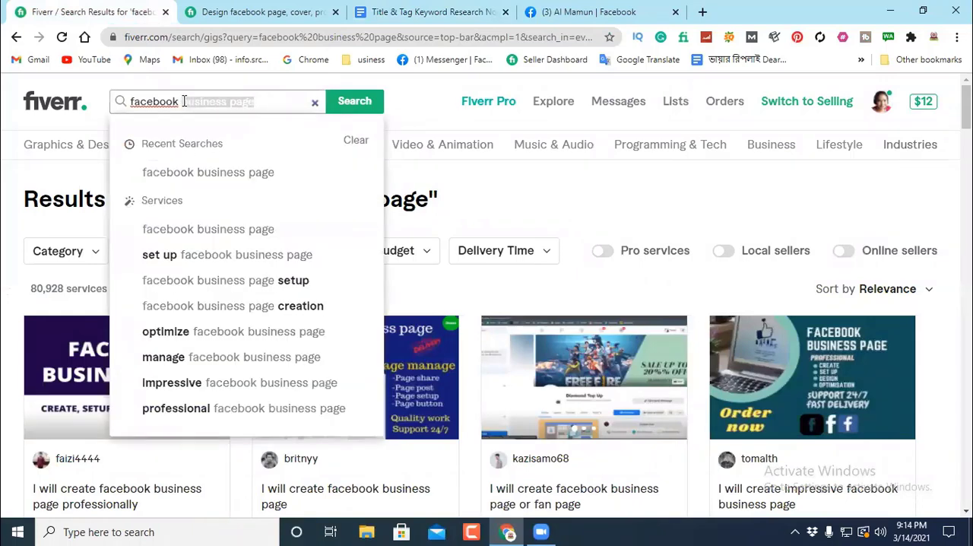
pyautogui.press('BackSpace')
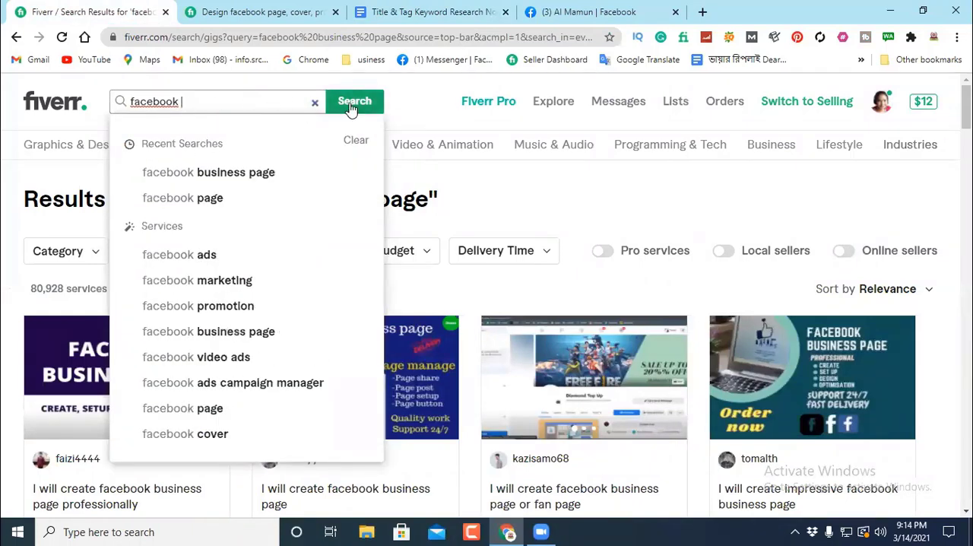
pyautogui.click(416, 114)
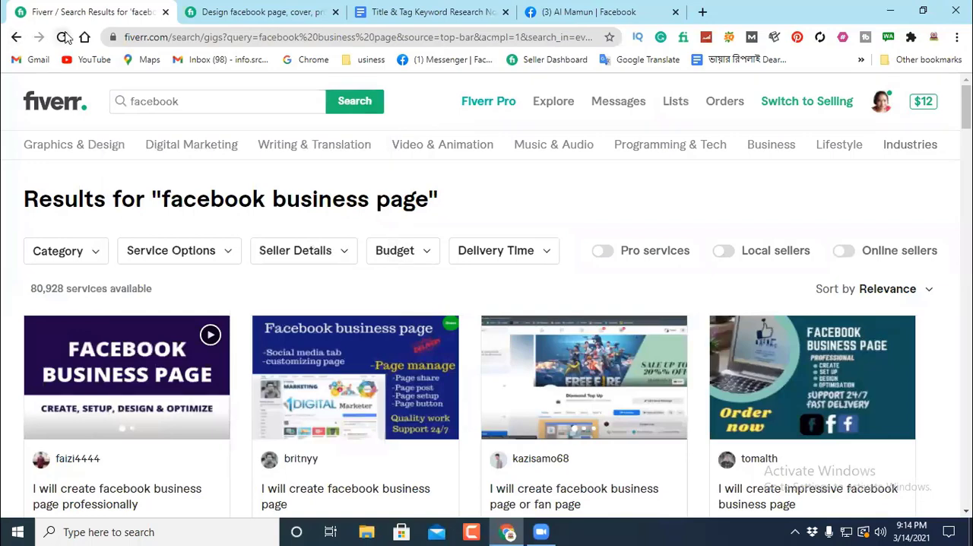
pyautogui.click(62, 37)
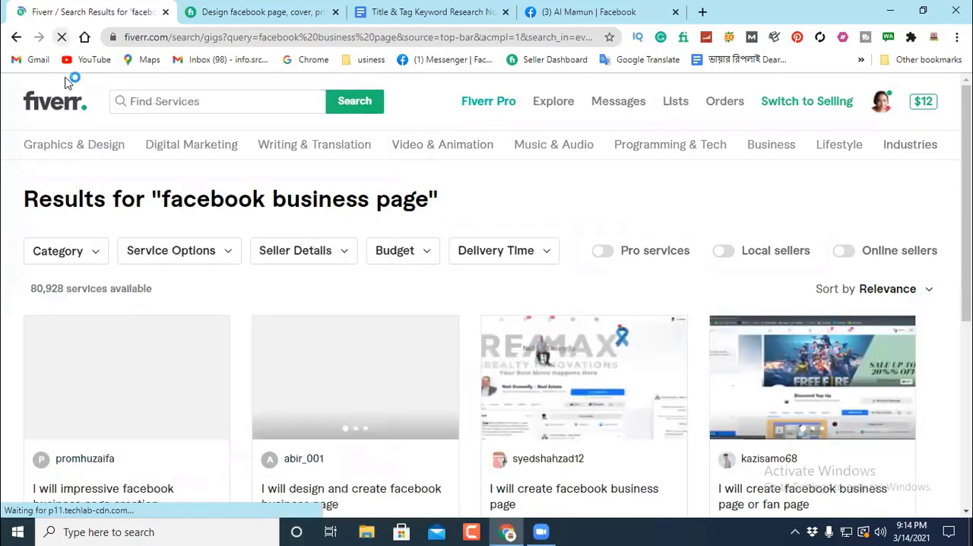
pyautogui.moveTo(265, 100); pyautogui.dragTo(119, 105)
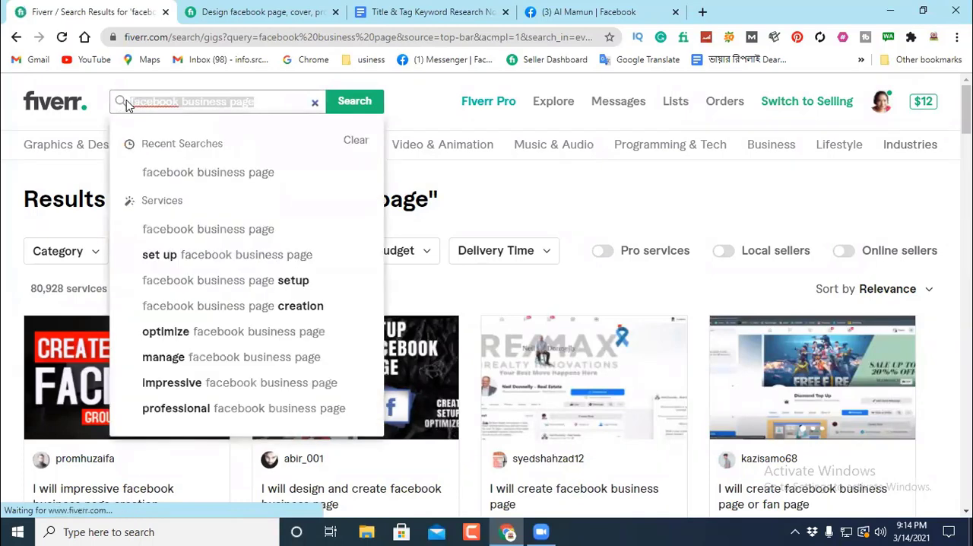
pyautogui.press('BackSpace')
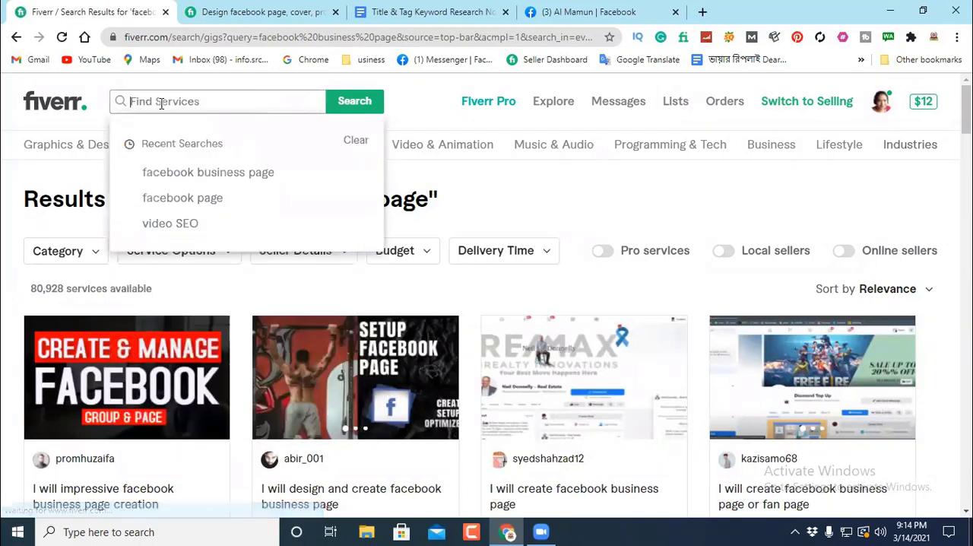
pyautogui.click(61, 37)
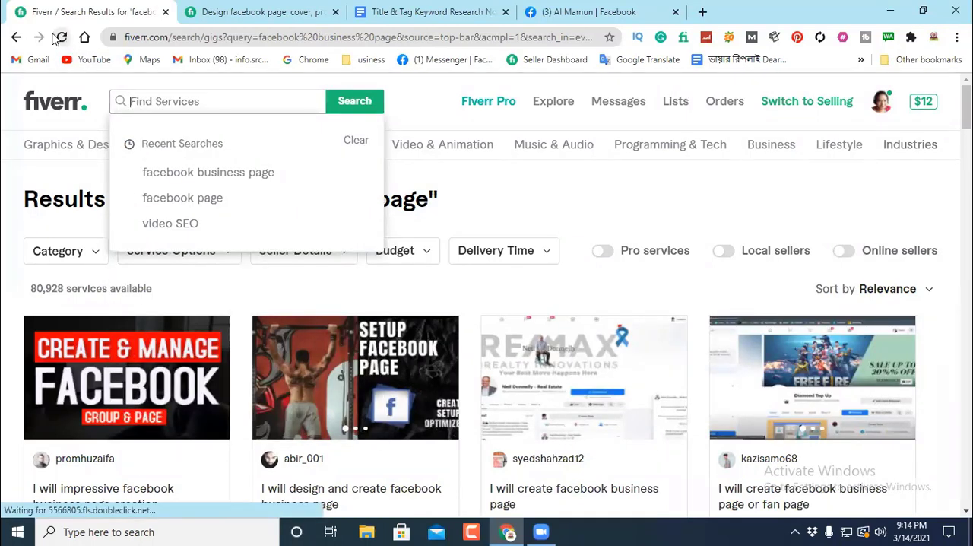
# Step: Replace the Fiverr query with "facebook business", review the keyword suggestions and search for the suggested "facebook business page setup"
pyautogui.click(157, 101)
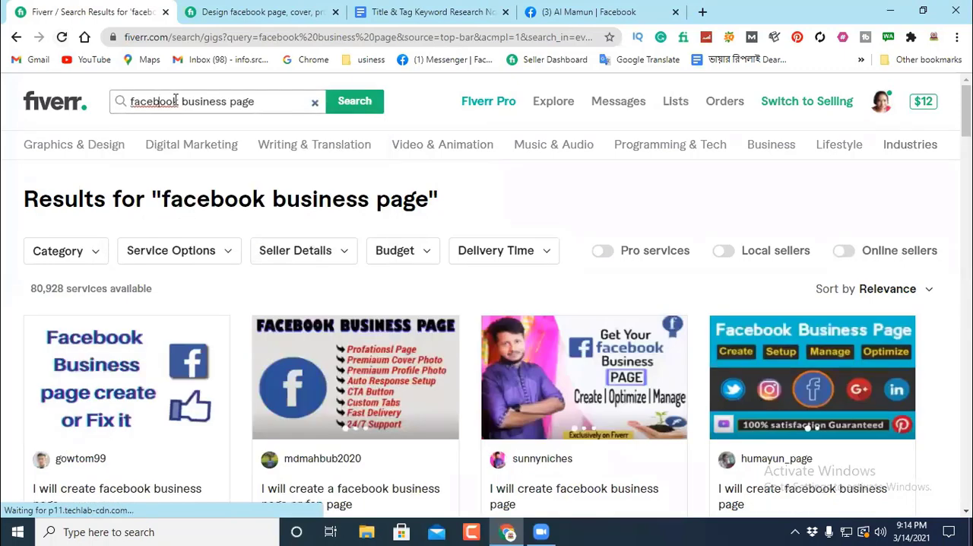
pyautogui.click(314, 105)
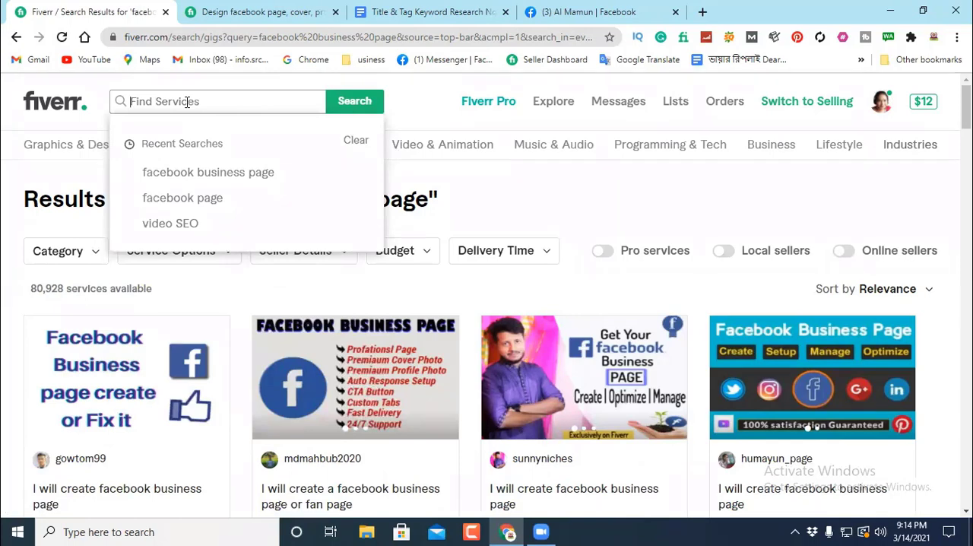
pyautogui.write('facebo')
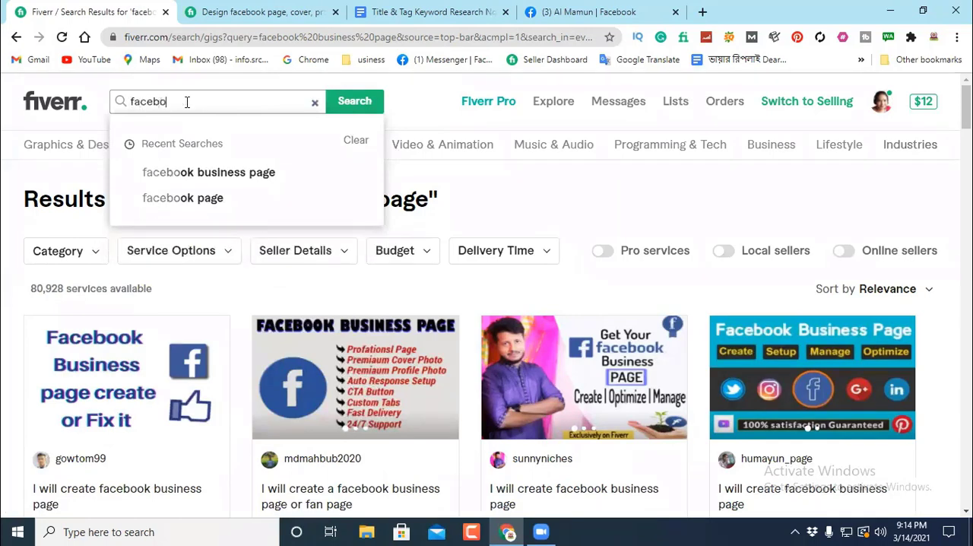
pyautogui.write('ok')
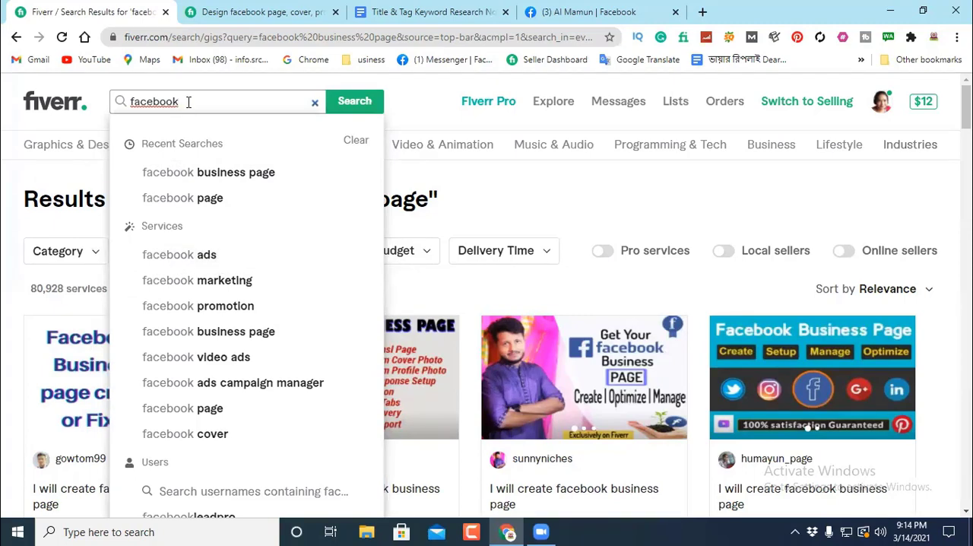
pyautogui.write('b')
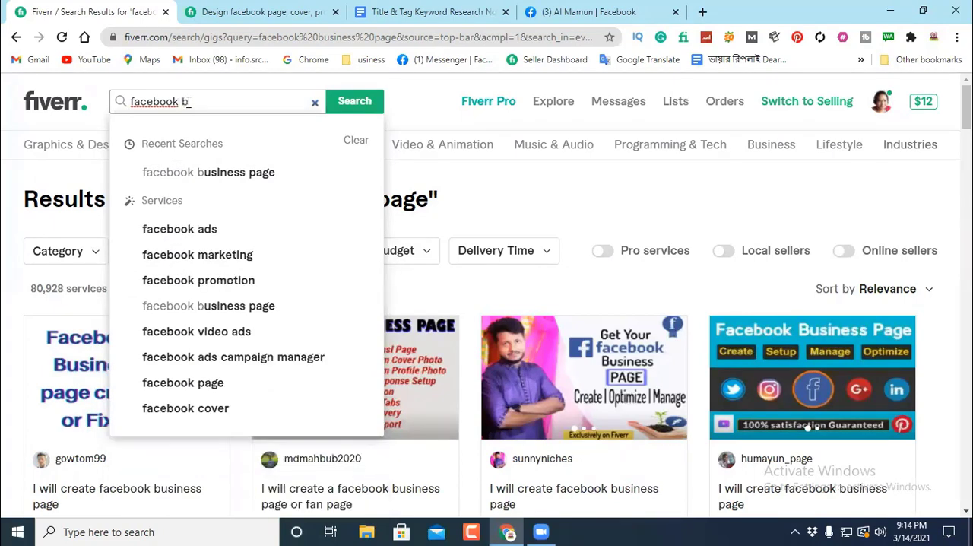
pyautogui.write('usine')
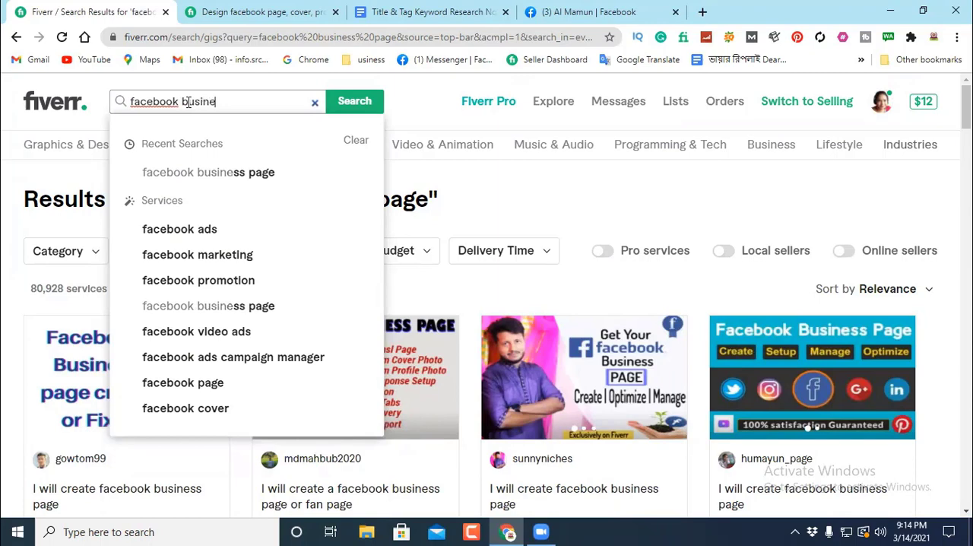
pyautogui.write('ss')
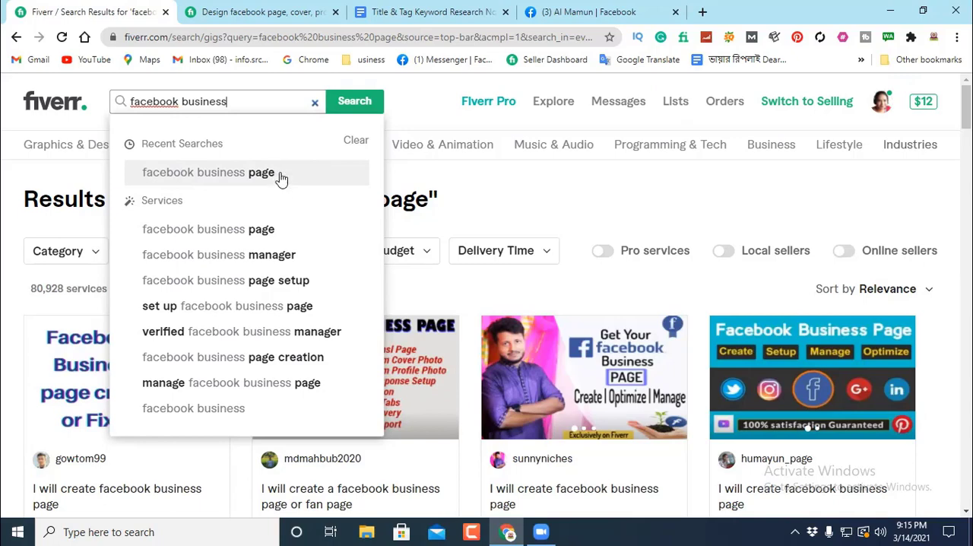
pyautogui.click(229, 283)
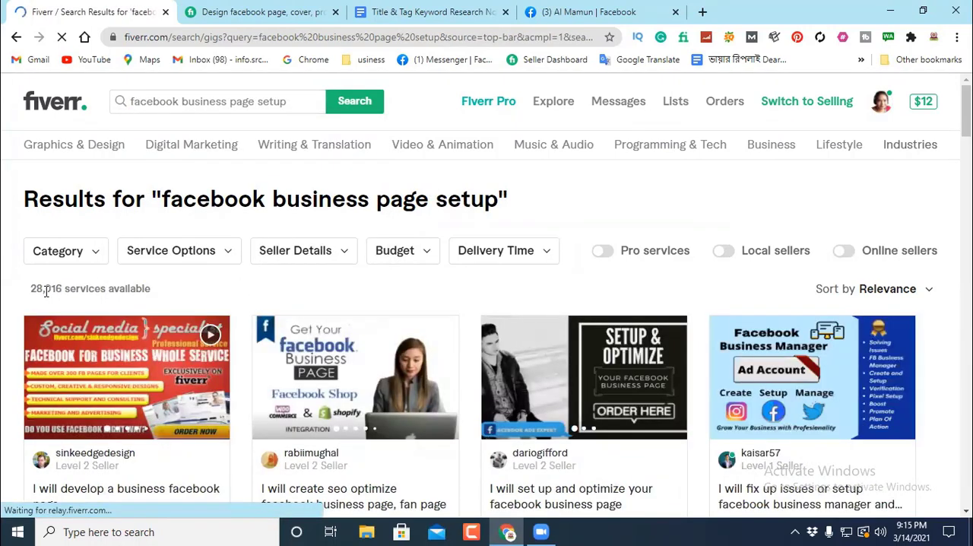
# Step: Check the number of services available for "facebook business page setup" and view the keyword suggestions for that query
pyautogui.moveTo(62, 290); pyautogui.dragTo(25, 297)
pyautogui.click(291, 100)
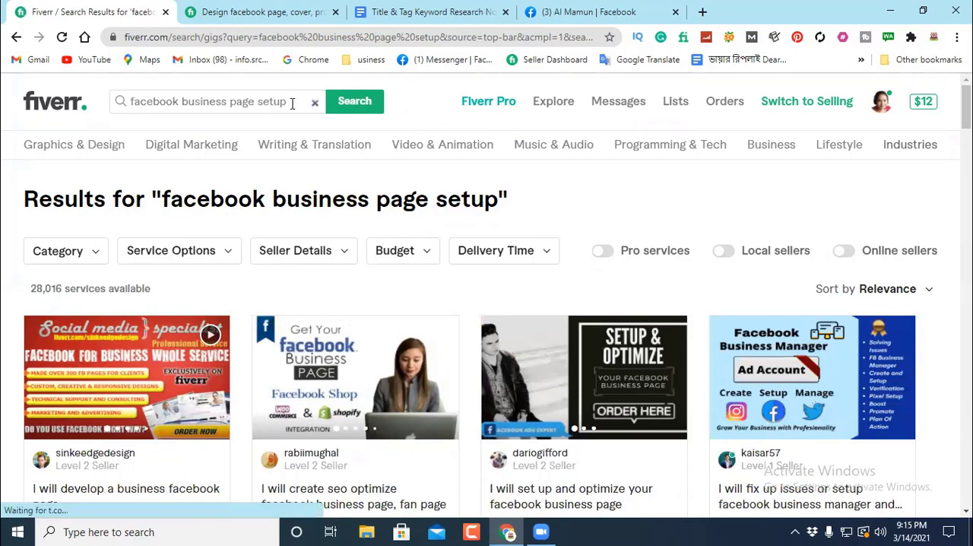
pyautogui.moveTo(292, 103); pyautogui.dragTo(125, 108)
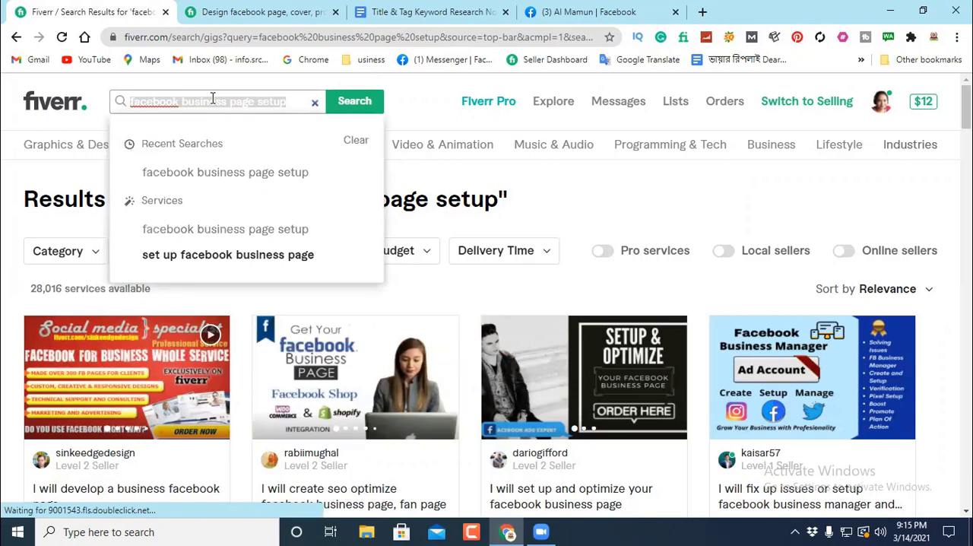
pyautogui.click(534, 178)
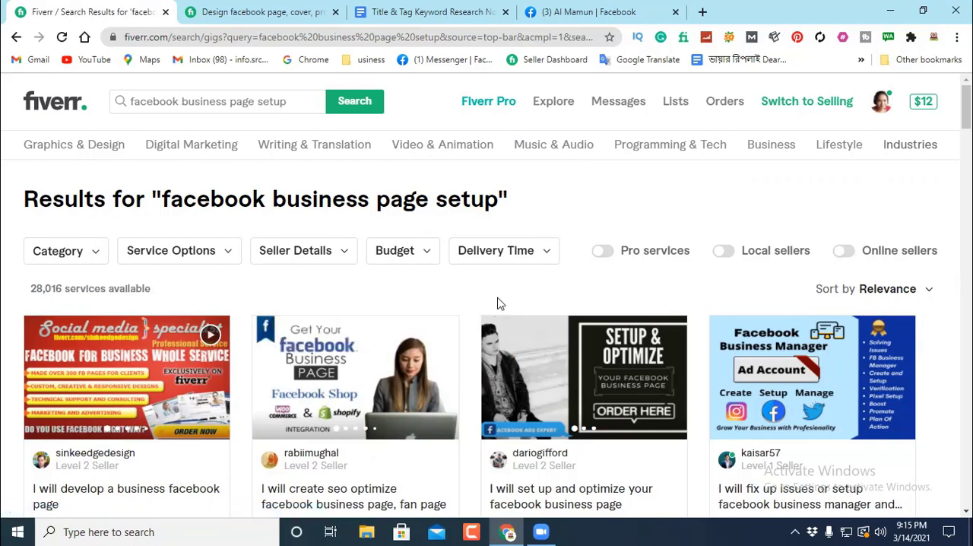
# Step: Examine the competing gigs on the first results page for "facebook business page setup", including their titles, ratings and prices
pyautogui.scroll(-3, 498, 302)
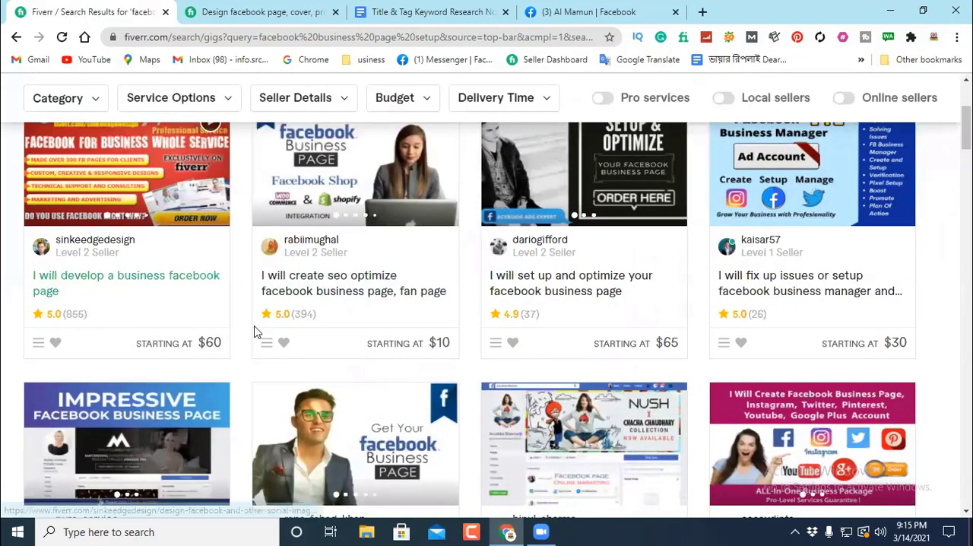
pyautogui.scroll(-6, 717, 266)
pyautogui.scroll(-6, 466, 409)
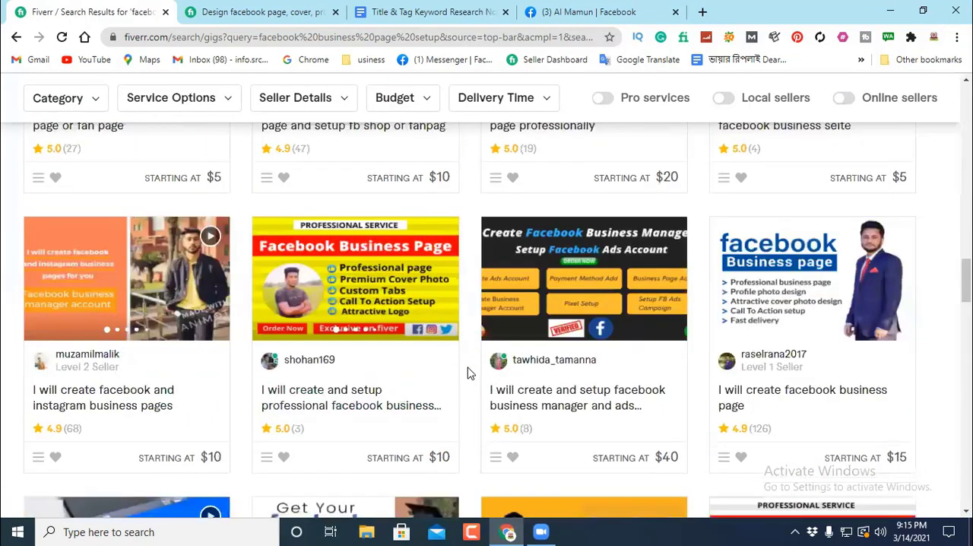
pyautogui.scroll(-11, 499, 350)
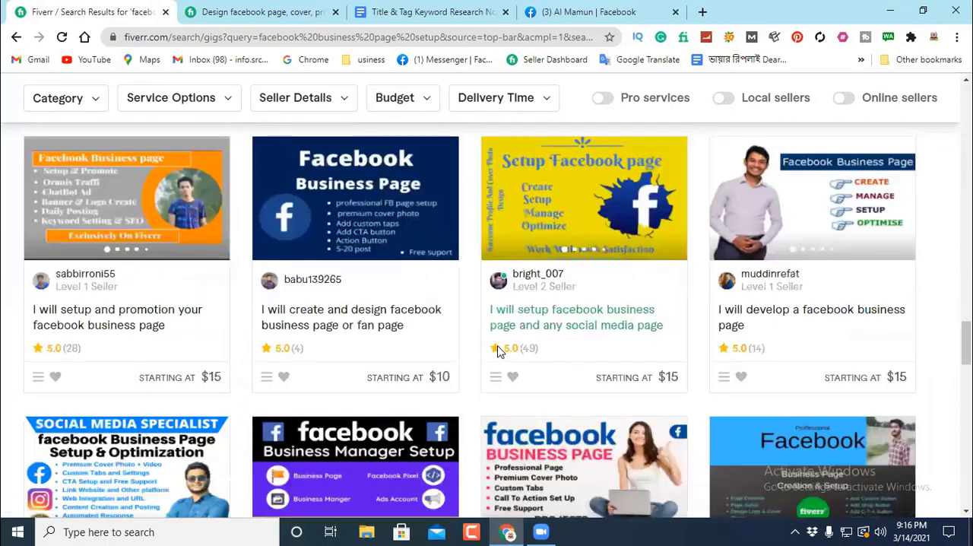
pyautogui.scroll(-6, 499, 350)
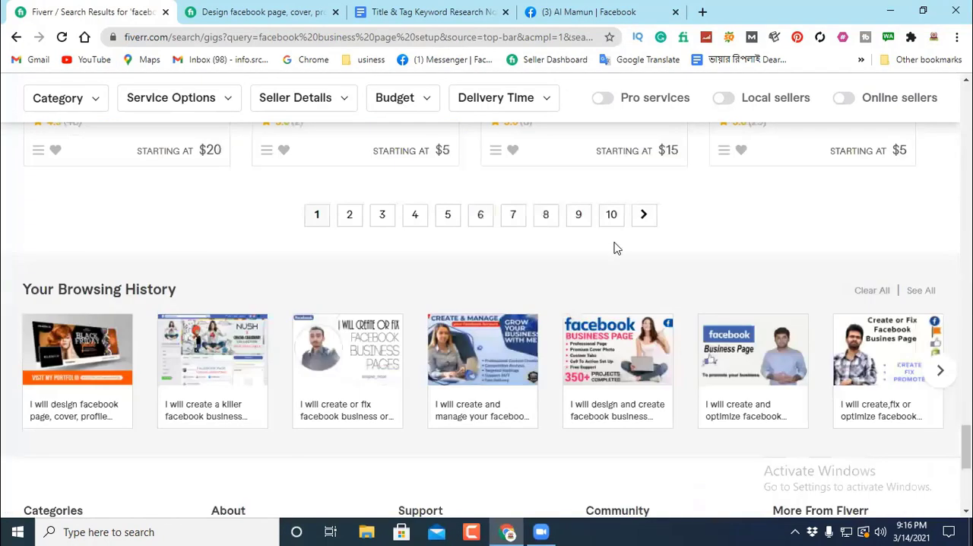
# Step: Go to page 10 of the "facebook business page setup" results and examine the titles, reviews and prices of the gigs there
pyautogui.click(616, 216)
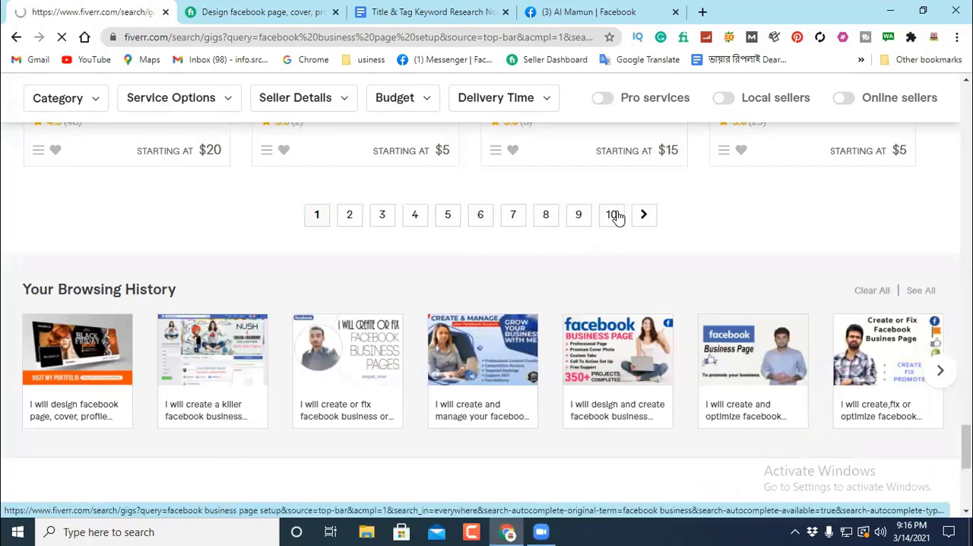
pyautogui.scroll(-1, 562, 262)
pyautogui.scroll(-1, 524, 279)
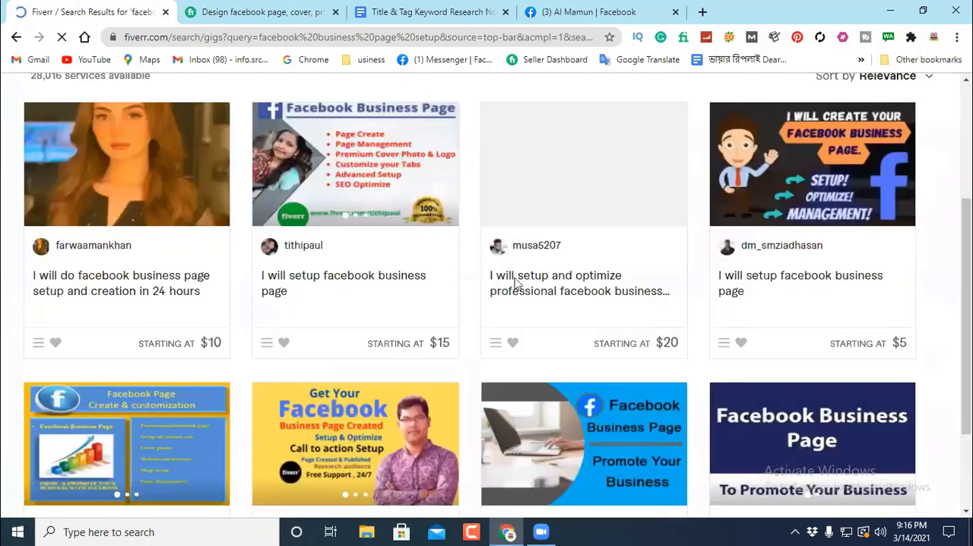
pyautogui.scroll(-1, 119, 289)
pyautogui.scroll(-3, 827, 271)
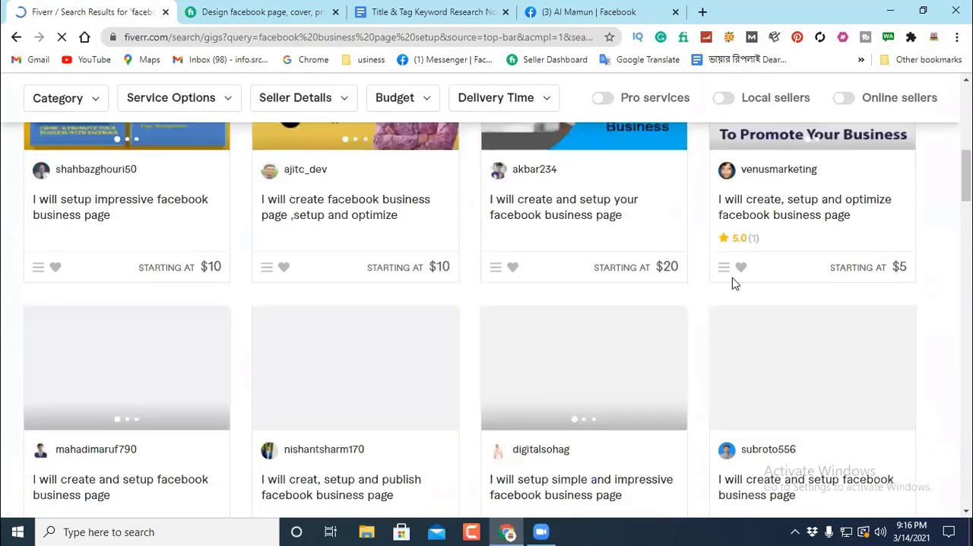
pyautogui.scroll(-3, 456, 337)
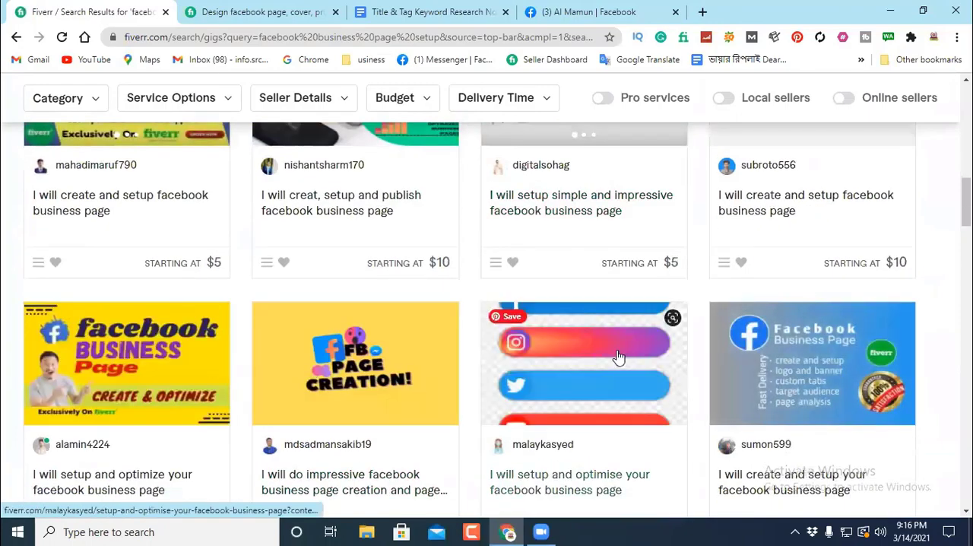
pyautogui.scroll(-3, 617, 363)
pyautogui.scroll(-3, 188, 311)
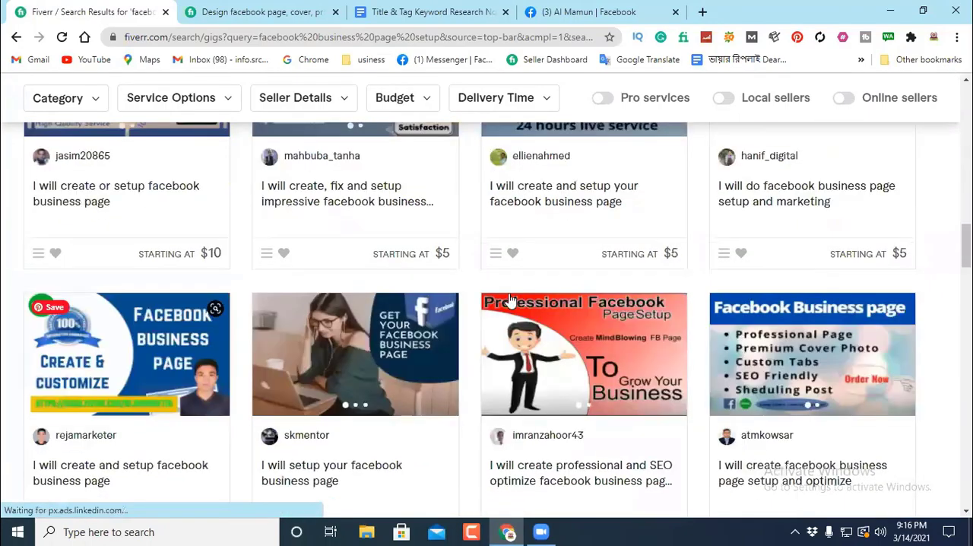
pyautogui.scroll(-3, 508, 293)
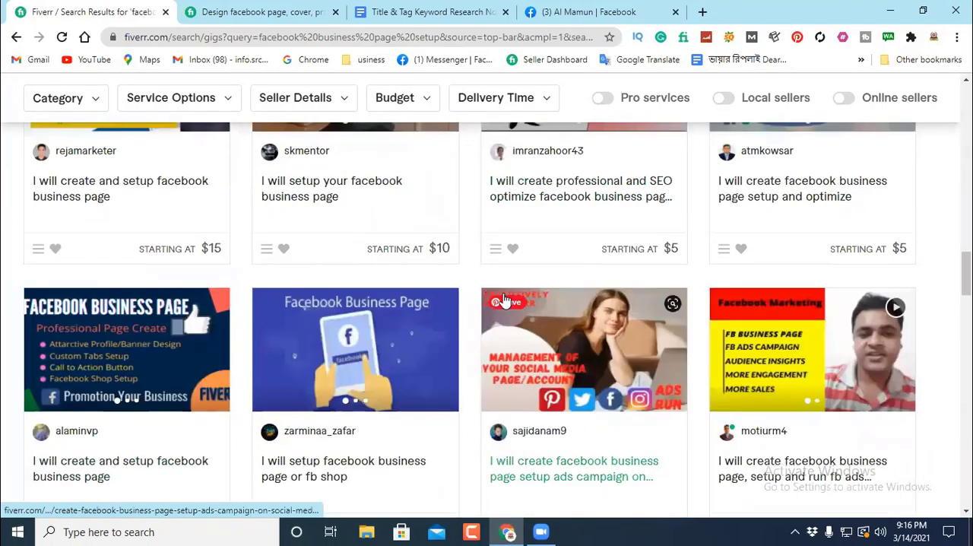
pyautogui.scroll(-3, 508, 293)
pyautogui.scroll(-3, 441, 338)
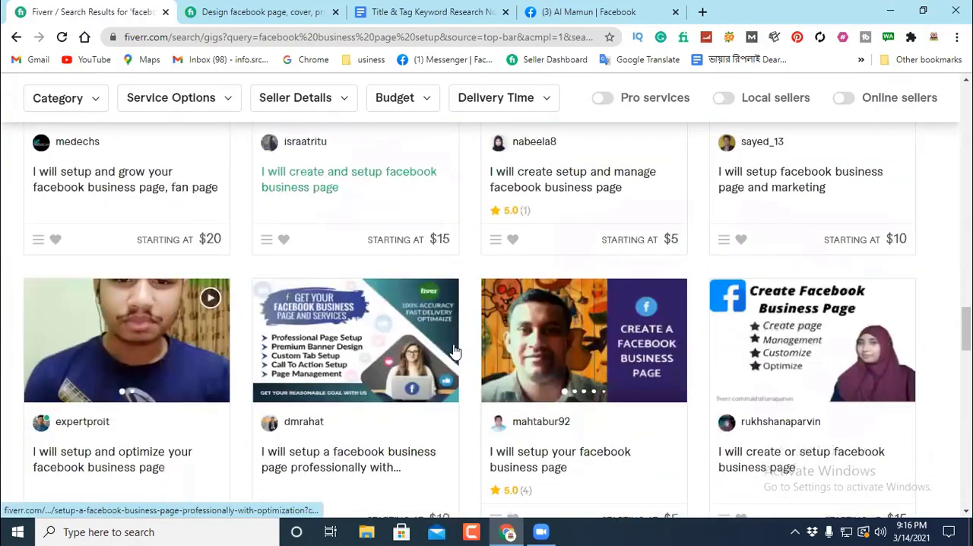
pyautogui.scroll(-3, 452, 339)
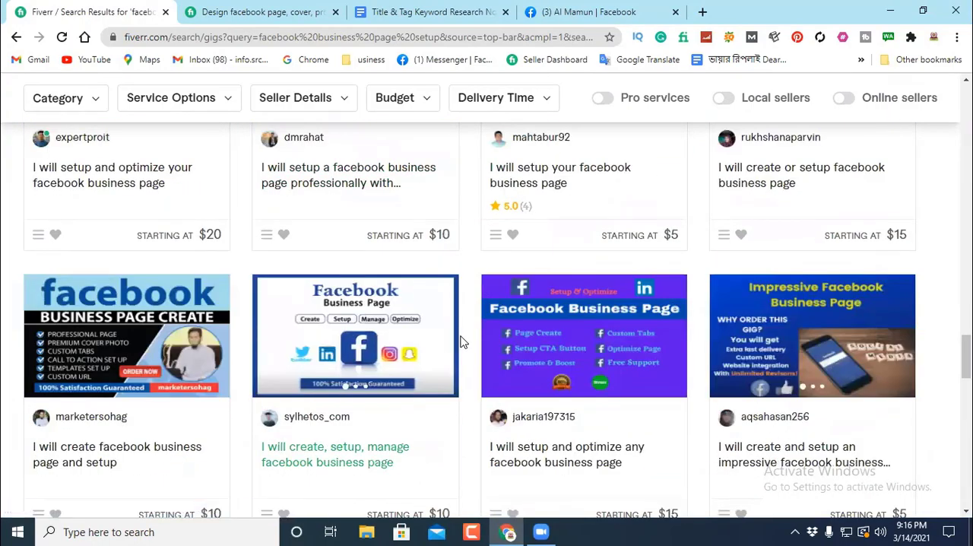
pyautogui.scroll(-3, 472, 344)
# Step: Shorten the query to "facebook business", review the keyword suggestions and search for the suggested "facebook business page creation"
pyautogui.click(290, 104)
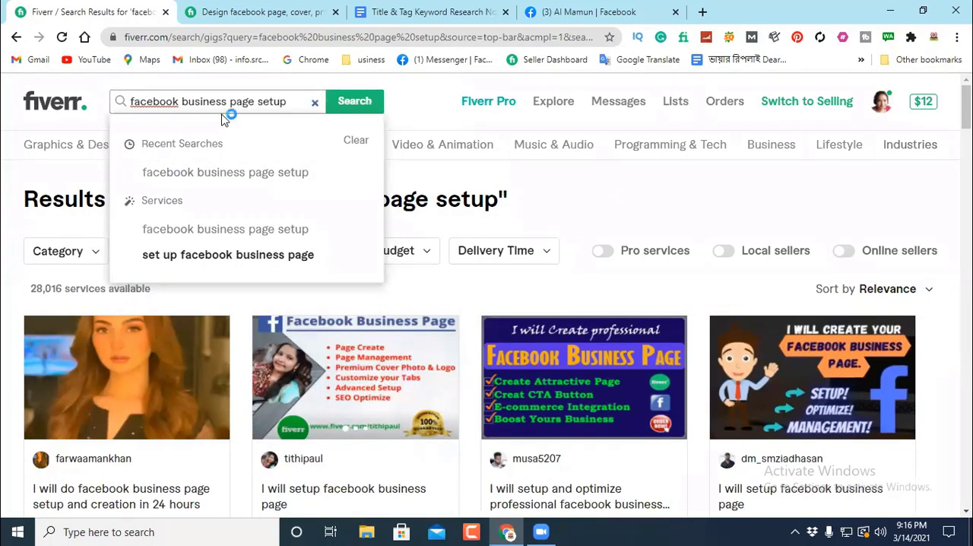
pyautogui.moveTo(288, 101); pyautogui.dragTo(239, 101)
pyautogui.press('BackSpace')
pyautogui.press('BackSpace')
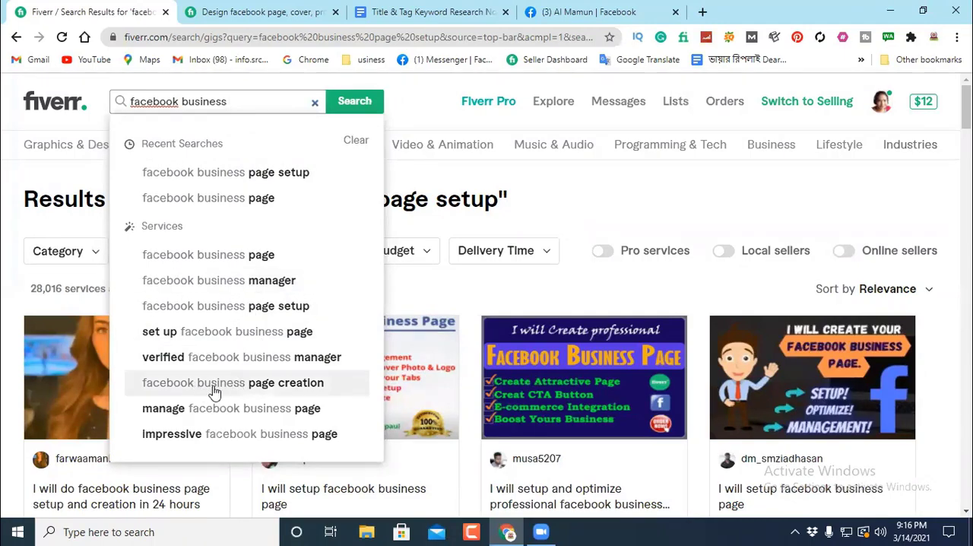
pyautogui.click(247, 388)
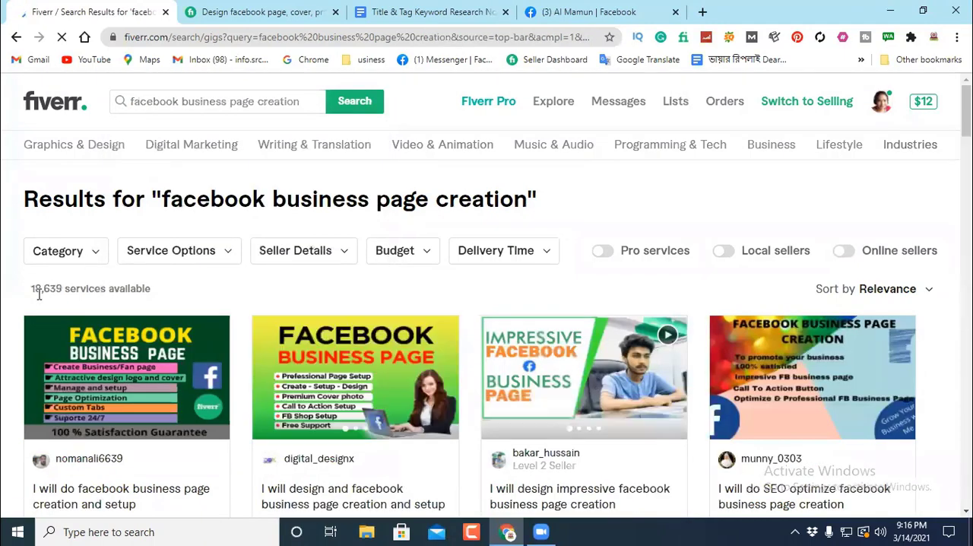
# Step: Review the competing gigs for "facebook business page creation" and open one about impressive Facebook business pages in a new tab
pyautogui.scroll(-3, 93, 363)
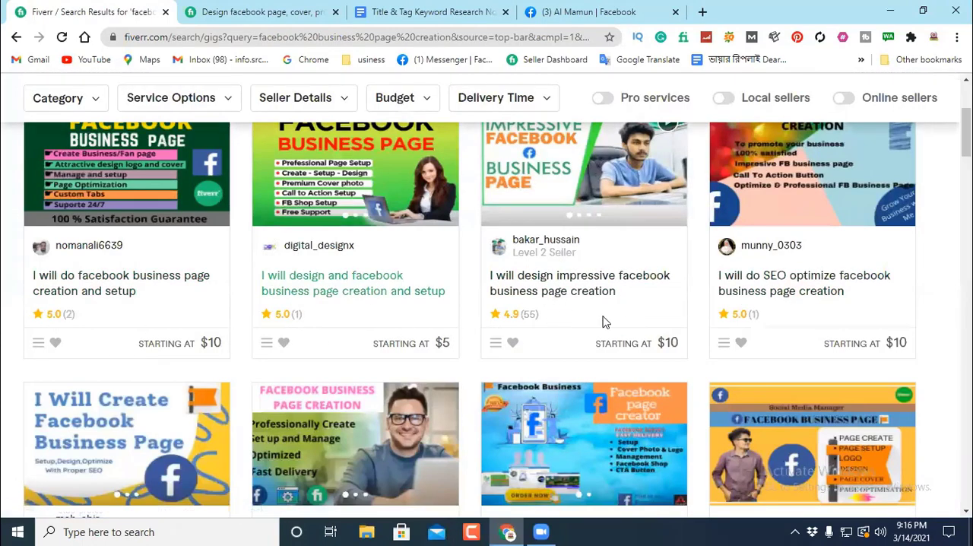
pyautogui.scroll(-4, 378, 316)
pyautogui.scroll(-3, 137, 327)
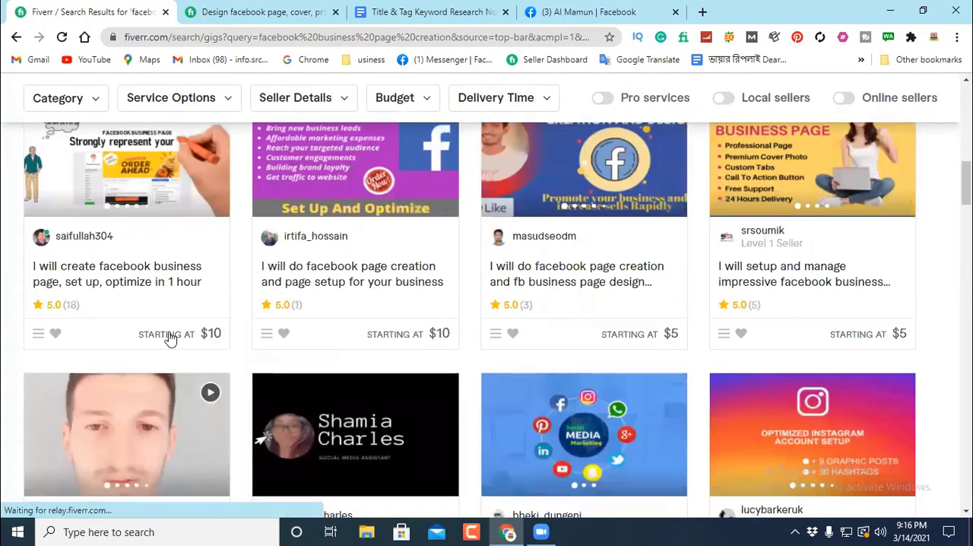
pyautogui.click(673, 337)
pyautogui.scroll(10, 304, 256)
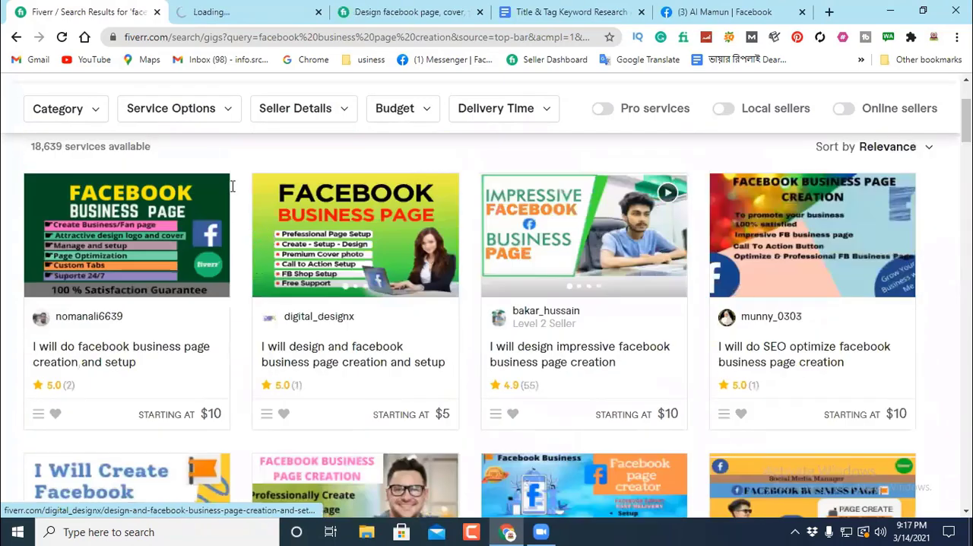
pyautogui.scroll(2, 260, 105)
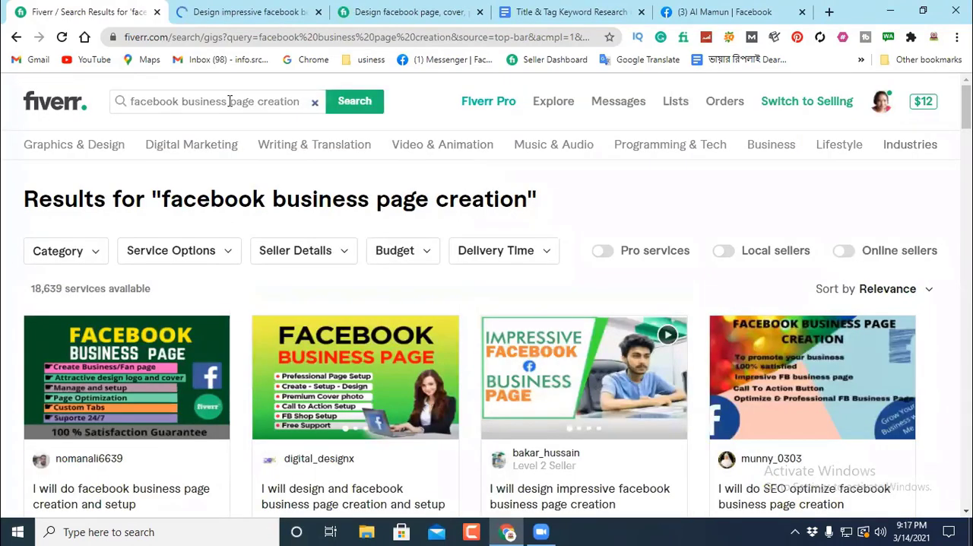
# Step: Remove "business" from the query and search for "facebook page creation"
pyautogui.moveTo(230, 101); pyautogui.dragTo(182, 101)
pyautogui.press('BackSpace')
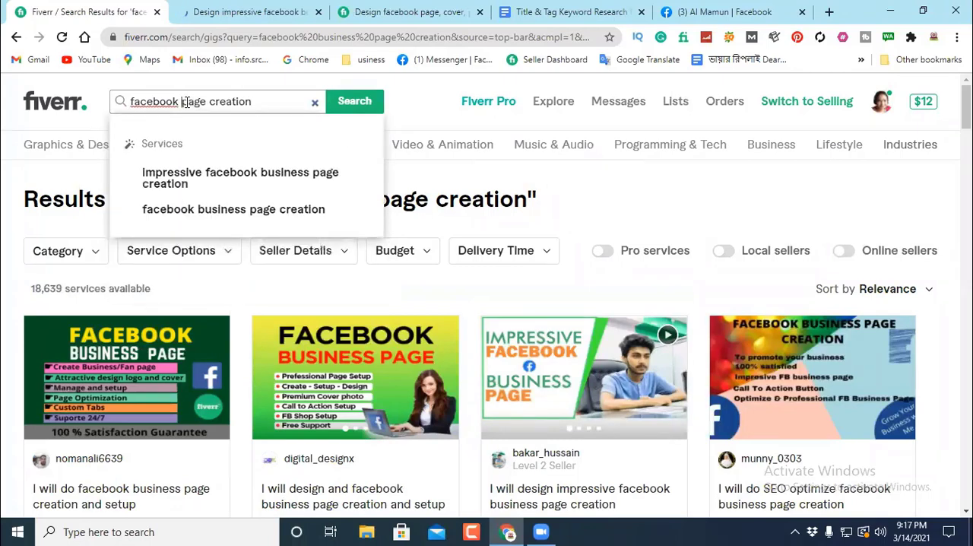
pyautogui.click(355, 102)
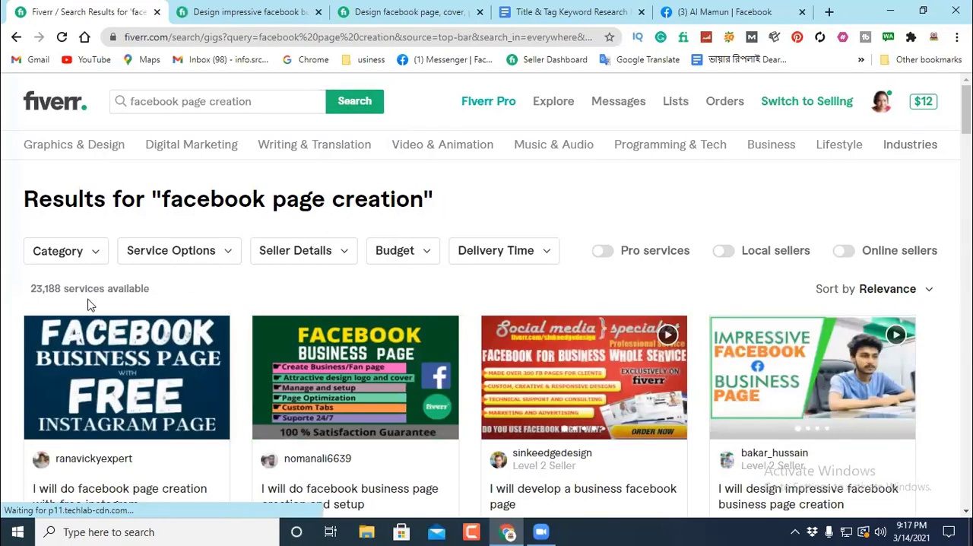
# Step: Check the service count for "facebook page creation" and examine the competing gigs on the first results page
pyautogui.scroll(-3, 80, 322)
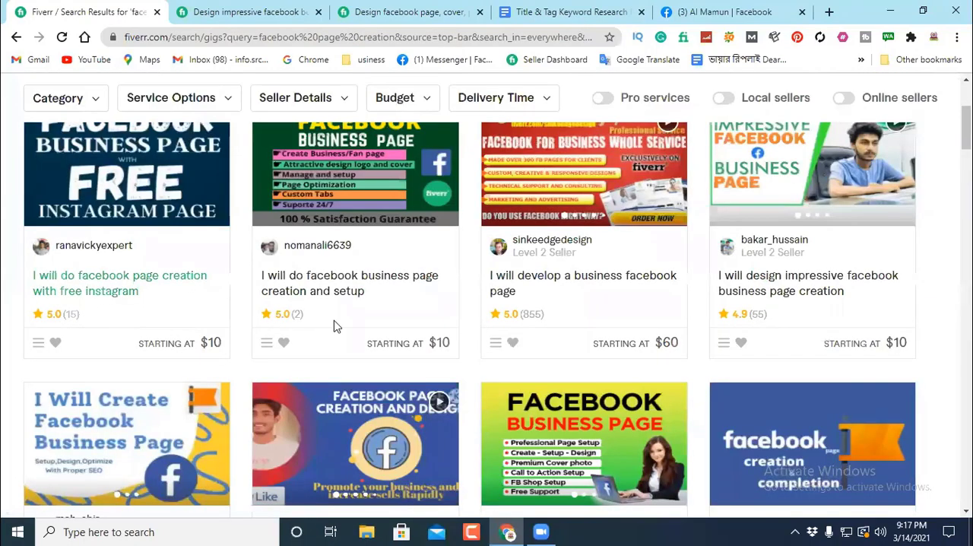
pyautogui.scroll(-5, 444, 298)
pyautogui.scroll(-6, 444, 298)
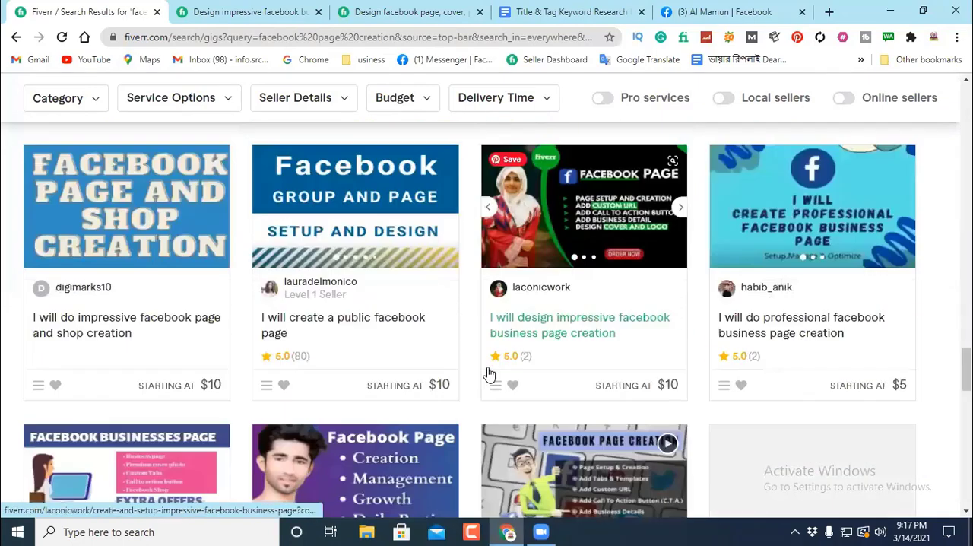
pyautogui.scroll(-5, 489, 374)
pyautogui.scroll(-4, 488, 374)
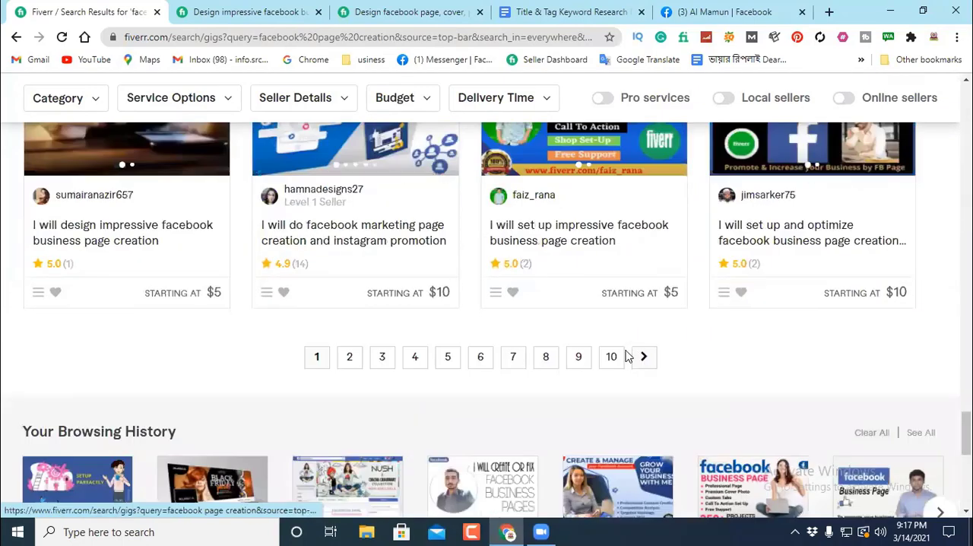
# Step: Go to page 10 of the "facebook page creation" results and examine how relevant, reviewed and priced the gigs there are
pyautogui.click(613, 357)
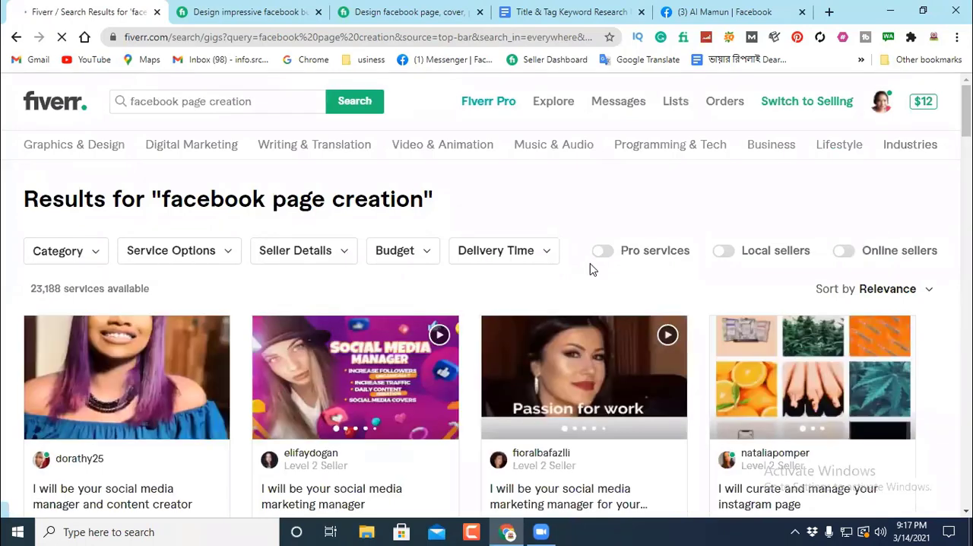
pyautogui.scroll(-4, 591, 268)
pyautogui.scroll(-1, 363, 259)
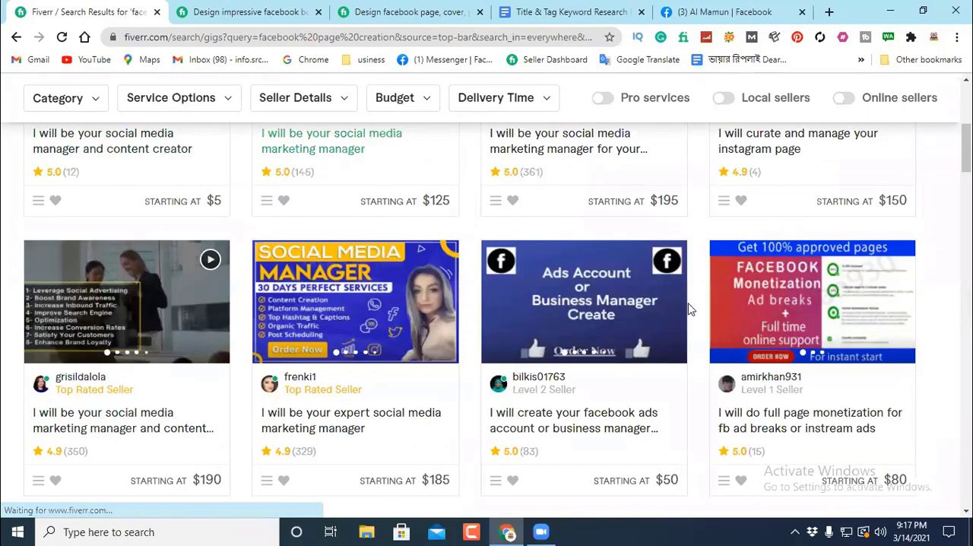
pyautogui.scroll(-4, 48, 257)
pyautogui.scroll(-4, 561, 233)
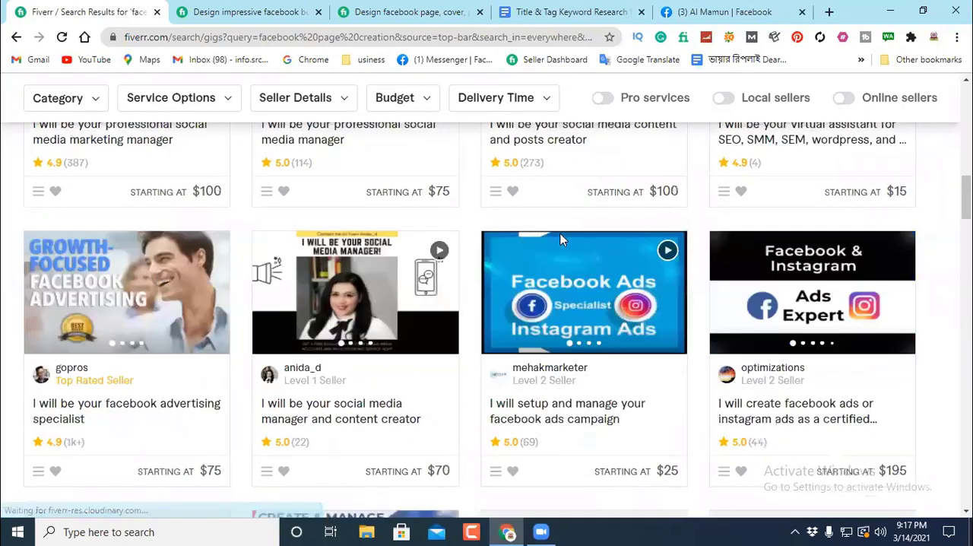
pyautogui.scroll(4, 560, 233)
pyautogui.scroll(-3, 198, 325)
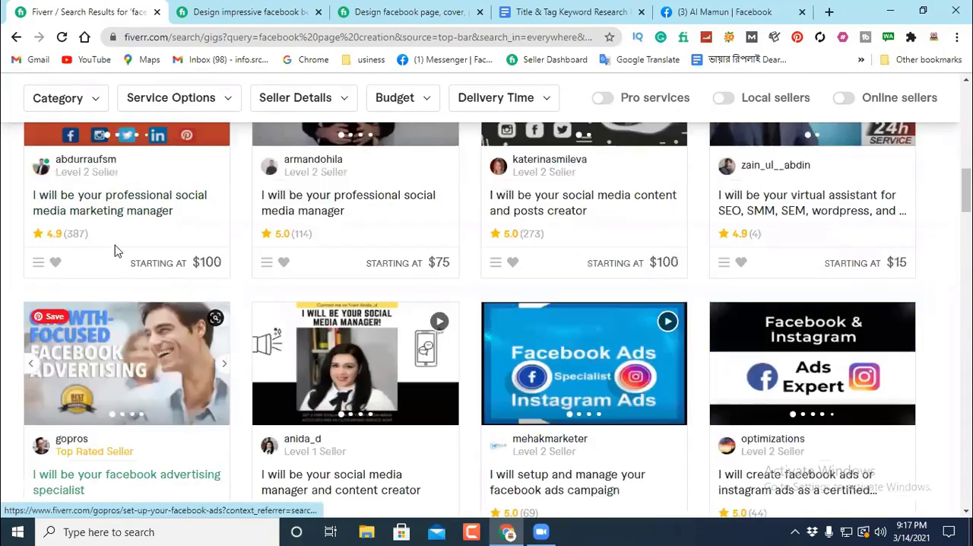
pyautogui.scroll(-3, 678, 269)
pyautogui.scroll(-1, 399, 234)
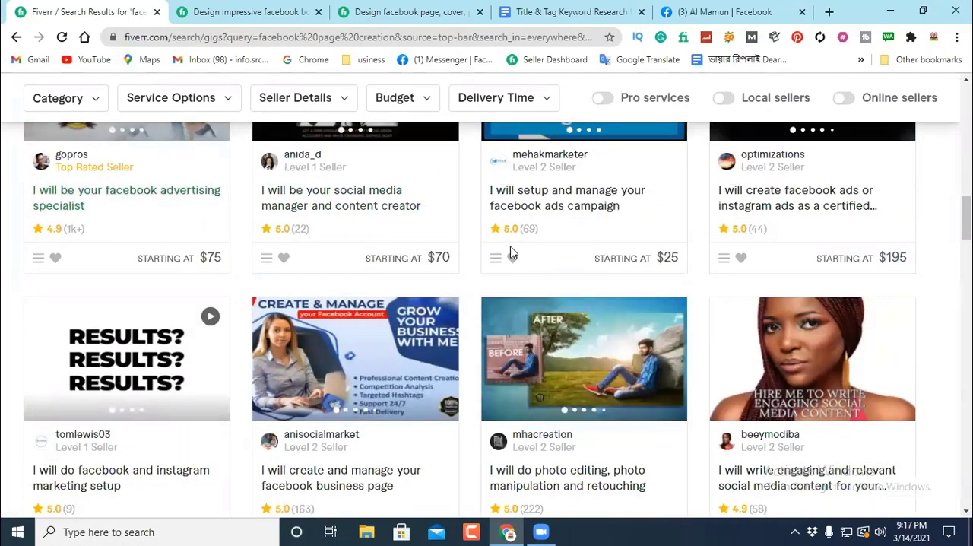
pyautogui.scroll(-3, 518, 256)
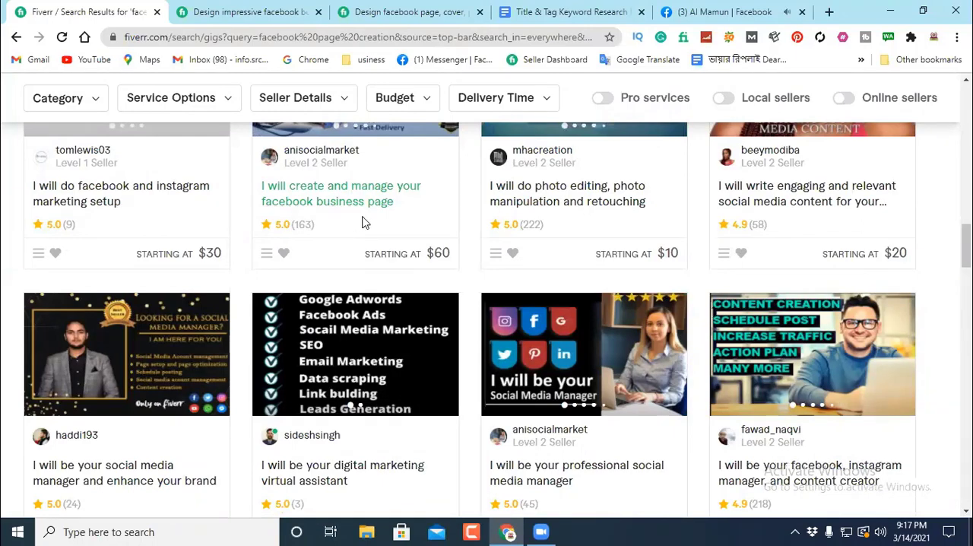
pyautogui.scroll(-3, 373, 222)
pyautogui.scroll(-5, 423, 215)
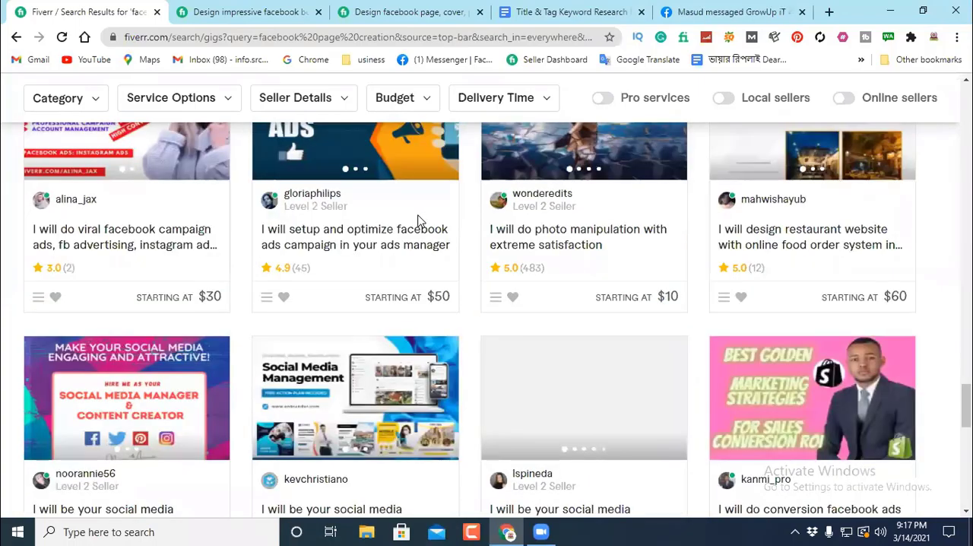
pyautogui.scroll(-3, 417, 220)
pyautogui.scroll(10, 407, 220)
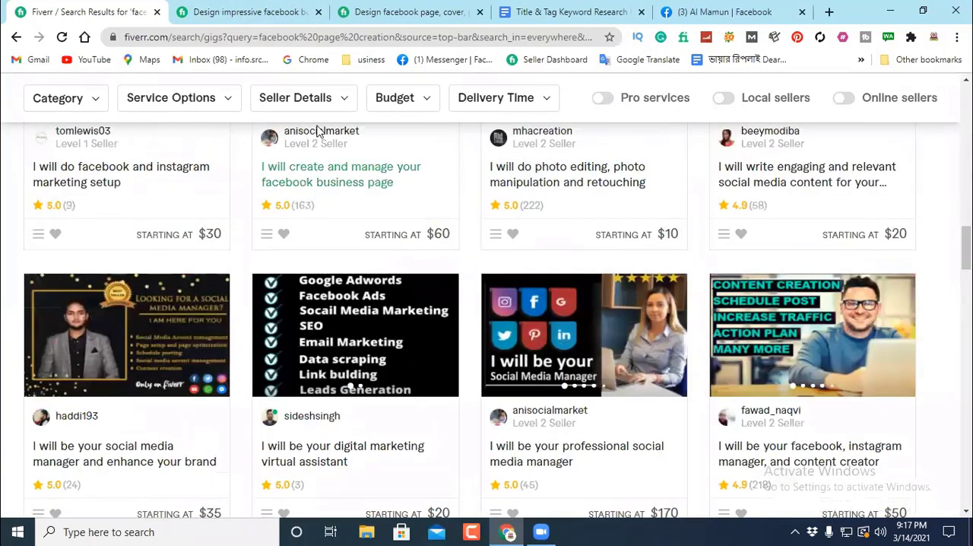
# Step: Switch to the keyword notes document and read through the numbered keyword phrases from "facebook page" to "grow facebook page"
pyautogui.scroll(3, 443, 131)
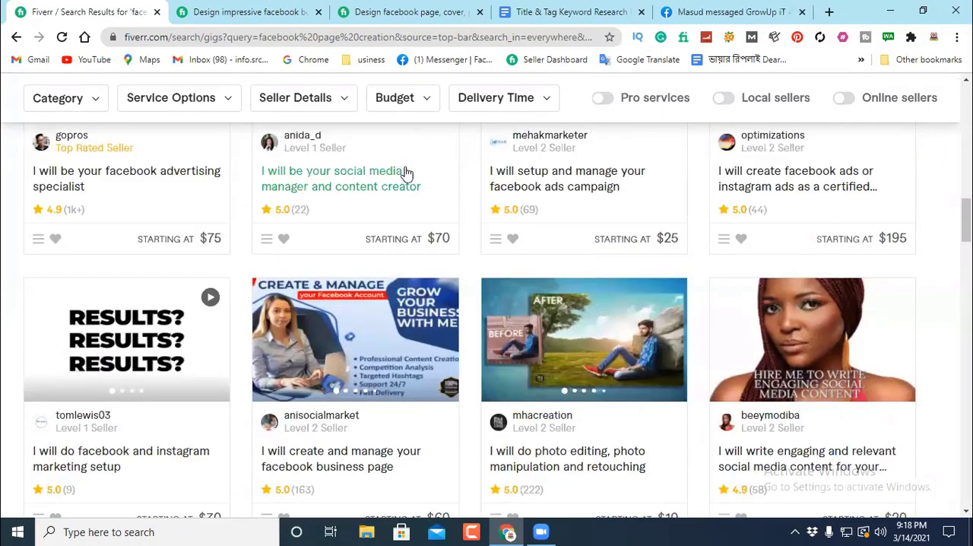
pyautogui.scroll(2, 423, 181)
pyautogui.scroll(3, 426, 181)
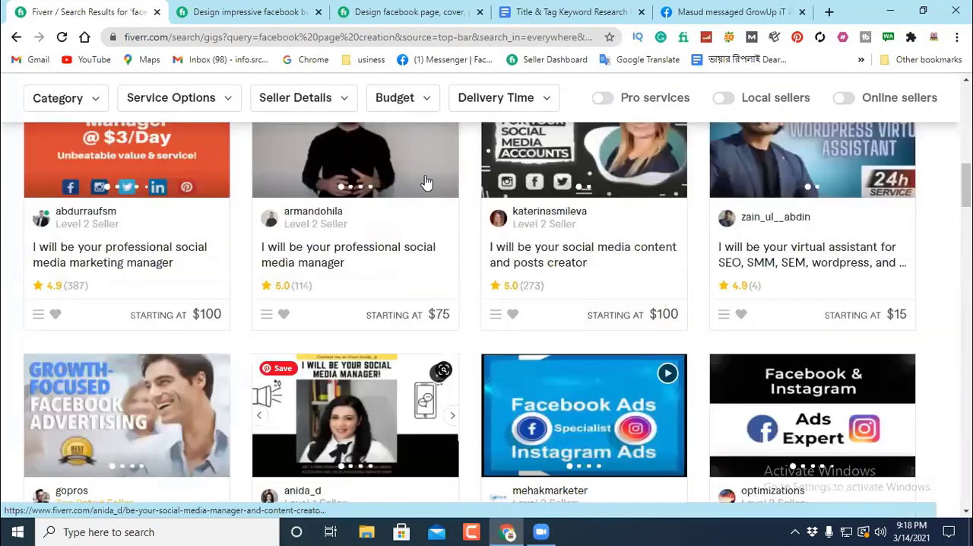
pyautogui.scroll(2, 440, 170)
pyautogui.hotkey('ctrl', '4')
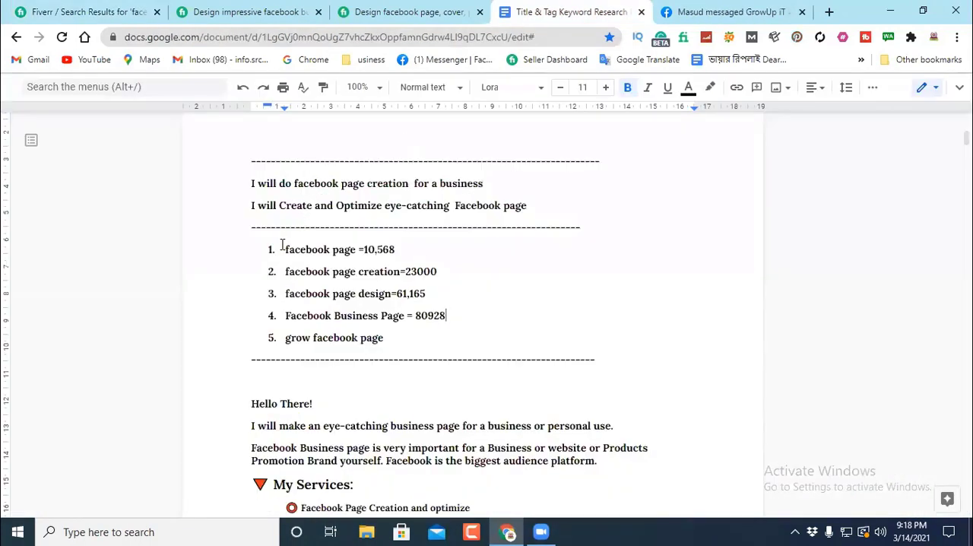
pyautogui.moveTo(281, 249); pyautogui.dragTo(399, 272)
pyautogui.moveTo(286, 296); pyautogui.dragTo(391, 295)
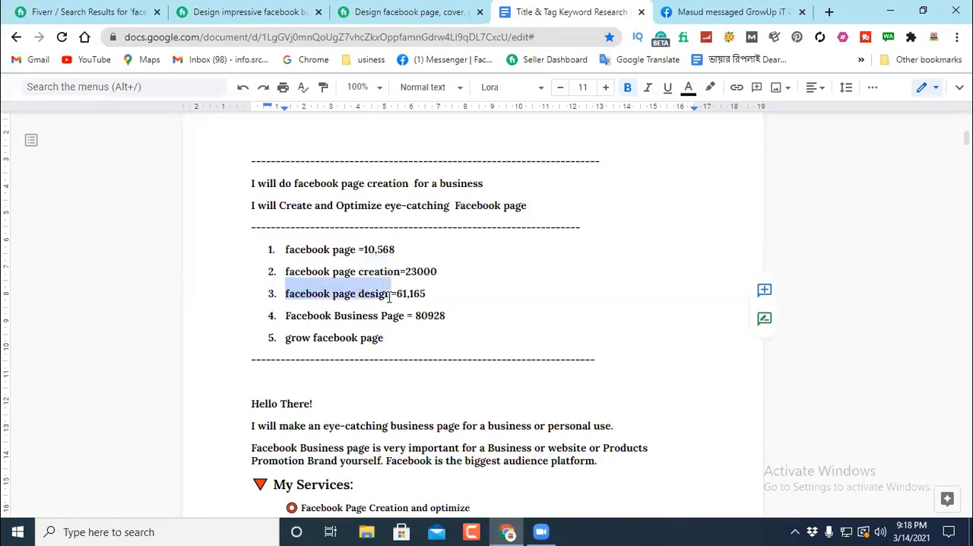
pyautogui.moveTo(283, 316); pyautogui.dragTo(408, 313)
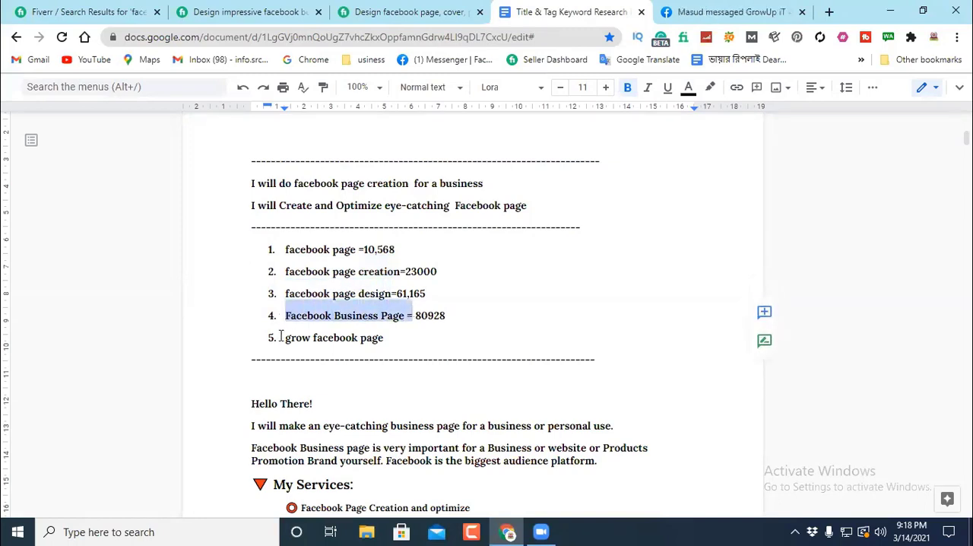
pyautogui.moveTo(282, 336); pyautogui.dragTo(387, 336)
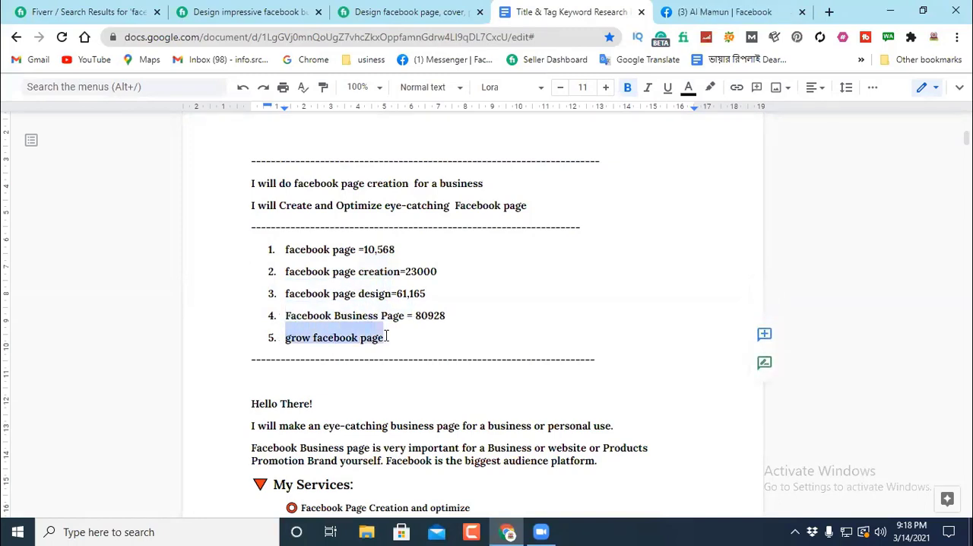
# Step: Compare the recorded service counts for "facebook page", "facebook page creation" and "facebook page design" in the notes list
pyautogui.moveTo(460, 274); pyautogui.dragTo(487, 266)
pyautogui.click(456, 270)
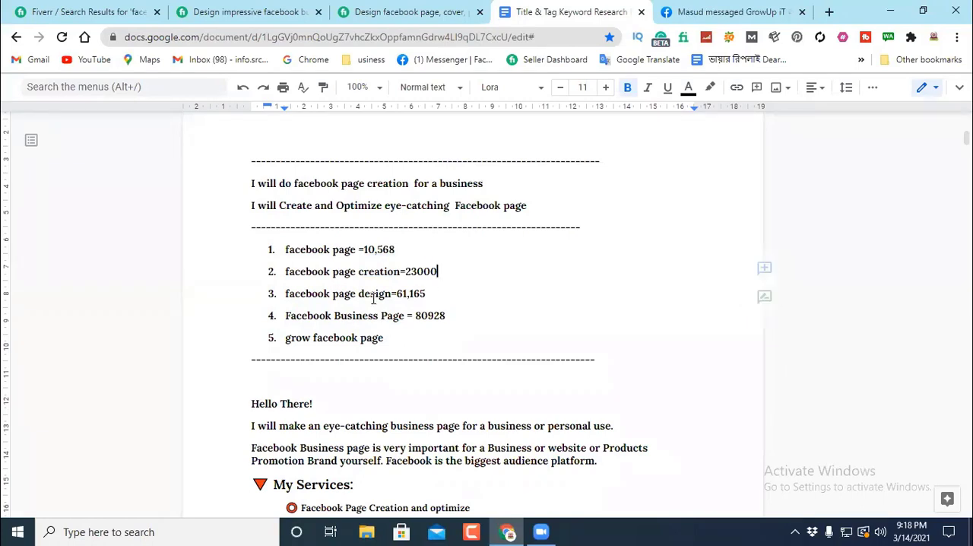
pyautogui.moveTo(397, 293); pyautogui.dragTo(437, 296)
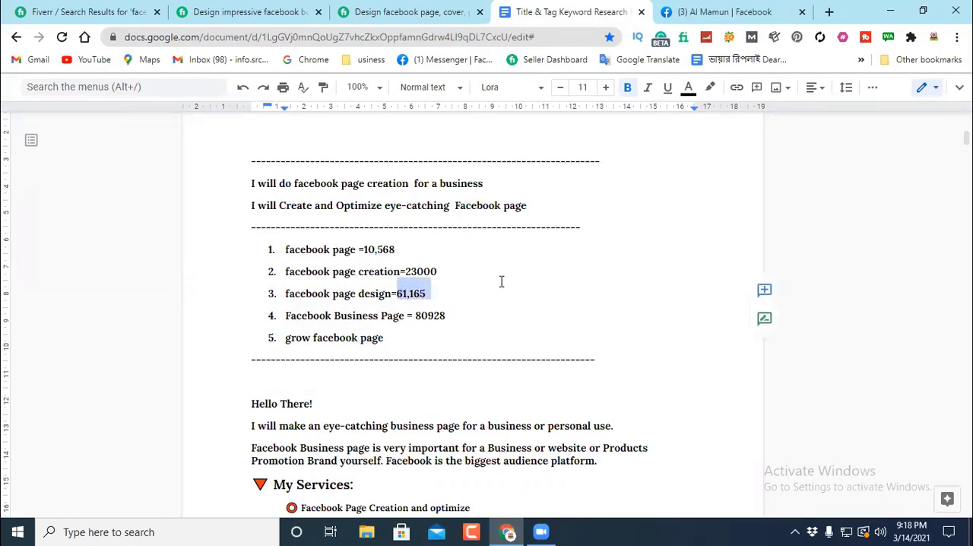
pyautogui.click(456, 292)
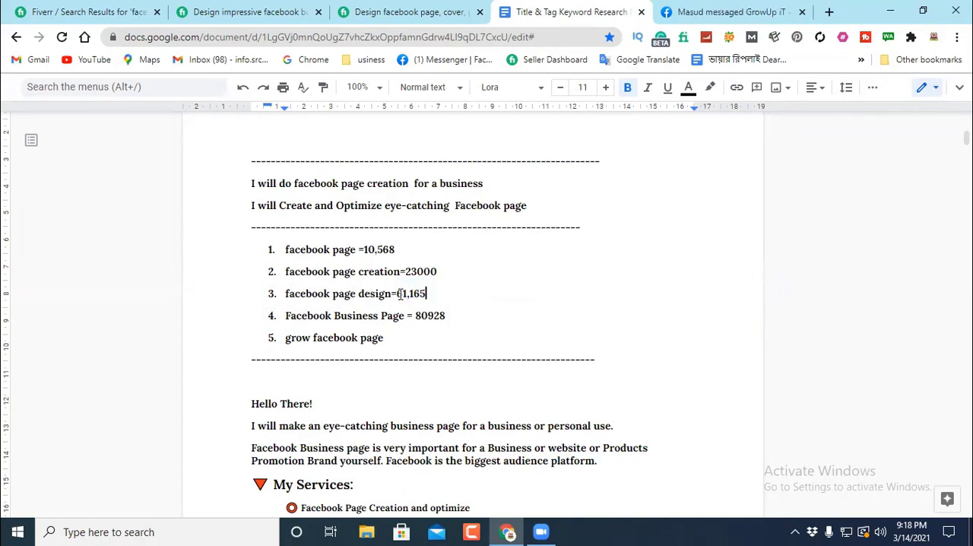
pyautogui.moveTo(280, 249); pyautogui.dragTo(353, 250)
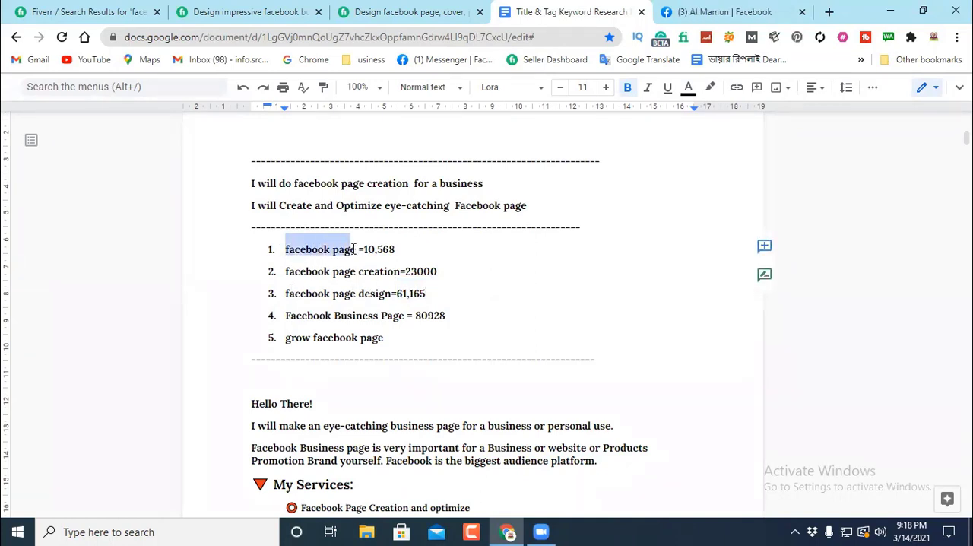
pyautogui.click(403, 250)
pyautogui.click(352, 250)
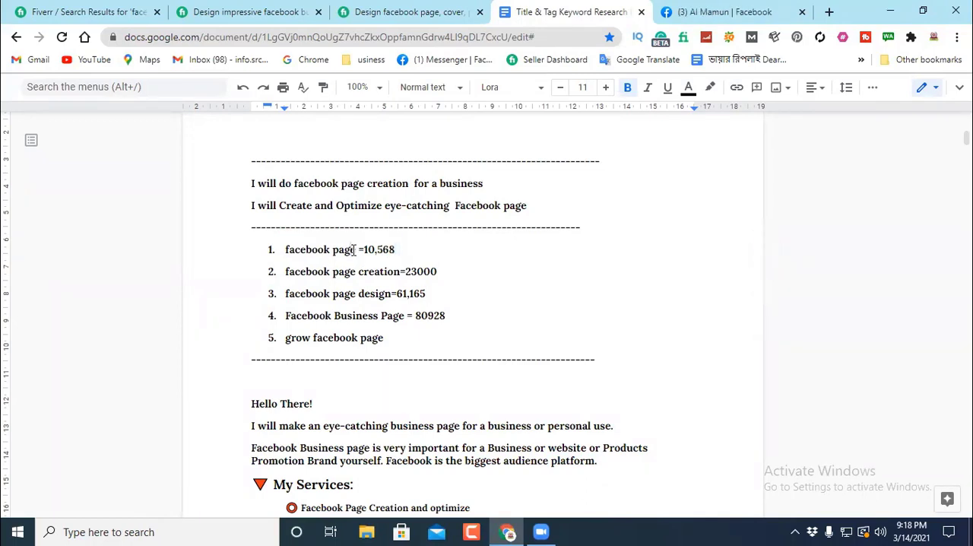
pyautogui.moveTo(282, 270); pyautogui.dragTo(405, 271)
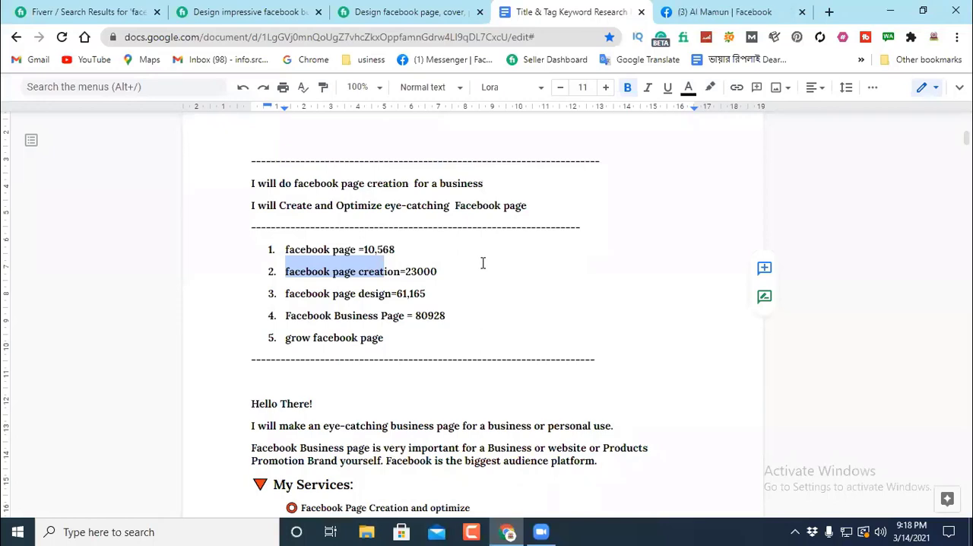
pyautogui.click(458, 274)
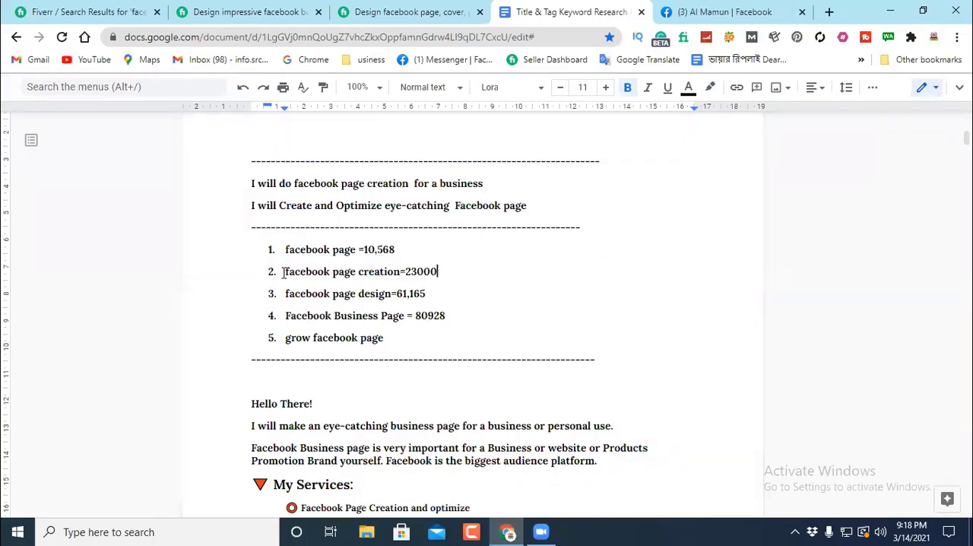
pyautogui.moveTo(282, 272); pyautogui.dragTo(399, 271)
pyautogui.click(374, 292)
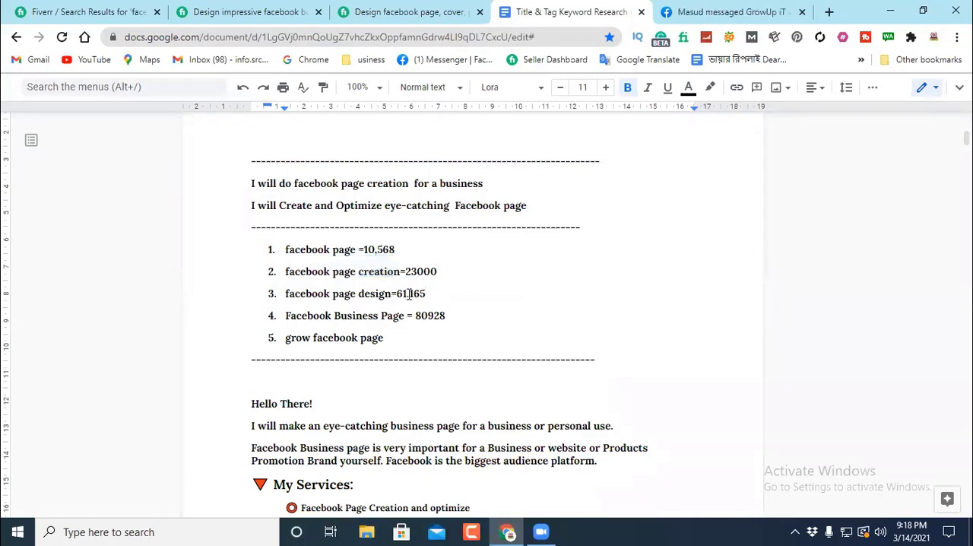
pyautogui.moveTo(391, 294); pyautogui.dragTo(280, 296)
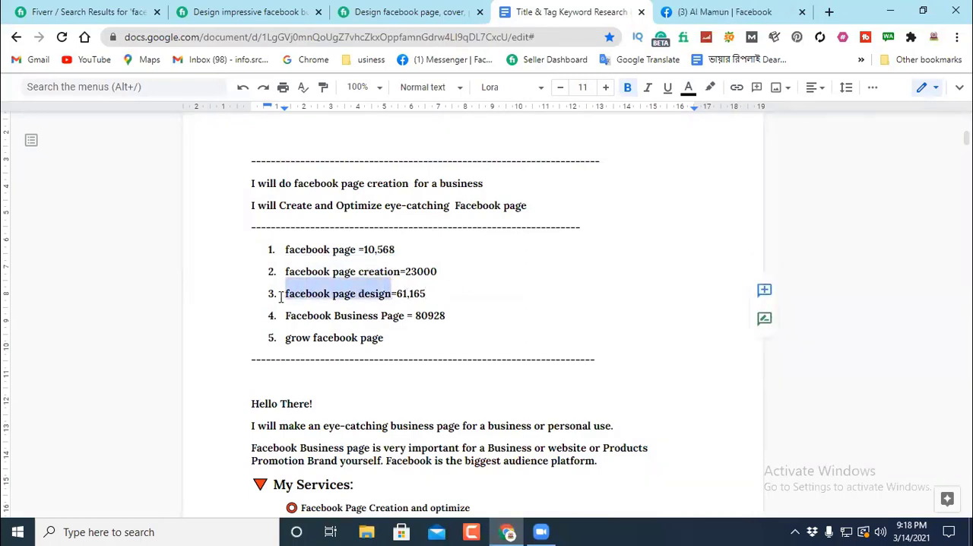
pyautogui.click(505, 250)
# Step: Copy "facebook page design" from the notes and search Fiverr for it in place of the previous query
pyautogui.moveTo(391, 294); pyautogui.dragTo(280, 296)
pyautogui.rightClick(314, 294)
pyautogui.click(355, 153)
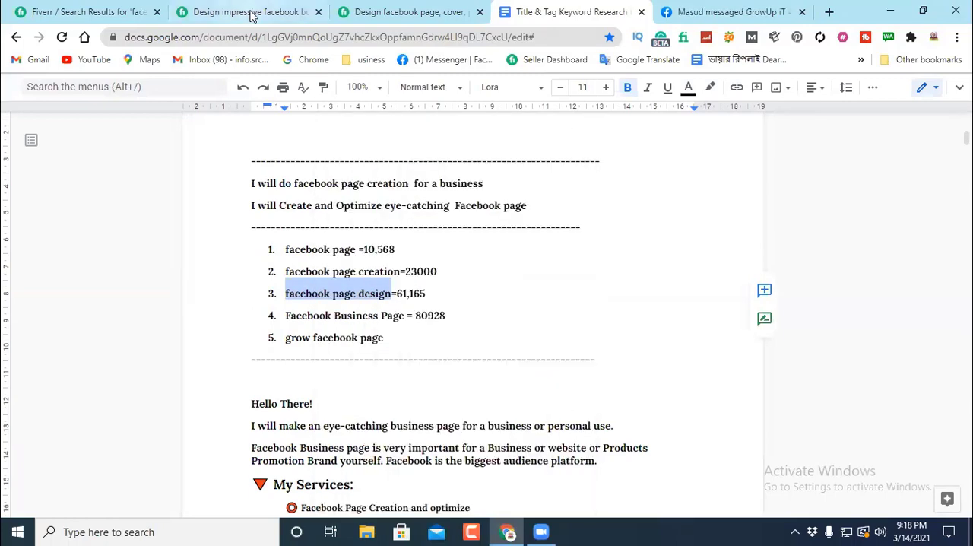
pyautogui.click(80, 12)
pyautogui.scroll(5, 318, 149)
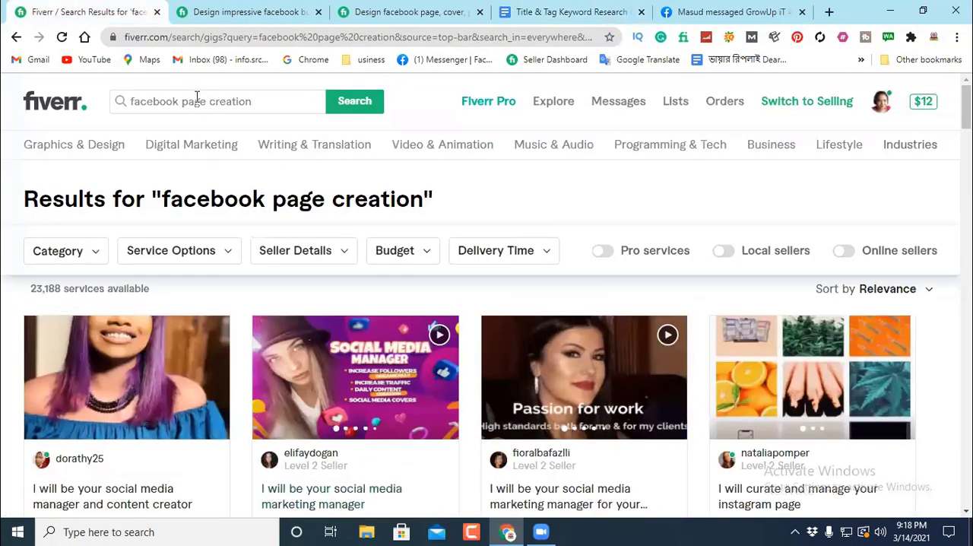
pyautogui.moveTo(255, 102); pyautogui.dragTo(131, 102)
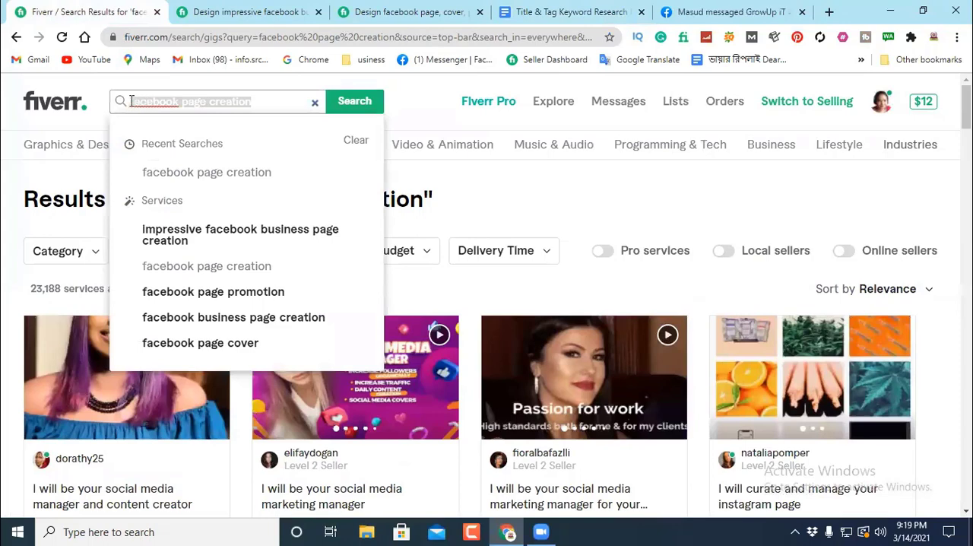
pyautogui.rightClick(136, 103)
pyautogui.click(173, 168)
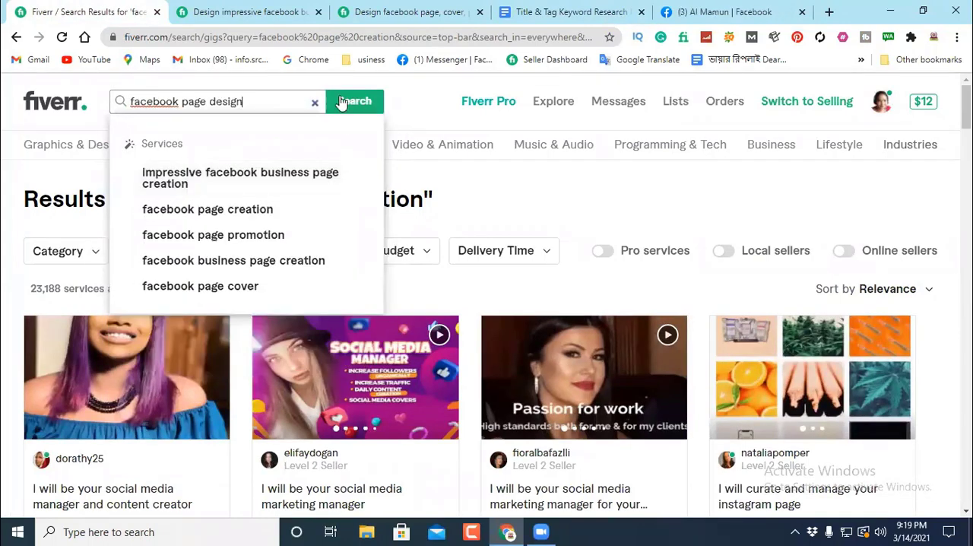
pyautogui.click(351, 101)
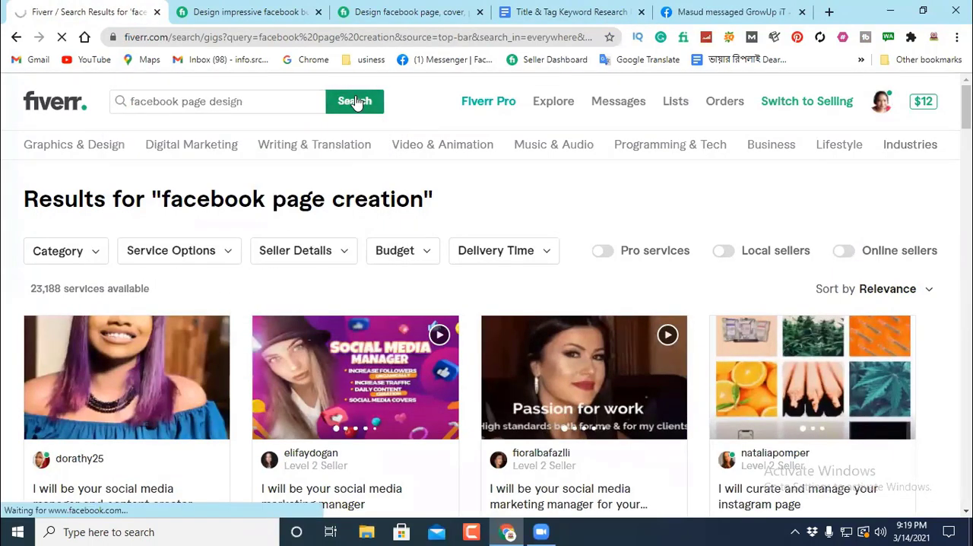
# Step: Check the service count for "facebook page design" and examine the titles, reviews and prices of the gigs on the first results page
pyautogui.scroll(-2, 177, 360)
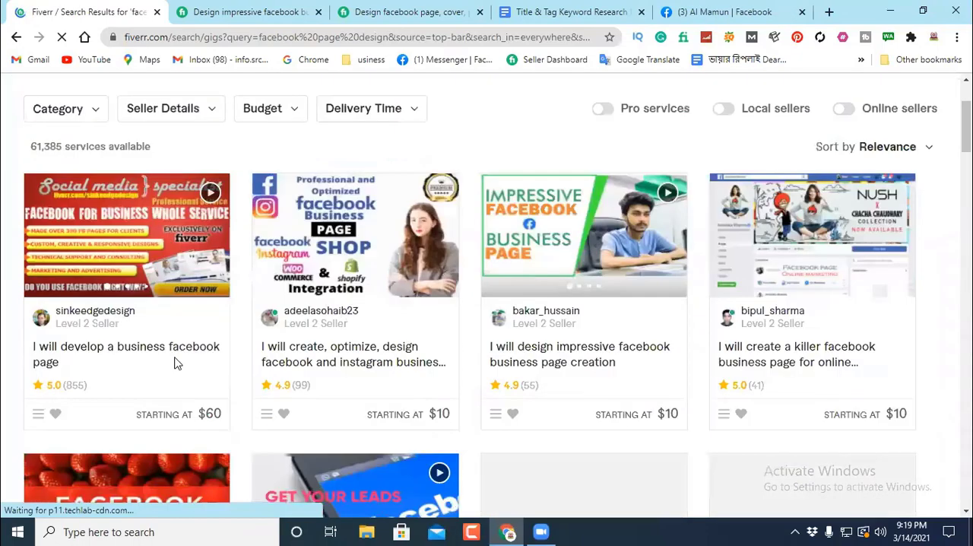
pyautogui.scroll(-6, 755, 382)
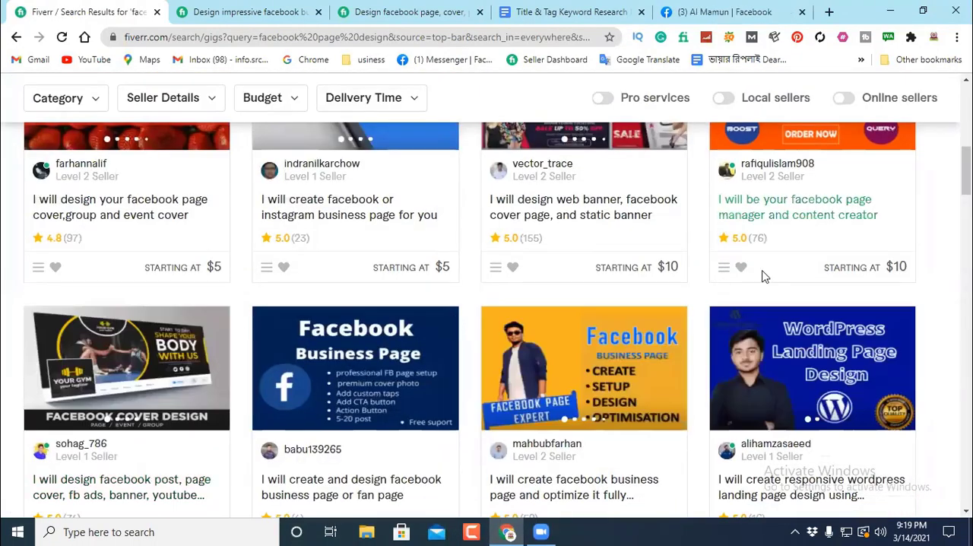
pyautogui.scroll(-4, 707, 266)
pyautogui.scroll(-4, 399, 277)
pyautogui.scroll(-4, 399, 277)
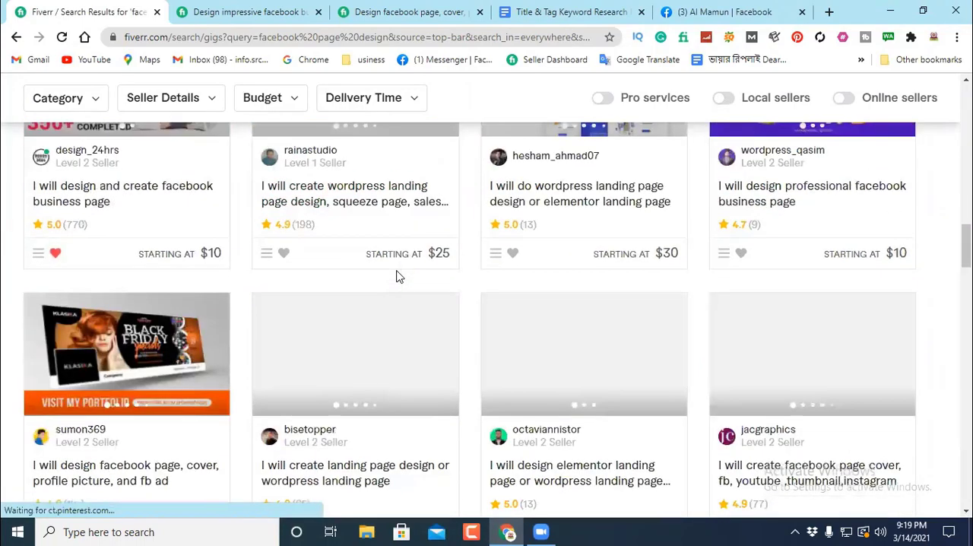
pyautogui.scroll(-9, 399, 276)
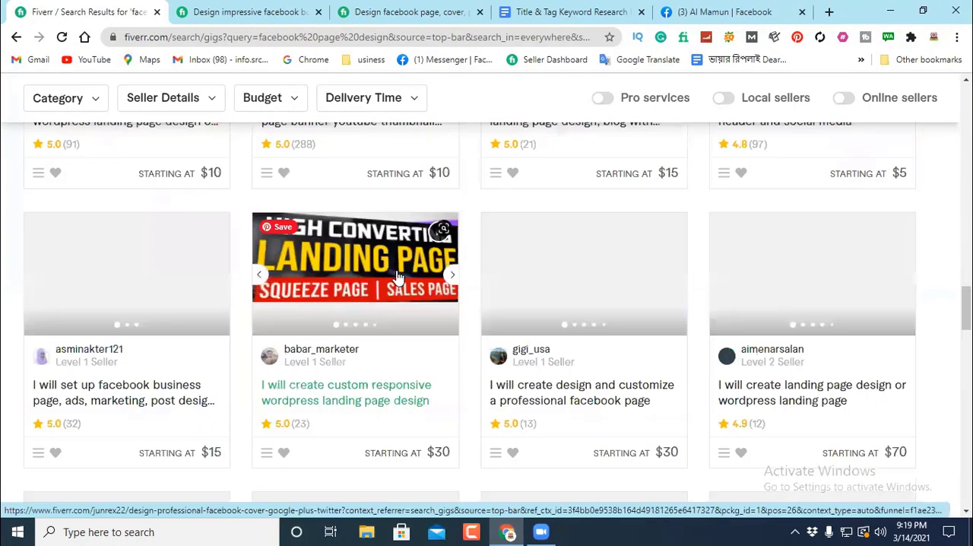
pyautogui.scroll(-5, 399, 277)
pyautogui.scroll(-9, 396, 277)
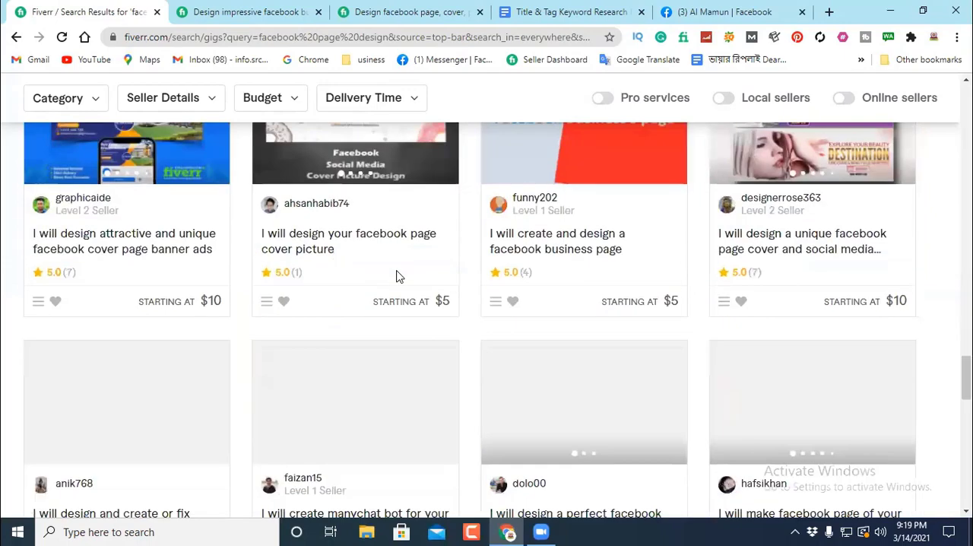
pyautogui.scroll(-7, 547, 257)
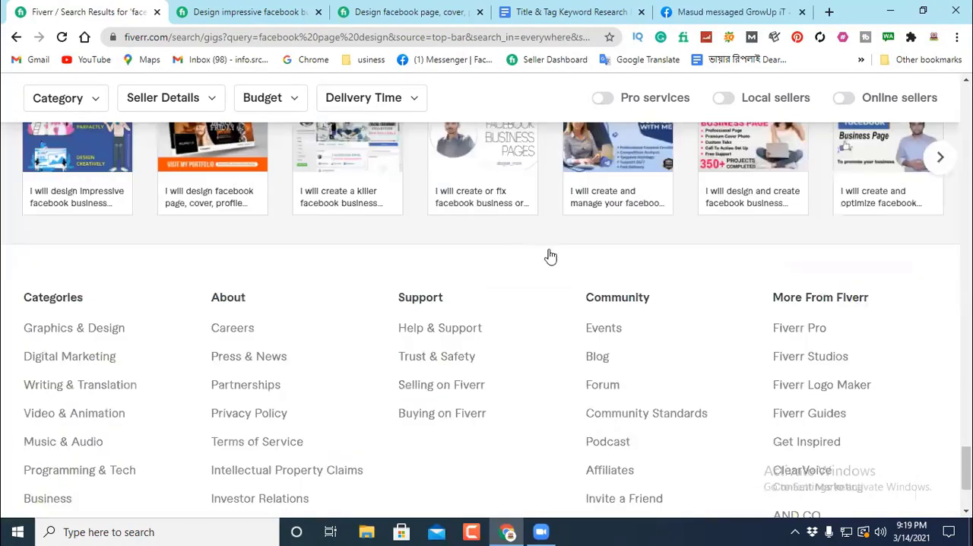
# Step: Go to page 10 of the "facebook page design" results, examine the gigs' relevance, reviews and prices, and return to the keyword notes document
pyautogui.scroll(4, 612, 363)
pyautogui.click(612, 357)
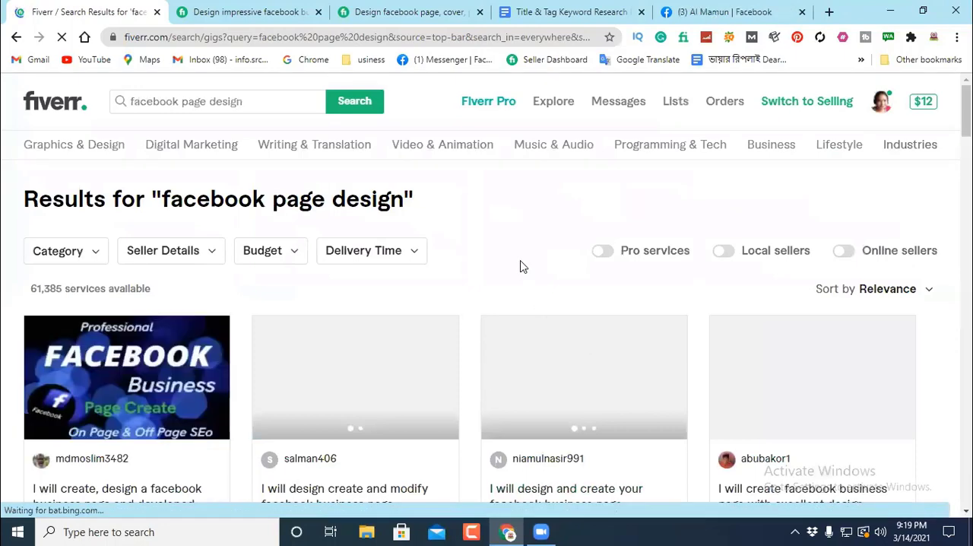
pyautogui.scroll(-3, 510, 258)
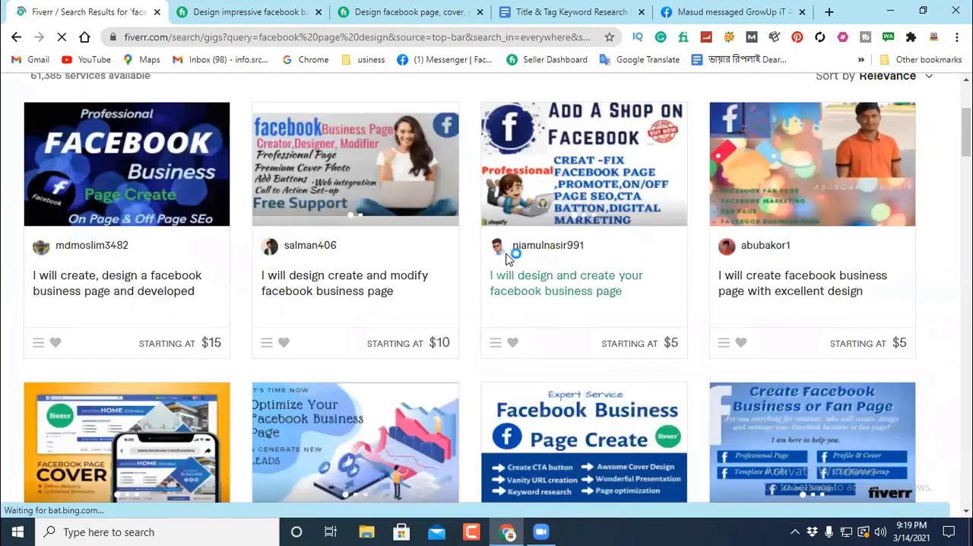
pyautogui.scroll(-6, 509, 258)
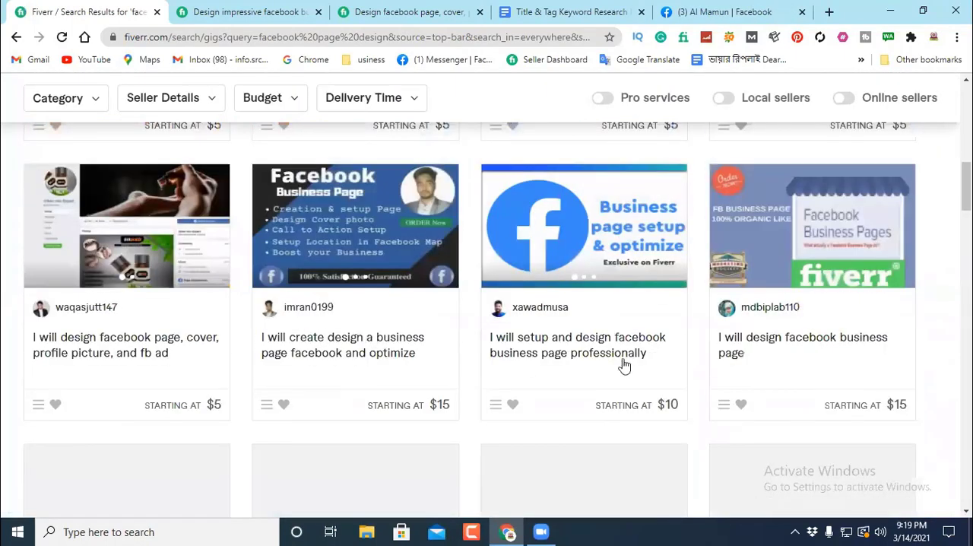
pyautogui.scroll(-6, 752, 342)
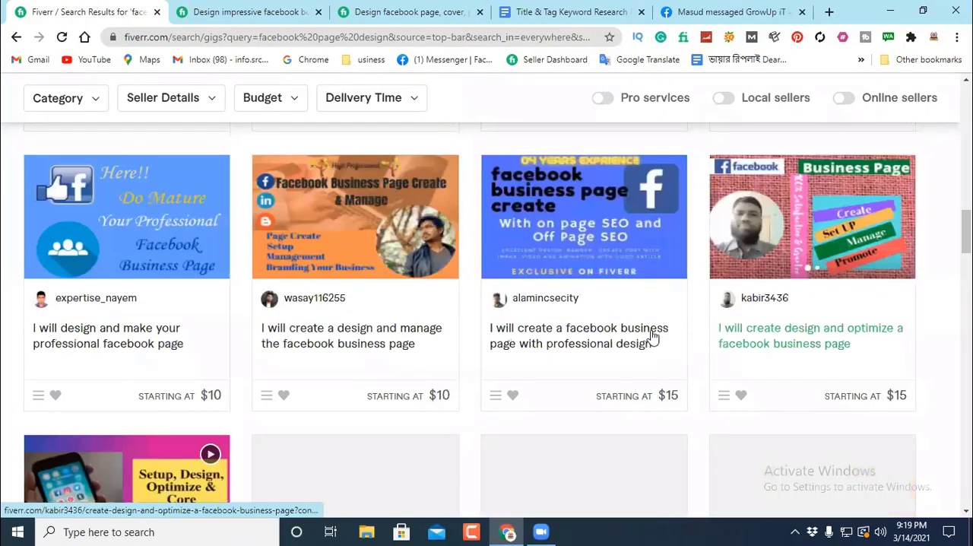
pyautogui.scroll(-3, 624, 337)
pyautogui.scroll(-6, 593, 336)
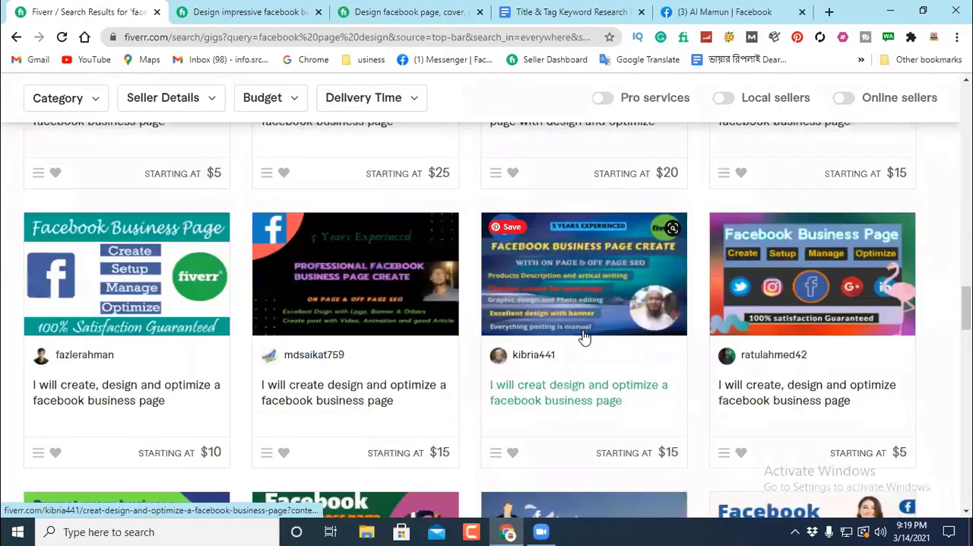
pyautogui.scroll(-3, 584, 337)
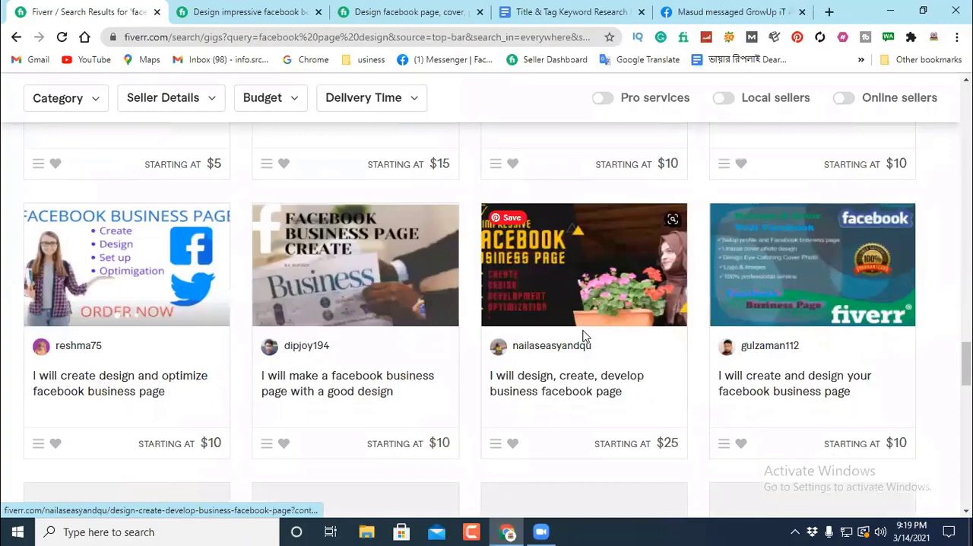
pyautogui.scroll(-9, 583, 337)
pyautogui.scroll(3, 612, 355)
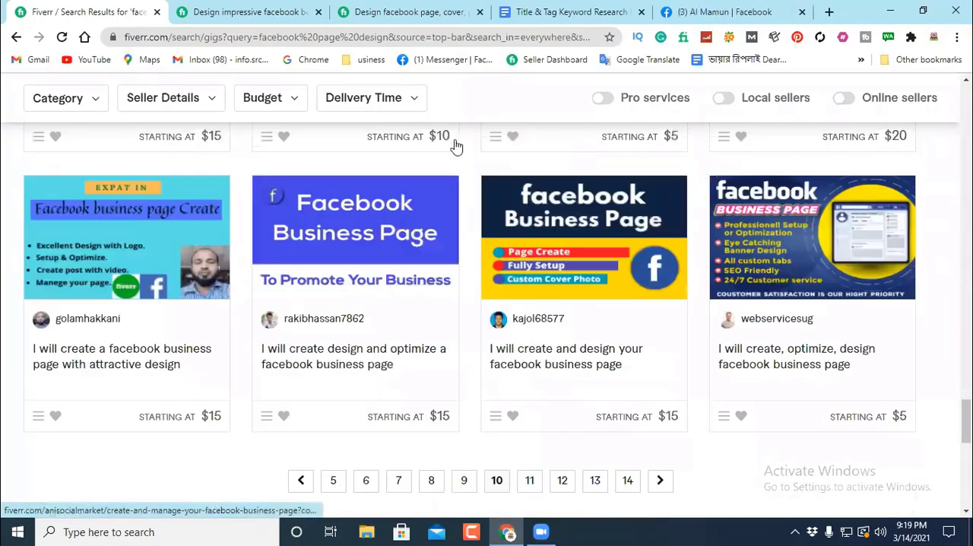
pyautogui.scroll(5, 417, 106)
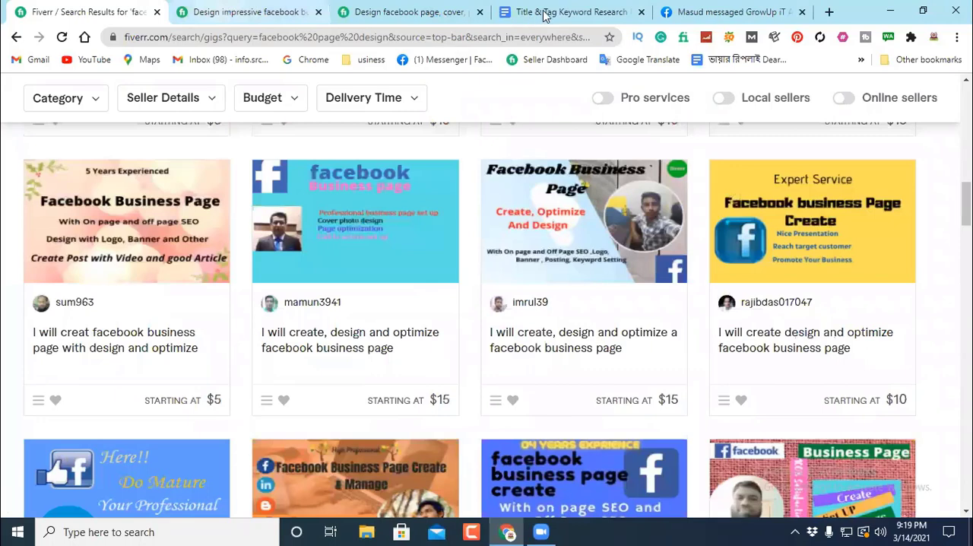
pyautogui.click(545, 11)
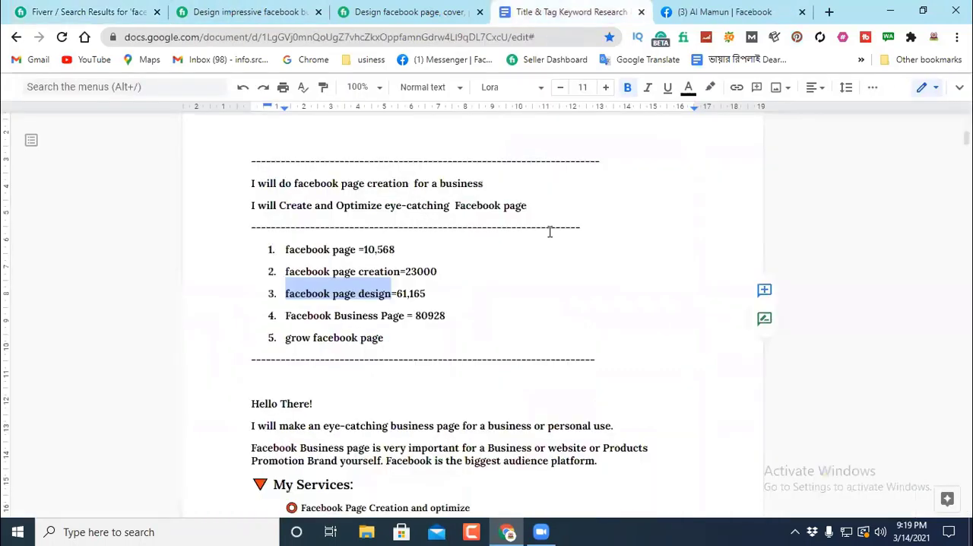
# Step: Copy the phrase "facebook page design" from the keyword list in the notes document
pyautogui.click(333, 257)
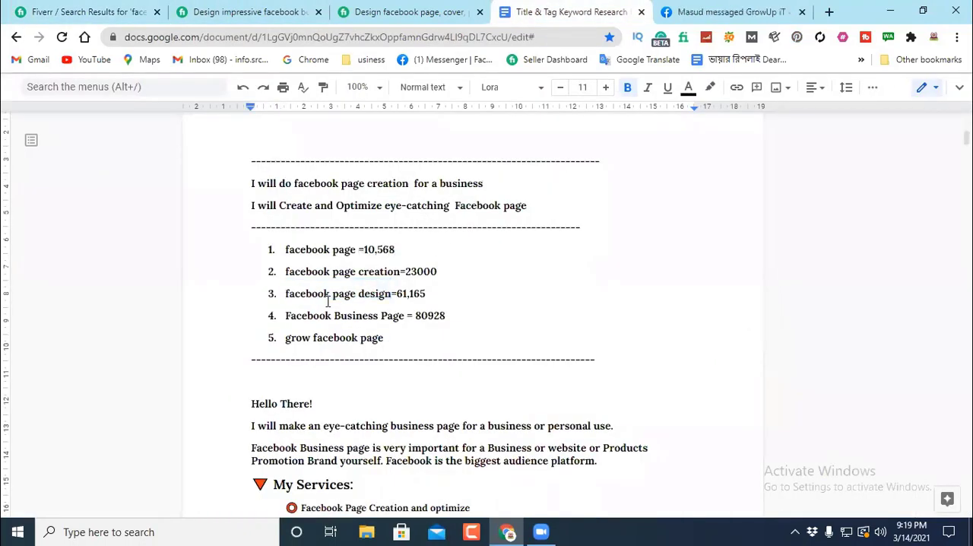
pyautogui.moveTo(393, 293); pyautogui.dragTo(283, 294)
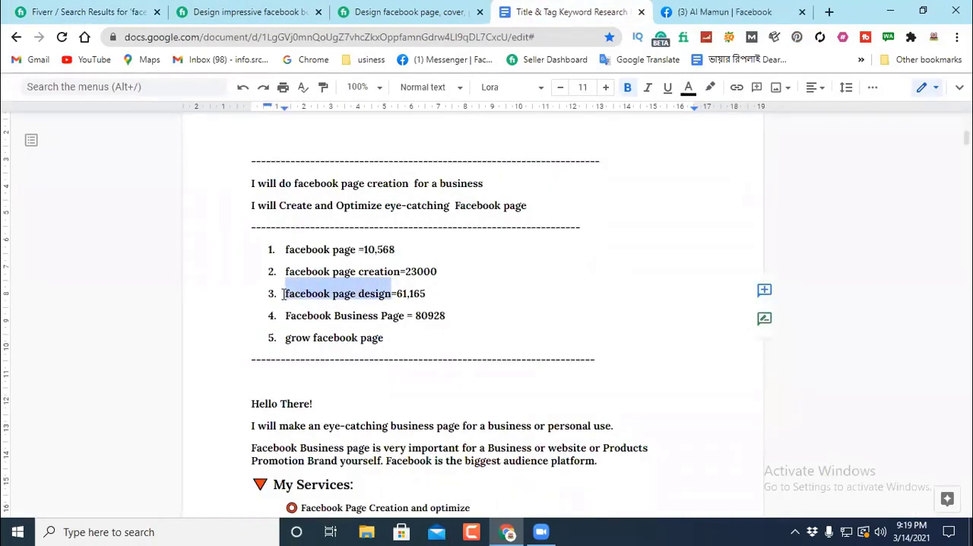
pyautogui.rightClick(298, 293)
pyautogui.click(345, 151)
# Step: Return to the Fiverr results, remove "design" from the query and search for the recent term "facebook page creation"
pyautogui.click(91, 12)
pyautogui.scroll(3, 357, 186)
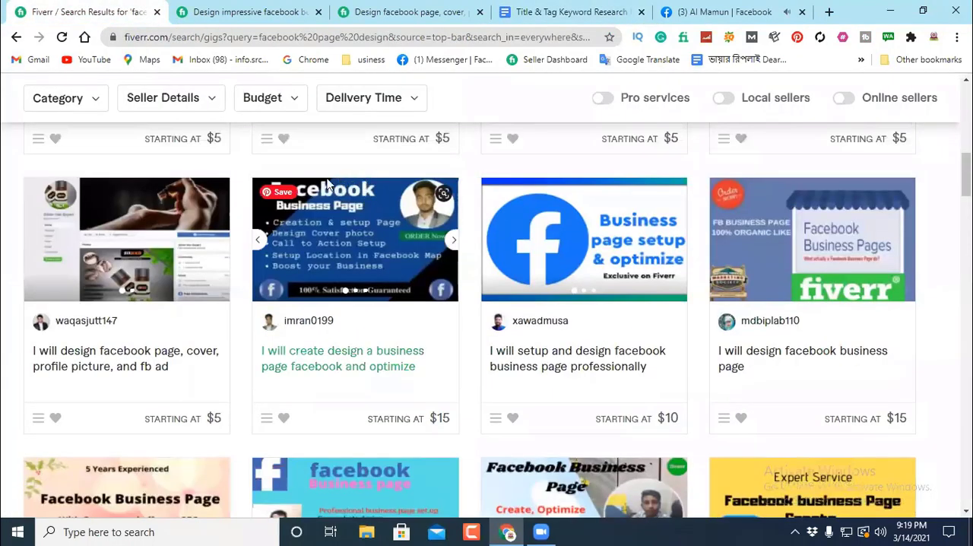
pyautogui.scroll(5, 228, 99)
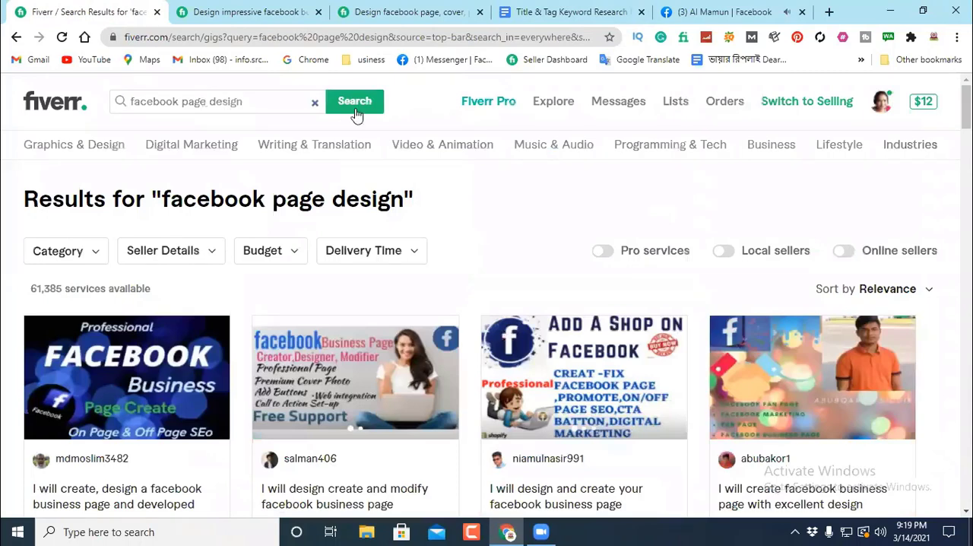
pyautogui.click(253, 100)
pyautogui.moveTo(241, 100); pyautogui.dragTo(212, 96)
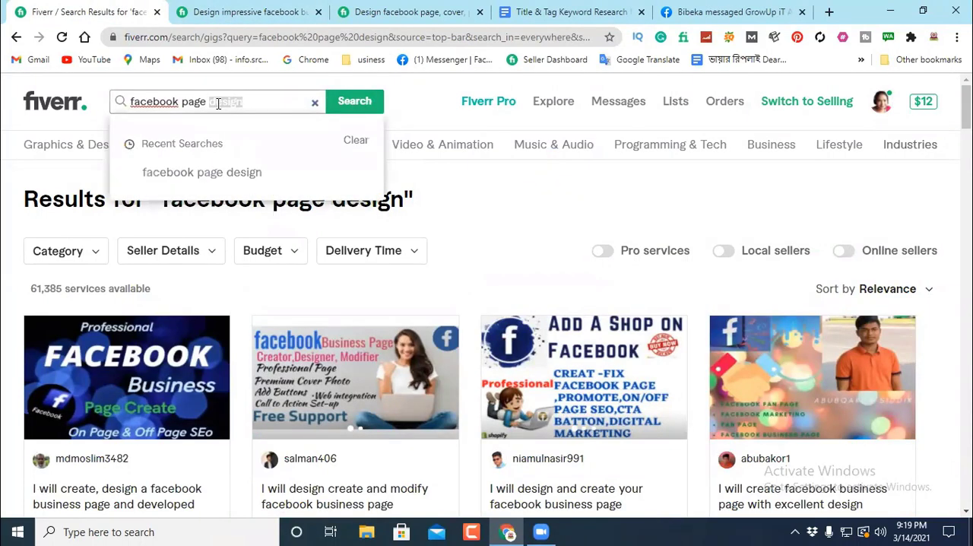
pyautogui.press('BackSpace')
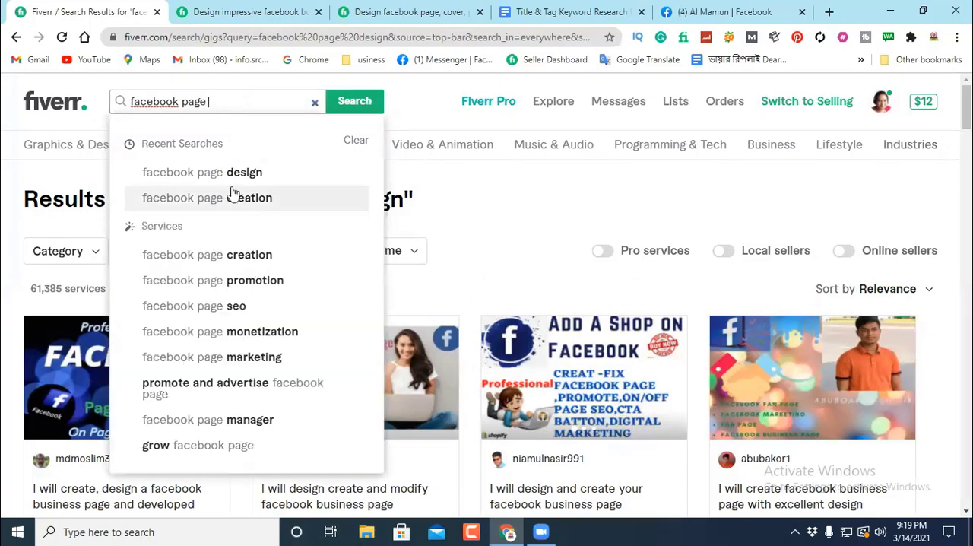
pyautogui.click(243, 201)
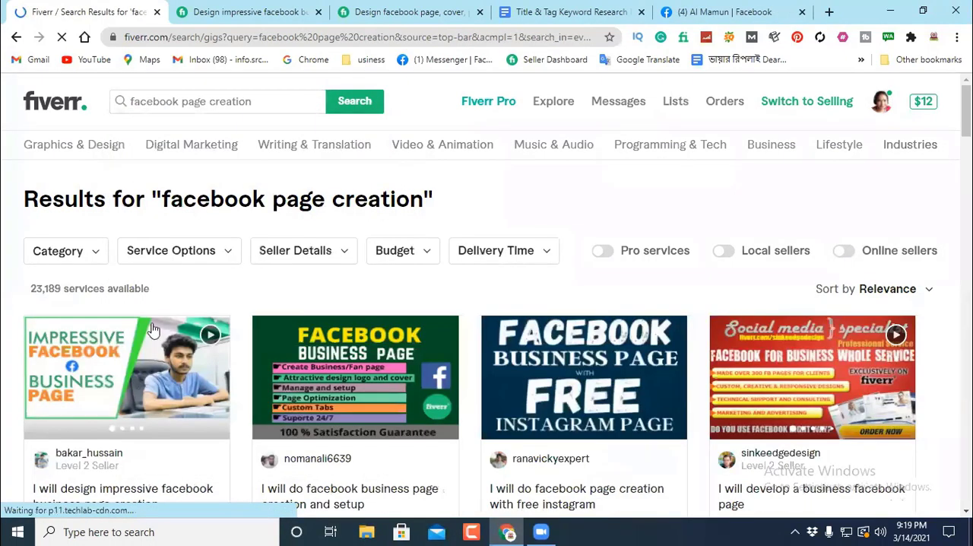
# Step: Examine the titles, reviews and prices of the gigs on the first "facebook page creation" results page
pyautogui.scroll(-3, 560, 271)
pyautogui.scroll(-3, 565, 269)
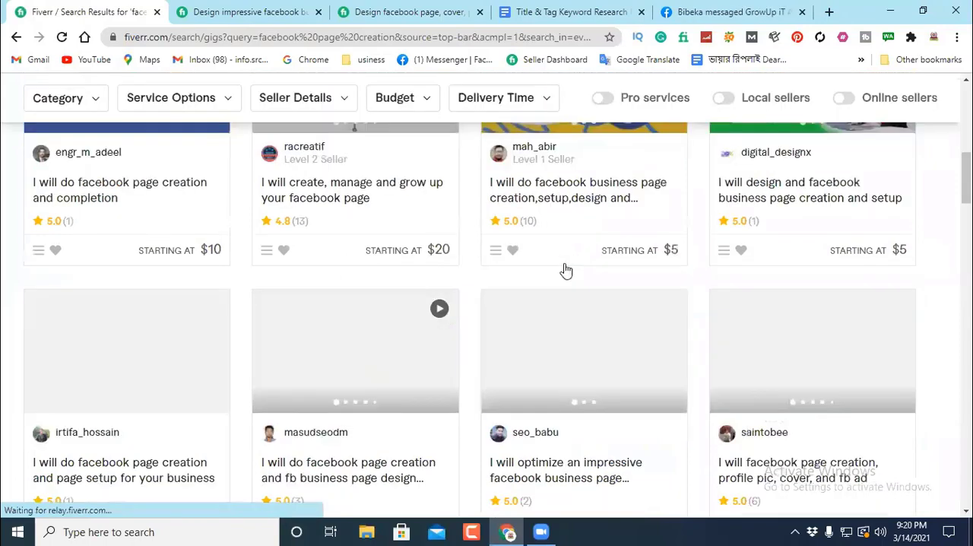
pyautogui.scroll(-5, 564, 269)
pyautogui.scroll(-12, 565, 269)
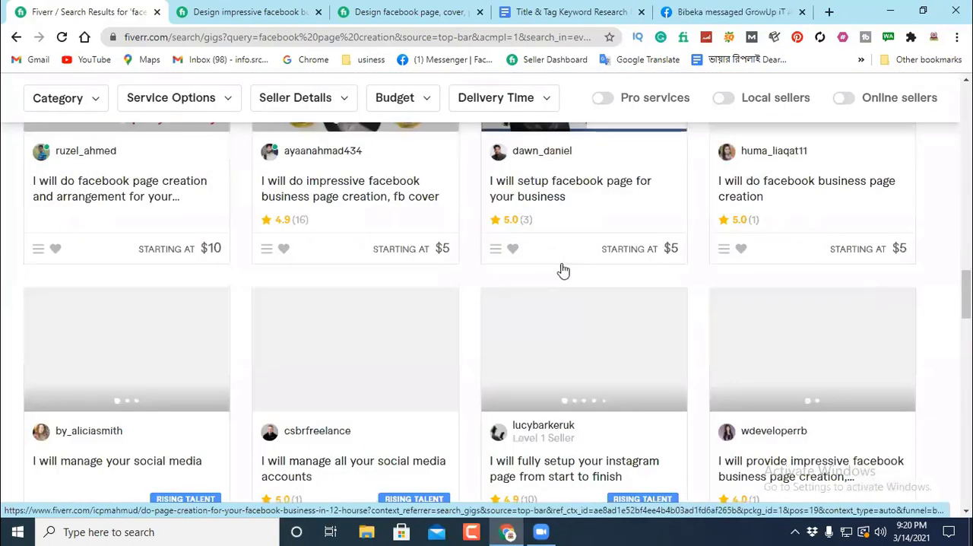
pyautogui.scroll(-8, 561, 270)
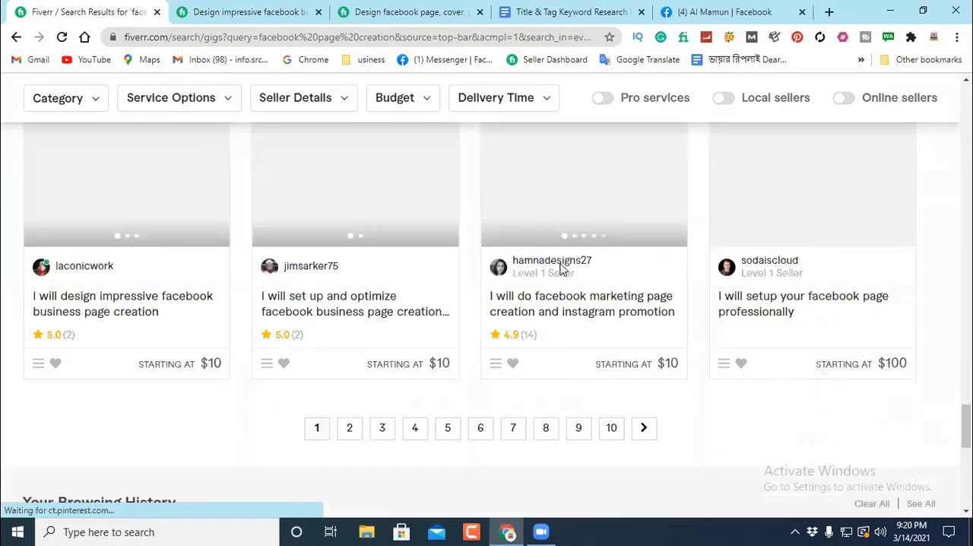
# Step: Go to page 10 of the "facebook page creation" results and examine the gigs' relevance, reviews and prices
pyautogui.scroll(3, 612, 289)
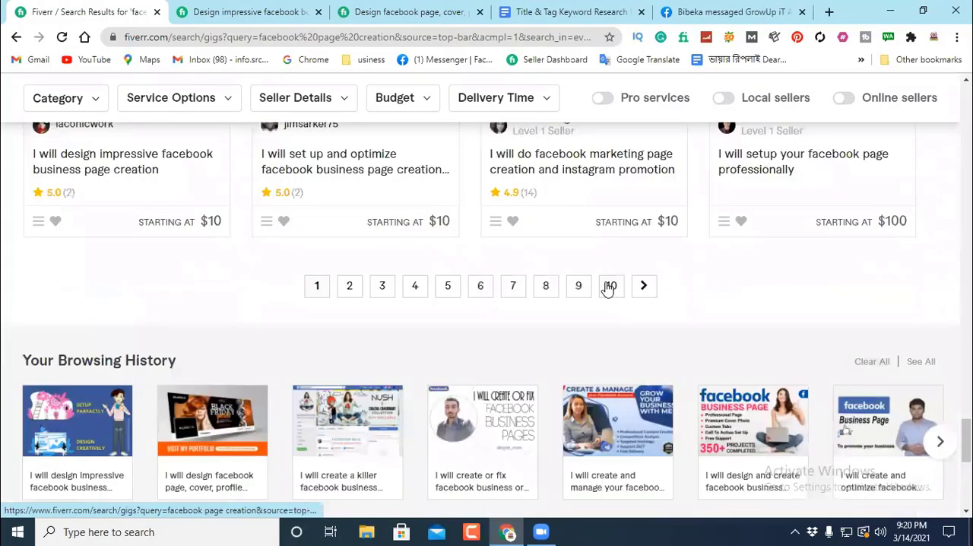
pyautogui.click(609, 288)
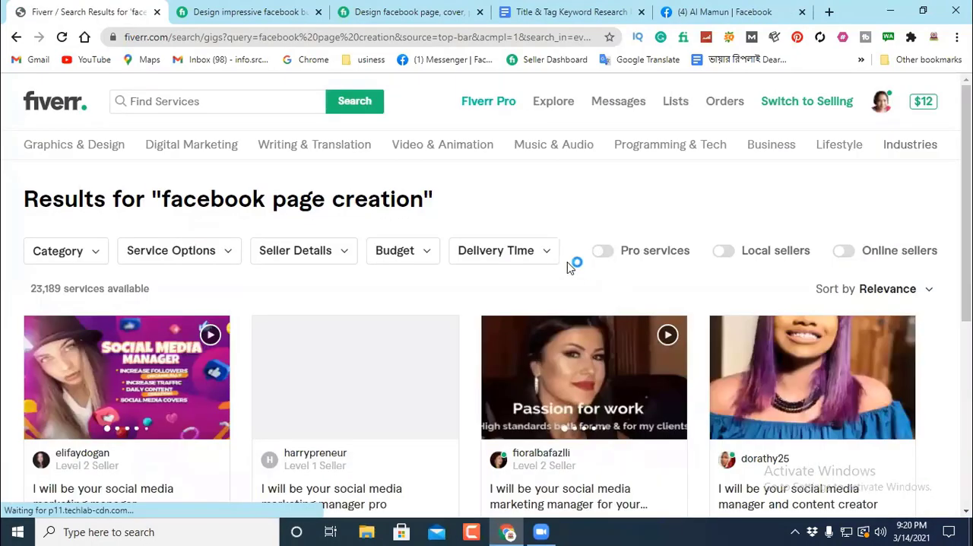
pyautogui.scroll(-3, 553, 258)
pyautogui.scroll(-5, 553, 258)
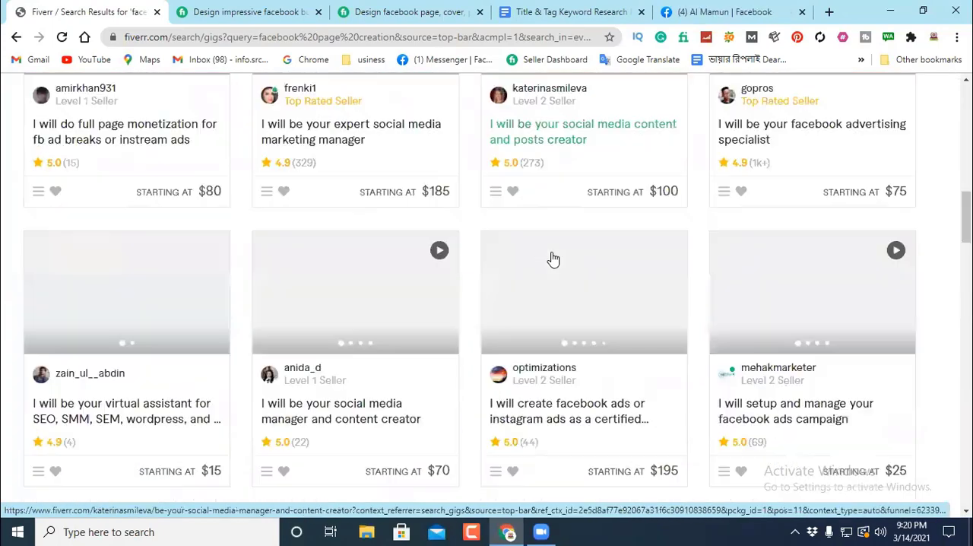
pyautogui.scroll(-3, 426, 188)
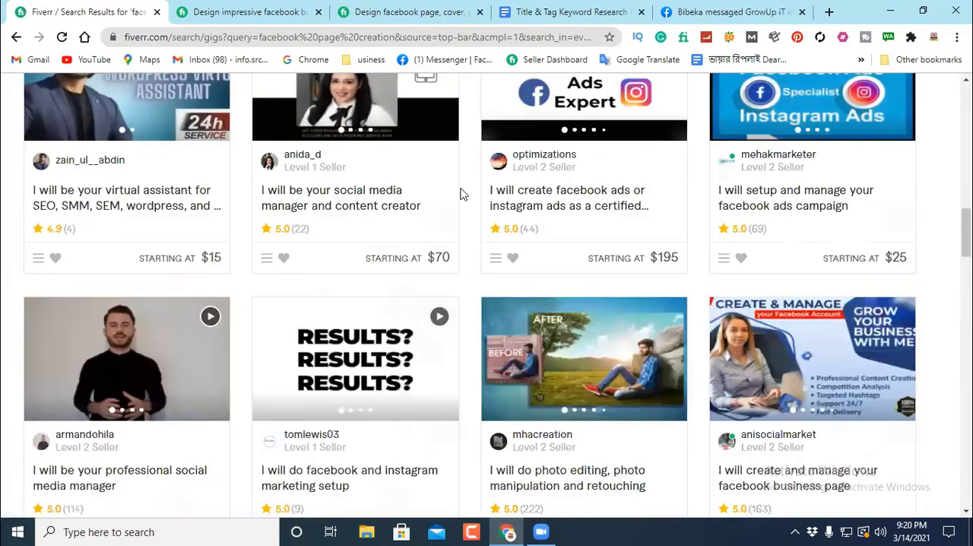
pyautogui.scroll(3, 445, 254)
# Step: Return to the keyword notes document and review the "facebook page creation" entry and its recorded service count
pyautogui.click(551, 11)
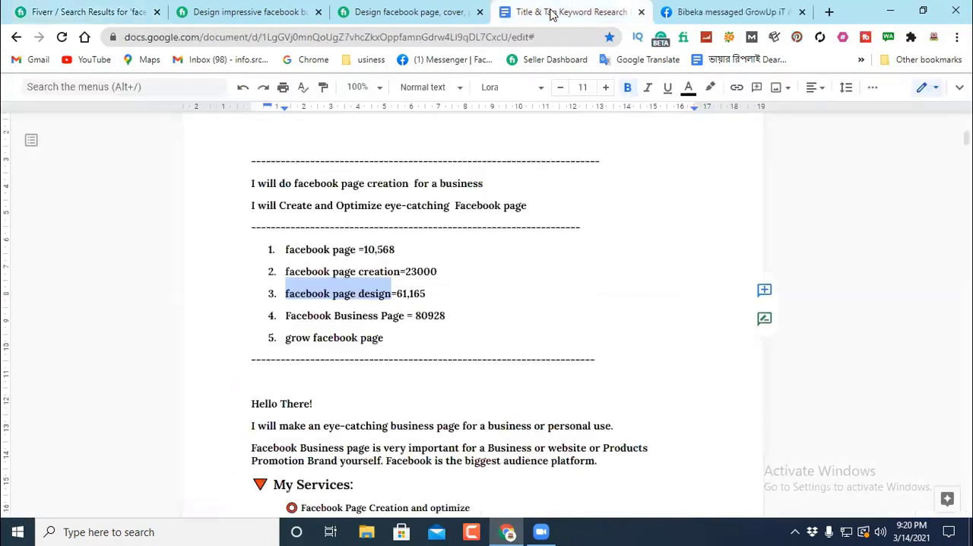
pyautogui.click(748, 11)
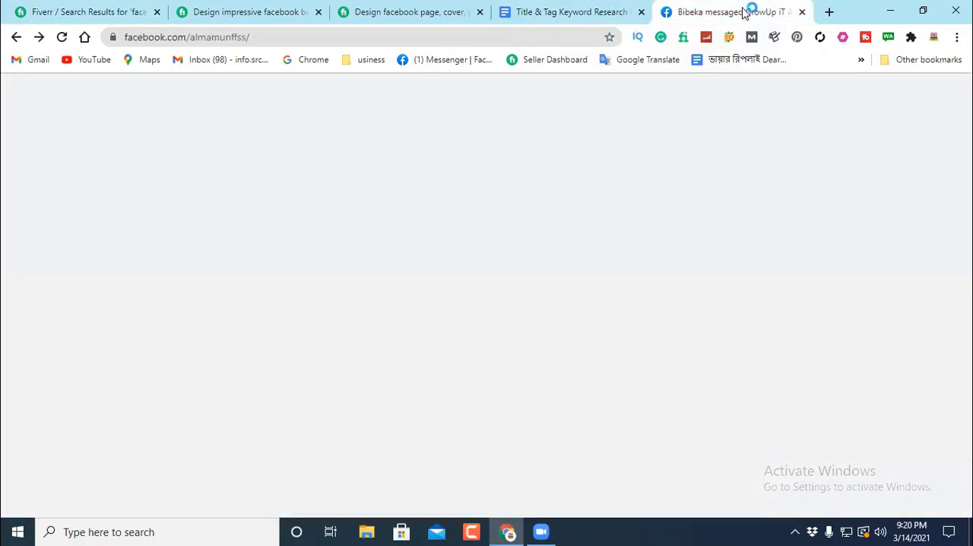
pyautogui.click(551, 12)
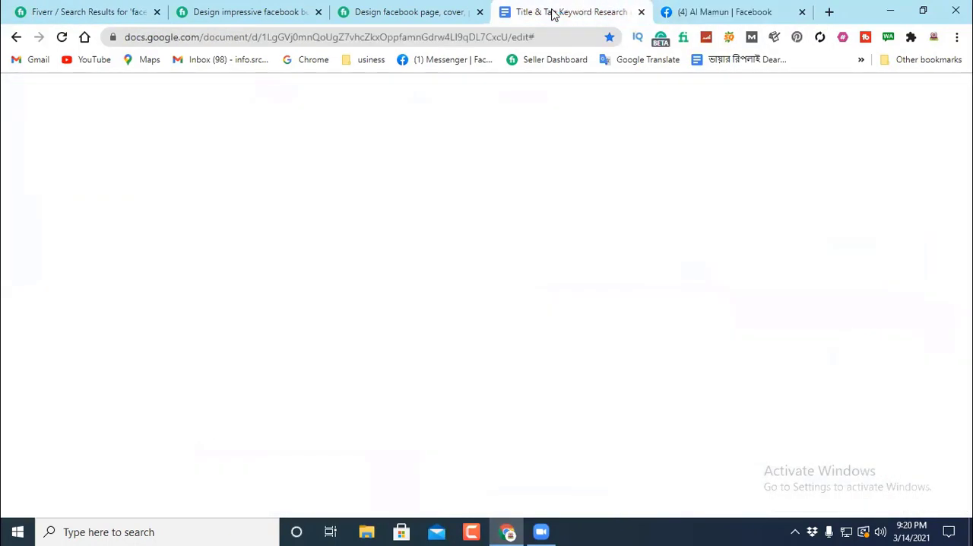
pyautogui.click(533, 295)
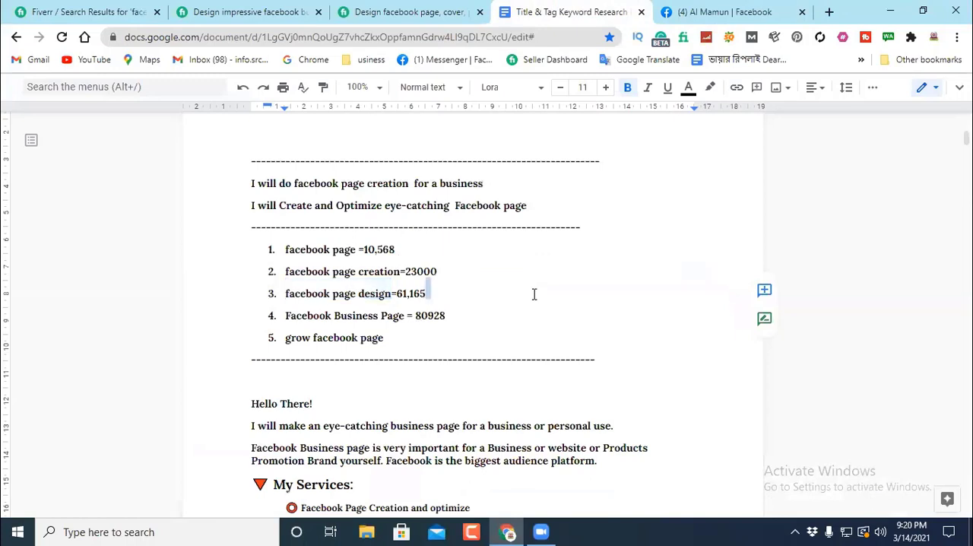
pyautogui.moveTo(398, 271); pyautogui.dragTo(280, 271)
pyautogui.click(444, 274)
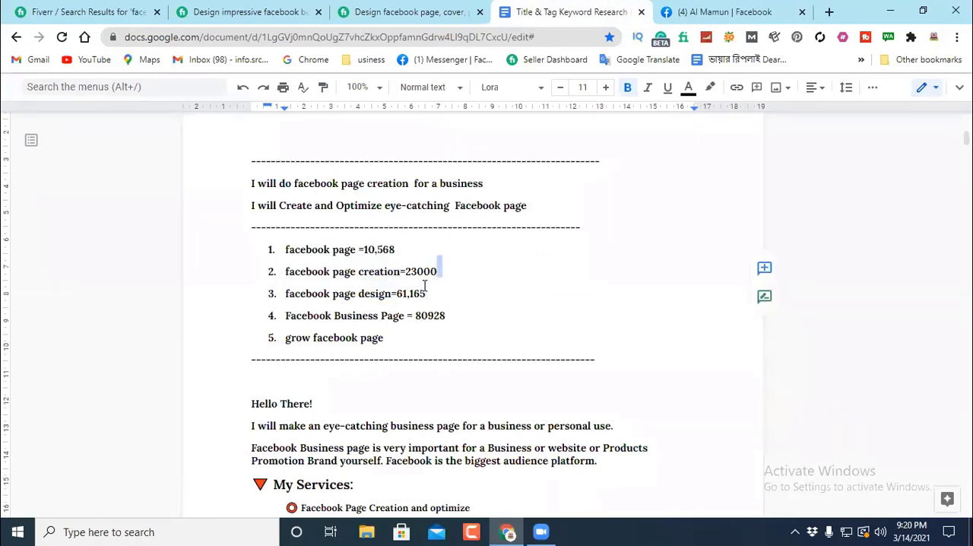
pyautogui.moveTo(408, 271); pyautogui.dragTo(421, 270)
pyautogui.click(463, 269)
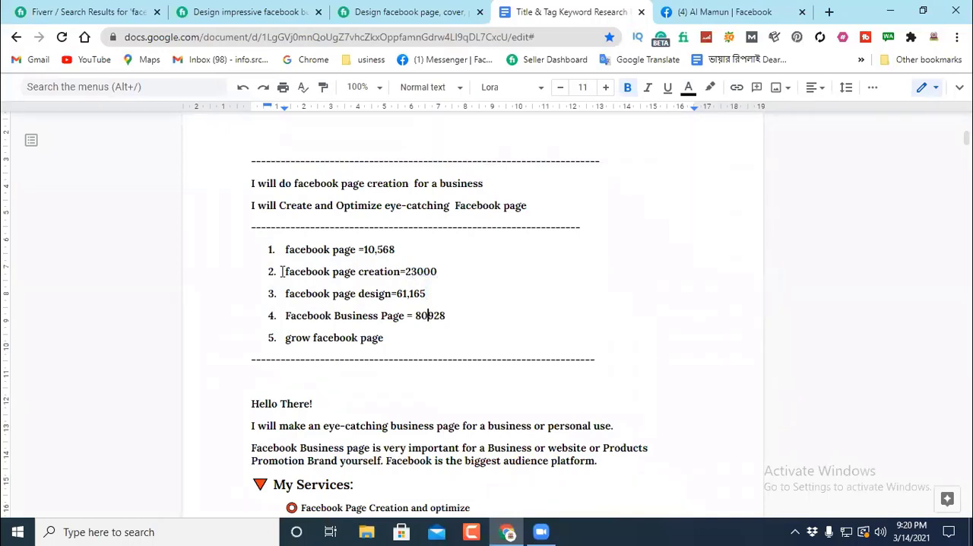
pyautogui.moveTo(289, 273); pyautogui.dragTo(403, 273)
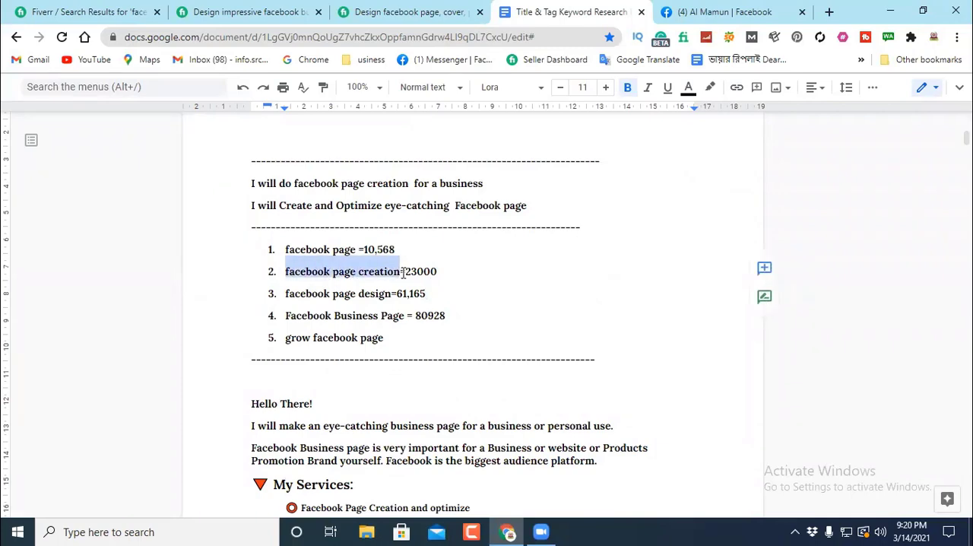
pyautogui.click(490, 262)
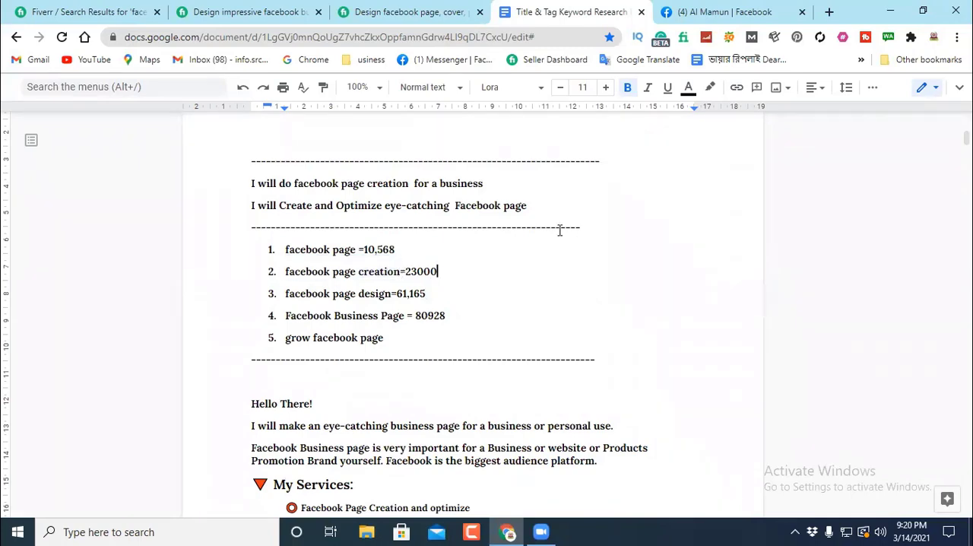
# Step: Review the gig creation steps outlined under "Fiverr GiG Create" and return to the keyword list
pyautogui.scroll(8, 515, 174)
pyautogui.scroll(-3, 447, 274)
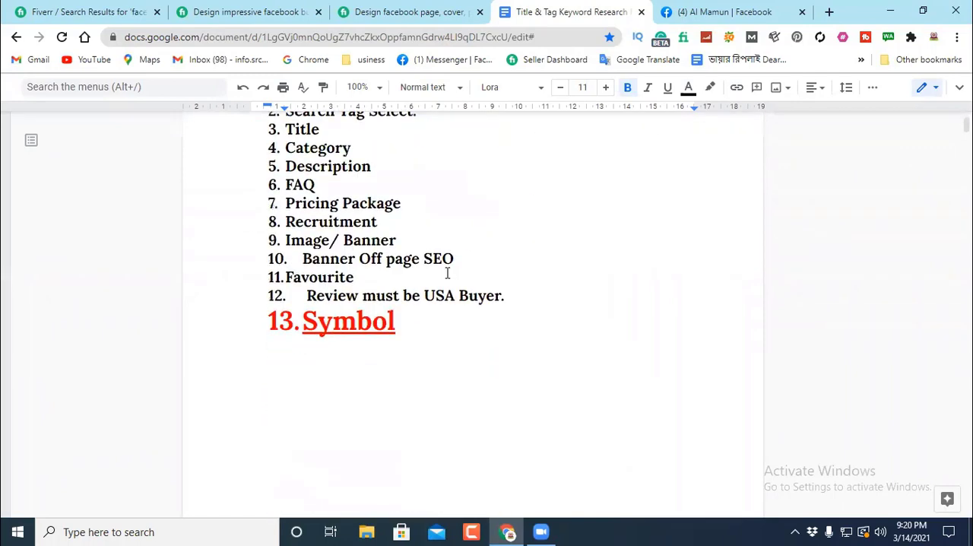
pyautogui.scroll(2, 500, 257)
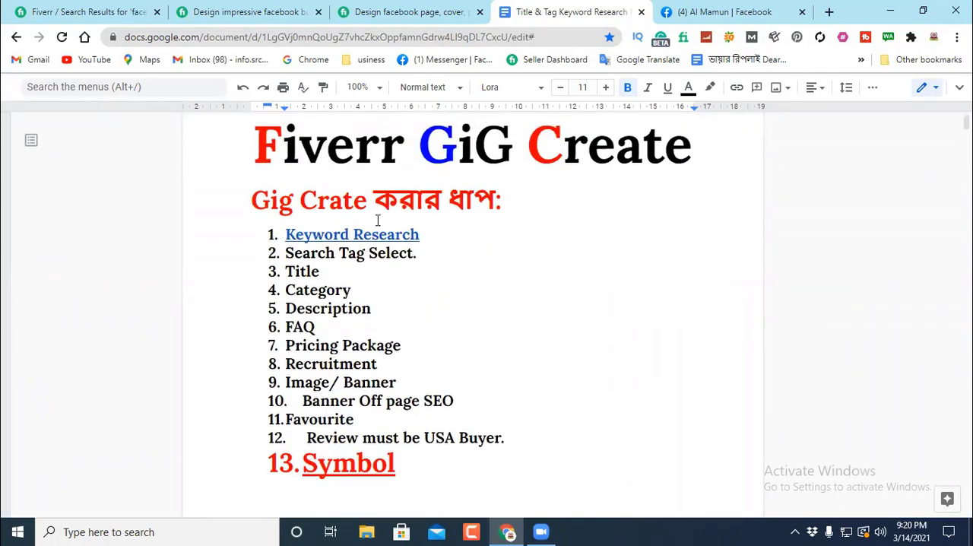
pyautogui.scroll(-15, 505, 330)
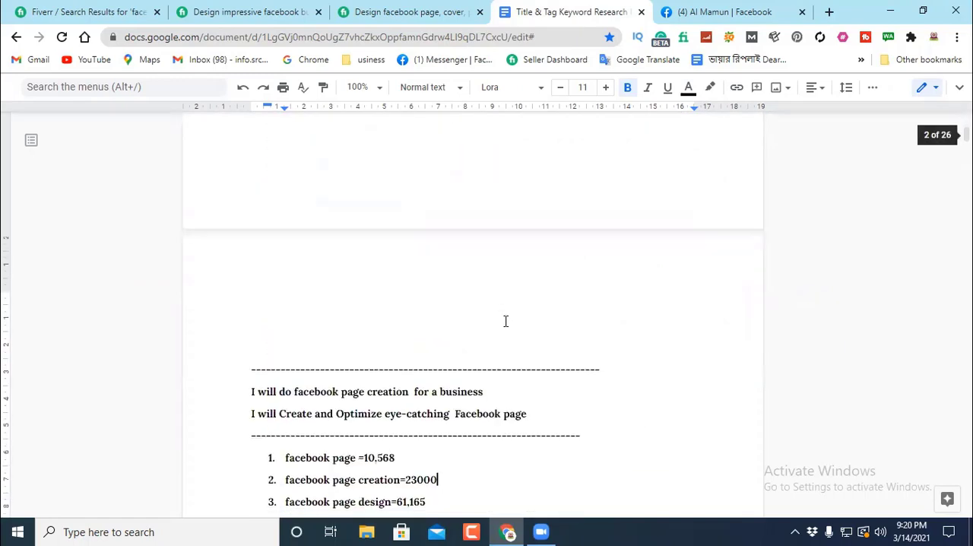
pyautogui.scroll(2, 456, 266)
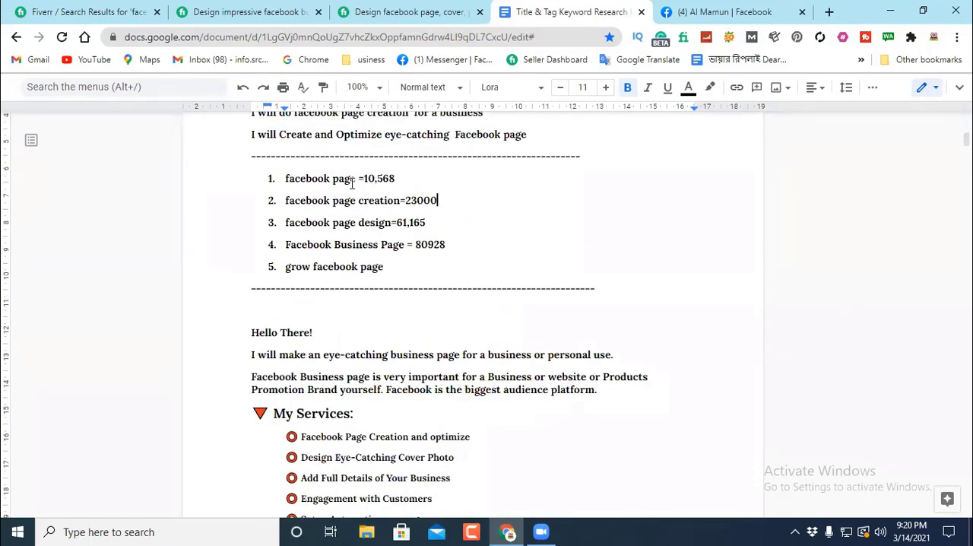
# Step: Go through the five keyword phrases in the list and find "Search Tag Select." in the gig creation steps
pyautogui.moveTo(355, 178); pyautogui.dragTo(397, 200)
pyautogui.click(278, 196)
pyautogui.moveTo(279, 222); pyautogui.dragTo(394, 220)
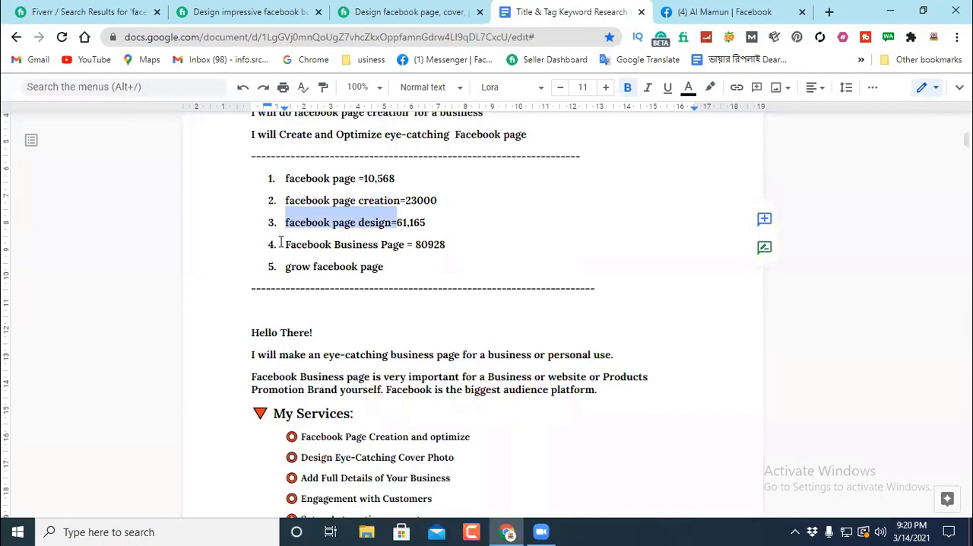
pyautogui.moveTo(284, 244); pyautogui.dragTo(402, 244)
pyautogui.click(285, 266)
pyautogui.moveTo(285, 266); pyautogui.dragTo(401, 266)
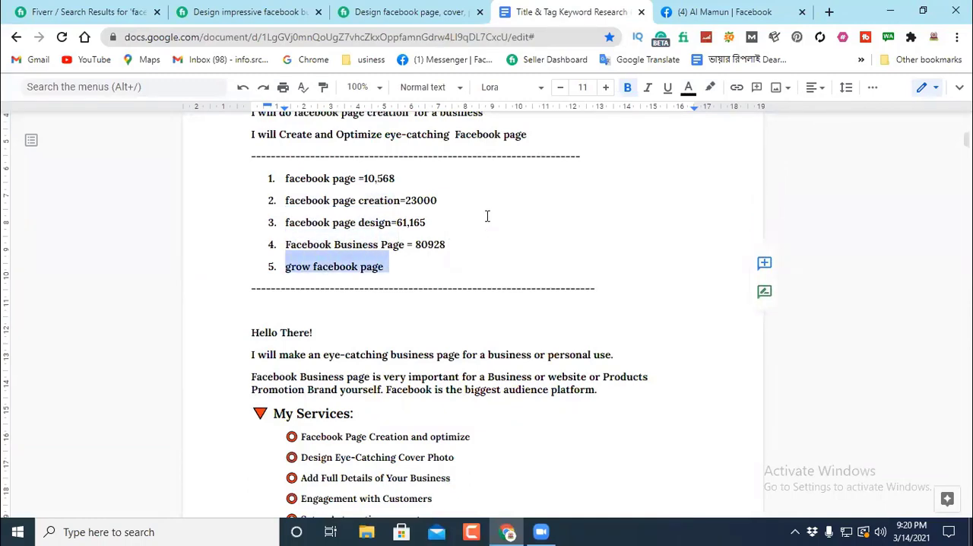
pyautogui.scroll(15, 490, 224)
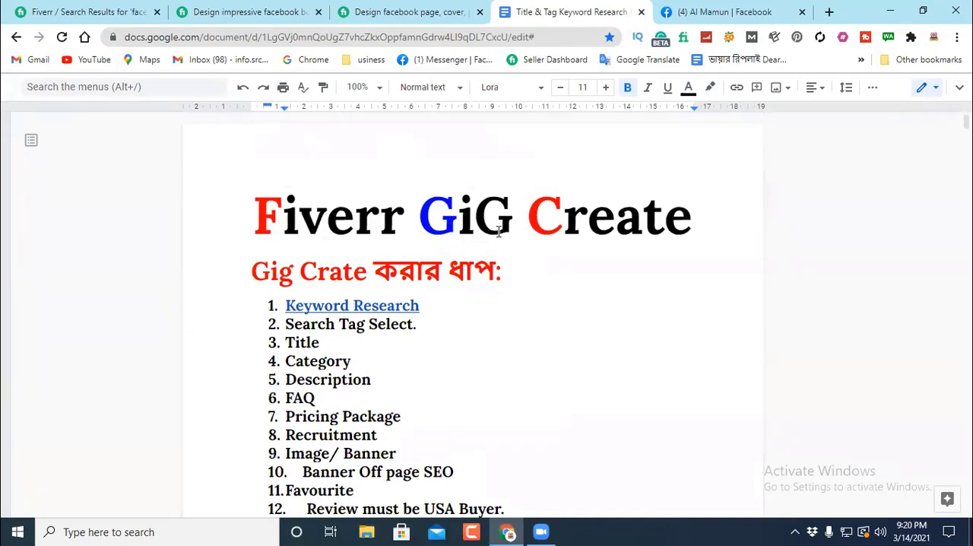
pyautogui.click(427, 324)
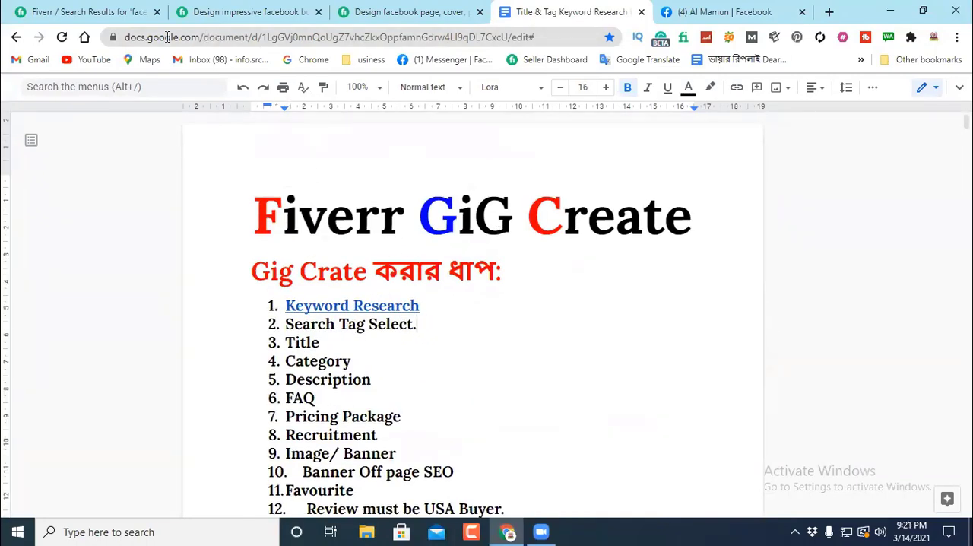
# Step: Switch back to Fiverr and rerun the "facebook page creation" search from its first results page
pyautogui.click(84, 13)
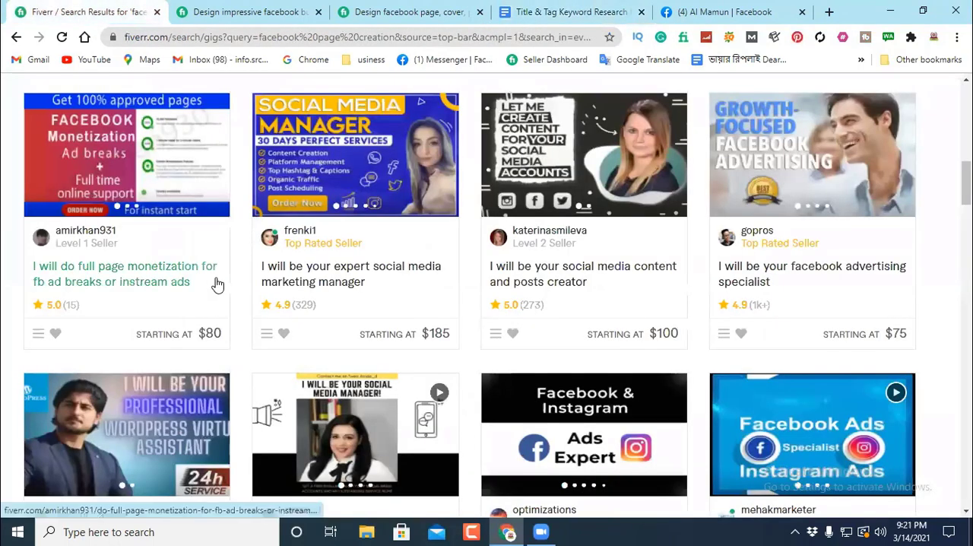
pyautogui.scroll(3, 217, 278)
pyautogui.scroll(3, 217, 272)
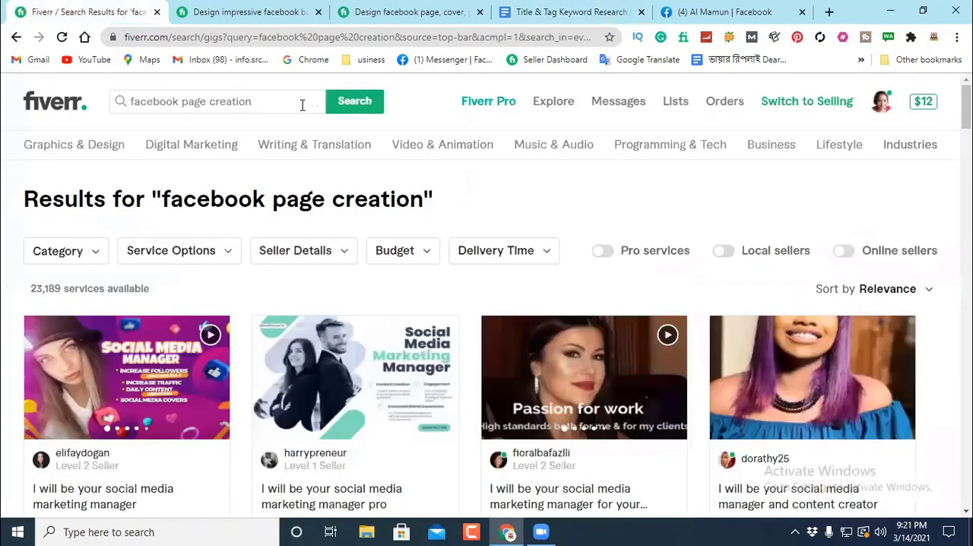
pyautogui.click(354, 105)
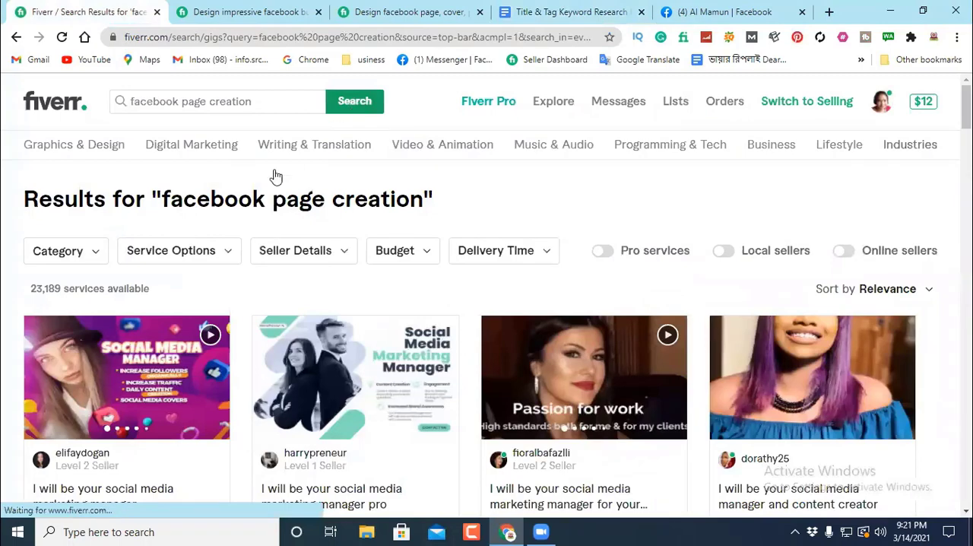
# Step: Open the gig "I will develop a business facebook page" from the search results in a new tab and switch to it
pyautogui.scroll(-3, 139, 282)
pyautogui.scroll(1, 100, 327)
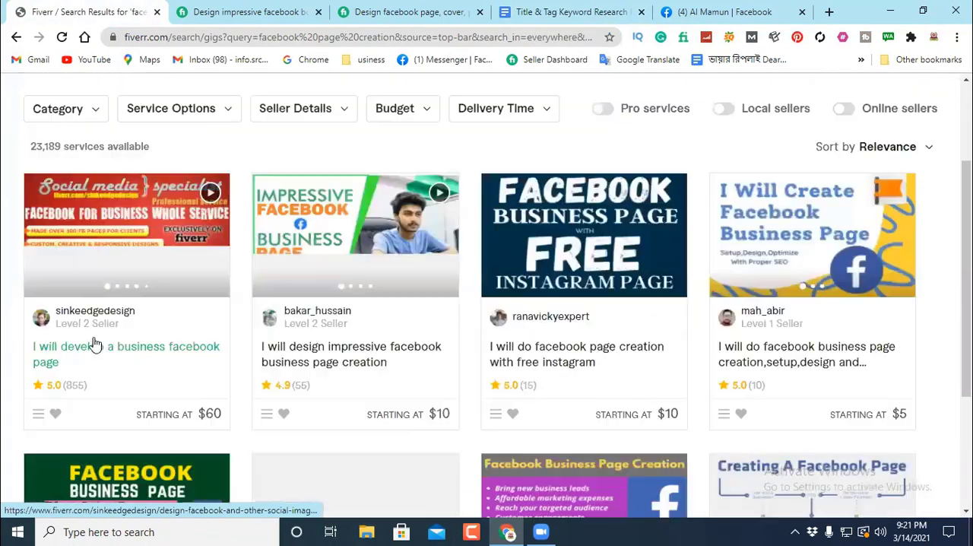
pyautogui.rightClick(102, 349)
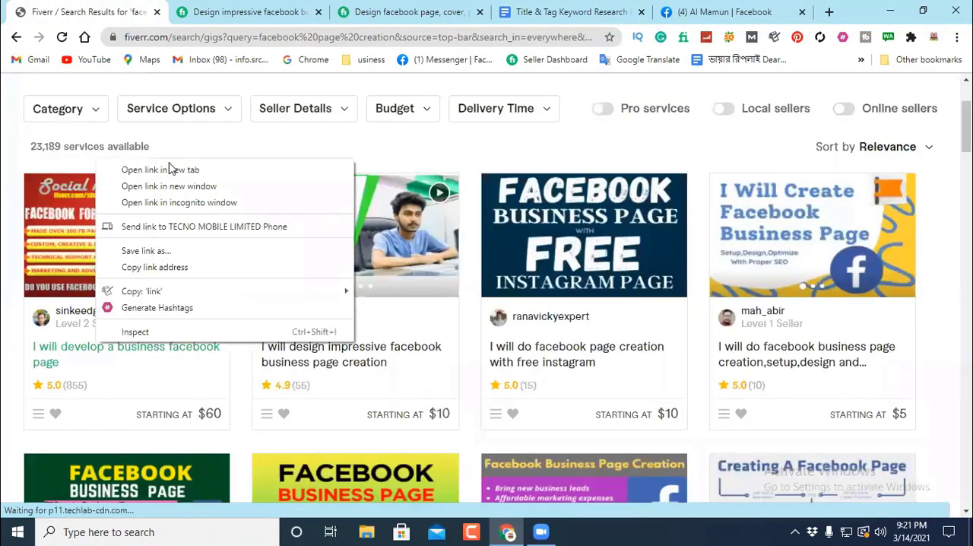
pyautogui.click(171, 169)
pyautogui.click(316, 14)
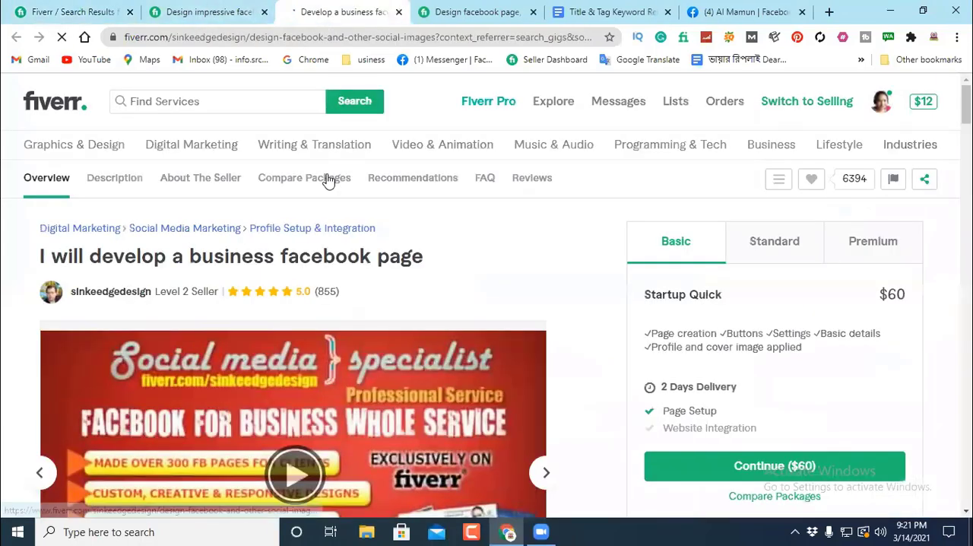
# Step: Examine the business facebook page gig's description, seller details, packages and FAQ down to its Related Tags
pyautogui.scroll(-2, 479, 215)
pyautogui.scroll(-10, 479, 216)
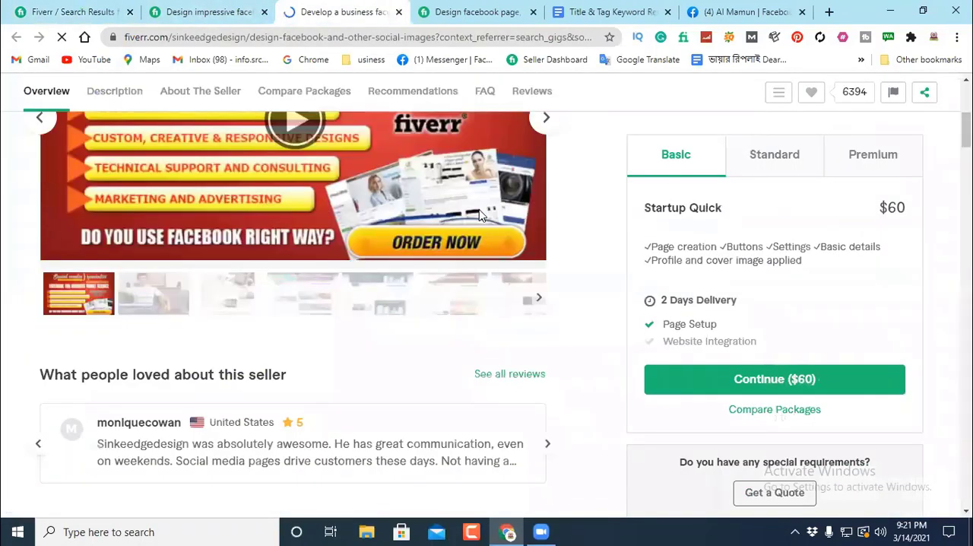
pyautogui.scroll(-6, 479, 215)
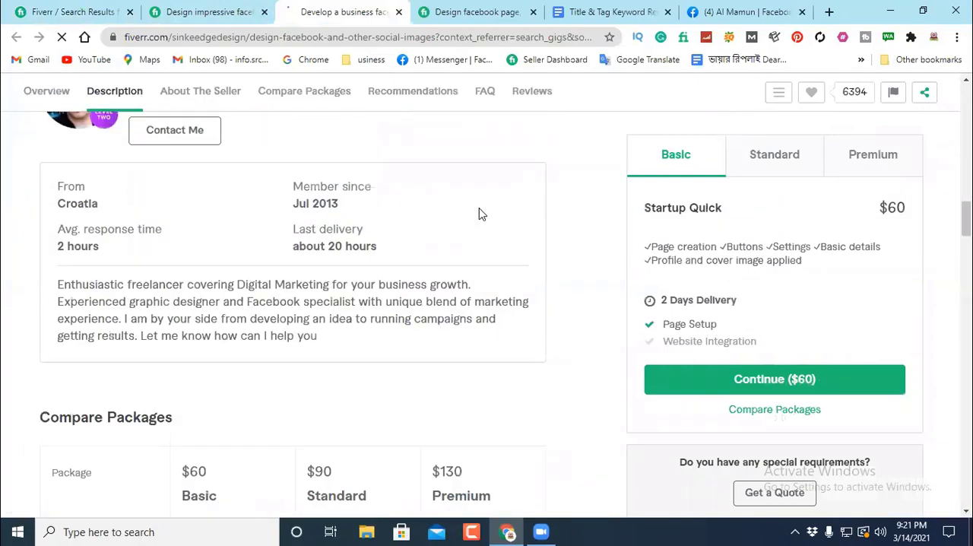
pyautogui.scroll(7, 479, 215)
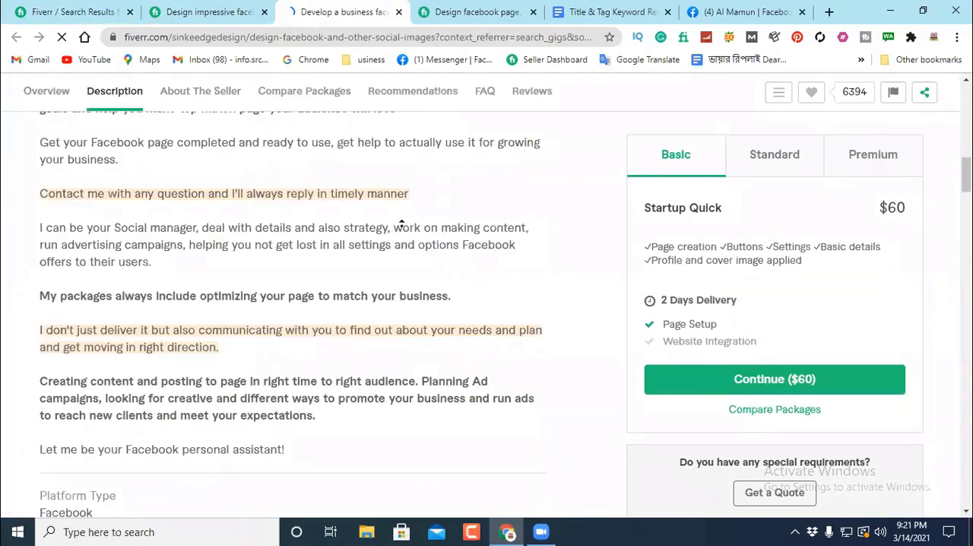
pyautogui.scroll(12, 401, 222)
pyautogui.scroll(-6, 308, 177)
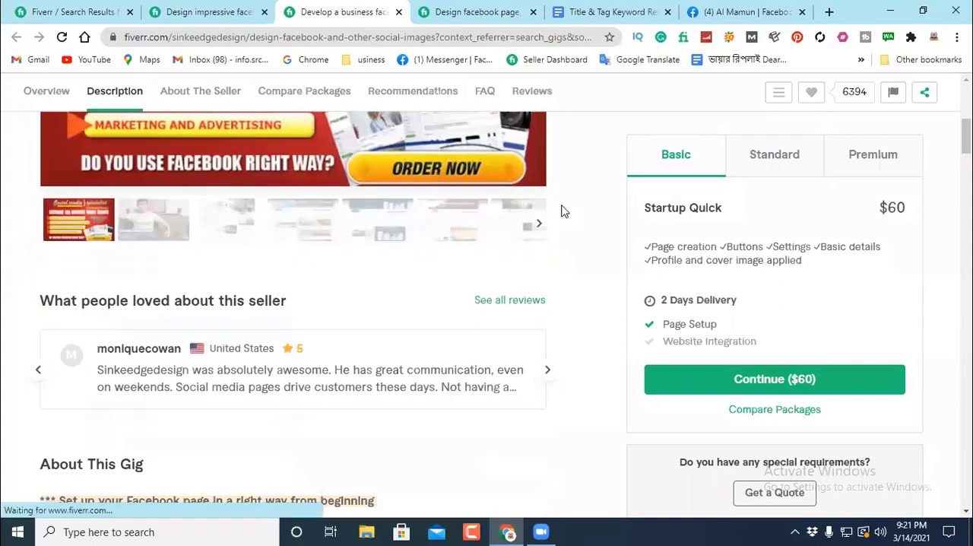
pyautogui.scroll(5, 513, 224)
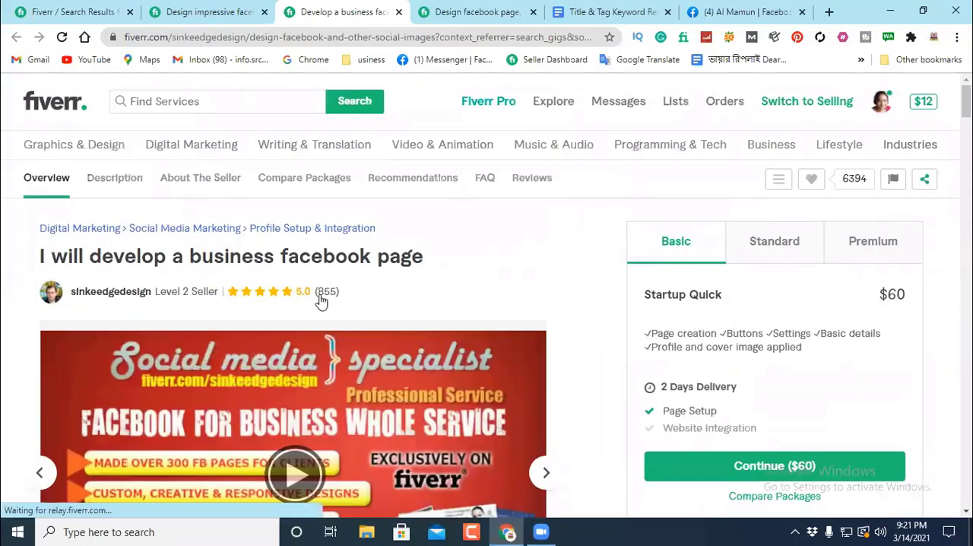
pyautogui.scroll(-5, 393, 276)
pyautogui.scroll(-5, 298, 284)
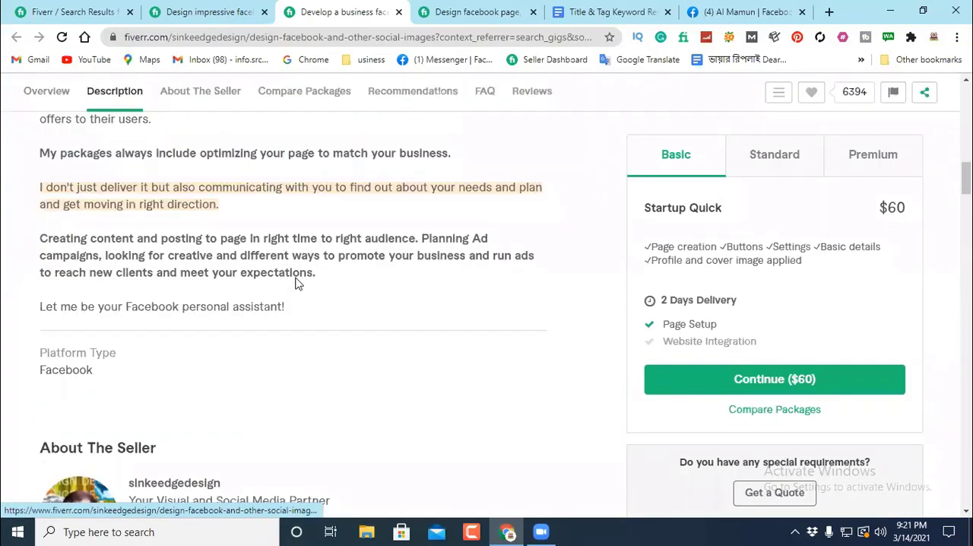
pyautogui.scroll(-15, 297, 278)
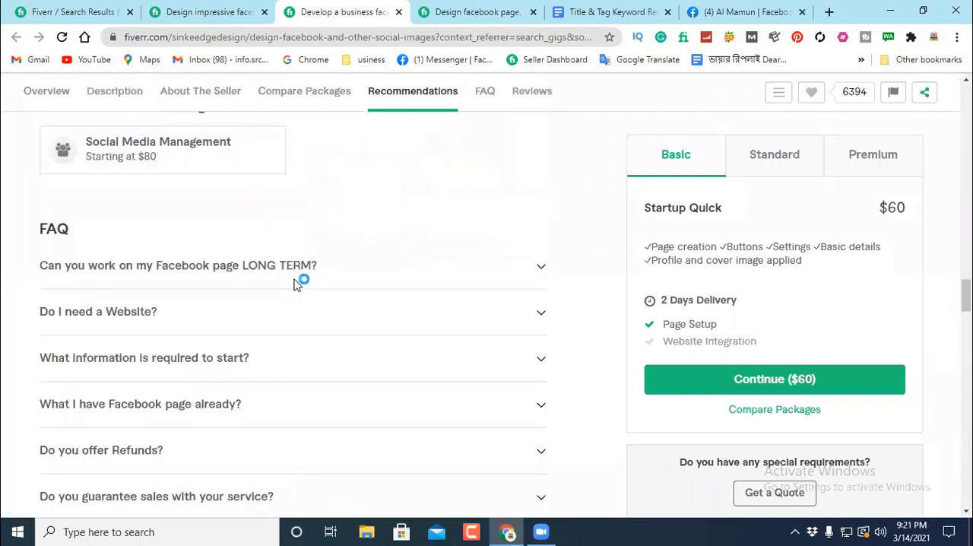
pyautogui.scroll(-15, 295, 280)
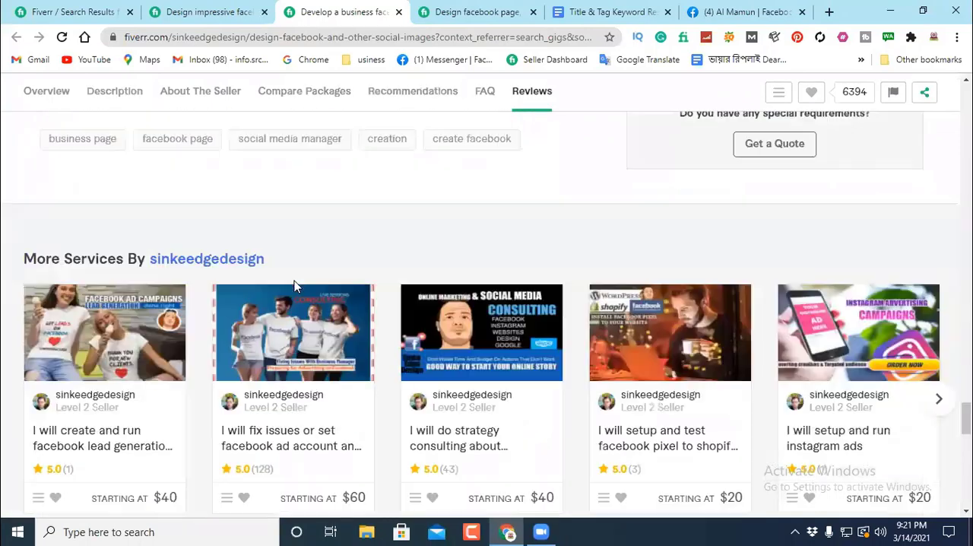
pyautogui.scroll(2, 296, 286)
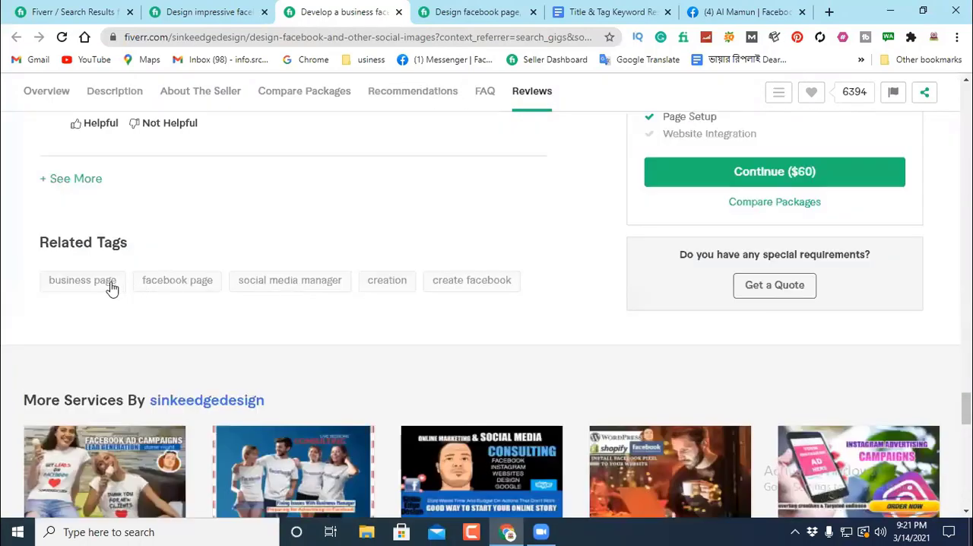
pyautogui.click(39, 283)
pyautogui.moveTo(38, 282); pyautogui.dragTo(89, 288)
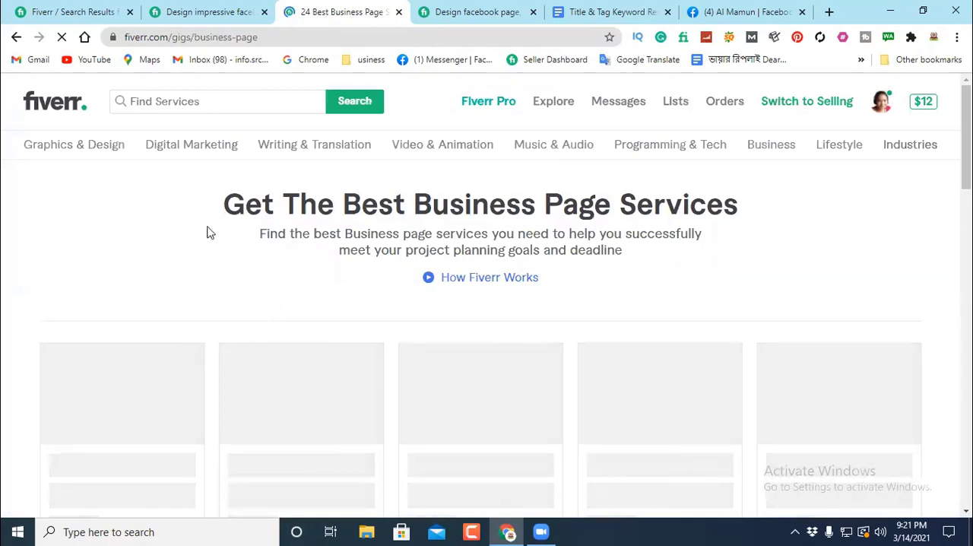
pyautogui.click(15, 38)
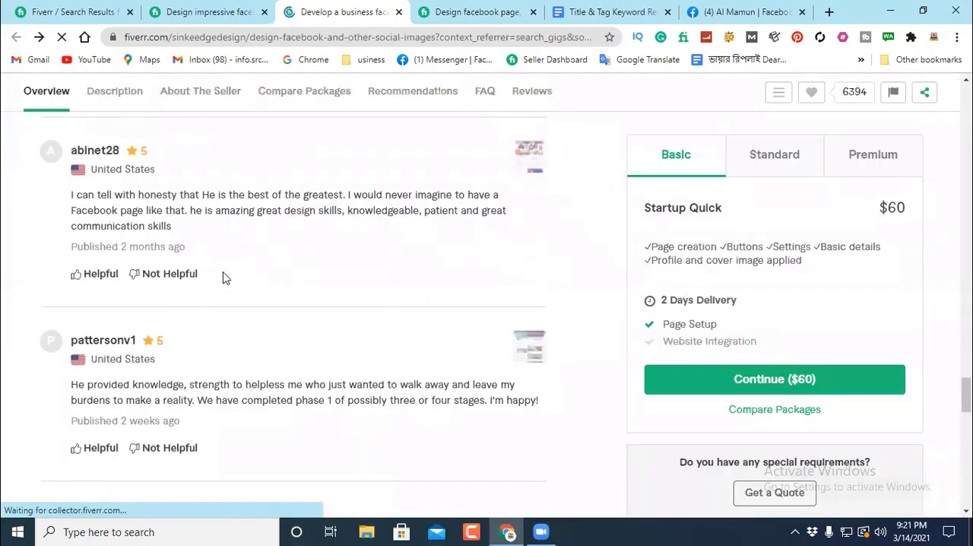
# Step: Copy all five Related Tags of the gig, from "business page" to "create facebook"
pyautogui.scroll(-9, 279, 255)
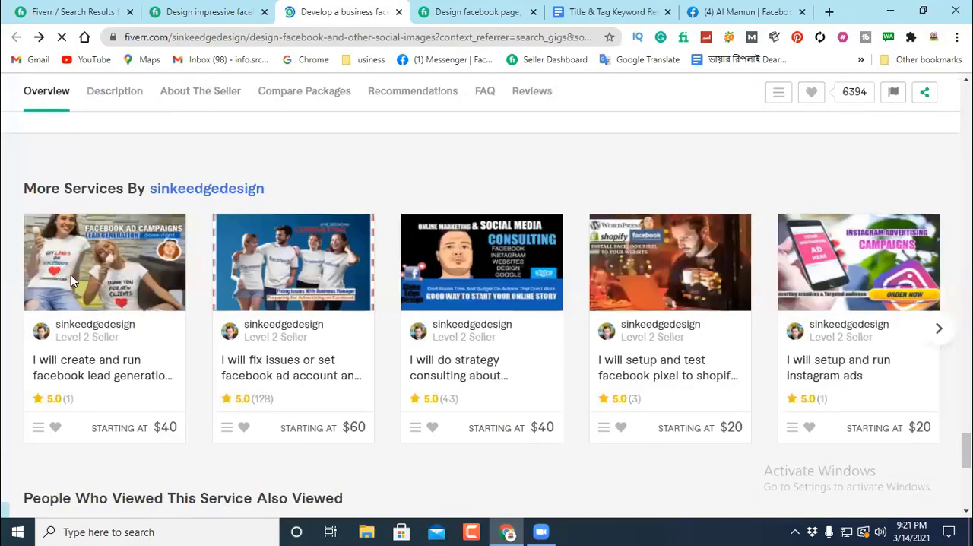
pyautogui.scroll(3, 70, 275)
pyautogui.moveTo(30, 278); pyautogui.dragTo(516, 282)
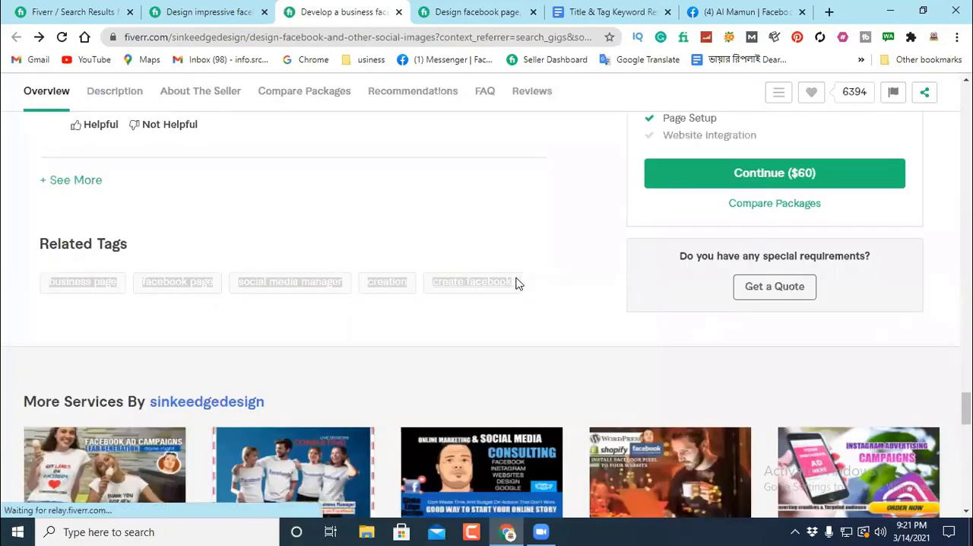
pyautogui.rightClick(314, 286)
pyautogui.click(347, 156)
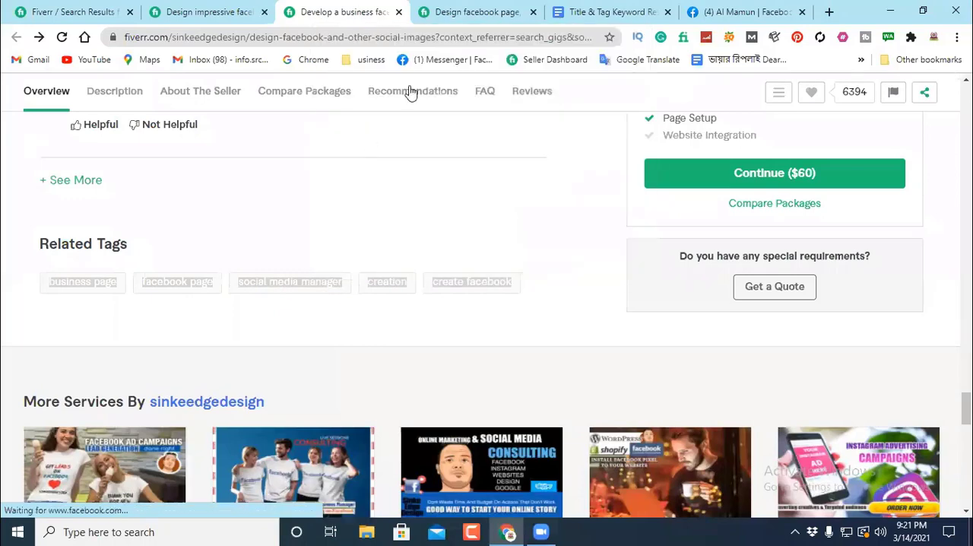
# Step: Paste the copied tags into the keyword research document in the blank space below the "Symbol" item
pyautogui.click(597, 9)
pyautogui.scroll(-3, 463, 297)
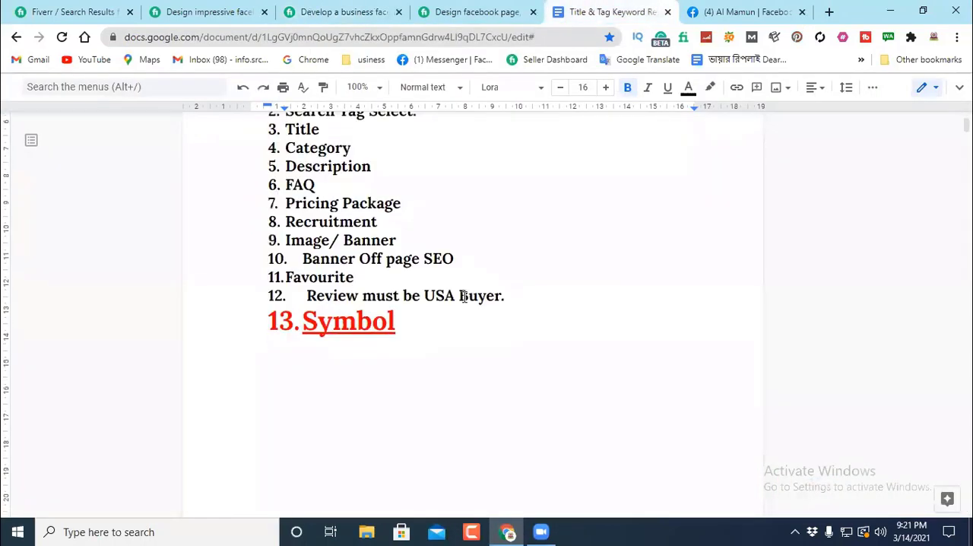
pyautogui.scroll(-15, 463, 297)
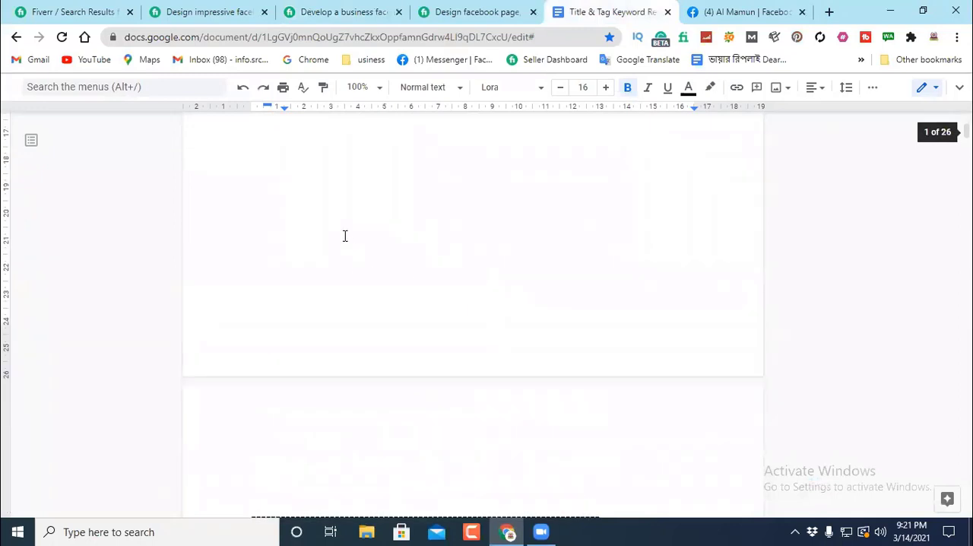
pyautogui.scroll(3, 344, 235)
pyautogui.click(270, 270)
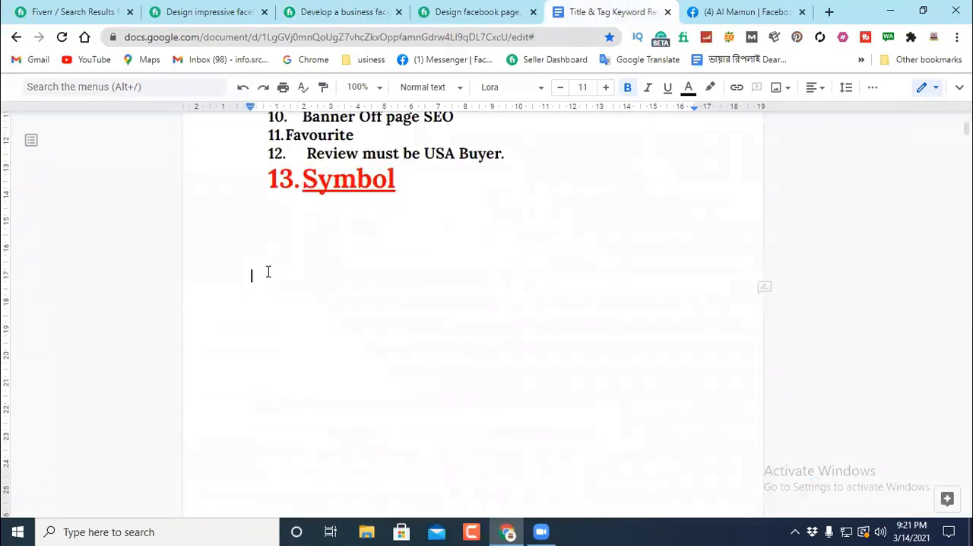
pyautogui.rightClick(265, 278)
pyautogui.click(308, 326)
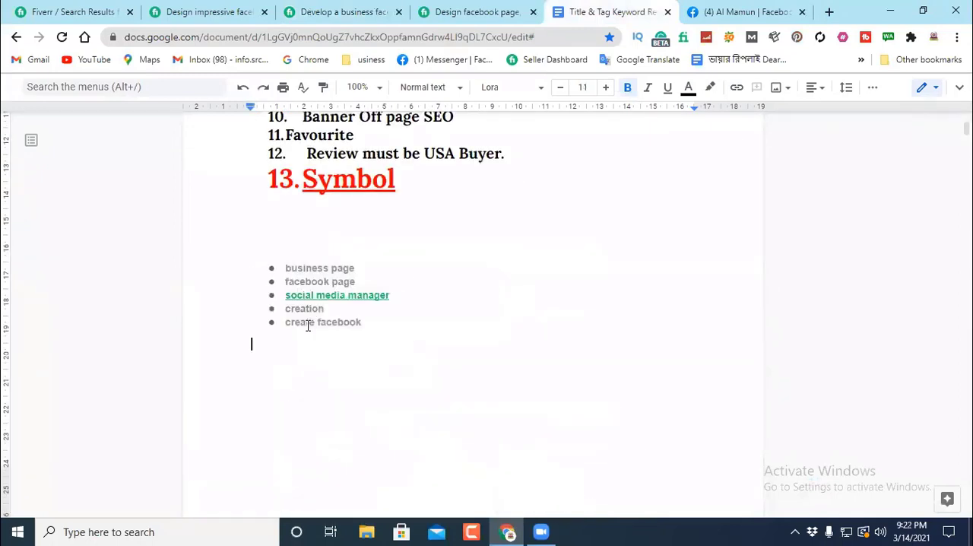
# Step: Apply the Normal text style to the five pasted tags
pyautogui.moveTo(262, 263); pyautogui.dragTo(372, 335)
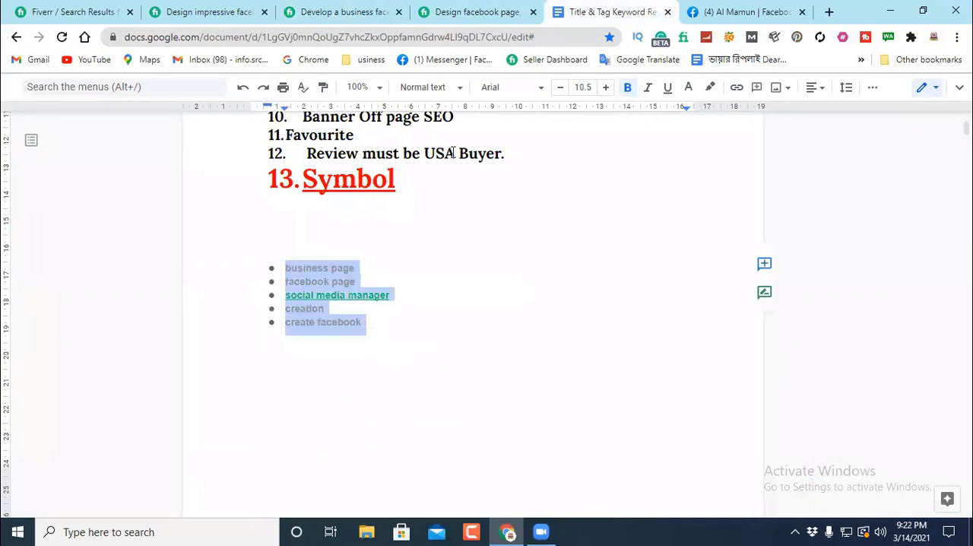
pyautogui.click(460, 89)
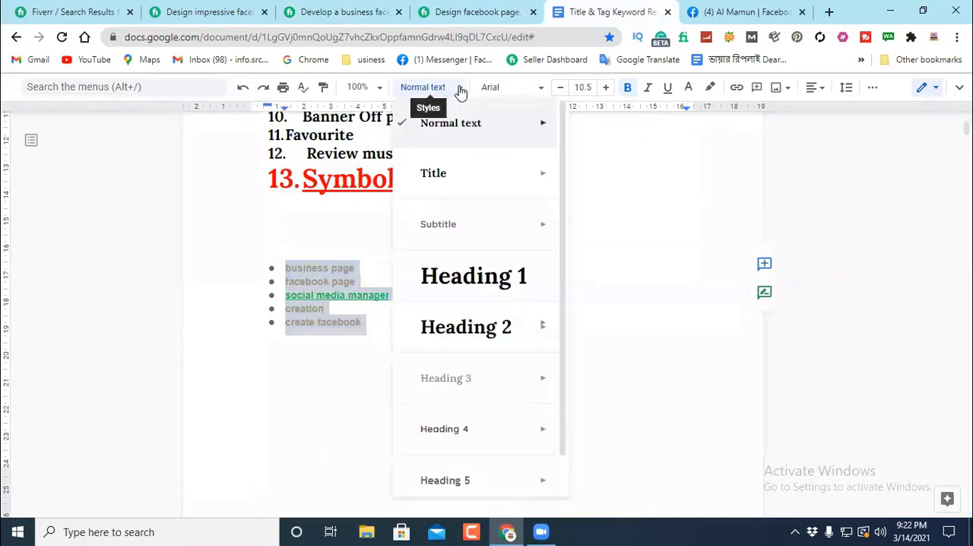
pyautogui.moveTo(543, 125)
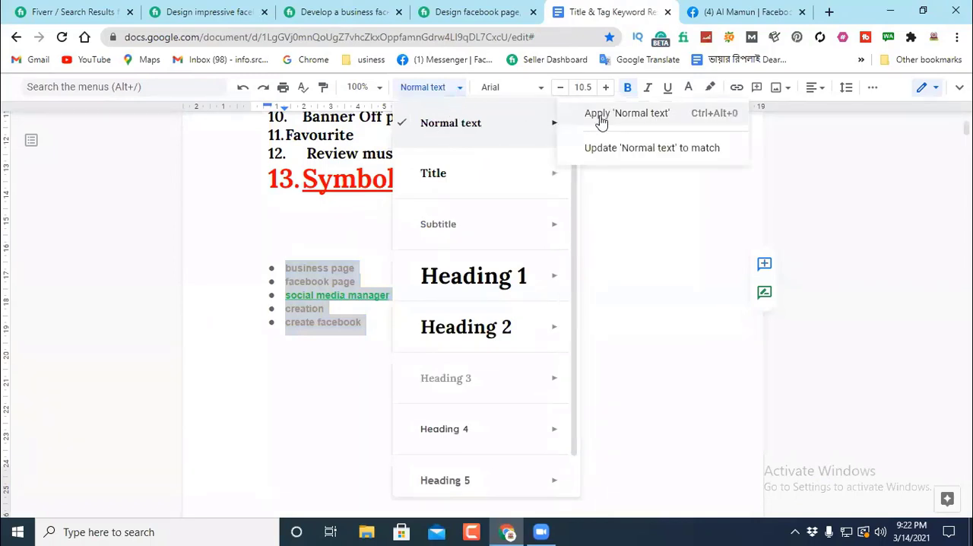
pyautogui.click(652, 116)
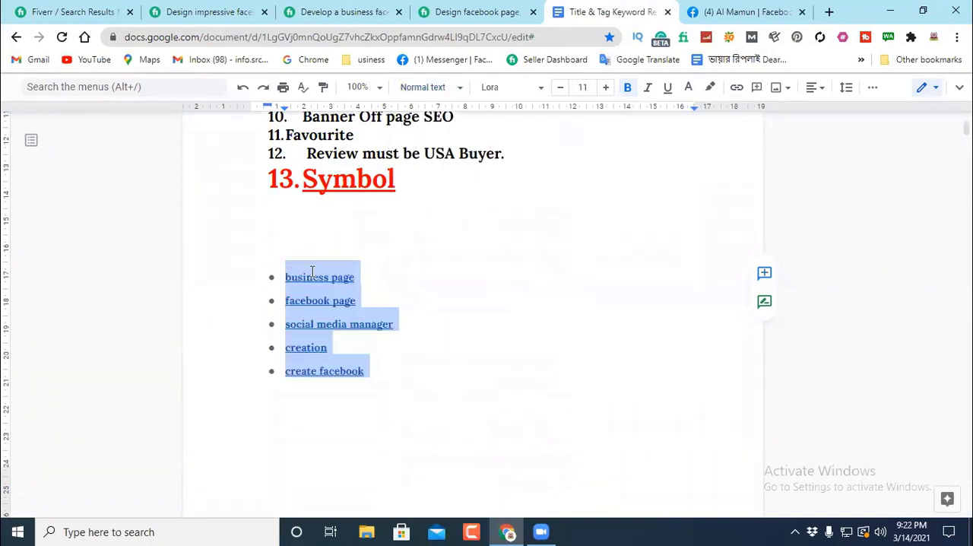
pyautogui.click(414, 272)
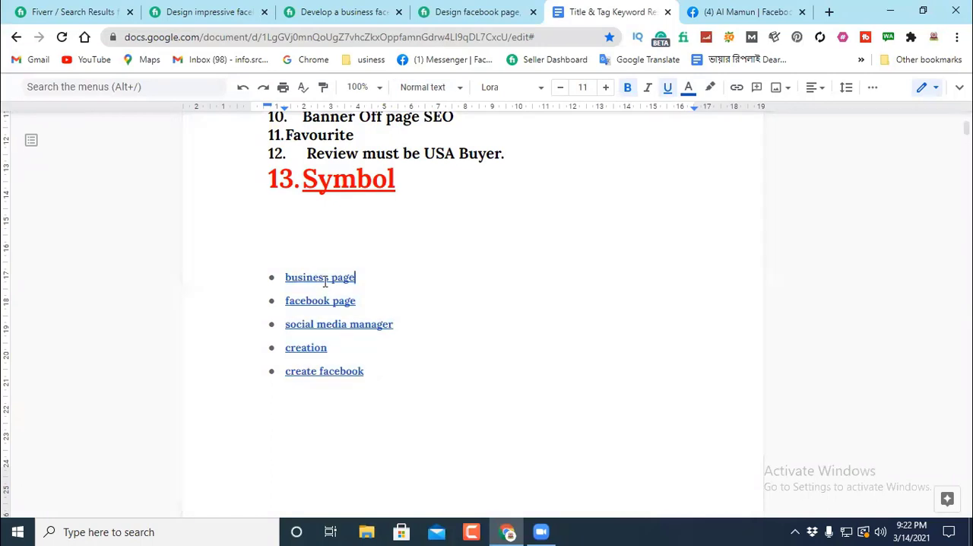
# Step: Remove the hyperlinks from "business page", "facebook page", "social media manager", "creation" and "create facebook"
pyautogui.click(325, 280)
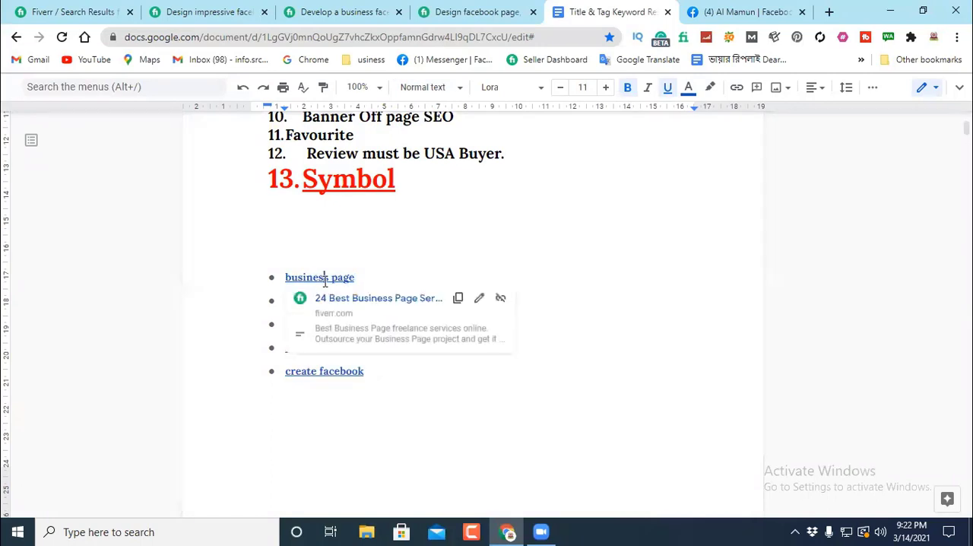
pyautogui.click(501, 299)
pyautogui.click(331, 300)
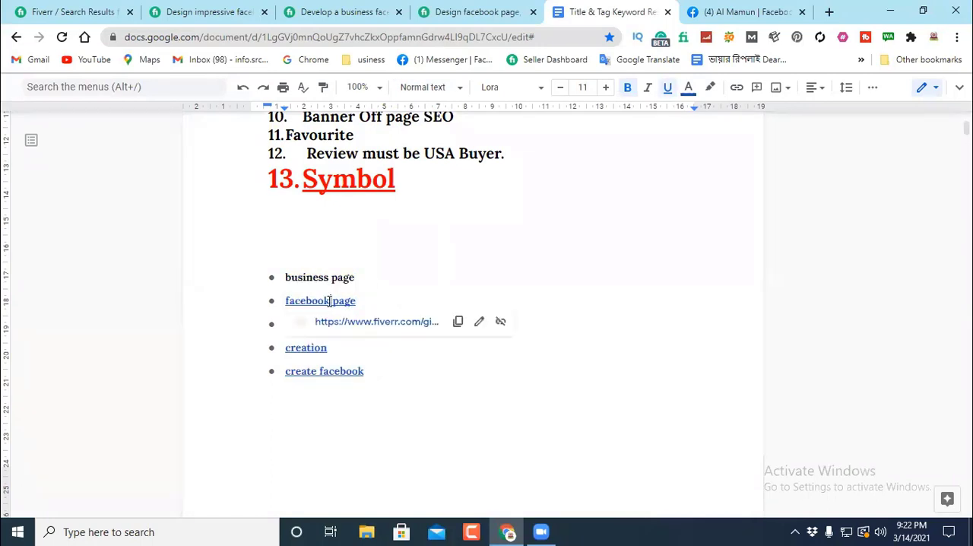
pyautogui.click(501, 317)
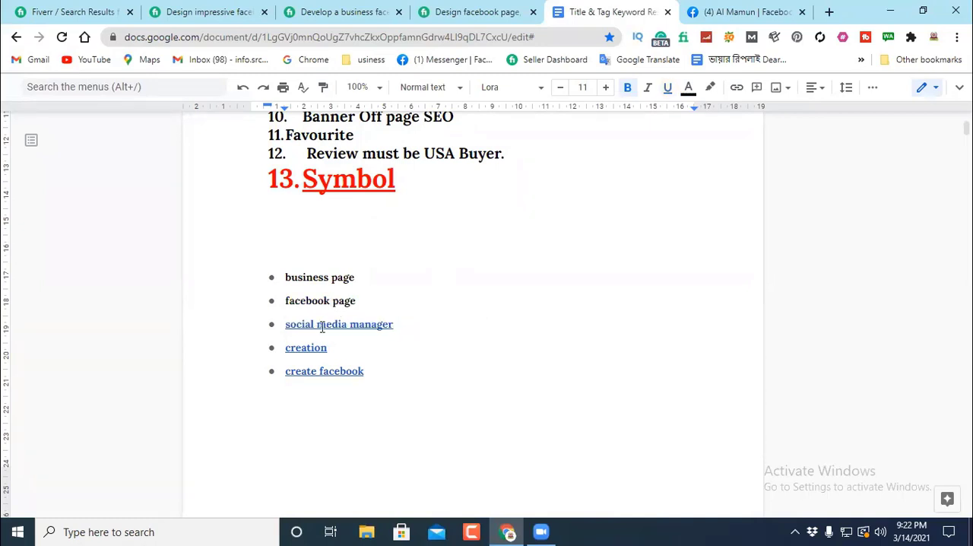
pyautogui.click(322, 326)
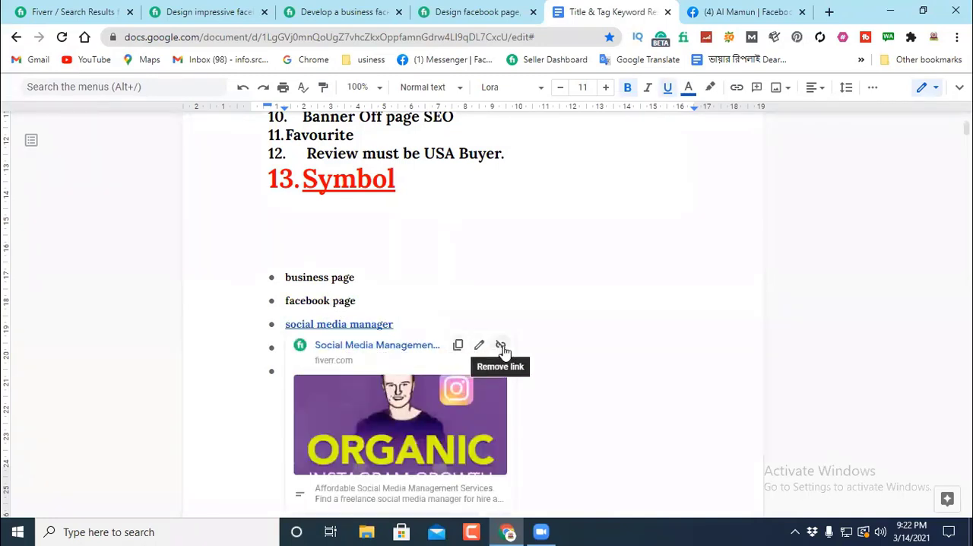
pyautogui.click(501, 347)
pyautogui.click(299, 347)
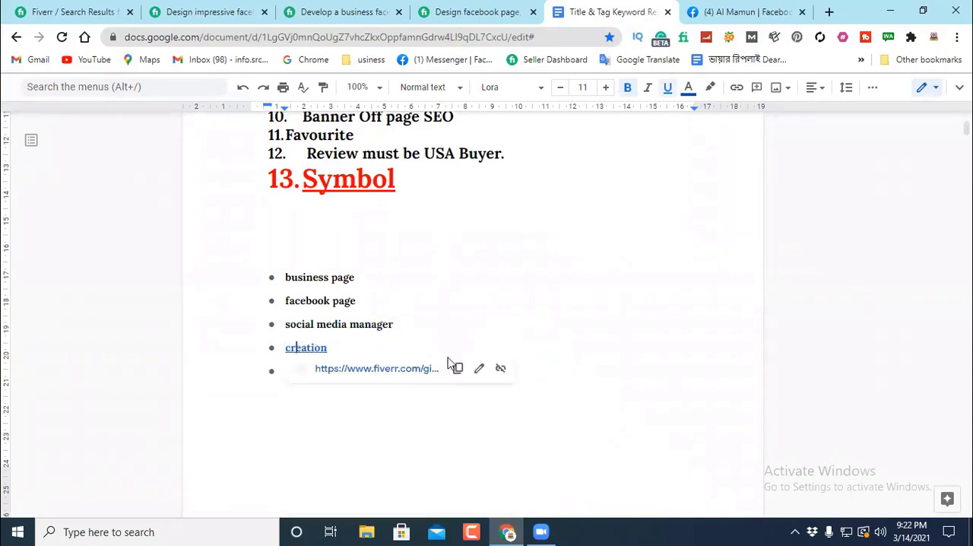
pyautogui.click(502, 371)
pyautogui.click(318, 373)
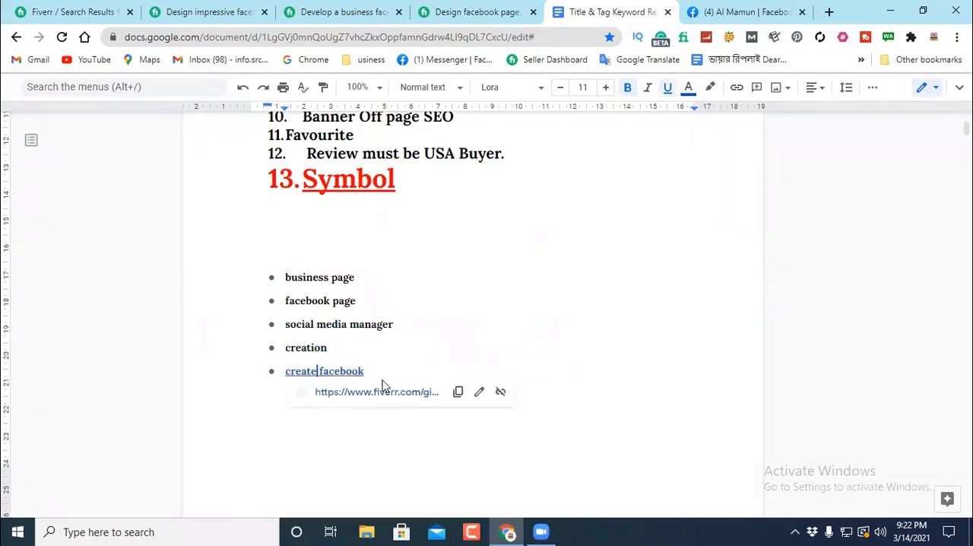
pyautogui.click(500, 393)
# Step: Remove the bullets from the pasted tag list so the five tags are plain lines
pyautogui.doubleClick(535, 266)
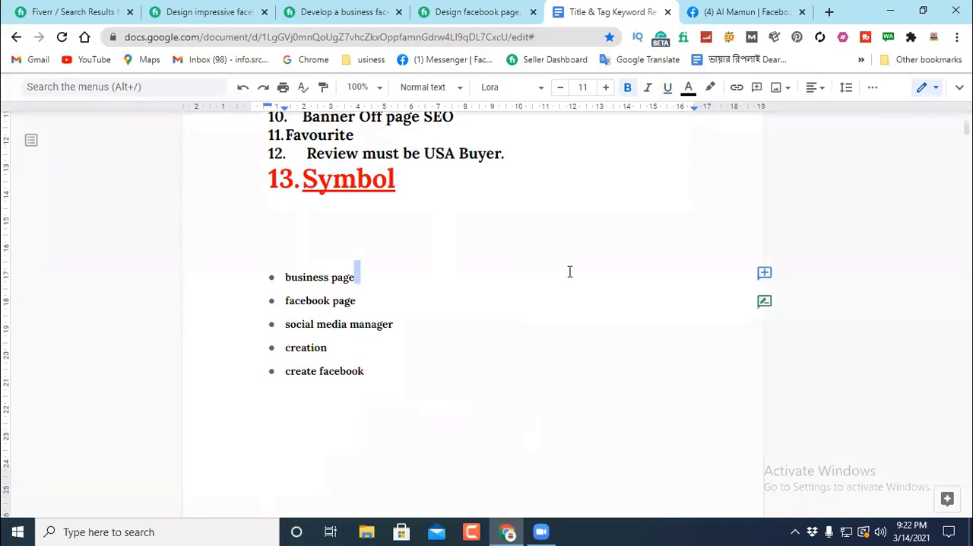
pyautogui.doubleClick(376, 303)
pyautogui.click(271, 278)
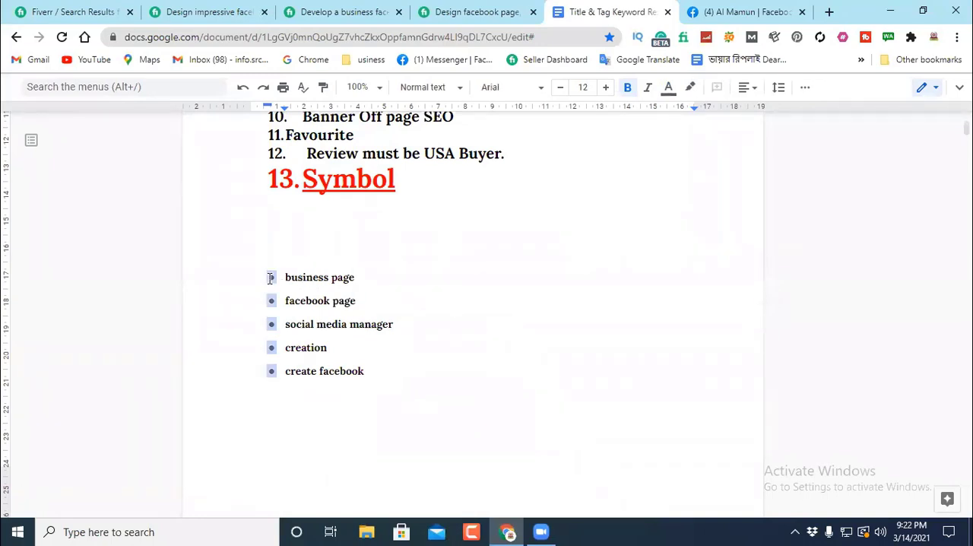
pyautogui.press('BackSpace')
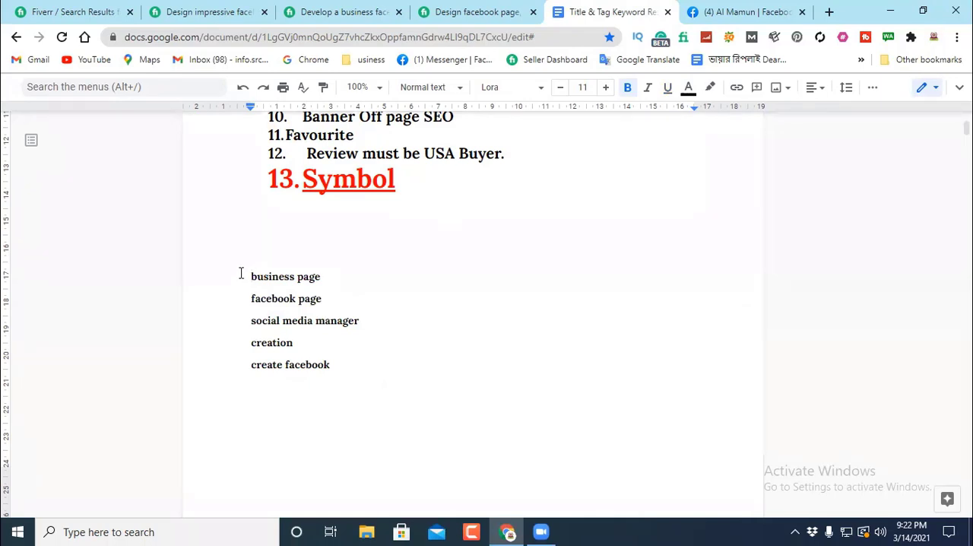
# Step: Review the five pasted tags and the "Title" item in the document's list of gig creation steps
pyautogui.moveTo(241, 273); pyautogui.dragTo(367, 366)
pyautogui.click(455, 326)
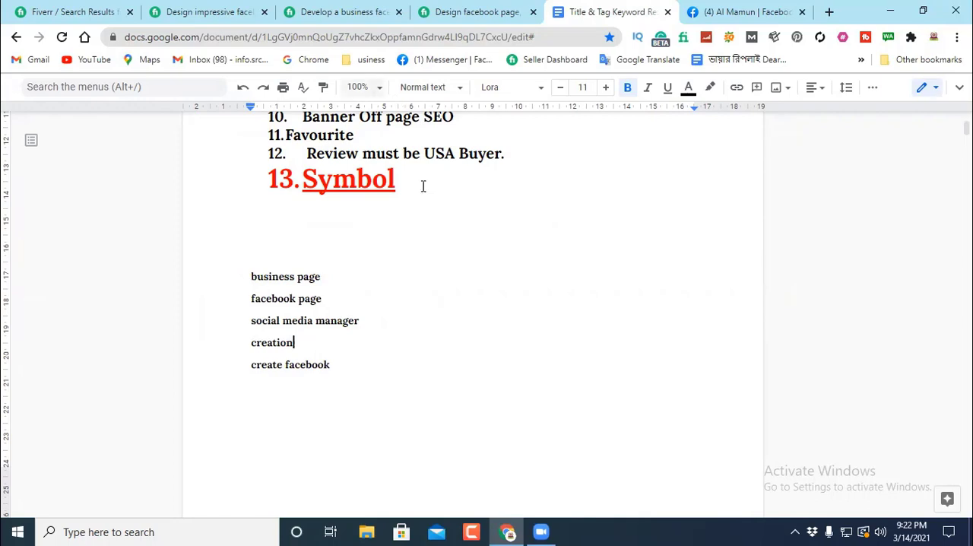
pyautogui.scroll(5, 506, 229)
pyautogui.scroll(-1, 503, 231)
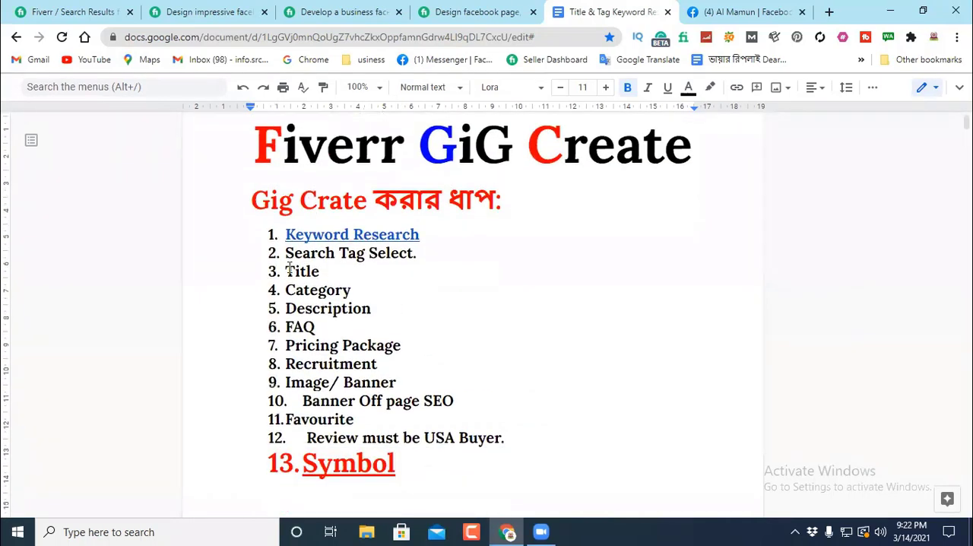
pyautogui.click(336, 271)
pyautogui.doubleClick(337, 271)
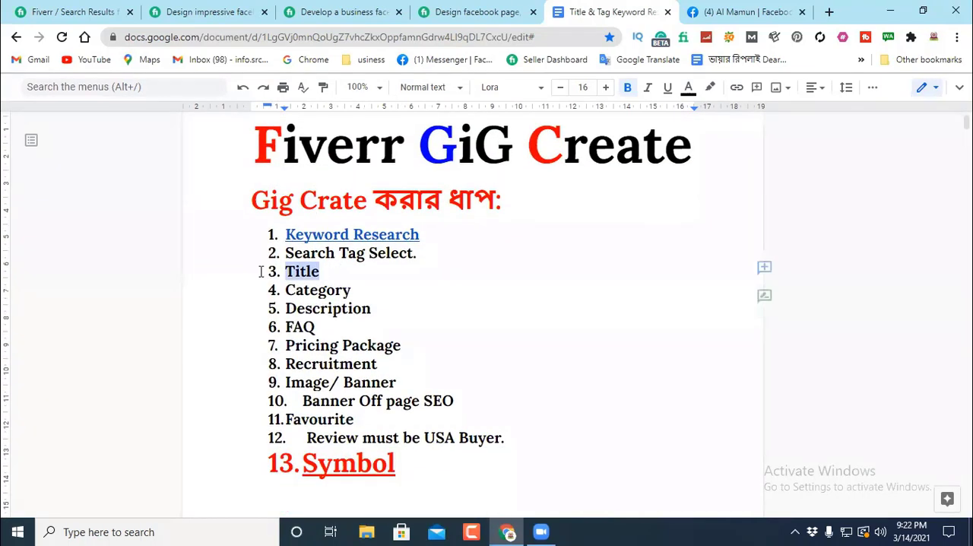
pyautogui.doubleClick(405, 267)
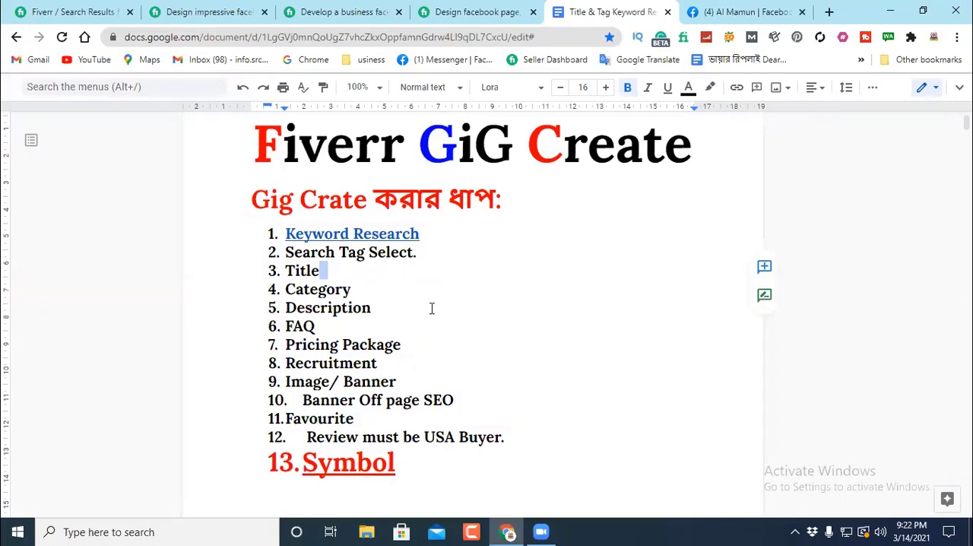
pyautogui.scroll(-6, 430, 306)
pyautogui.scroll(4, 365, 251)
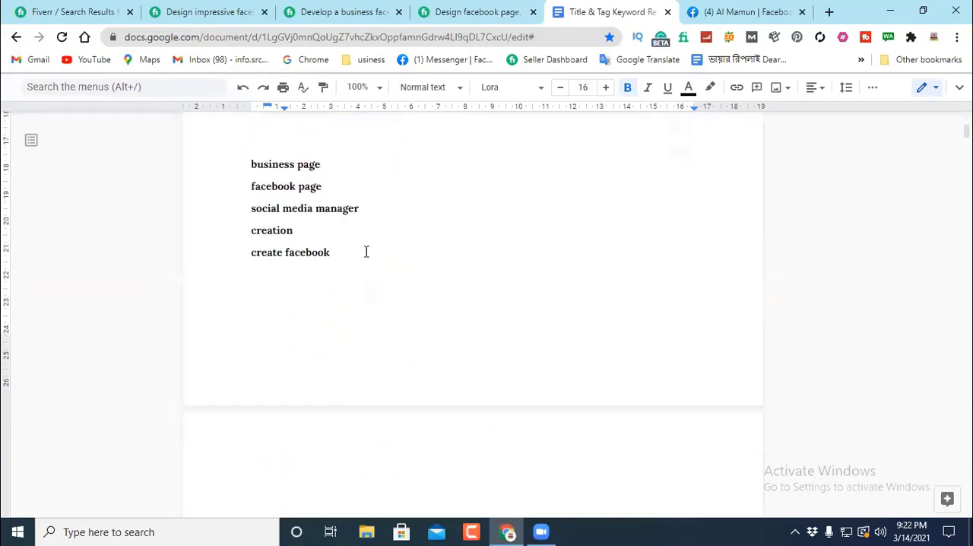
# Step: Return to the Fiverr search results and rerun the search for "facebook page creation"
pyautogui.click(76, 11)
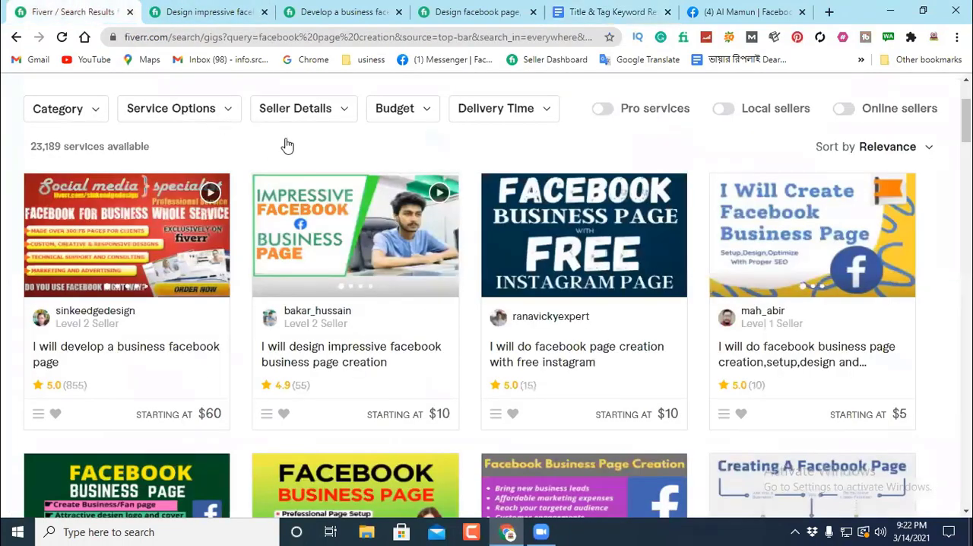
pyautogui.scroll(2, 282, 141)
pyautogui.click(353, 101)
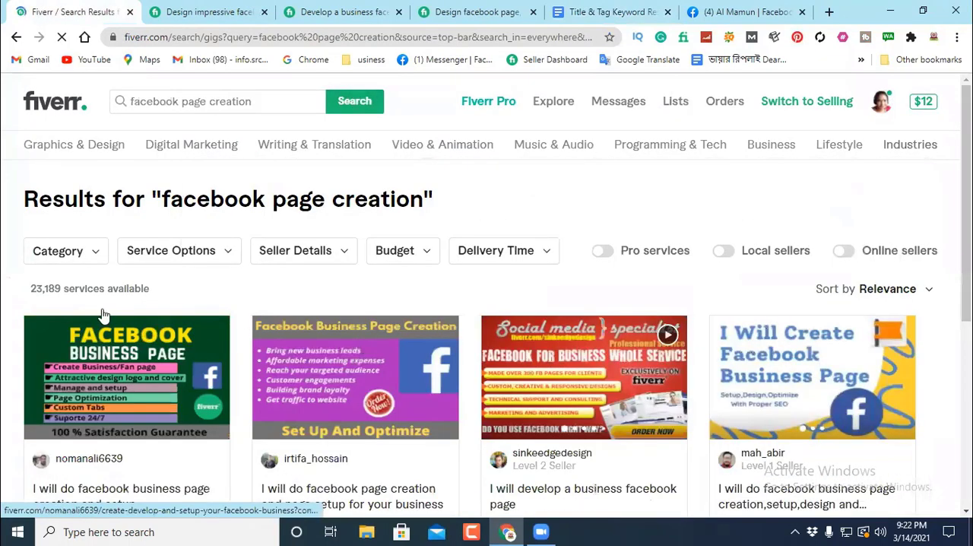
# Step: Look through the titles of the competing gigs in the "facebook page creation" search results
pyautogui.scroll(-3, 517, 195)
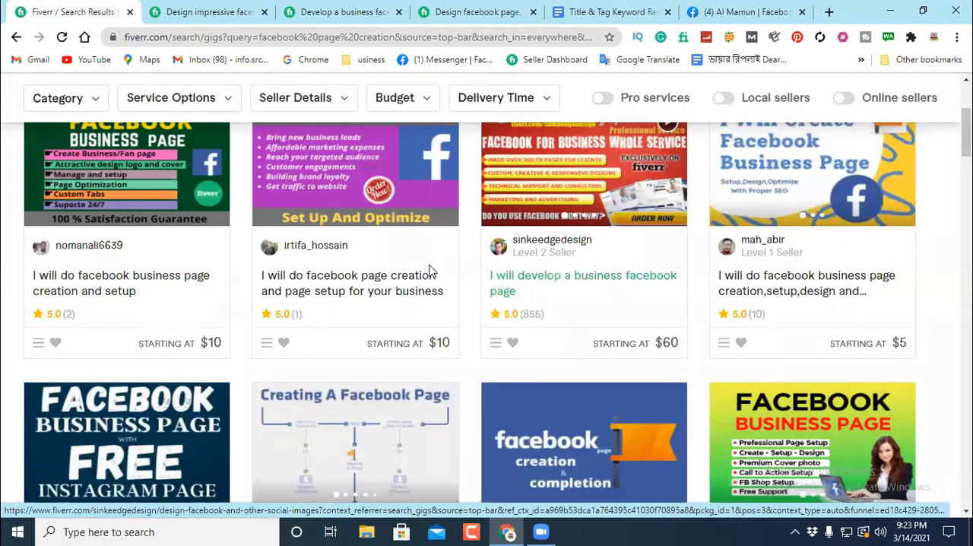
pyautogui.scroll(-4, 430, 258)
pyautogui.scroll(-2, 425, 268)
pyautogui.scroll(-2, 365, 259)
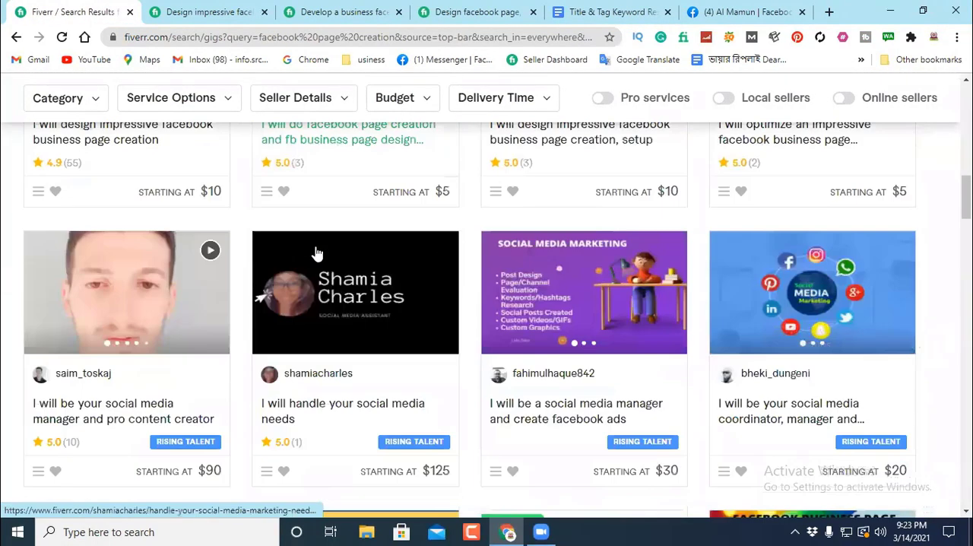
pyautogui.scroll(-3, 159, 203)
pyautogui.scroll(2, 159, 204)
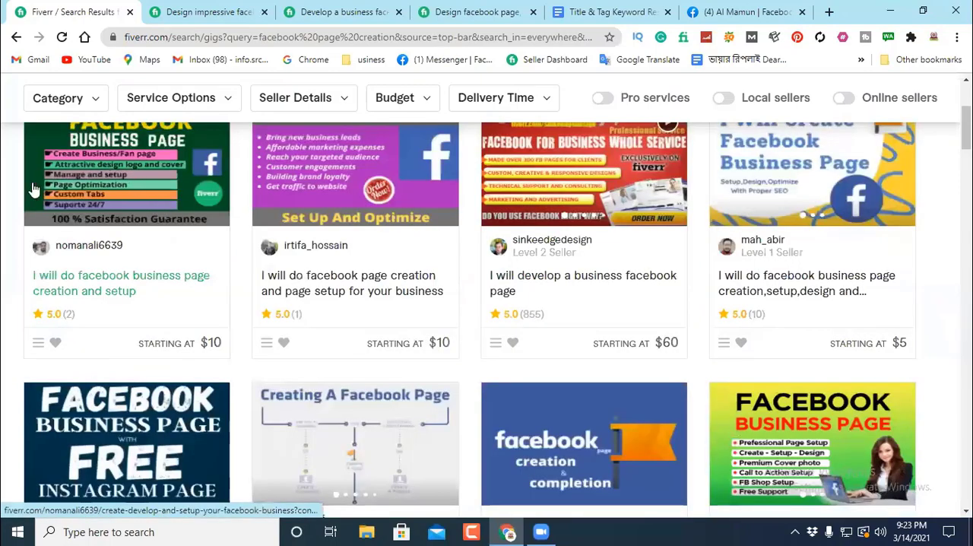
pyautogui.scroll(3, 172, 255)
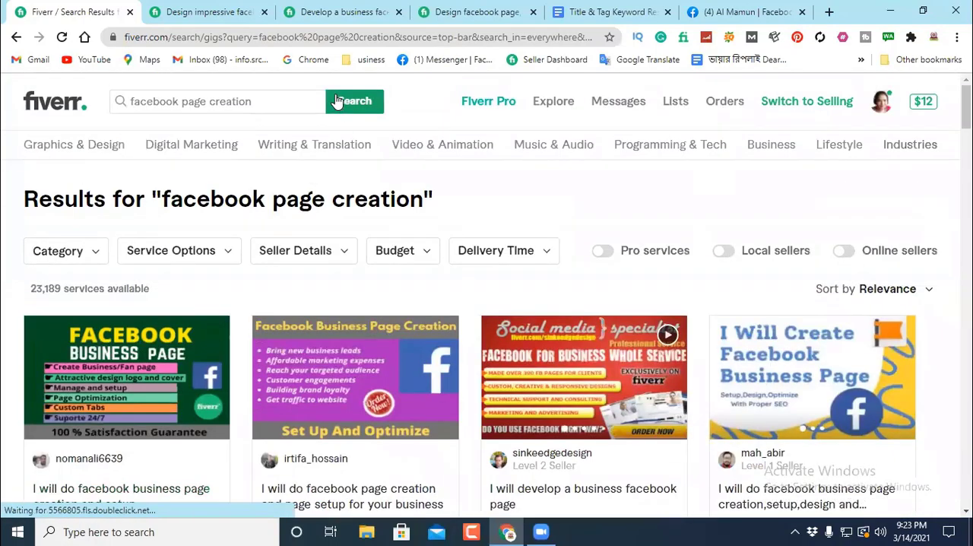
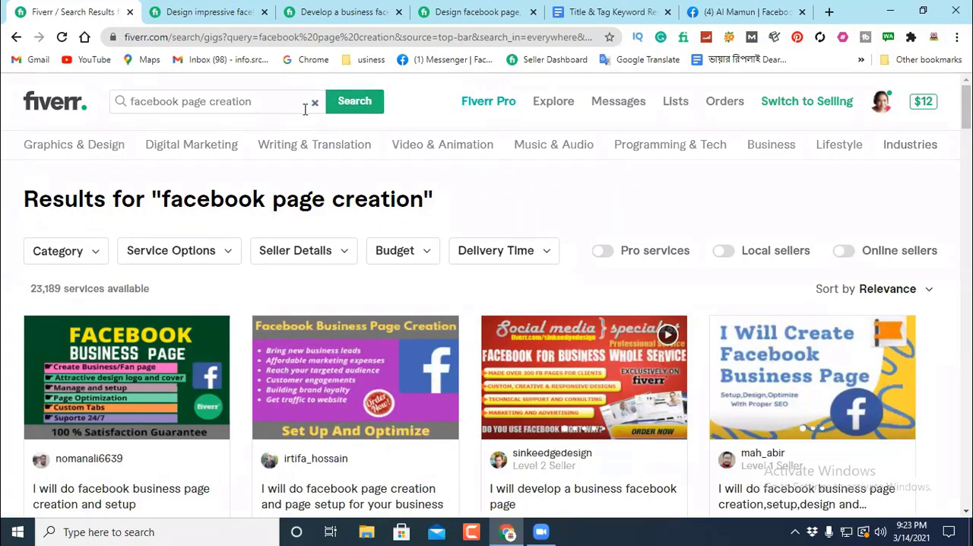
# Step: Rerun the "facebook page creation" search and open the gig "I will design impressive facebook business page creation" in a new tab
pyautogui.click(355, 102)
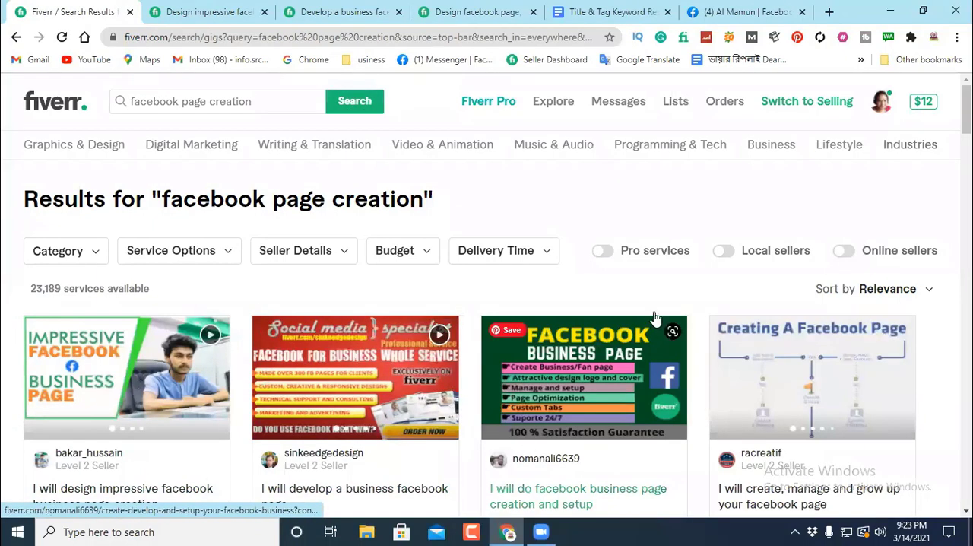
pyautogui.scroll(-3, 655, 318)
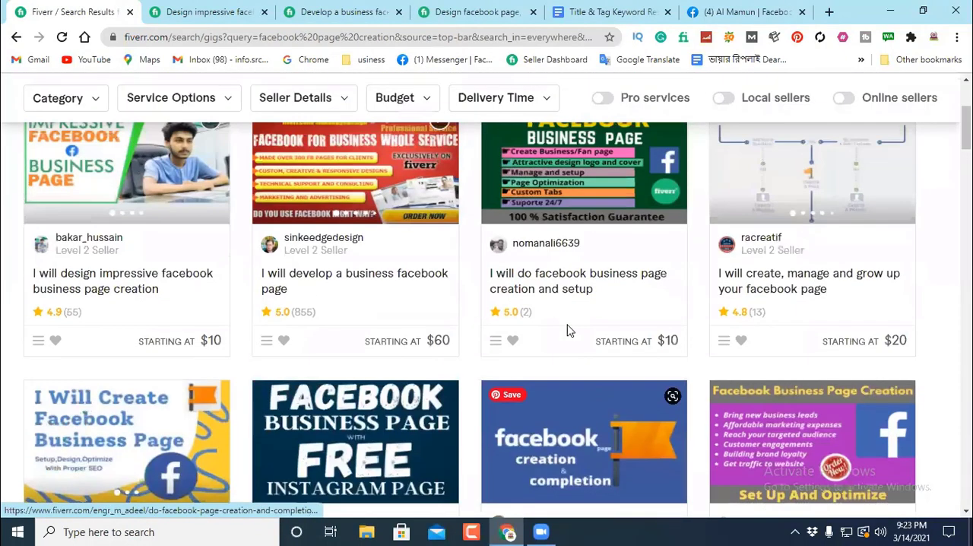
pyautogui.scroll(2, 162, 325)
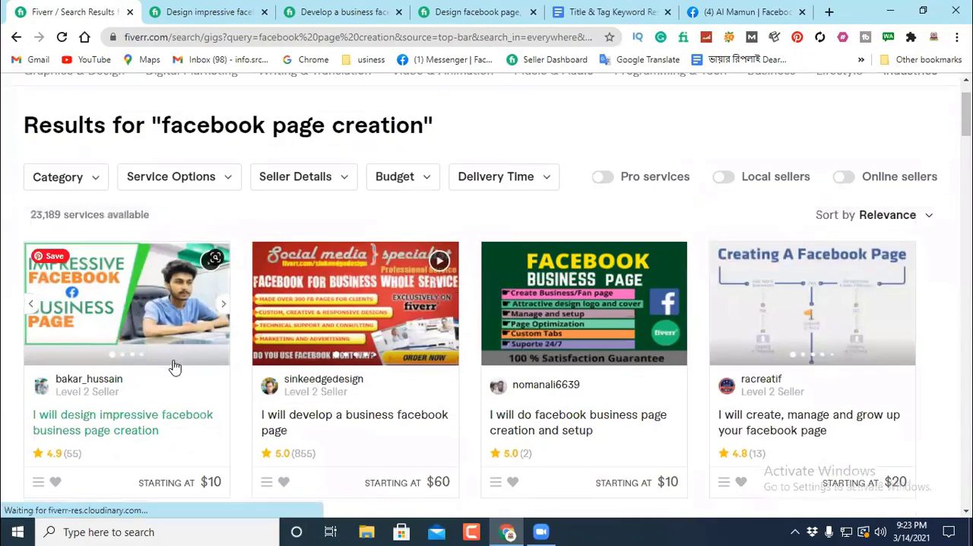
pyautogui.scroll(-2, 175, 367)
pyautogui.rightClick(114, 281)
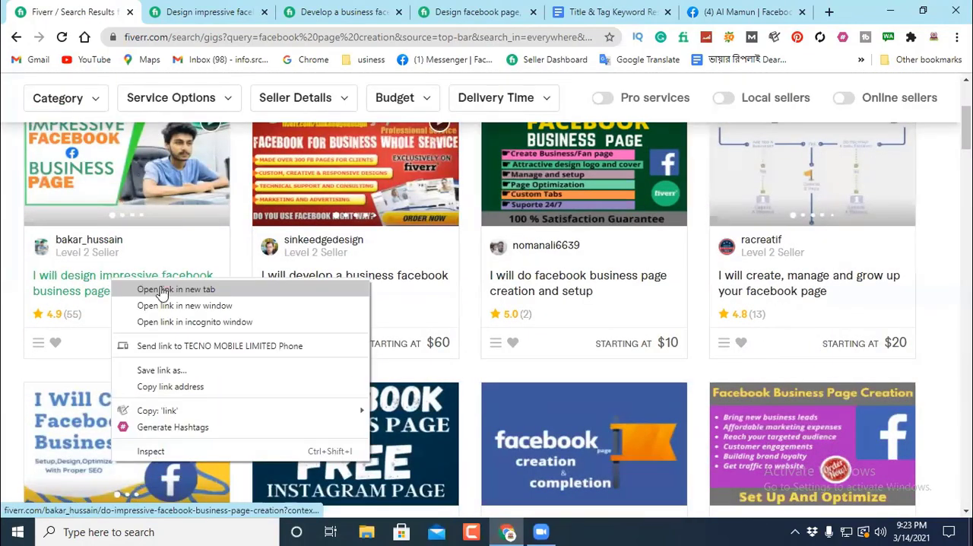
pyautogui.click(176, 289)
# Step: Close the gig whose title ends in "add fb cover photo,setup shop" and return to the title of the "I will develop a business facebook page" gig
pyautogui.click(280, 12)
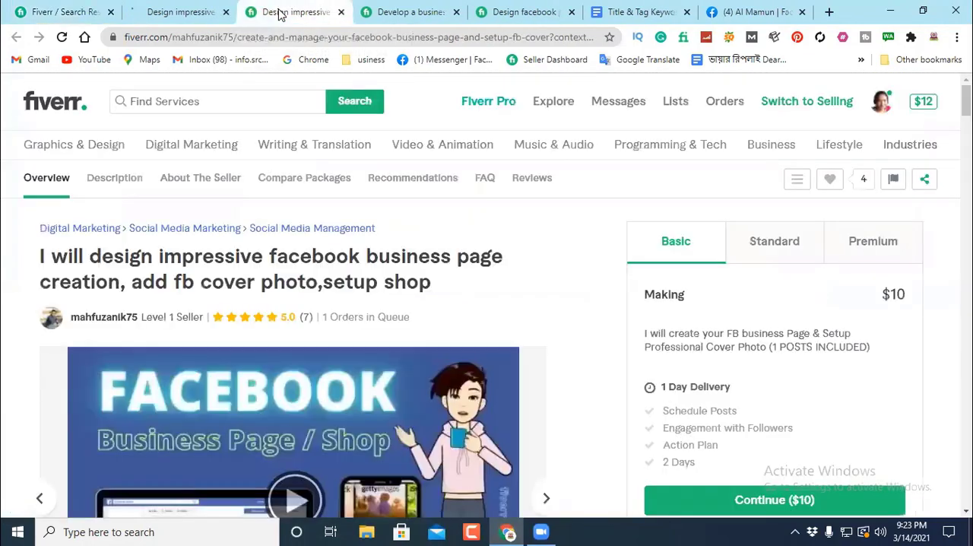
pyautogui.click(341, 13)
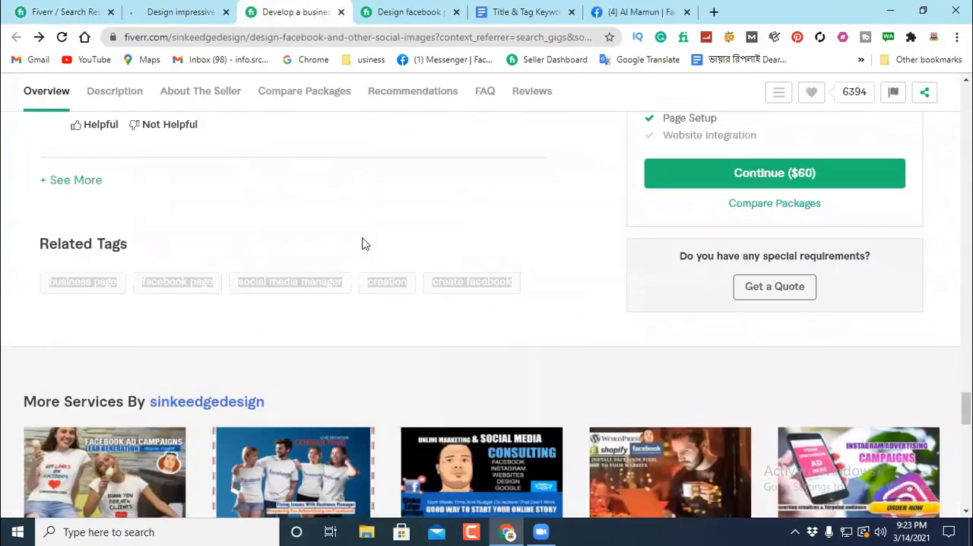
pyautogui.scroll(10, 373, 228)
pyautogui.scroll(15, 393, 205)
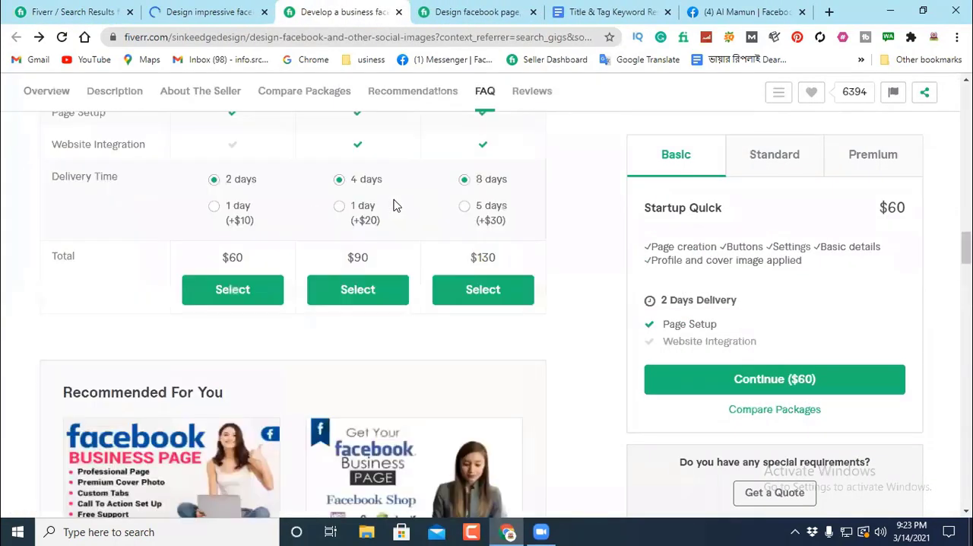
pyautogui.scroll(3, 393, 206)
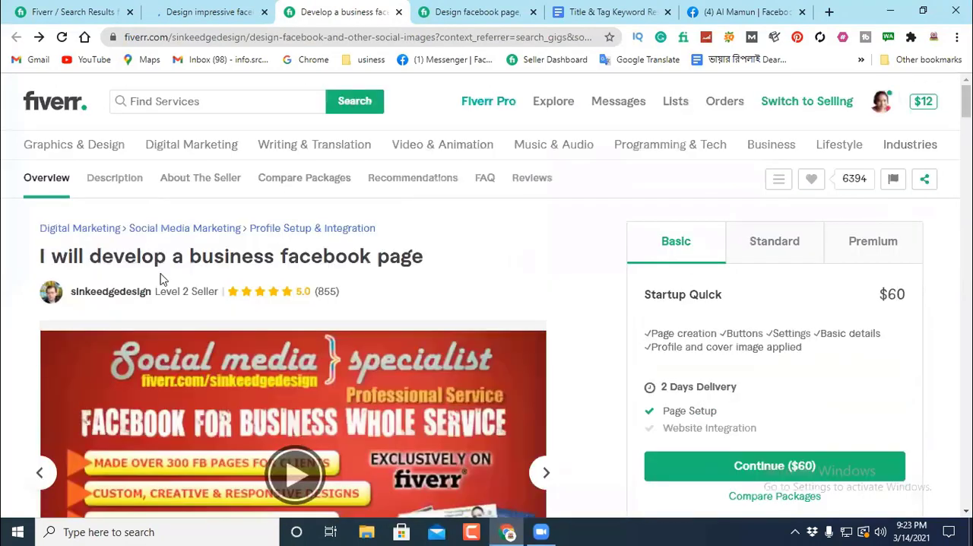
# Step: Copy the gig title "I will design facebook page, cover, profile picture, and fb ad" into the document below "Symbol", followed by a new line
pyautogui.click(468, 11)
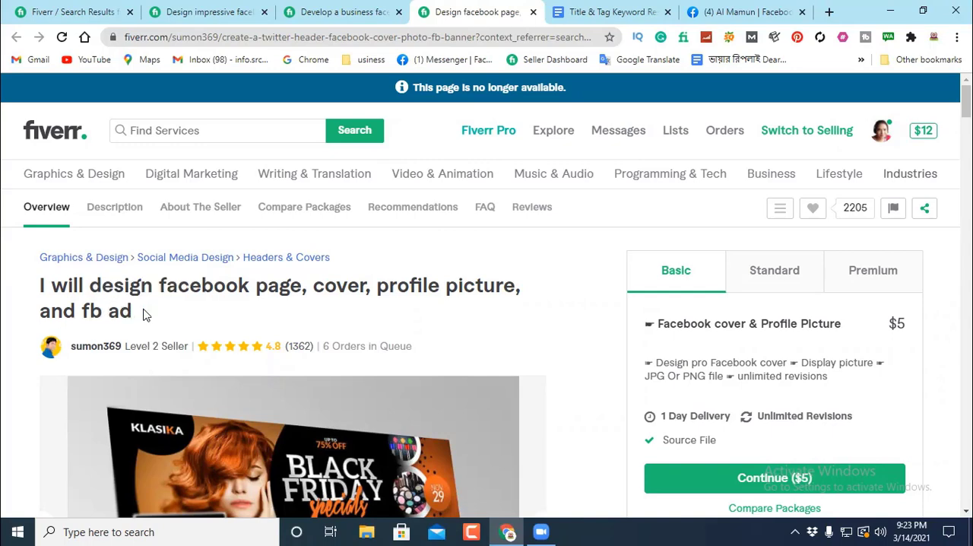
pyautogui.moveTo(146, 313); pyautogui.dragTo(12, 296)
pyautogui.rightClick(64, 286)
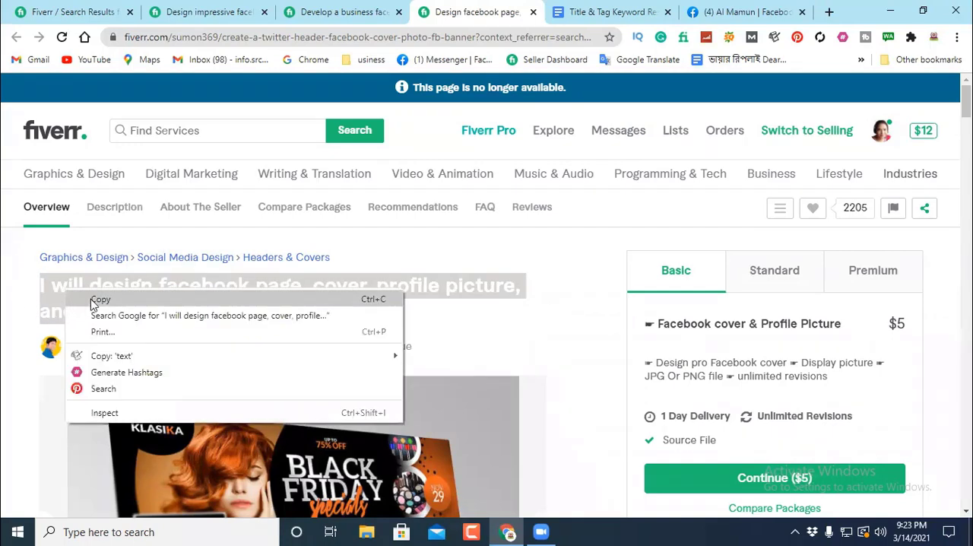
pyautogui.click(99, 299)
pyautogui.click(604, 15)
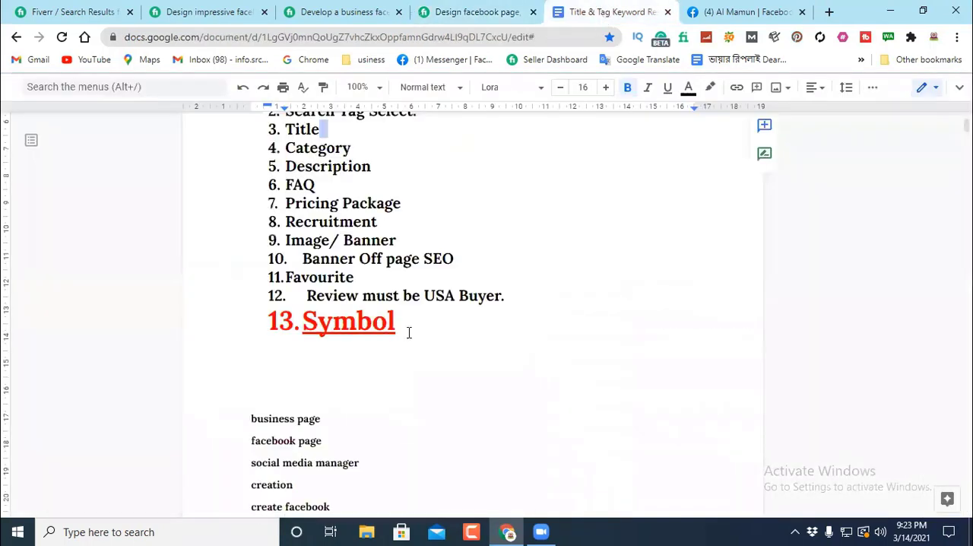
pyautogui.click(275, 371)
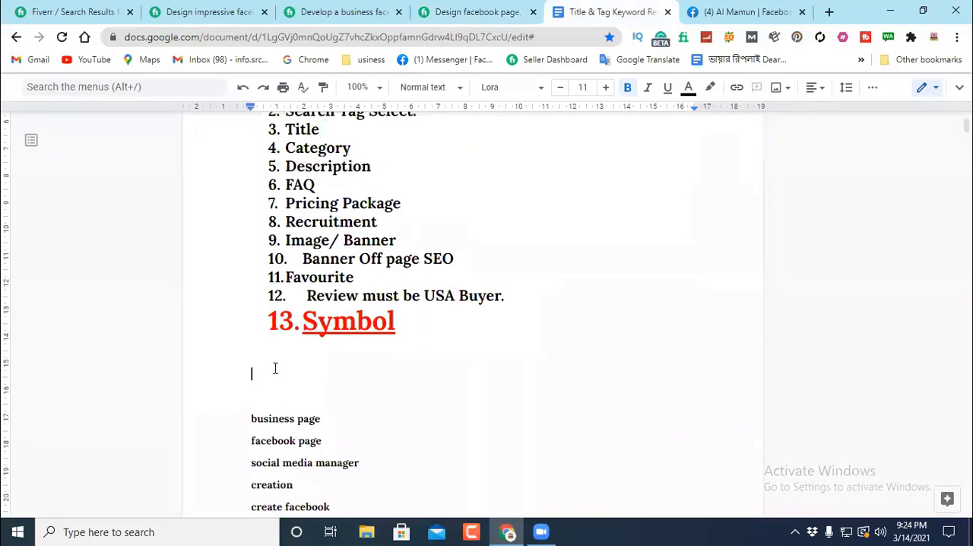
pyautogui.rightClick(275, 368)
pyautogui.click(319, 183)
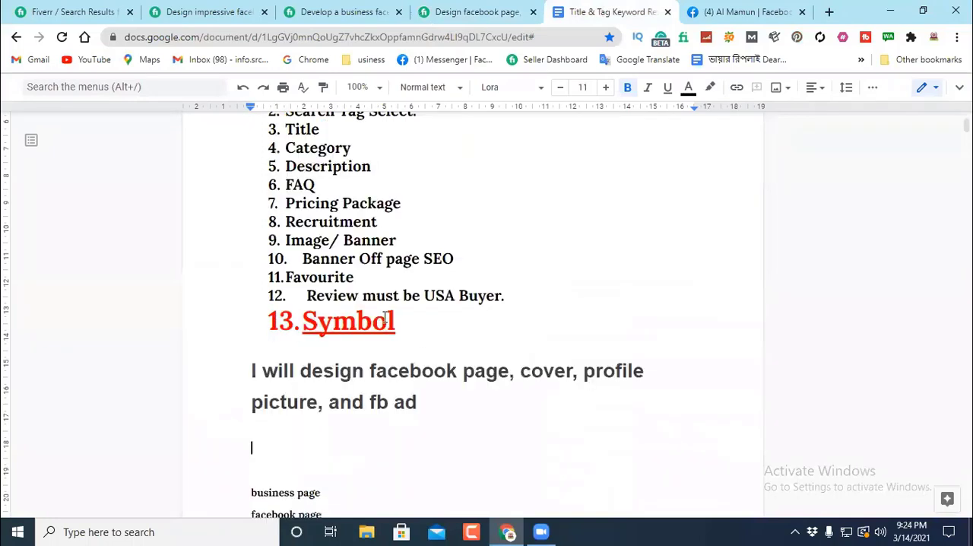
pyautogui.press('Return')
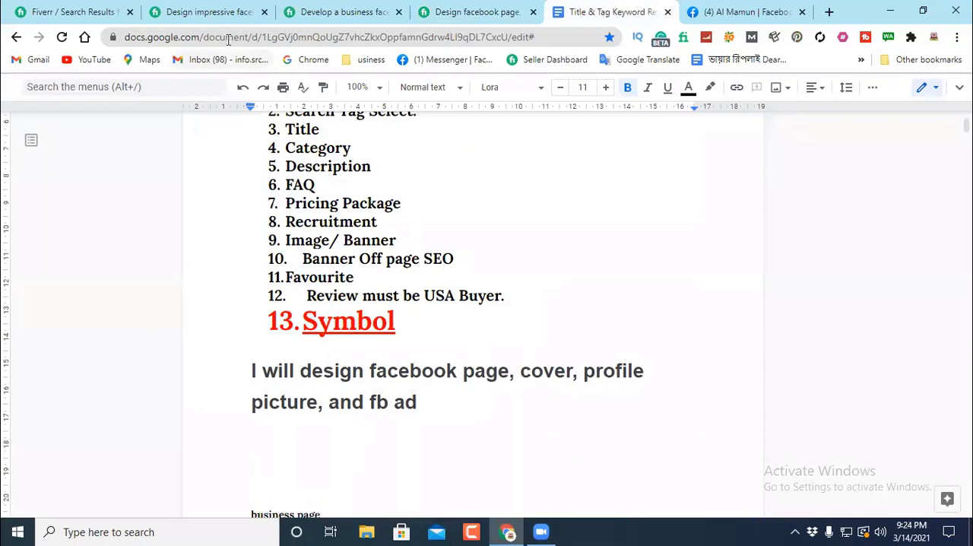
# Step: Copy the title "I will develop a business facebook page" from its gig and paste it under the first title in the document
pyautogui.click(76, 12)
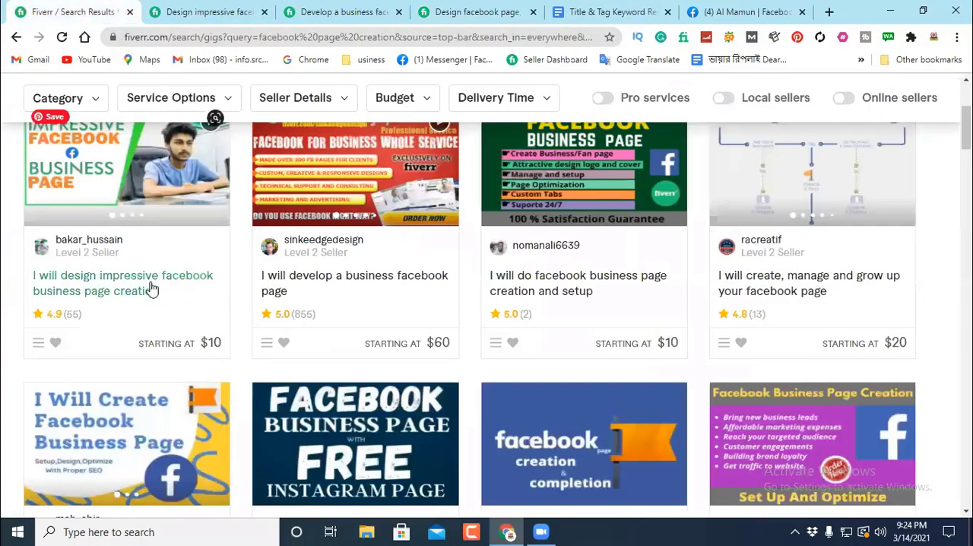
pyautogui.click(344, 14)
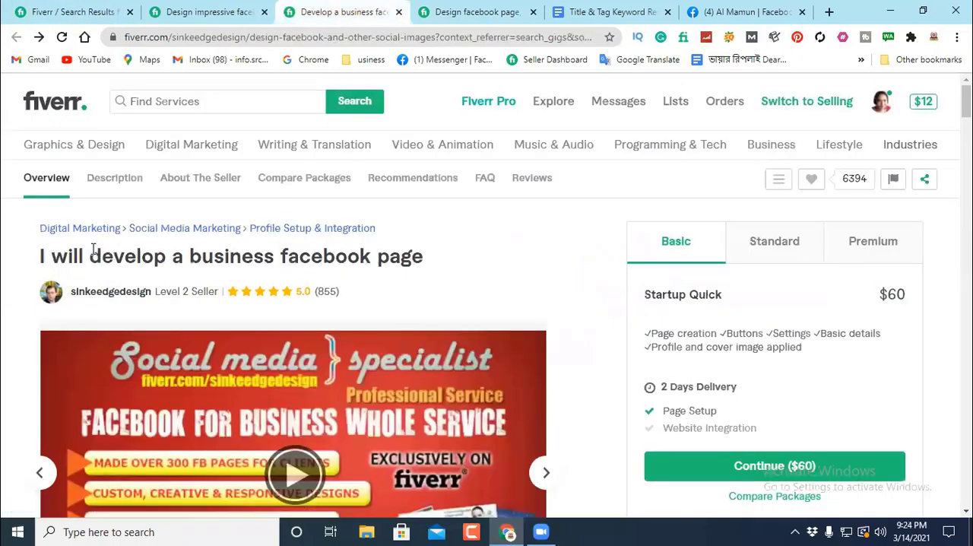
pyautogui.moveTo(424, 257); pyautogui.dragTo(30, 256)
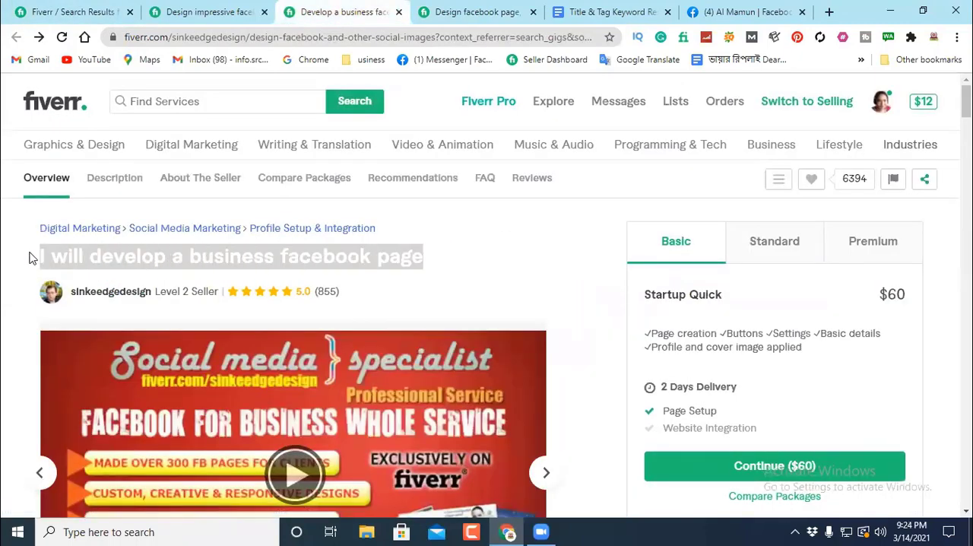
pyautogui.rightClick(122, 259)
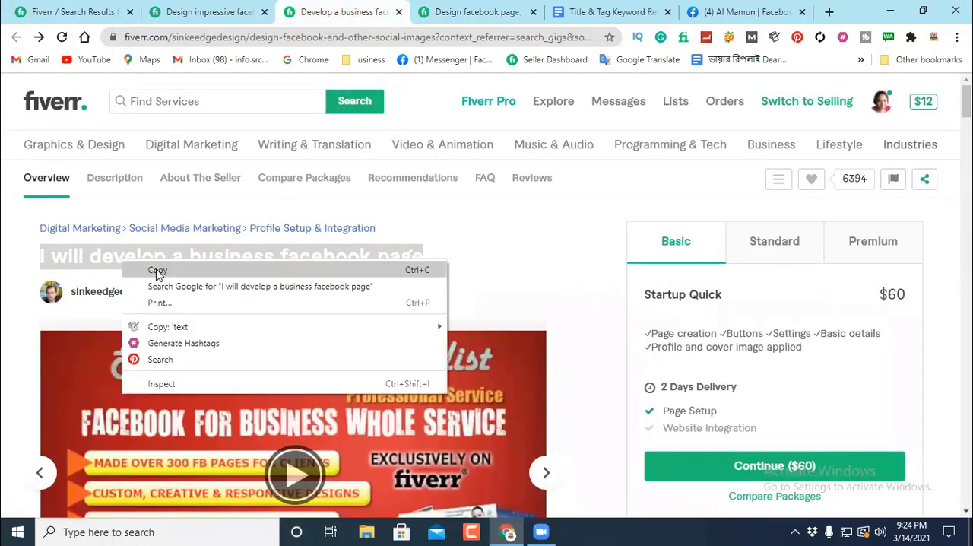
pyautogui.click(126, 270)
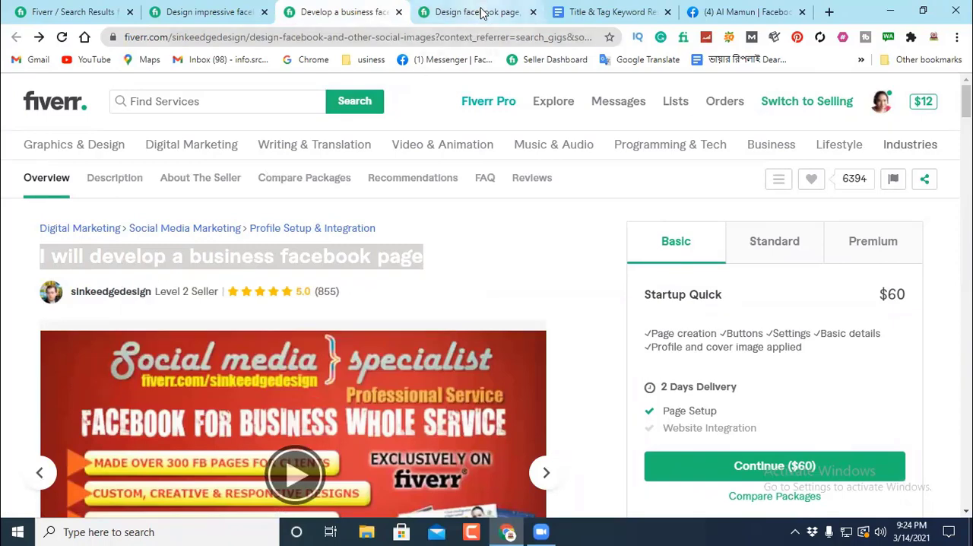
pyautogui.click(585, 12)
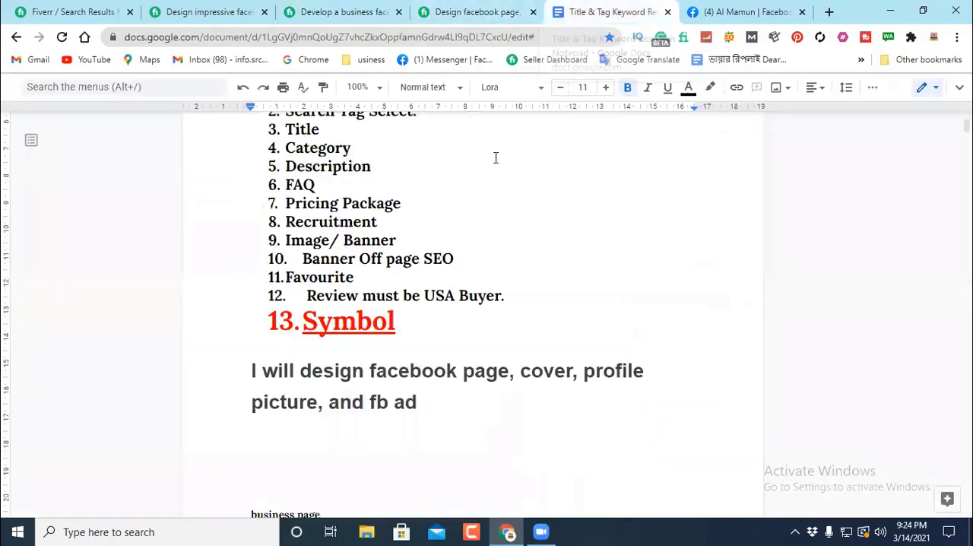
pyautogui.rightClick(269, 461)
pyautogui.click(297, 253)
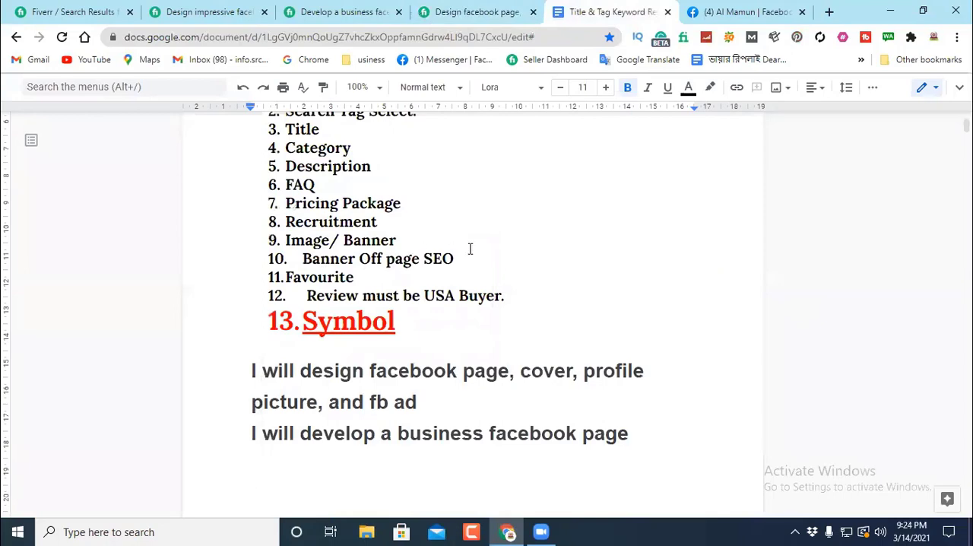
# Step: Copy the title "I will design impressive facebook business page creation" from its gig and paste it below the other two titles in the document
pyautogui.scroll(3, 470, 249)
pyautogui.click(185, 13)
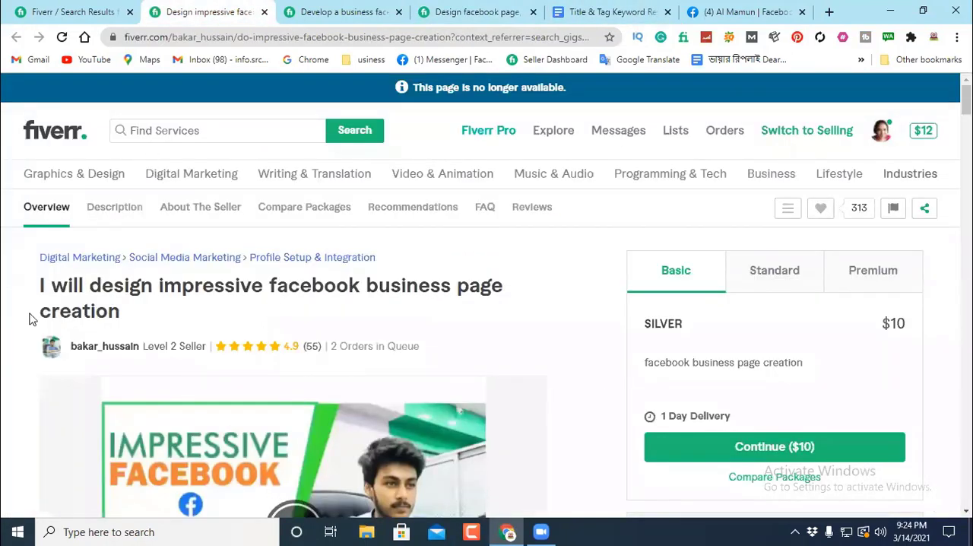
pyautogui.tripleClick(11, 295)
pyautogui.rightClick(68, 295)
pyautogui.click(104, 307)
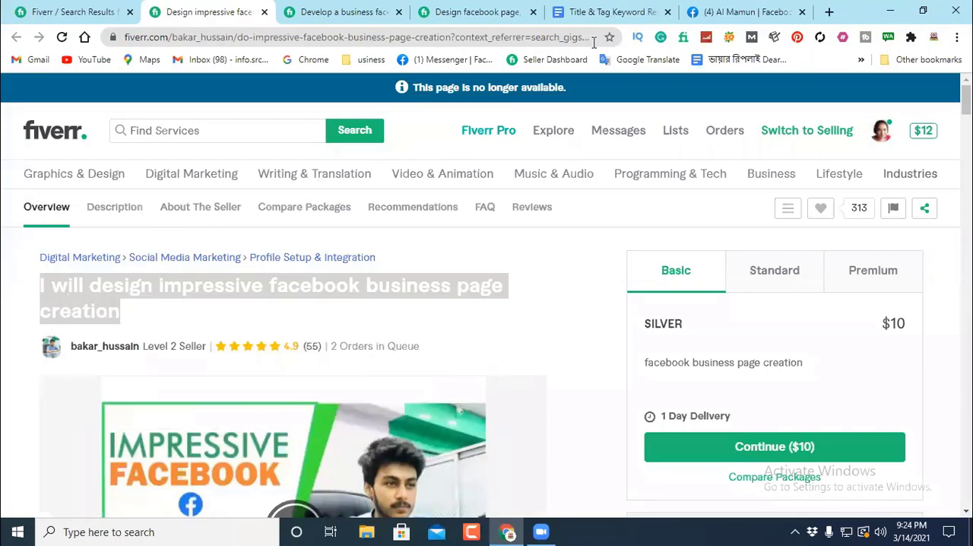
pyautogui.click(602, 13)
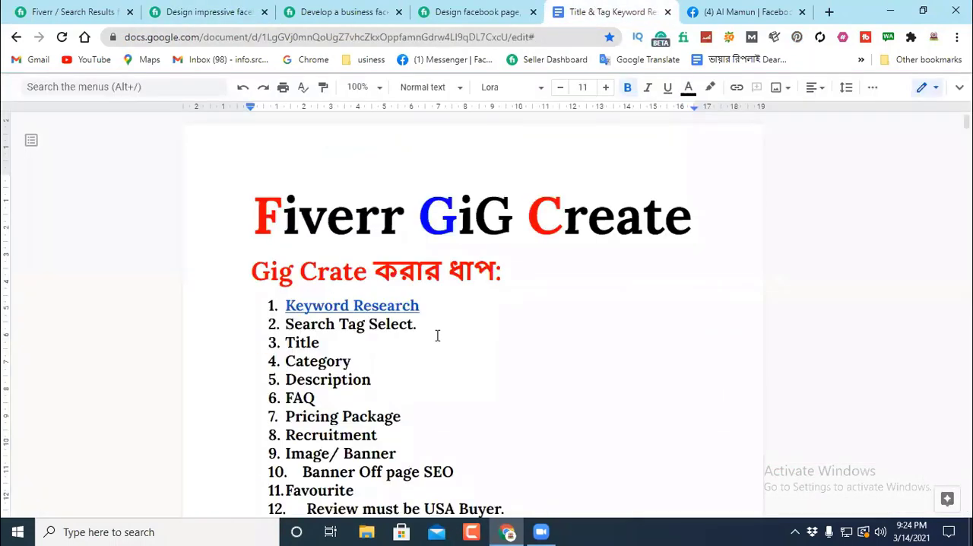
pyautogui.scroll(-4, 264, 416)
pyautogui.rightClick(257, 411)
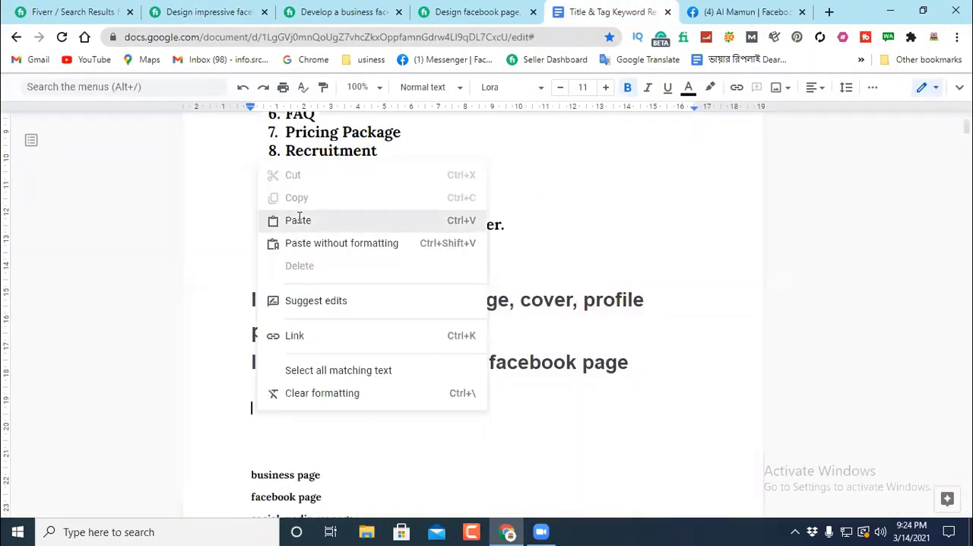
pyautogui.click(296, 220)
# Step: Change the three pasted gig titles from heading style to Normal text
pyautogui.moveTo(253, 300); pyautogui.dragTo(386, 441)
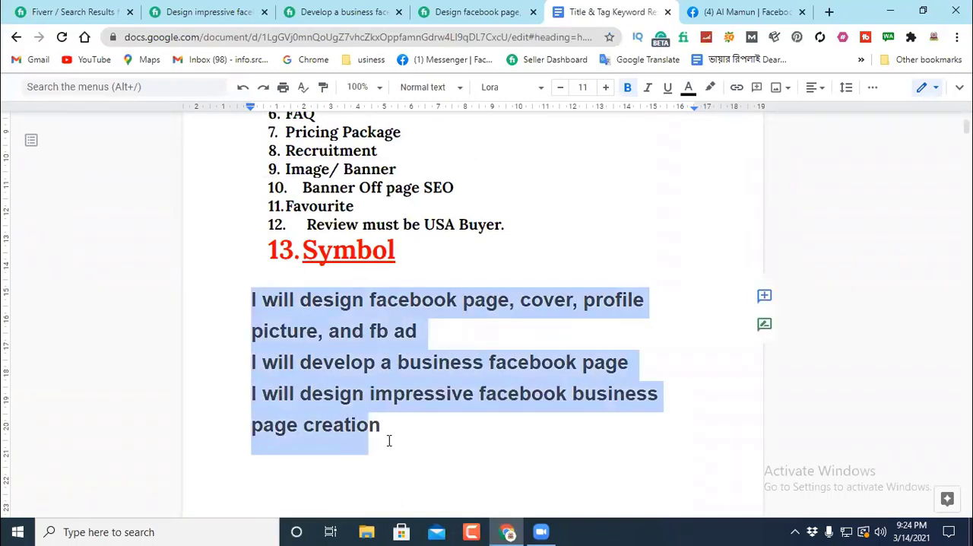
pyautogui.click(451, 89)
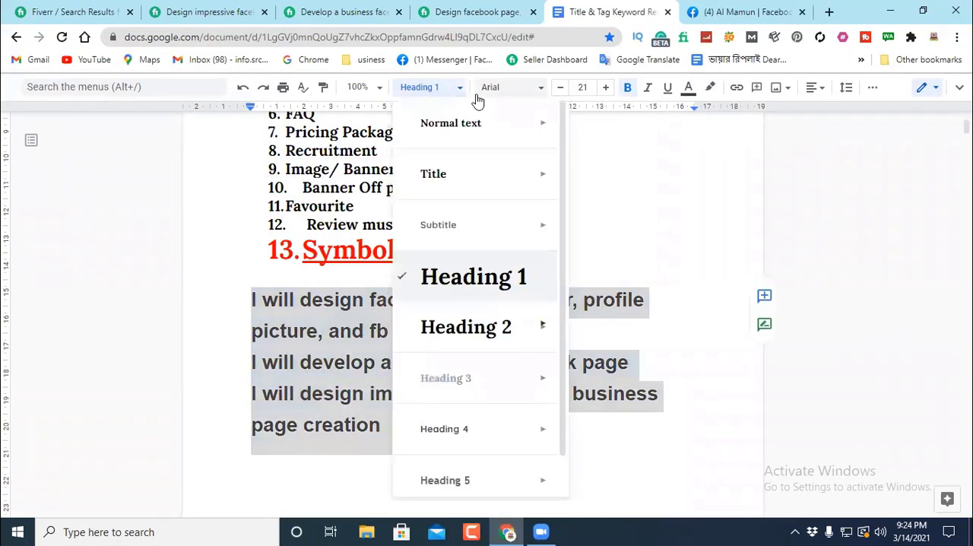
pyautogui.moveTo(523, 123)
pyautogui.click(647, 122)
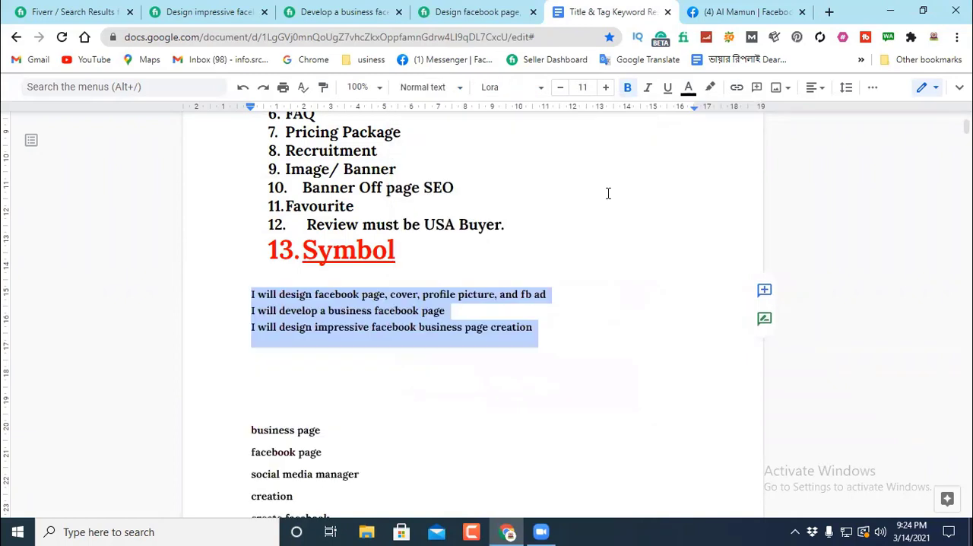
pyautogui.click(586, 352)
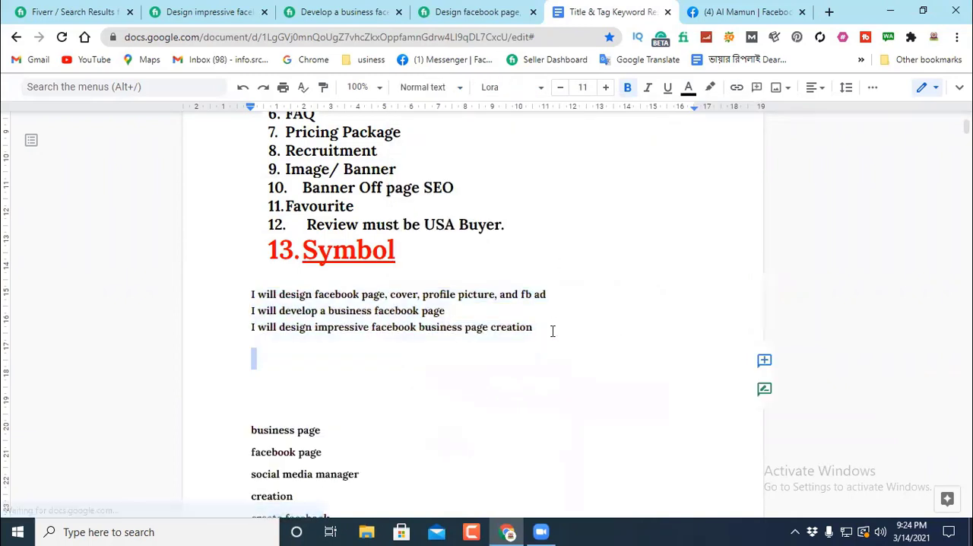
# Step: Insert a blank line before the second and the third gig title to space the titles apart
pyautogui.click(249, 311)
pyautogui.press('Return')
pyautogui.click(240, 341)
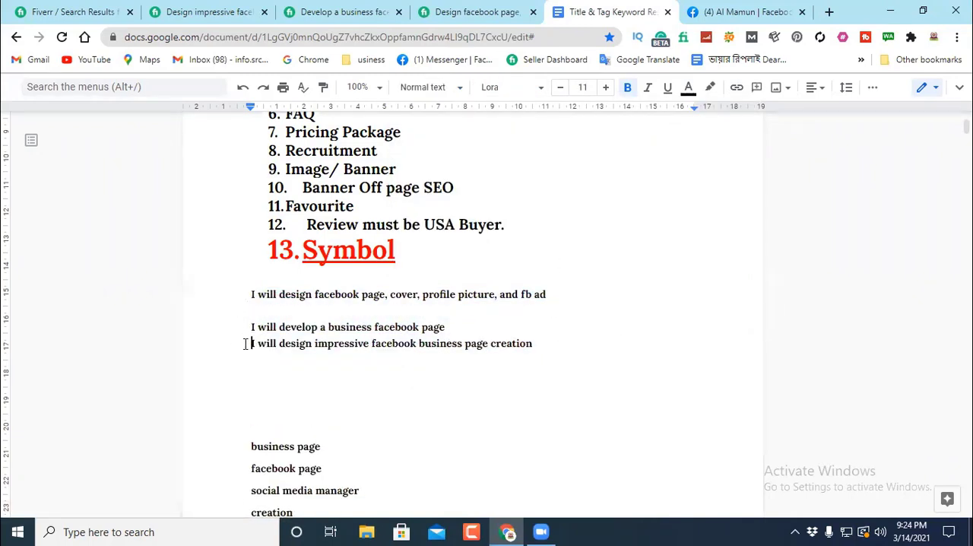
pyautogui.press('Return')
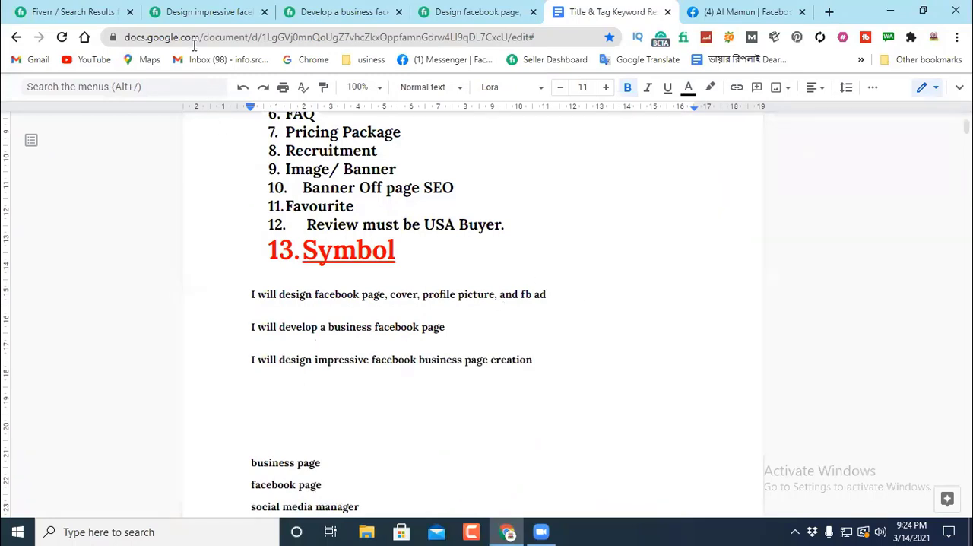
# Step: Review the title of the impressive business page gig and highlight the title "I will develop a business facebook page" on its gig page
pyautogui.click(197, 12)
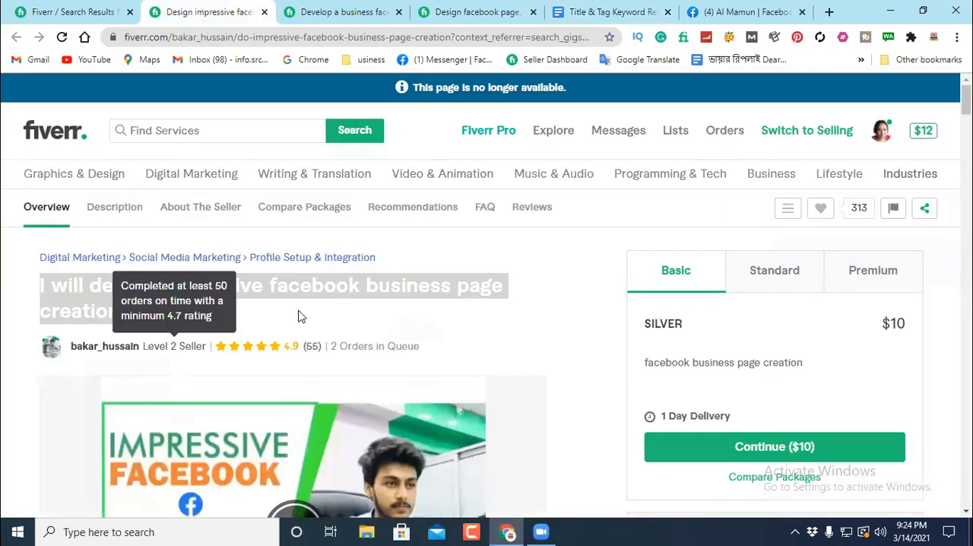
pyautogui.click(357, 11)
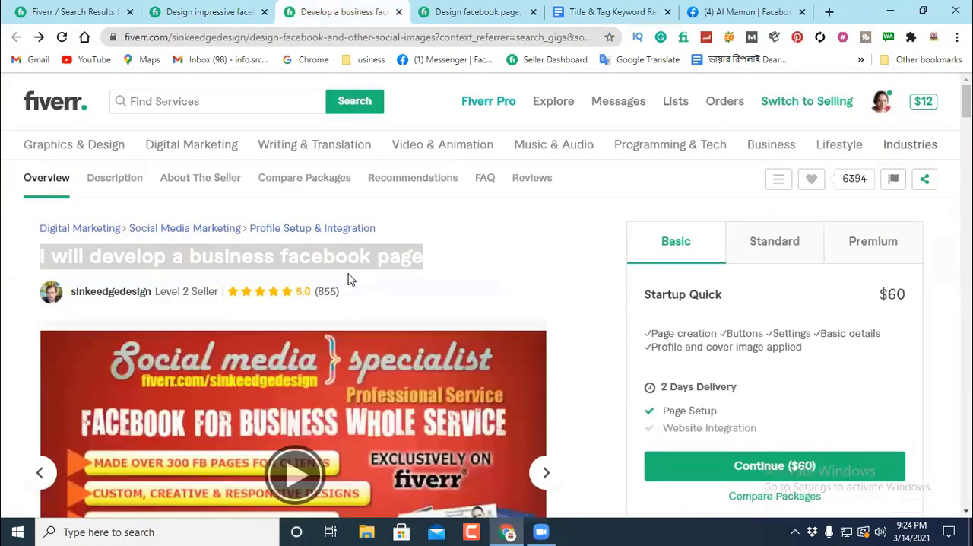
pyautogui.click(353, 297)
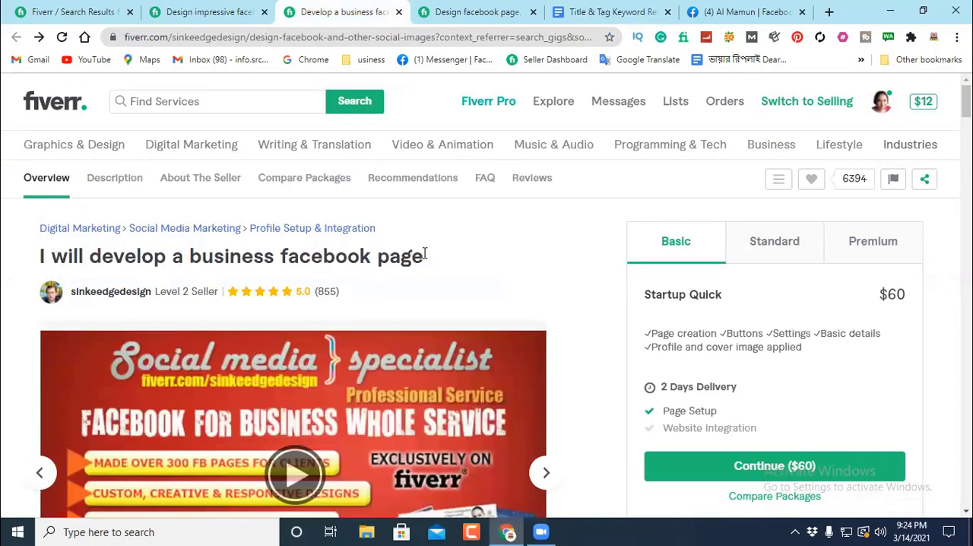
pyautogui.moveTo(443, 262); pyautogui.dragTo(42, 270)
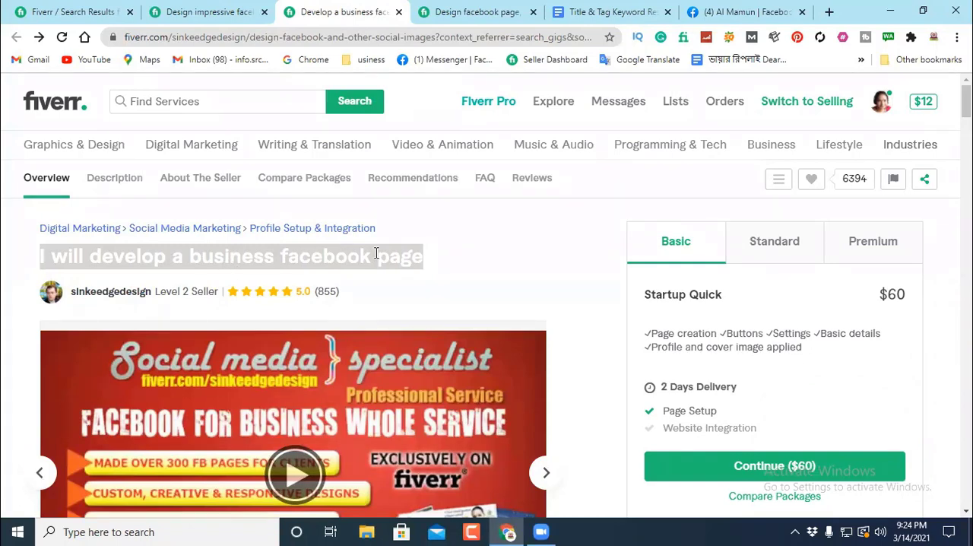
# Step: Examine the business facebook page gig's title and the phrase "business page creation" in the impressive facebook page gig's title
pyautogui.click(479, 257)
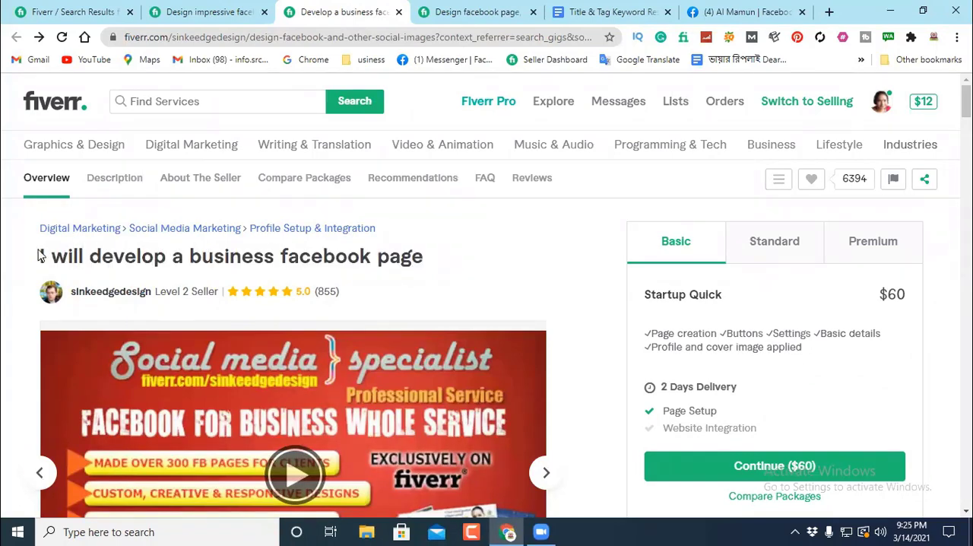
pyautogui.moveTo(40, 257); pyautogui.dragTo(478, 264)
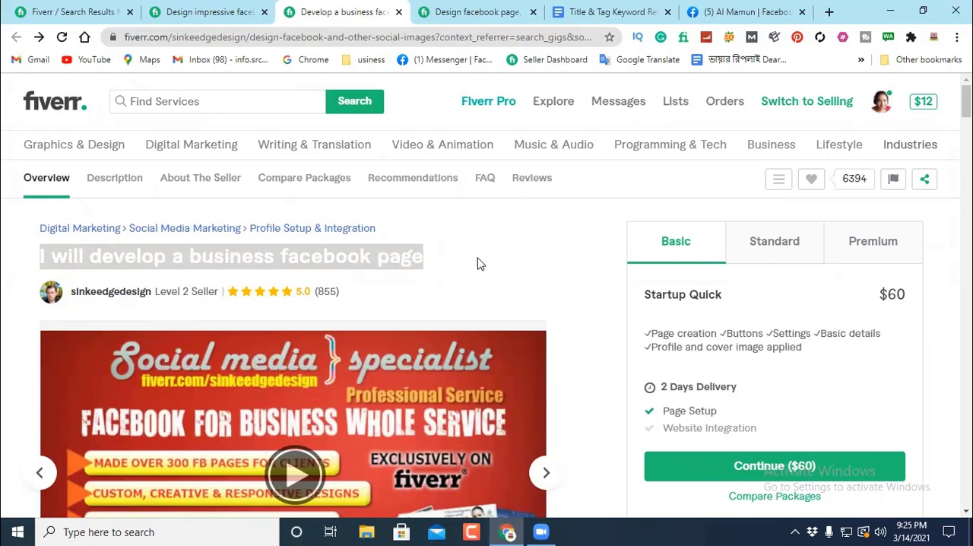
pyautogui.click(423, 293)
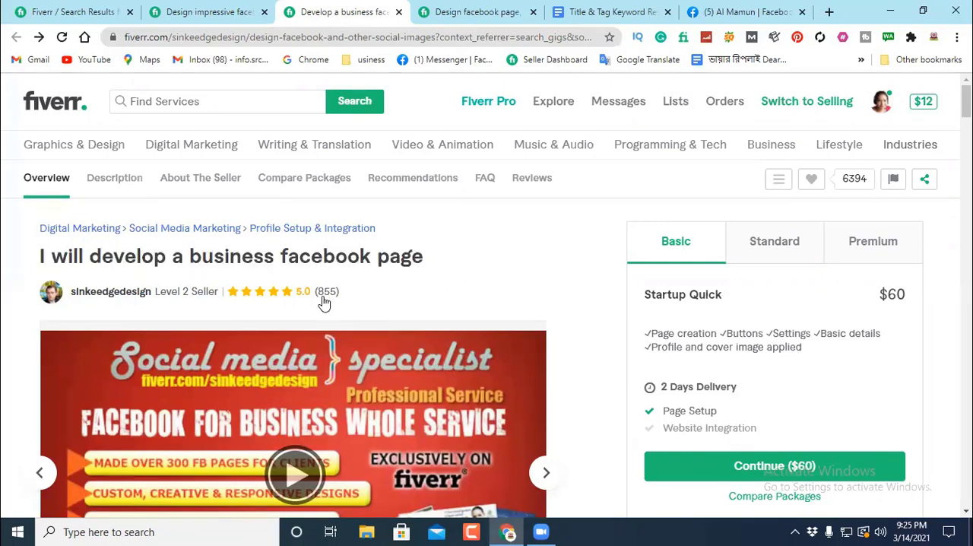
pyautogui.click(197, 12)
pyautogui.moveTo(156, 314); pyautogui.dragTo(22, 294)
pyautogui.click(108, 295)
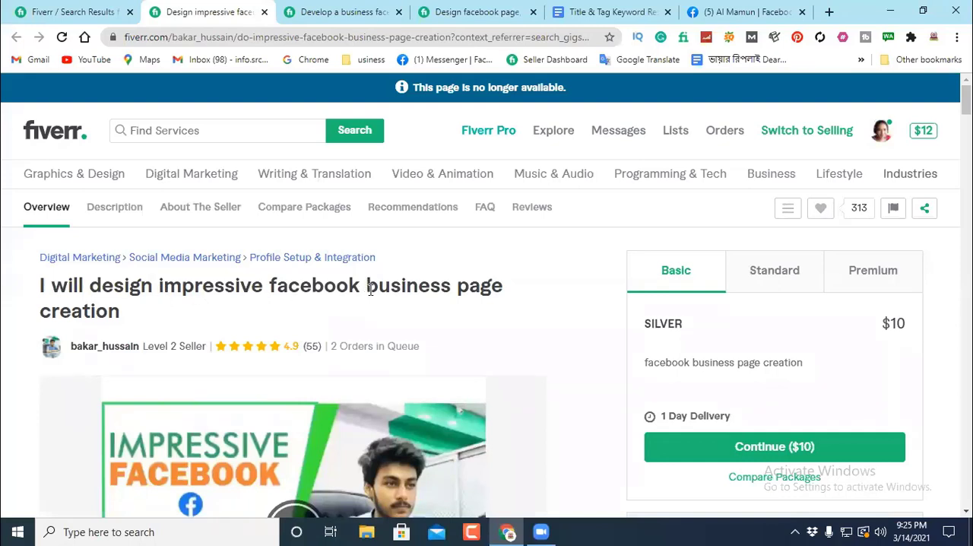
pyautogui.moveTo(368, 290); pyautogui.dragTo(393, 311)
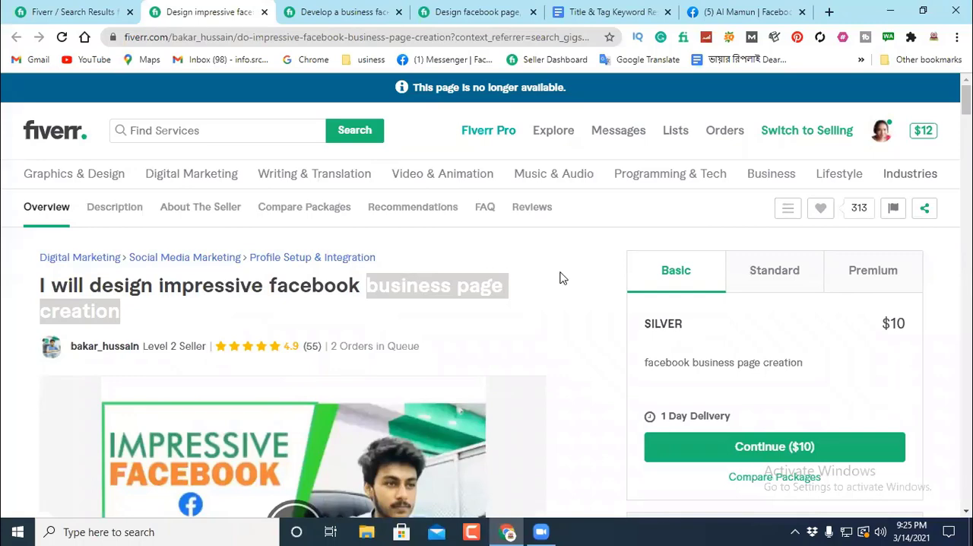
pyautogui.click(517, 289)
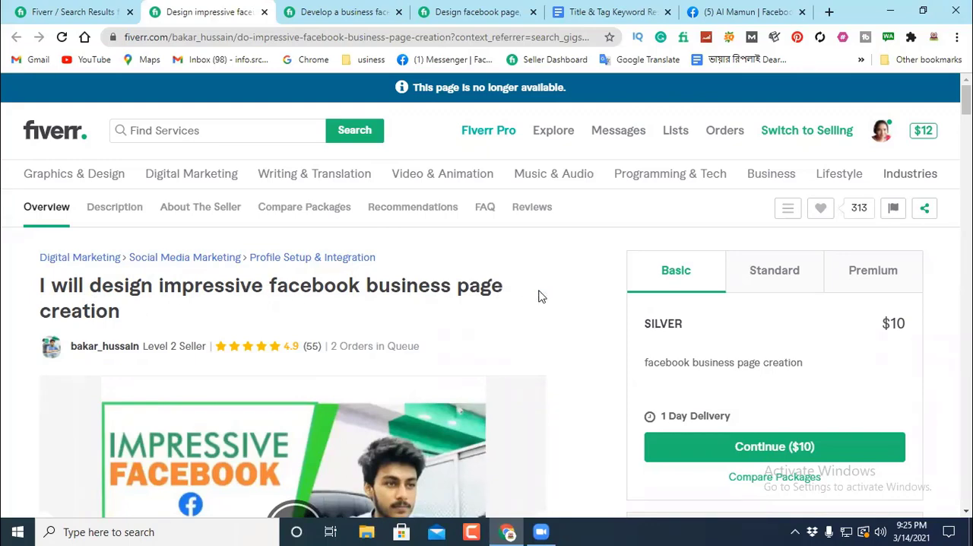
pyautogui.moveTo(368, 282); pyautogui.dragTo(147, 323)
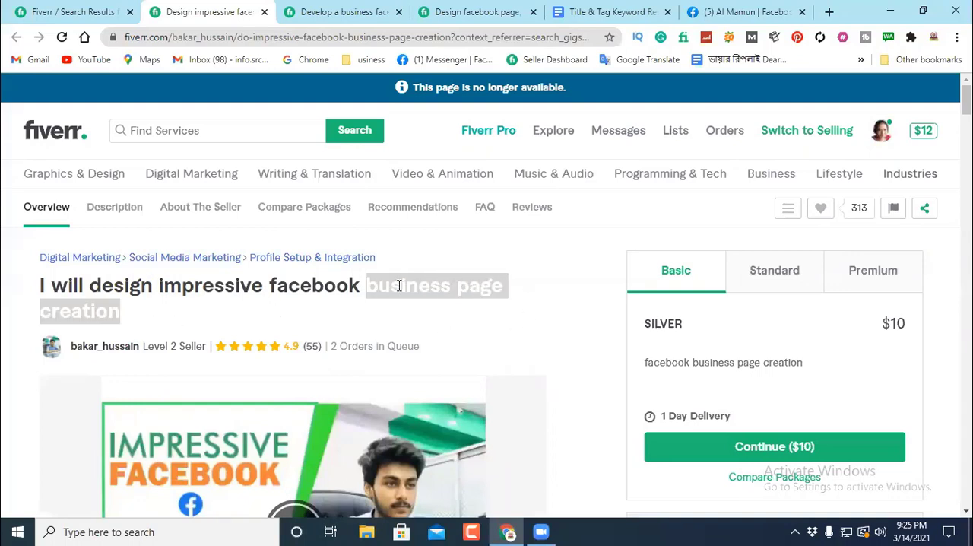
pyautogui.click(532, 289)
pyautogui.moveTo(367, 285); pyautogui.dragTo(502, 289)
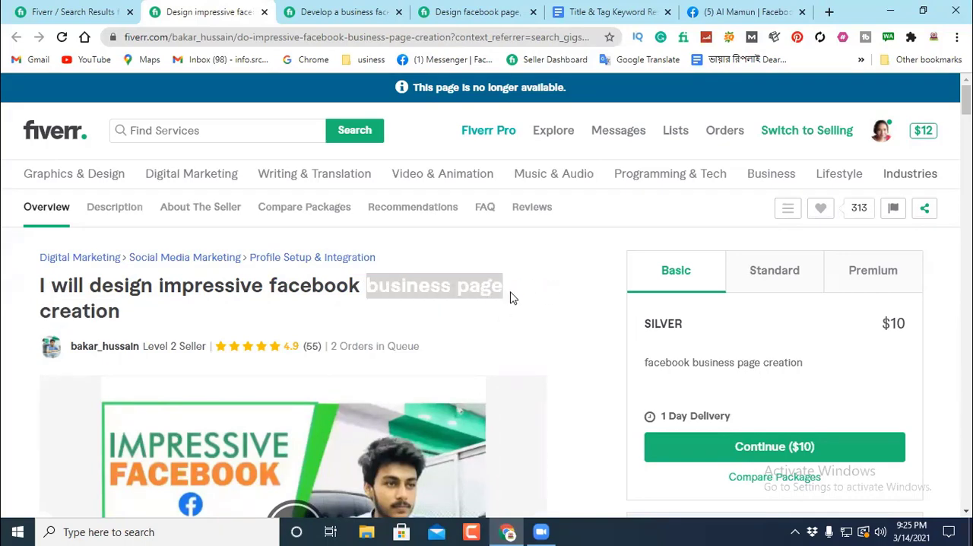
pyautogui.click(544, 298)
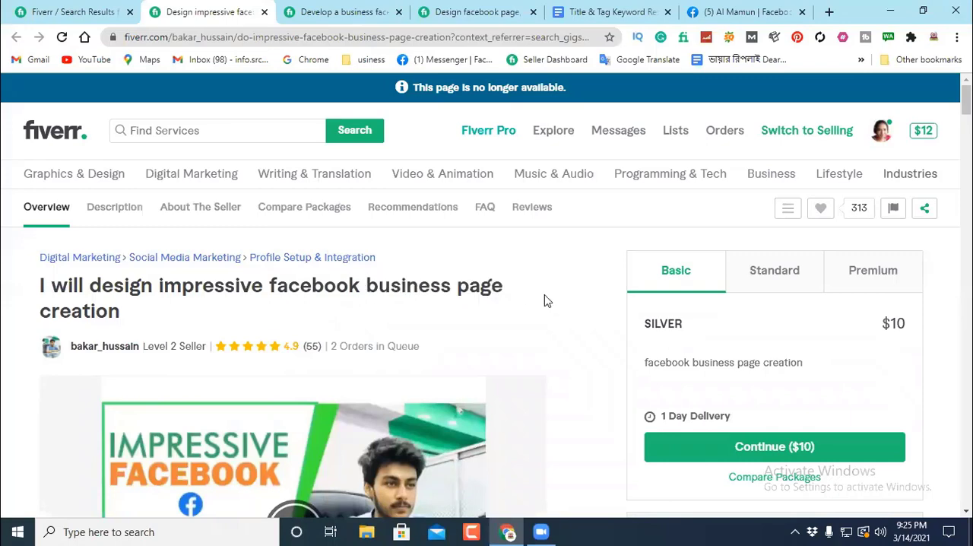
# Step: Start a fourth title in the document, spaced below the third, by pasting "I will design" copied from the first title
pyautogui.click(597, 12)
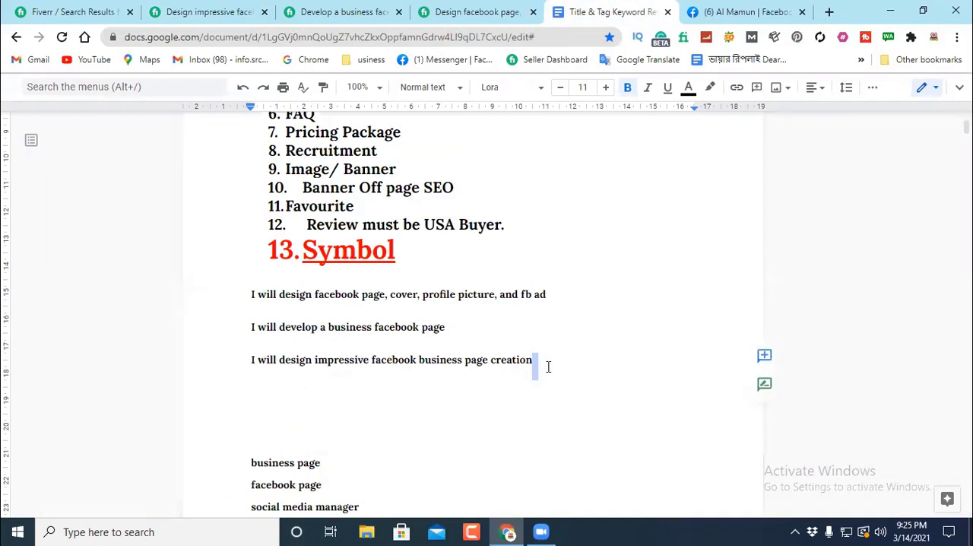
pyautogui.press('Return')
pyautogui.press('Return')
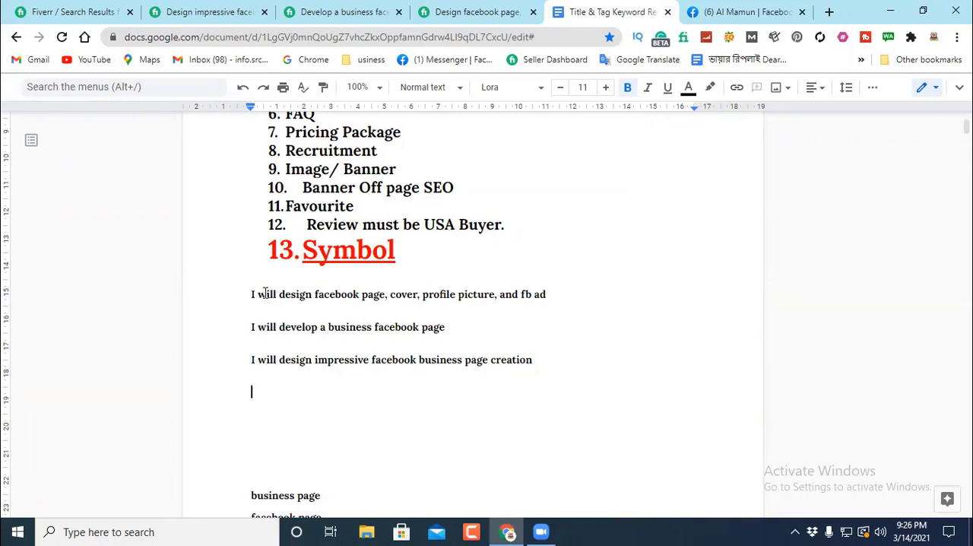
pyautogui.moveTo(311, 296); pyautogui.dragTo(251, 296)
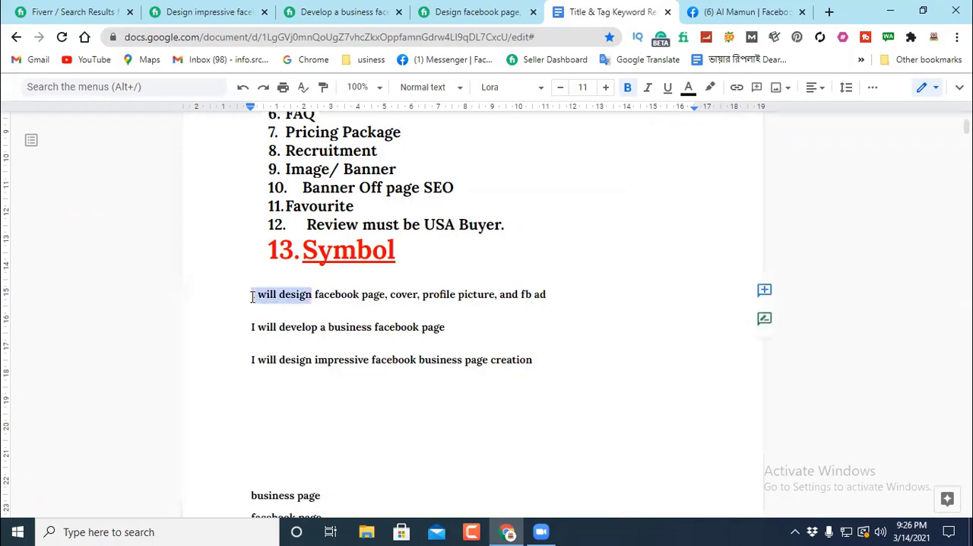
pyautogui.rightClick(274, 295)
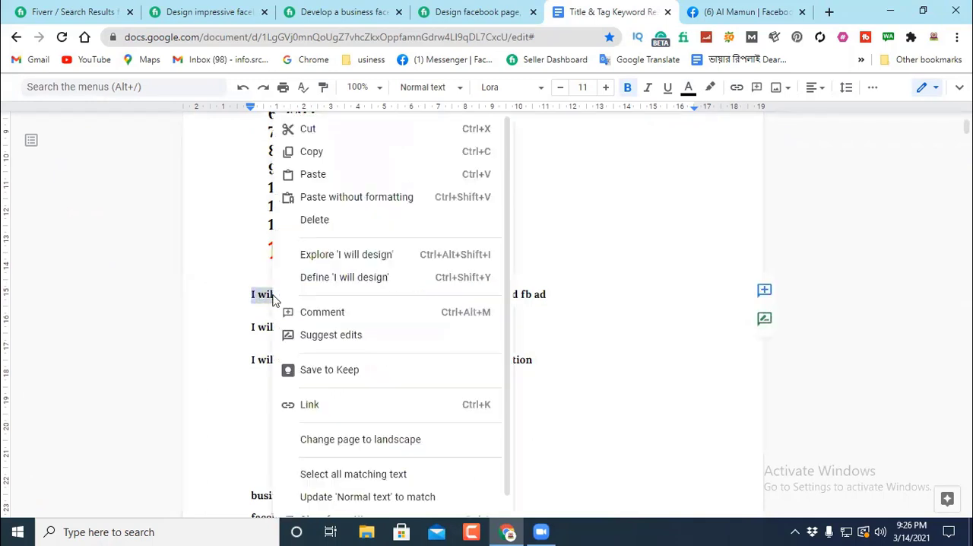
pyautogui.click(315, 153)
pyautogui.scroll(-1, 252, 329)
pyautogui.click(254, 320)
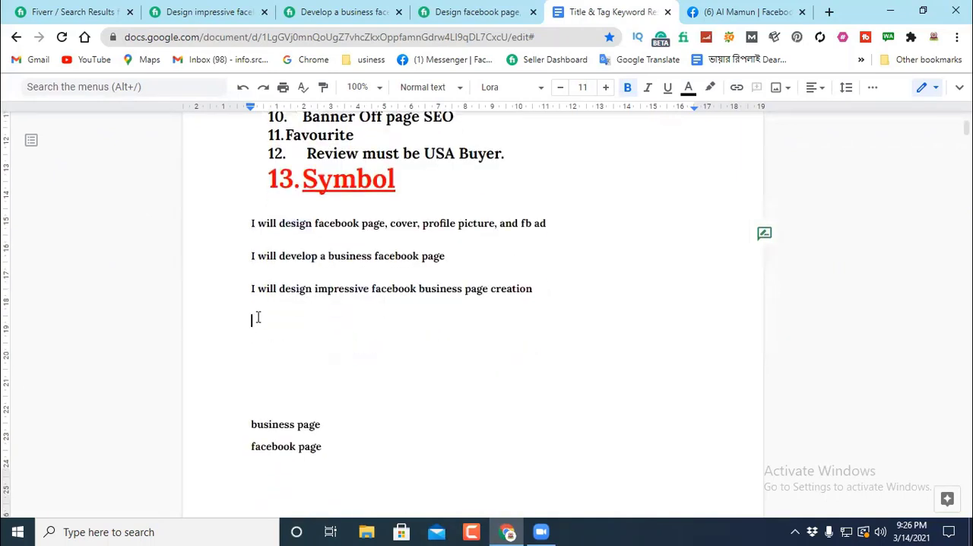
pyautogui.rightClick(258, 323)
pyautogui.click(299, 305)
# Step: Continue the fourth title with the words "and optimize a eye-catching"
pyautogui.write('and')
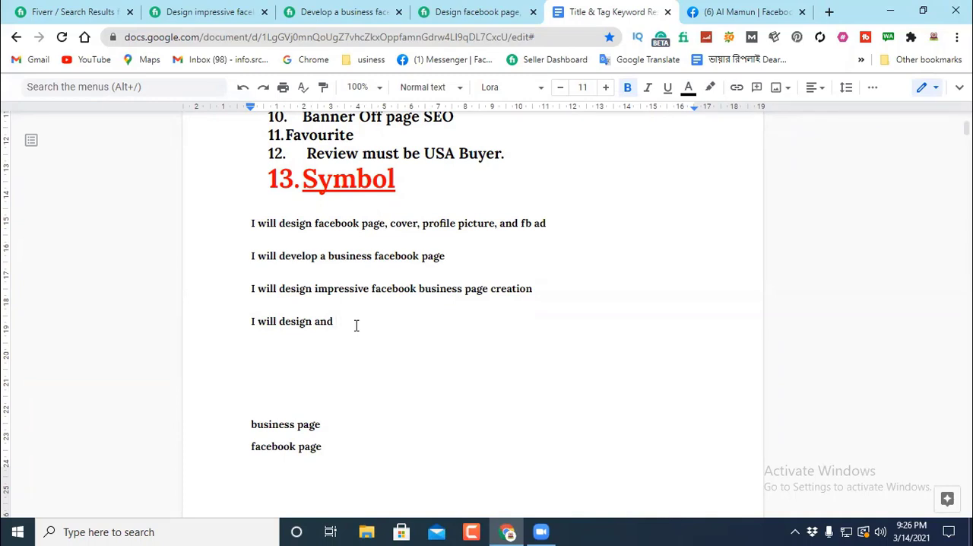
pyautogui.write('optimiz')
pyautogui.write('e a eye-catching')
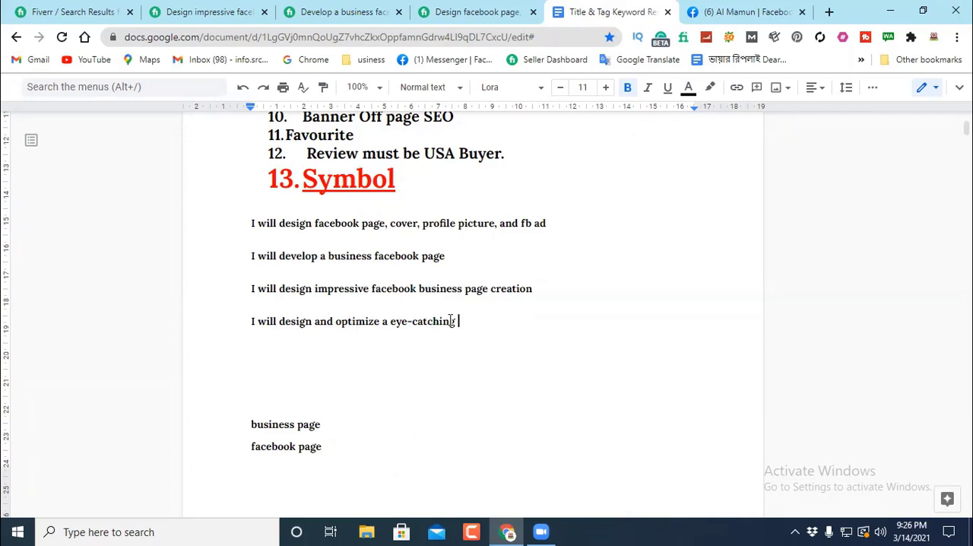
# Step: Append "facebook business page creation" copied from the third title to the fourth, and remove the word "business" from the pasted phrase
pyautogui.moveTo(533, 289); pyautogui.dragTo(371, 291)
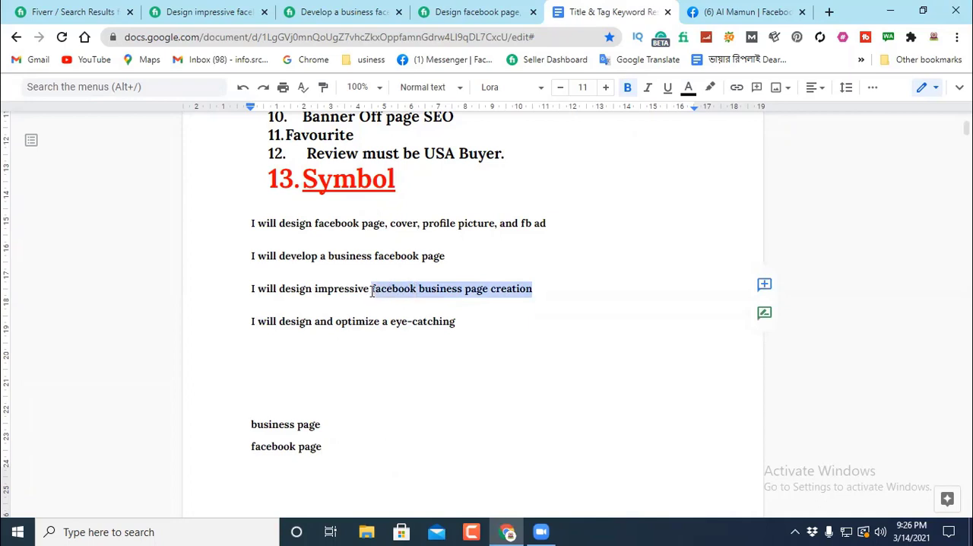
pyautogui.rightClick(434, 288)
pyautogui.click(474, 151)
pyautogui.click(462, 323)
pyautogui.rightClick(476, 322)
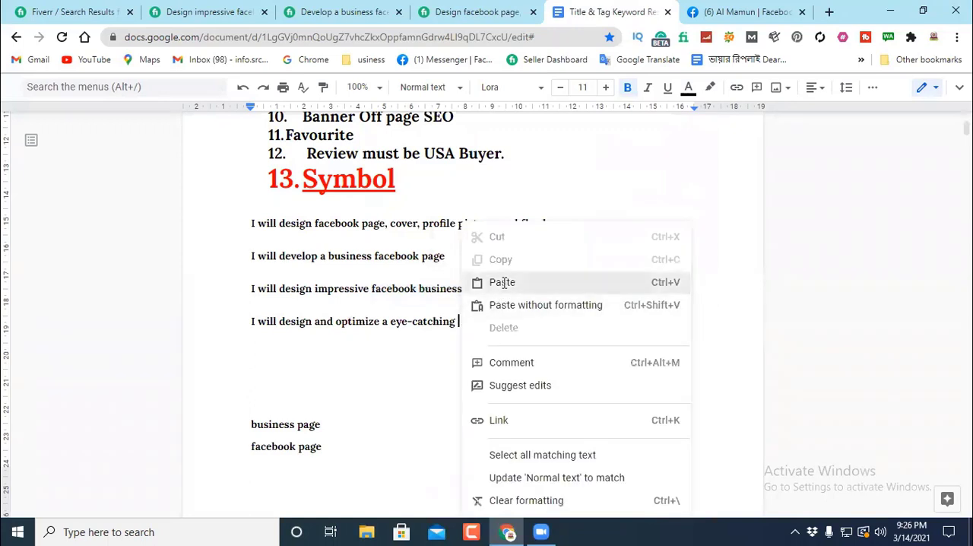
pyautogui.click(500, 282)
pyautogui.moveTo(505, 321); pyautogui.dragTo(548, 325)
pyautogui.press('BackSpace')
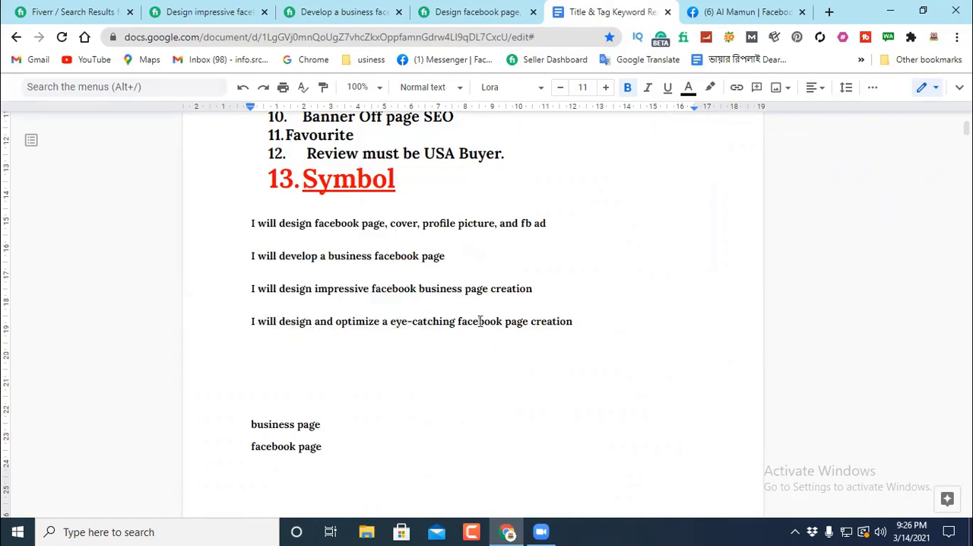
# Step: End the fourth title with "for a business"
pyautogui.click(575, 322)
pyautogui.write('for a business')
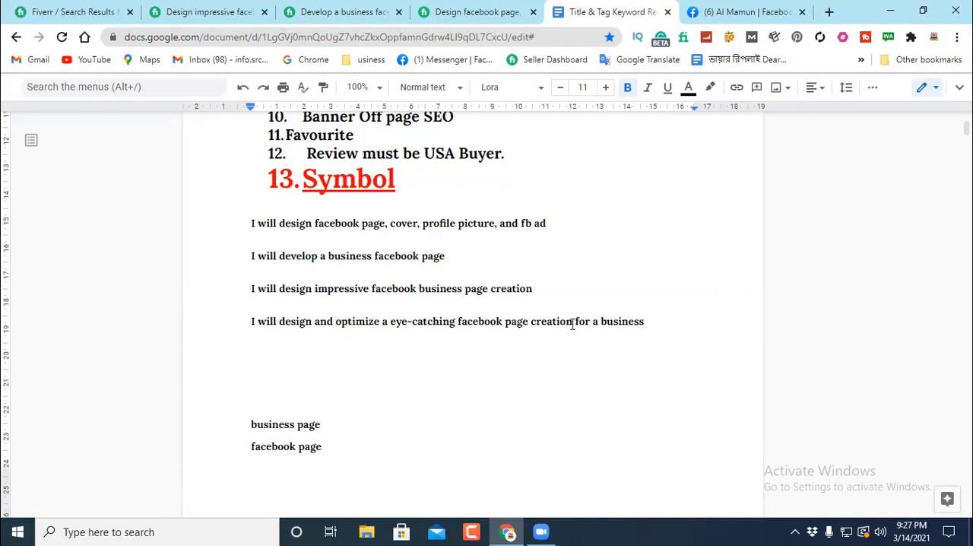
# Step: Highlight "facebook page creation" in the fourth title and delete its closing phrase "for a business"
pyautogui.moveTo(572, 322); pyautogui.dragTo(456, 322)
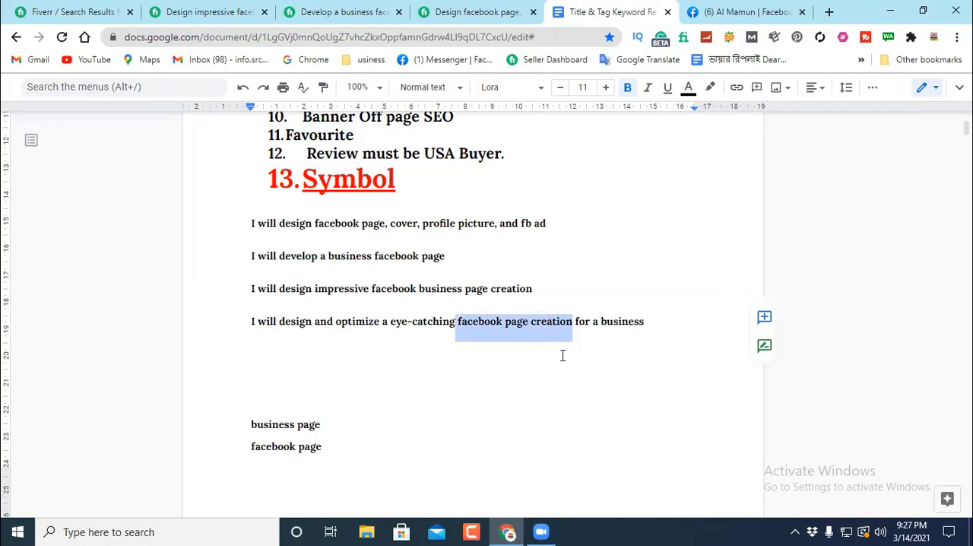
pyautogui.click(619, 354)
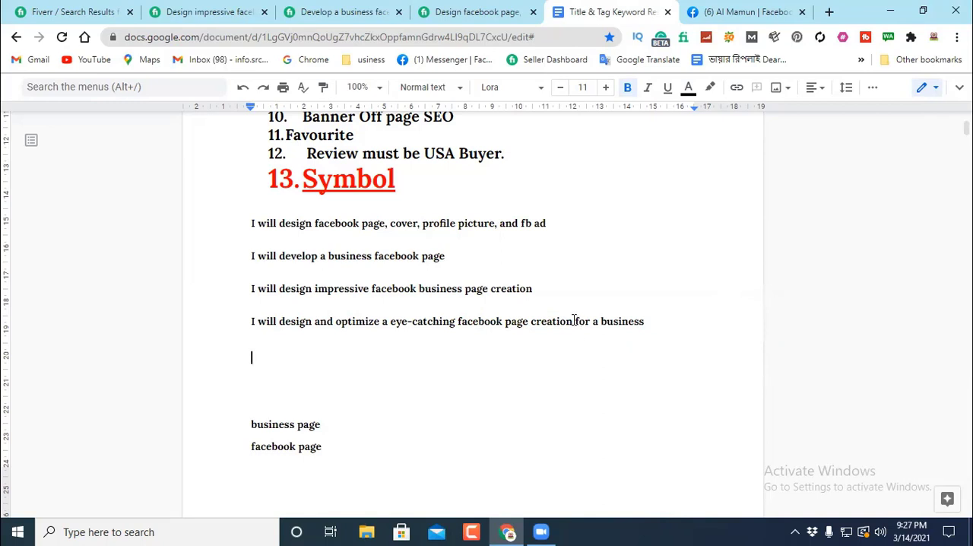
pyautogui.moveTo(574, 320); pyautogui.dragTo(671, 320)
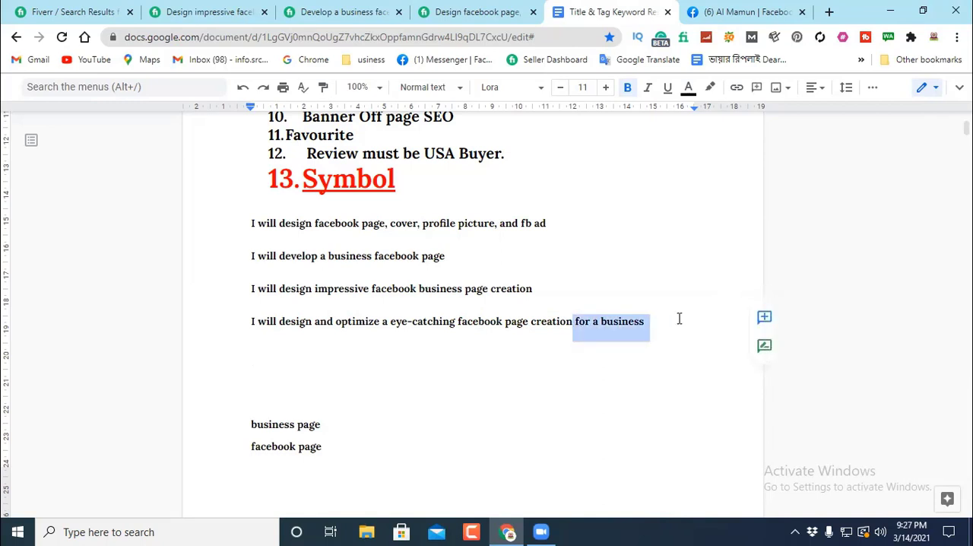
pyautogui.press('BackSpace')
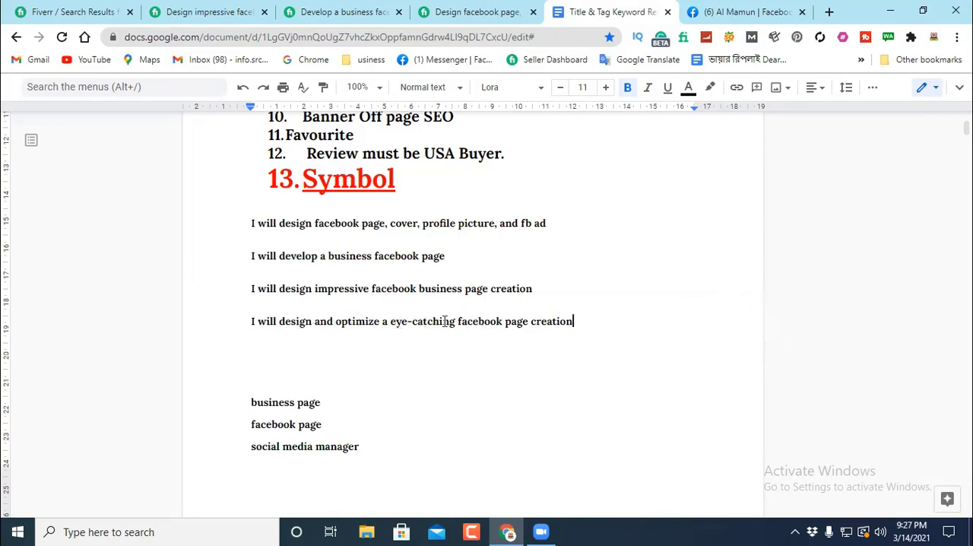
# Step: Re-enter "for a business" at the end of the fourth title
pyautogui.doubleClick(591, 330)
pyautogui.click(608, 320)
pyautogui.write('for')
pyautogui.write('business')
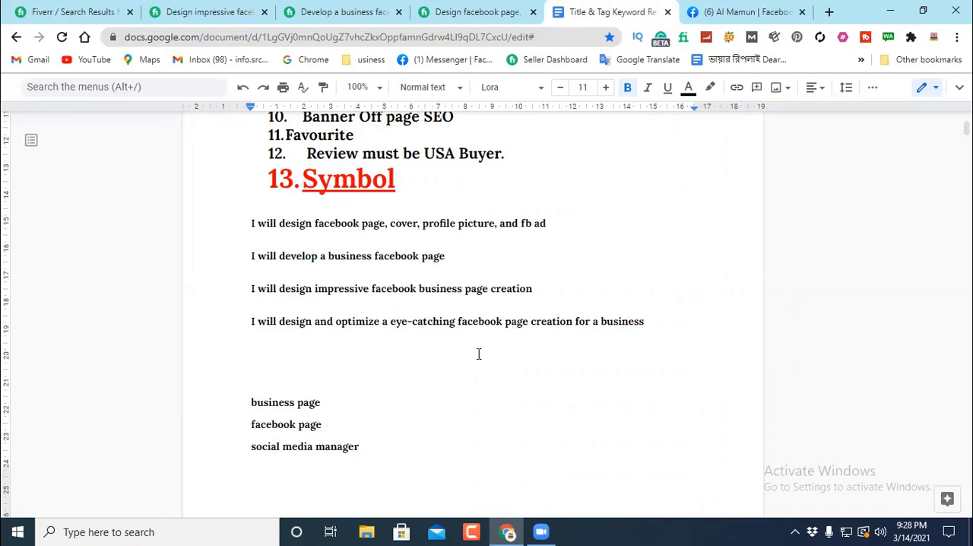
# Step: Replace "do" with "setup" in the title "I will do facebook page creation for a business" further down the document
pyautogui.scroll(-4, 419, 343)
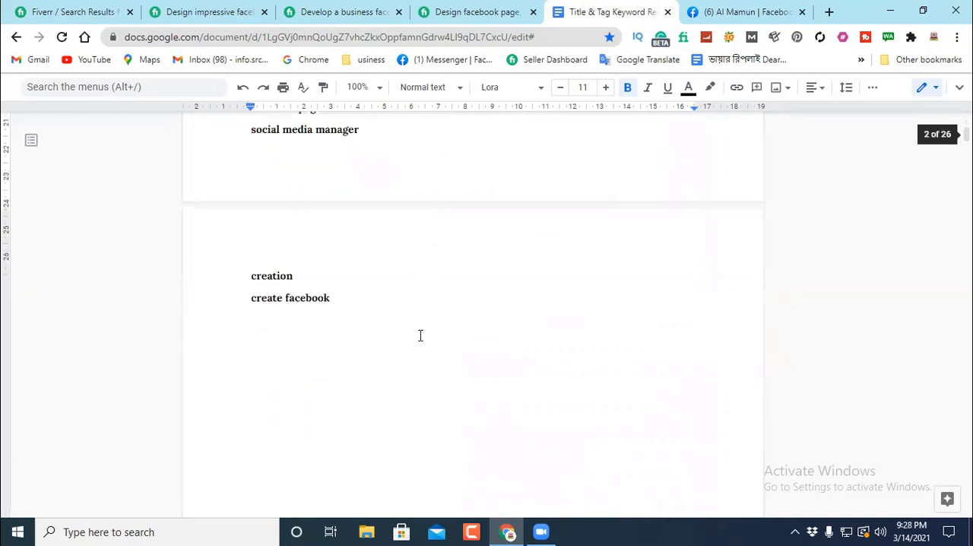
pyautogui.scroll(-4, 419, 335)
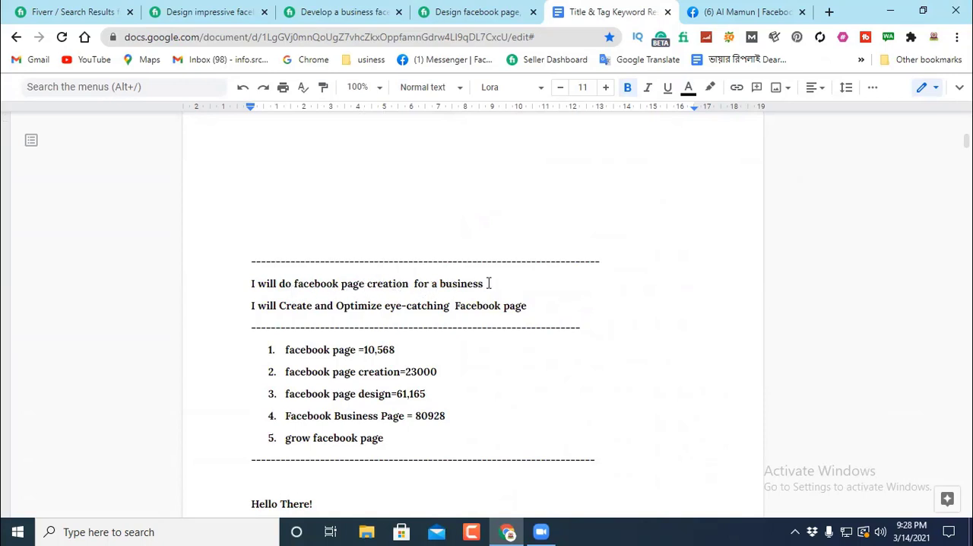
pyautogui.moveTo(491, 282); pyautogui.dragTo(279, 283)
pyautogui.click(247, 283)
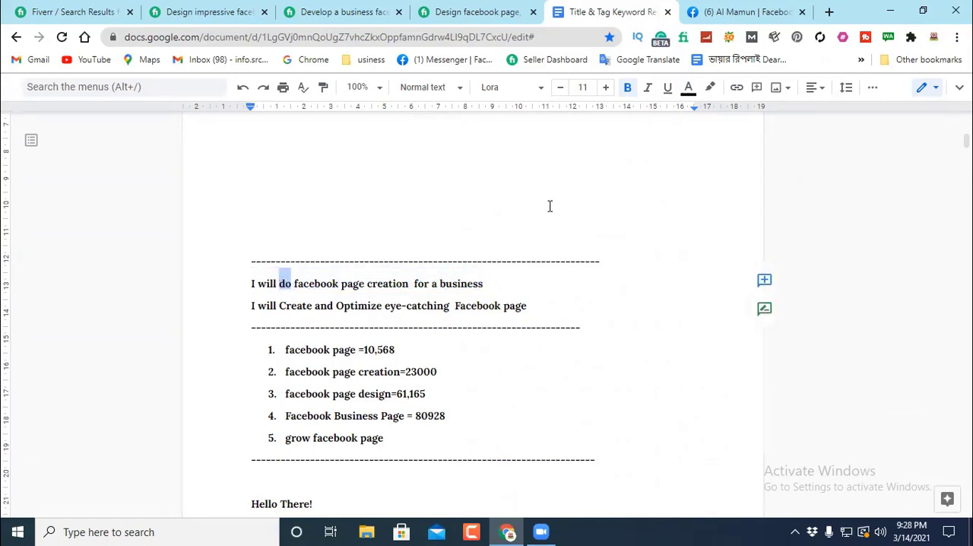
pyautogui.write('setu')
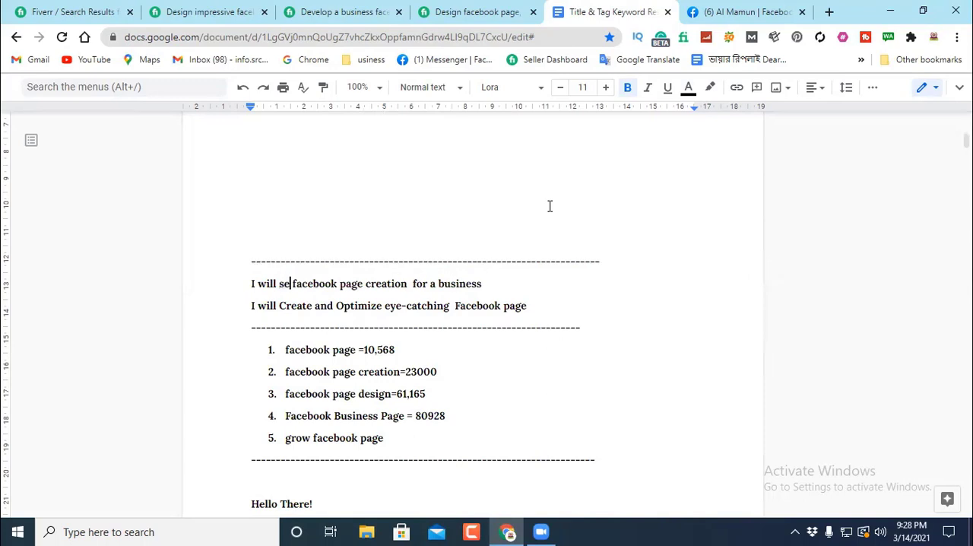
pyautogui.write('p')
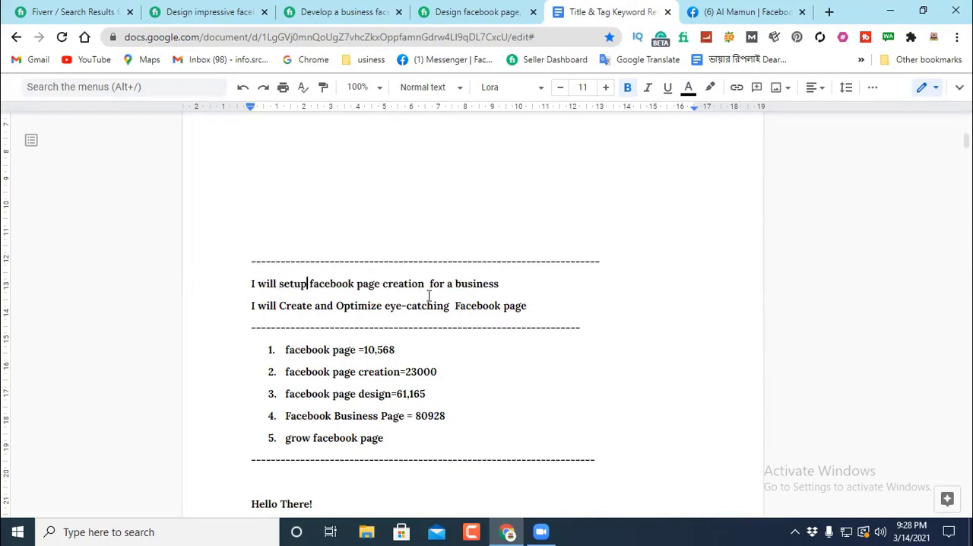
pyautogui.doubleClick(510, 274)
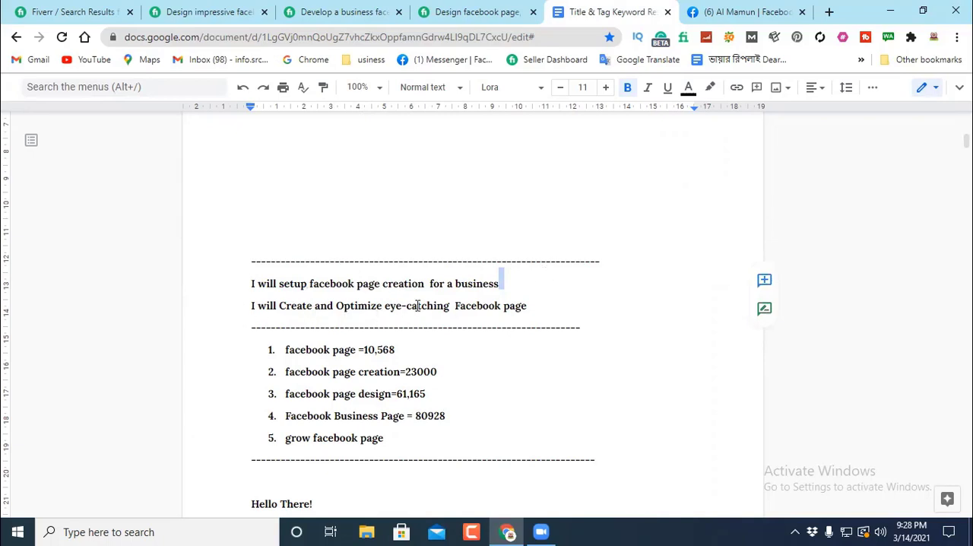
# Step: Review the eye-catching title in the lower list, the new fourth title, and the verb "develop" in the second title
pyautogui.click(532, 305)
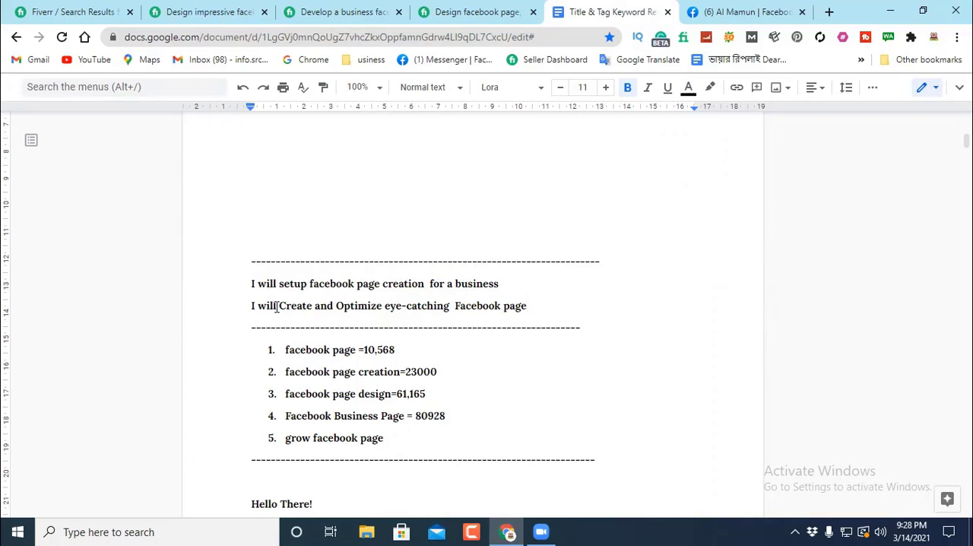
pyautogui.scroll(15, 395, 267)
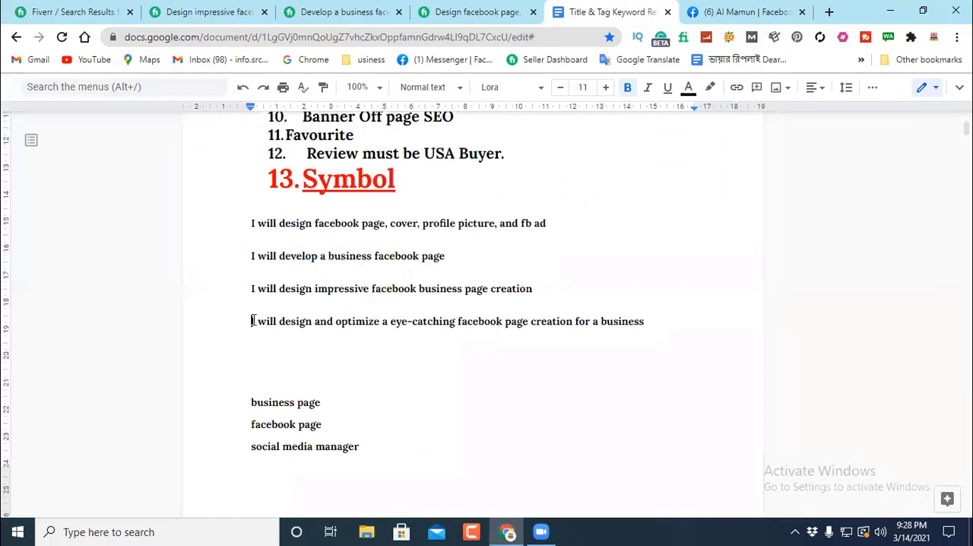
pyautogui.moveTo(252, 321); pyautogui.dragTo(268, 342)
pyautogui.doubleClick(336, 342)
pyautogui.click(336, 342)
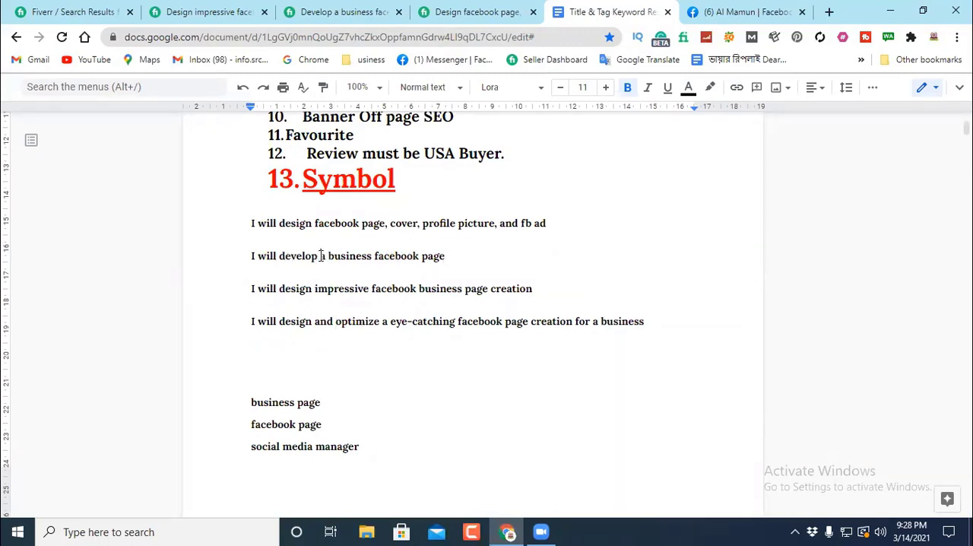
pyautogui.moveTo(320, 256); pyautogui.dragTo(281, 256)
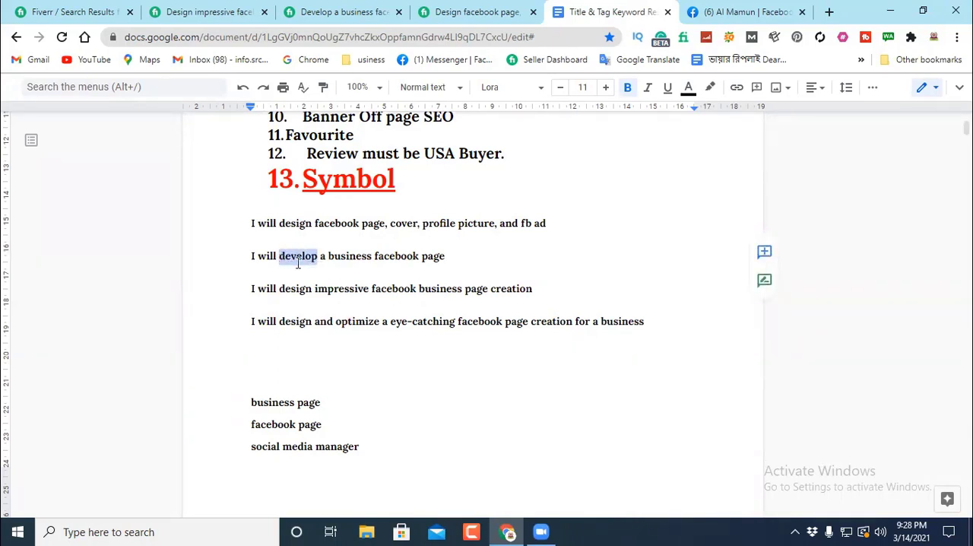
pyautogui.click(475, 241)
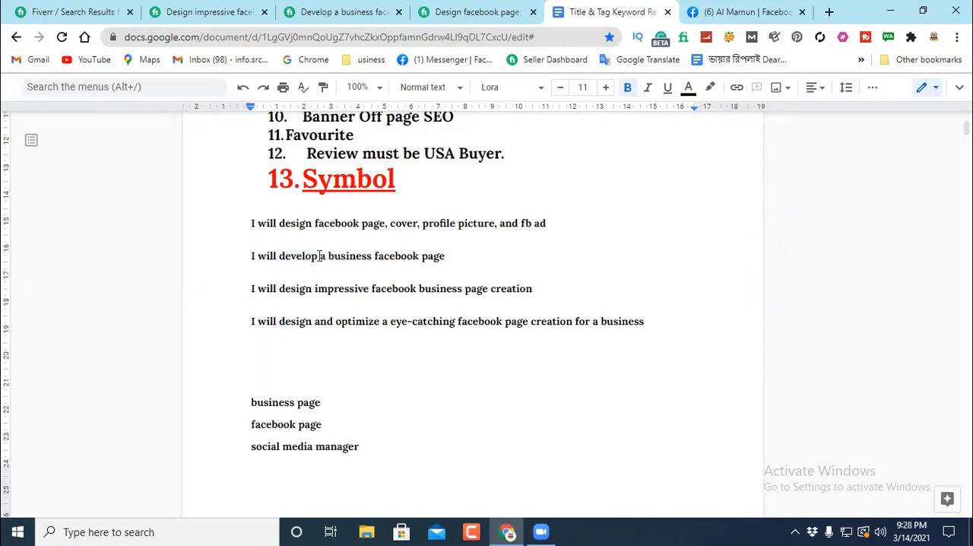
# Step: Review the verb "develop" in the second gig title and the Title item in the gig creation checklist
pyautogui.moveTo(317, 256); pyautogui.dragTo(283, 257)
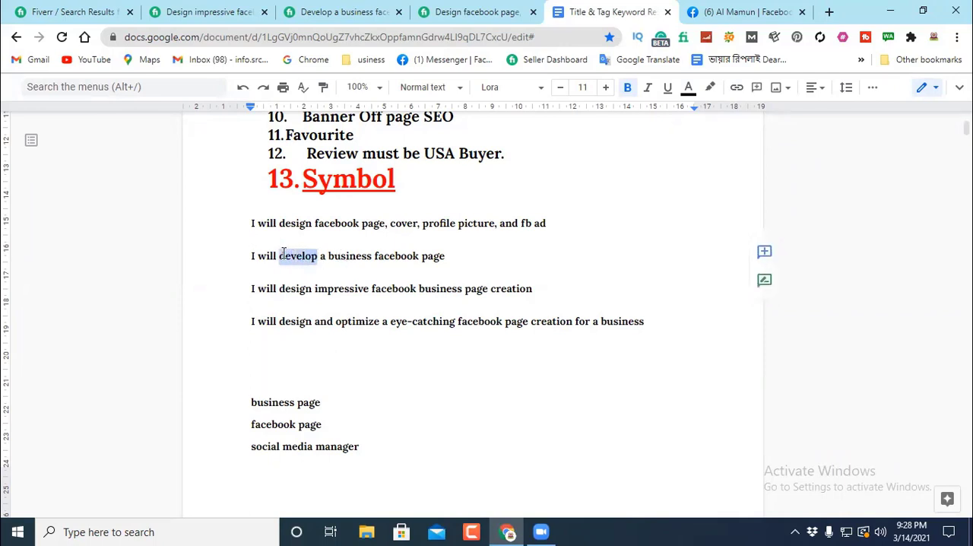
pyautogui.click(527, 255)
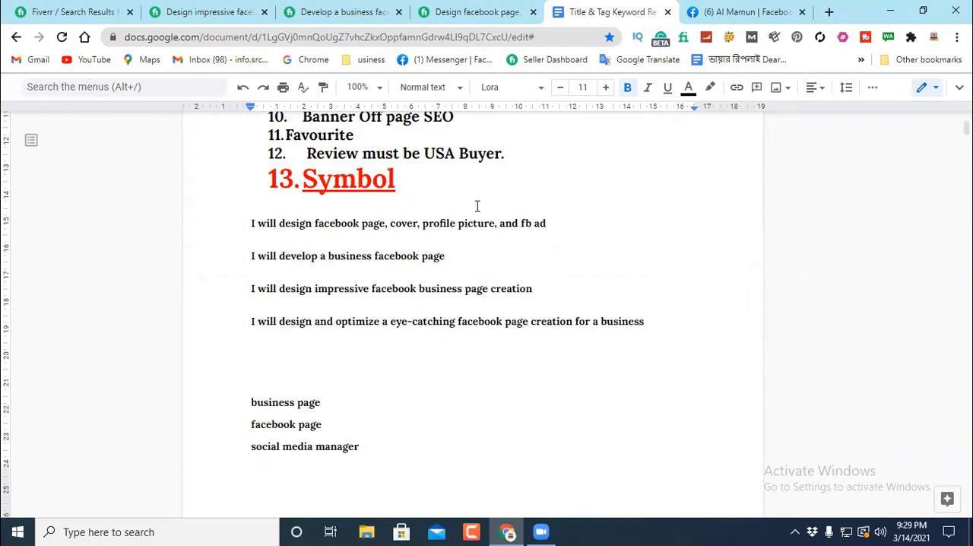
pyautogui.scroll(5, 309, 175)
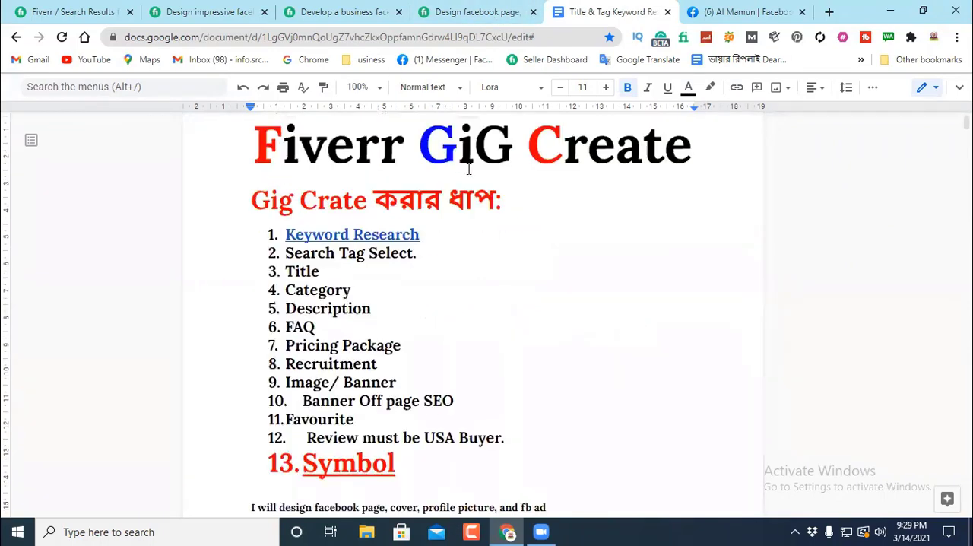
pyautogui.scroll(-2, 309, 175)
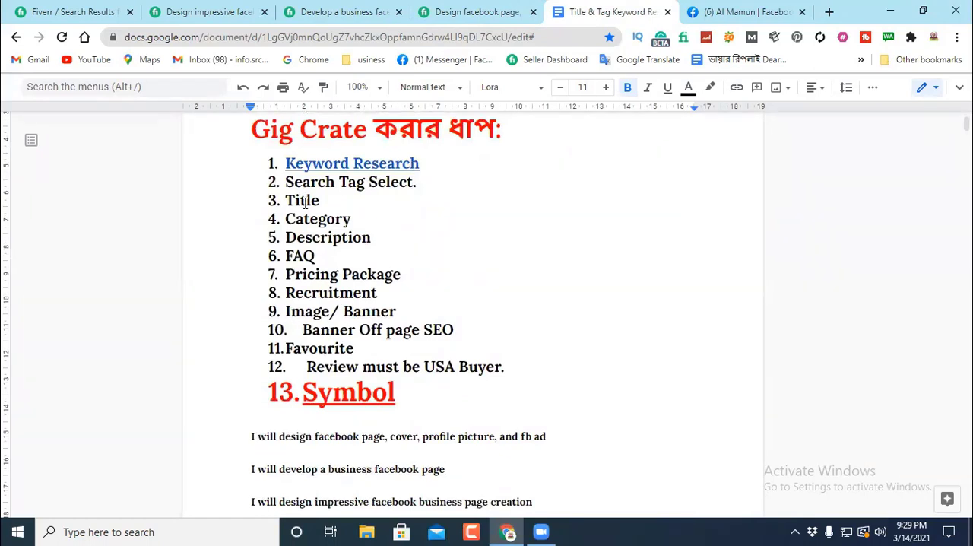
pyautogui.moveTo(323, 199); pyautogui.dragTo(281, 199)
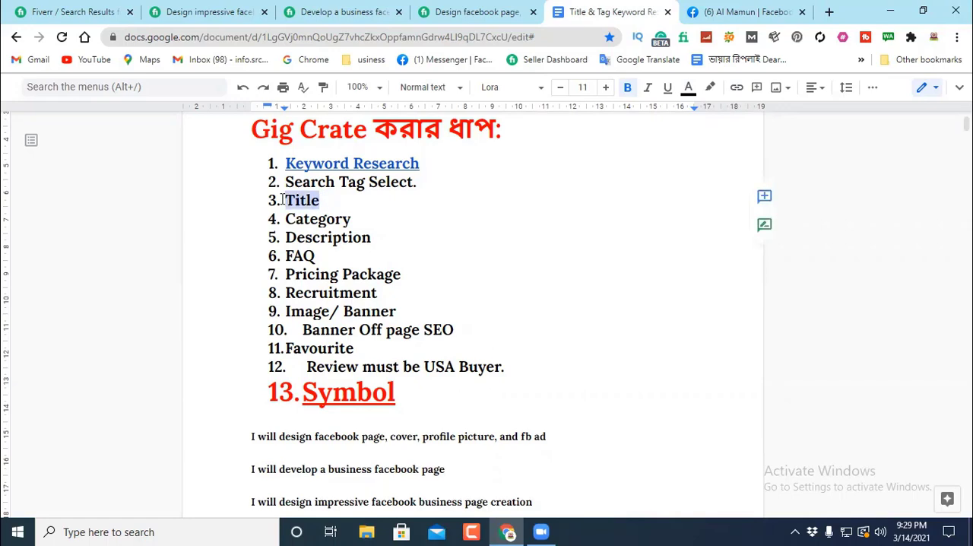
pyautogui.click(534, 211)
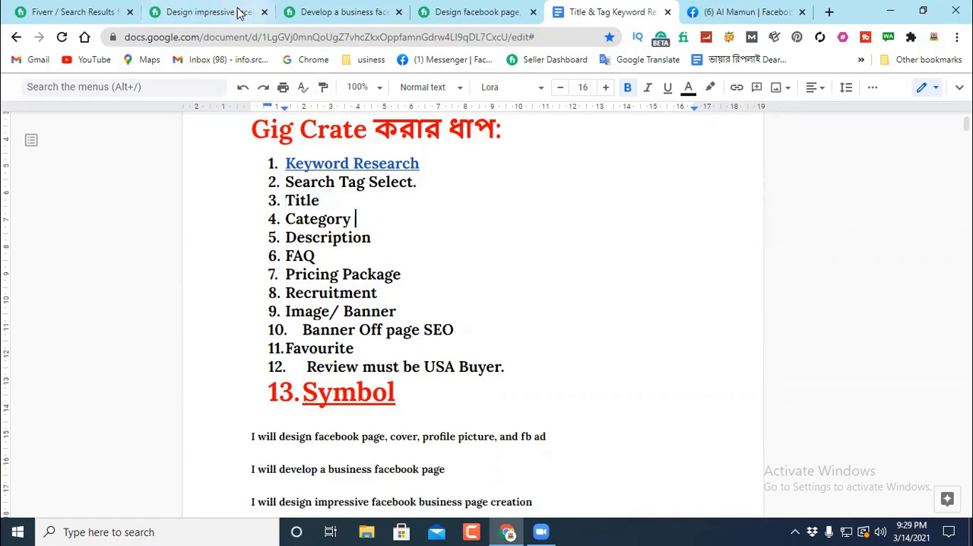
# Step: Check the category paths of the "impressive facebook business page creation" gig and the "develop a business facebook page" gig
pyautogui.click(192, 11)
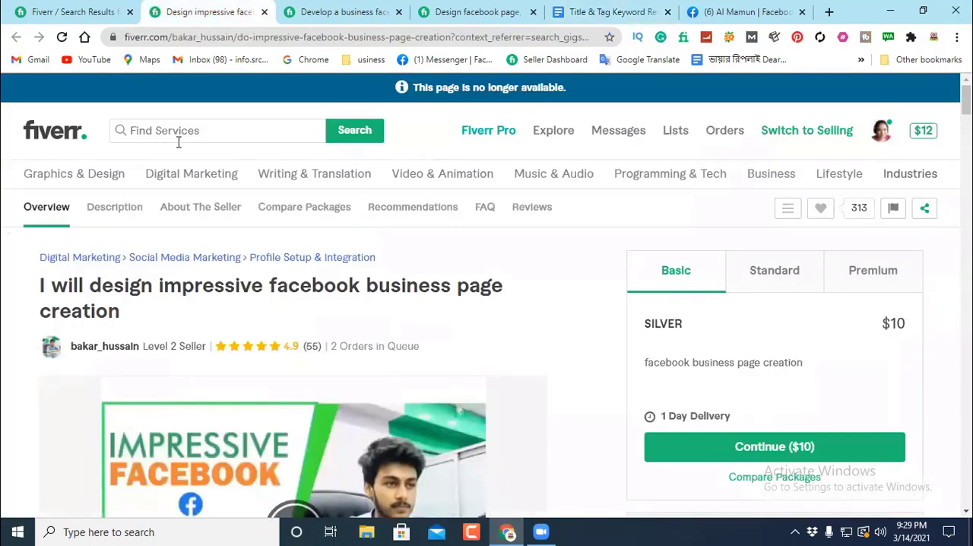
pyautogui.moveTo(107, 201)
pyautogui.moveTo(35, 255)
pyautogui.mouseDown()
pyautogui.moveTo(163, 256)
pyautogui.moveTo(39, 256)
pyautogui.mouseUp()
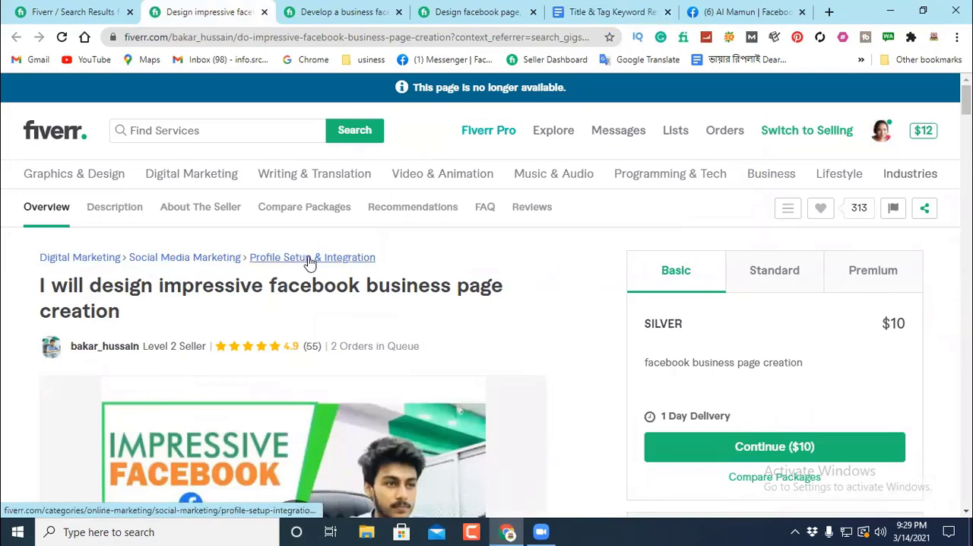
pyautogui.moveTo(384, 257); pyautogui.dragTo(251, 258)
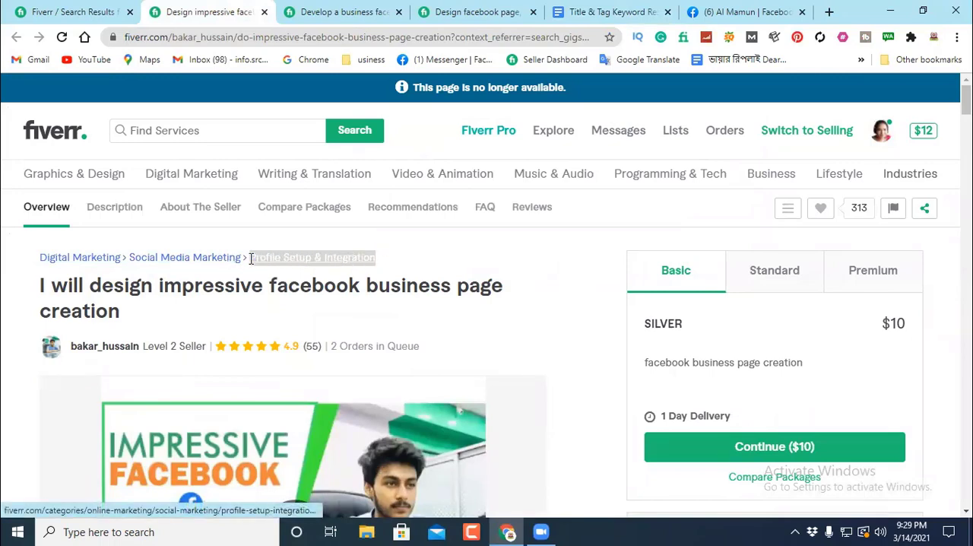
pyautogui.click(395, 245)
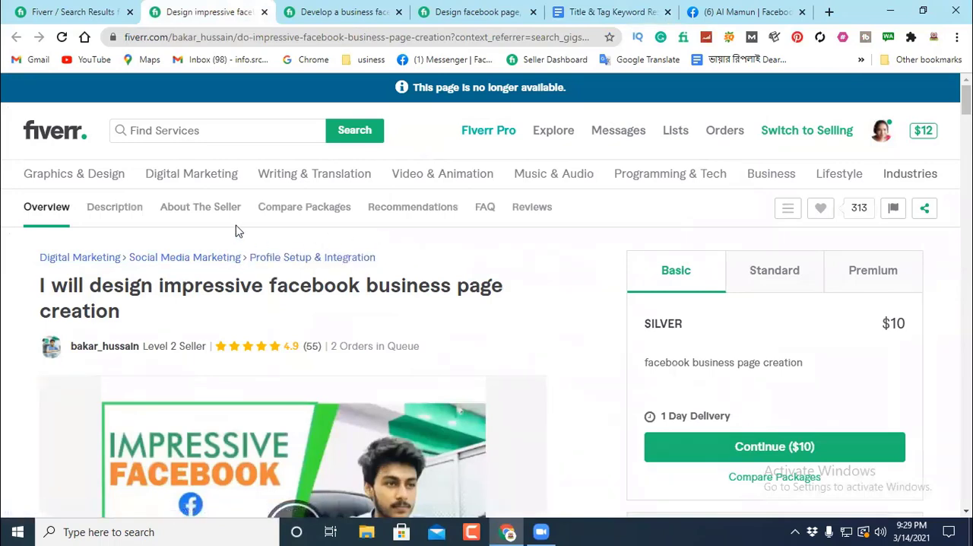
pyautogui.click(359, 15)
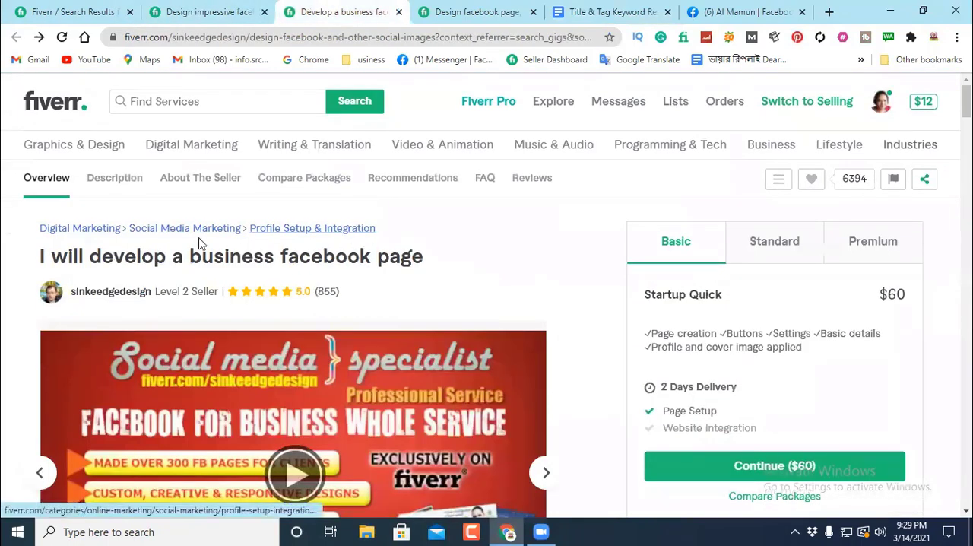
pyautogui.moveTo(395, 230); pyautogui.dragTo(32, 232)
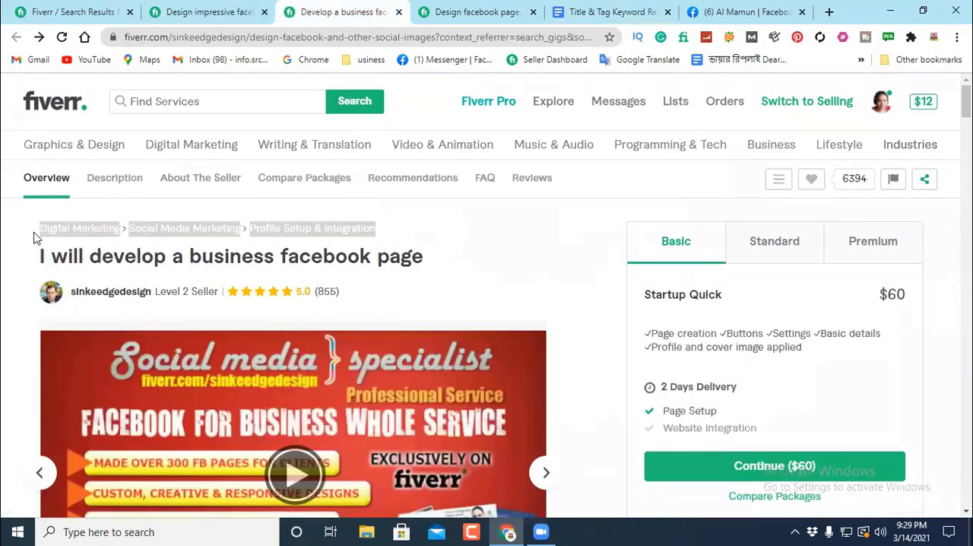
# Step: Check the category and sample images of the "design facebook page, cover, profile picture, and fb ad" gig, and close its page
pyautogui.click(473, 11)
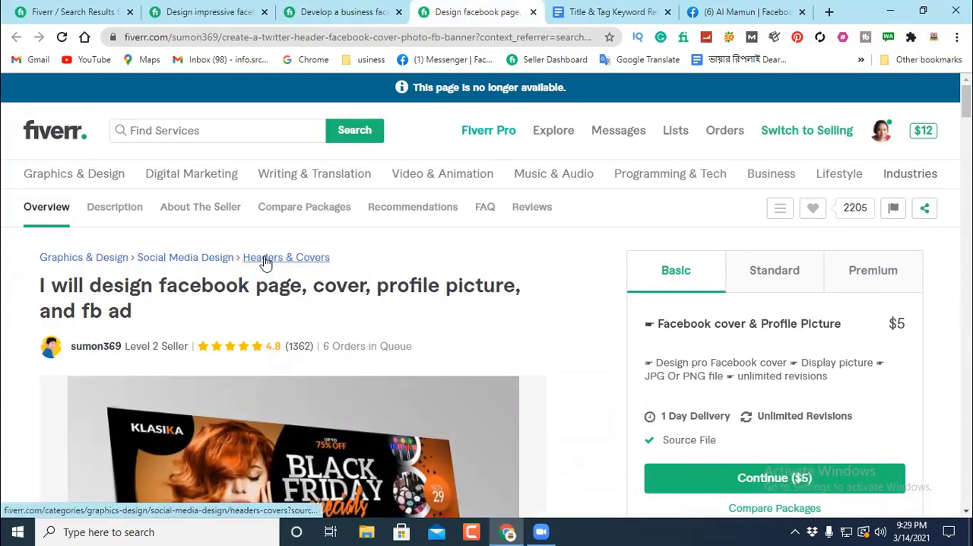
pyautogui.scroll(-5, 388, 258)
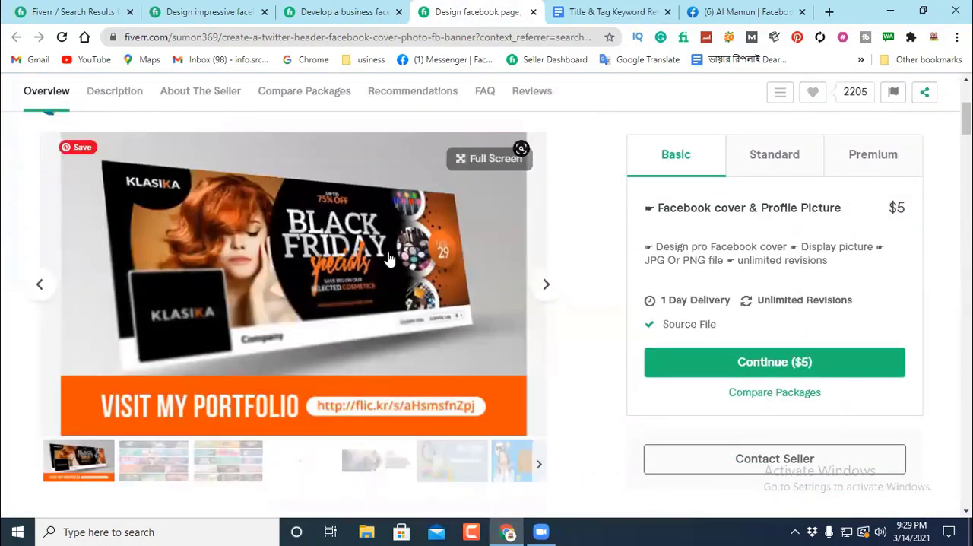
pyautogui.scroll(1, 389, 259)
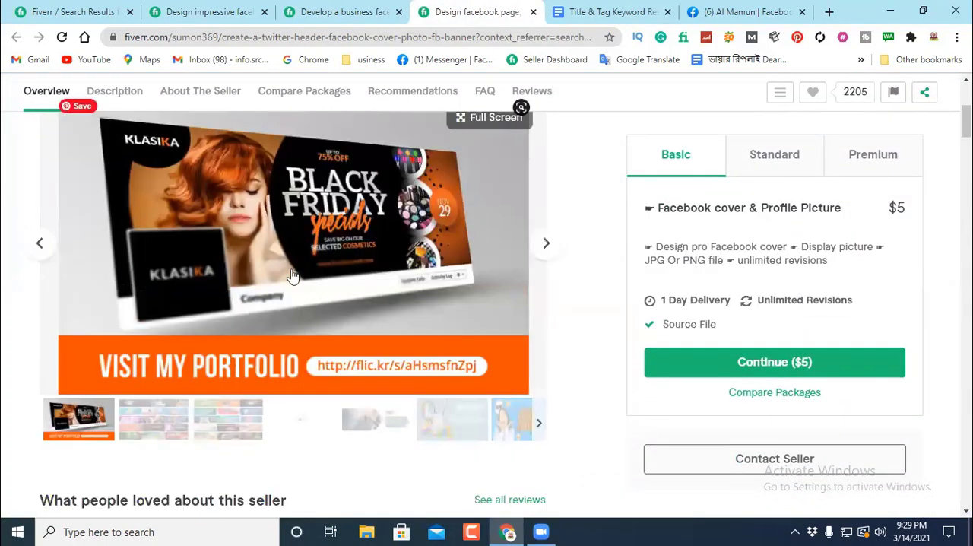
pyautogui.scroll(-2, 306, 244)
pyautogui.click(221, 281)
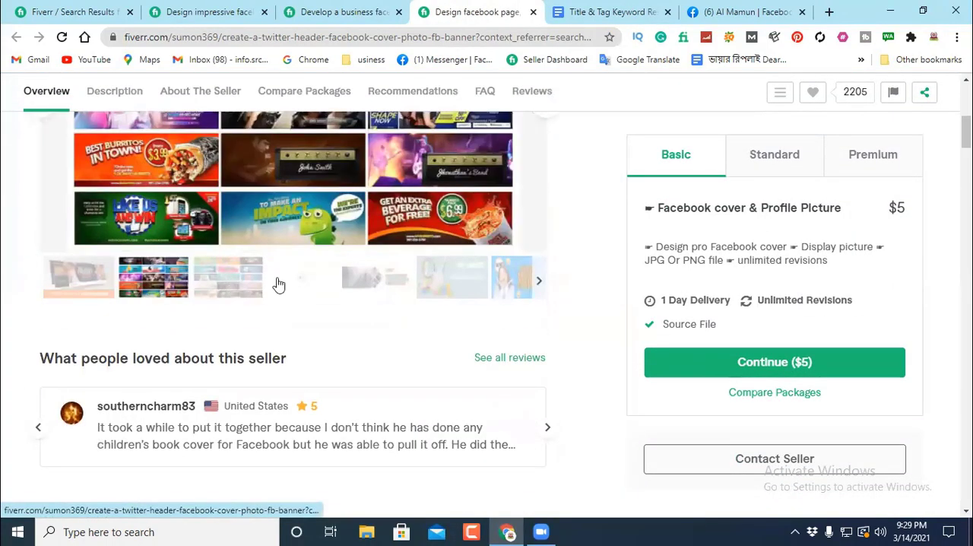
pyautogui.click(423, 283)
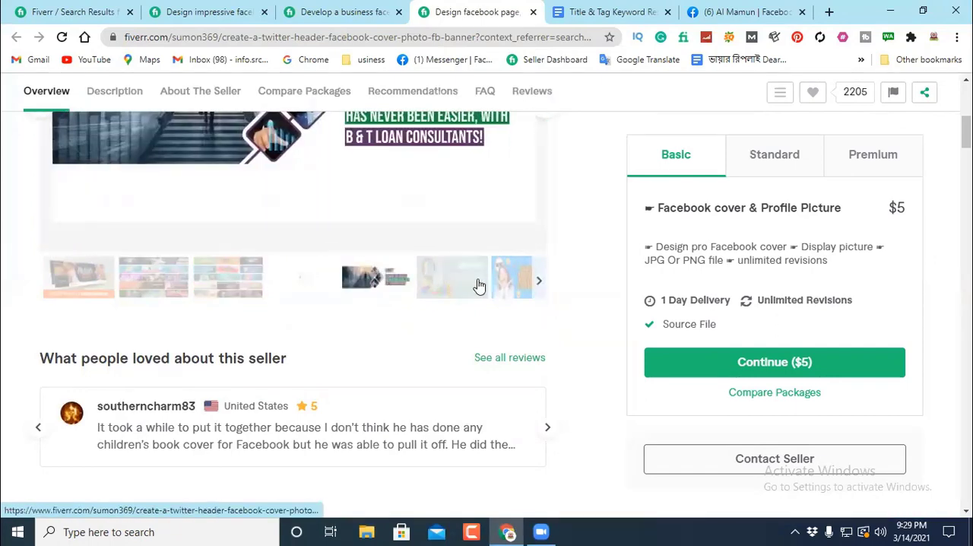
pyautogui.click(512, 287)
pyautogui.scroll(3, 506, 282)
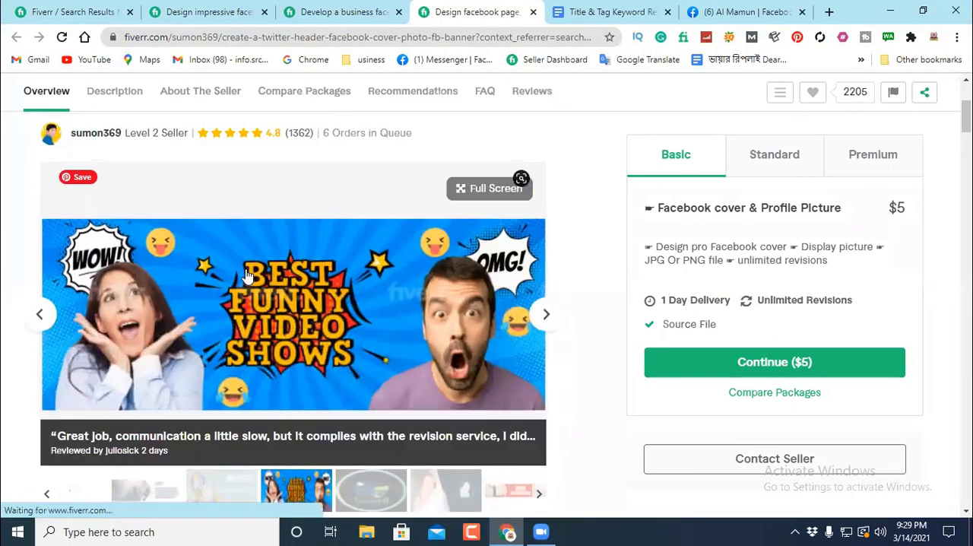
pyautogui.scroll(3, 321, 281)
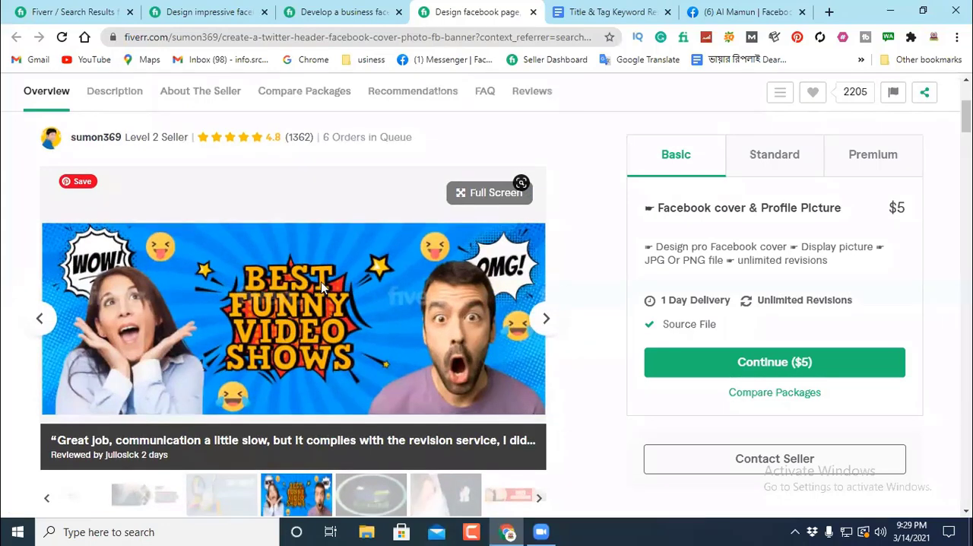
pyautogui.click(534, 12)
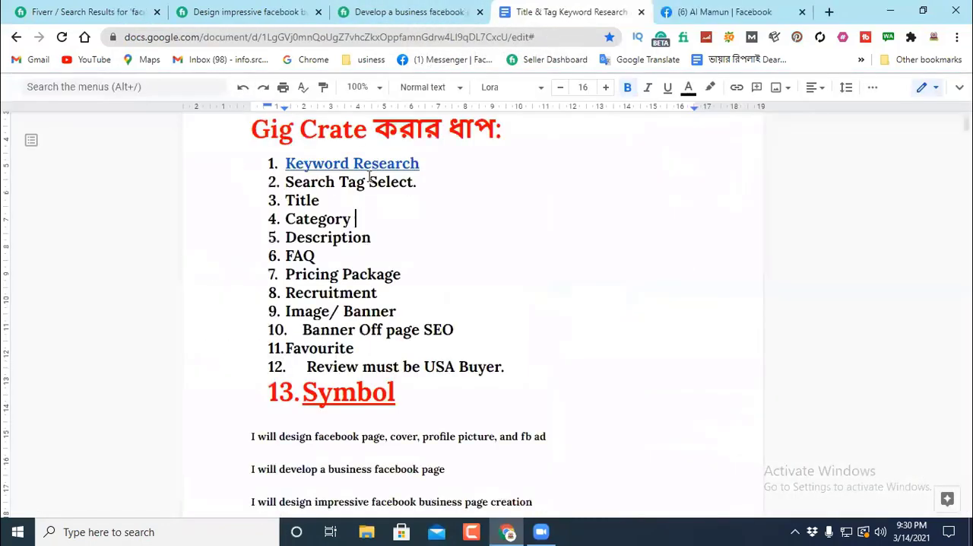
# Step: Recheck the full category path of the "impressive facebook business page creation" gig
pyautogui.click(246, 12)
pyautogui.scroll(-3, 177, 308)
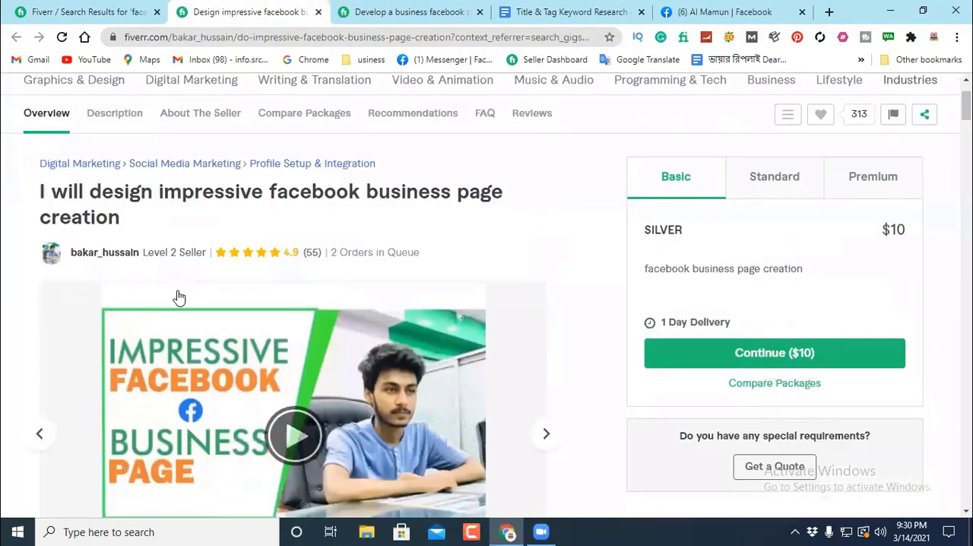
pyautogui.scroll(1, 149, 195)
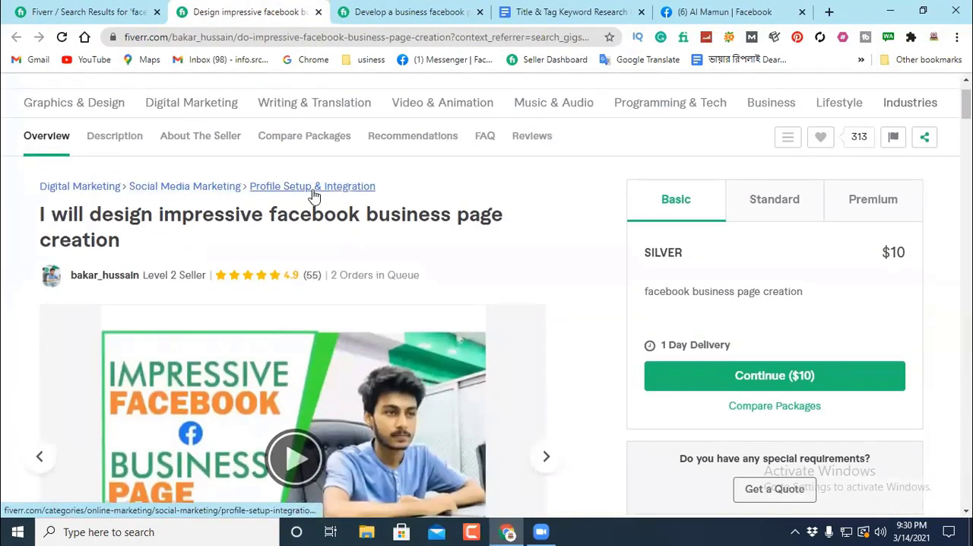
pyautogui.moveTo(386, 187); pyautogui.dragTo(4, 192)
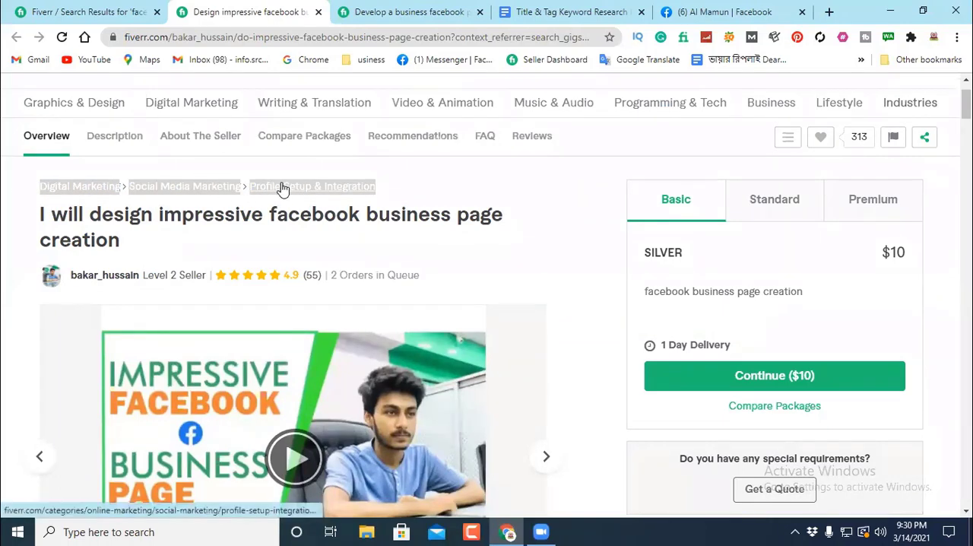
# Step: Open the "facebook business page creation,setup,design" gig from the search results in a new tab and view its category path
pyautogui.click(103, 13)
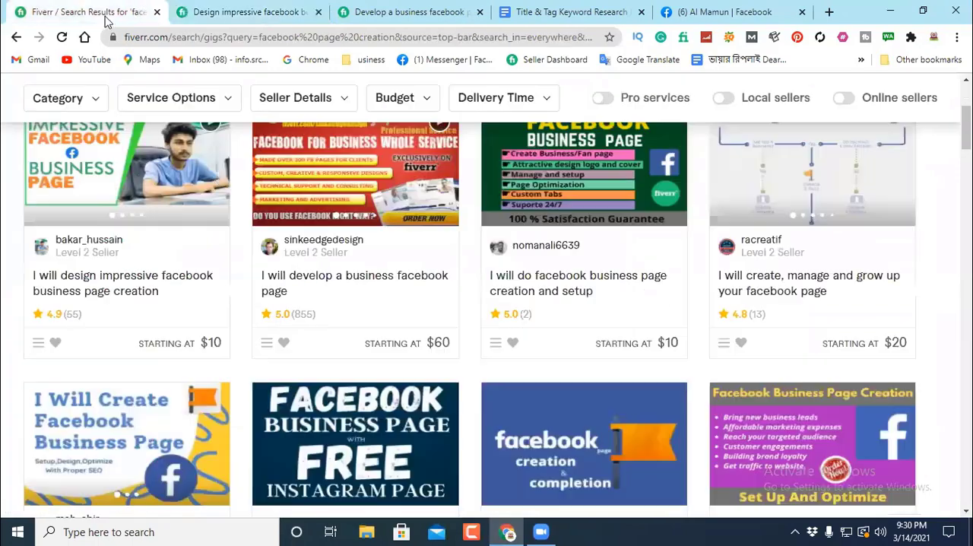
pyautogui.scroll(-3, 308, 253)
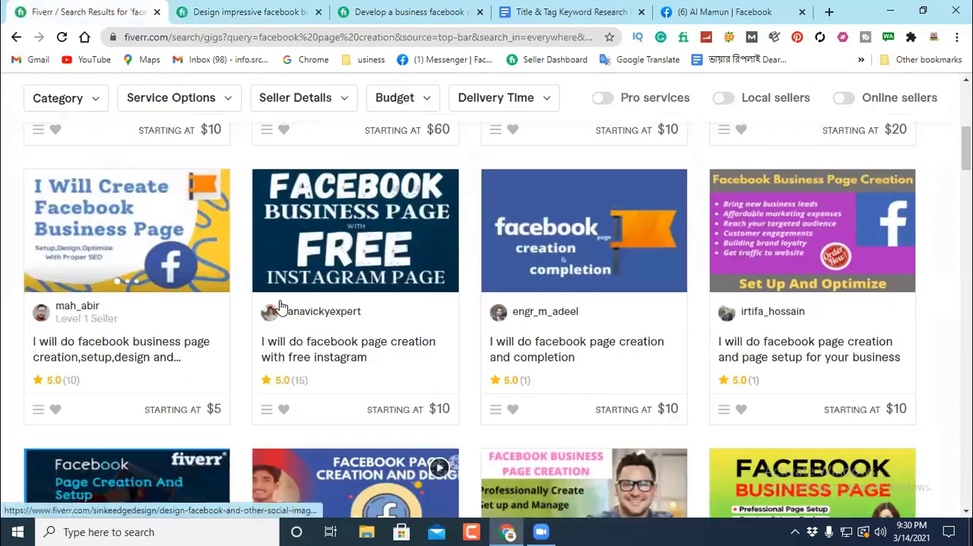
pyautogui.rightClick(104, 344)
pyautogui.click(169, 169)
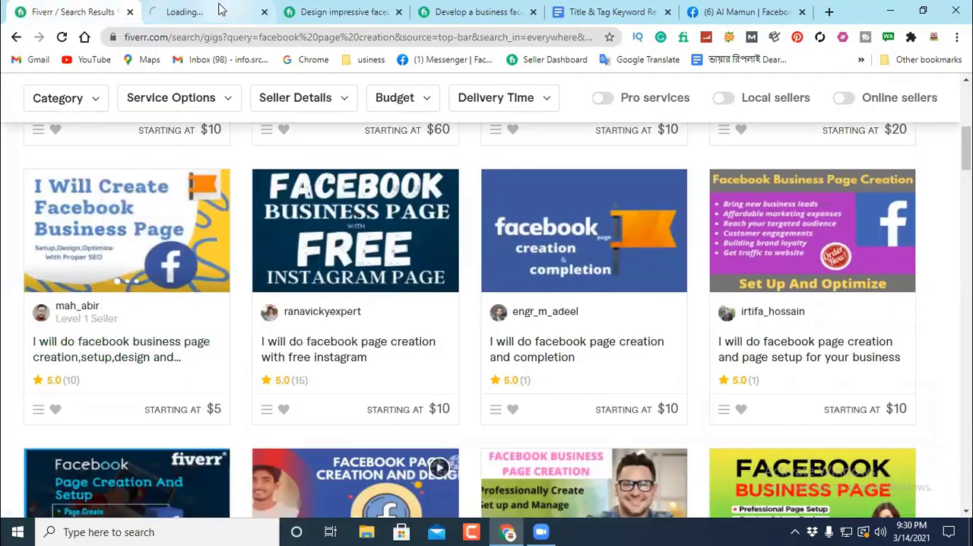
pyautogui.click(217, 10)
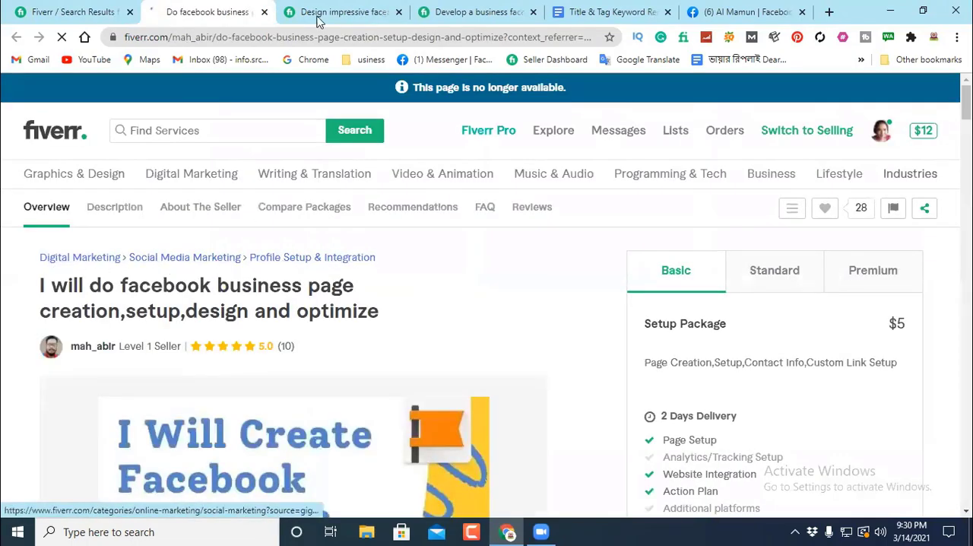
# Step: Open the "facebook page creation with free instagram" gig from the search results in a new tab and check its full category path
pyautogui.click(69, 12)
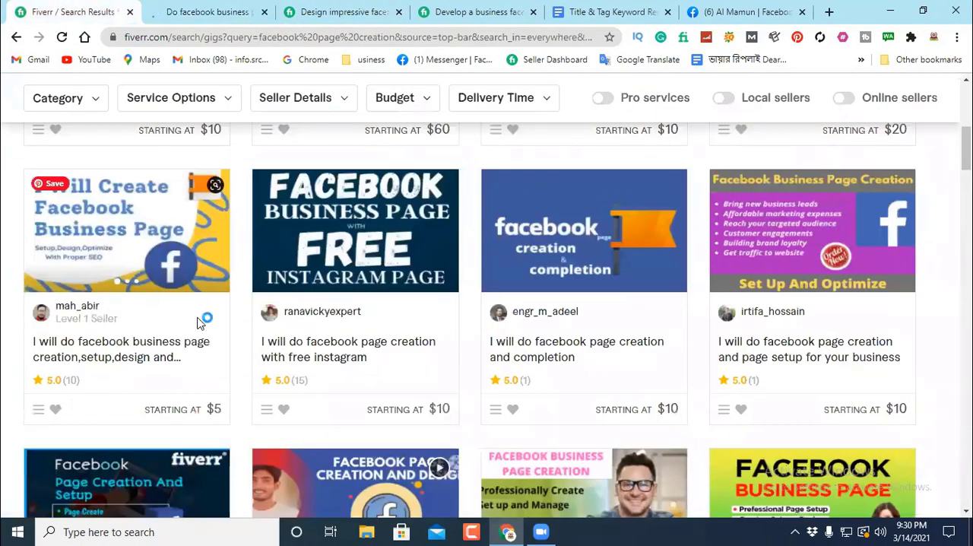
pyautogui.rightClick(316, 344)
pyautogui.click(353, 176)
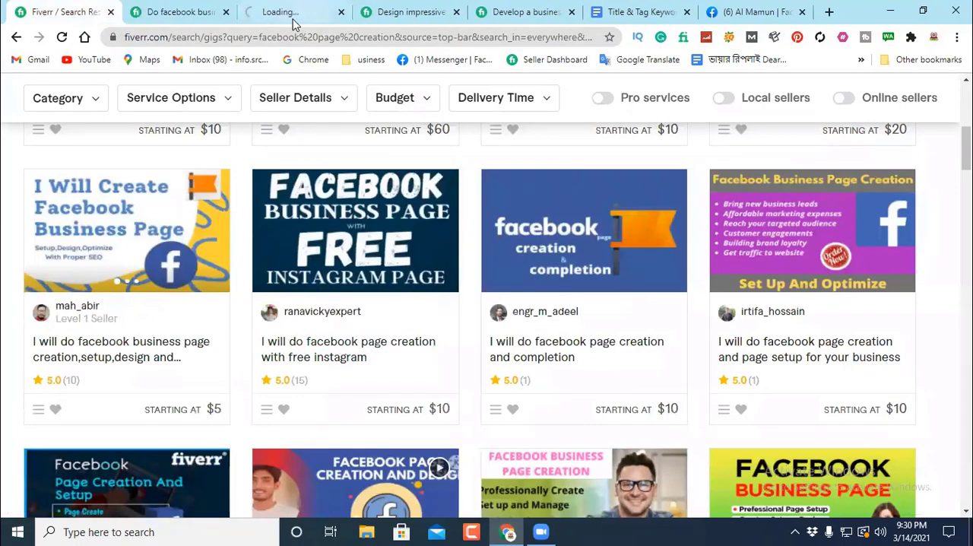
pyautogui.click(293, 21)
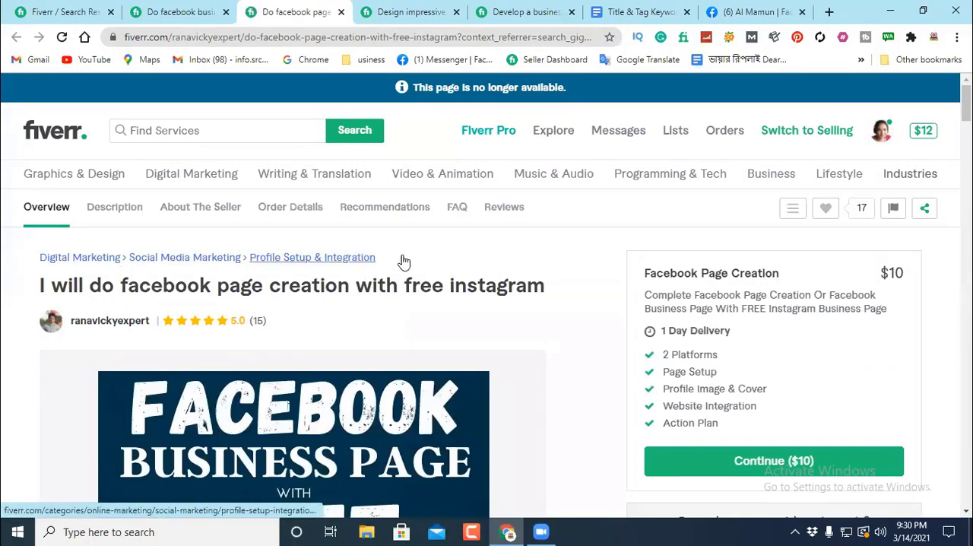
pyautogui.moveTo(403, 256); pyautogui.dragTo(38, 267)
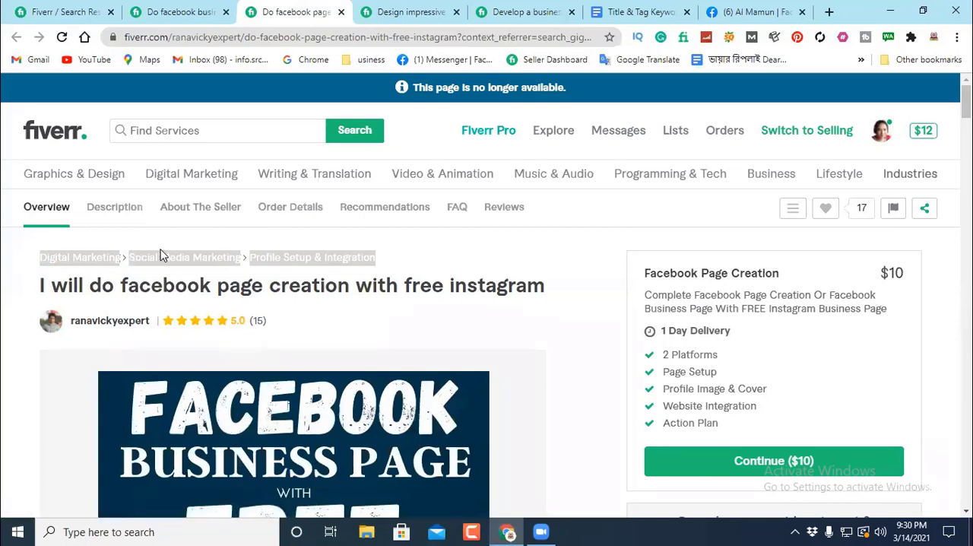
pyautogui.click(439, 257)
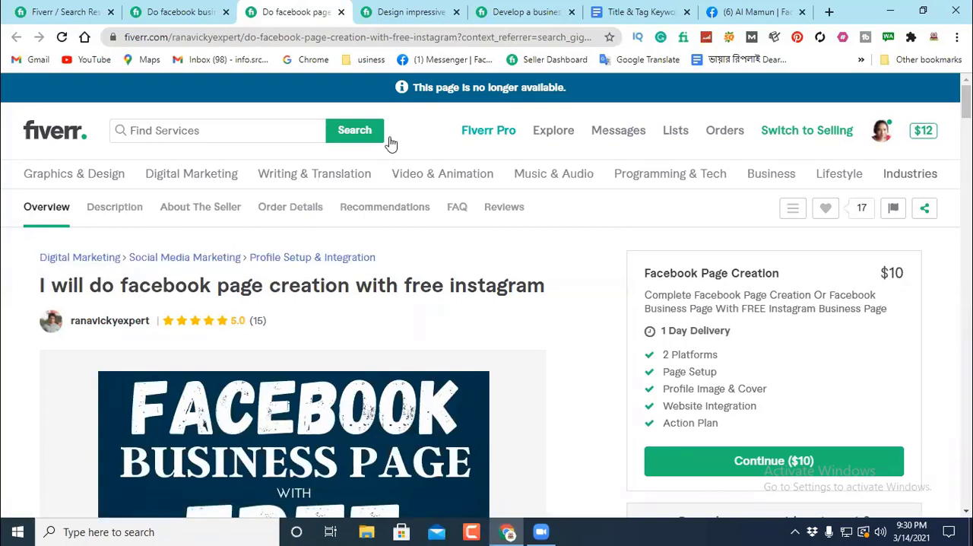
# Step: Return to the keyword research document and review the checklist items from Keyword Research through Category, plus Description
pyautogui.click(638, 11)
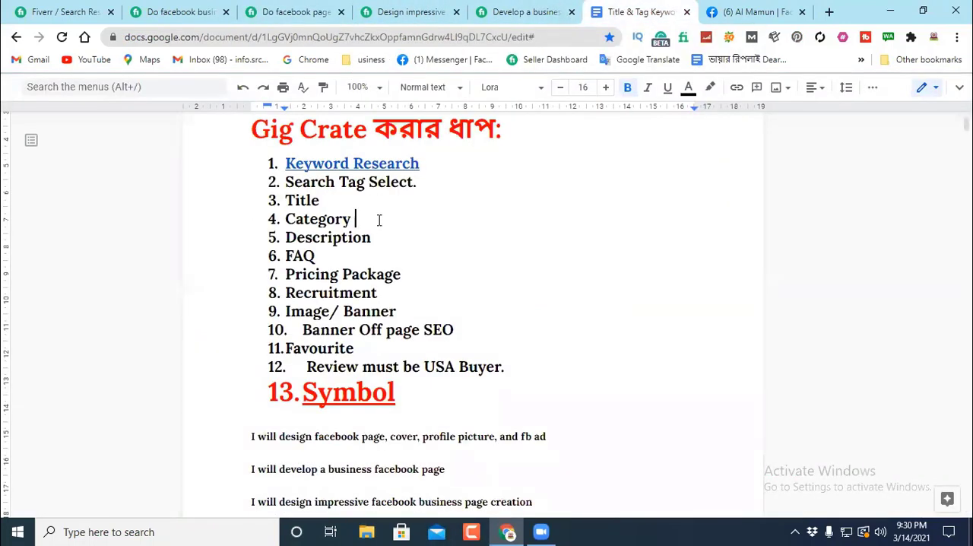
pyautogui.moveTo(379, 220); pyautogui.dragTo(375, 165)
pyautogui.click(487, 175)
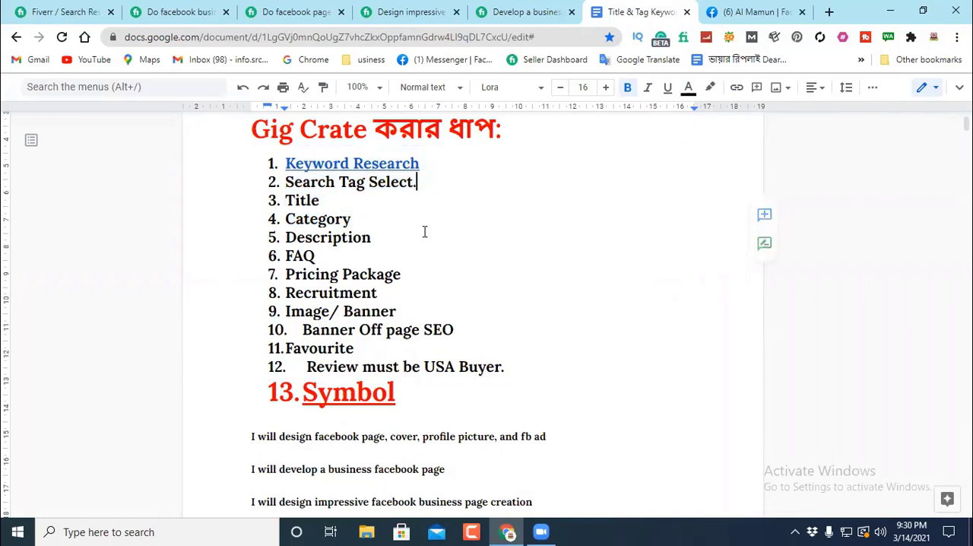
pyautogui.moveTo(378, 235); pyautogui.dragTo(391, 237)
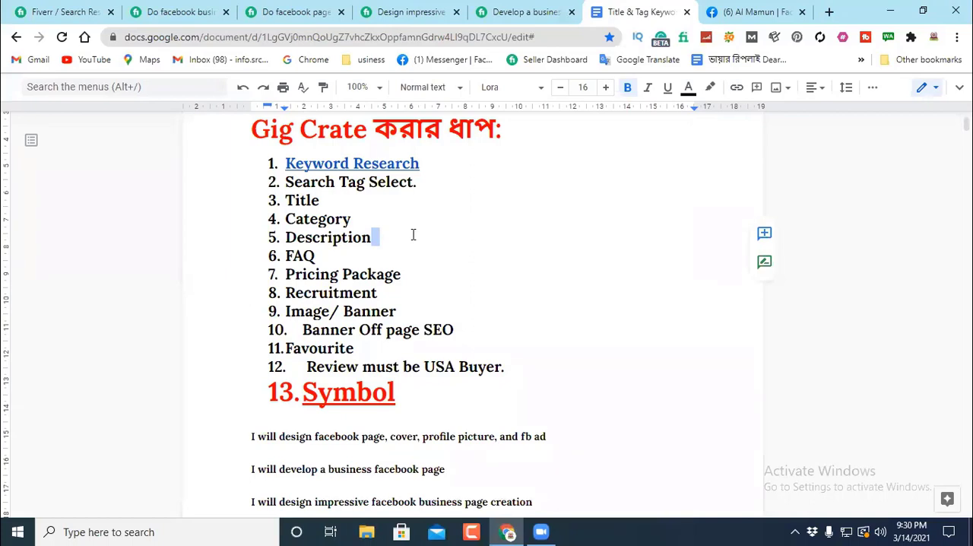
# Step: Add an unnumbered dashed separator line, flush with the page margin, between Description and FAQ in the gig checklist
pyautogui.click(413, 235)
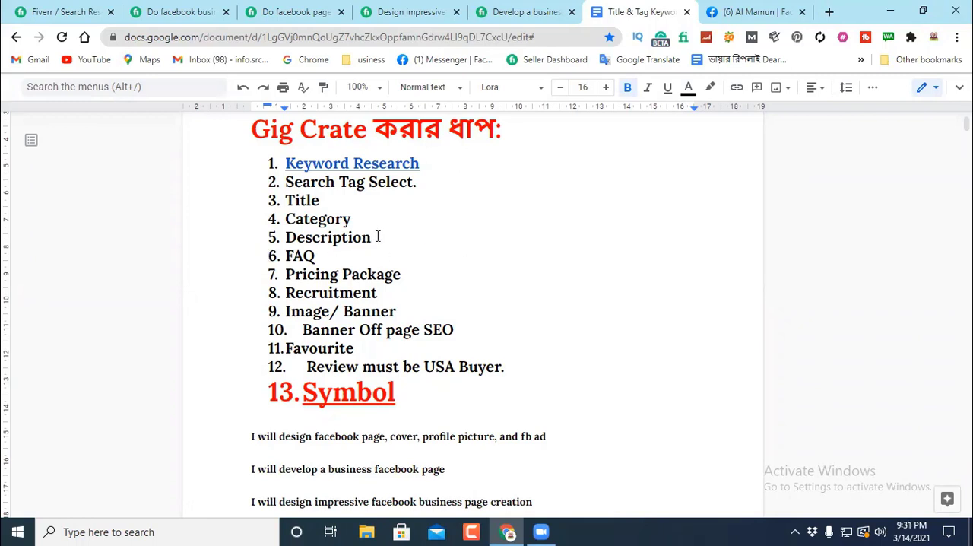
pyautogui.press('Return')
pyautogui.press('BackSpace')
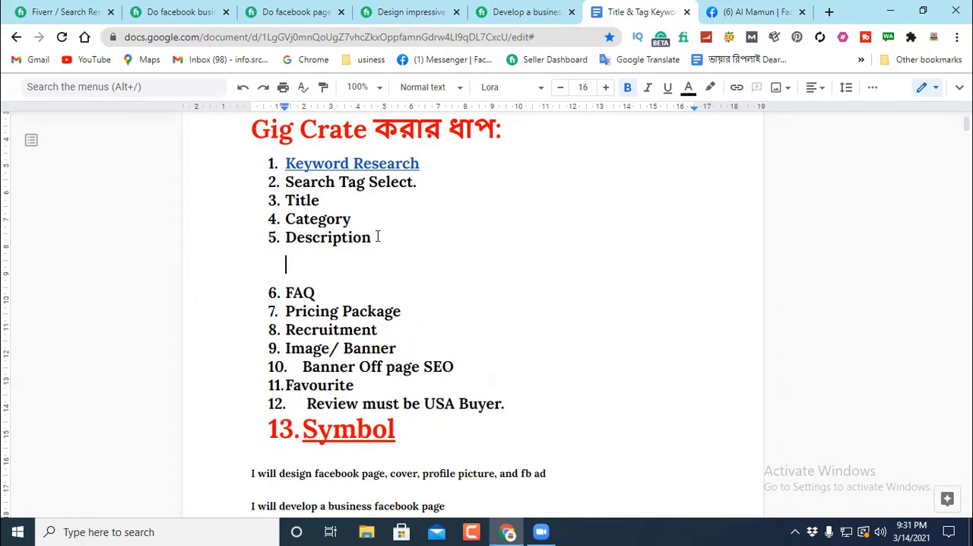
pyautogui.write('---------------------------')
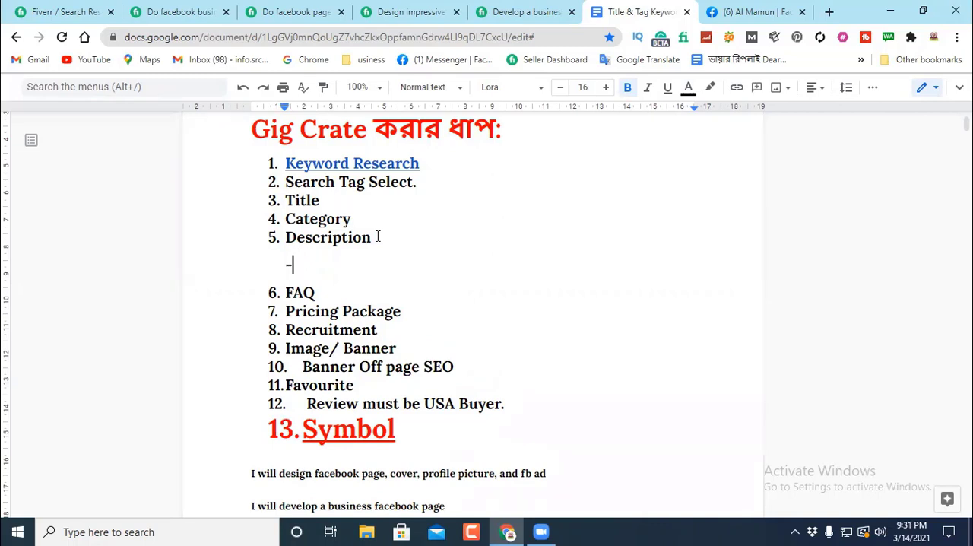
pyautogui.click(286, 264)
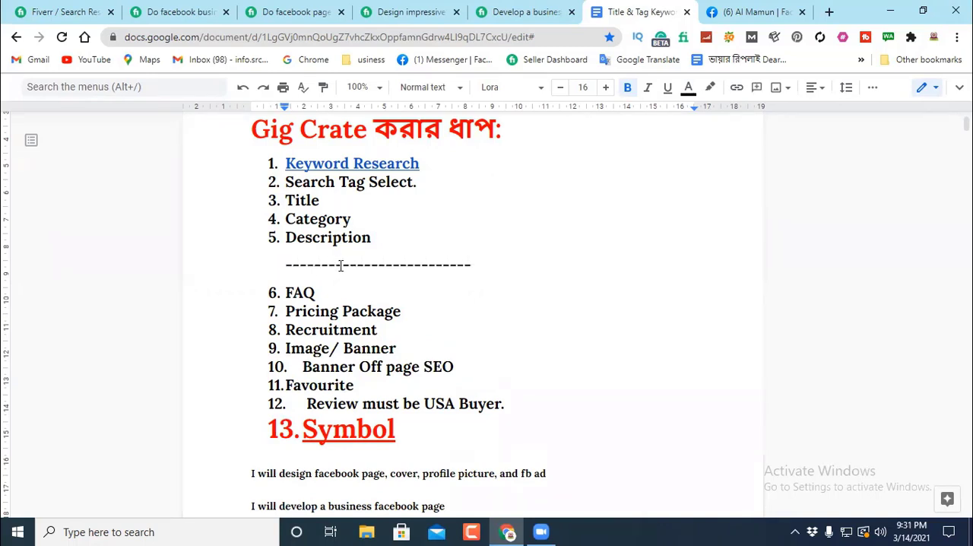
pyautogui.press('BackSpace')
pyautogui.click(445, 267)
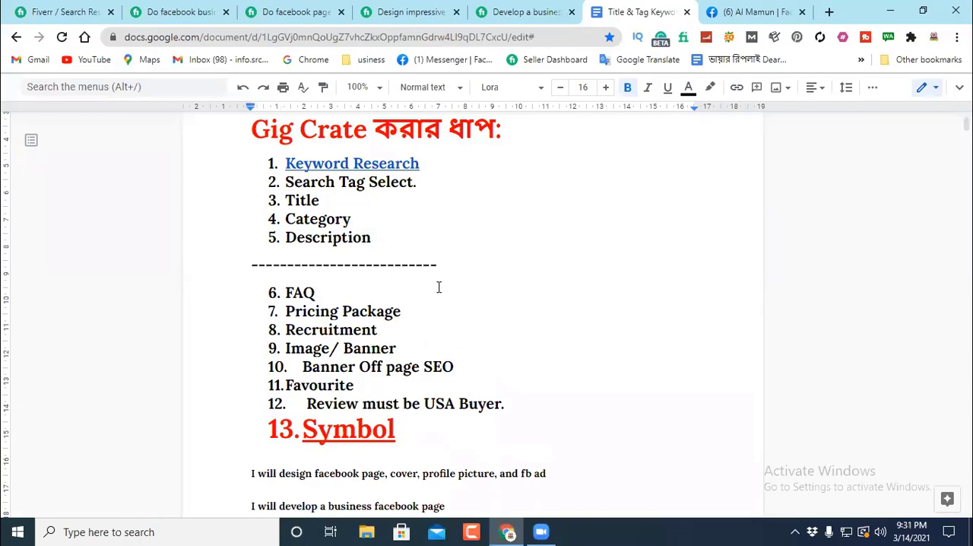
pyautogui.write('----------------------')
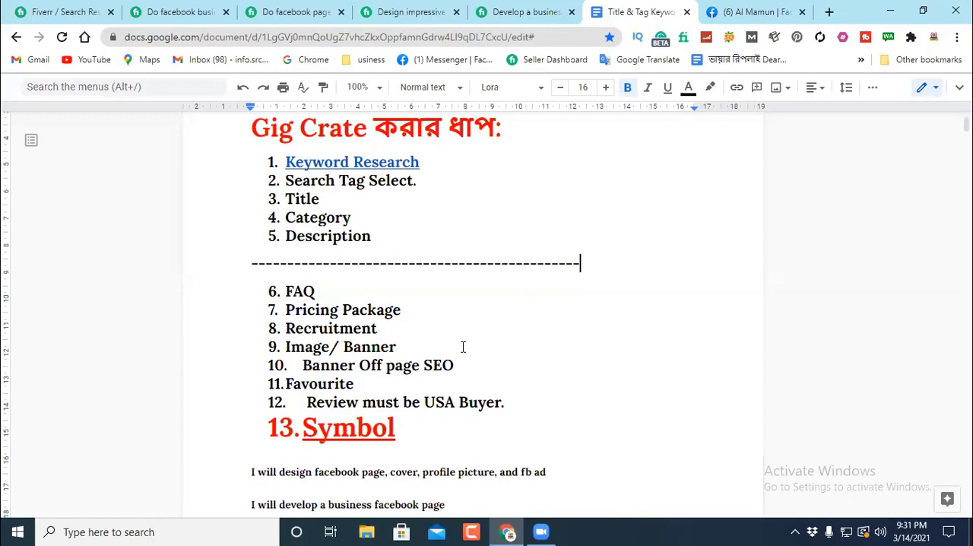
pyautogui.scroll(-2, 468, 343)
pyautogui.scroll(2, 475, 289)
pyautogui.scroll(1, 489, 269)
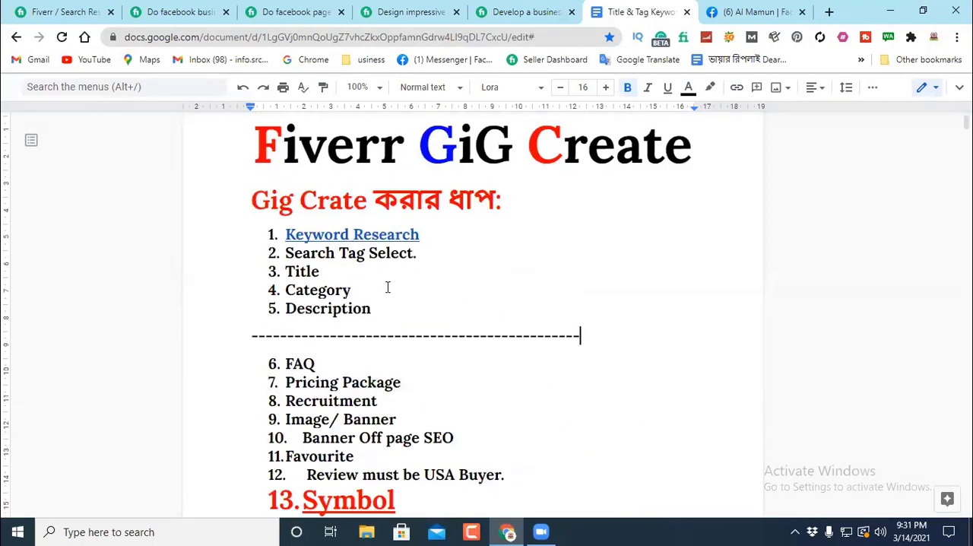
pyautogui.click(376, 307)
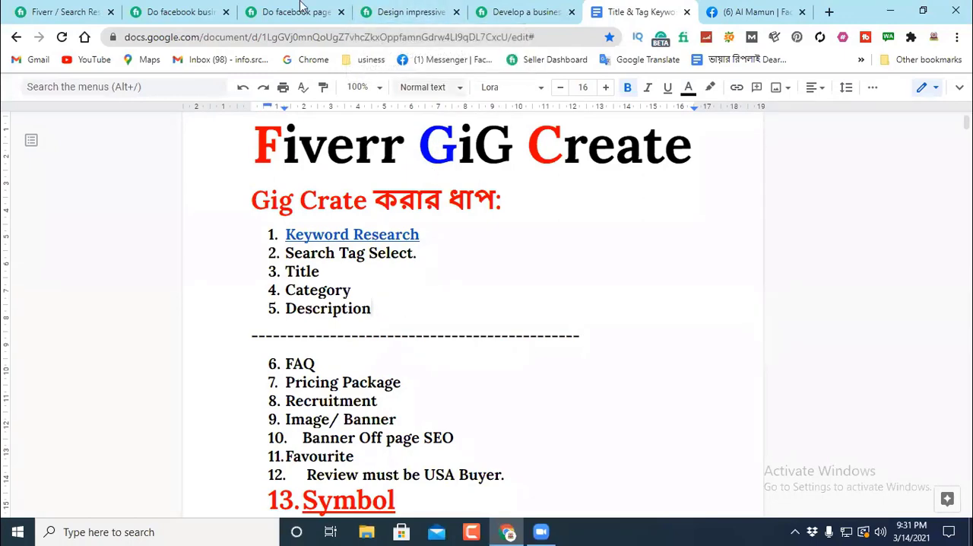
# Step: Read the About This Gig description of the "facebook business page creation,setup,design and optimize" gig
pyautogui.click(182, 11)
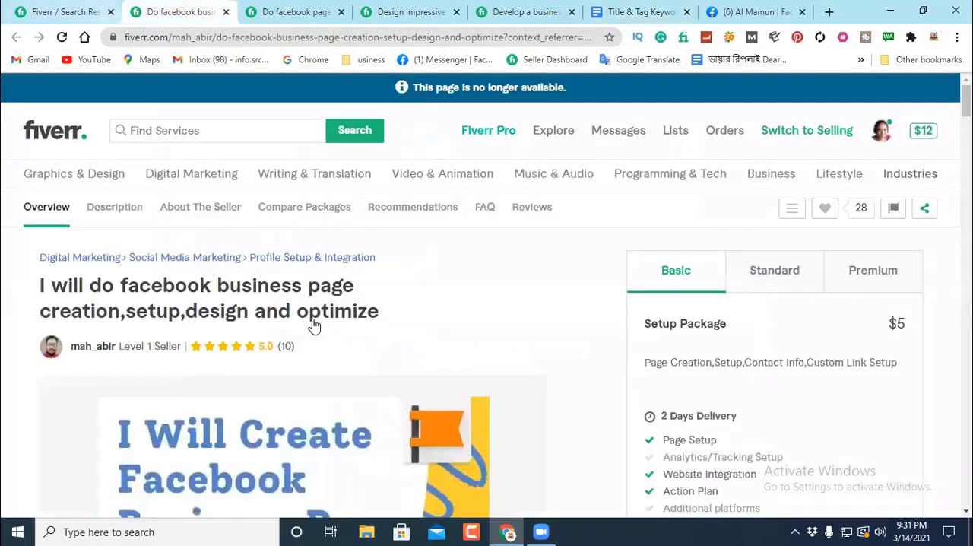
pyautogui.scroll(-5, 319, 312)
pyautogui.scroll(-8, 324, 294)
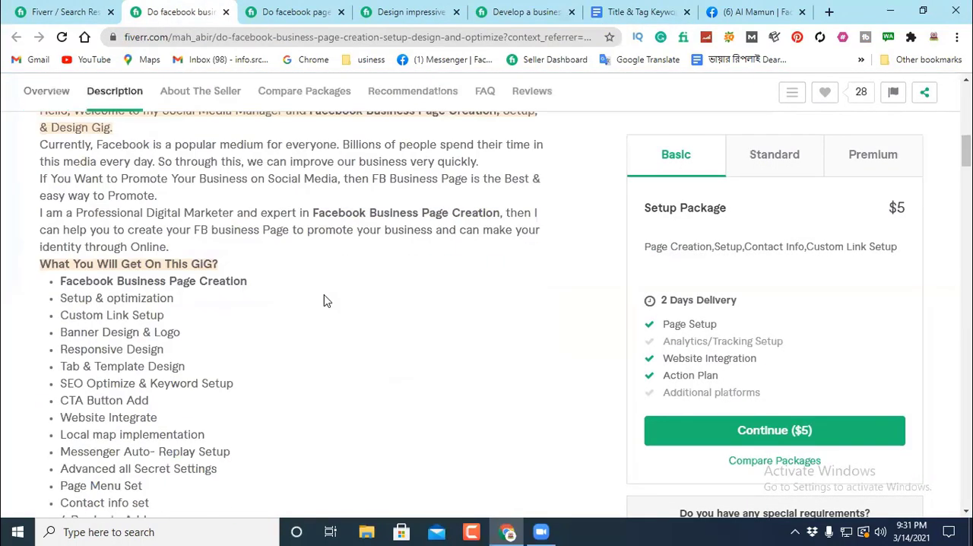
pyautogui.scroll(-1, 324, 300)
pyautogui.scroll(2, 271, 259)
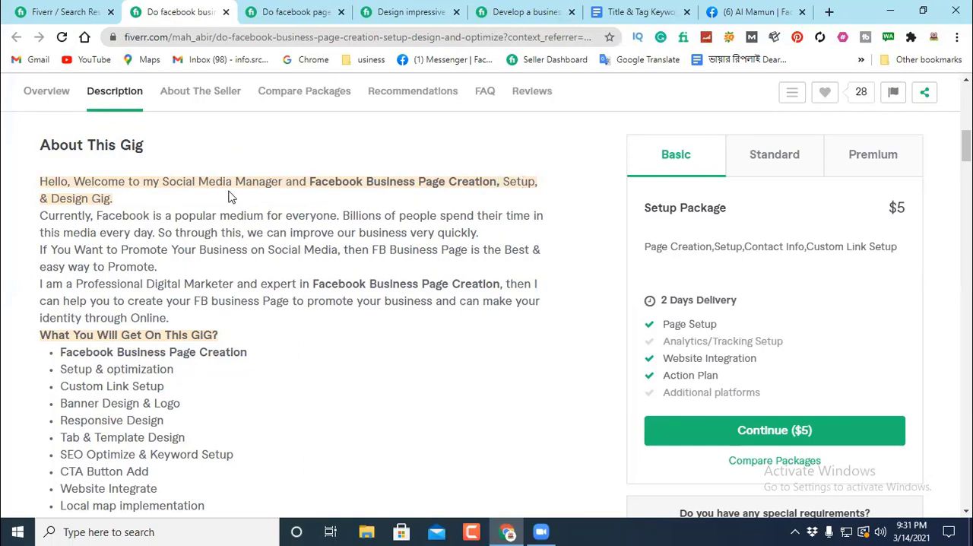
pyautogui.moveTo(124, 203); pyautogui.dragTo(37, 189)
pyautogui.click(141, 166)
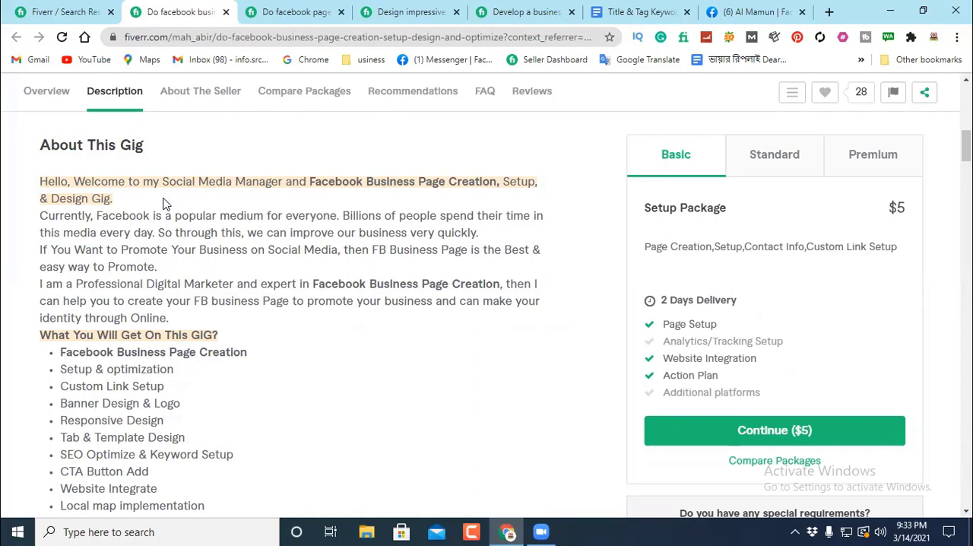
# Step: Review the About This Gig description of the "impressive facebook business page creation" gig among the open gig pages
pyautogui.click(67, 14)
pyautogui.click(213, 10)
pyautogui.click(302, 14)
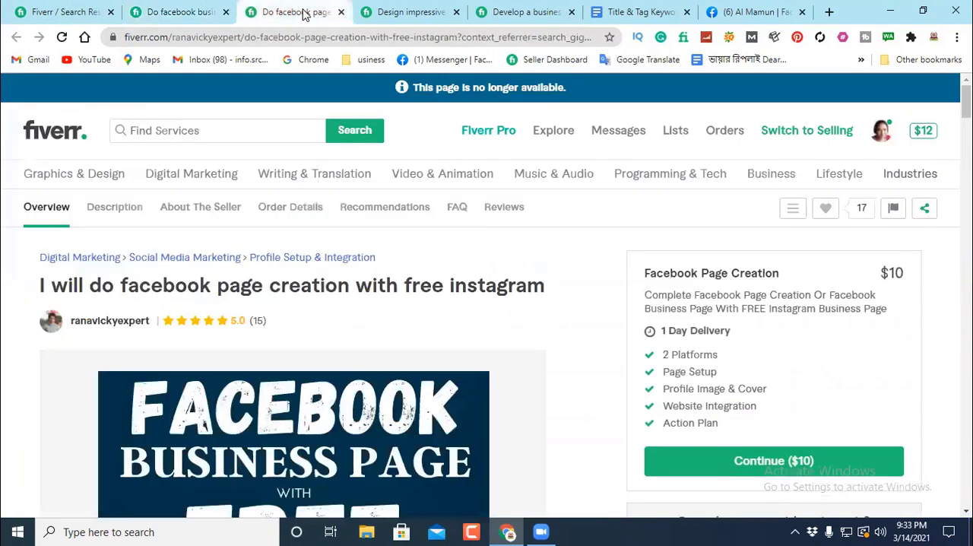
pyautogui.click(388, 13)
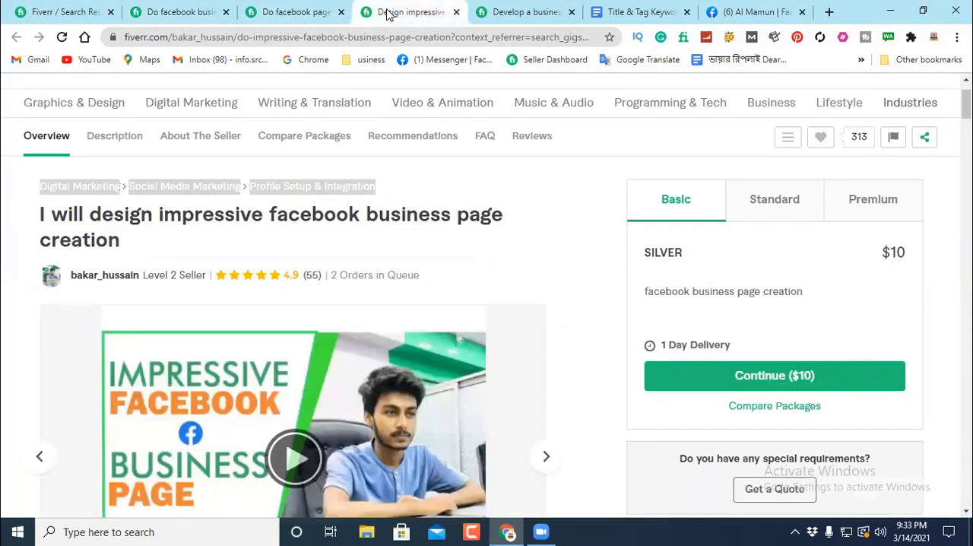
pyautogui.click(496, 199)
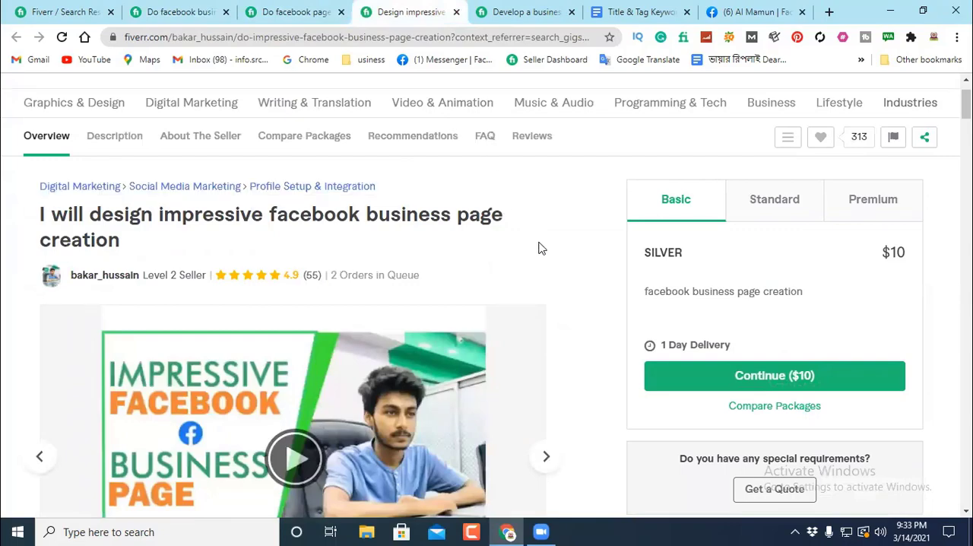
pyautogui.scroll(-5, 519, 249)
pyautogui.scroll(-5, 517, 254)
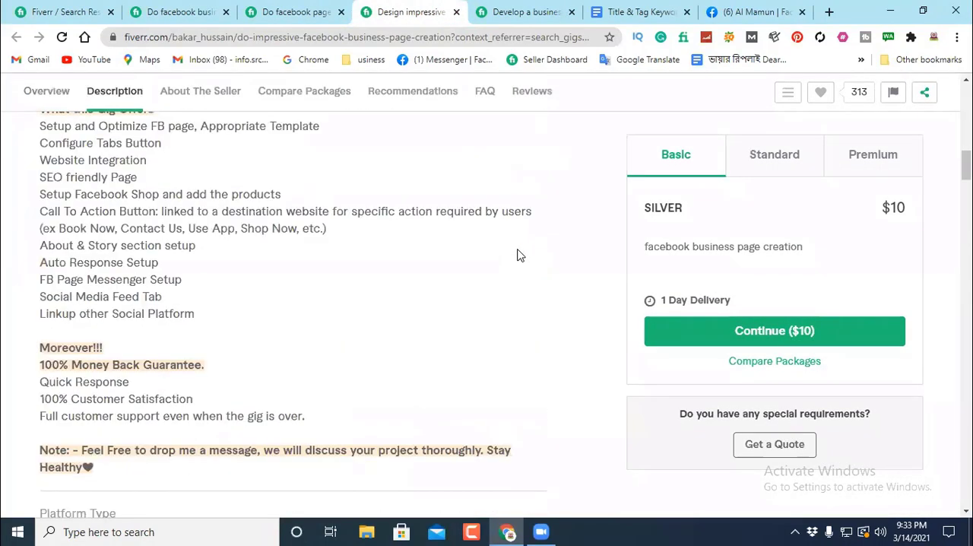
pyautogui.scroll(2, 471, 256)
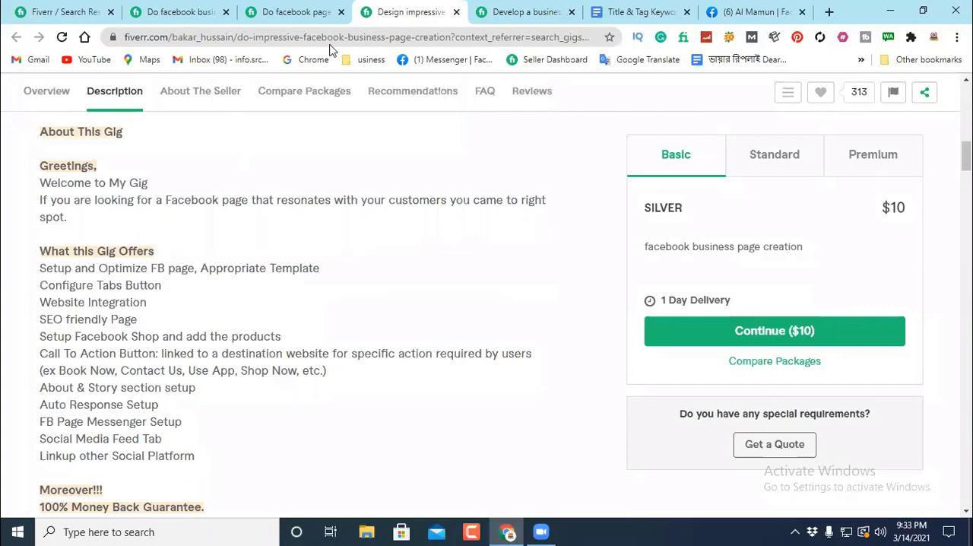
# Step: Rerun the Fiverr search for "facebook page creation" and close the four open gig tabs
pyautogui.click(61, 12)
pyautogui.scroll(2, 274, 103)
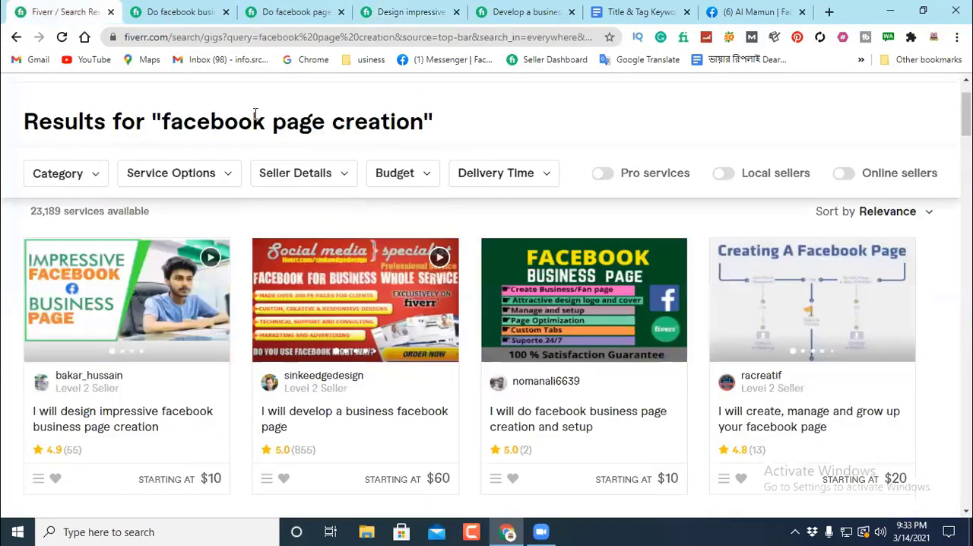
pyautogui.scroll(2, 257, 118)
pyautogui.click(256, 99)
pyautogui.click(346, 106)
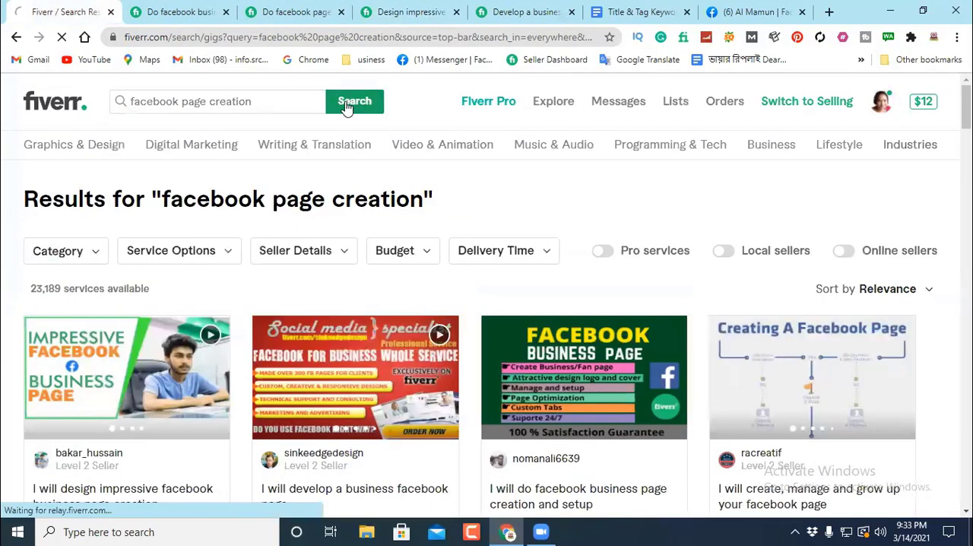
pyautogui.click(226, 12)
pyautogui.click(226, 12)
pyautogui.click(226, 12)
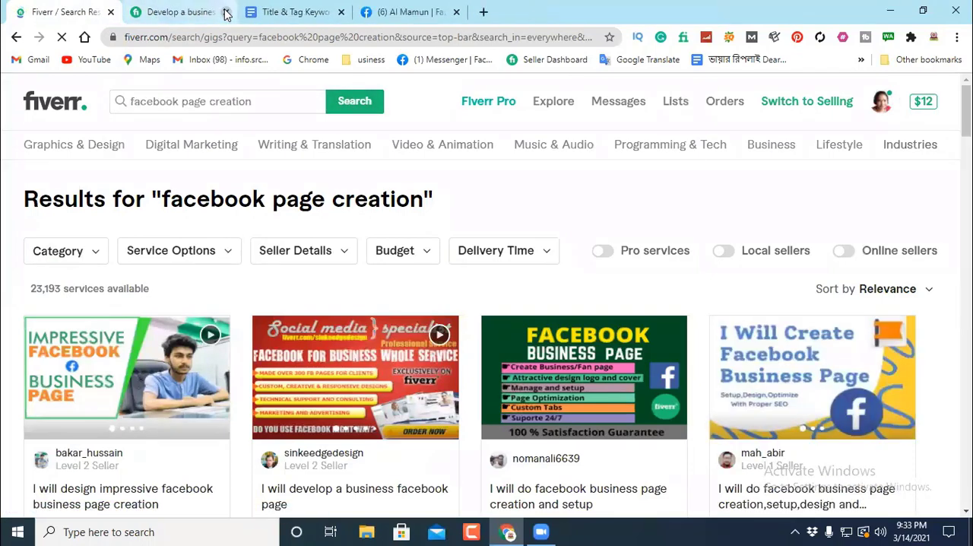
pyautogui.click(225, 12)
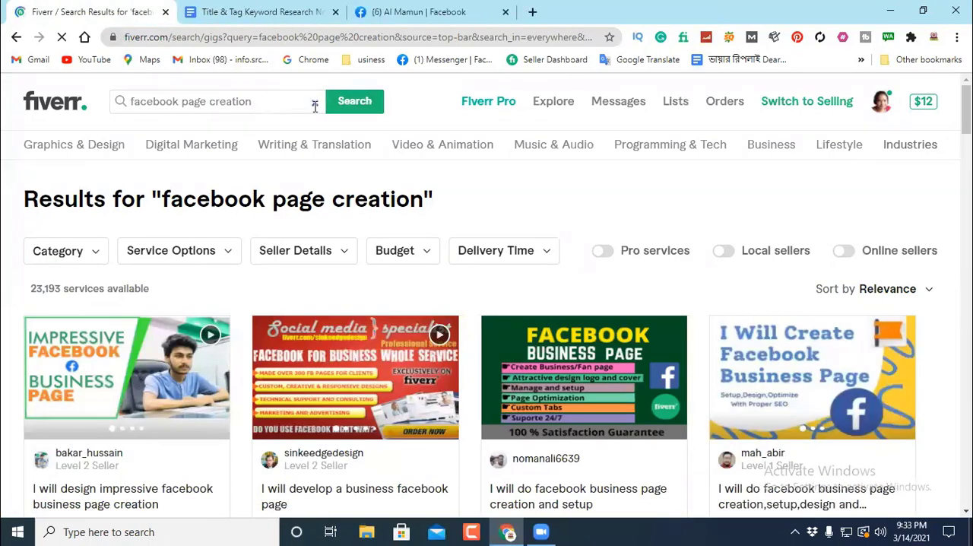
pyautogui.click(352, 105)
# Step: Open the "design and facebook business page creation and setup" gig from the search results in a new tab and switch to it
pyautogui.scroll(-8, 334, 182)
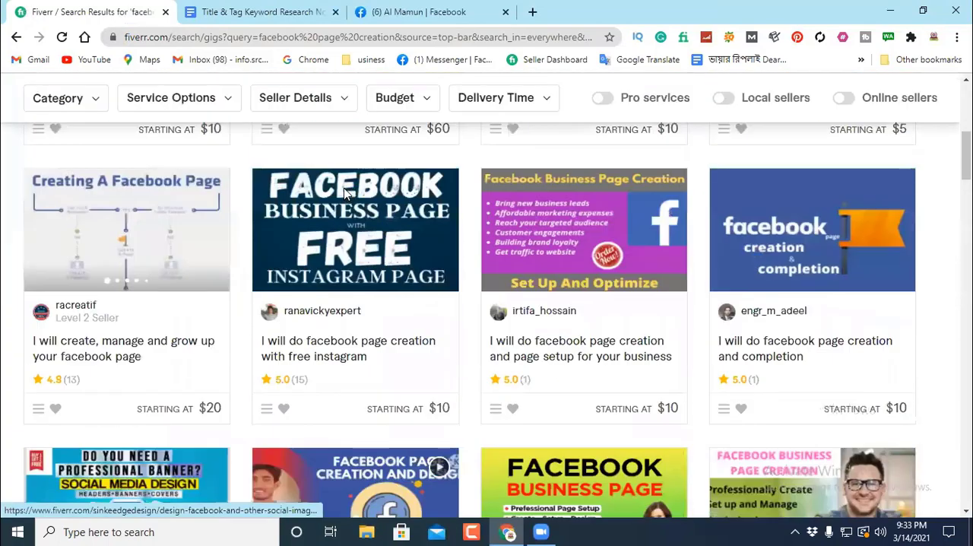
pyautogui.scroll(-1, 344, 192)
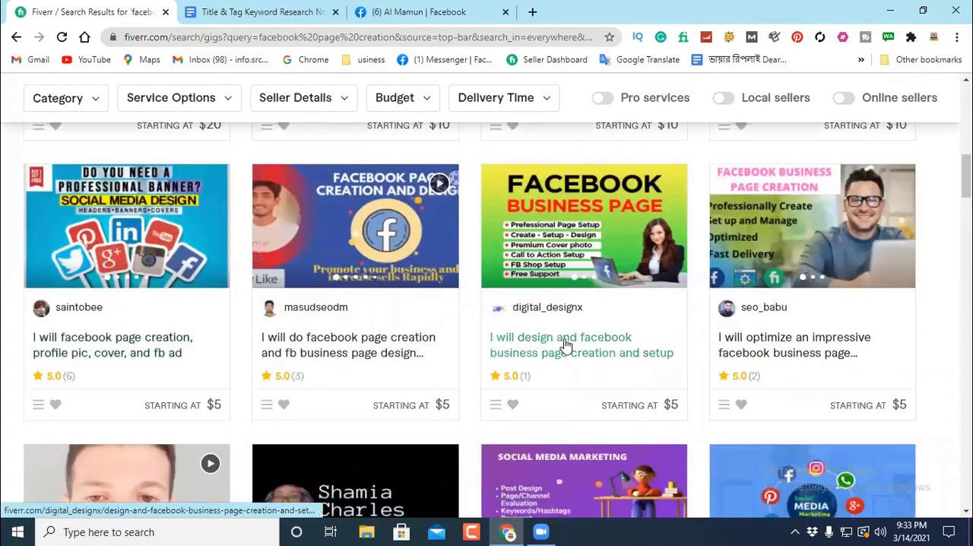
pyautogui.scroll(8, 605, 304)
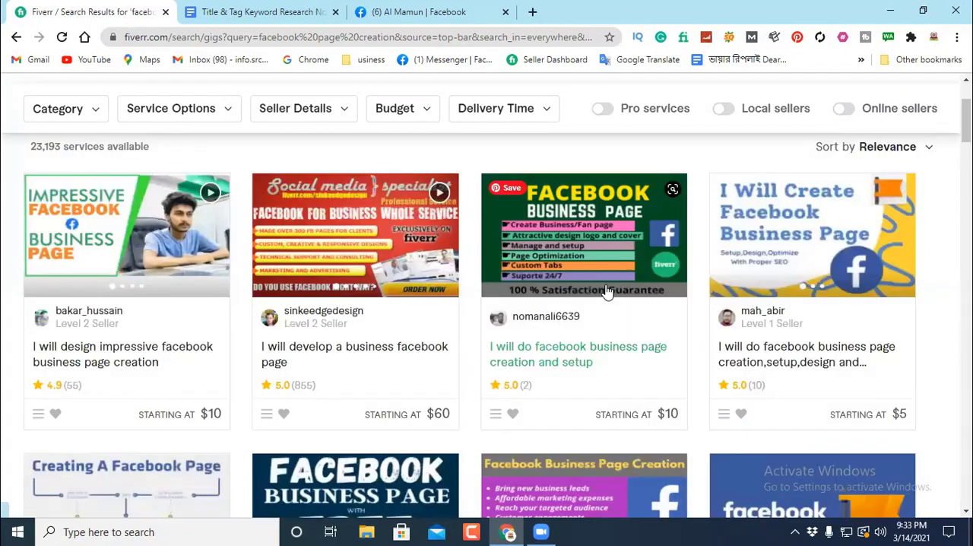
pyautogui.scroll(-6, 607, 291)
pyautogui.scroll(-1, 607, 291)
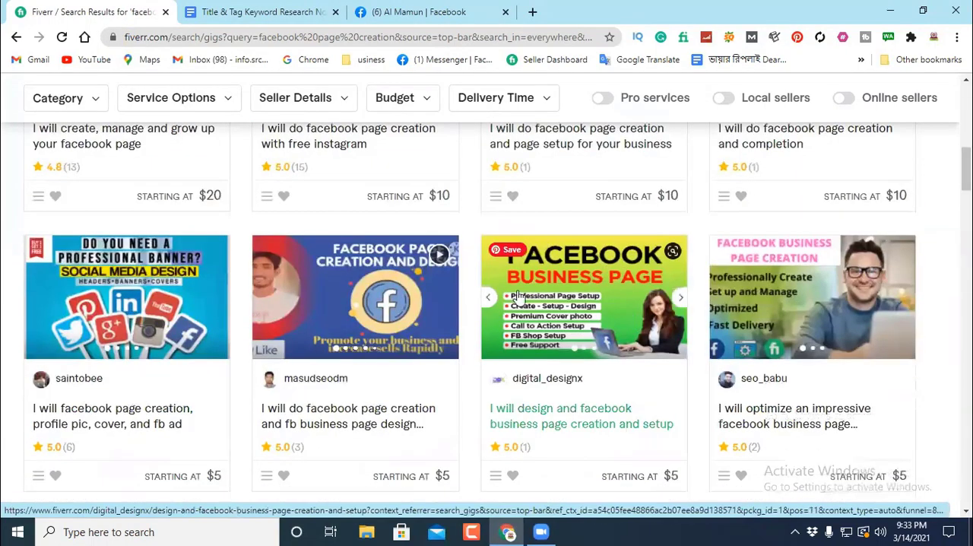
pyautogui.rightClick(532, 414)
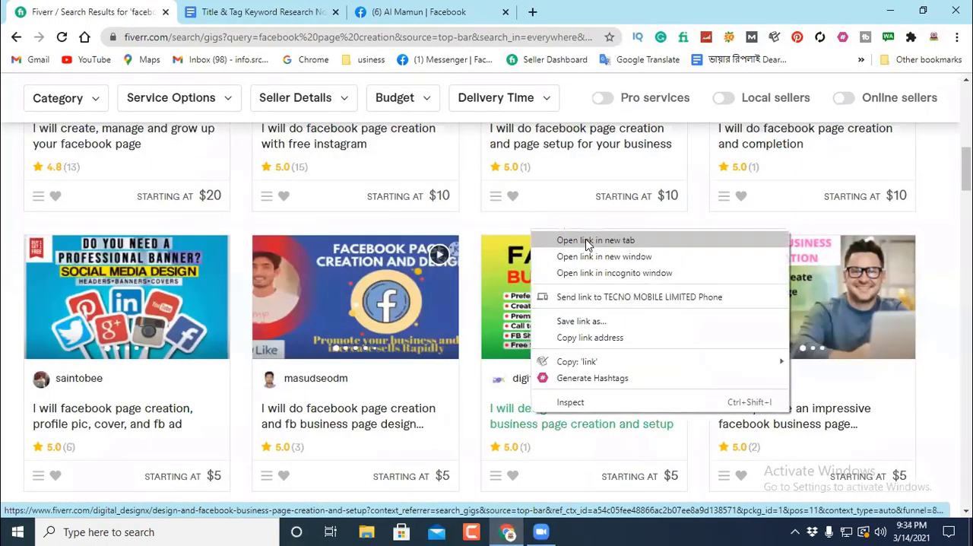
pyautogui.click(585, 242)
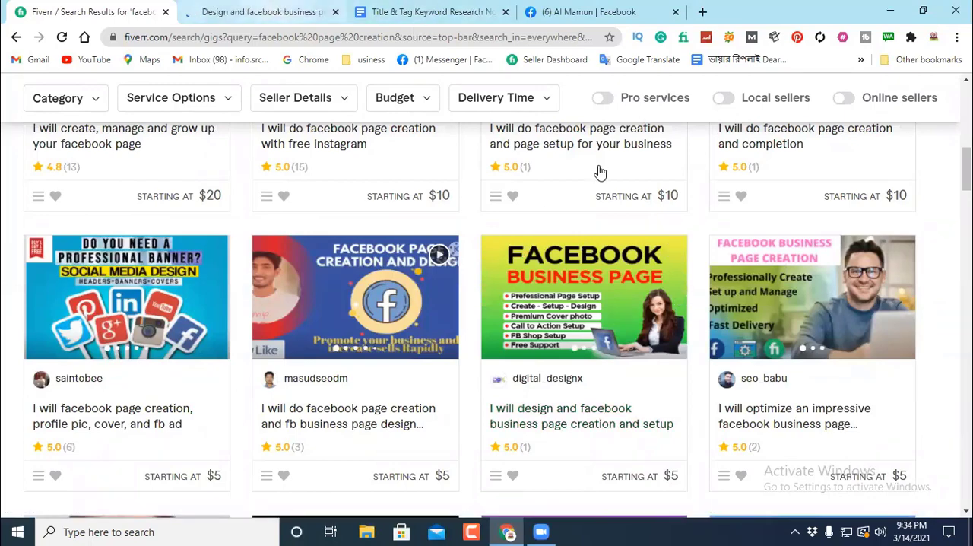
pyautogui.click(258, 10)
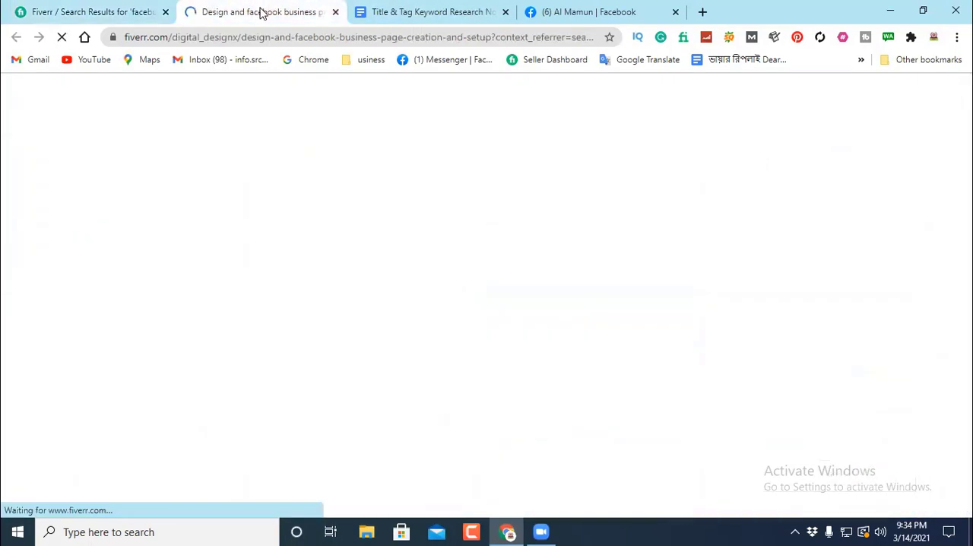
# Step: Copy the gig's full About This Gig text, down to the closing line inviting buyers to message
pyautogui.scroll(-10, 300, 291)
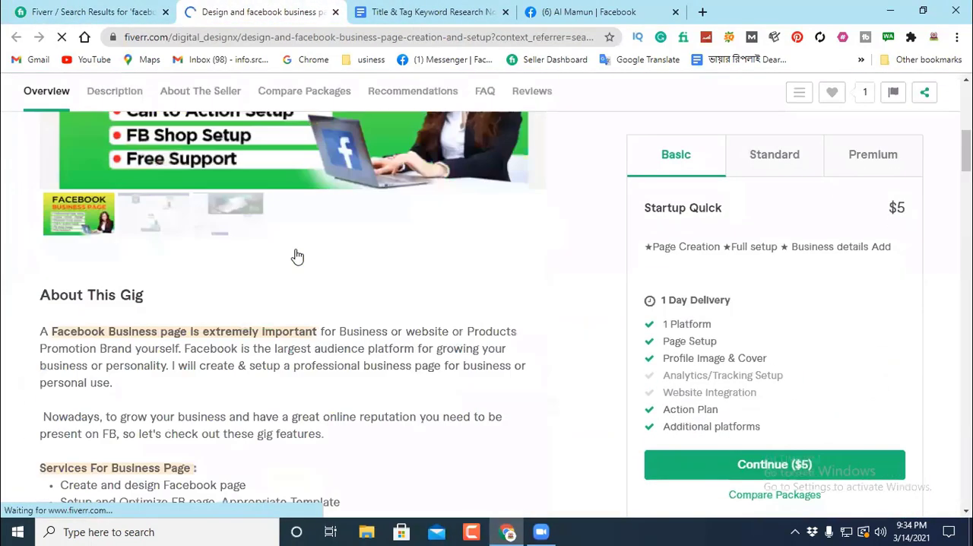
pyautogui.scroll(1, 298, 252)
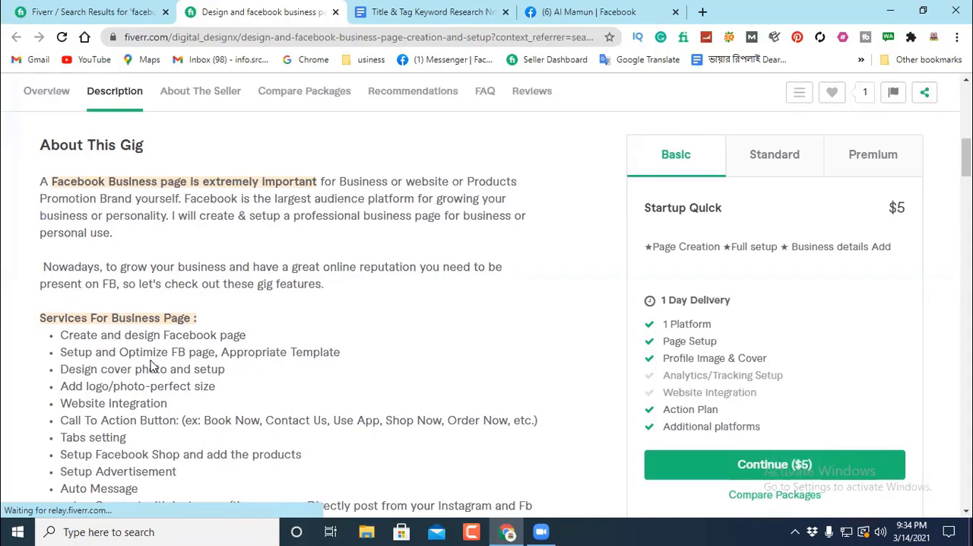
pyautogui.scroll(-1, 108, 189)
pyautogui.scroll(1, 111, 191)
pyautogui.moveTo(40, 186); pyautogui.dragTo(501, 373)
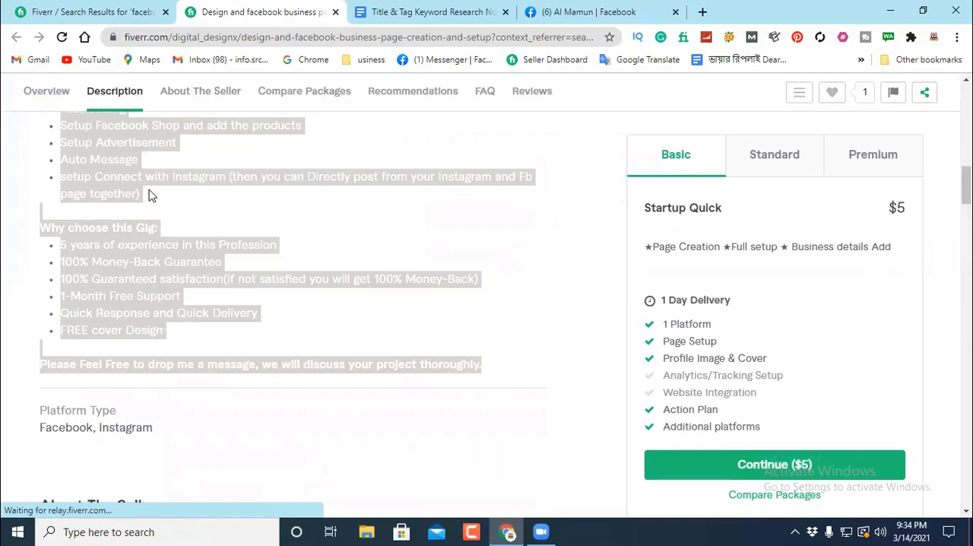
pyautogui.rightClick(111, 152)
pyautogui.click(145, 161)
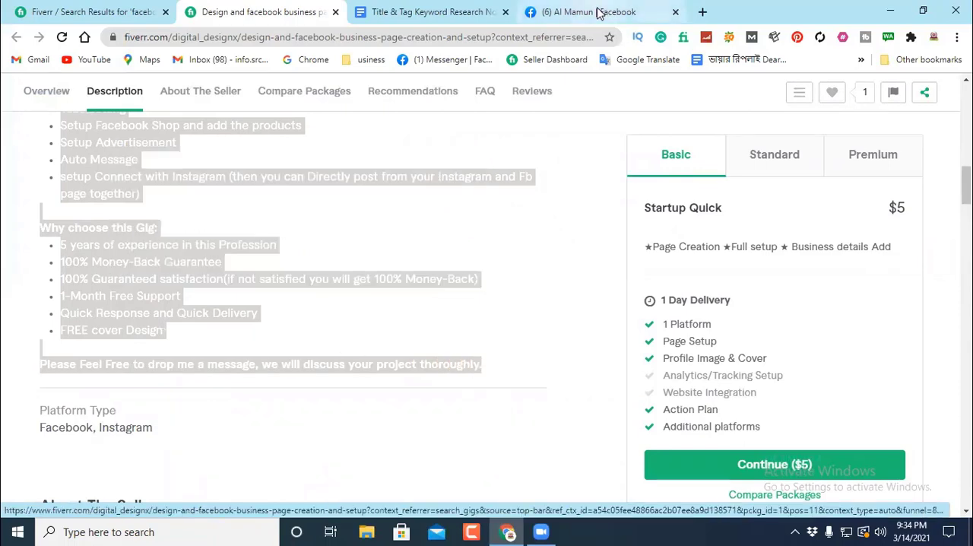
# Step: Paste the copied gig description below the "create facebook" line in the Title & Tag Keyword Research document
pyautogui.click(422, 12)
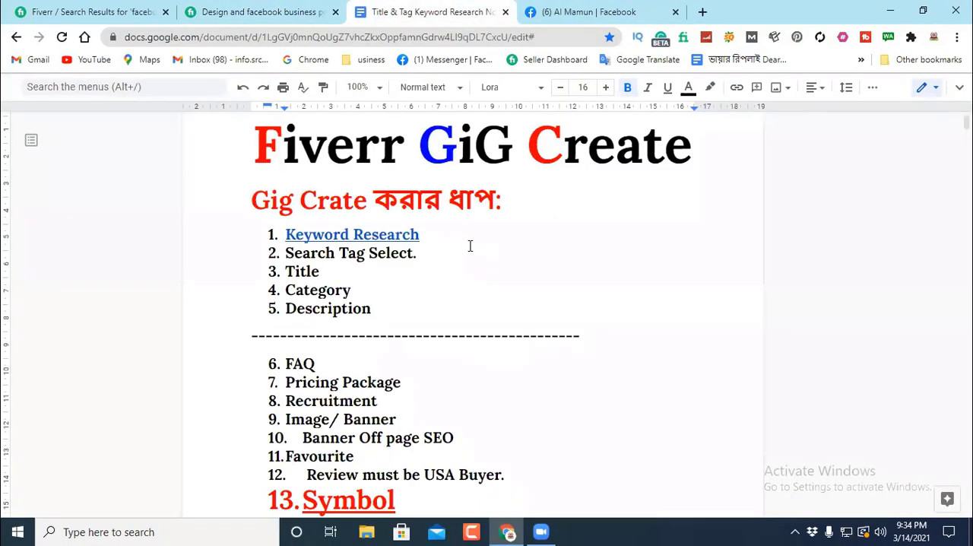
pyautogui.scroll(-10, 469, 245)
pyautogui.scroll(2, 469, 246)
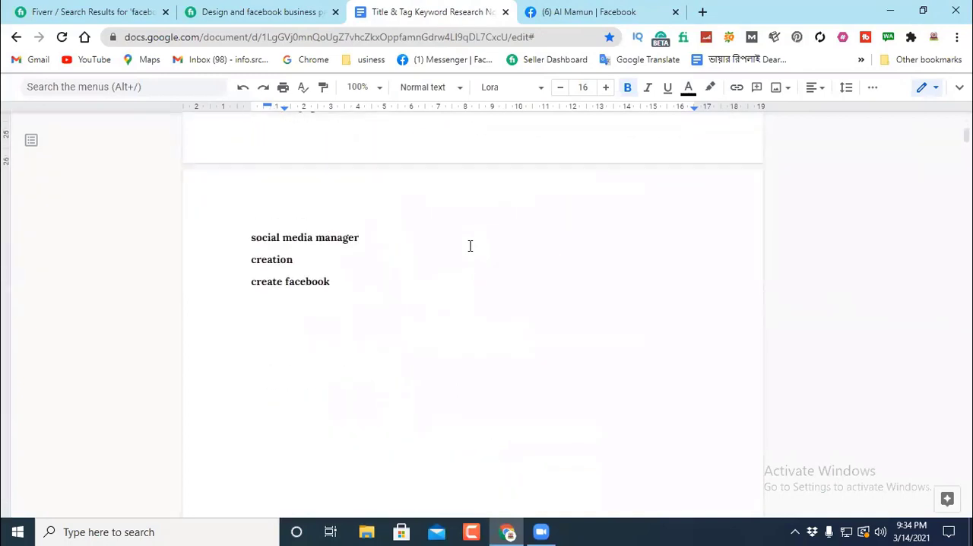
pyautogui.click(258, 323)
pyautogui.rightClick(261, 325)
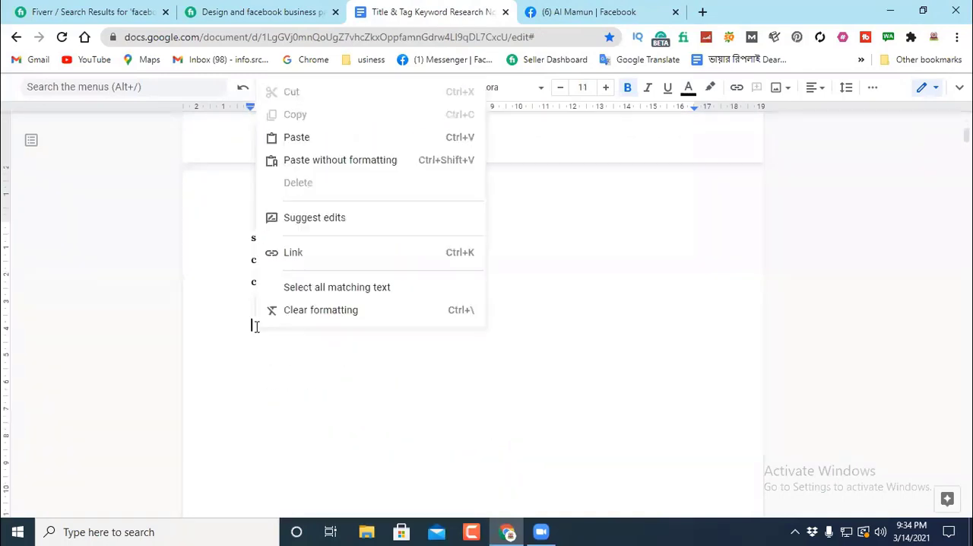
pyautogui.click(297, 138)
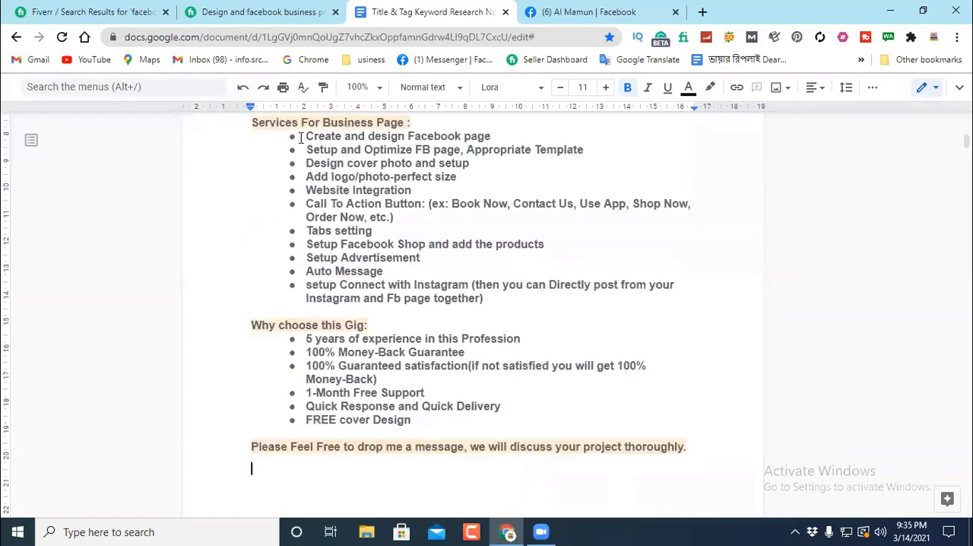
# Step: Add a dashed separator line above and below the pasted gig description
pyautogui.scroll(1, 414, 232)
pyautogui.scroll(1, 414, 232)
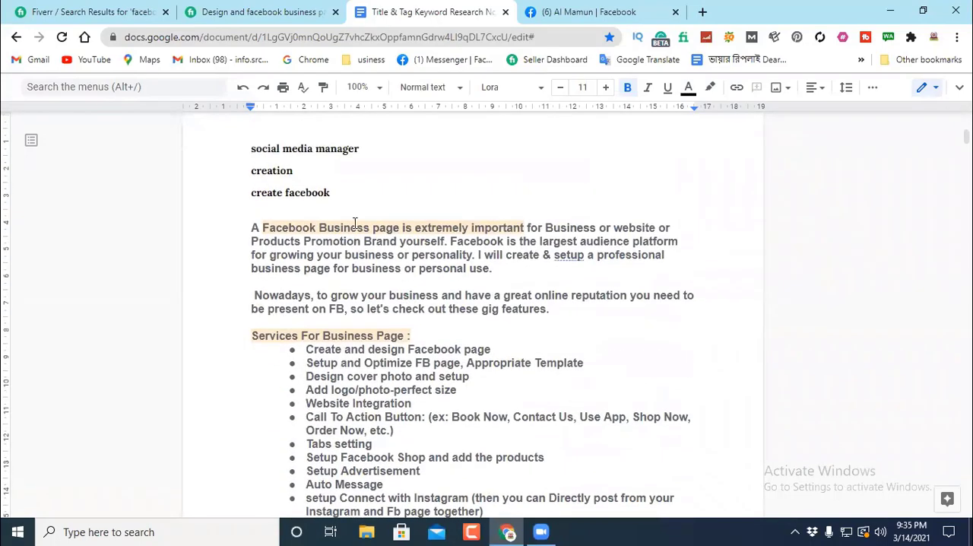
pyautogui.click(272, 206)
pyautogui.write('-')
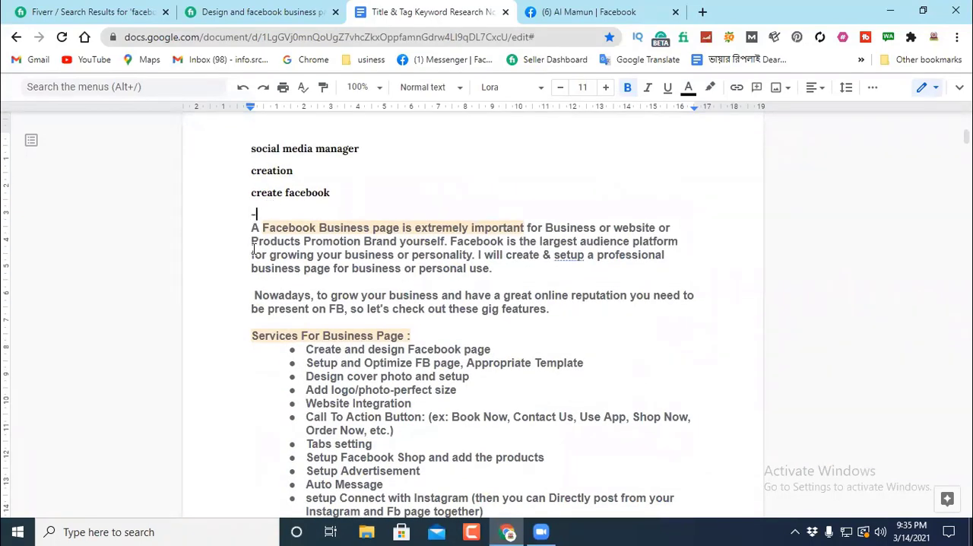
pyautogui.write('---------------------------')
pyautogui.scroll(-5, 253, 249)
pyautogui.doubleClick(285, 330)
pyautogui.write('-')
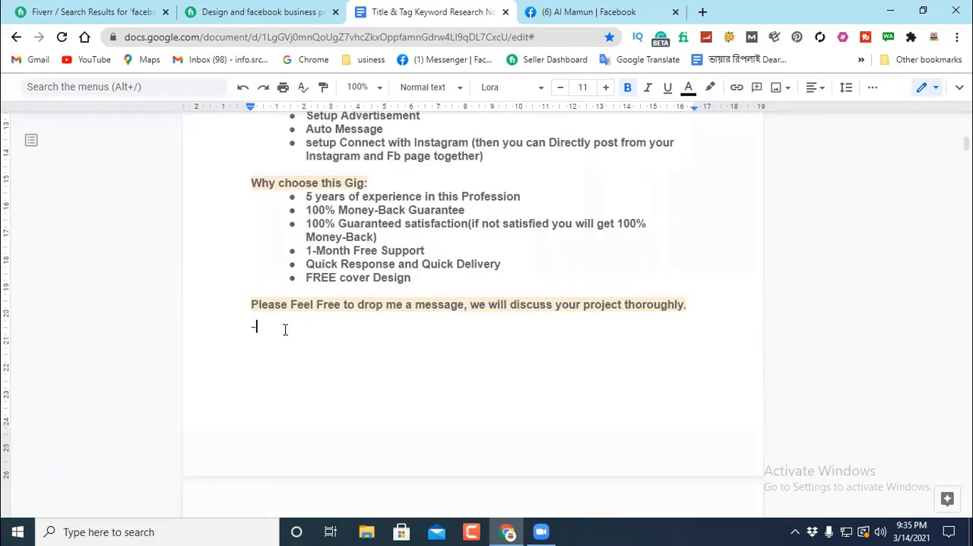
pyautogui.write('---------------------------------------------------------------')
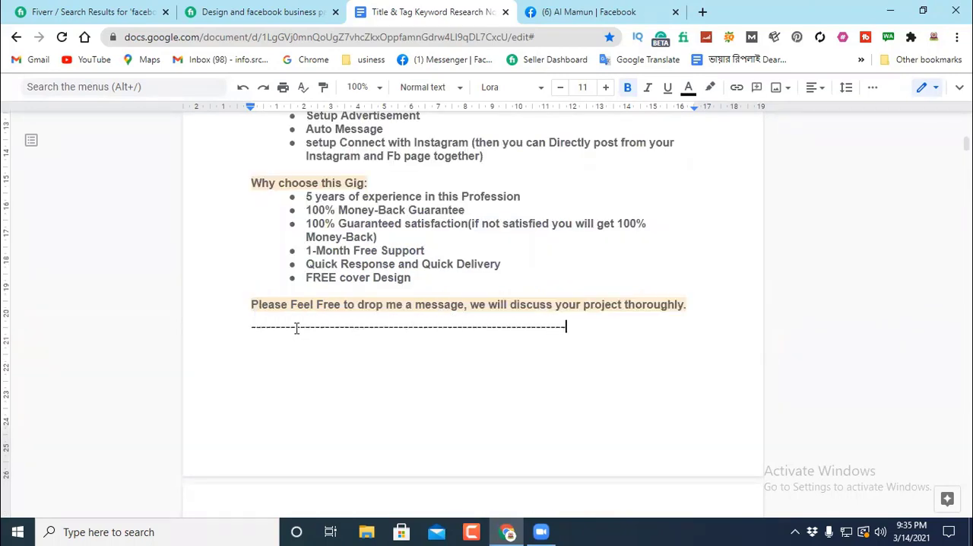
# Step: Open the "I will develop a business facebook page" gig from the Fiverr search results in a new tab and switch to it
pyautogui.click(221, 13)
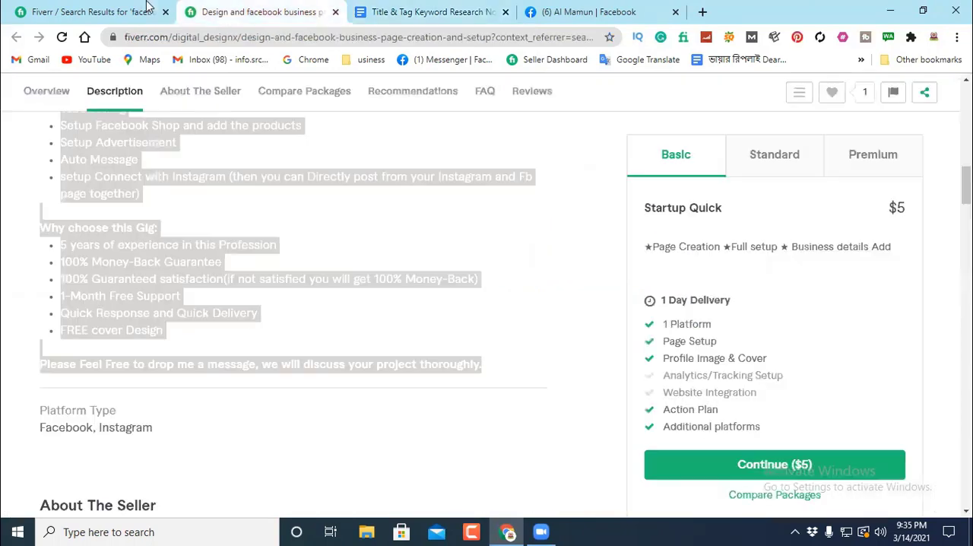
pyautogui.click(109, 13)
pyautogui.scroll(5, 406, 224)
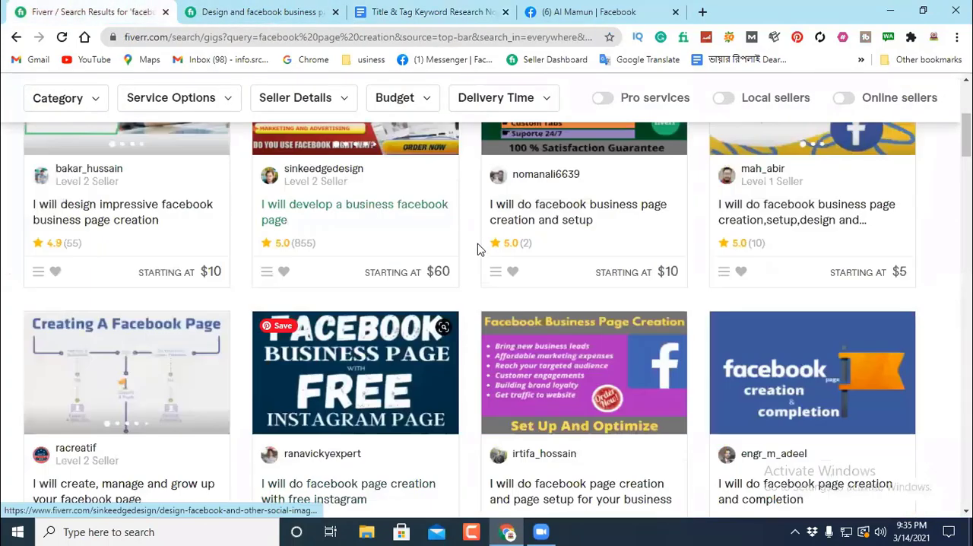
pyautogui.scroll(2, 680, 291)
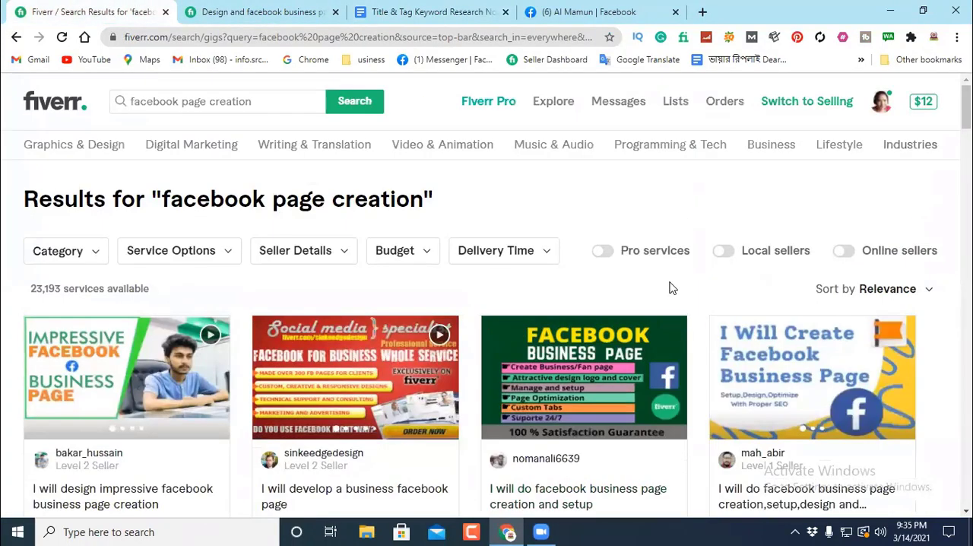
pyautogui.scroll(-3, 194, 320)
pyautogui.rightClick(330, 279)
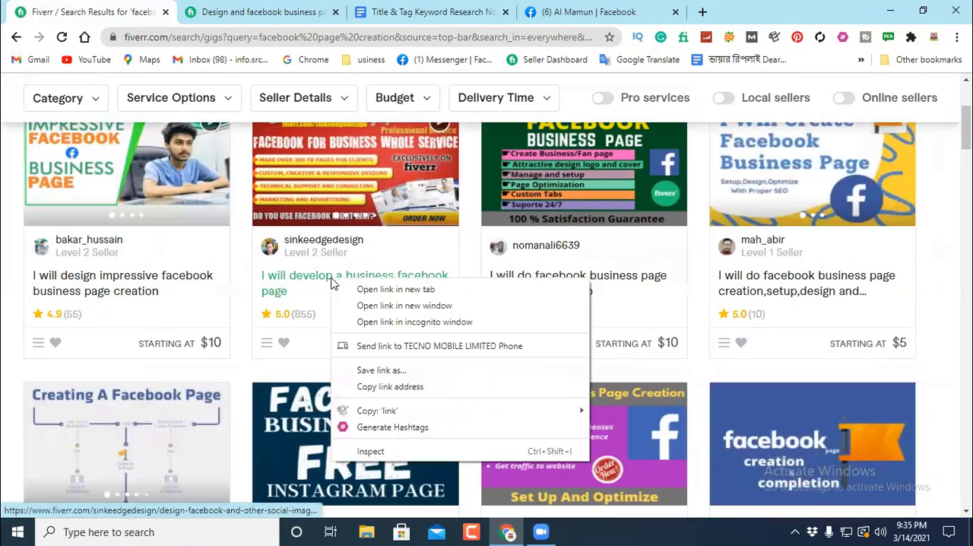
pyautogui.click(371, 289)
pyautogui.click(218, 12)
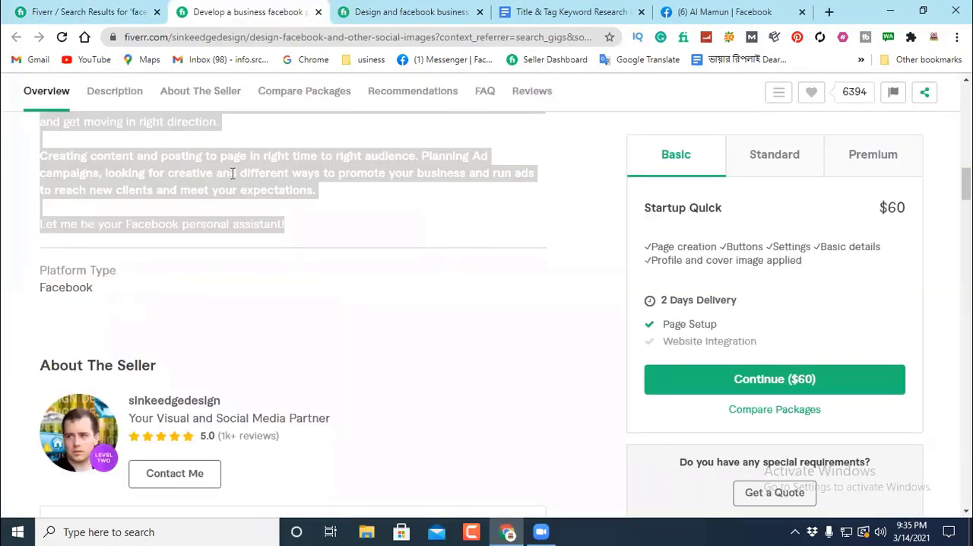
# Step: Copy the gig's About This Gig text and paste it below the second dashed separator in the research document, leaving a blank line between
pyautogui.rightClick(228, 166)
pyautogui.click(266, 178)
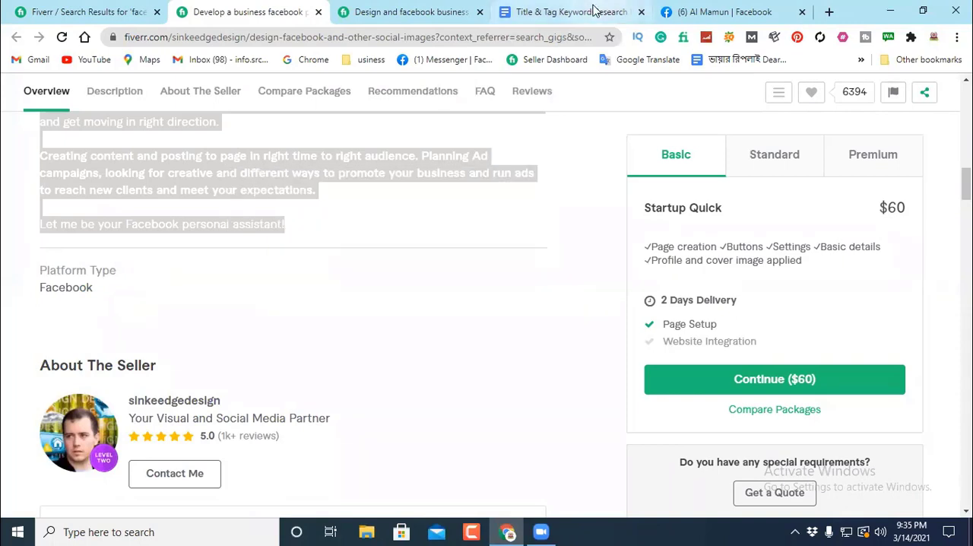
pyautogui.click(576, 11)
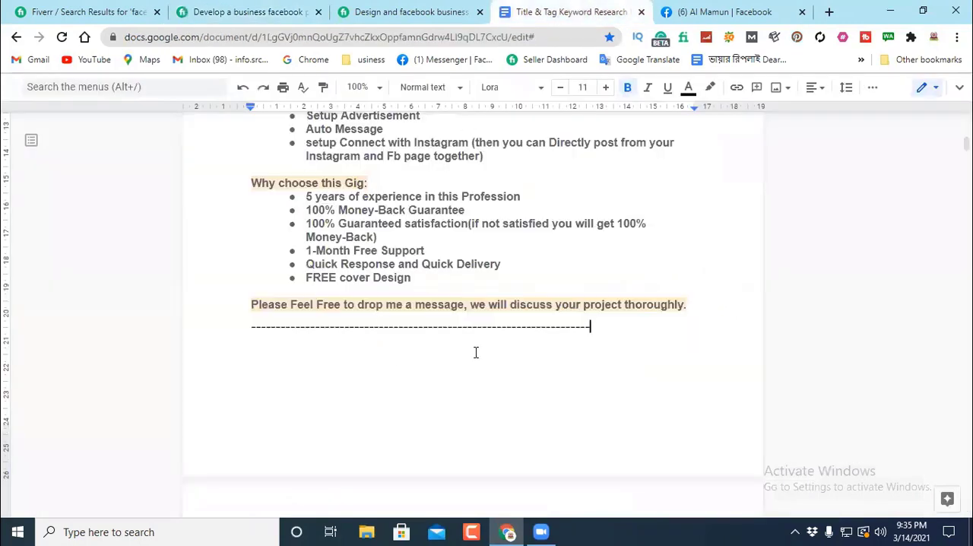
pyautogui.press('Return')
pyautogui.press('Return')
pyautogui.rightClick(264, 372)
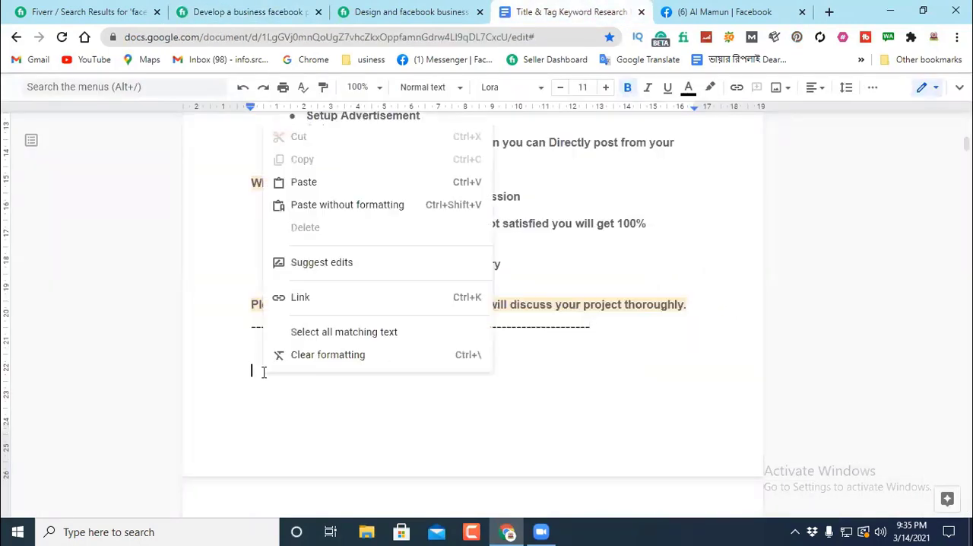
pyautogui.click(302, 183)
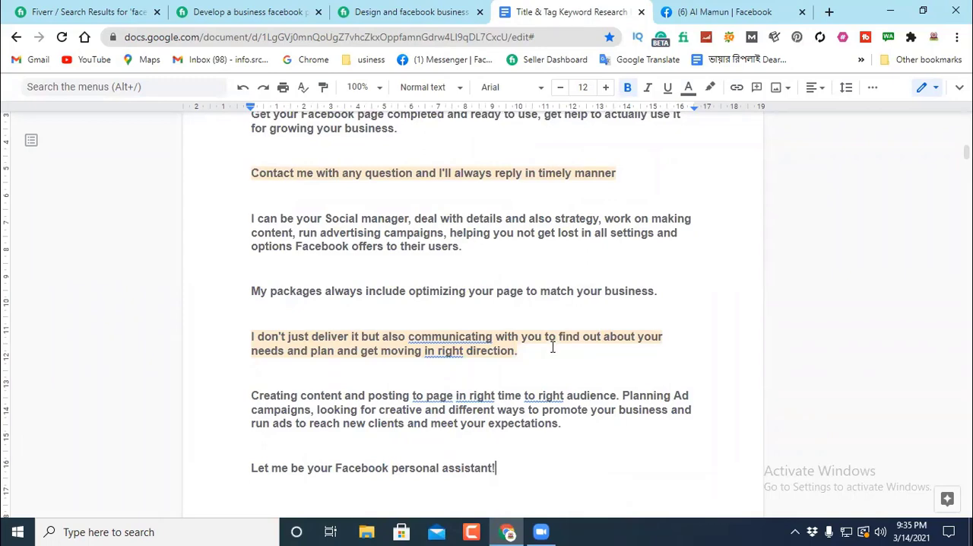
# Step: Review both pasted gig descriptions, examining the opening line "Set up your Facebook page in a right way from beginning"
pyautogui.scroll(3, 548, 335)
pyautogui.scroll(4, 534, 325)
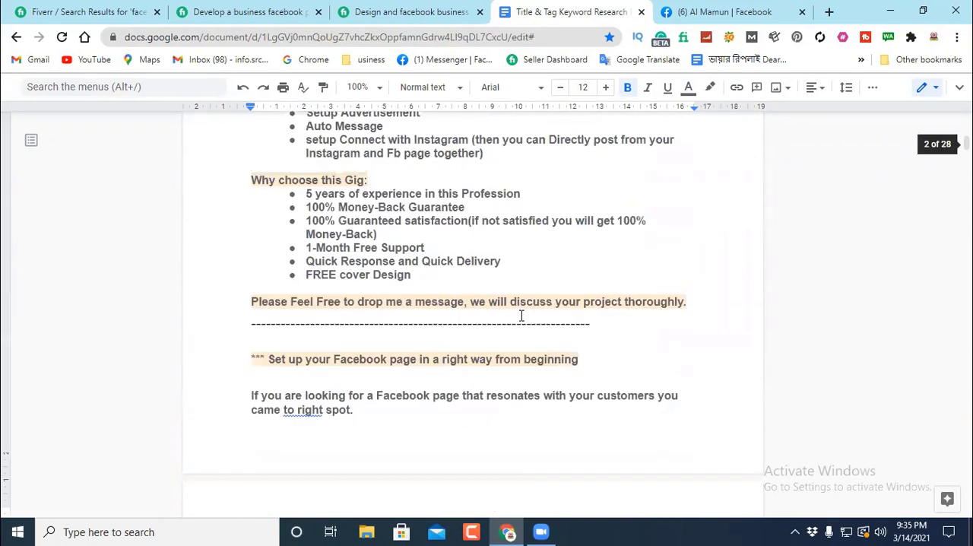
pyautogui.scroll(2, 374, 242)
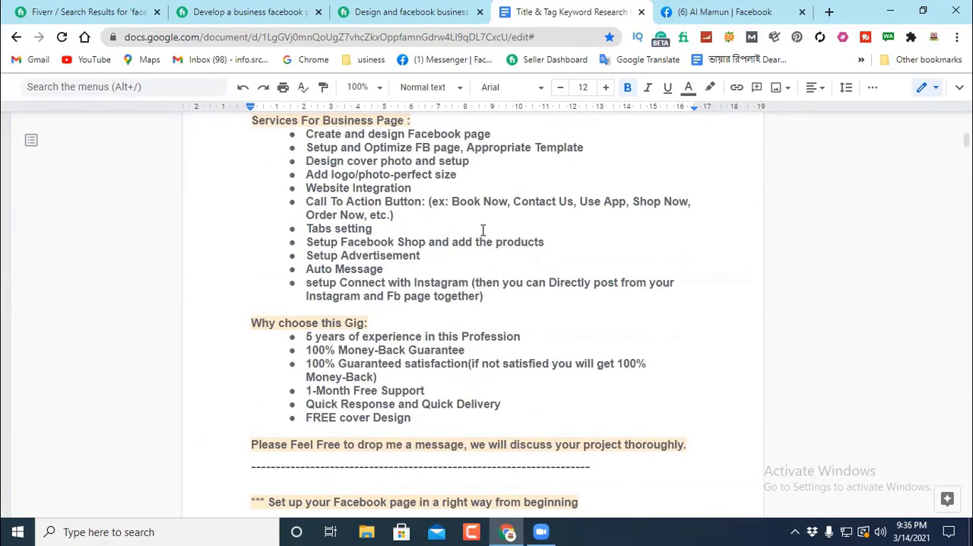
pyautogui.scroll(3, 517, 228)
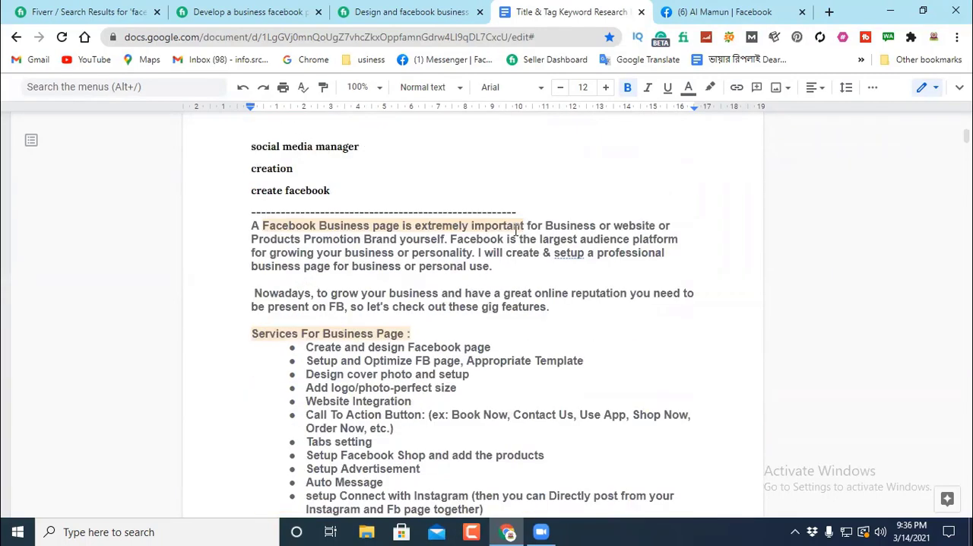
pyautogui.scroll(-1, 505, 226)
pyautogui.scroll(1, 486, 213)
pyautogui.scroll(-7, 501, 218)
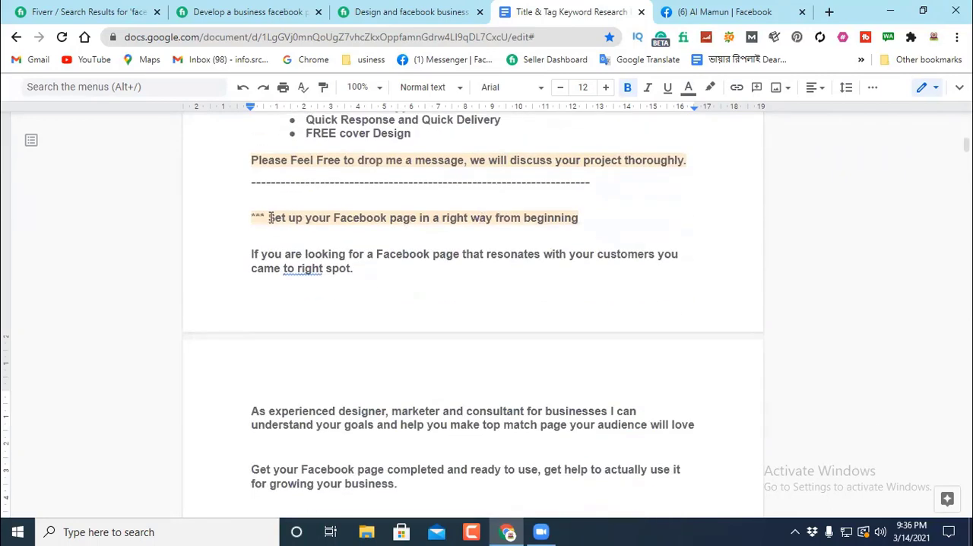
pyautogui.moveTo(247, 218); pyautogui.dragTo(598, 218)
pyautogui.click(597, 218)
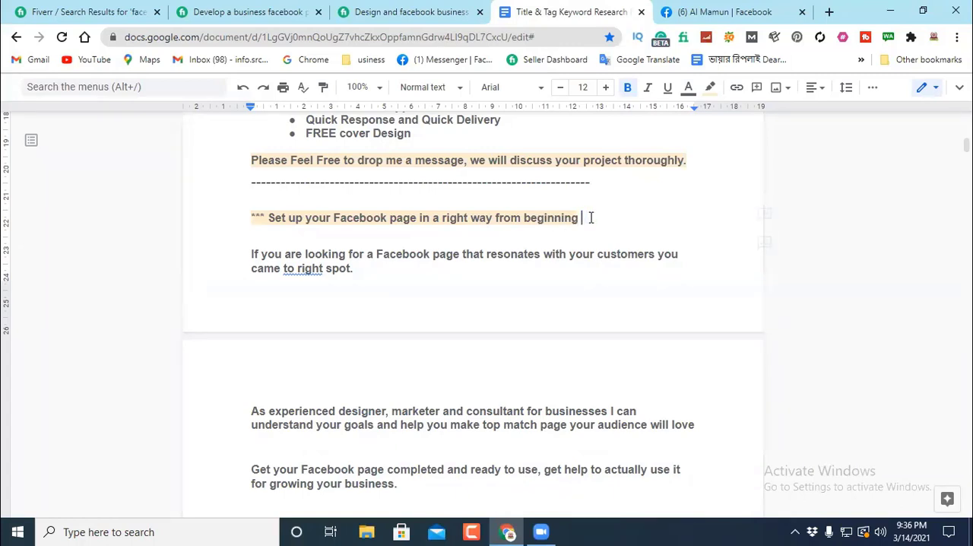
pyautogui.moveTo(587, 218); pyautogui.dragTo(245, 225)
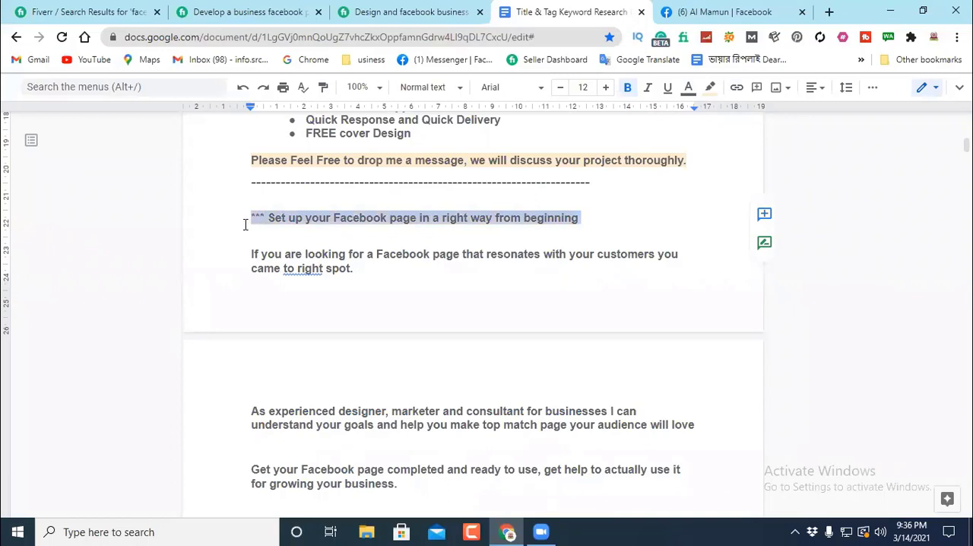
pyautogui.click(612, 223)
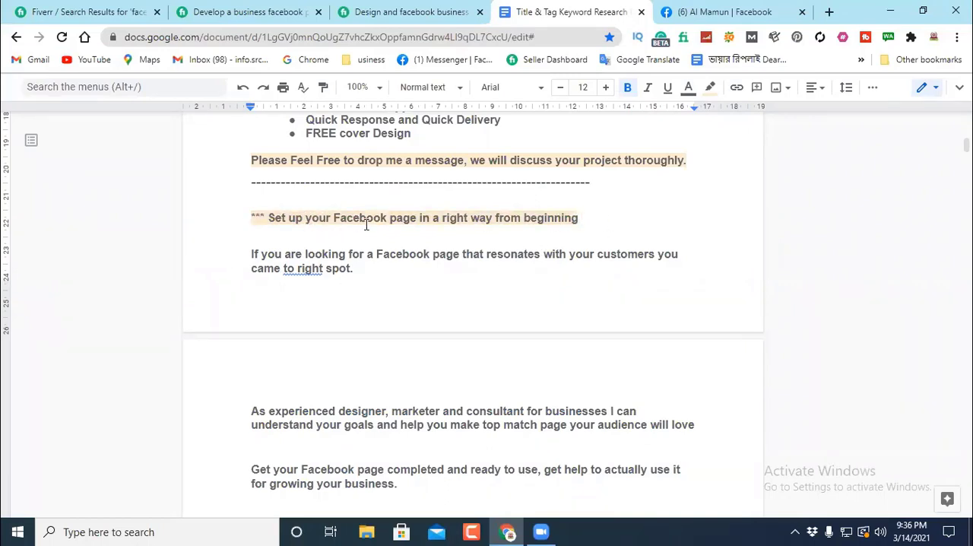
# Step: Examine the sample description starting with "Hello There!" further down the document, including its introduction and My Services list
pyautogui.scroll(1, 366, 224)
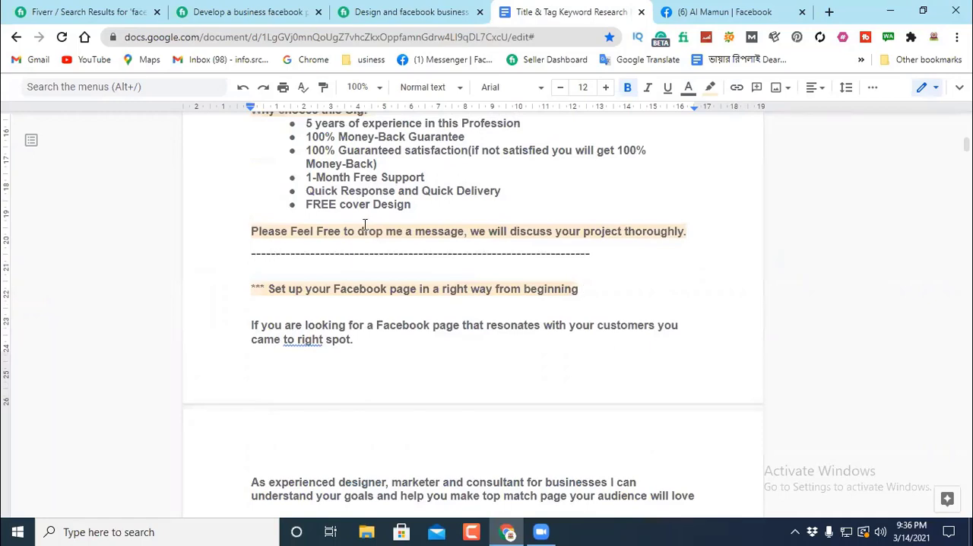
pyautogui.scroll(-13, 365, 224)
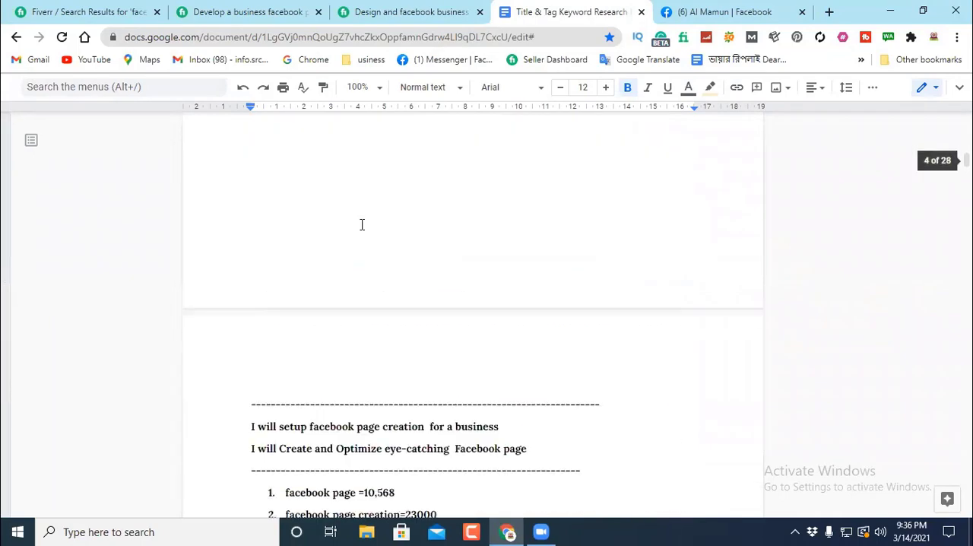
pyautogui.scroll(-3, 362, 225)
pyautogui.scroll(2, 362, 225)
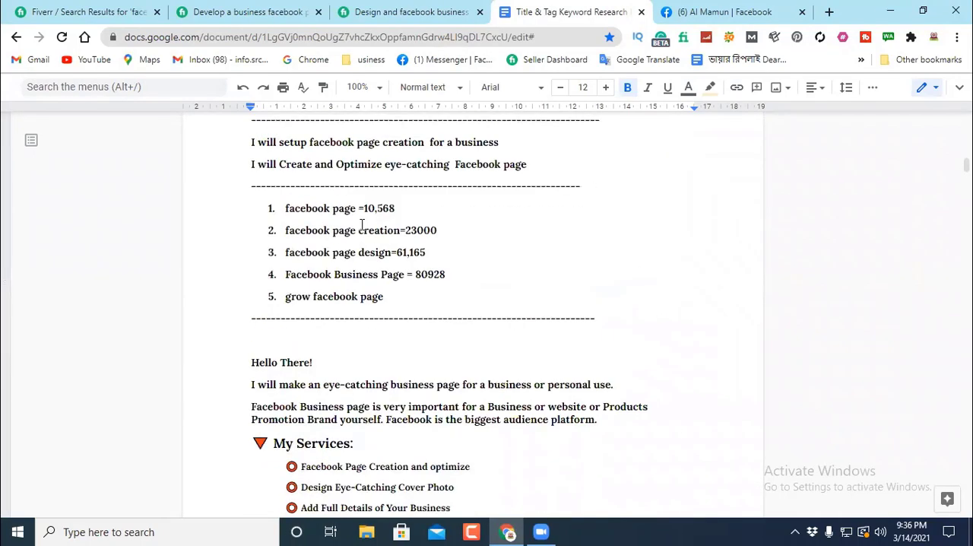
pyautogui.scroll(-1, 362, 225)
pyautogui.scroll(2, 361, 225)
pyautogui.scroll(-4, 362, 225)
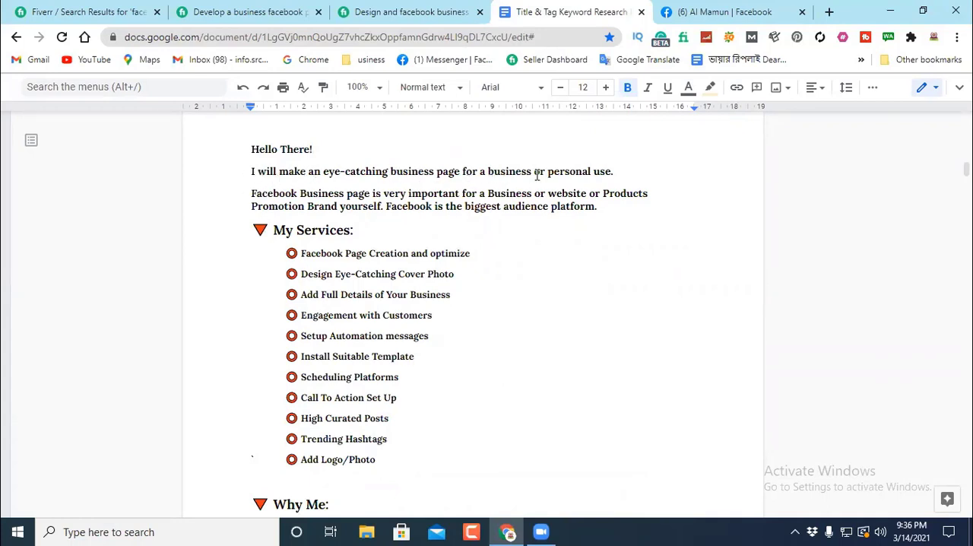
pyautogui.click(629, 172)
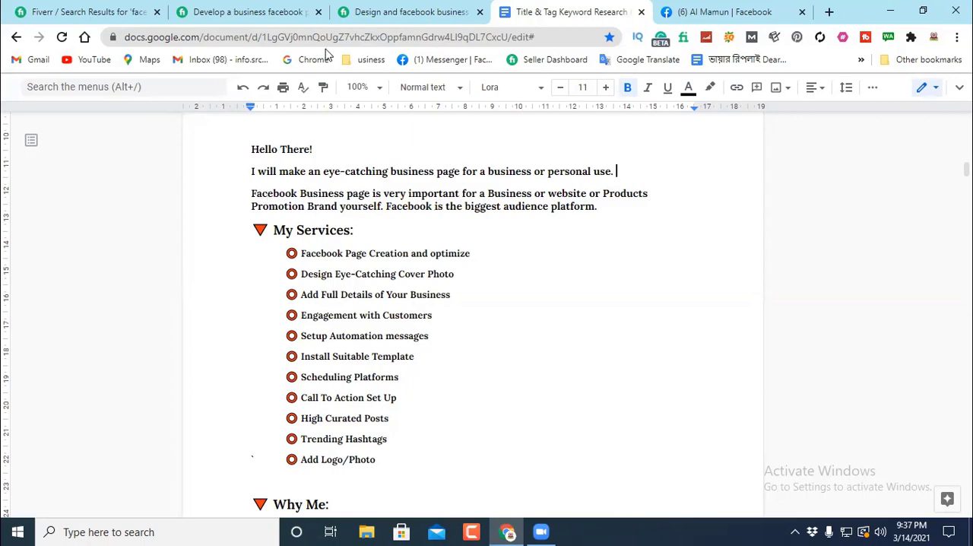
# Step: Examine the first pasted description's opening sentence and its word "extremely" as source wording for the introduction
pyautogui.scroll(10, 432, 145)
pyautogui.scroll(5, 433, 146)
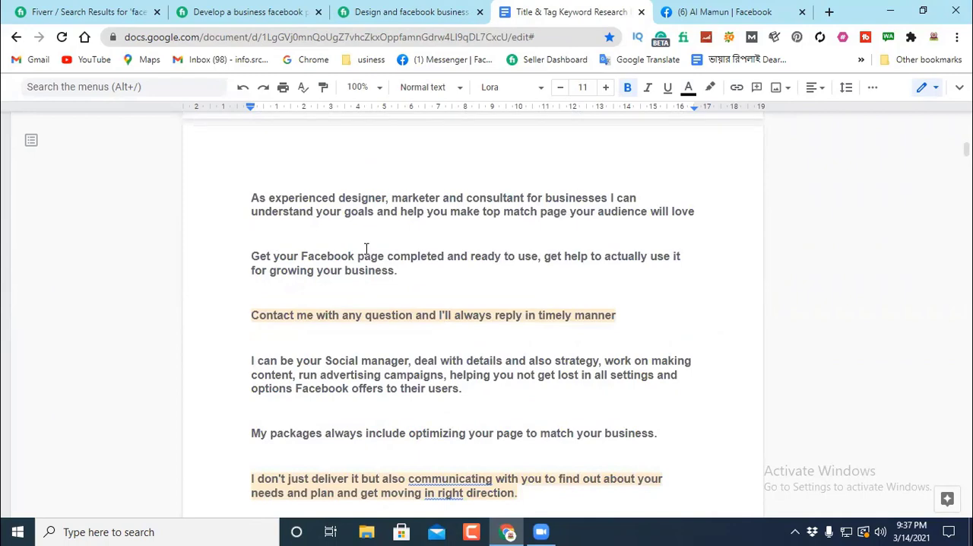
pyautogui.scroll(6, 366, 248)
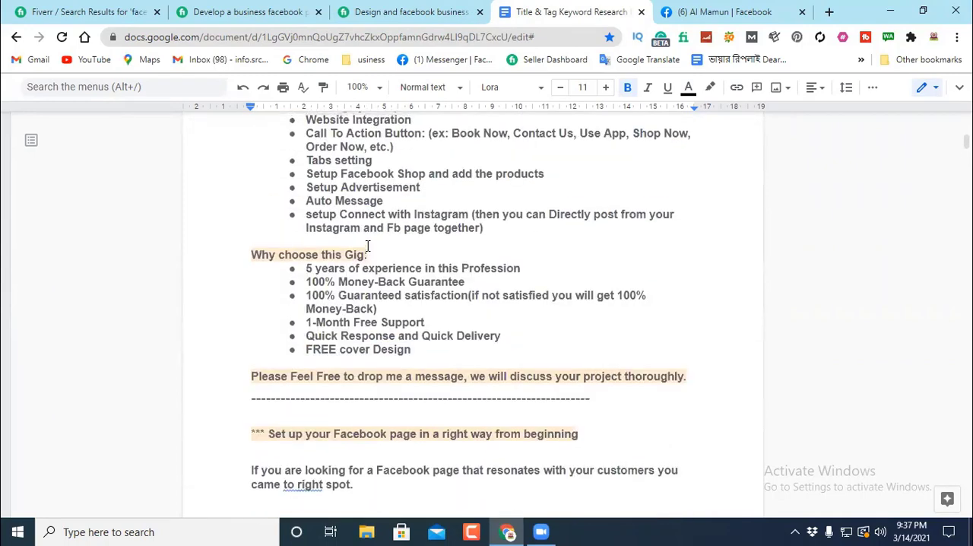
pyautogui.scroll(5, 367, 245)
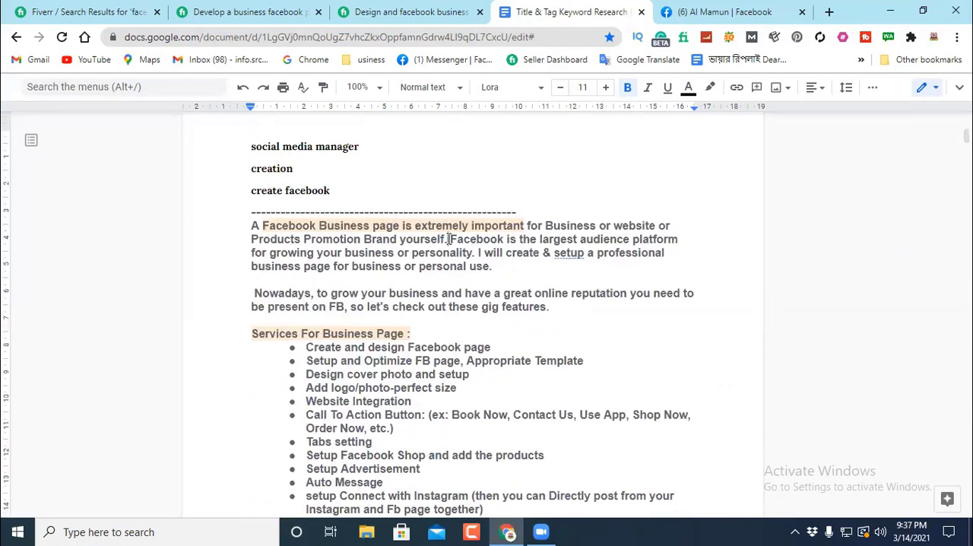
pyautogui.moveTo(447, 239); pyautogui.dragTo(248, 226)
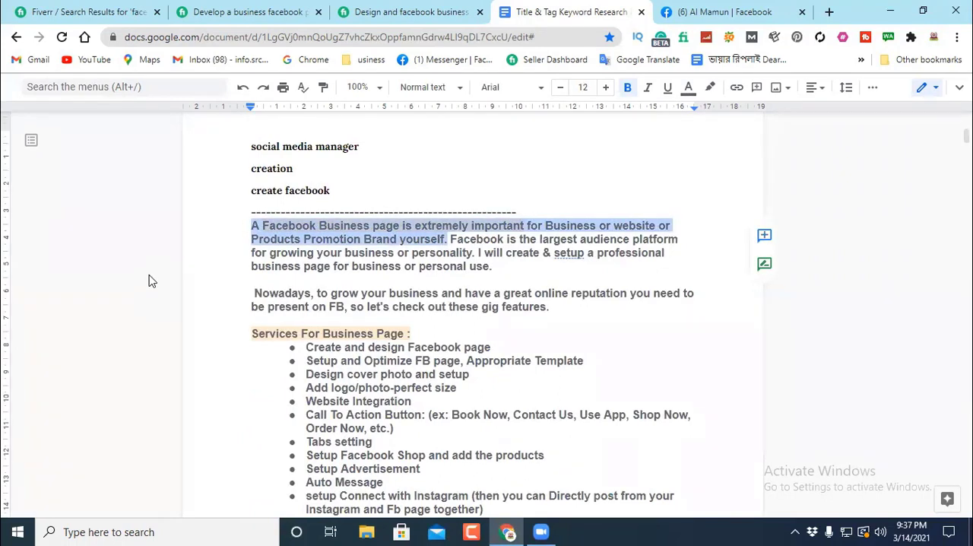
pyautogui.click(511, 190)
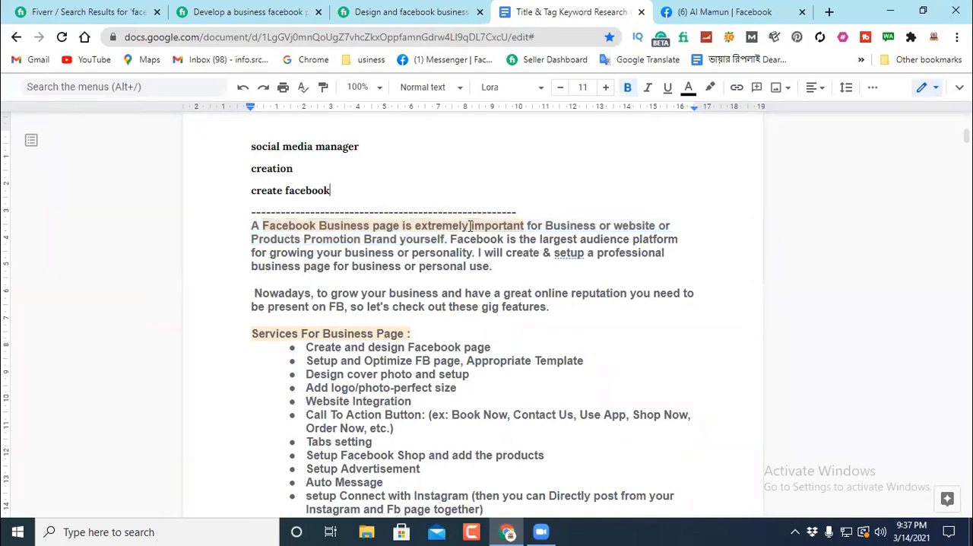
pyautogui.moveTo(469, 226); pyautogui.dragTo(415, 225)
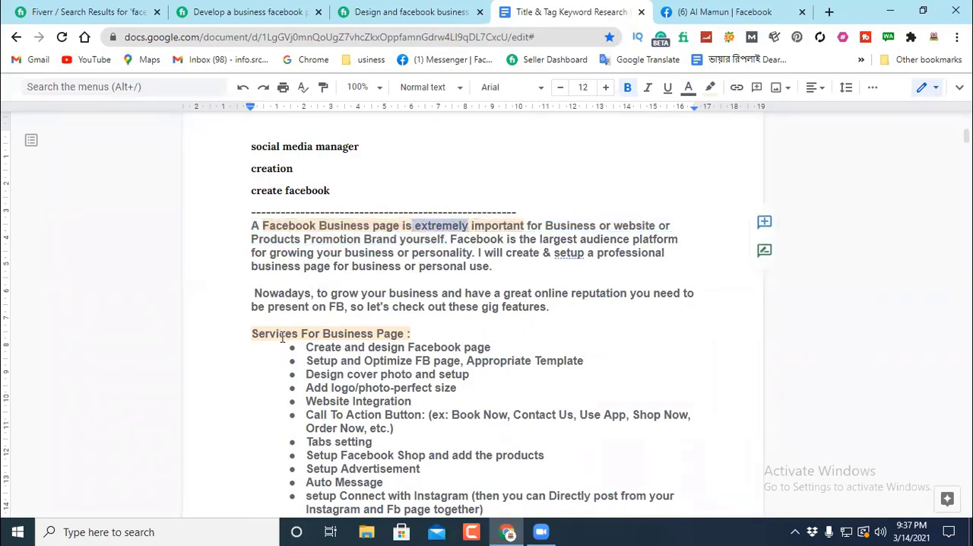
pyautogui.scroll(-5, 470, 247)
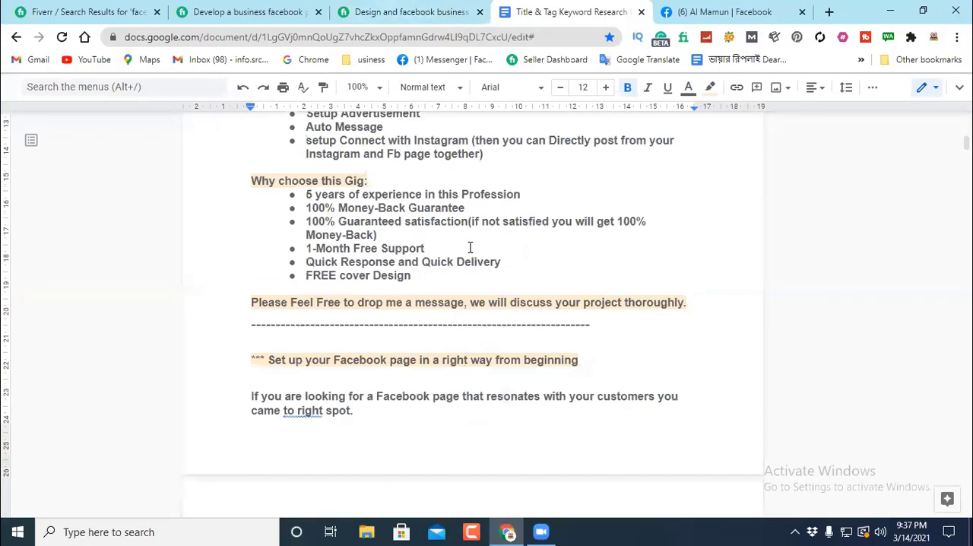
# Step: Copy the word "important" from the sentence "Facebook Business page is very important" in the "Hello There!" sample description
pyautogui.scroll(-15, 470, 248)
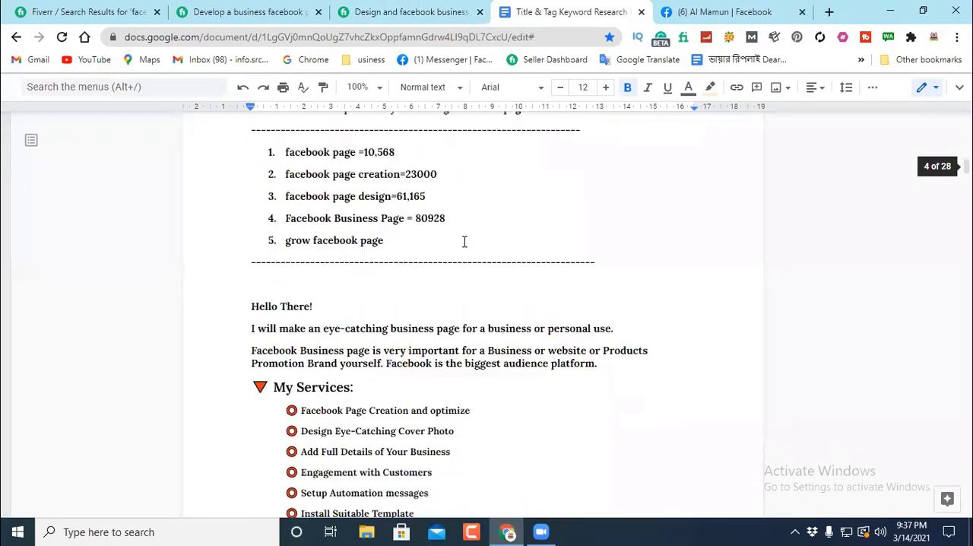
pyautogui.scroll(-2, 464, 241)
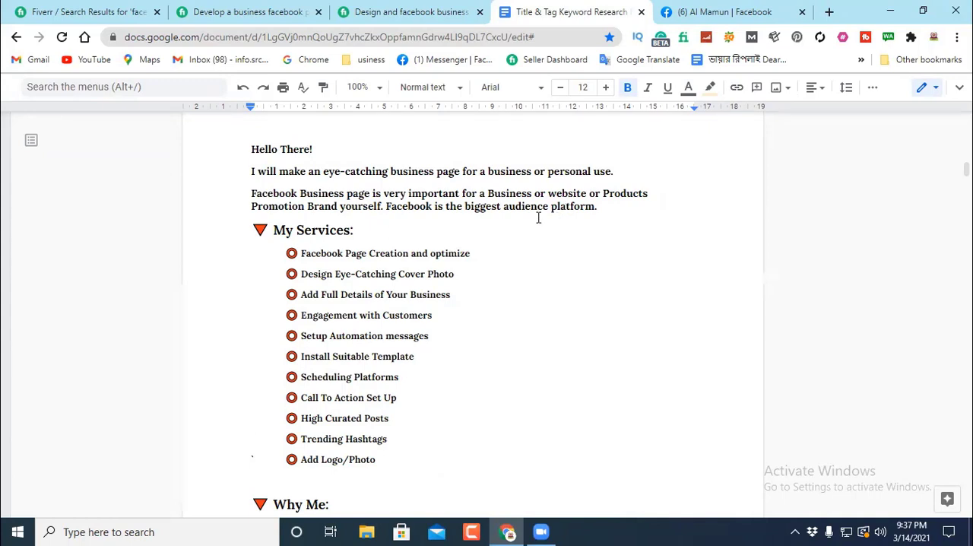
pyautogui.moveTo(460, 192); pyautogui.dragTo(410, 194)
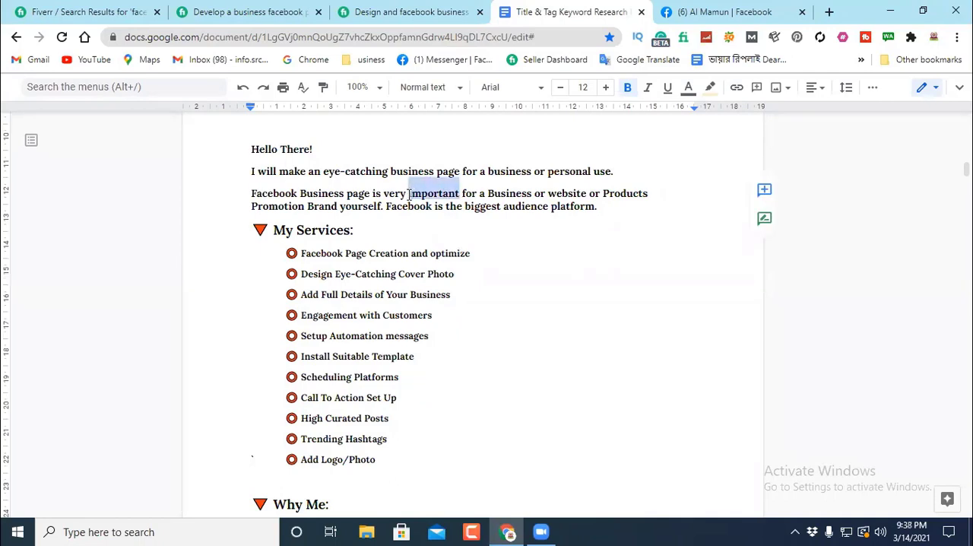
pyautogui.rightClick(431, 193)
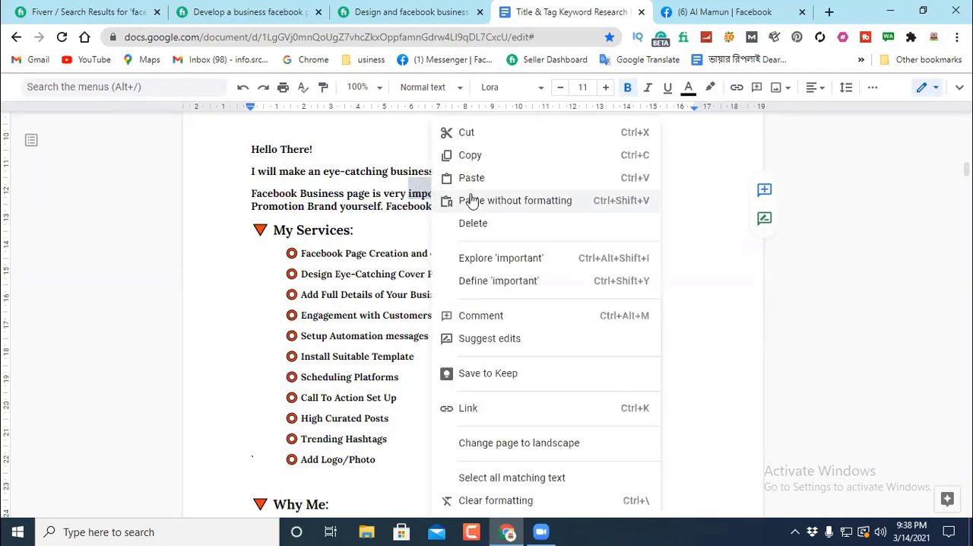
pyautogui.click(471, 155)
# Step: Open Google Translate in a new browser tab and paste the copied word "important" for English to Bengali translation
pyautogui.click(828, 11)
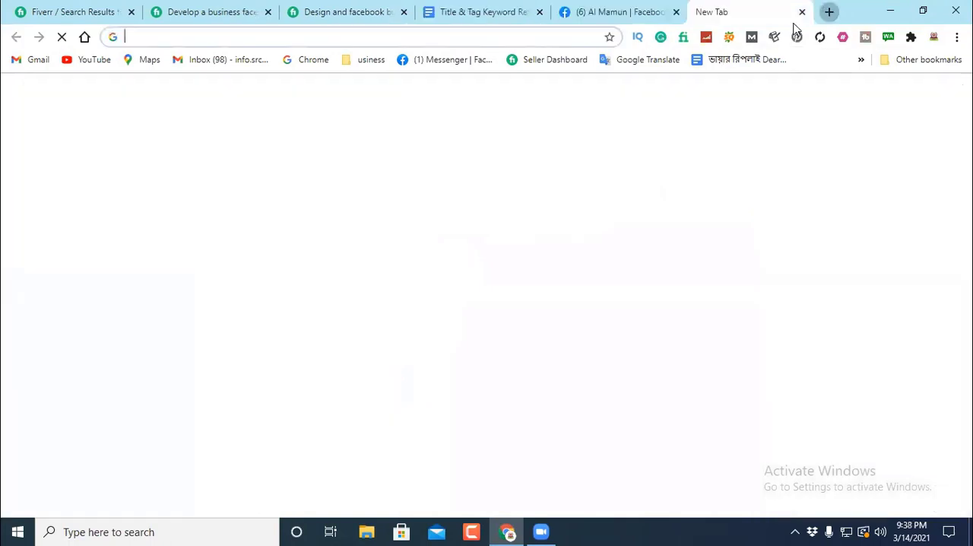
pyautogui.click(650, 60)
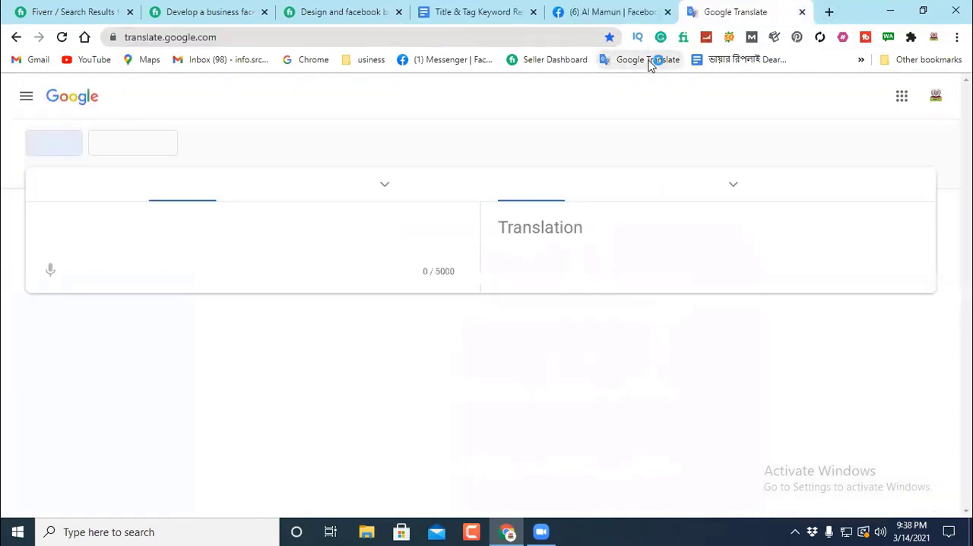
pyautogui.rightClick(45, 227)
pyautogui.click(79, 335)
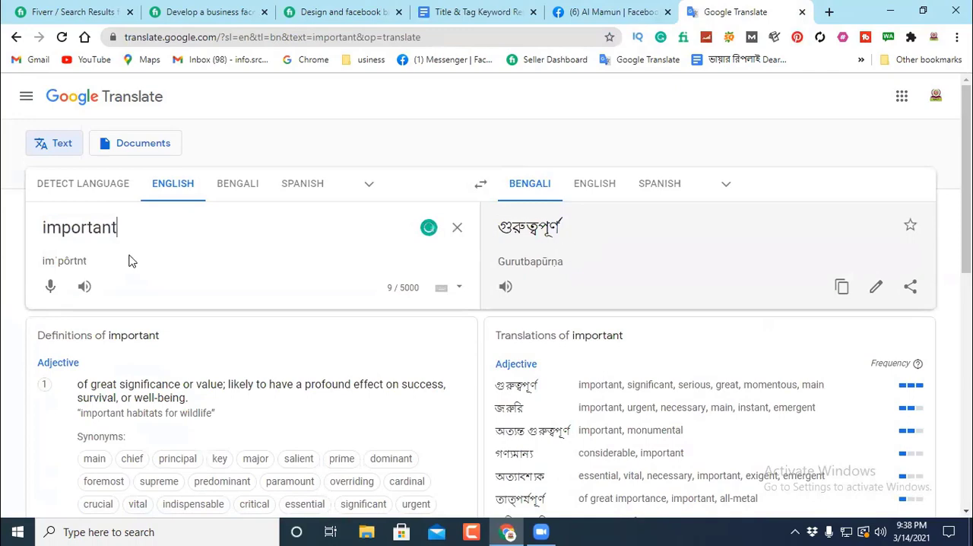
# Step: Choose the alternative "main" from the translations of "important" and copy it from the source text
pyautogui.scroll(-1, 578, 313)
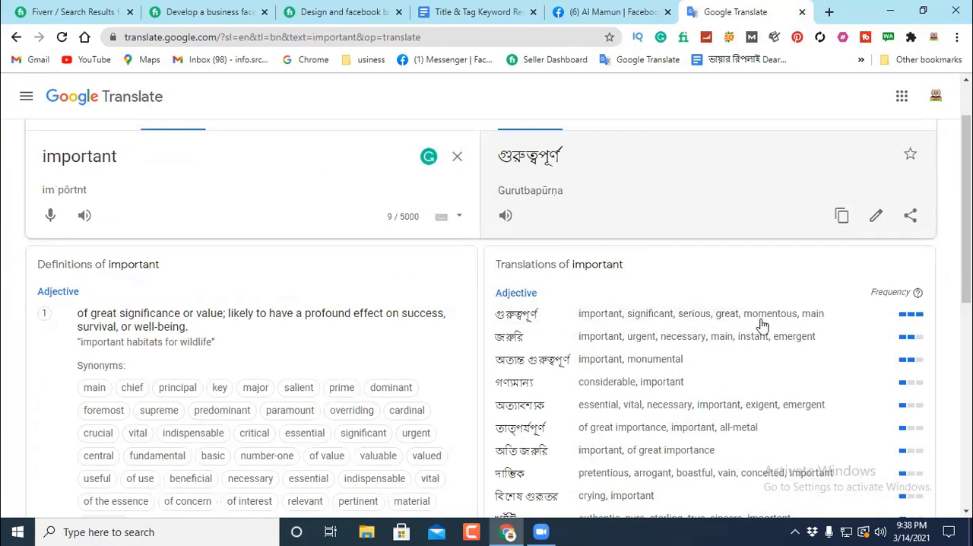
pyautogui.click(812, 313)
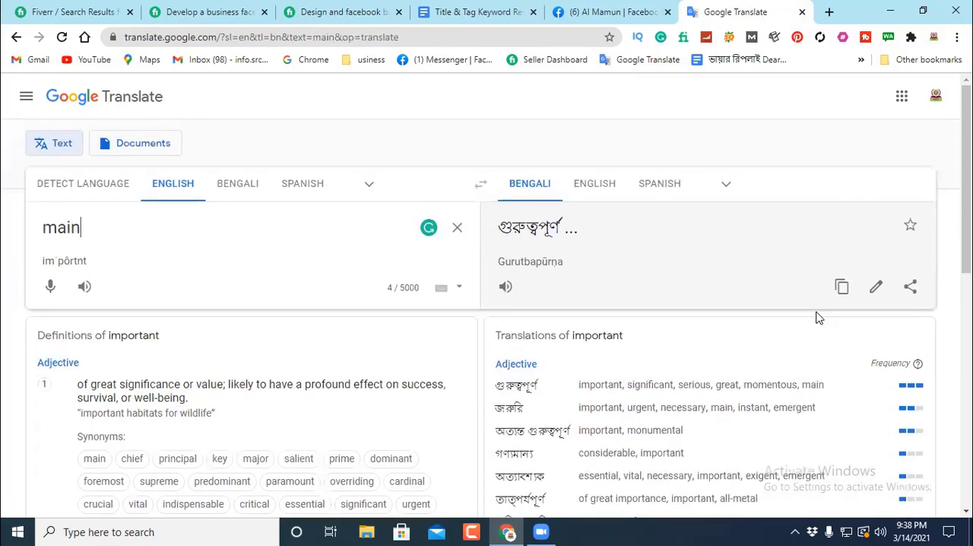
pyautogui.moveTo(80, 228); pyautogui.dragTo(22, 238)
pyautogui.rightClick(50, 228)
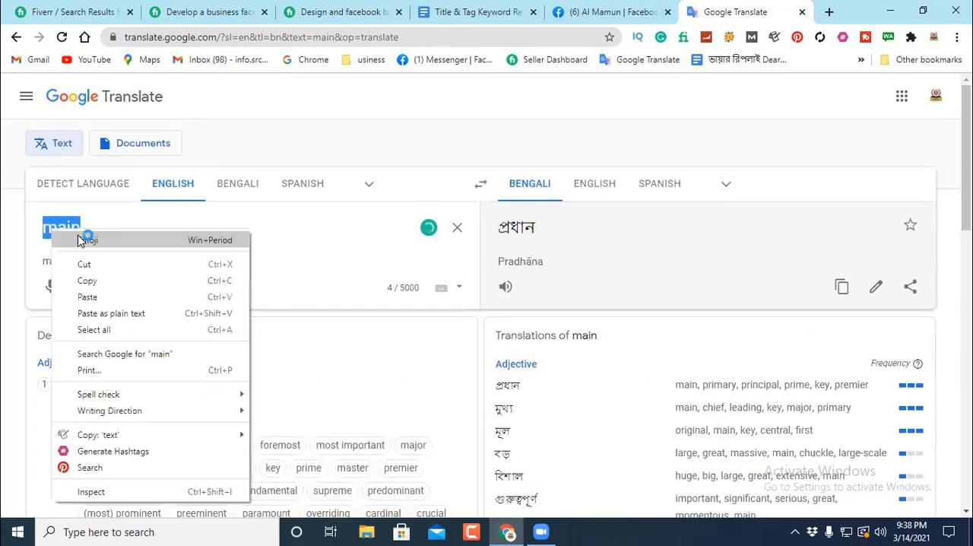
pyautogui.click(87, 281)
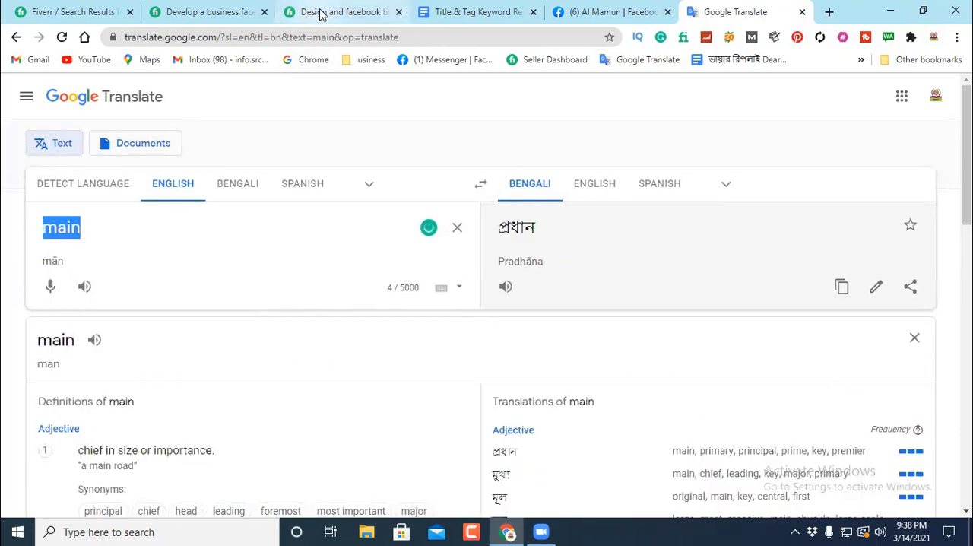
# Step: In the document's "Facebook Business page is" sentence, replace "important" with the copied "main" and "very" with "the"
pyautogui.click(484, 10)
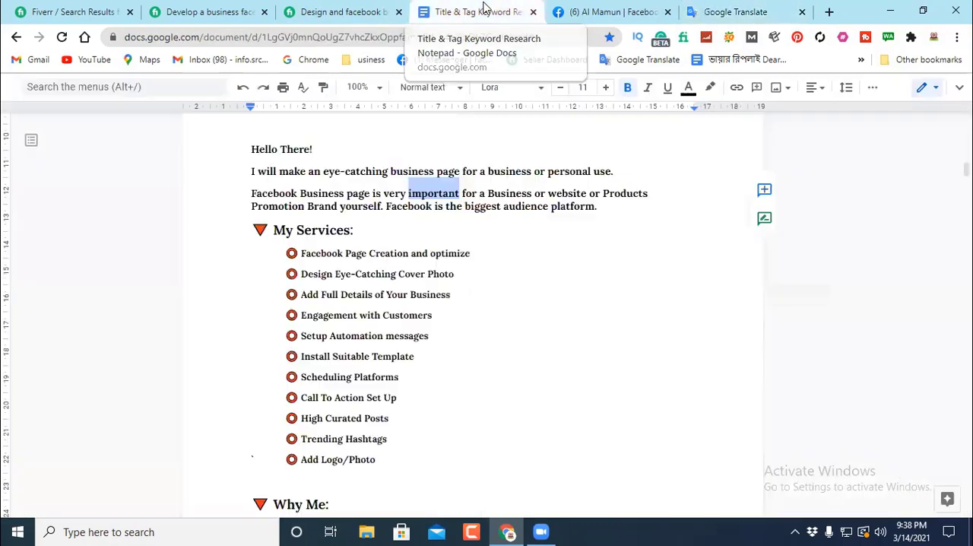
pyautogui.rightClick(429, 190)
pyautogui.click(472, 177)
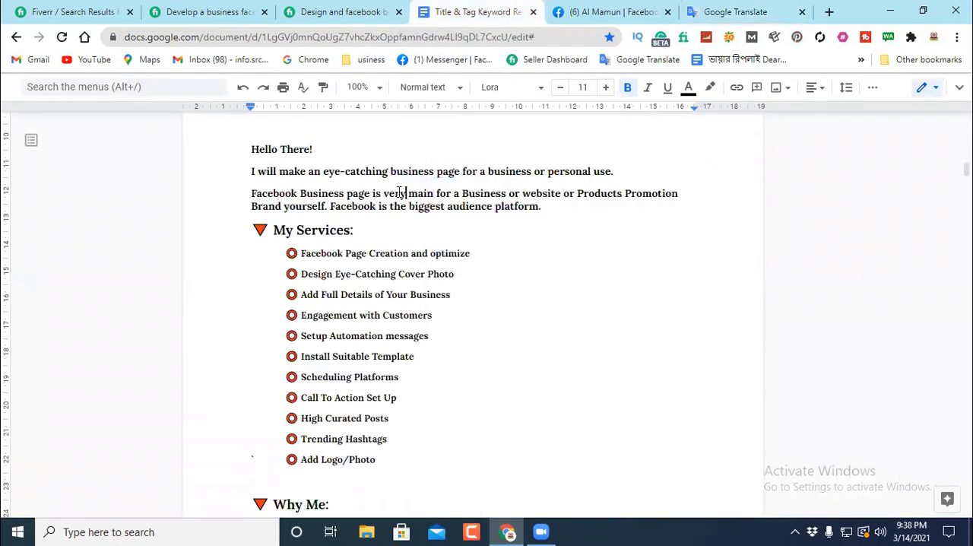
pyautogui.moveTo(406, 193); pyautogui.dragTo(384, 193)
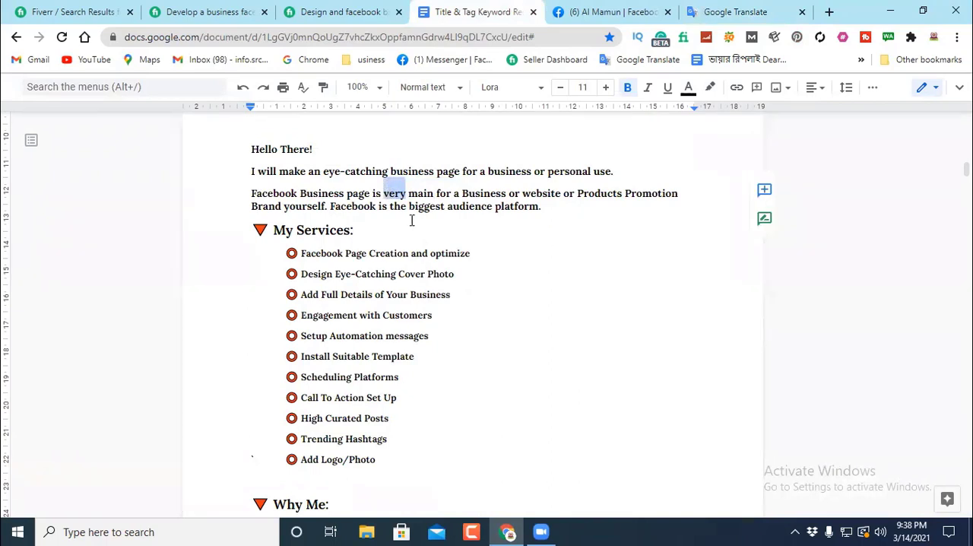
pyautogui.press('BackSpace')
pyautogui.press('BackSpace')
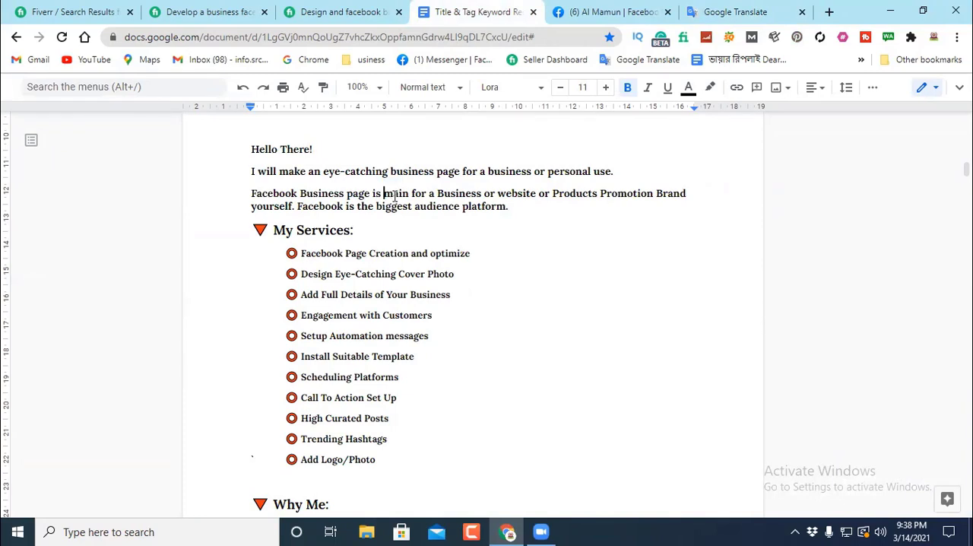
pyautogui.write('th')
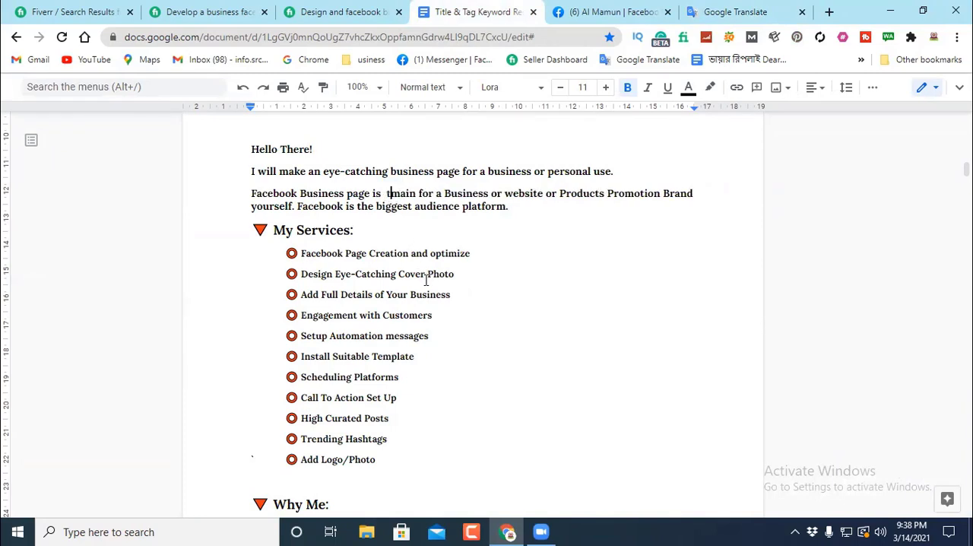
pyautogui.write('e')
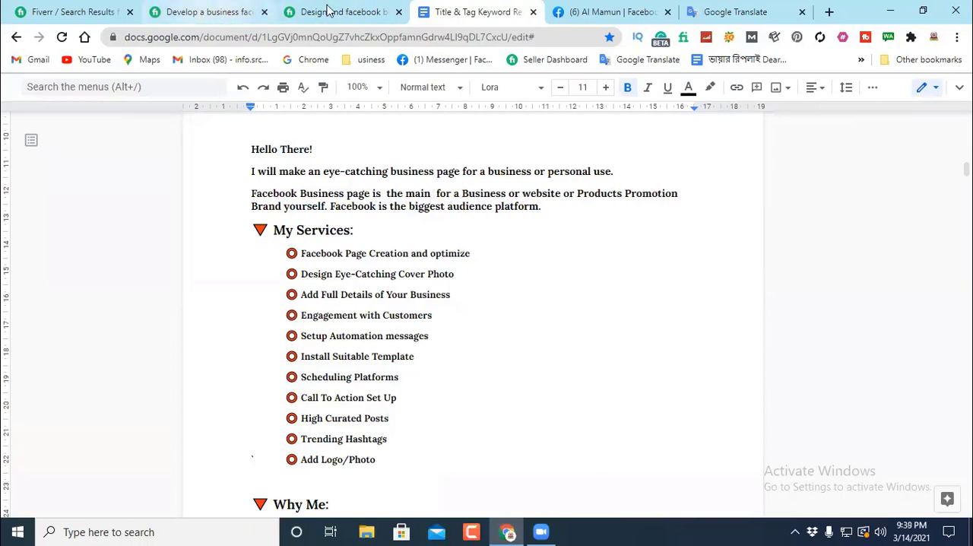
# Step: Return to the Google Translate entry for "important" and review its list of alternative words
pyautogui.click(731, 12)
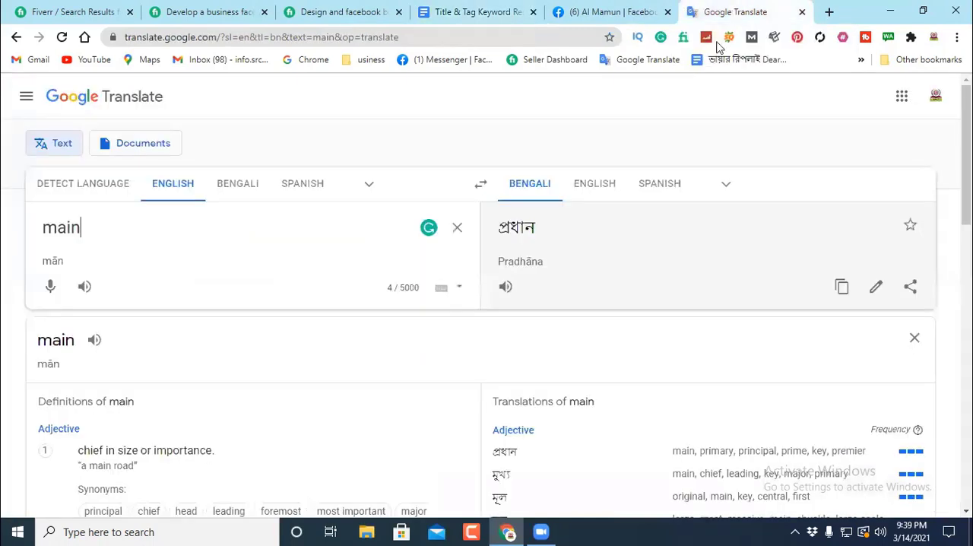
pyautogui.scroll(-3, 578, 280)
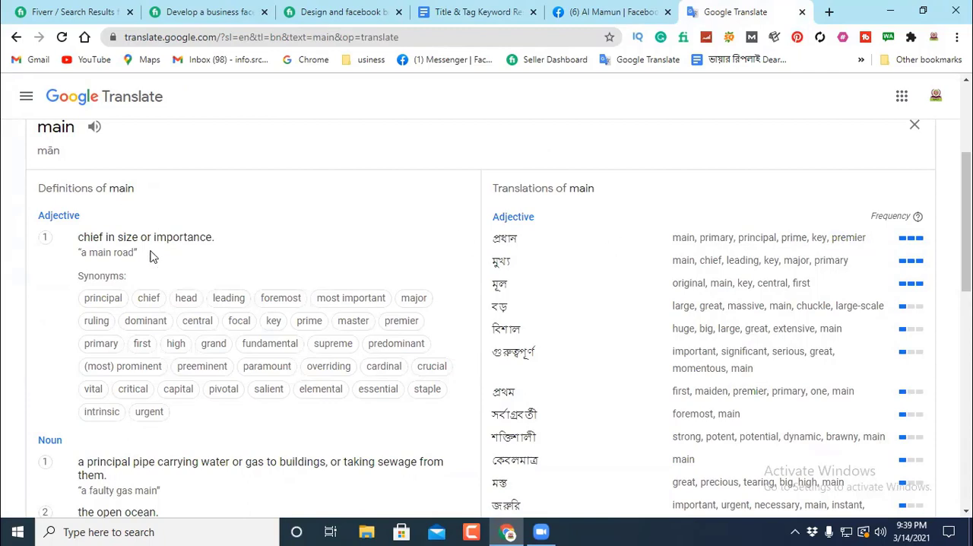
pyautogui.click(18, 38)
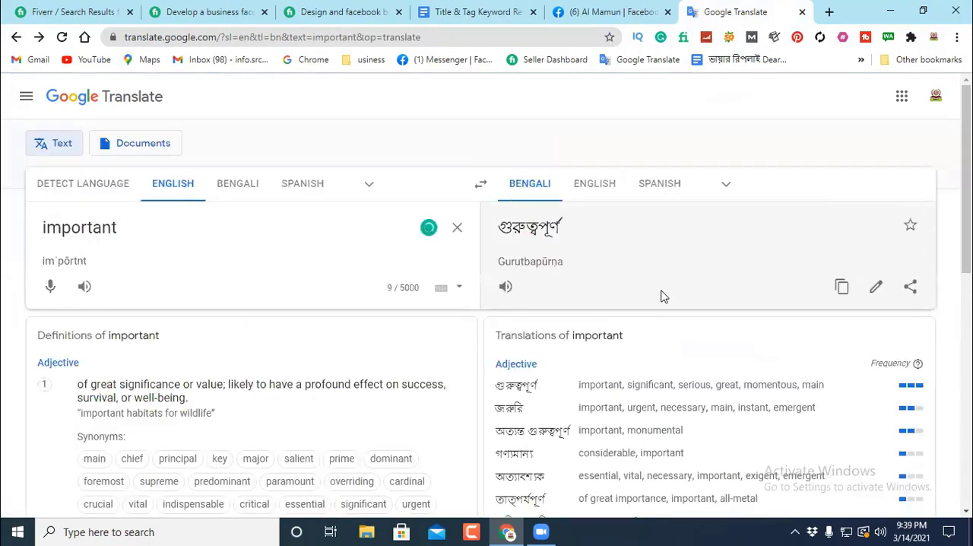
pyautogui.scroll(-2, 662, 294)
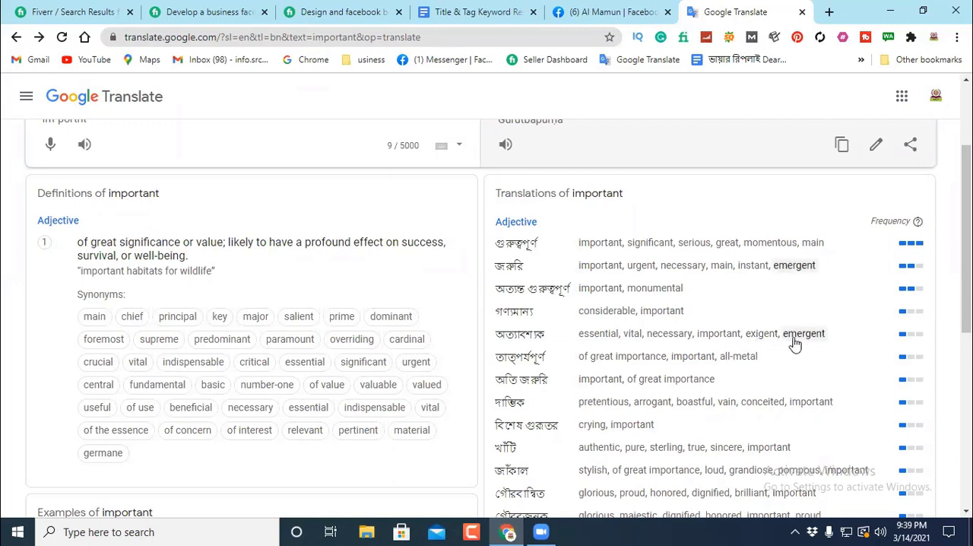
# Step: Look up "vital" as an alternative to "important", copy it, and go back to the entry for "important"
pyautogui.click(631, 336)
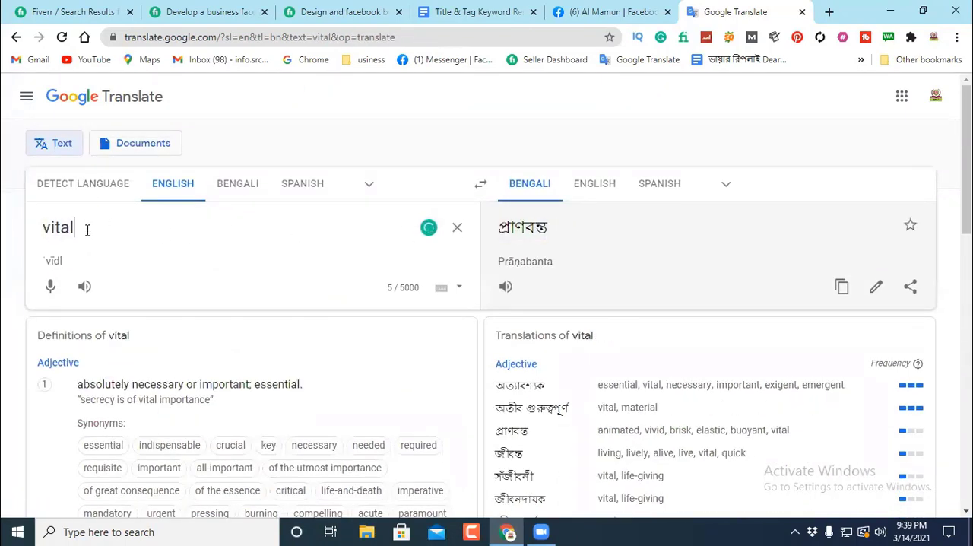
pyautogui.scroll(-1, 551, 361)
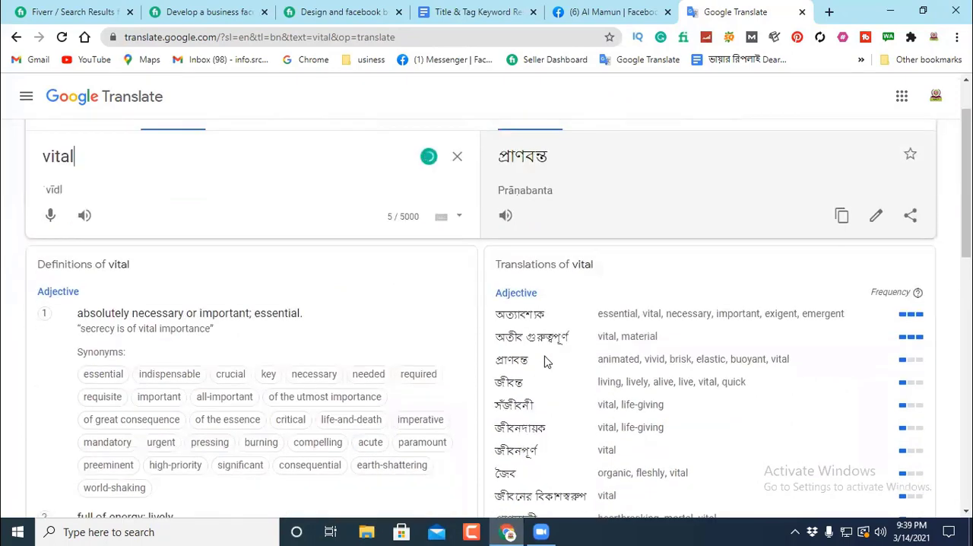
pyautogui.scroll(-1, 539, 350)
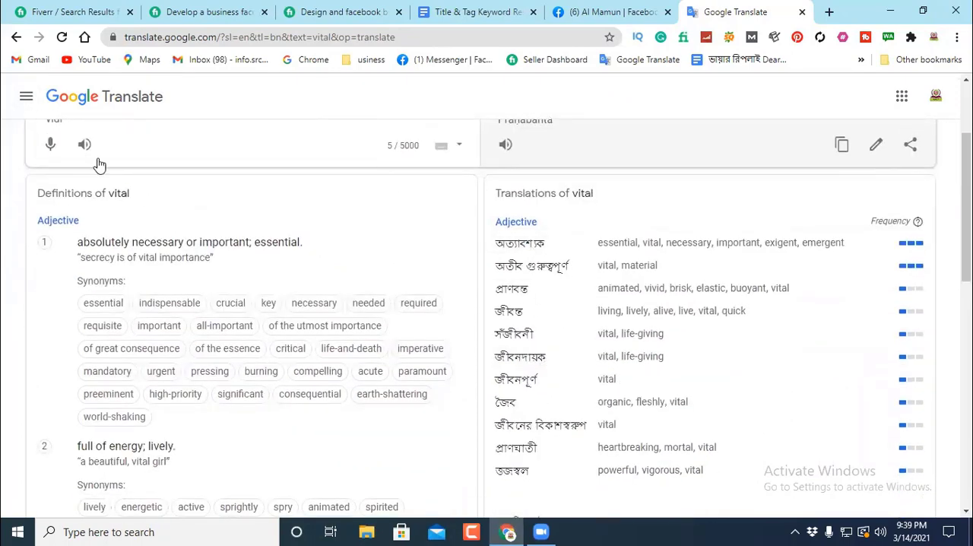
pyautogui.scroll(1, 89, 207)
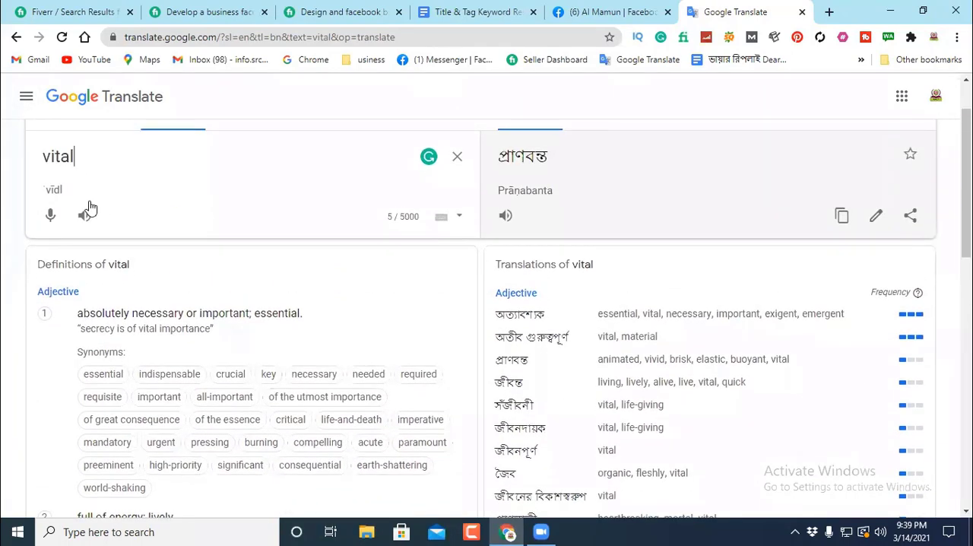
pyautogui.doubleClick(77, 155)
pyautogui.rightClick(58, 156)
pyautogui.click(91, 207)
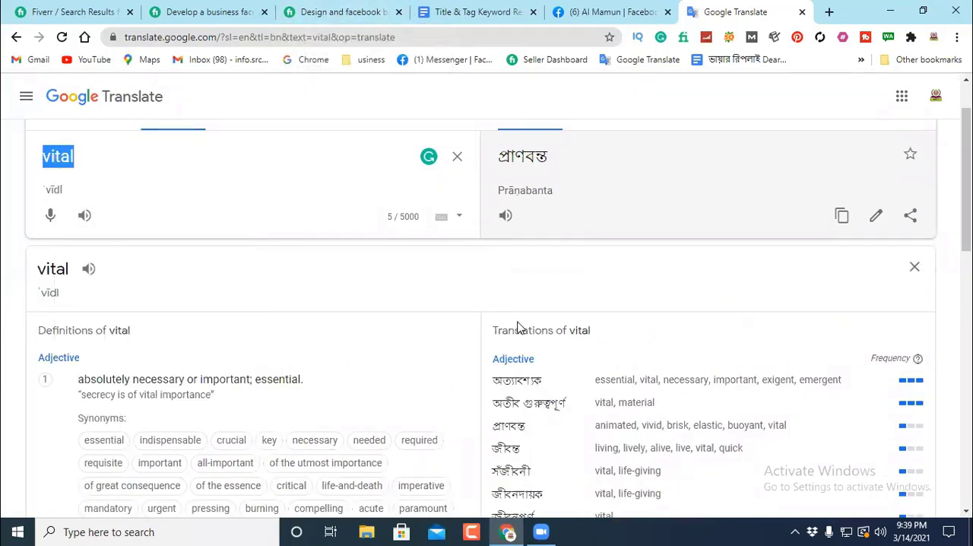
pyautogui.scroll(-2, 533, 323)
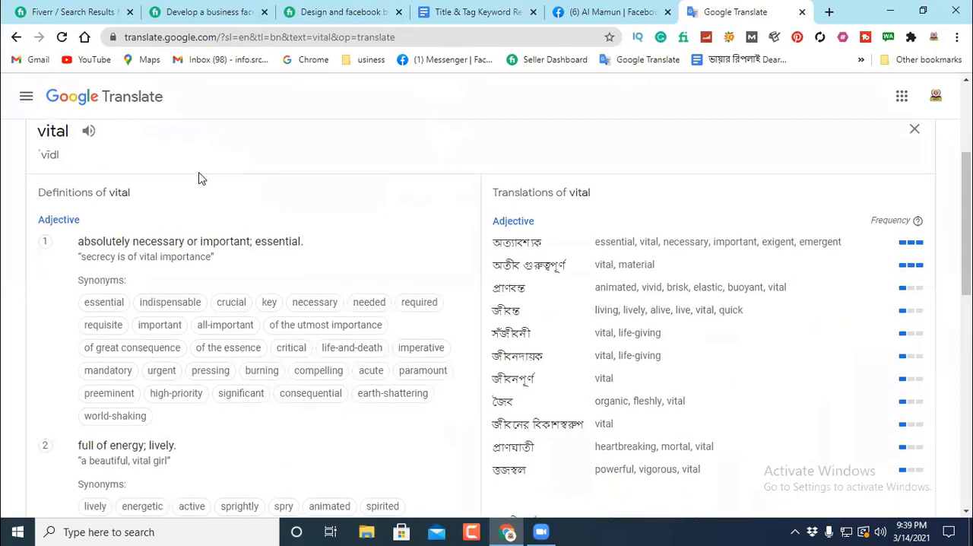
pyautogui.scroll(2, 152, 152)
pyautogui.click(15, 38)
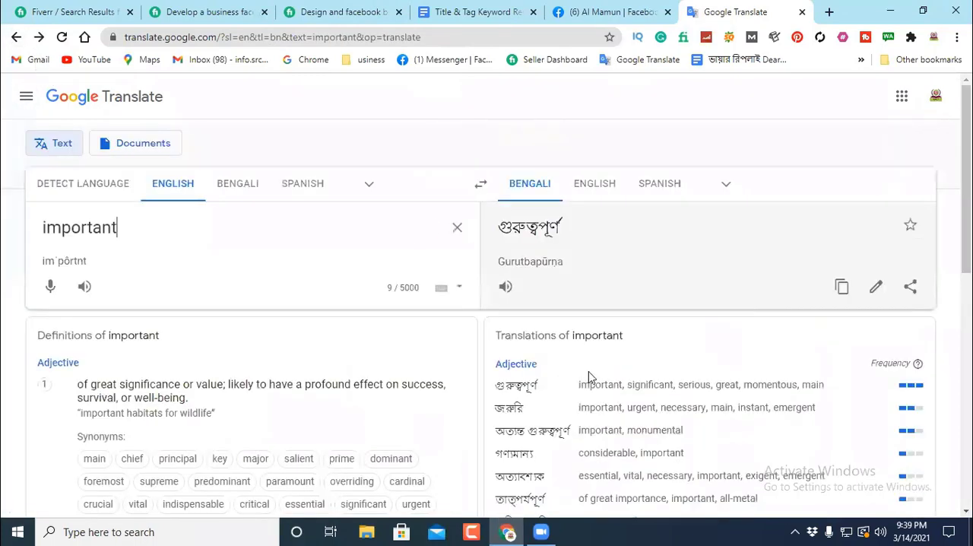
# Step: Choose the alternative "significant" from the translations of "important" and copy it from the source text
pyautogui.scroll(-2, 623, 312)
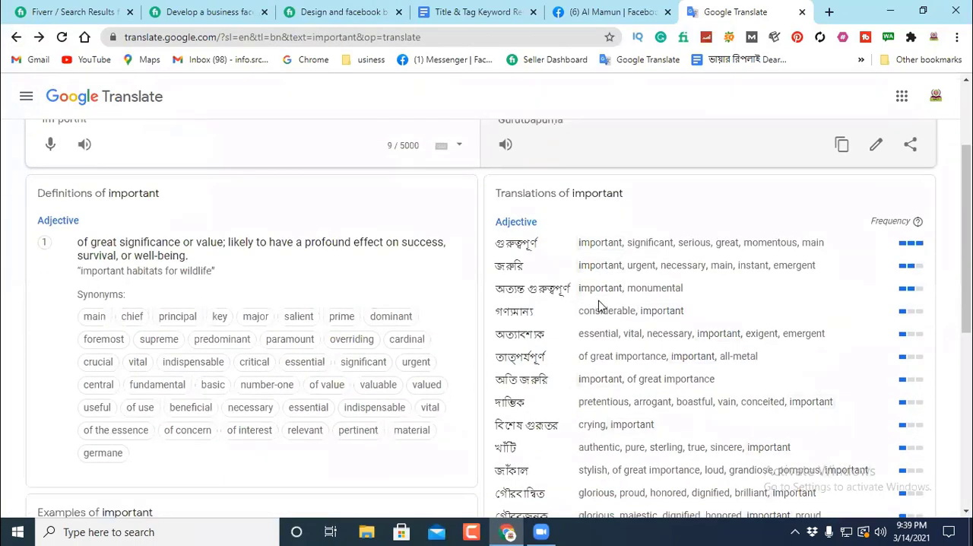
pyautogui.click(648, 245)
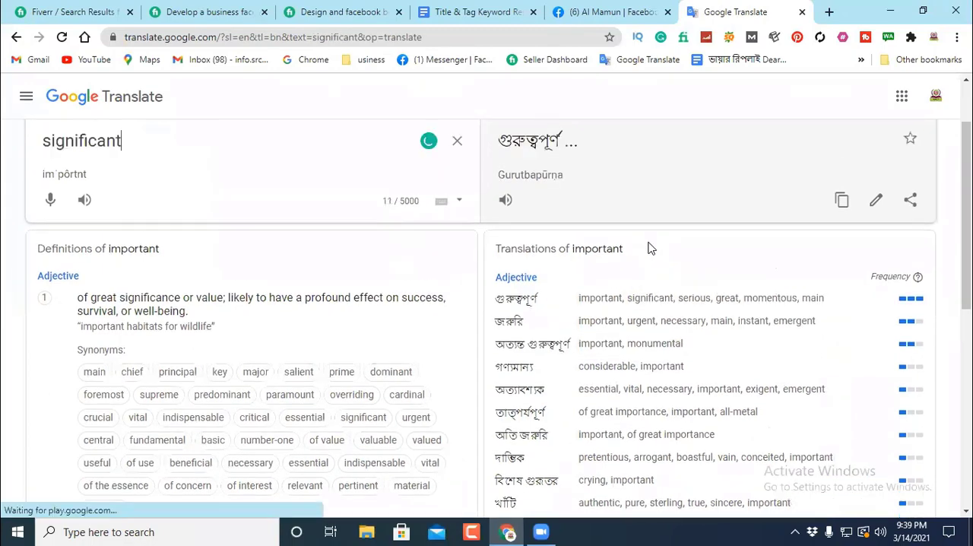
pyautogui.doubleClick(138, 220)
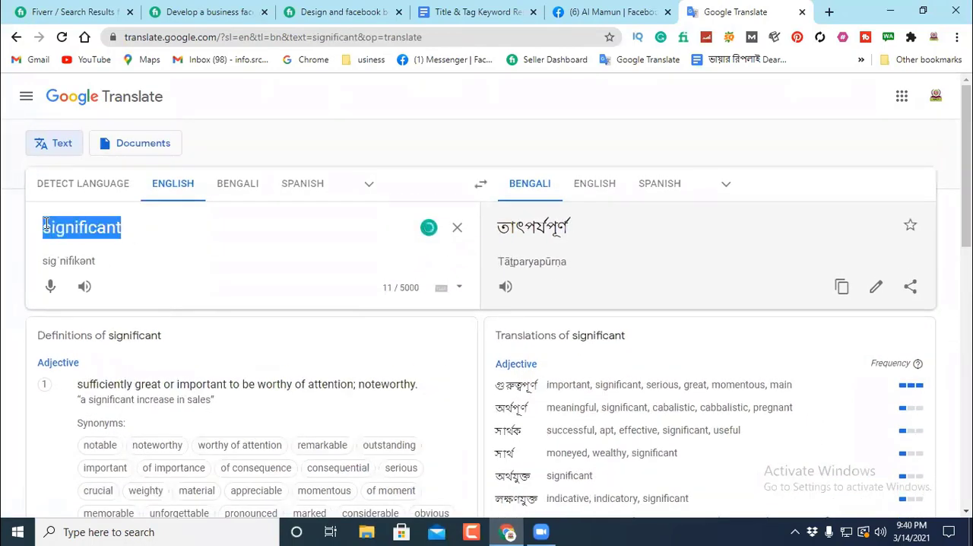
pyautogui.rightClick(99, 230)
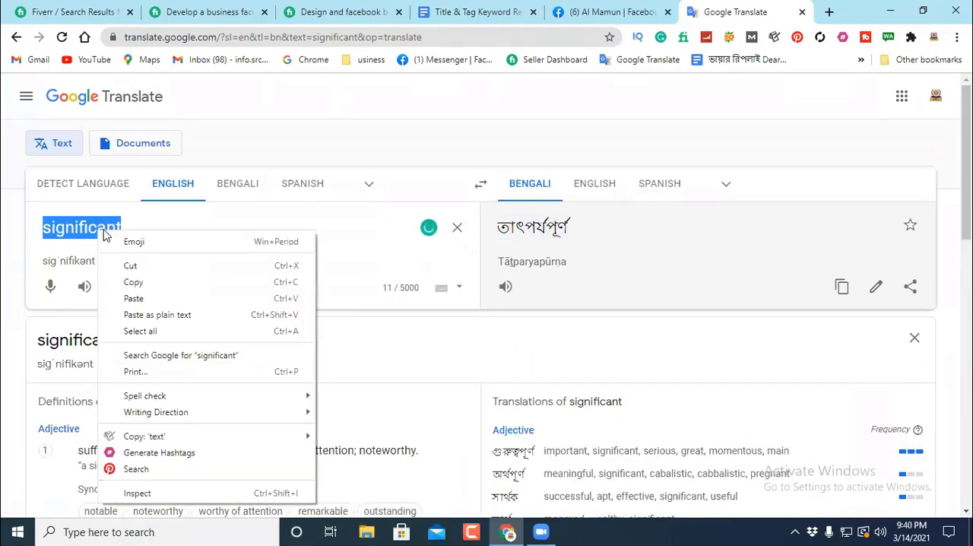
pyautogui.click(140, 279)
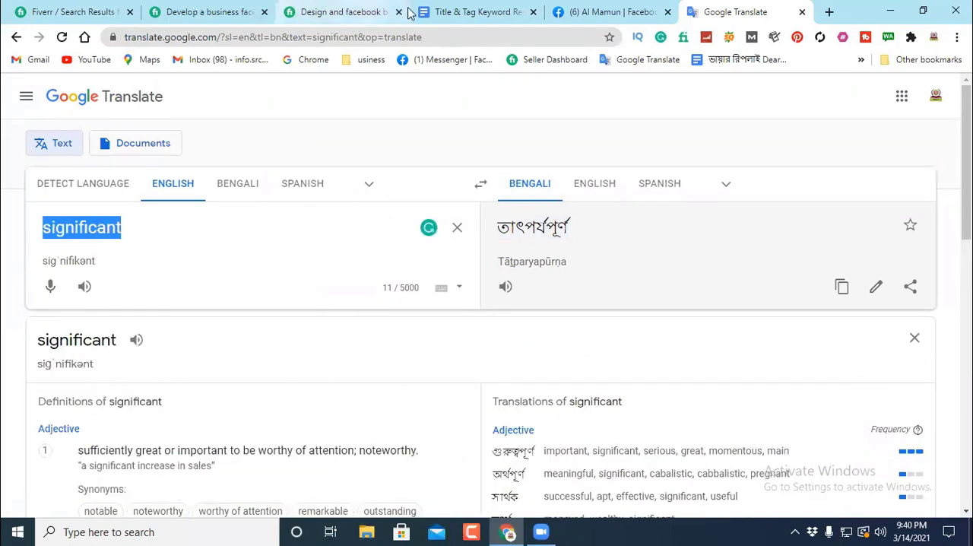
# Step: Switch to the Google Docs document and replace "main" in the "Facebook Business page is" sentence with the copied "significant"
pyautogui.click(464, 13)
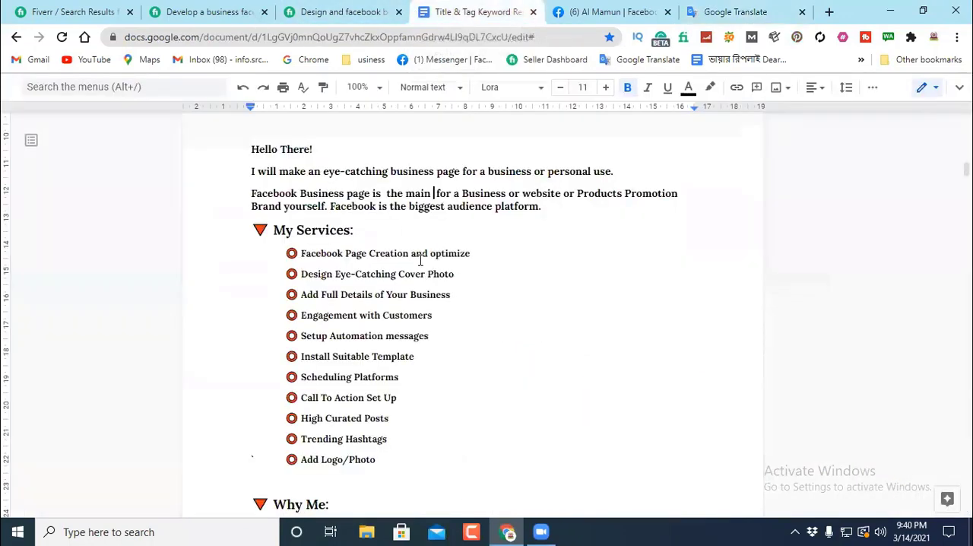
pyautogui.moveTo(426, 191); pyautogui.dragTo(406, 191)
pyautogui.rightClick(412, 190)
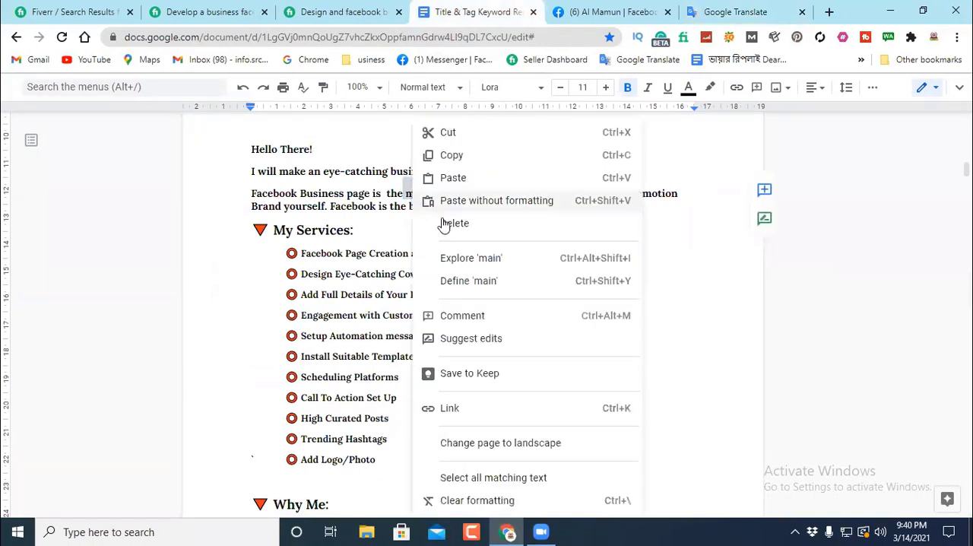
pyautogui.click(453, 177)
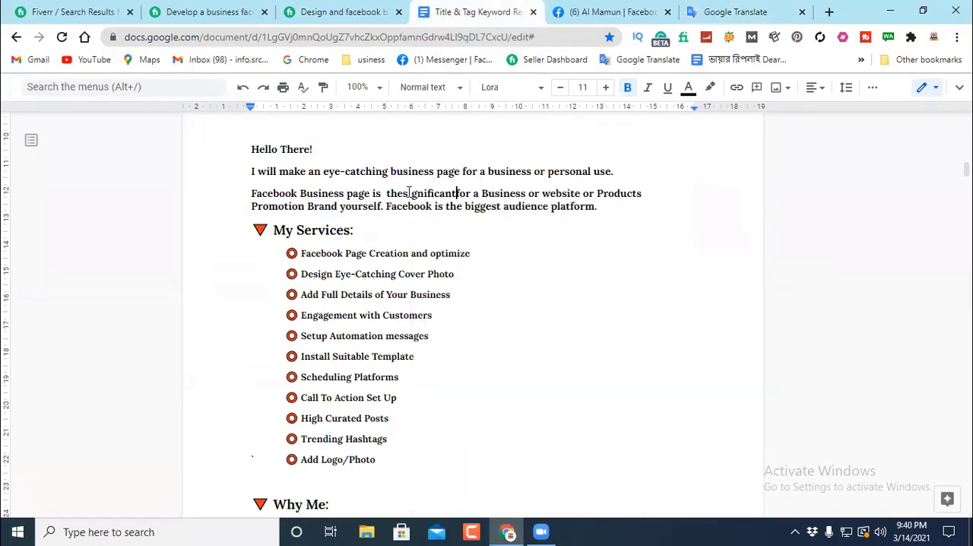
# Step: Replace "the" before "significant" with "very" and put a space between "significant" and "for"
pyautogui.doubleClick(404, 192)
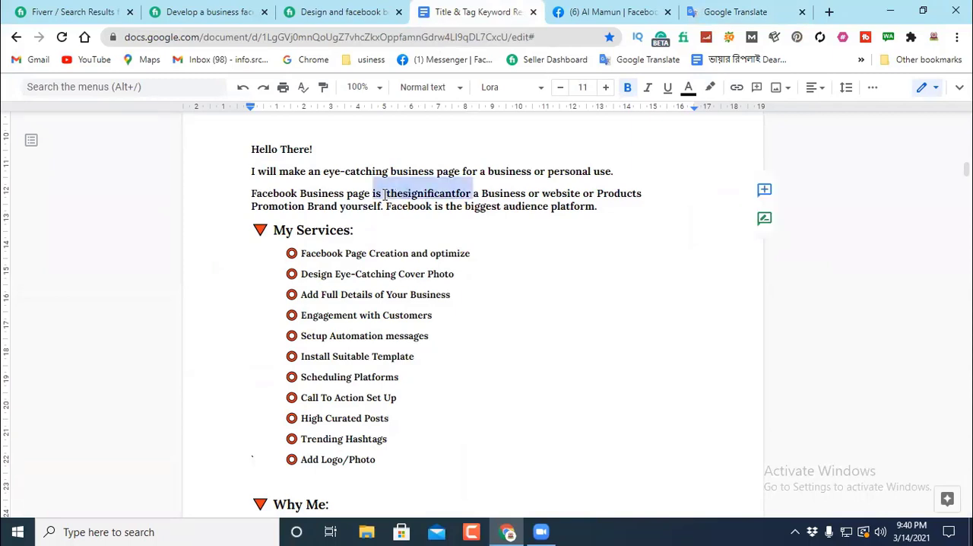
pyautogui.click(403, 193)
pyautogui.moveTo(403, 193); pyautogui.dragTo(387, 192)
pyautogui.press('BackSpace')
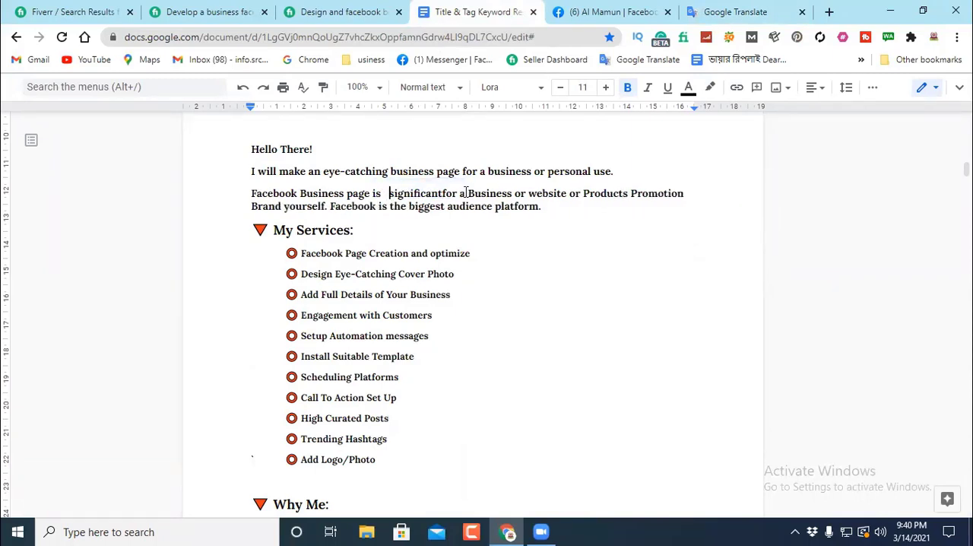
pyautogui.write('ve')
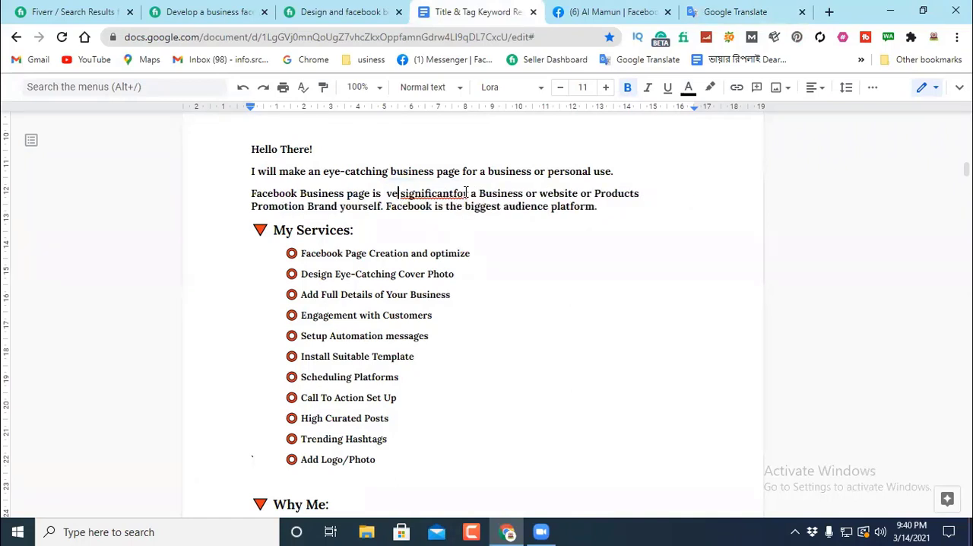
pyautogui.write('ry')
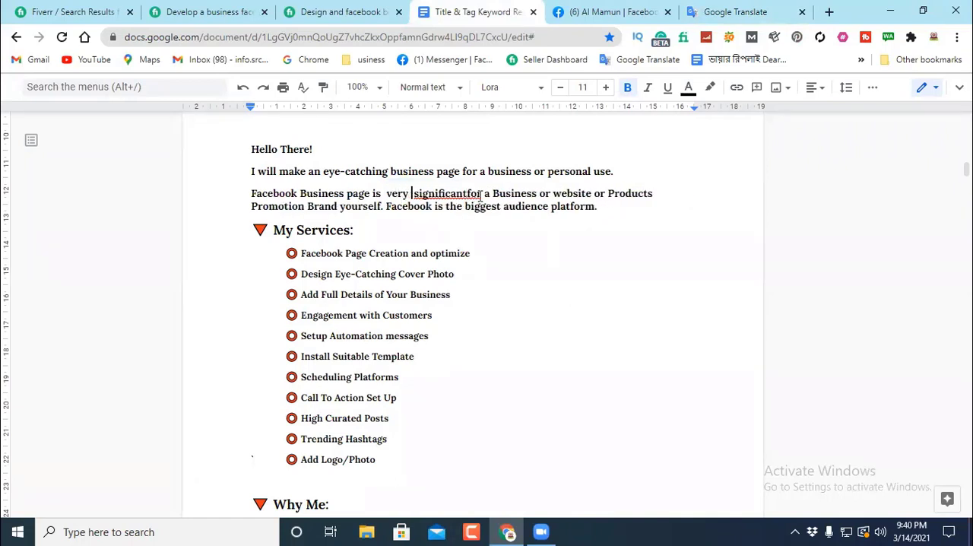
pyautogui.click(468, 193)
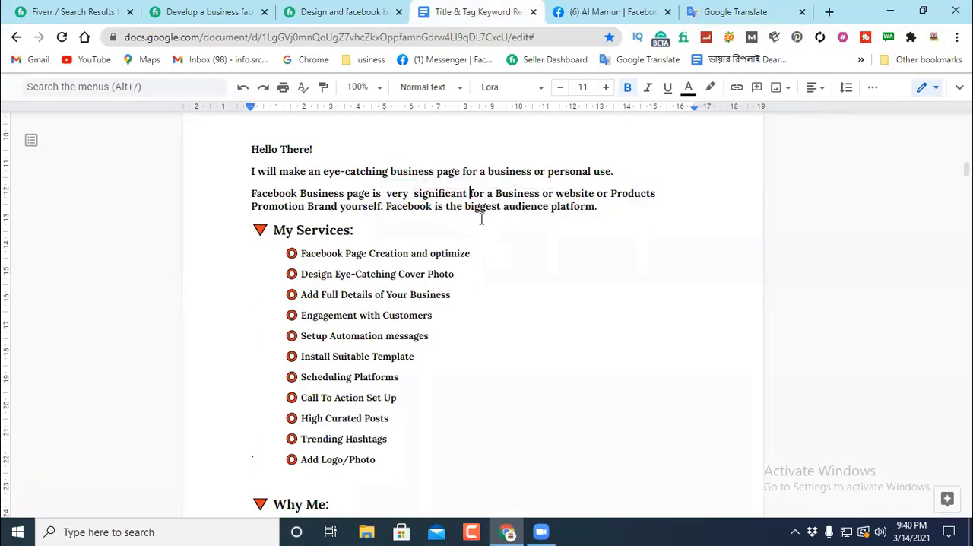
pyautogui.click(414, 193)
pyautogui.press('BackSpace')
# Step: Copy "Promotion" from the Facebook Business page sentence and look it up in Google Translate in place of "significant"
pyautogui.moveTo(241, 190); pyautogui.dragTo(370, 203)
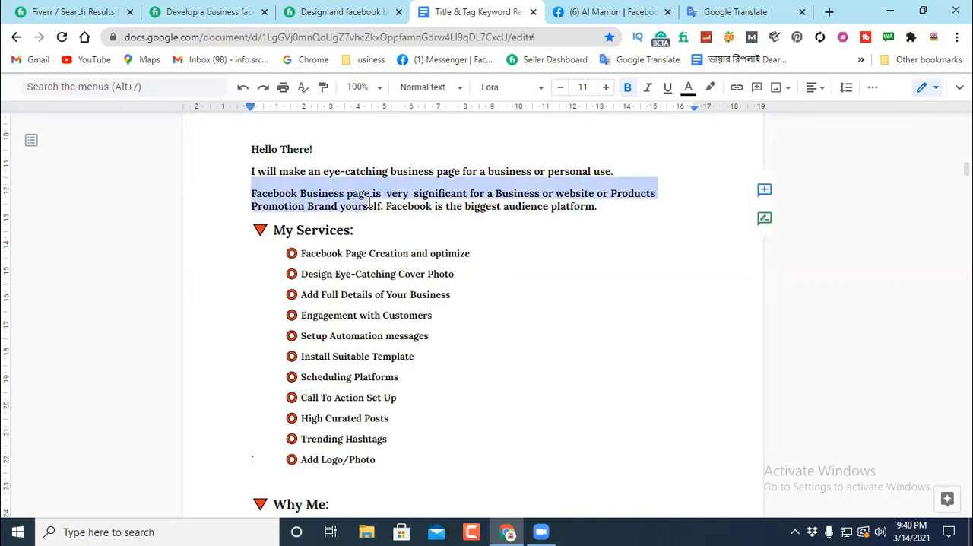
pyautogui.click(218, 206)
pyautogui.doubleClick(253, 206)
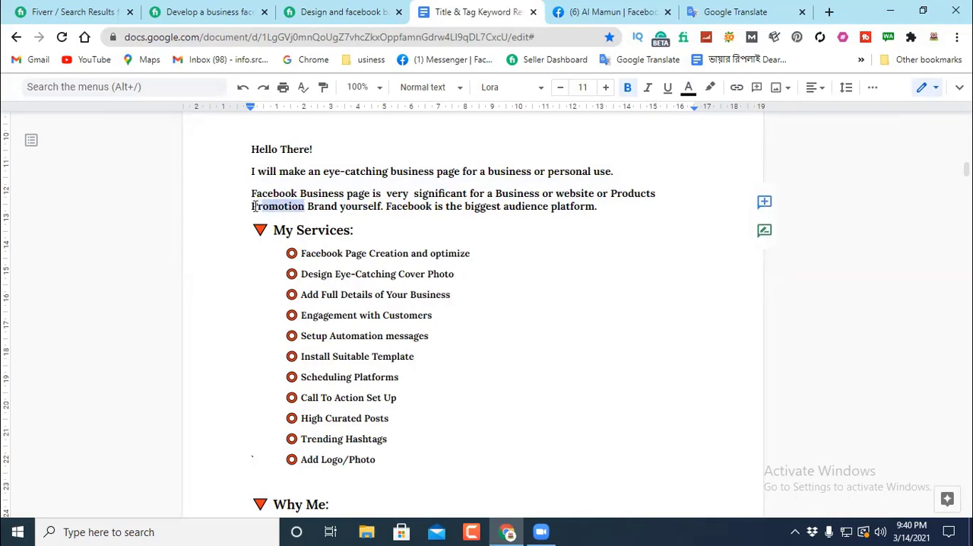
pyautogui.rightClick(273, 210)
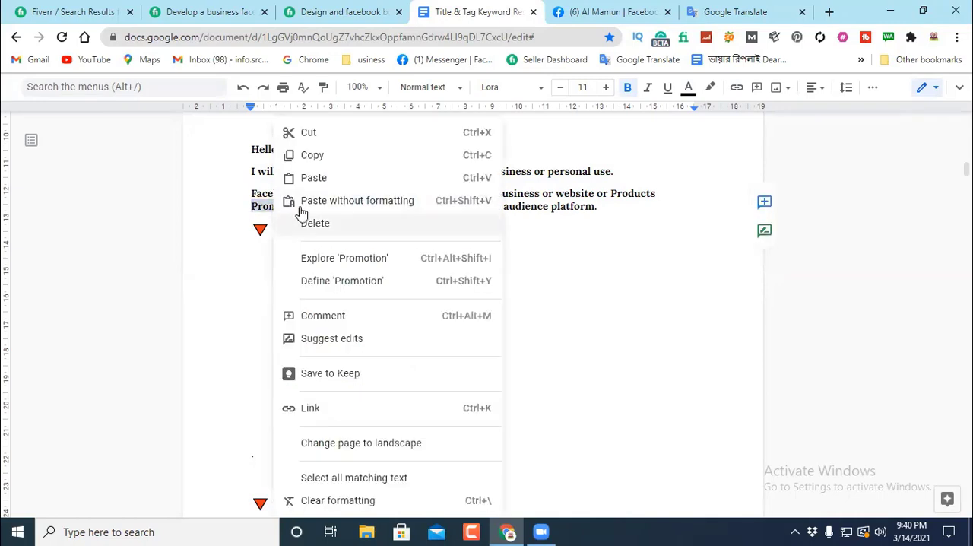
pyautogui.click(314, 156)
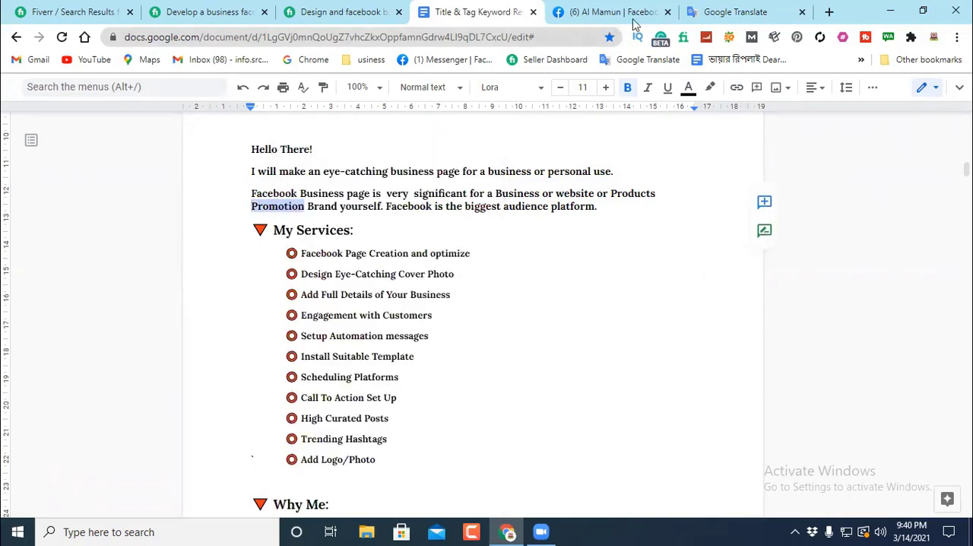
pyautogui.click(732, 11)
pyautogui.moveTo(168, 227); pyautogui.dragTo(3, 236)
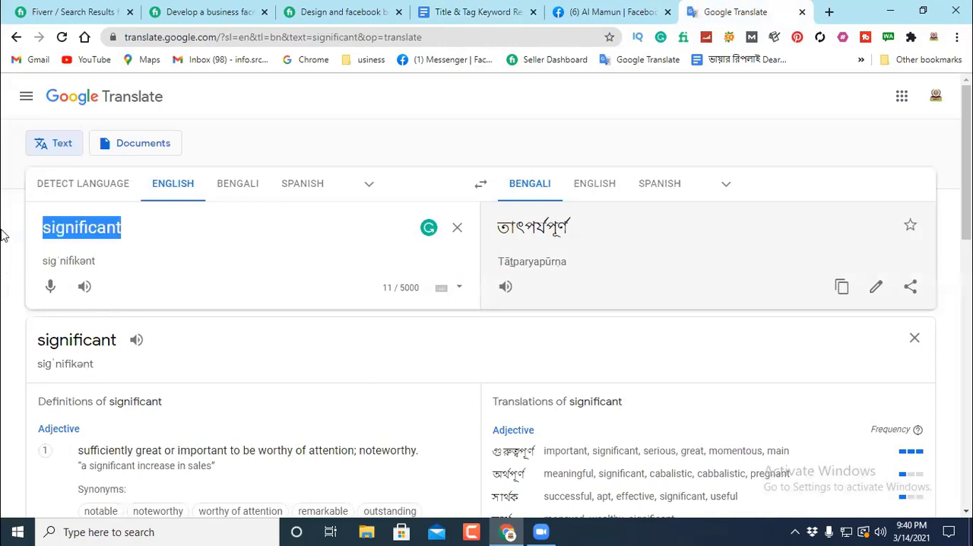
pyautogui.press('BackSpace')
pyautogui.rightClick(63, 226)
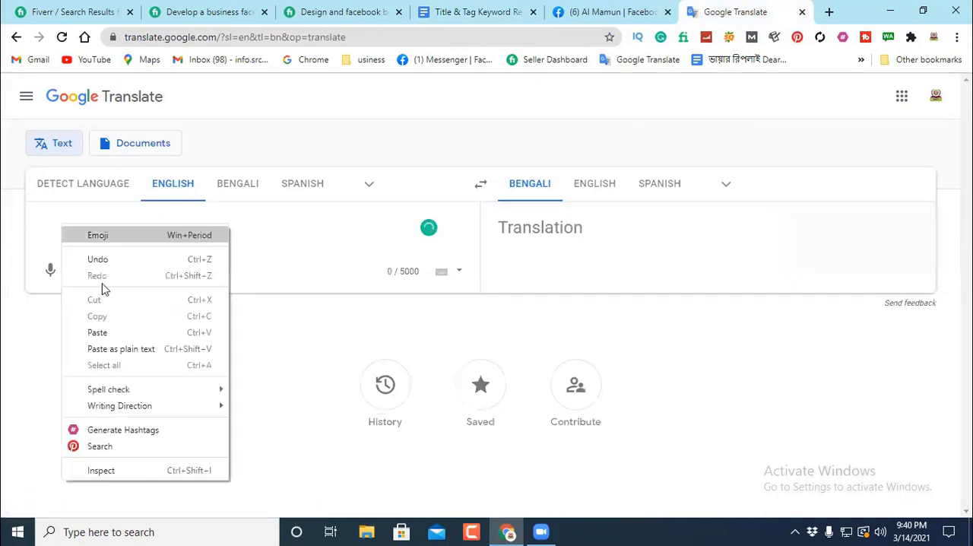
pyautogui.click(97, 332)
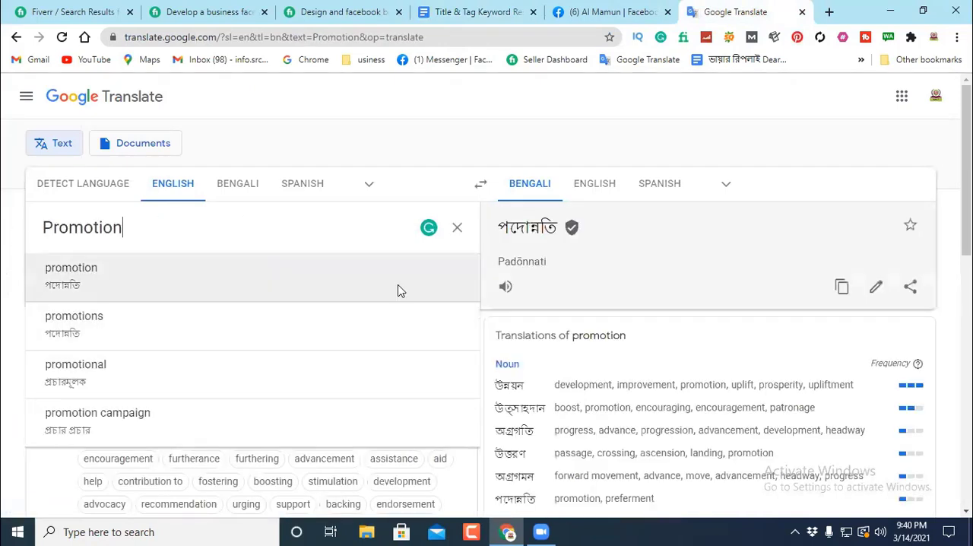
# Step: Choose the alternative "development" from the translations of "promotion" and copy it from the source text
pyautogui.scroll(-1, 554, 304)
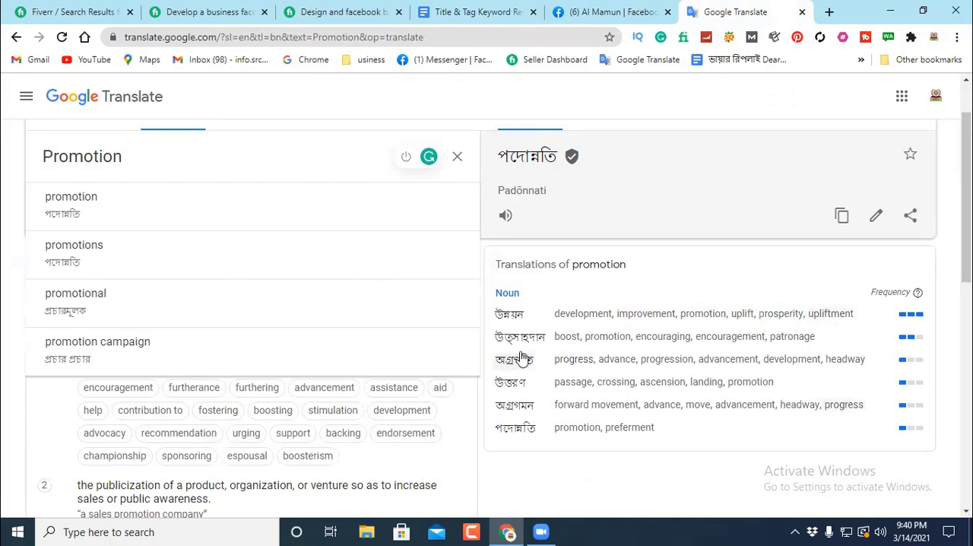
pyautogui.click(575, 318)
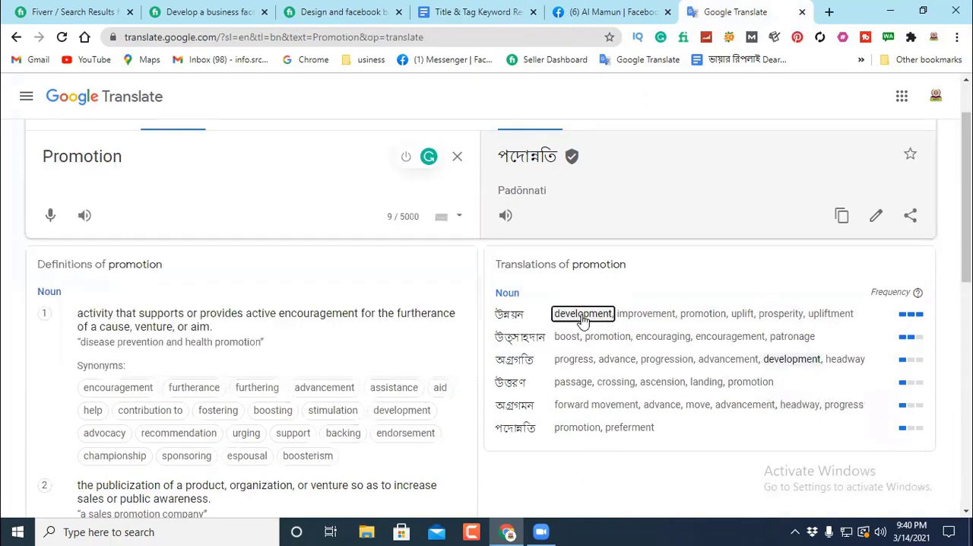
pyautogui.moveTo(155, 228); pyautogui.dragTo(23, 235)
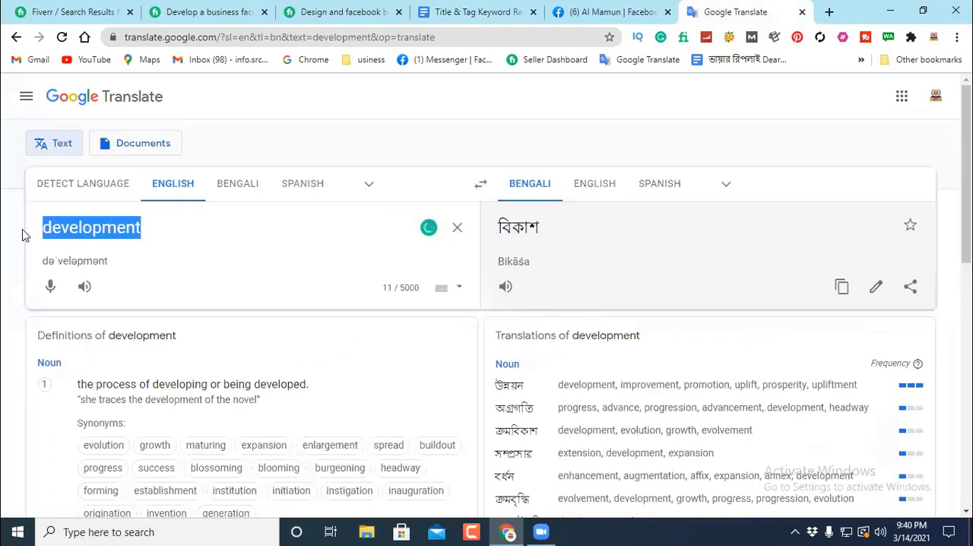
pyautogui.rightClick(71, 236)
pyautogui.click(115, 280)
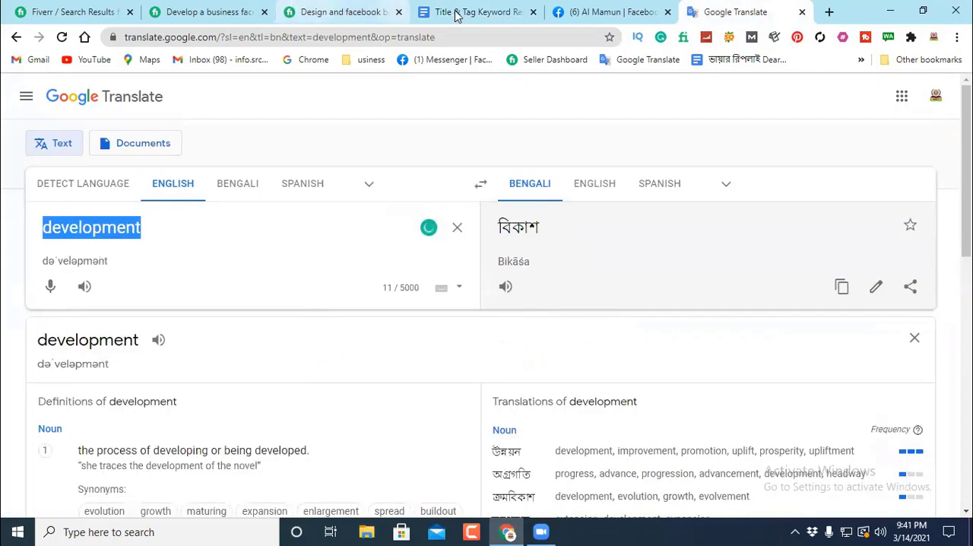
# Step: Return to the Google Docs document and replace "Promotion" after "Products" with the copied "development"
pyautogui.click(487, 13)
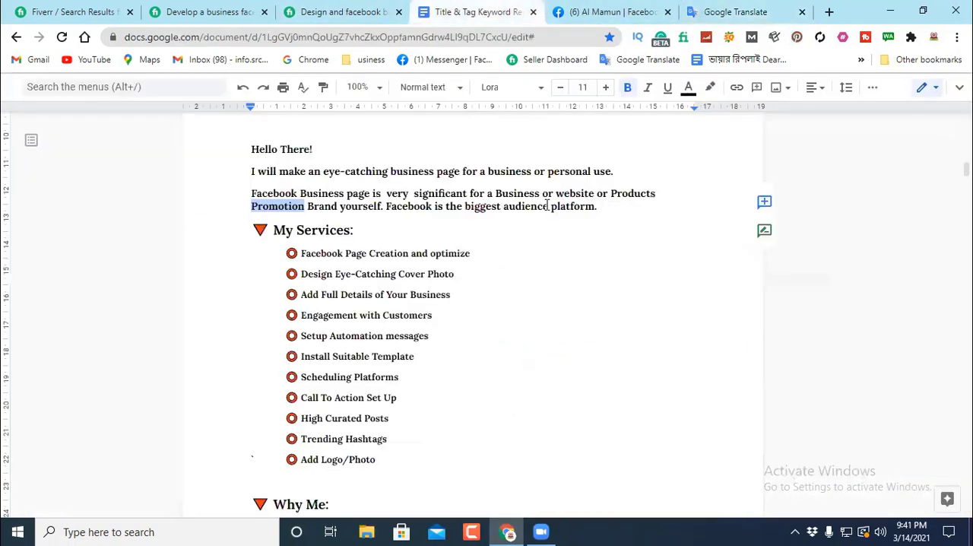
pyautogui.rightClick(275, 211)
pyautogui.click(312, 177)
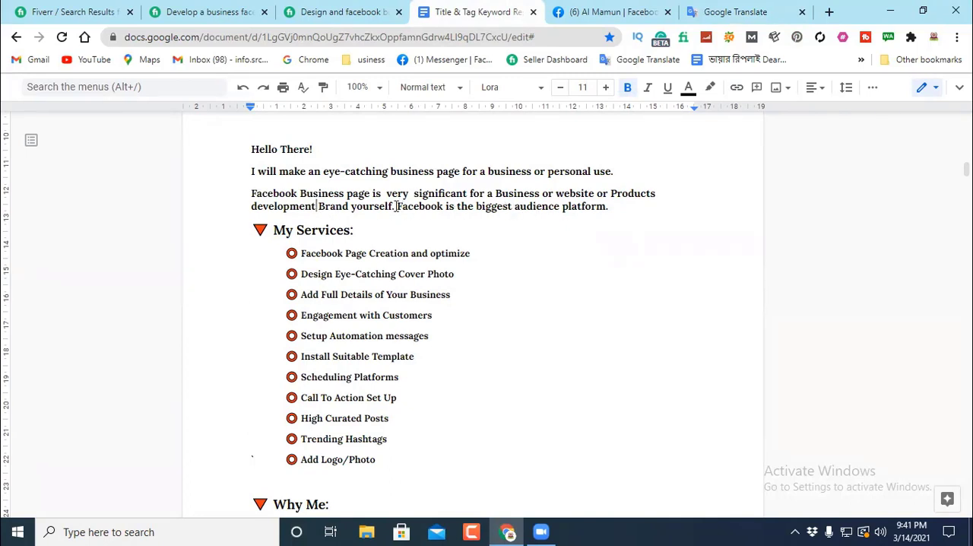
# Step: Copy "biggest" from the sentence about Facebook's audience platform and look it up in Google Translate in place of "development"
pyautogui.moveTo(395, 206); pyautogui.dragTo(622, 208)
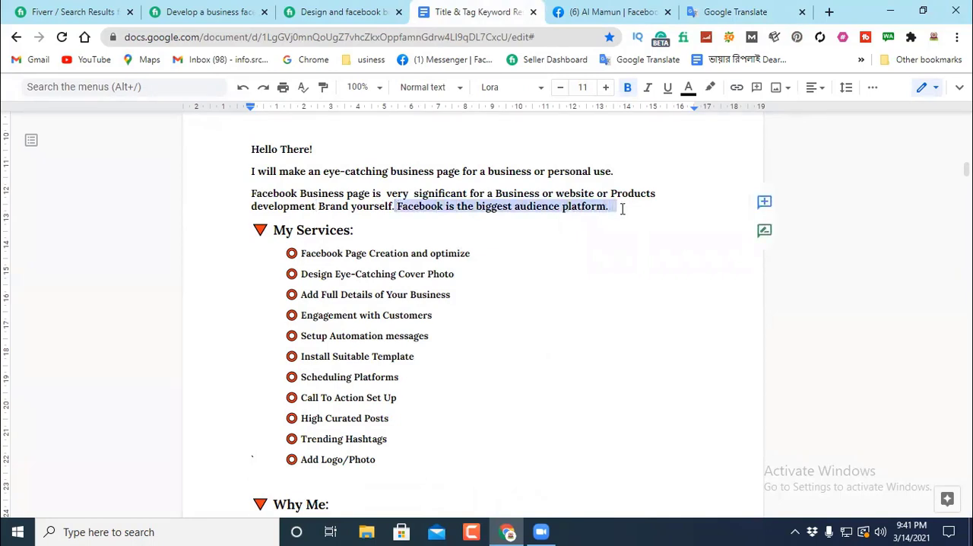
pyautogui.click(608, 252)
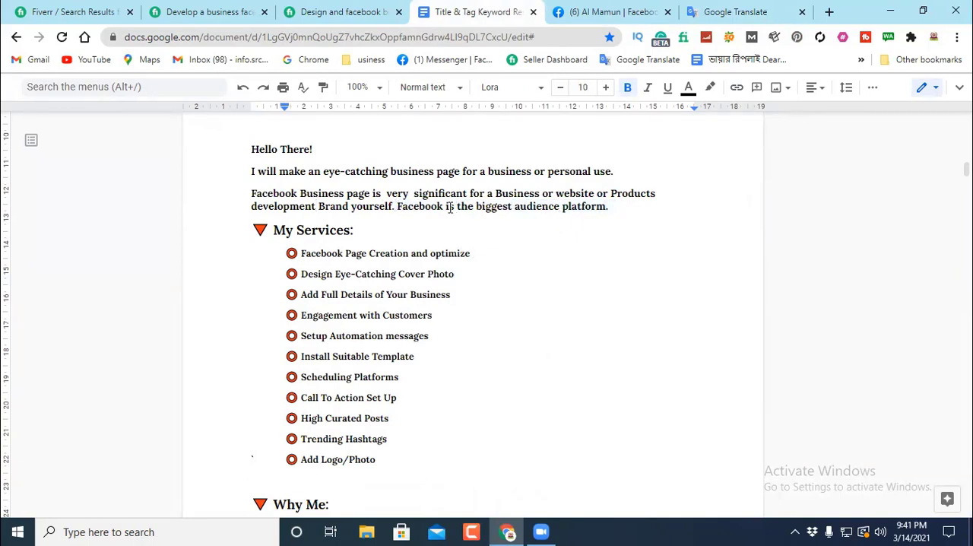
pyautogui.moveTo(512, 205); pyautogui.dragTo(477, 208)
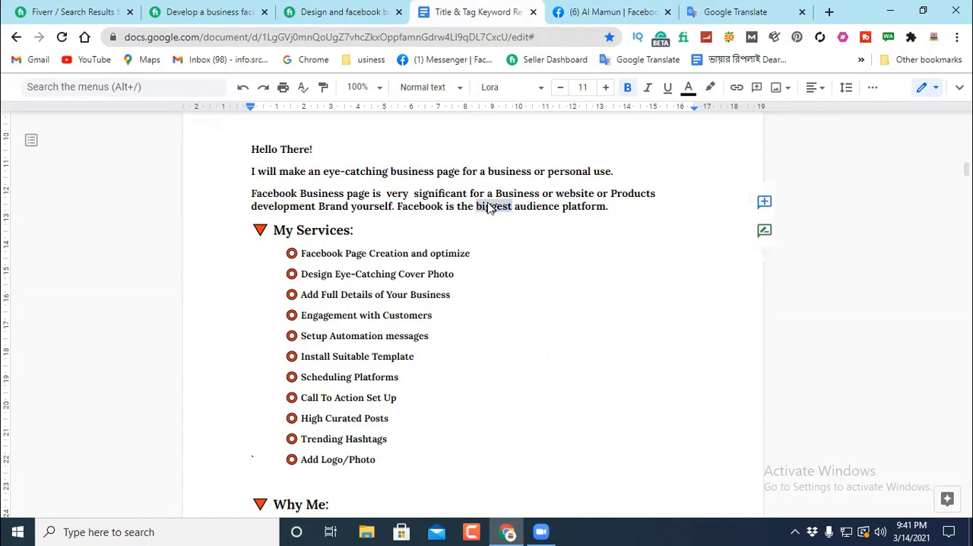
pyautogui.rightClick(490, 208)
pyautogui.click(524, 154)
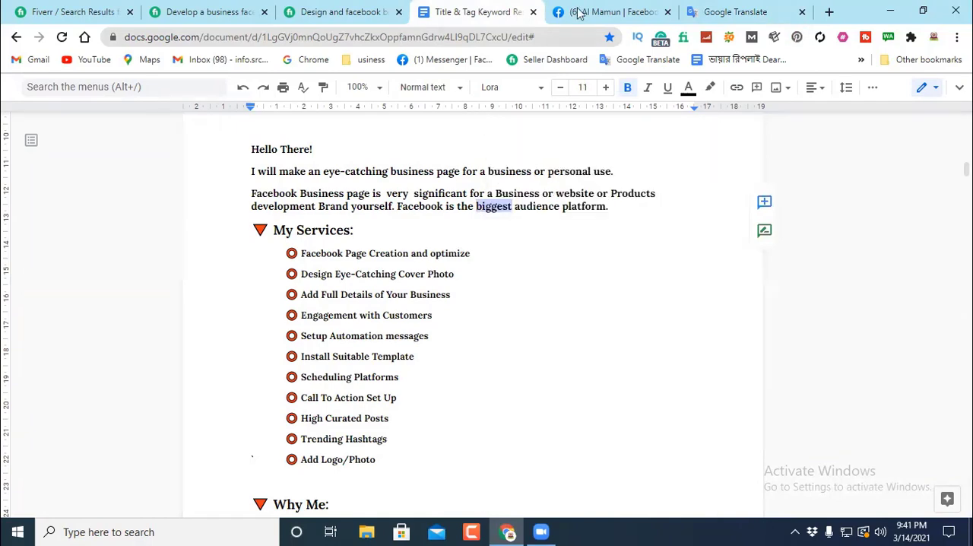
pyautogui.click(726, 11)
pyautogui.moveTo(144, 228); pyautogui.dragTo(44, 228)
pyautogui.rightClick(76, 226)
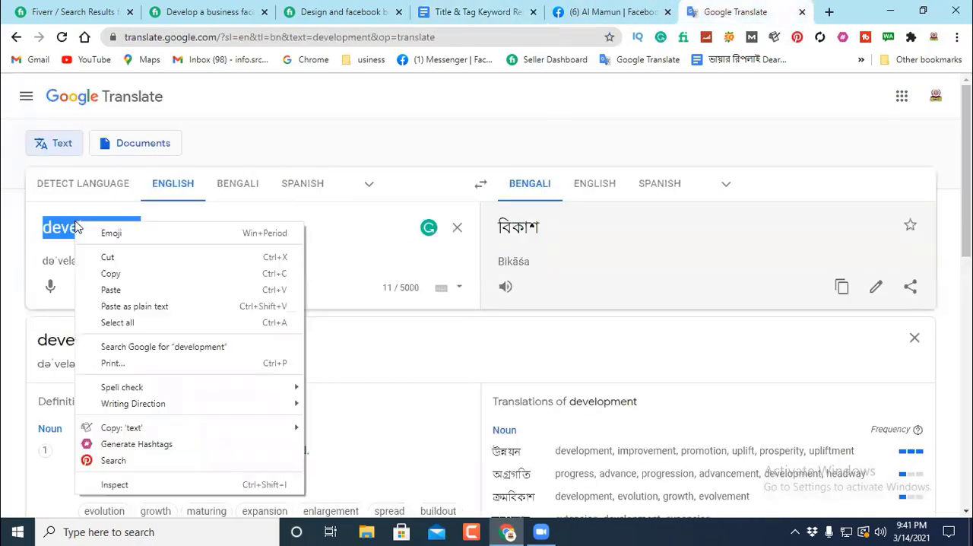
pyautogui.click(112, 290)
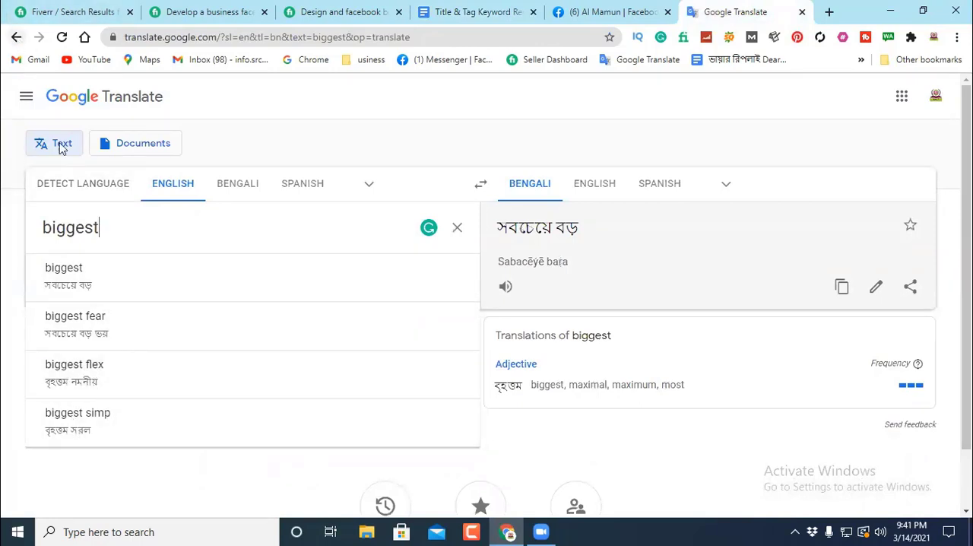
# Step: Go back to the earlier "development" lookup in Google Translate, reload the page and examine the word's definitions, synonyms and translations
pyautogui.click(15, 35)
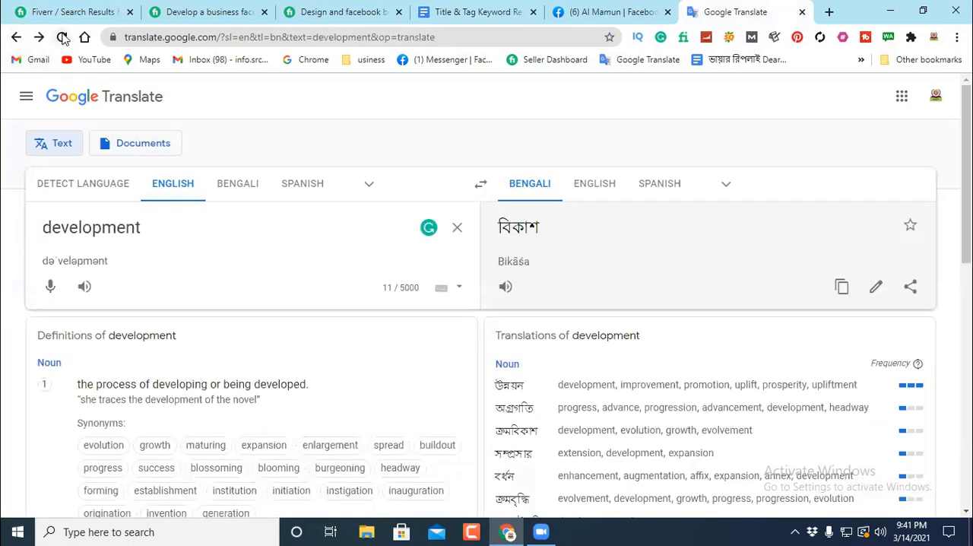
pyautogui.click(62, 37)
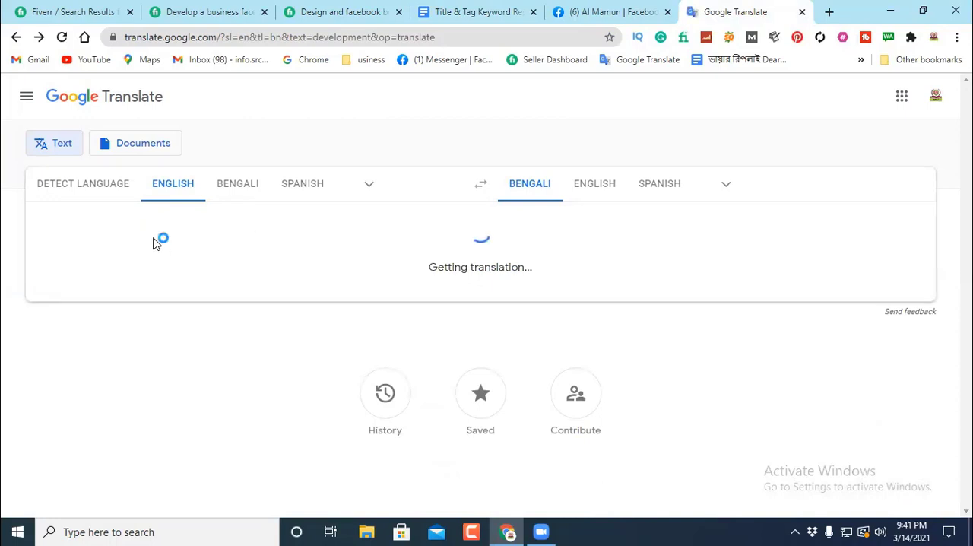
pyautogui.doubleClick(72, 230)
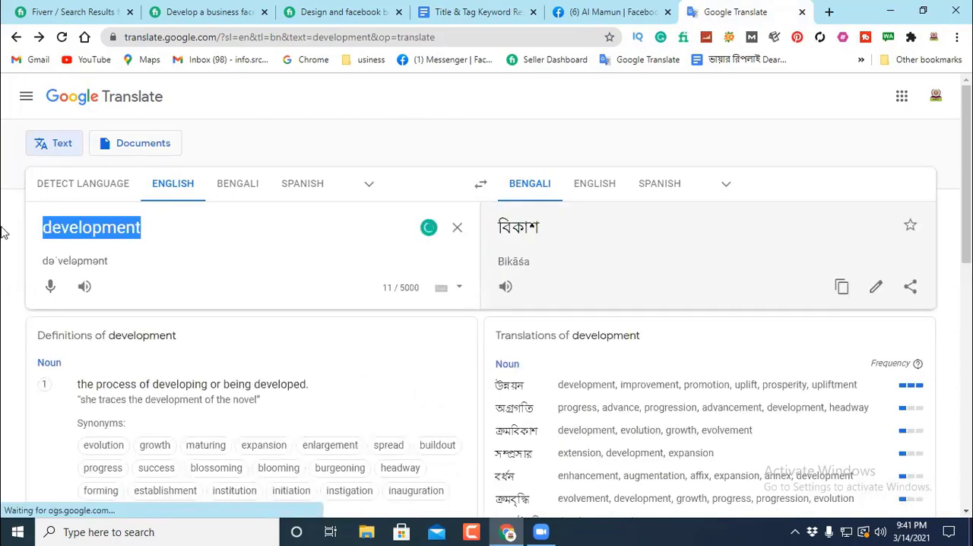
pyautogui.click(204, 235)
pyautogui.scroll(-2, 133, 318)
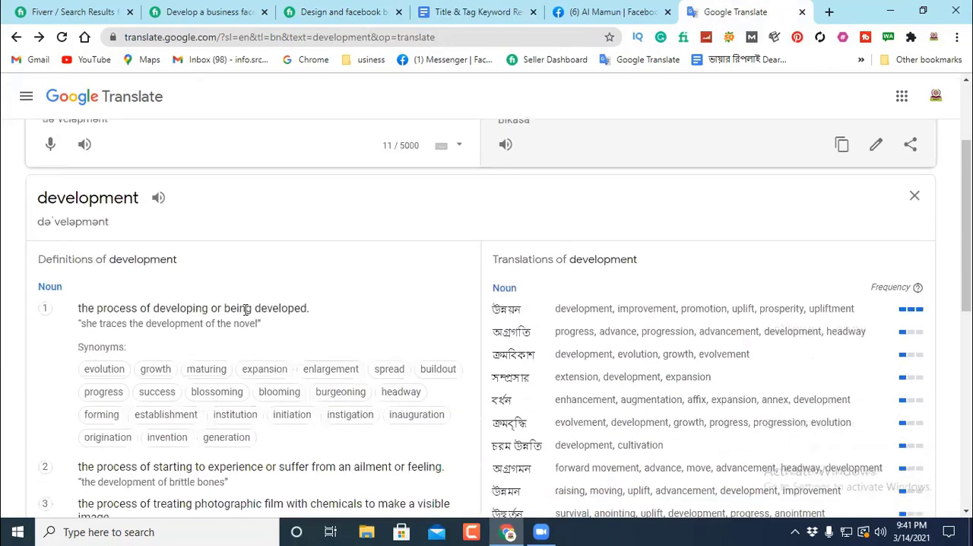
pyautogui.scroll(-1, 139, 308)
pyautogui.scroll(-1, 140, 308)
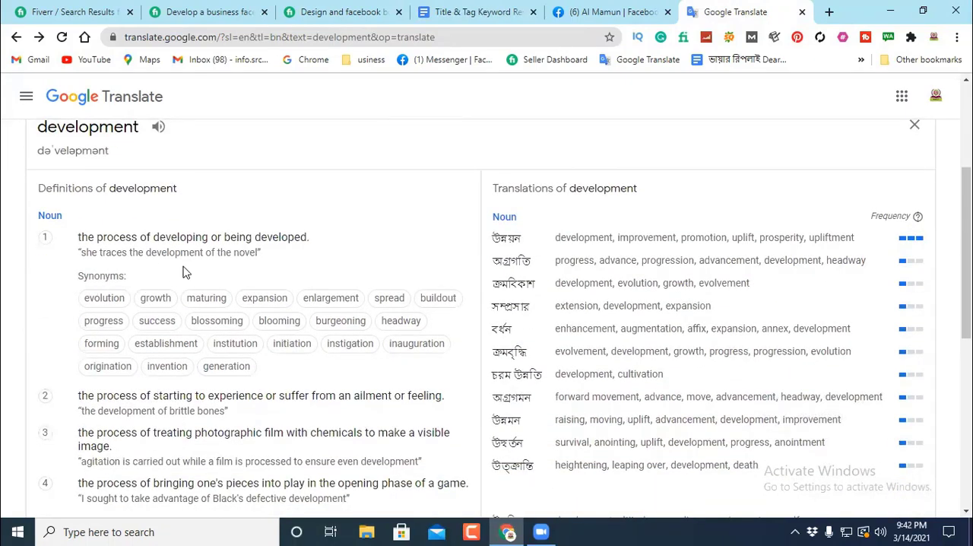
pyautogui.scroll(-1, 167, 255)
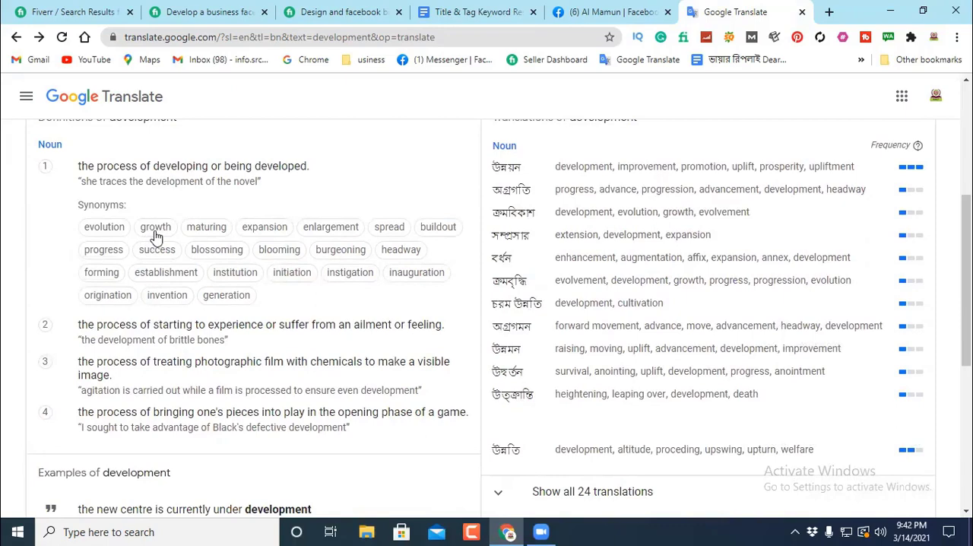
pyautogui.scroll(2, 156, 237)
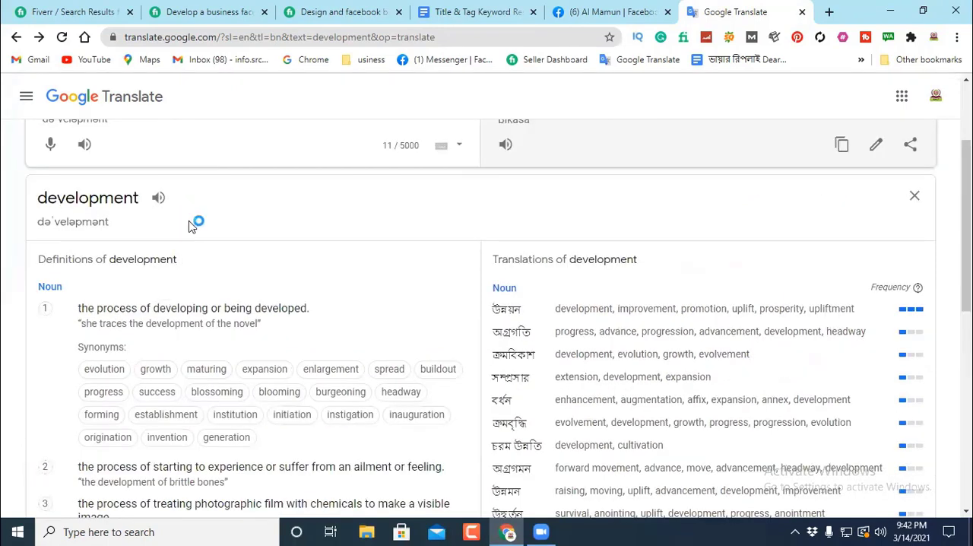
pyautogui.scroll(-2, 196, 221)
pyautogui.scroll(3, 187, 226)
# Step: Replace "development" in the source text with the copied "biggest" and examine its translations and suggestions
pyautogui.moveTo(153, 146); pyautogui.dragTo(11, 160)
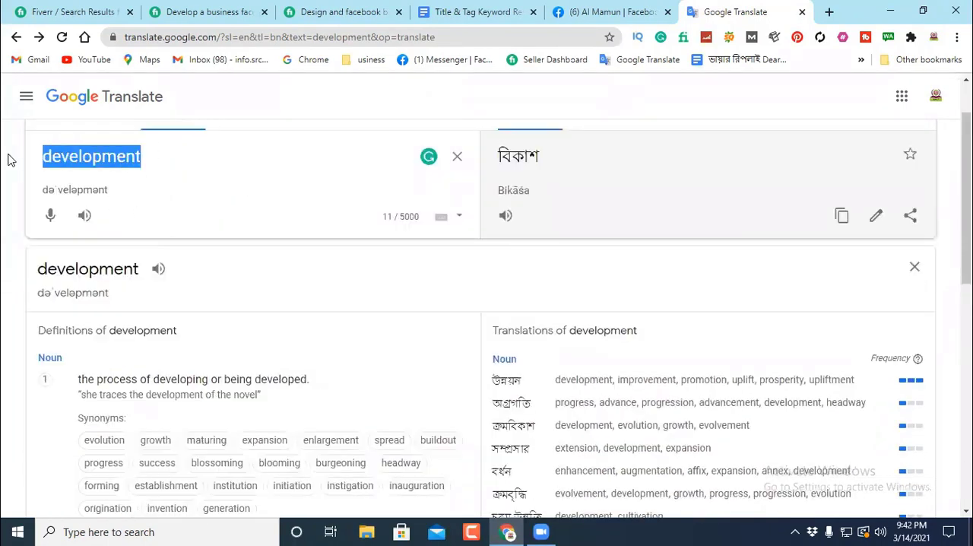
pyautogui.press('BackSpace')
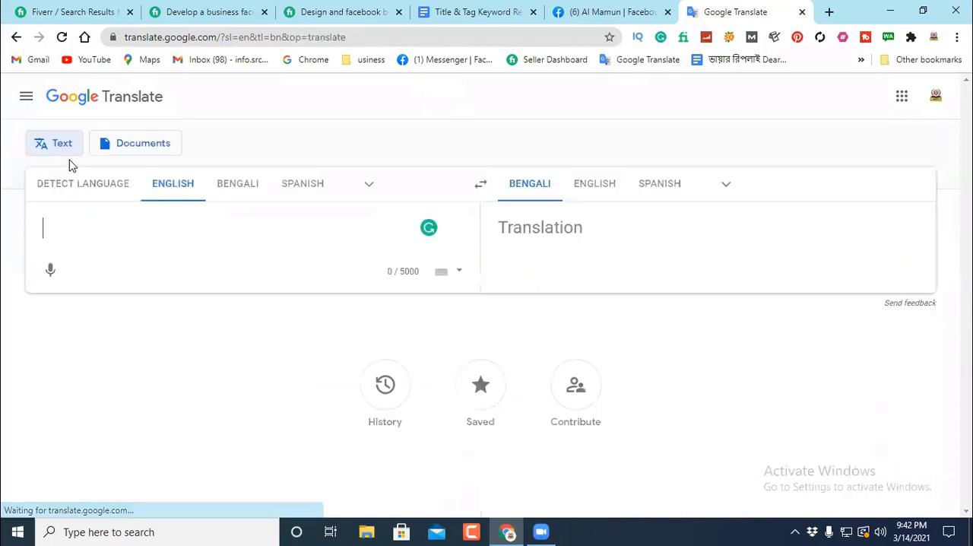
pyautogui.rightClick(52, 225)
pyautogui.click(92, 328)
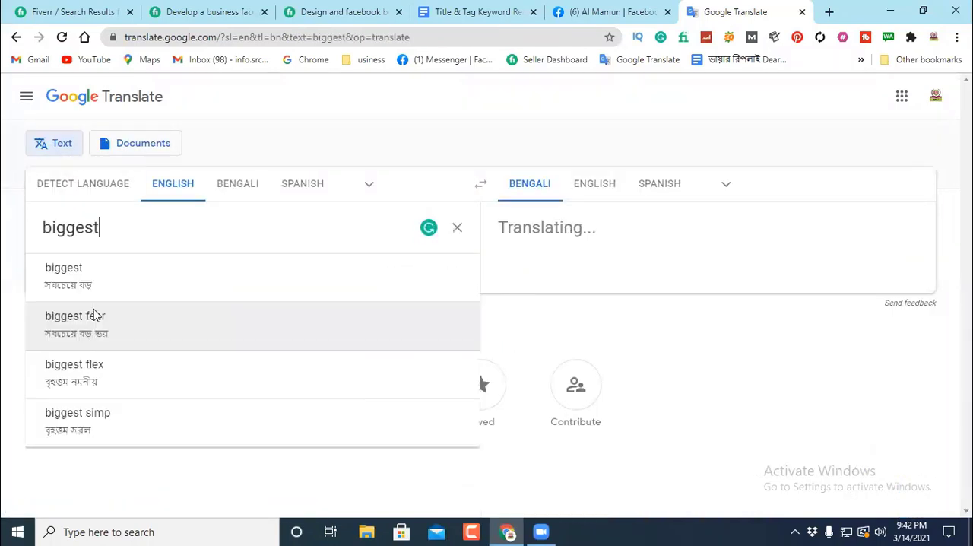
pyautogui.scroll(-1, 200, 230)
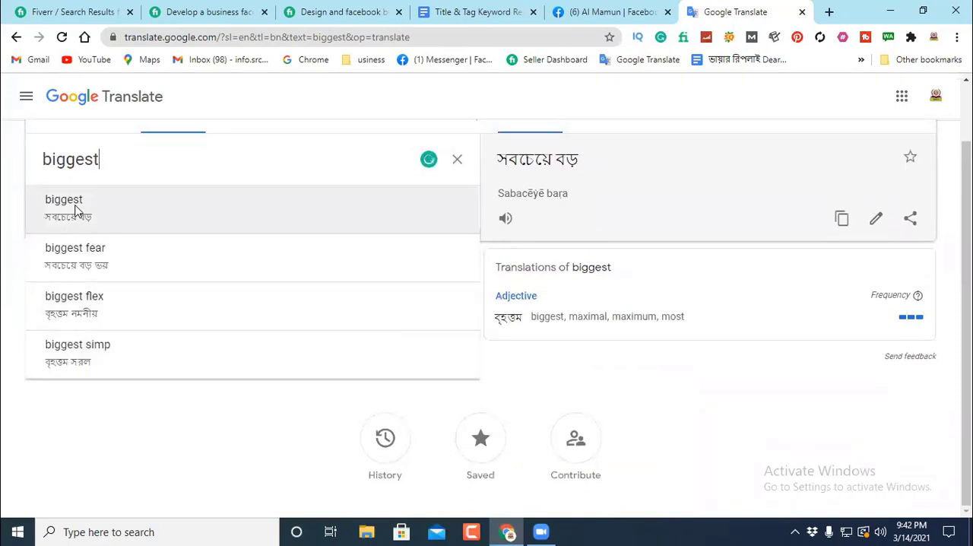
pyautogui.scroll(1, 255, 233)
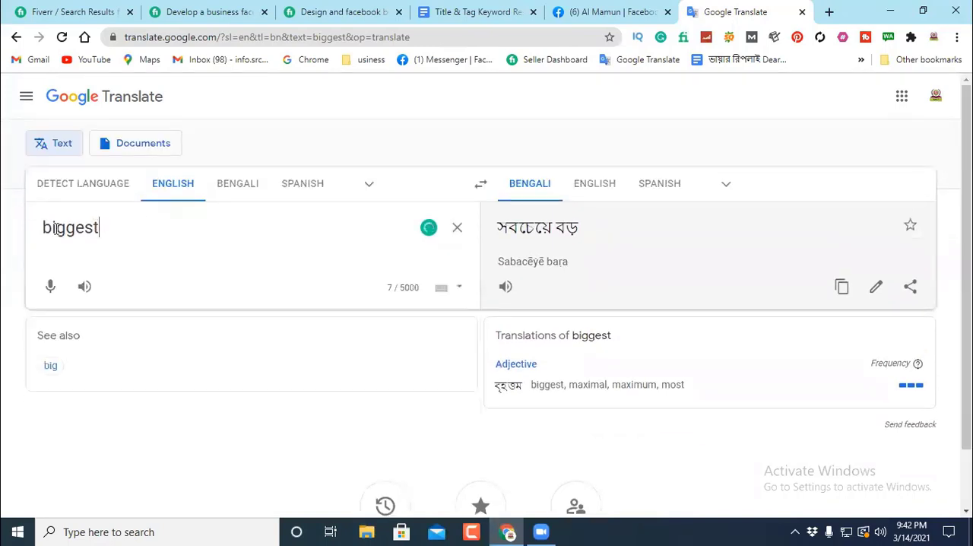
# Step: Look up "largest" in Google Translate in place of "biggest"
pyautogui.moveTo(102, 223); pyautogui.dragTo(28, 237)
pyautogui.press('BackSpace')
pyautogui.write('lar')
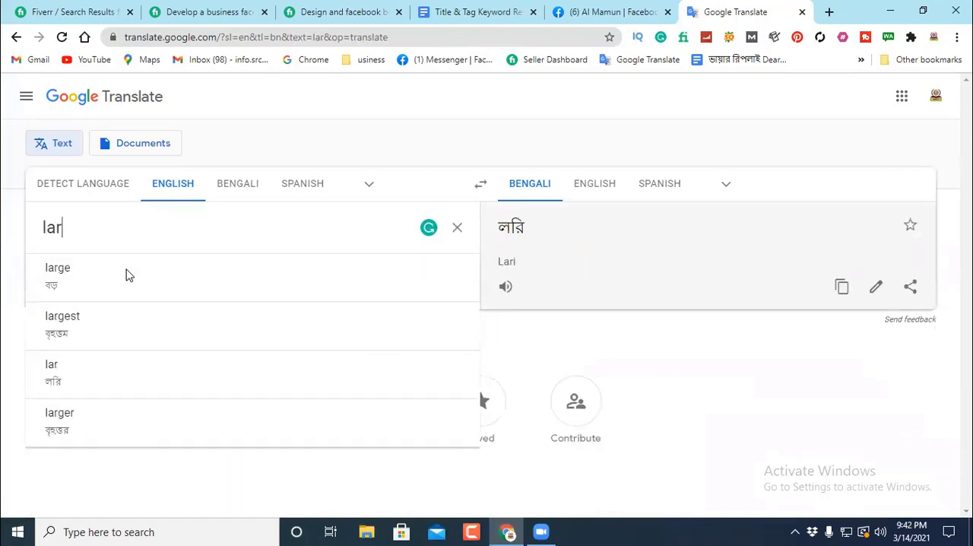
pyautogui.write('gest')
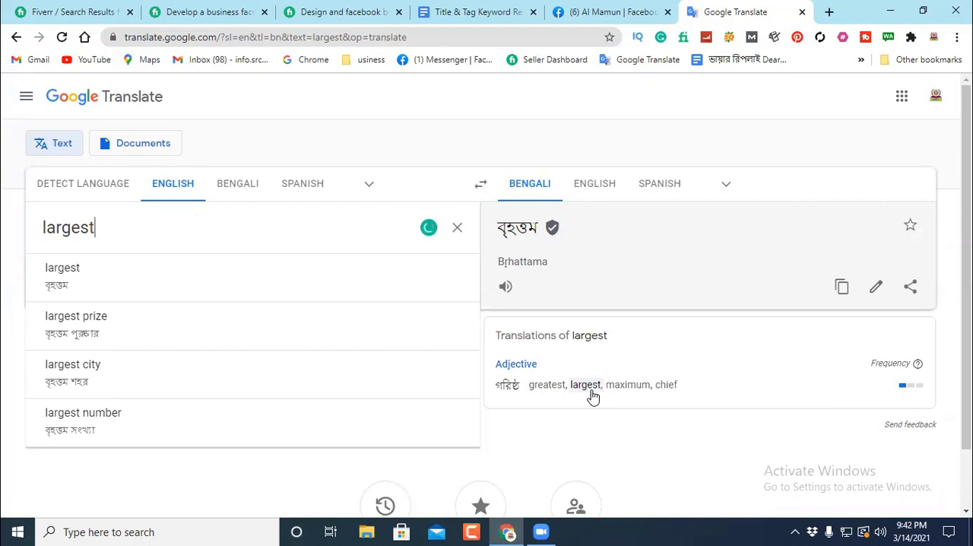
# Step: Choose the alternative "greatest" from the translations of "largest" and copy it from the source text
pyautogui.click(545, 385)
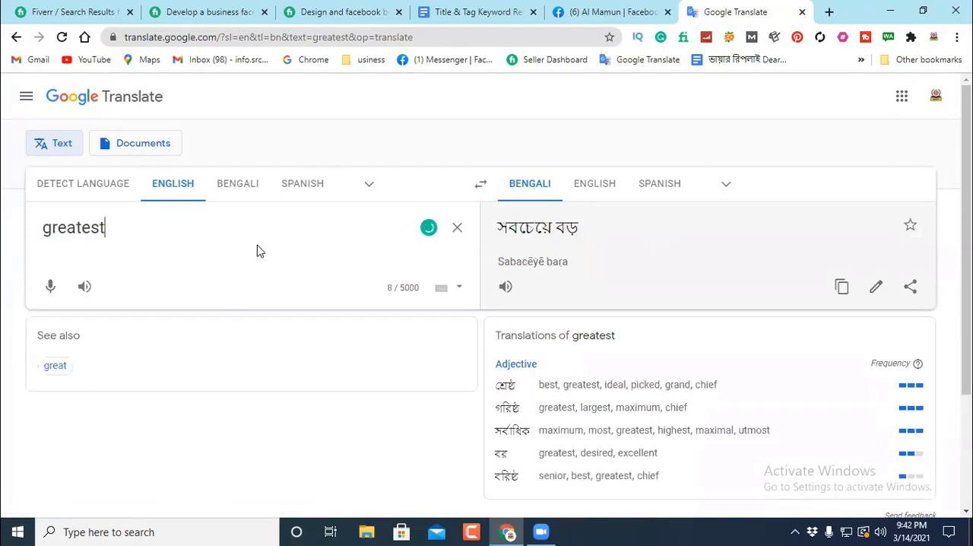
pyautogui.moveTo(124, 230); pyautogui.dragTo(27, 234)
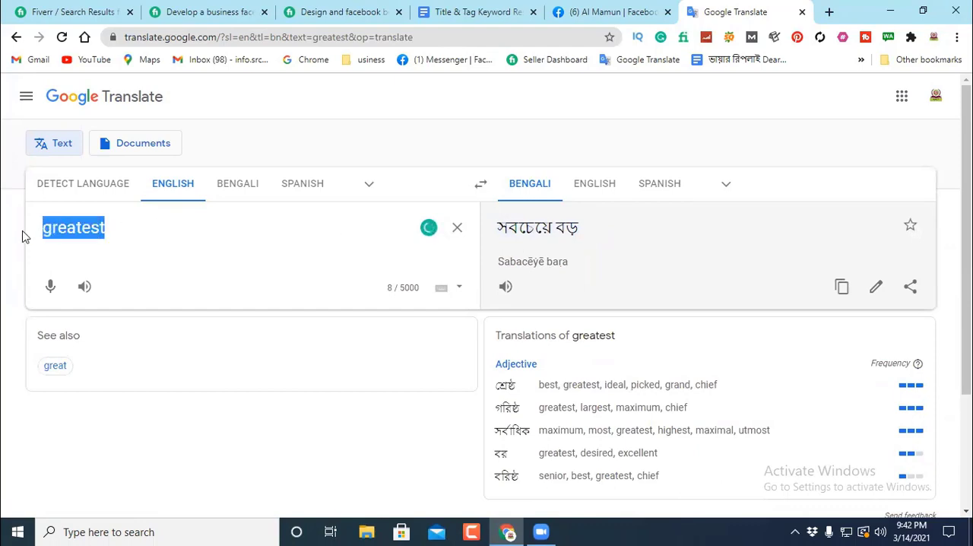
pyautogui.rightClick(63, 226)
pyautogui.click(104, 276)
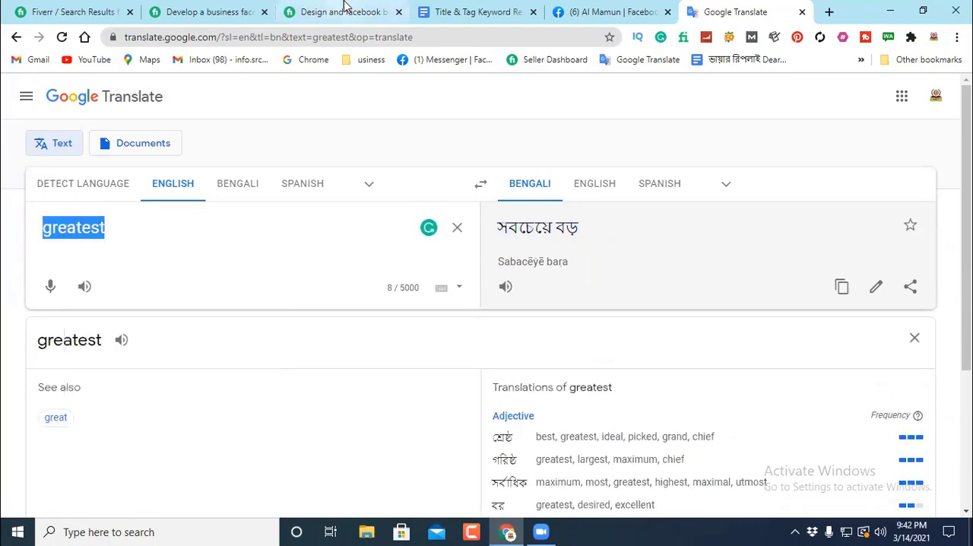
# Step: Return to the Google Docs document and replace "biggest" before "audience platform" with the copied "greatest"
pyautogui.click(449, 12)
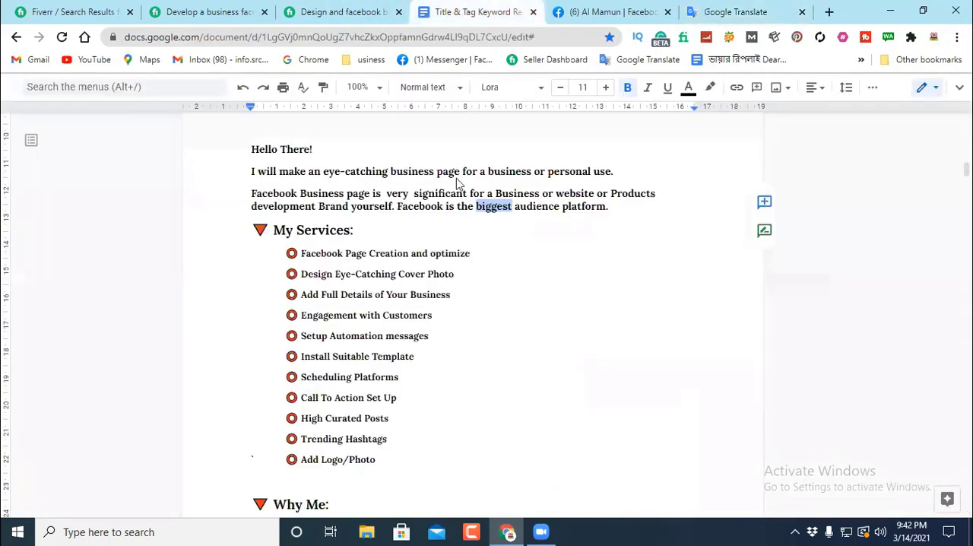
pyautogui.rightClick(494, 207)
pyautogui.click(546, 181)
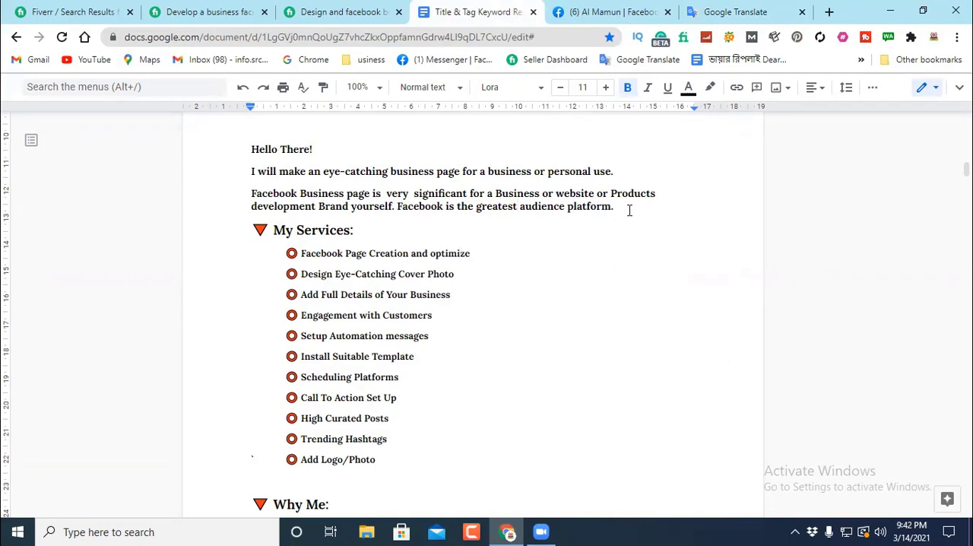
pyautogui.moveTo(356, 225); pyautogui.dragTo(396, 209)
pyautogui.click(481, 227)
pyautogui.moveTo(300, 253); pyautogui.dragTo(503, 255)
pyautogui.click(511, 254)
# Step: Replace "design" with "Setup" in the first item of the collected description's "Services For Business Page" list
pyautogui.scroll(2, 475, 274)
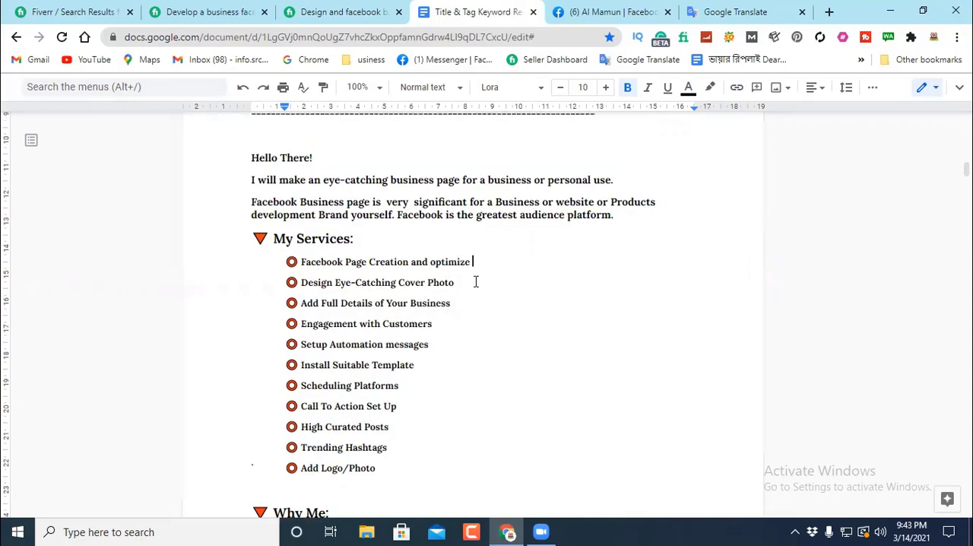
pyautogui.scroll(20, 470, 281)
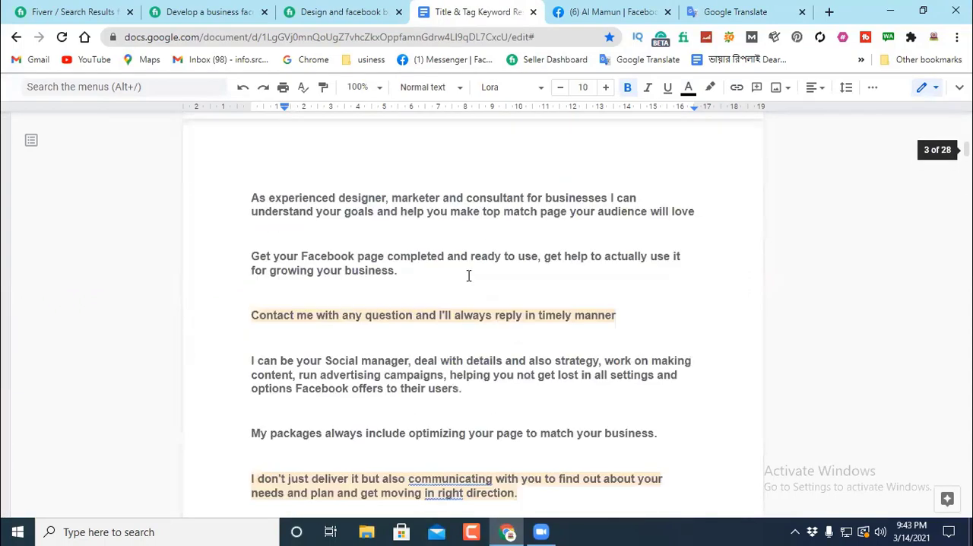
pyautogui.scroll(4, 462, 266)
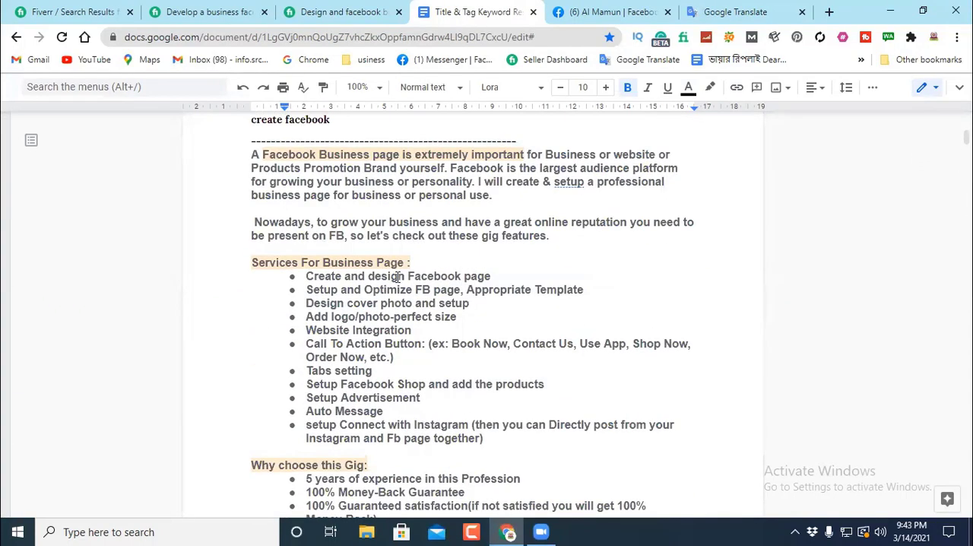
pyautogui.moveTo(308, 275); pyautogui.dragTo(503, 271)
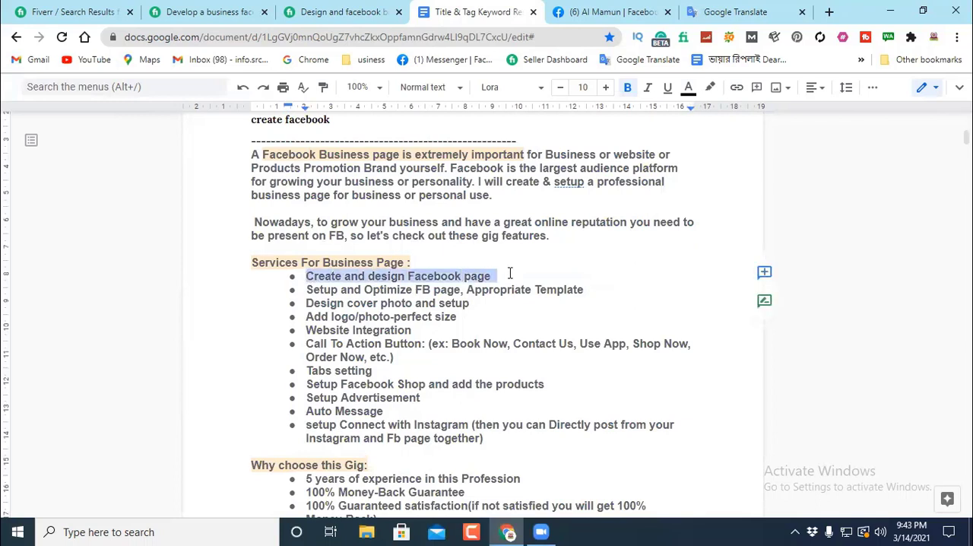
pyautogui.click(321, 279)
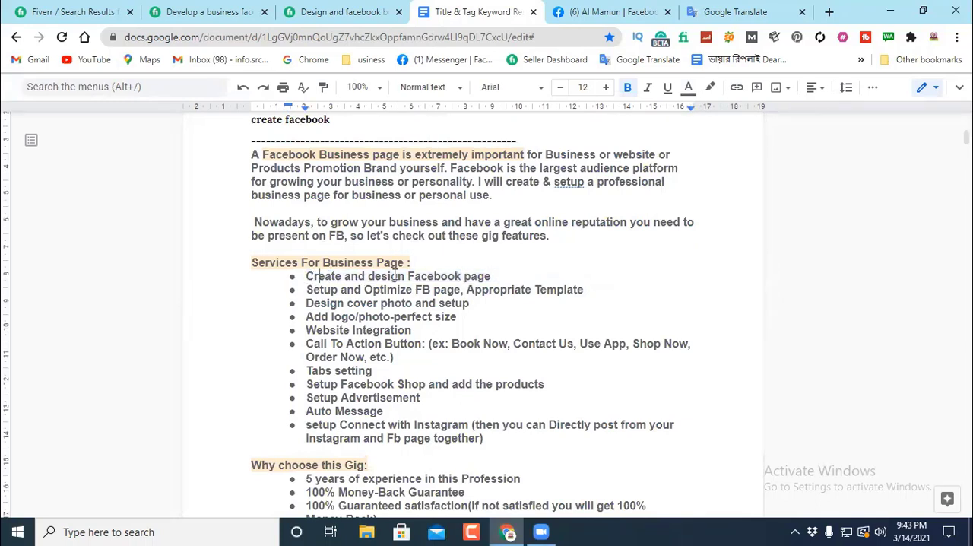
pyautogui.moveTo(405, 277); pyautogui.dragTo(375, 277)
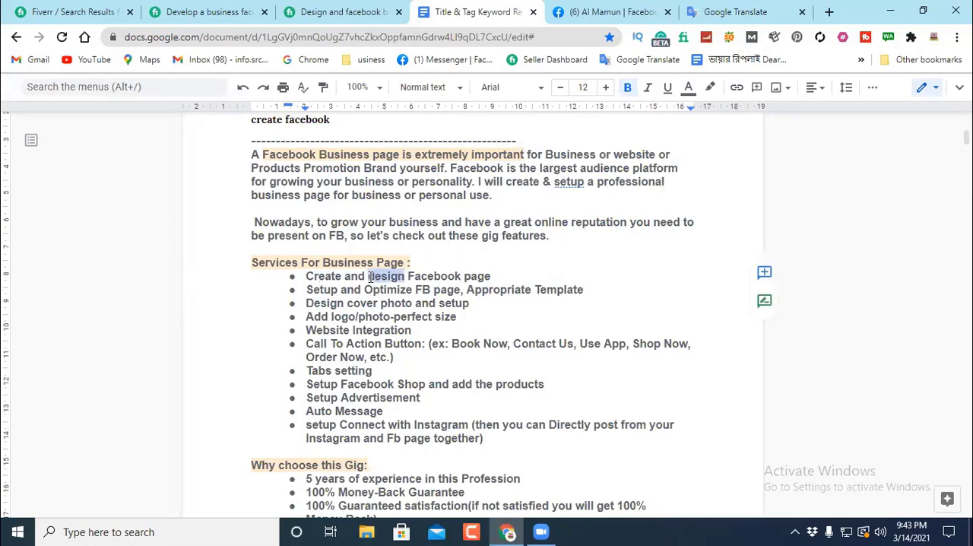
pyautogui.write('Se')
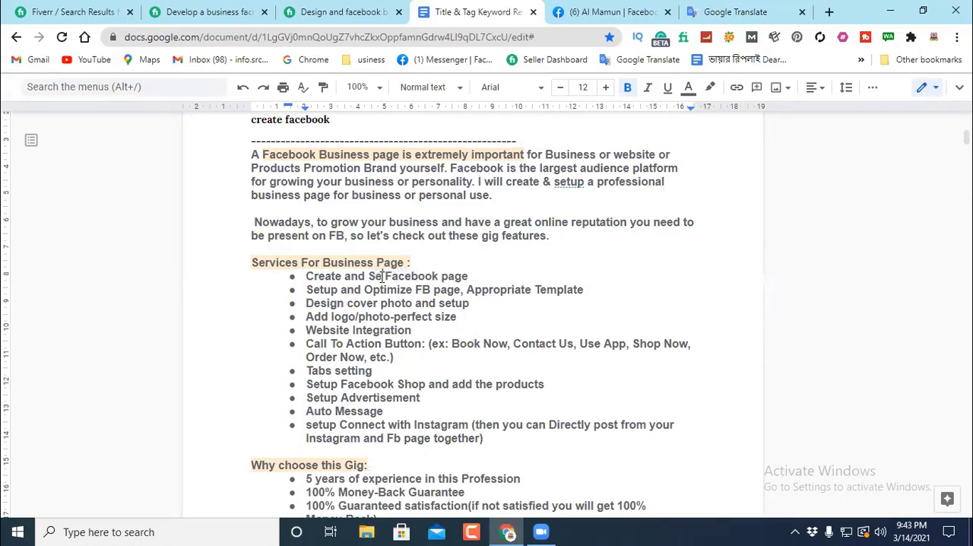
pyautogui.write('tup')
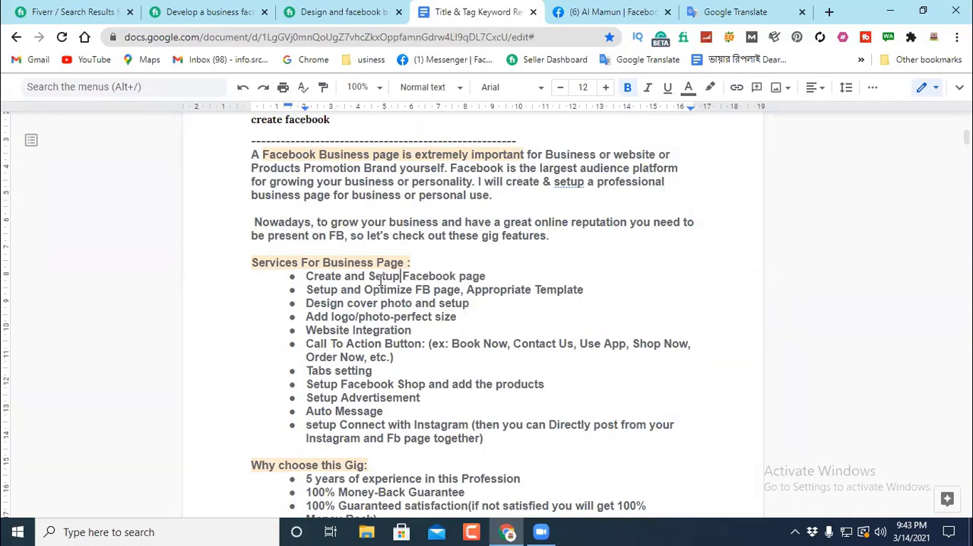
pyautogui.click(511, 275)
pyautogui.moveTo(508, 275); pyautogui.dragTo(294, 285)
pyautogui.moveTo(534, 258); pyautogui.dragTo(317, 310)
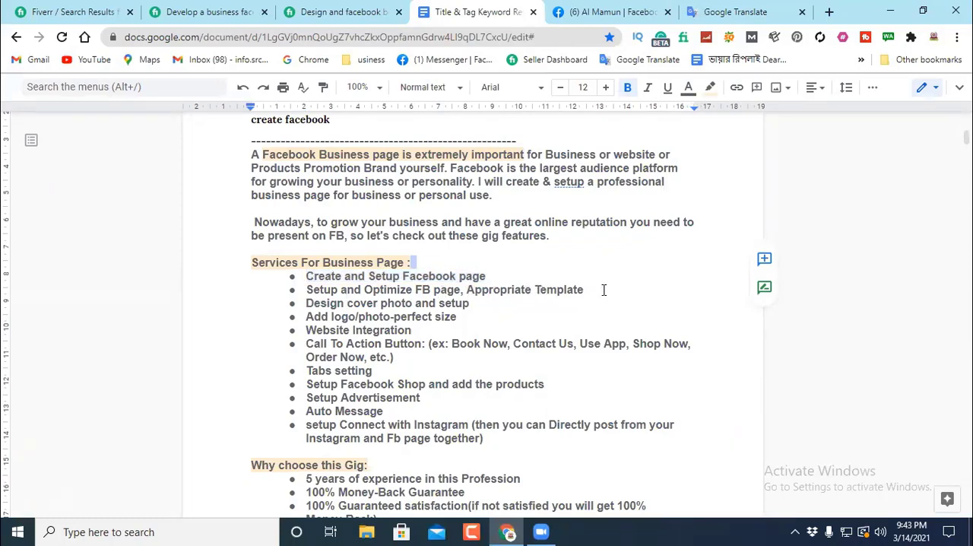
# Step: Copy "Appropriate" from the "Setup and Optimize FB page" item and look it up in Google Translate in place of "greatest"
pyautogui.moveTo(530, 290); pyautogui.dragTo(467, 290)
pyautogui.rightClick(486, 292)
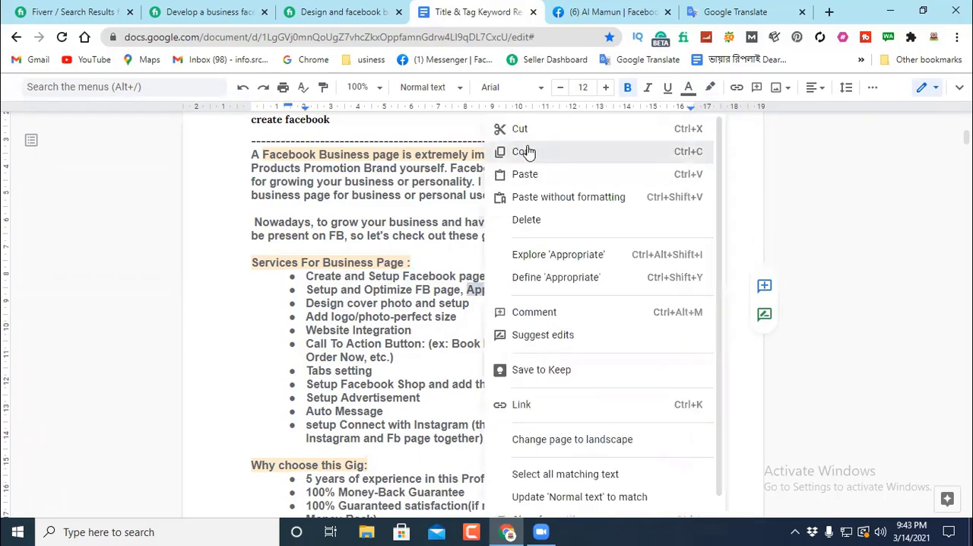
pyautogui.click(523, 151)
pyautogui.click(735, 12)
pyautogui.click(110, 238)
pyautogui.moveTo(110, 237); pyautogui.dragTo(24, 232)
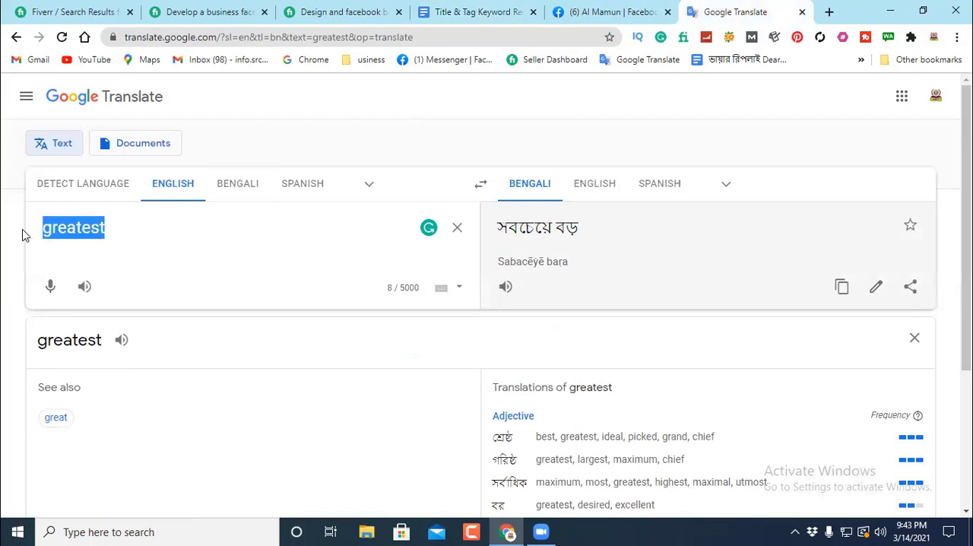
pyautogui.rightClick(61, 227)
pyautogui.click(97, 296)
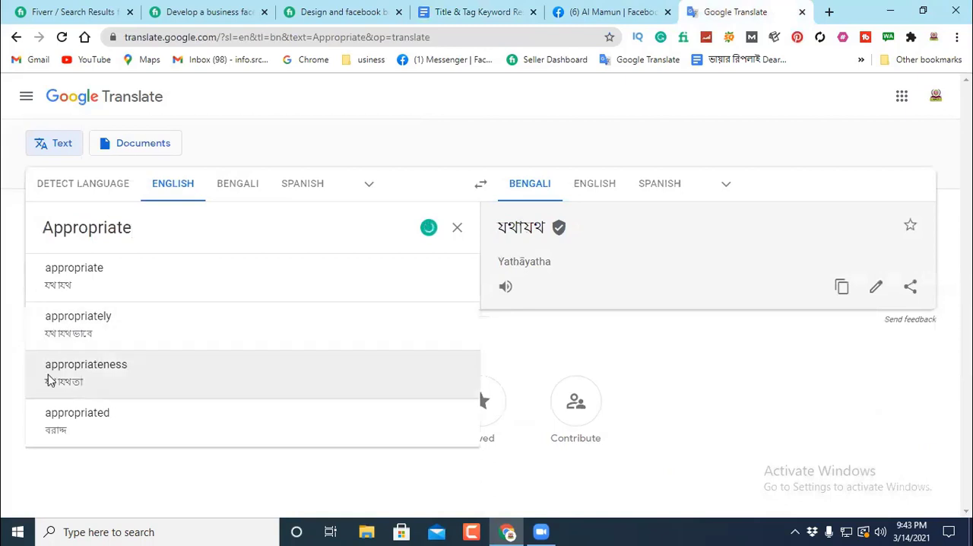
# Step: Copy "Appropriate" from the Google Translate source text and close the Google Translate page
pyautogui.click(157, 227)
pyautogui.moveTo(157, 227); pyautogui.dragTo(37, 226)
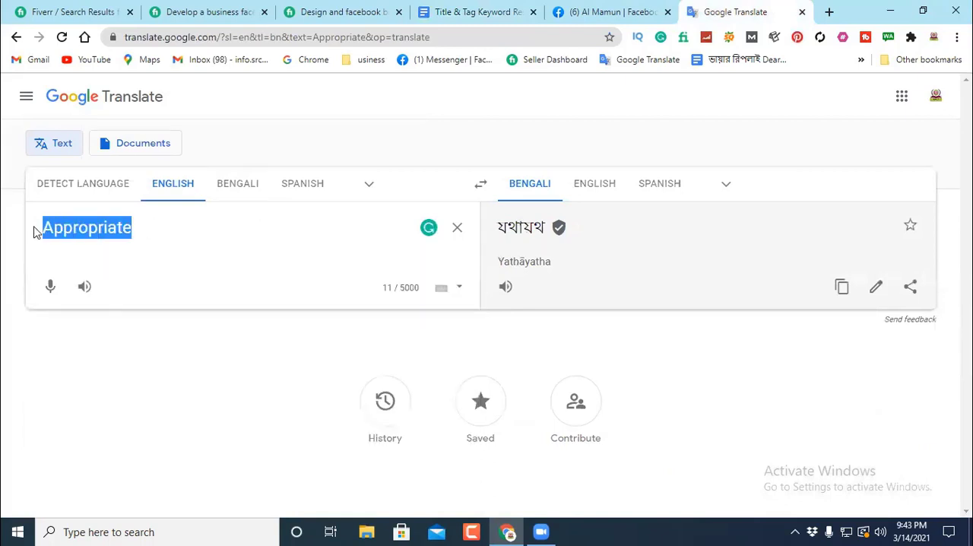
pyautogui.rightClick(81, 226)
pyautogui.click(113, 274)
pyautogui.click(802, 11)
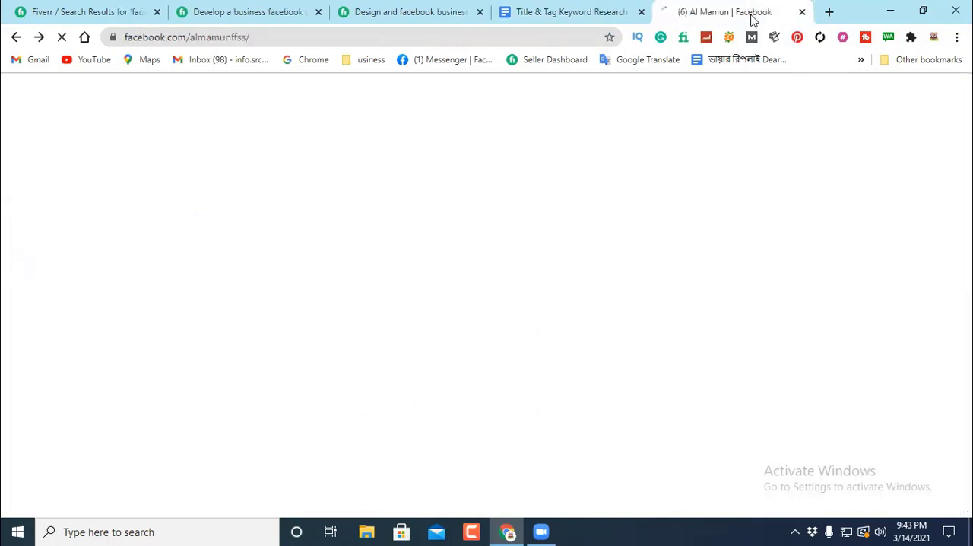
pyautogui.click(827, 12)
pyautogui.click(716, 60)
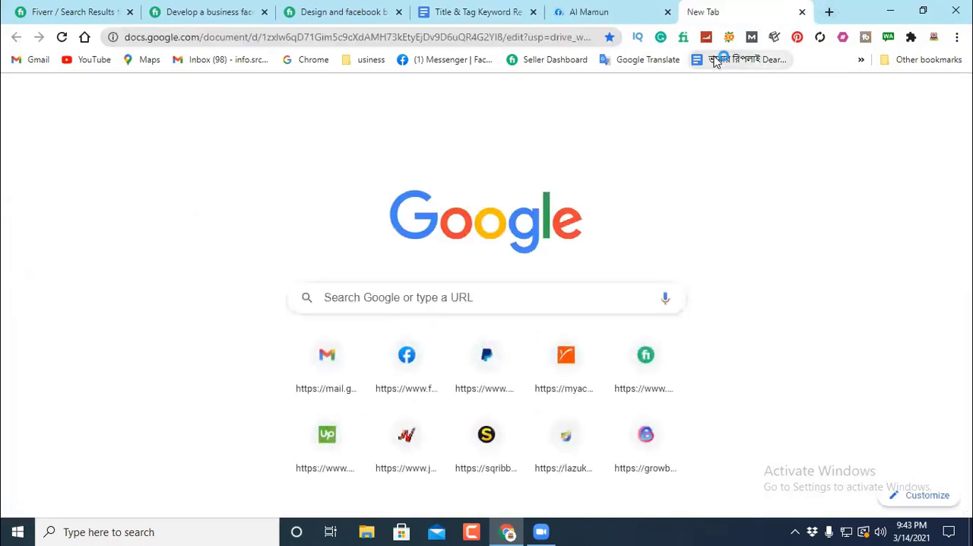
pyautogui.click(802, 11)
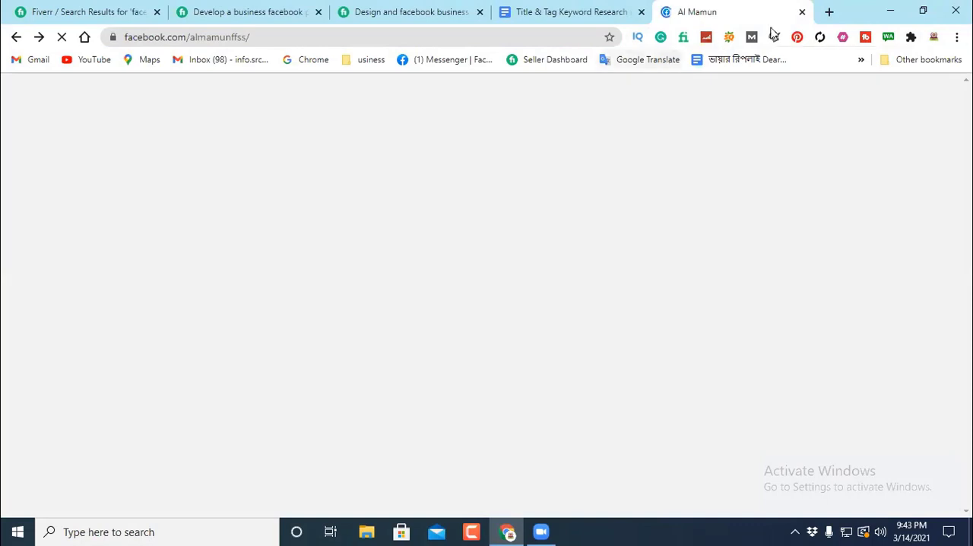
# Step: Open Google Translate in a new tab, look up the copied word "Appropriate" from English to Bengali, and clear it
pyautogui.click(827, 11)
pyautogui.click(640, 60)
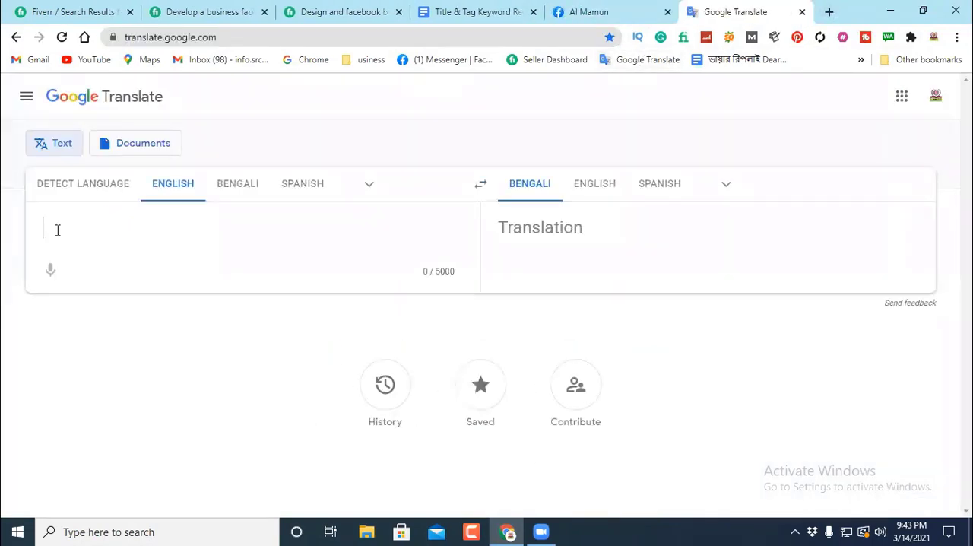
pyautogui.rightClick(48, 228)
pyautogui.click(93, 335)
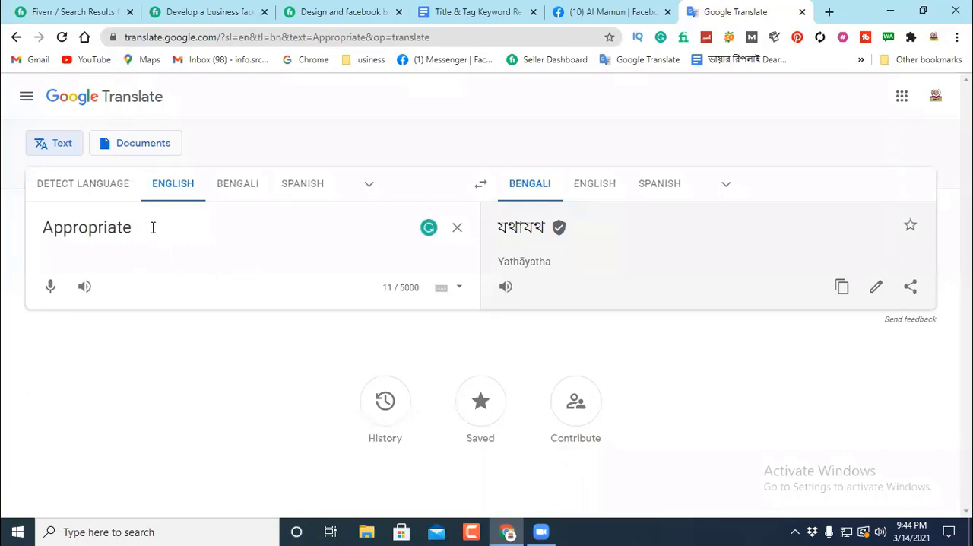
pyautogui.press('Return')
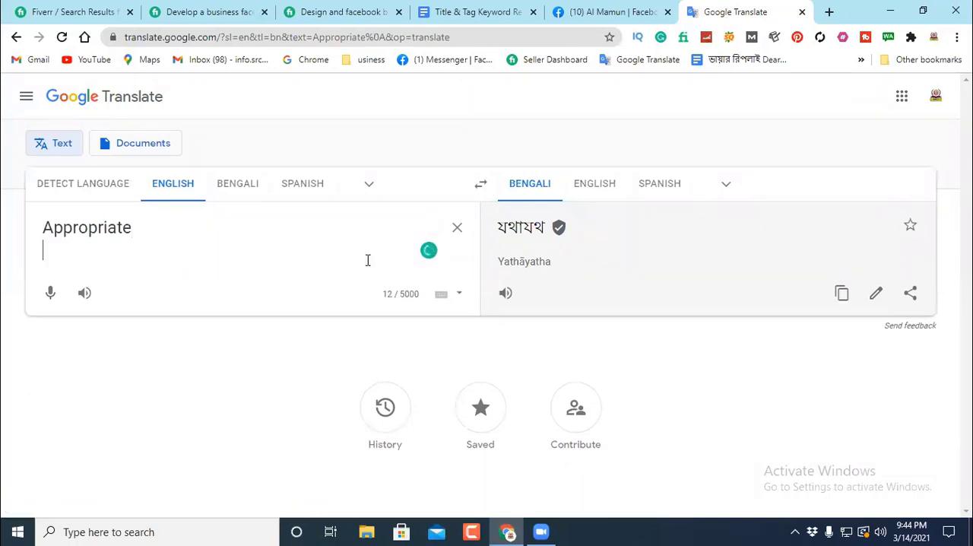
pyautogui.moveTo(137, 226); pyautogui.dragTo(36, 228)
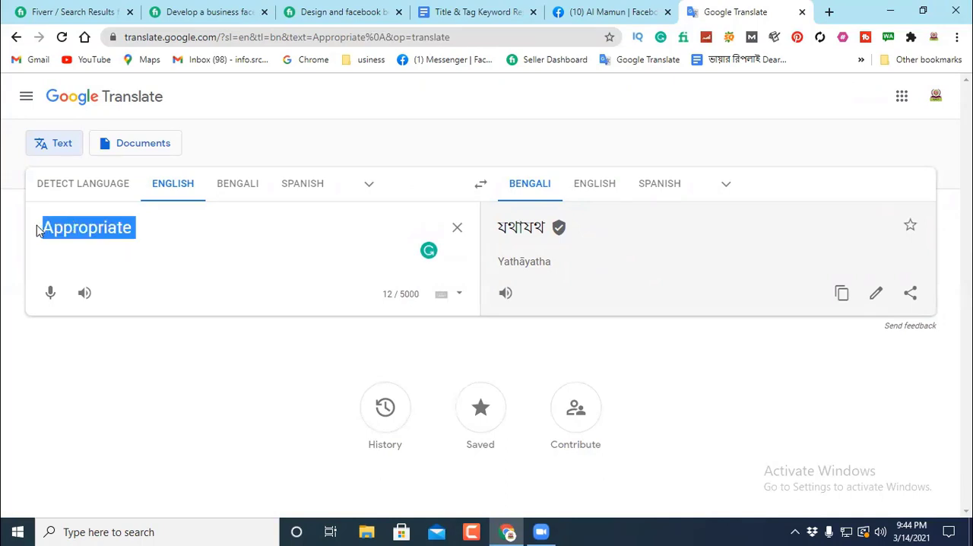
pyautogui.press('BackSpace')
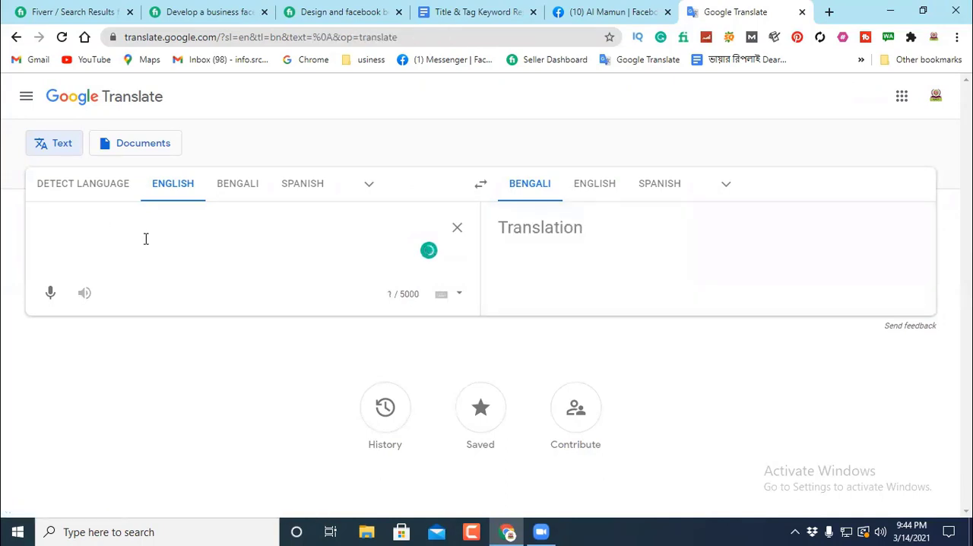
# Step: Reload Google Translate and look up "Appropriate" once more, leaving the source text empty at the end
pyautogui.click(62, 36)
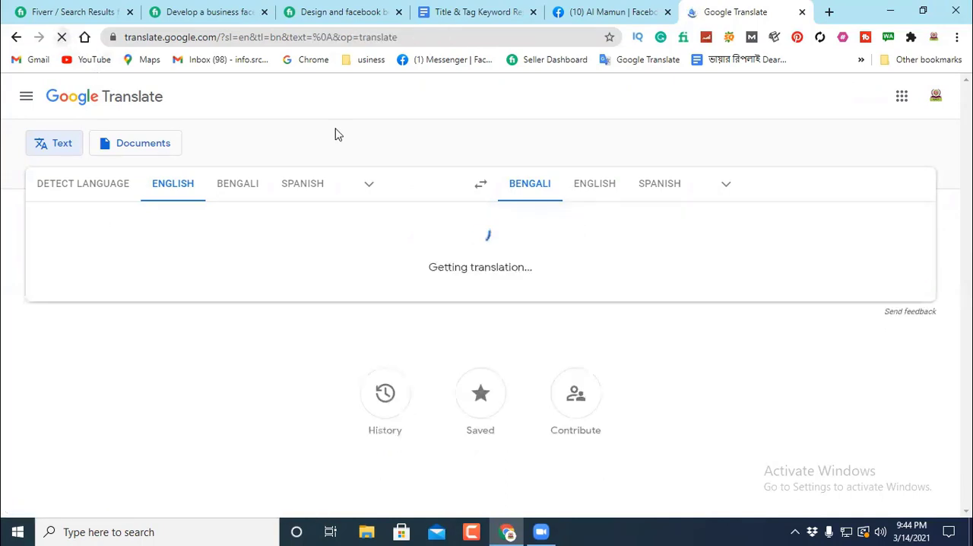
pyautogui.rightClick(47, 225)
pyautogui.click(85, 336)
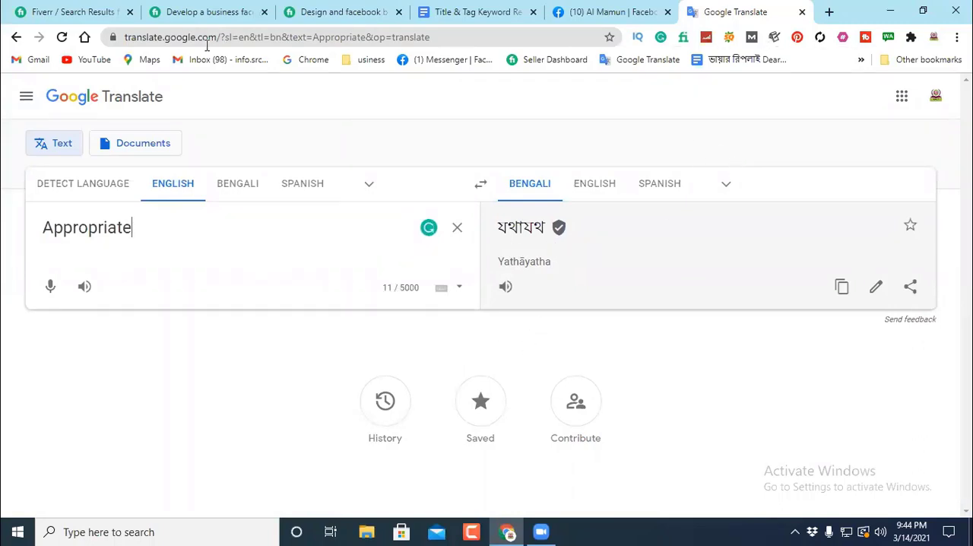
pyautogui.press('F5')
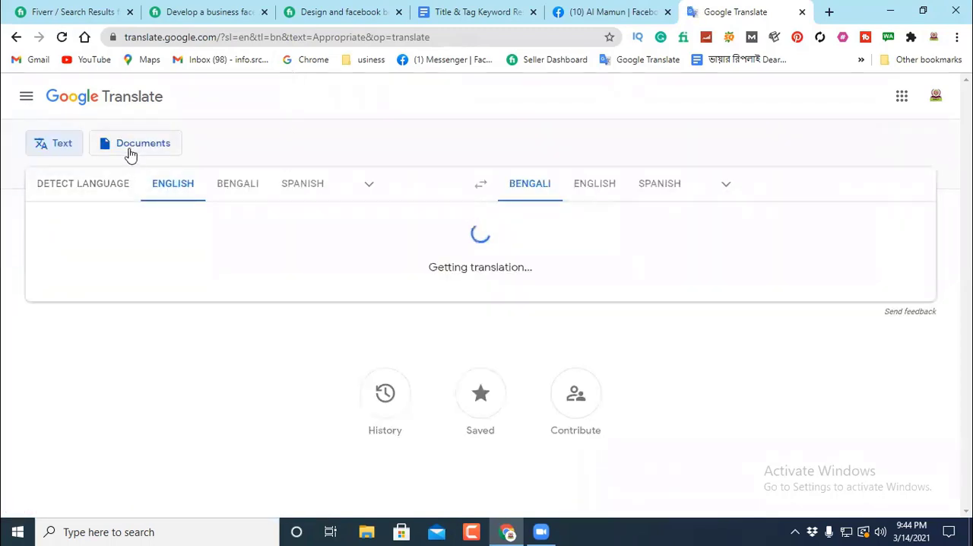
pyautogui.click(66, 147)
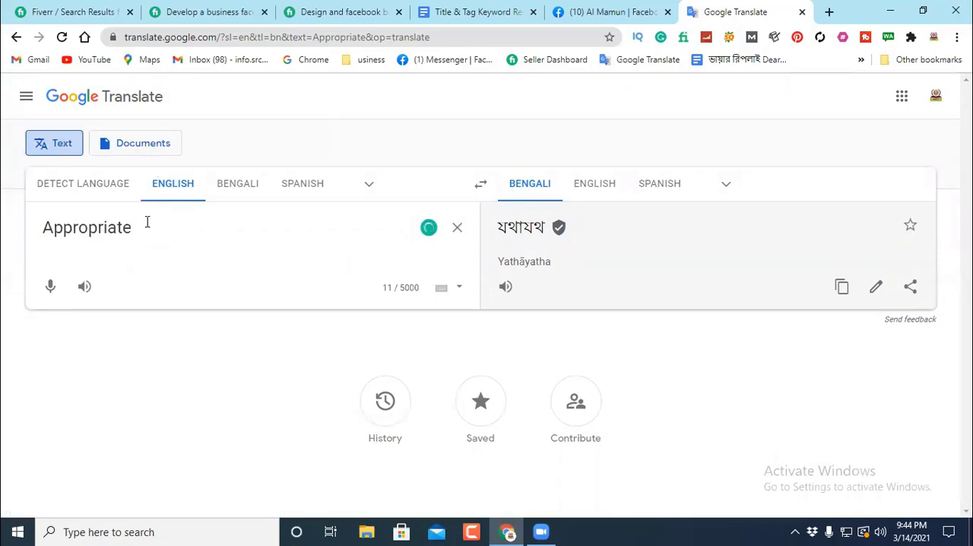
pyautogui.moveTo(141, 226); pyautogui.dragTo(40, 227)
pyautogui.press('BackSpace')
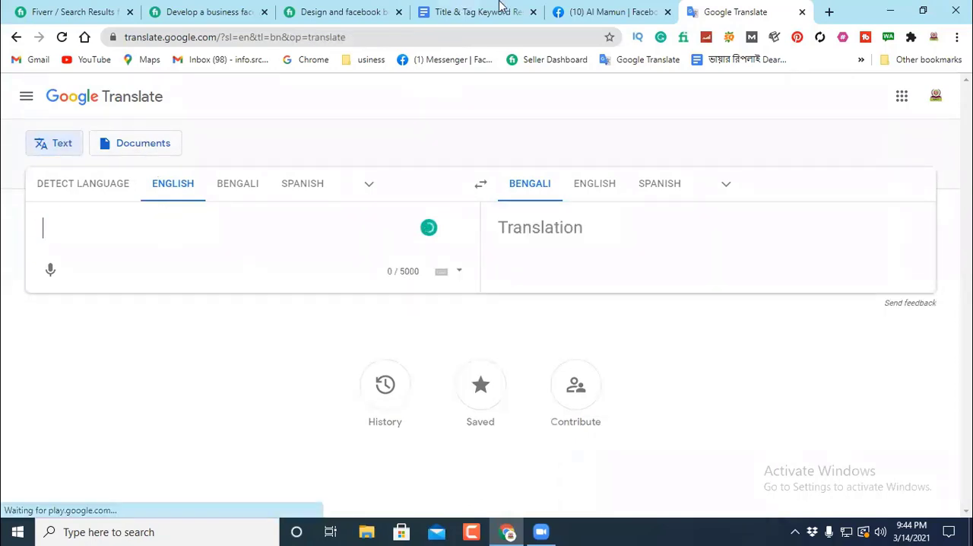
# Step: Return to the Google Docs document and delete "Setup and Optimize FB page," from in front of "Appropriate Template" in the services list
pyautogui.click(600, 11)
pyautogui.click(470, 13)
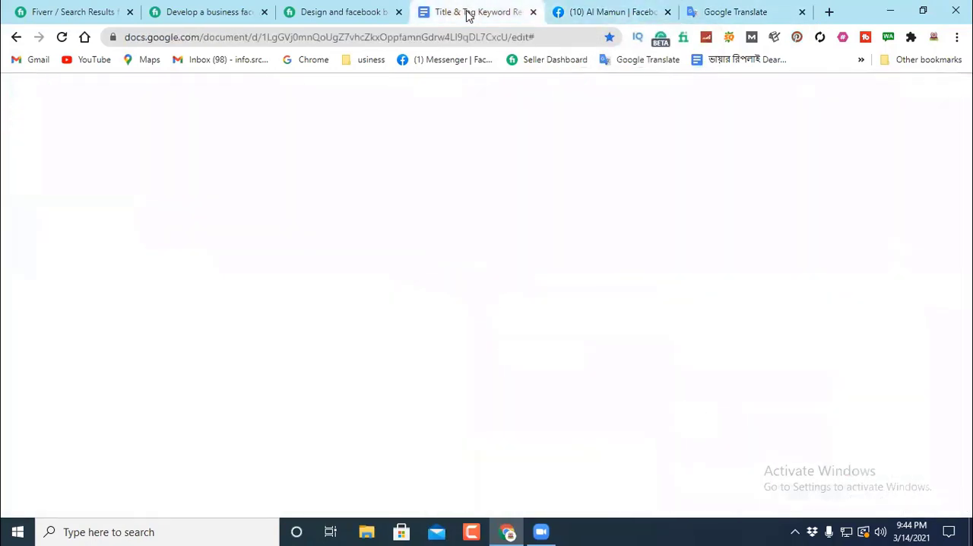
pyautogui.doubleClick(640, 290)
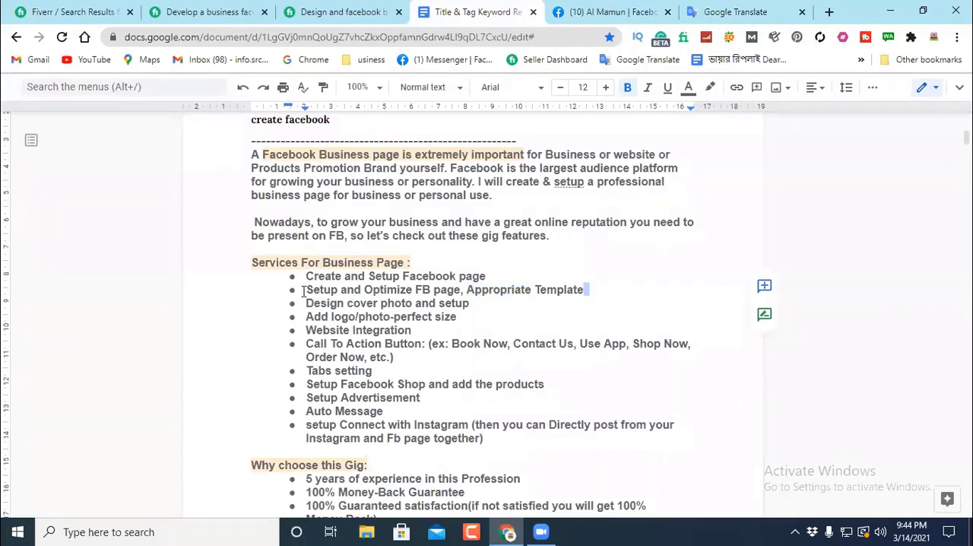
pyautogui.moveTo(304, 291); pyautogui.dragTo(461, 289)
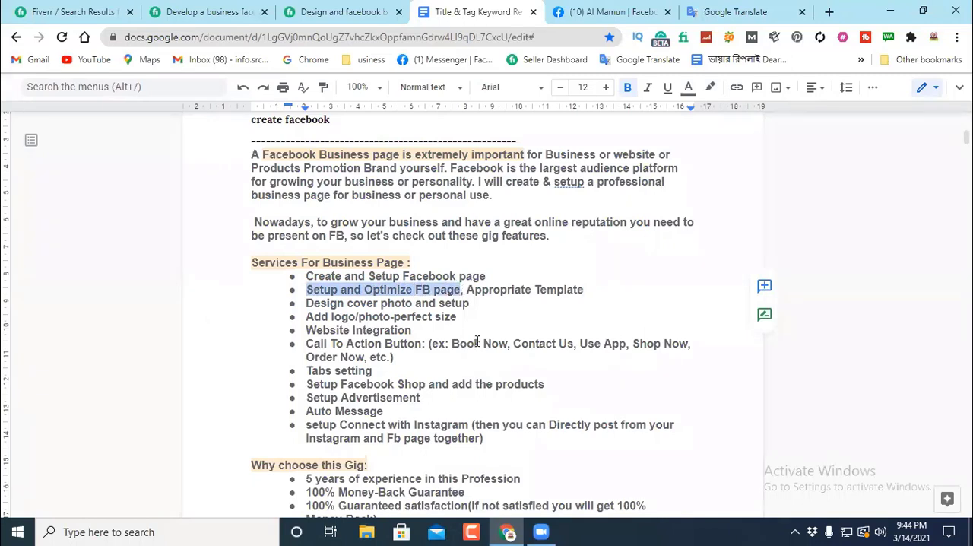
pyautogui.press('BackSpace')
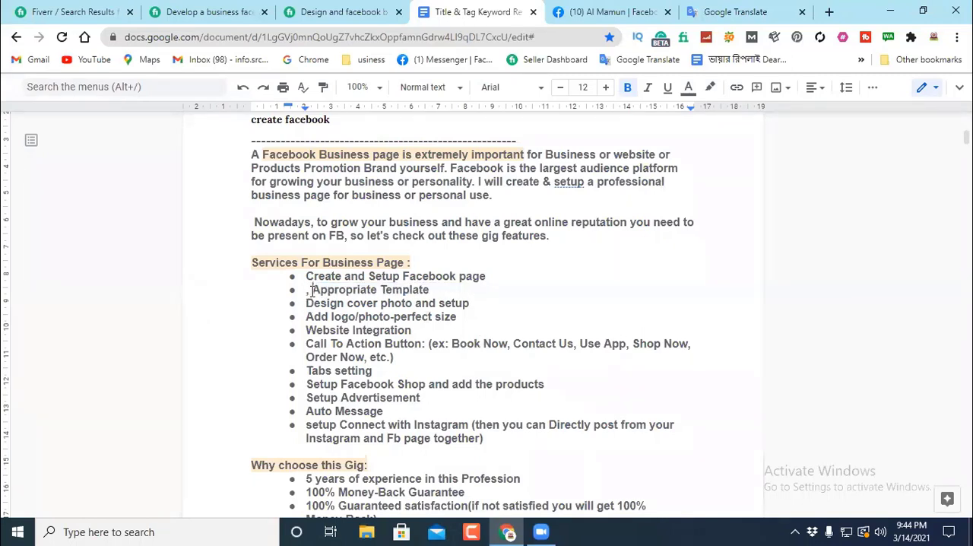
pyautogui.press('Delete')
pyautogui.press('Delete')
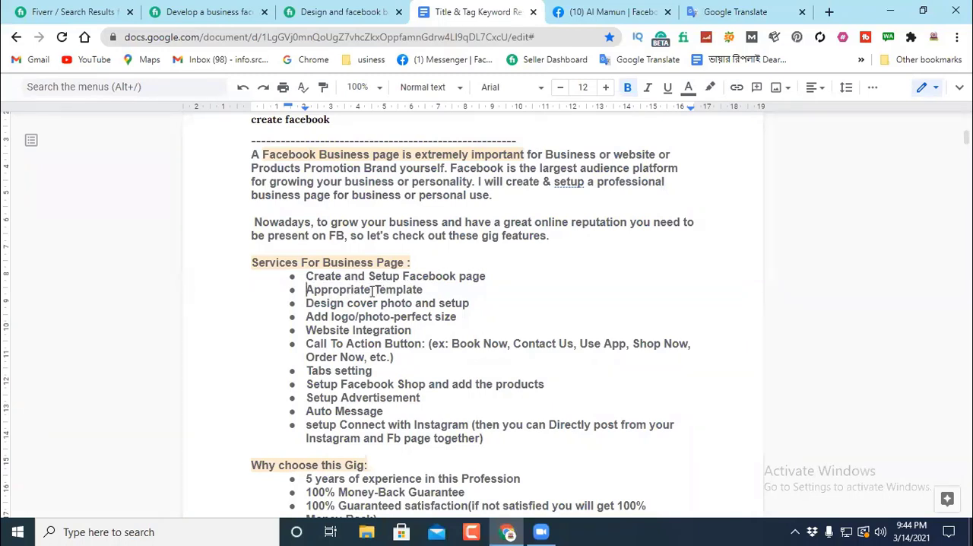
# Step: Copy "Appropriate" from the "Appropriate Template" item of the services list
pyautogui.moveTo(371, 292); pyautogui.dragTo(306, 283)
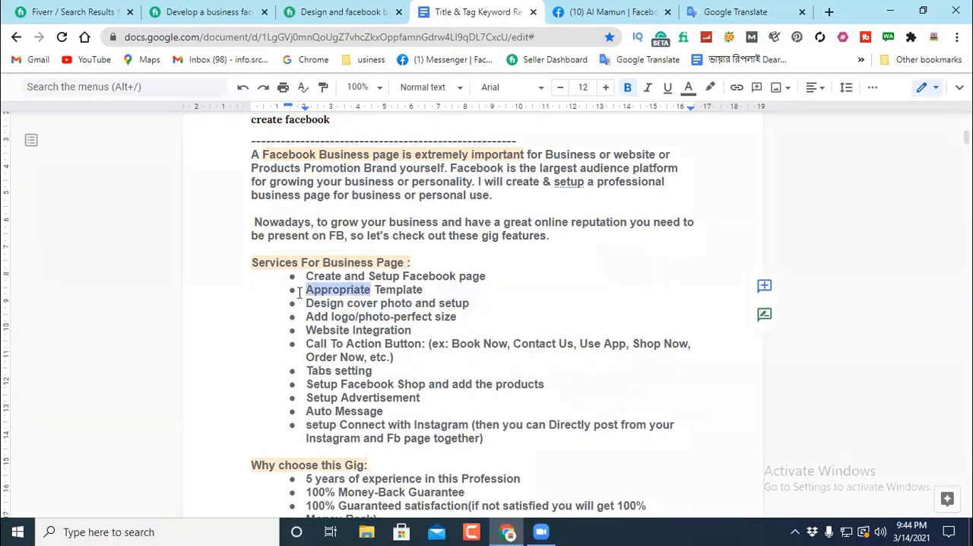
pyautogui.rightClick(337, 289)
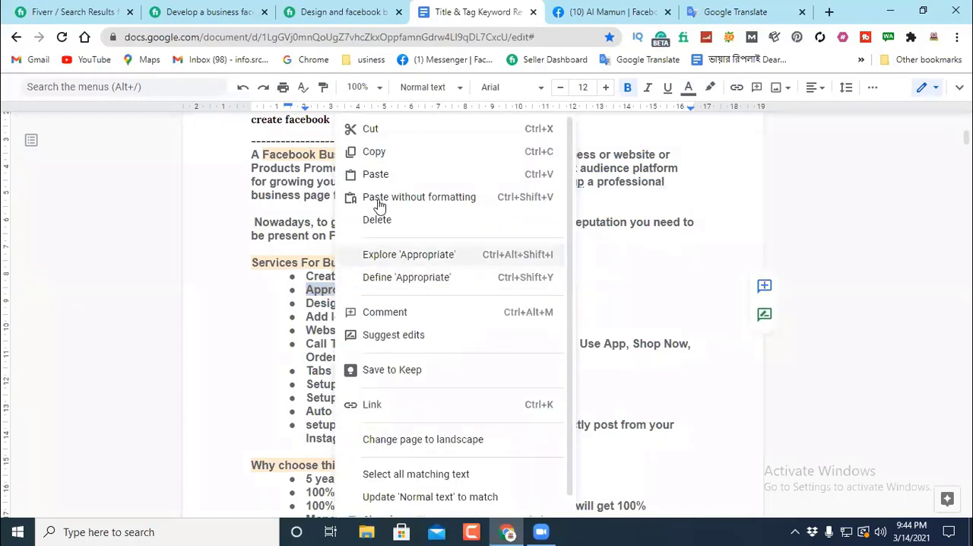
pyautogui.click(370, 150)
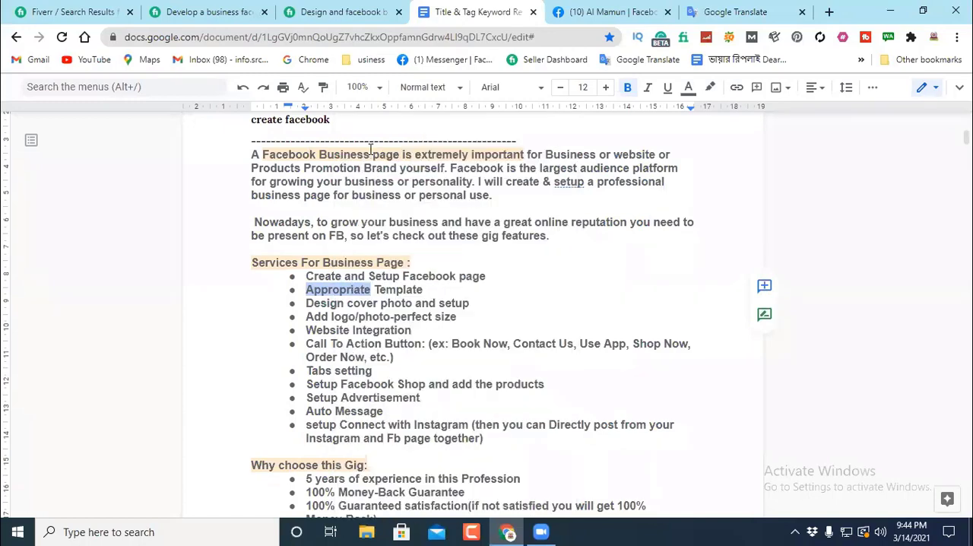
pyautogui.click(476, 291)
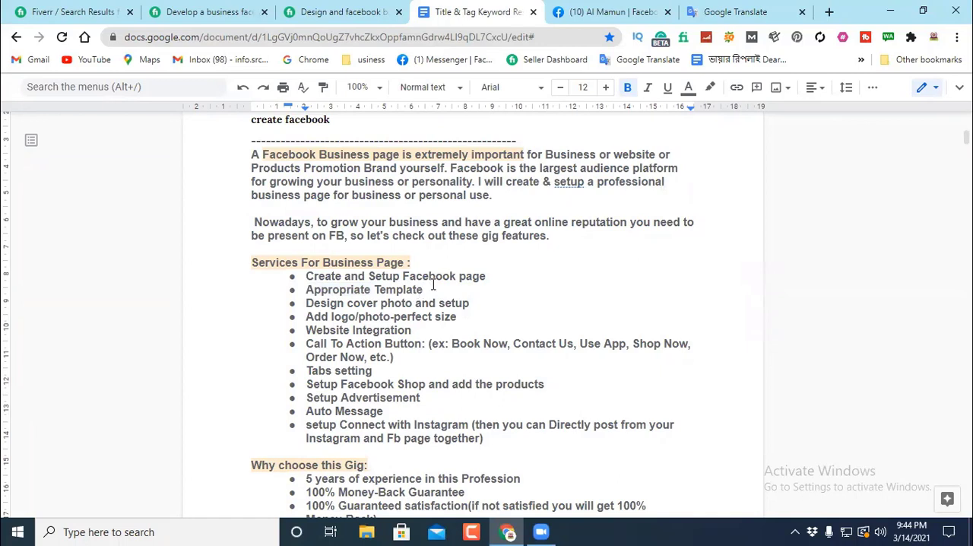
pyautogui.moveTo(432, 289); pyautogui.dragTo(372, 292)
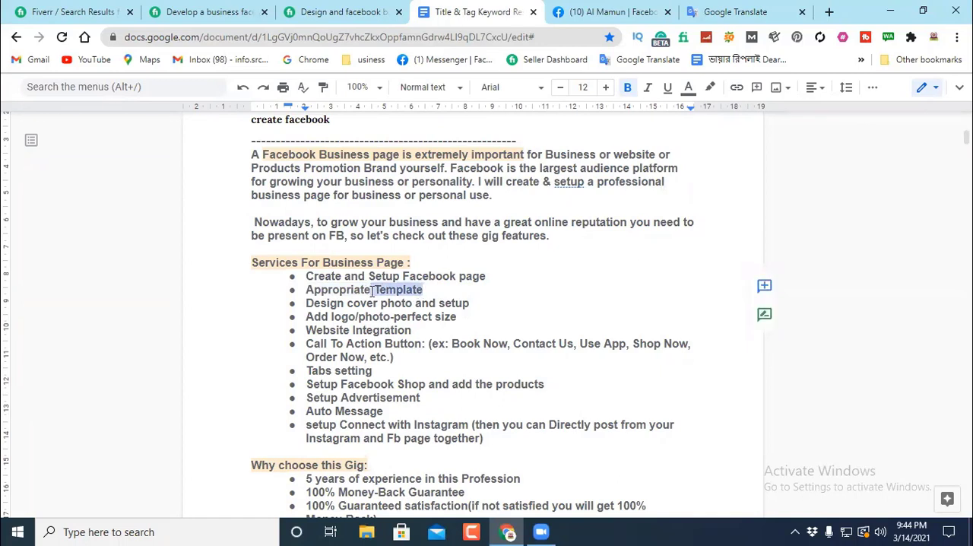
pyautogui.click(485, 279)
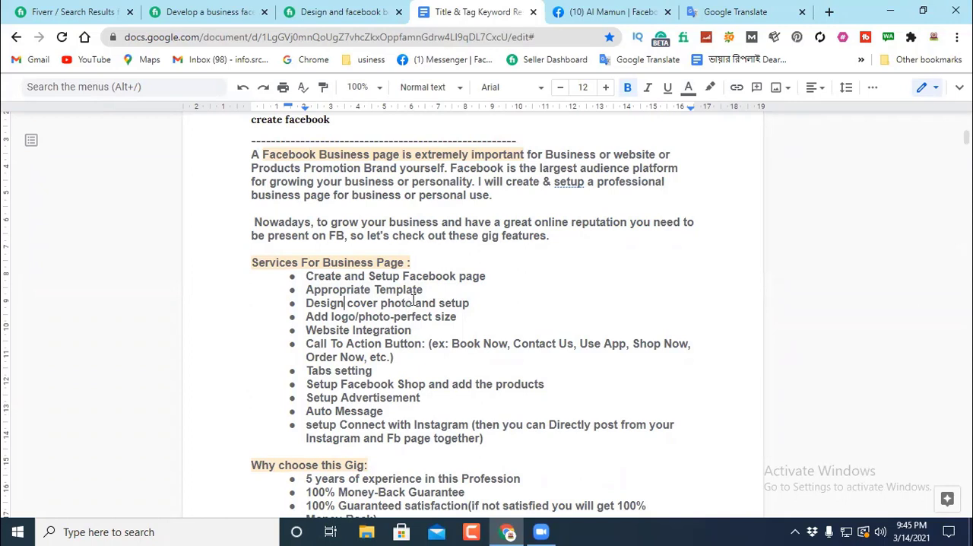
# Step: Shorten the cover photo item to "Design cover photo", keeping "Add logo/photo-perfect size" as a separate bullet
pyautogui.moveTo(413, 301); pyautogui.dragTo(502, 301)
pyautogui.press('BackSpace')
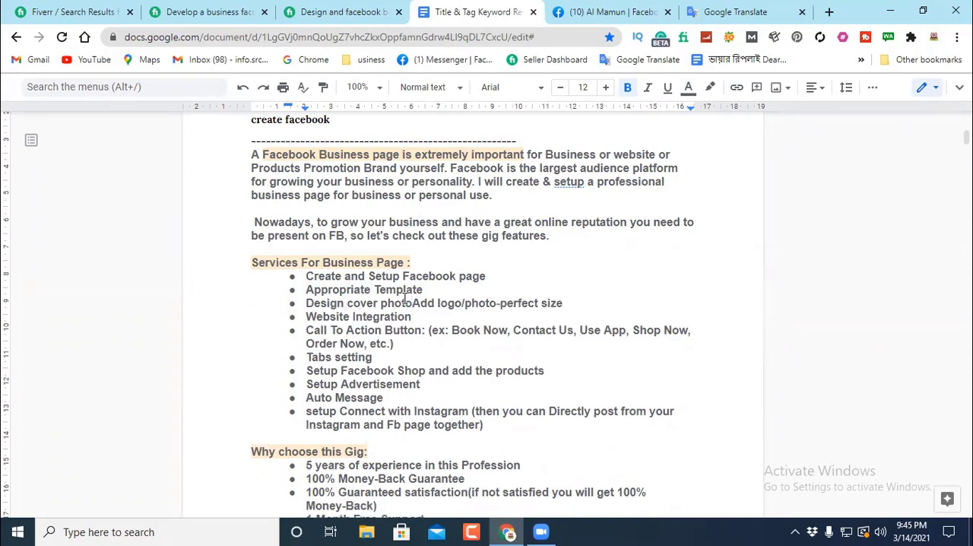
pyautogui.press('Return')
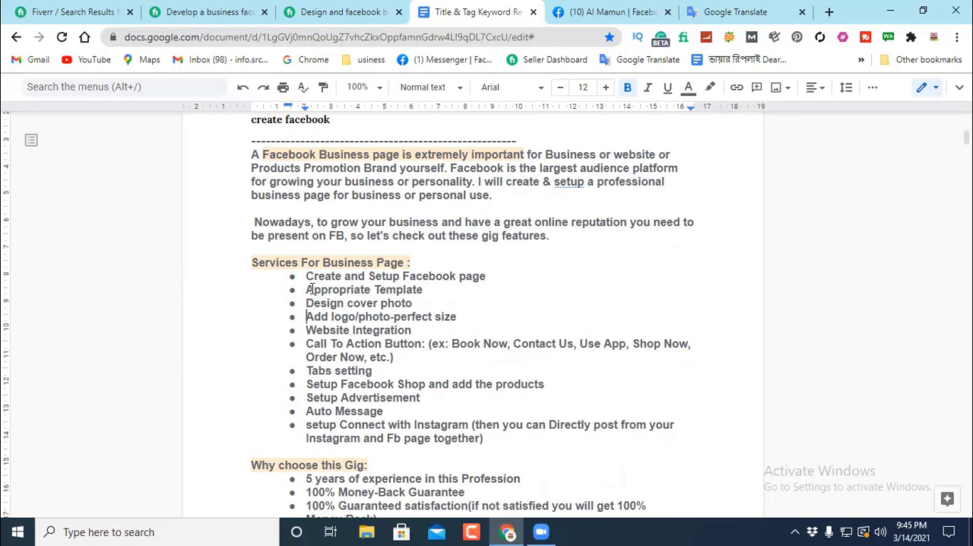
# Step: Check the open Fiverr gig and search results pages, and return to the document to review the "Create and Setup Facebook page" item
pyautogui.click(195, 11)
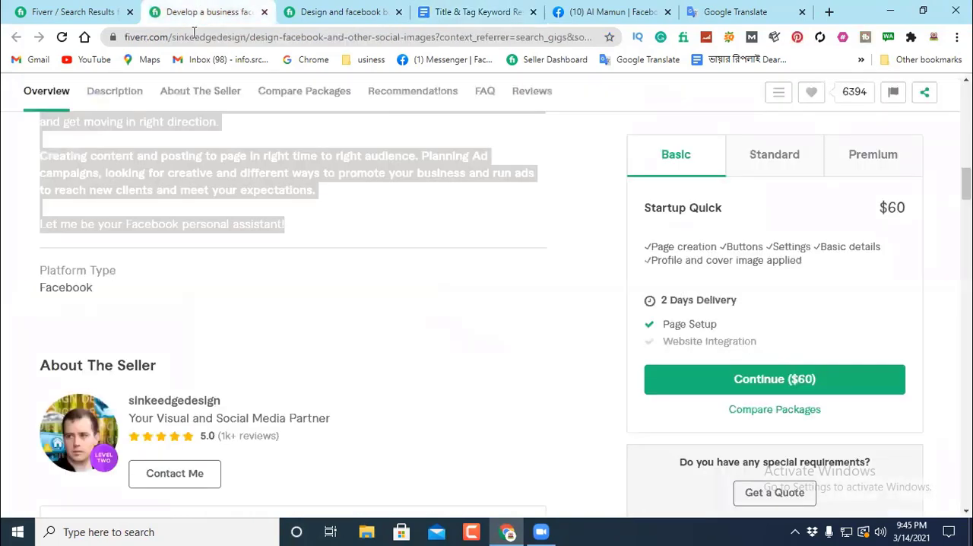
pyautogui.click(382, 213)
pyautogui.click(96, 11)
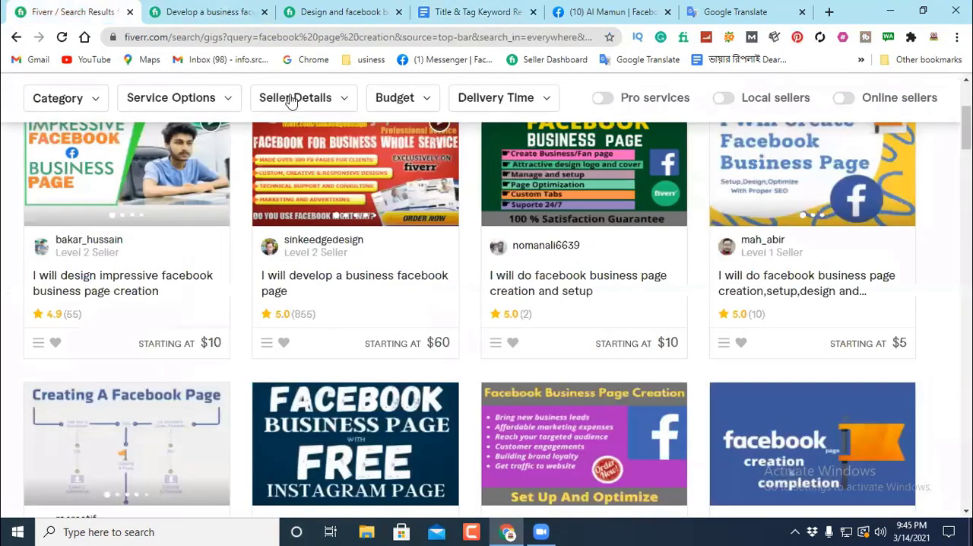
pyautogui.click(334, 11)
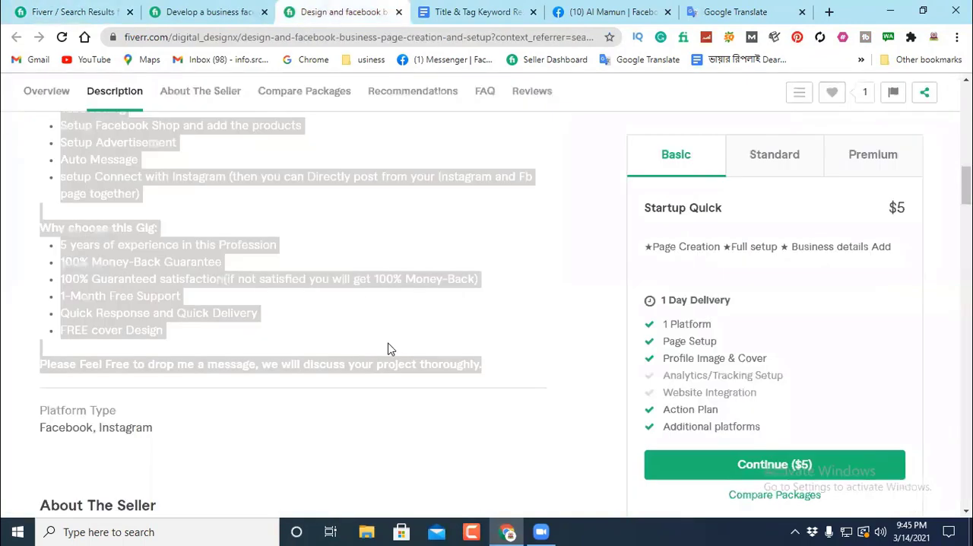
pyautogui.click(494, 11)
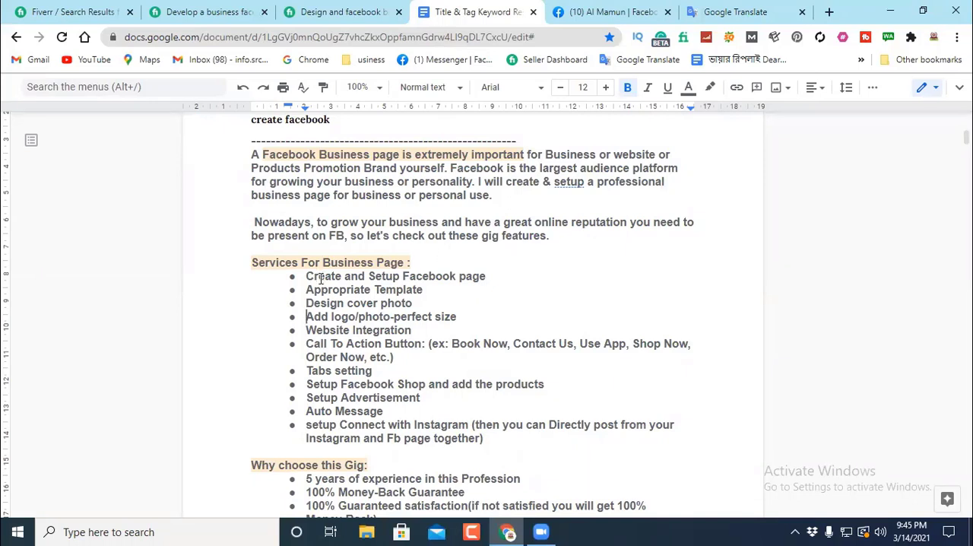
pyautogui.moveTo(305, 276); pyautogui.dragTo(527, 271)
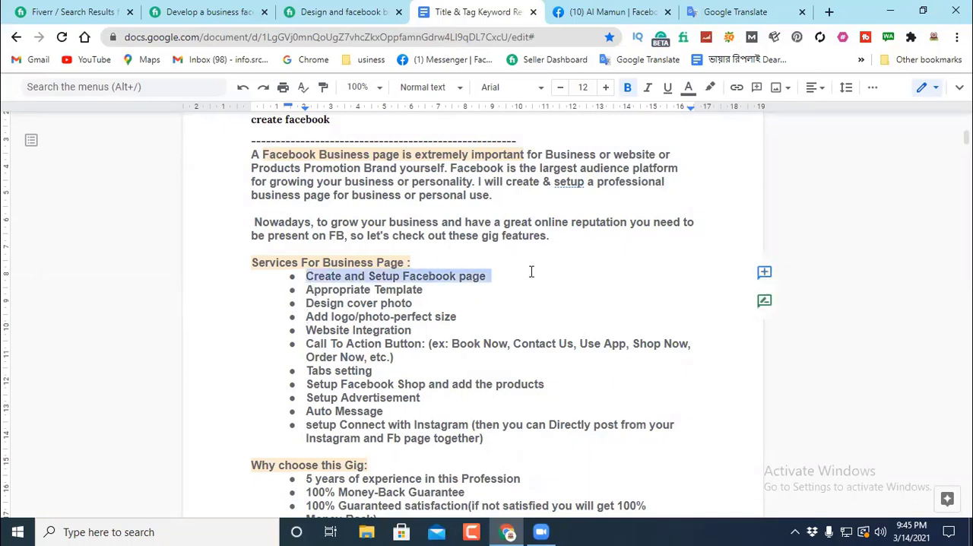
pyautogui.click(530, 276)
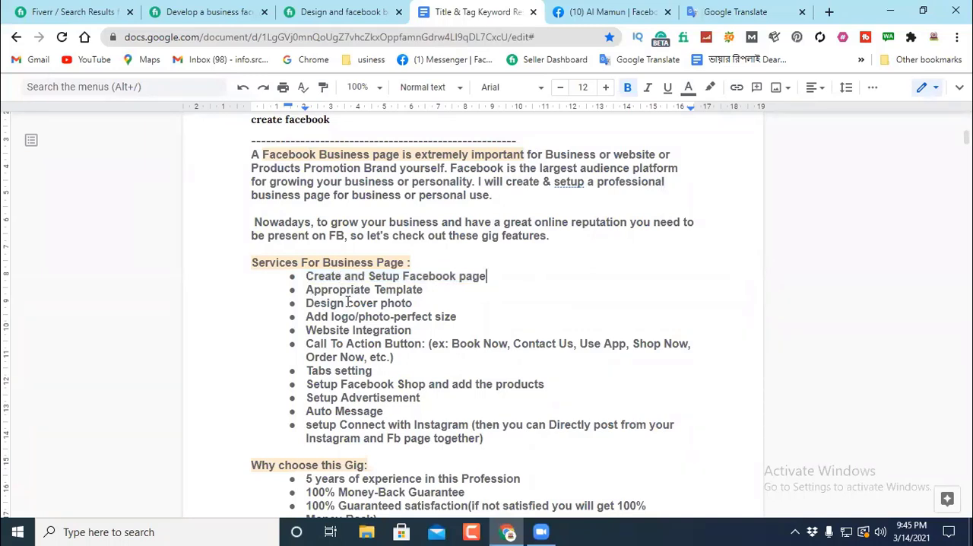
# Step: Copy "Design" from the "Design cover photo" item and look it up in Google Translate
pyautogui.moveTo(348, 302); pyautogui.dragTo(305, 302)
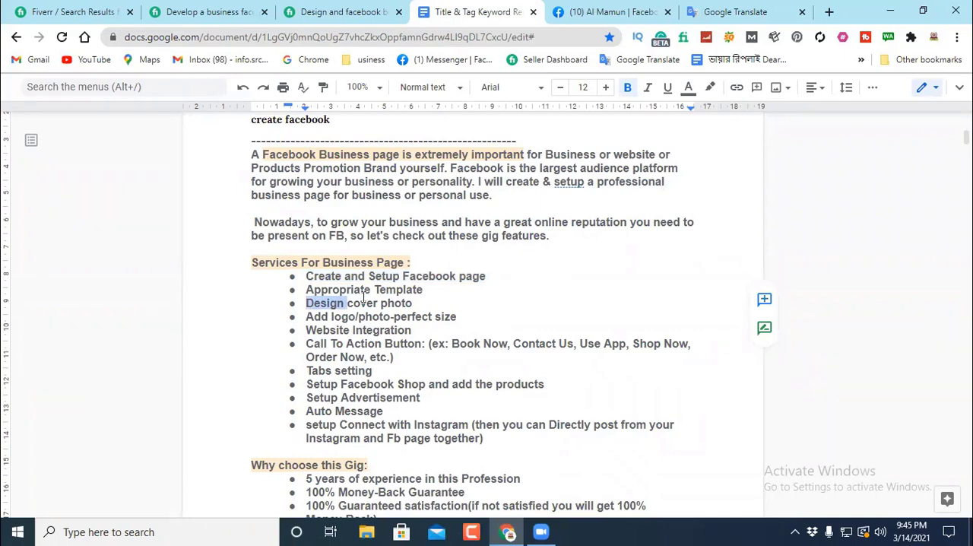
pyautogui.rightClick(327, 304)
pyautogui.click(368, 153)
pyautogui.click(723, 14)
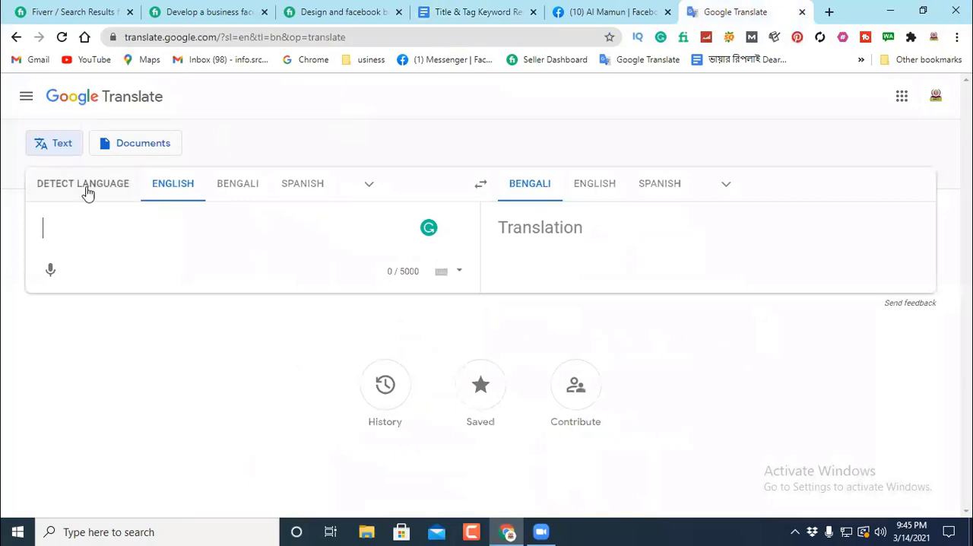
pyautogui.rightClick(56, 227)
pyautogui.click(91, 330)
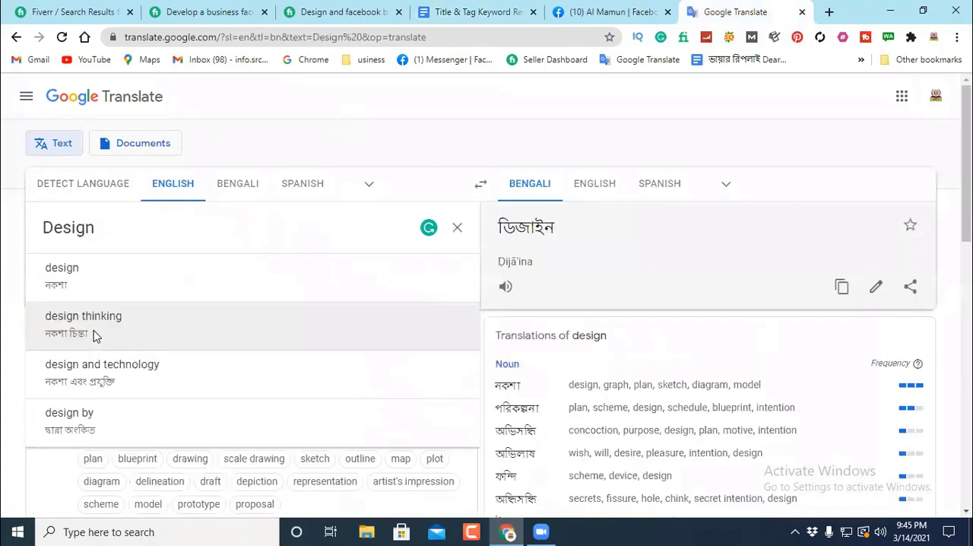
# Step: Choose the alternative word "sketch" from the noun translations of "design"
pyautogui.scroll(-1, 678, 253)
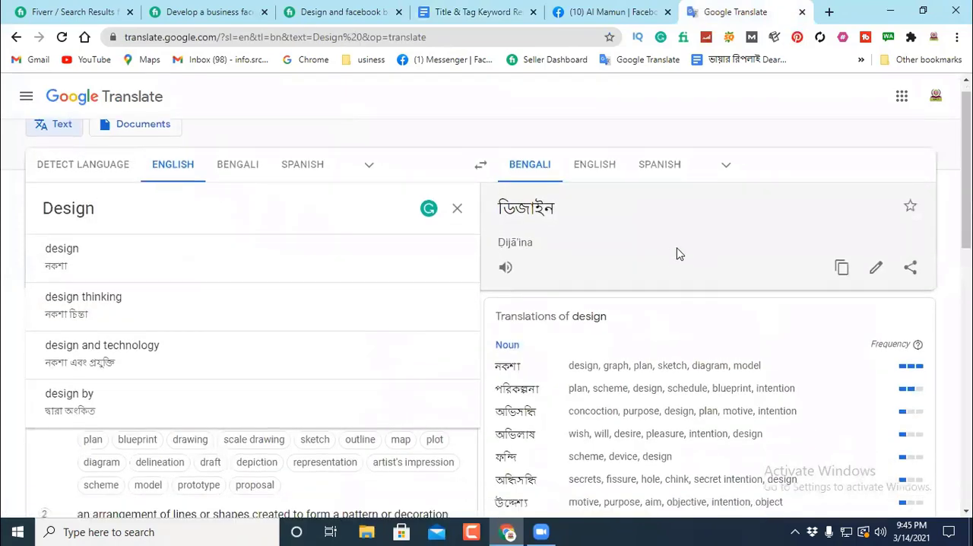
pyautogui.scroll(-2, 679, 253)
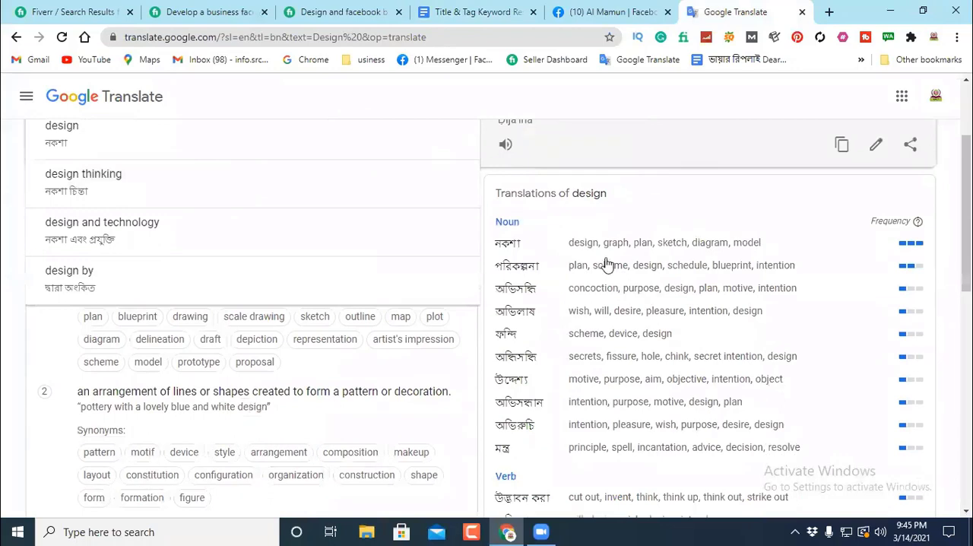
pyautogui.click(670, 244)
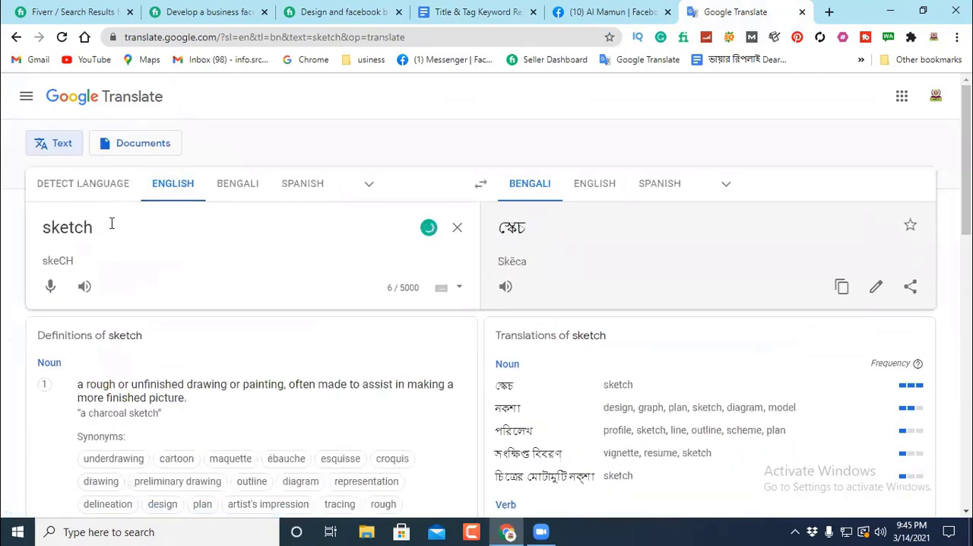
# Step: Replace "Design" with the copied word "Sketch" in the cover photo item, making it read "Sketch cover photo"
pyautogui.doubleClick(38, 228)
pyautogui.rightClick(54, 227)
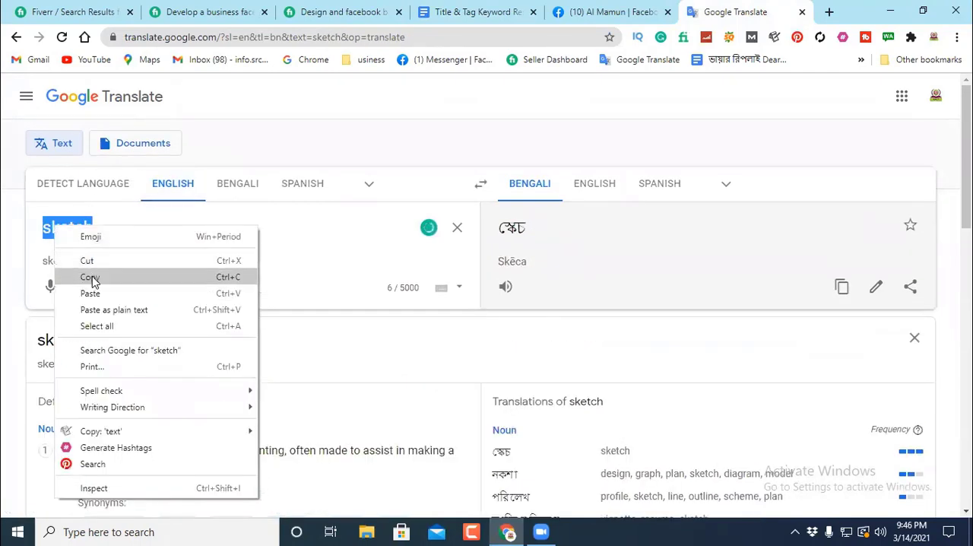
pyautogui.click(90, 276)
pyautogui.click(490, 12)
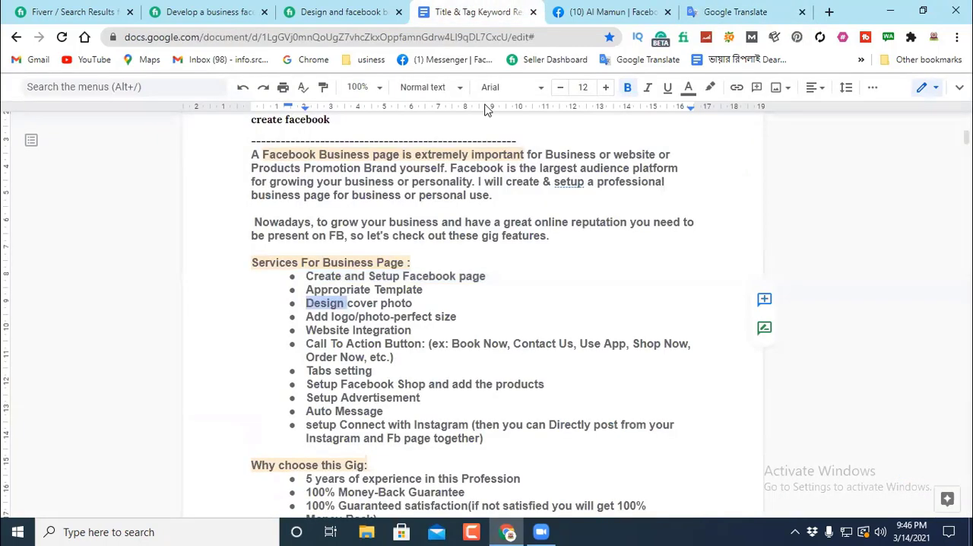
pyautogui.rightClick(328, 301)
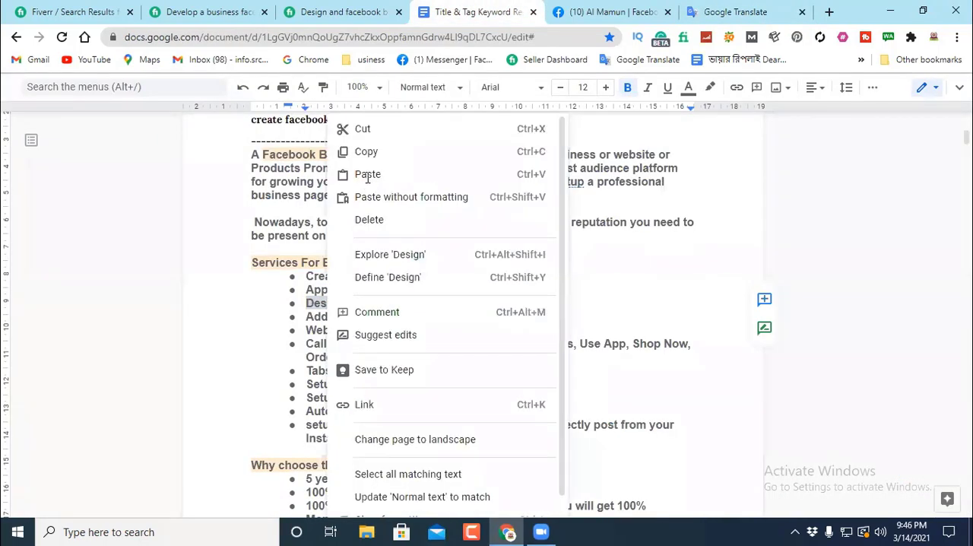
pyautogui.hotkey('ctrl', 'v')
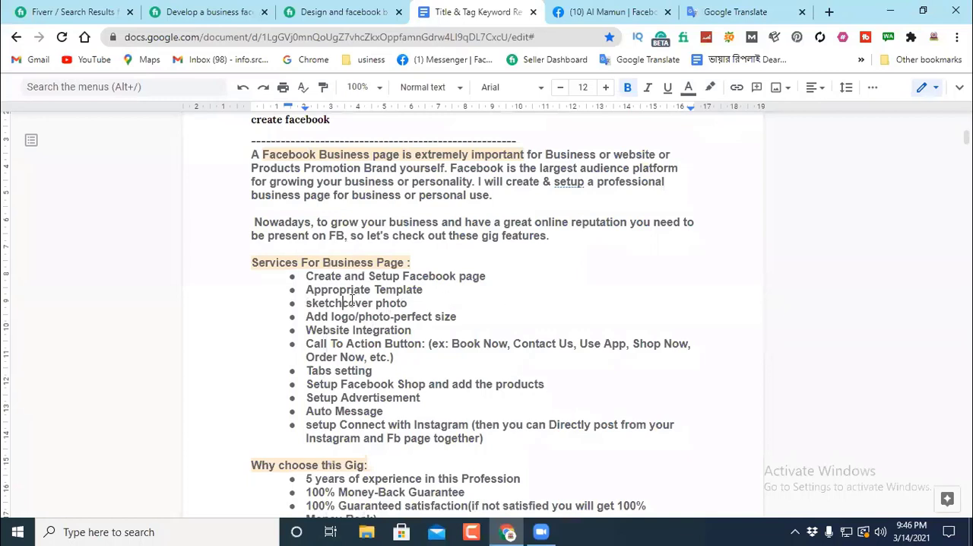
pyautogui.click(425, 302)
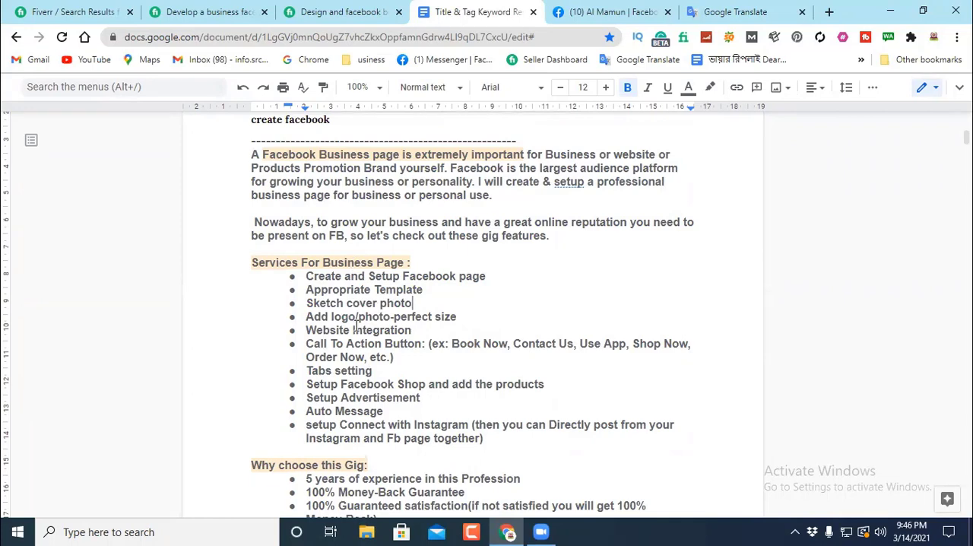
# Step: Review the collected sample descriptions and the full list of items under "Services For Business Page"
pyautogui.scroll(-2, 525, 126)
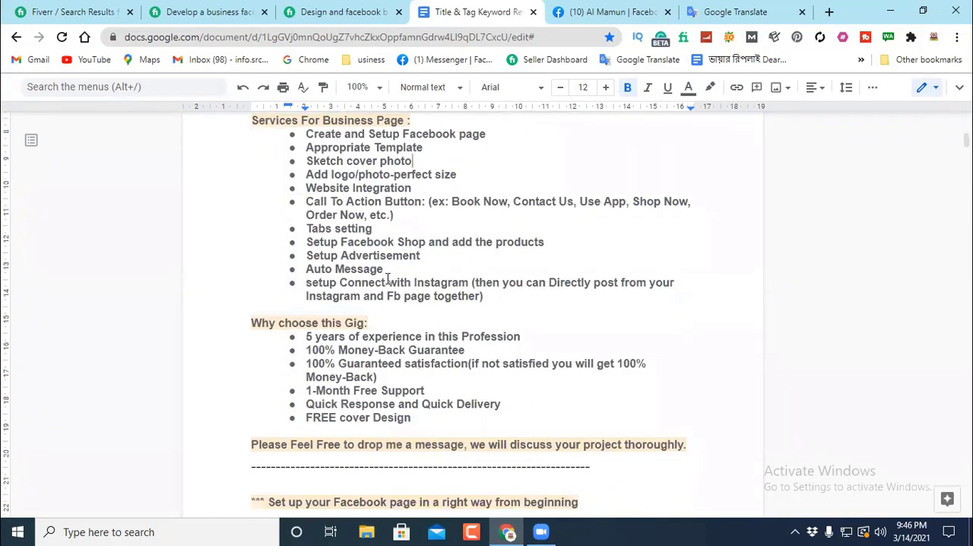
pyautogui.scroll(-5, 388, 279)
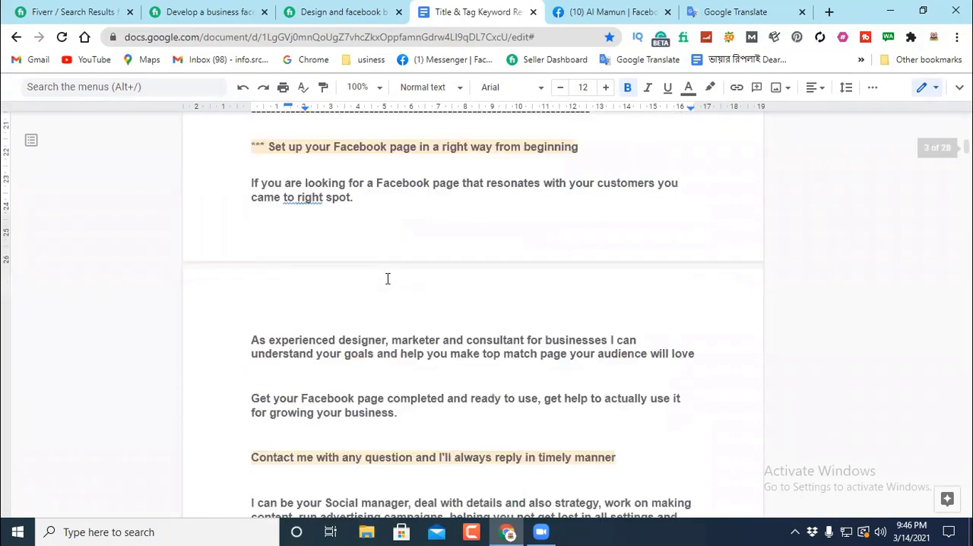
pyautogui.scroll(-9, 387, 278)
pyautogui.scroll(5, 448, 257)
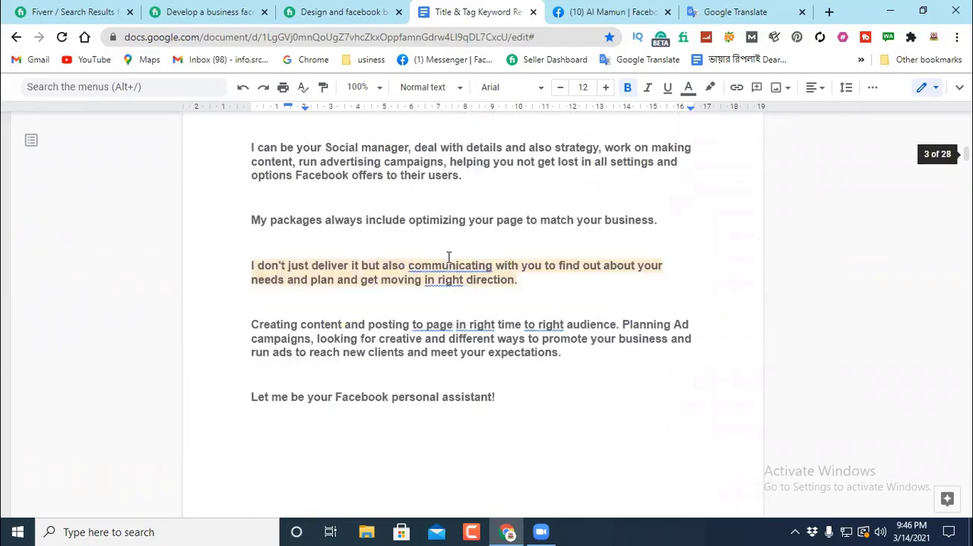
pyautogui.scroll(4, 448, 257)
pyautogui.scroll(9, 446, 255)
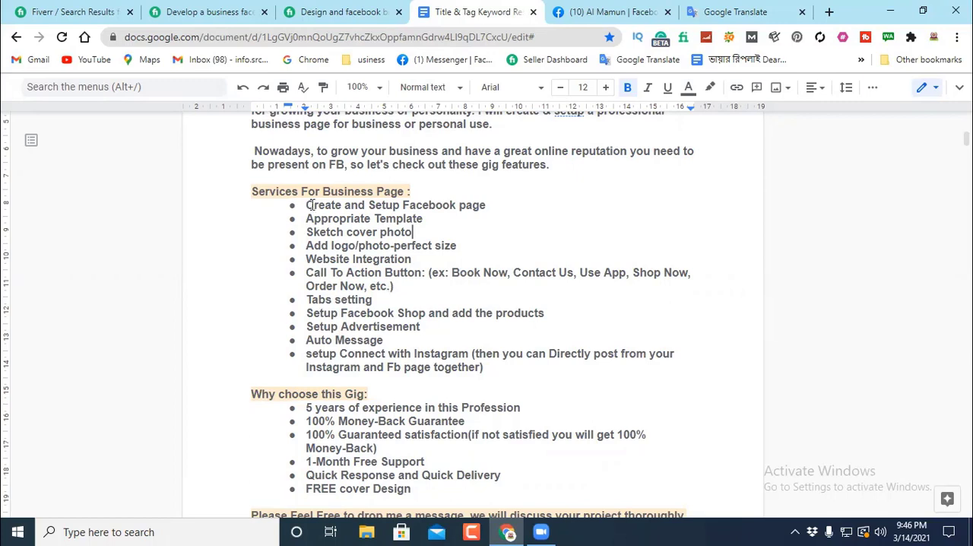
pyautogui.moveTo(304, 205); pyautogui.dragTo(400, 377)
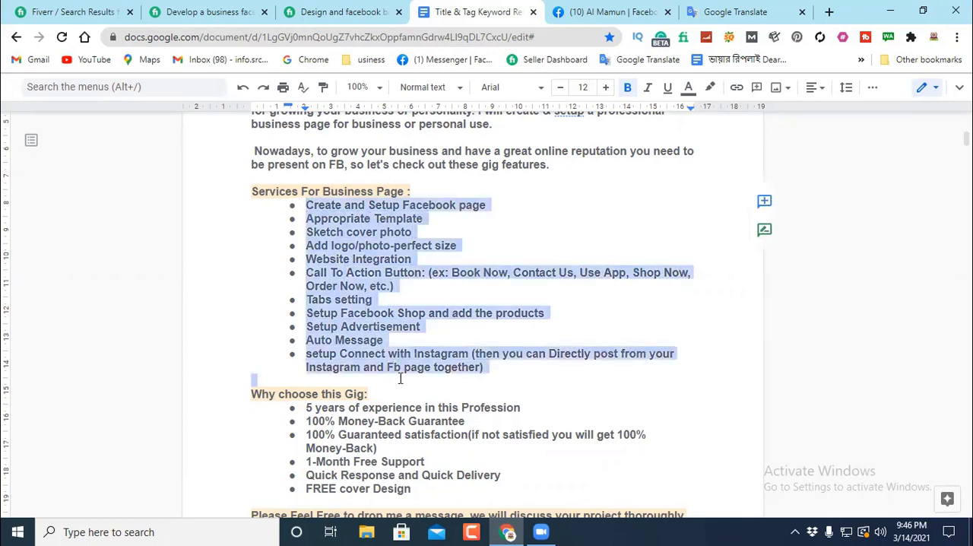
pyautogui.moveTo(469, 380); pyautogui.dragTo(504, 372)
pyautogui.click(516, 218)
# Step: Examine the opening paragraph about the importance of a Facebook Business page and compare it with the service list
pyautogui.scroll(3, 295, 140)
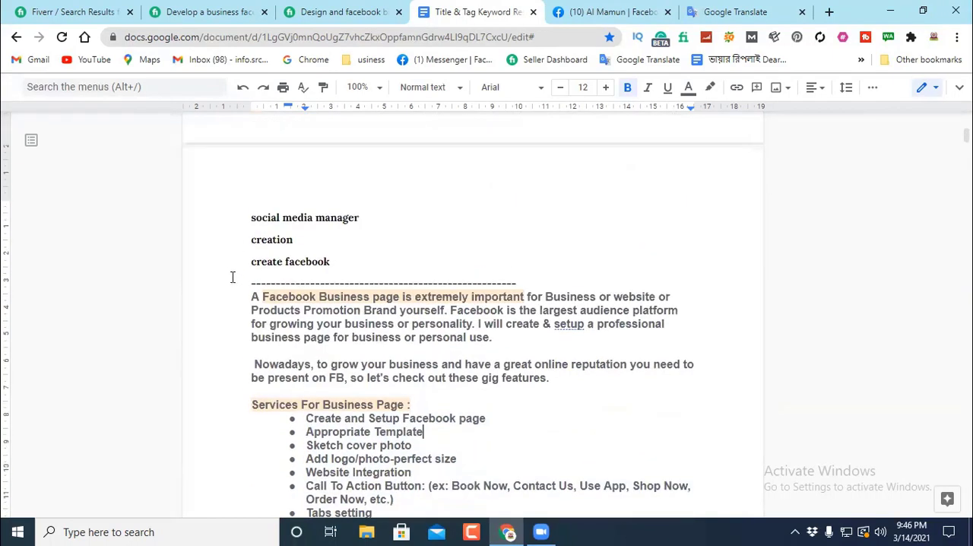
pyautogui.scroll(-3, 410, 411)
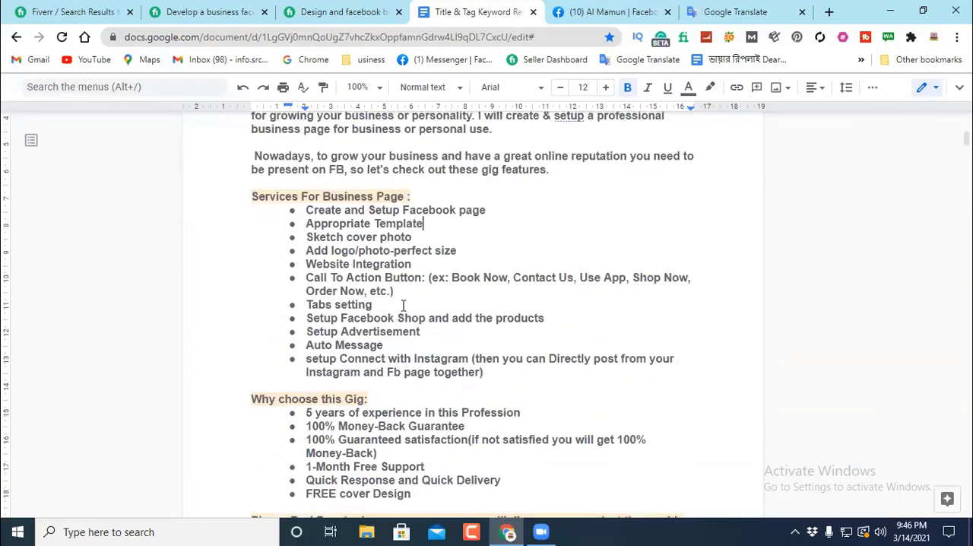
pyautogui.scroll(1, 358, 248)
pyautogui.scroll(2, 243, 226)
pyautogui.moveTo(250, 225); pyautogui.dragTo(427, 275)
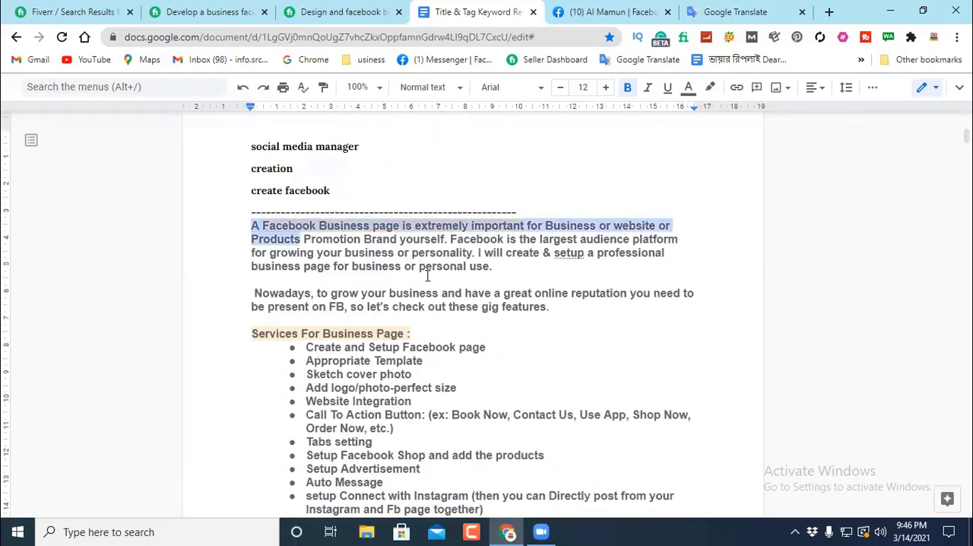
pyautogui.moveTo(503, 268); pyautogui.dragTo(558, 259)
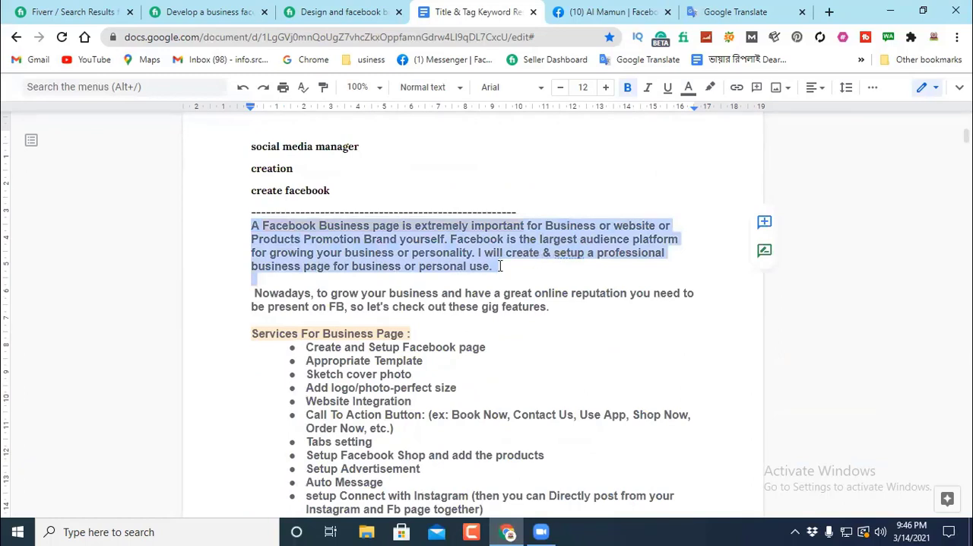
pyautogui.moveTo(500, 266); pyautogui.dragTo(206, 223)
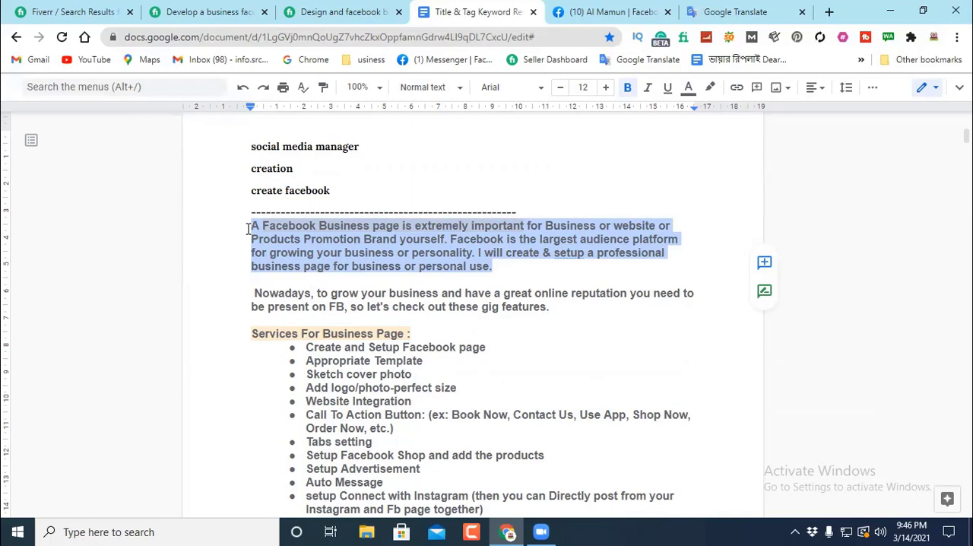
pyautogui.click(517, 268)
pyautogui.scroll(-3, 508, 265)
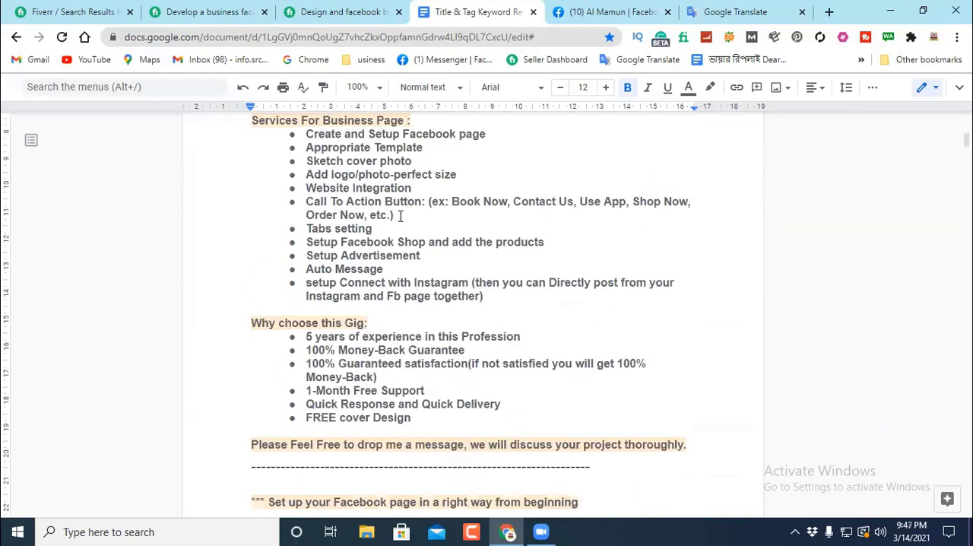
# Step: Correct "setup" to "set up" in the opening paragraph's sentence about creating a professional business page
pyautogui.scroll(2, 400, 215)
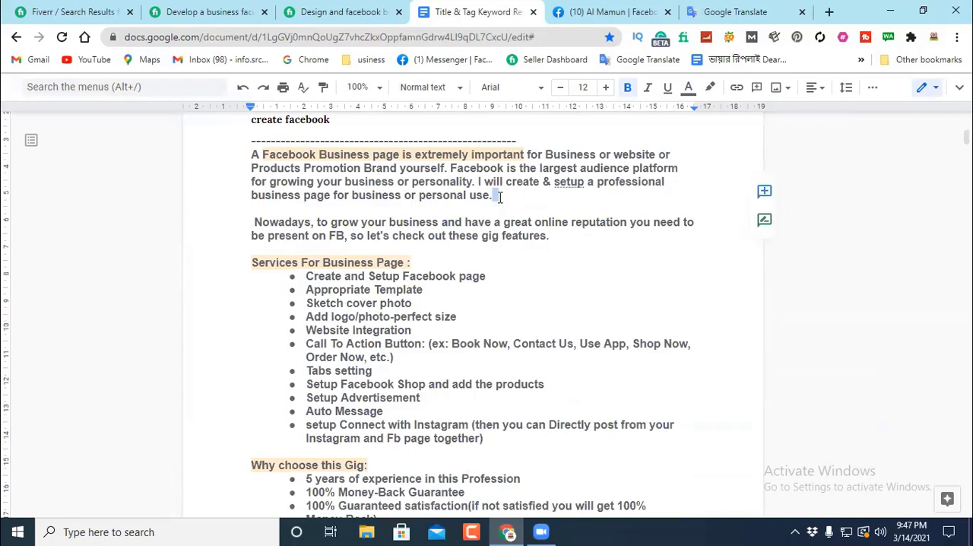
pyautogui.rightClick(569, 182)
pyautogui.click(620, 219)
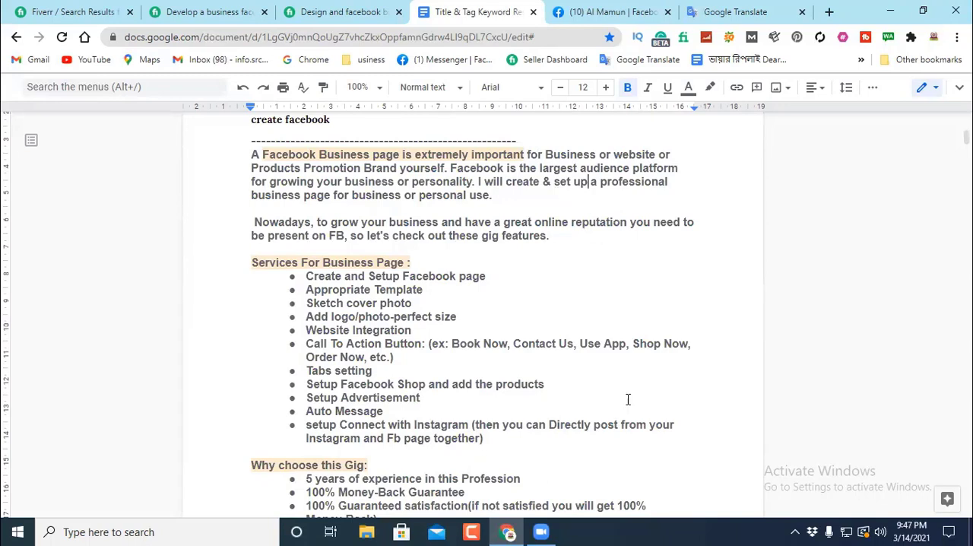
# Step: Check the "Hello There!" description in the document, and read the "About This Gig" text of the Fiverr gig "Develop a business facebook page"
pyautogui.click(541, 531)
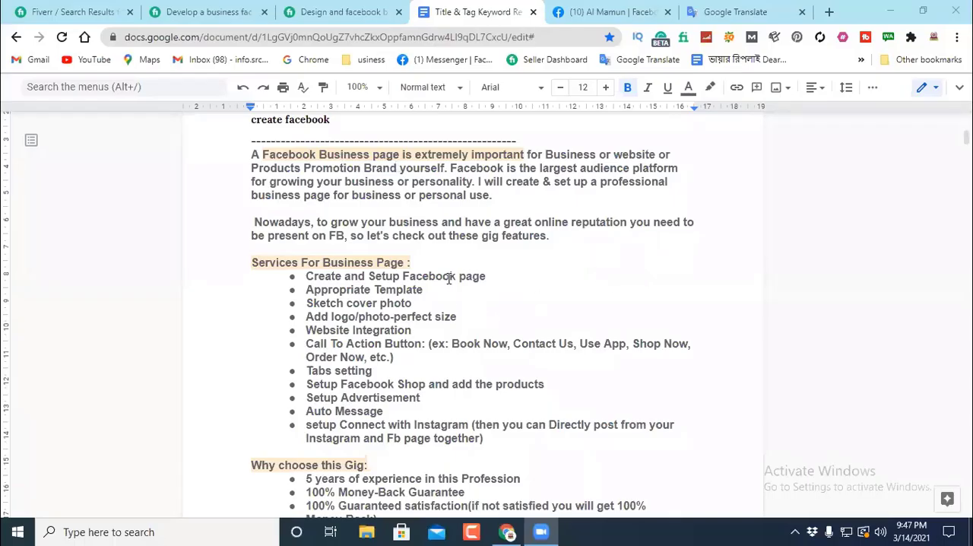
pyautogui.scroll(-15, 448, 278)
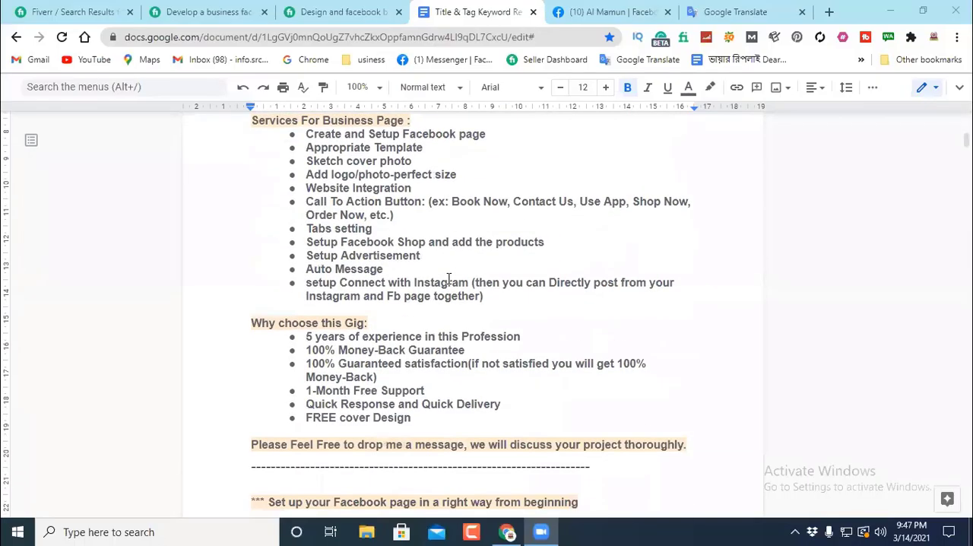
pyautogui.scroll(-6, 443, 272)
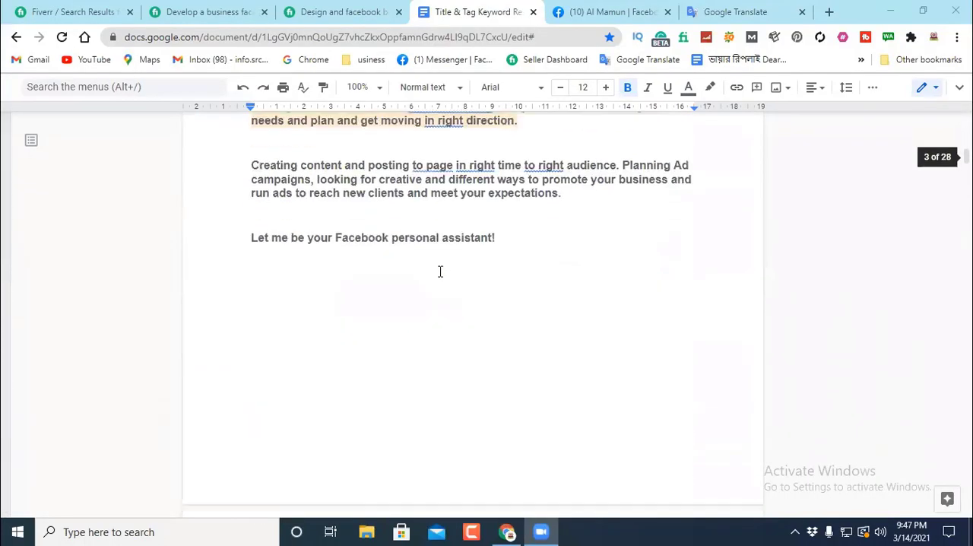
pyautogui.scroll(-5, 433, 272)
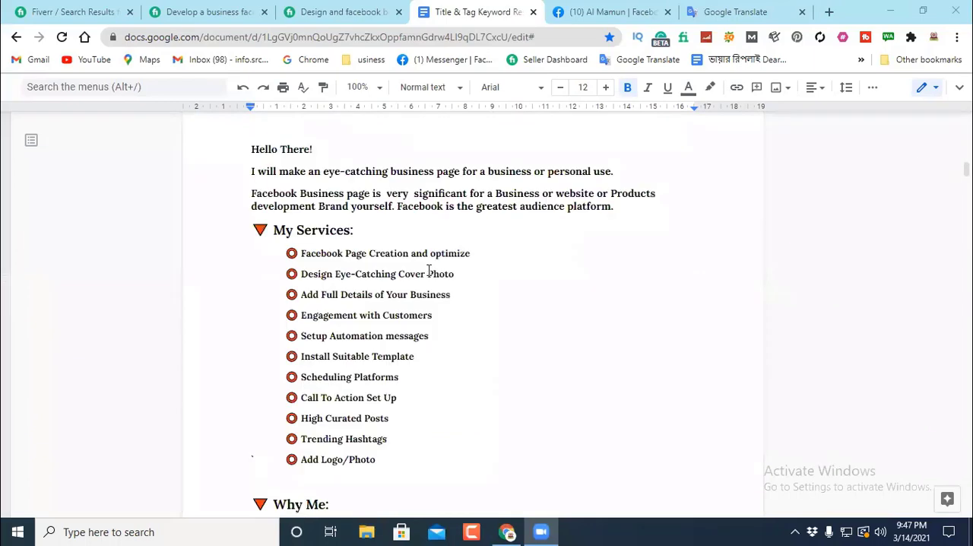
pyautogui.click(208, 12)
pyautogui.scroll(6, 256, 210)
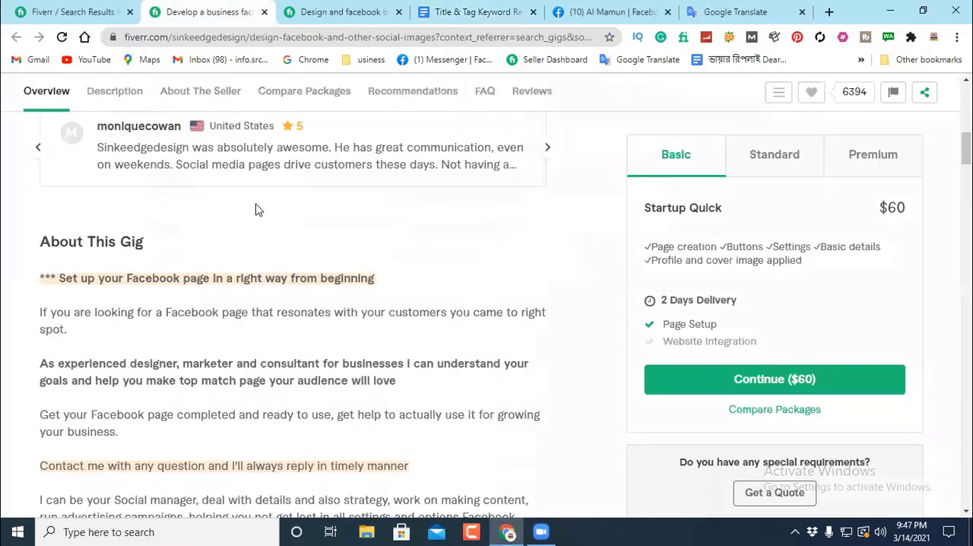
pyautogui.scroll(-2, 129, 201)
pyautogui.scroll(-4, 137, 266)
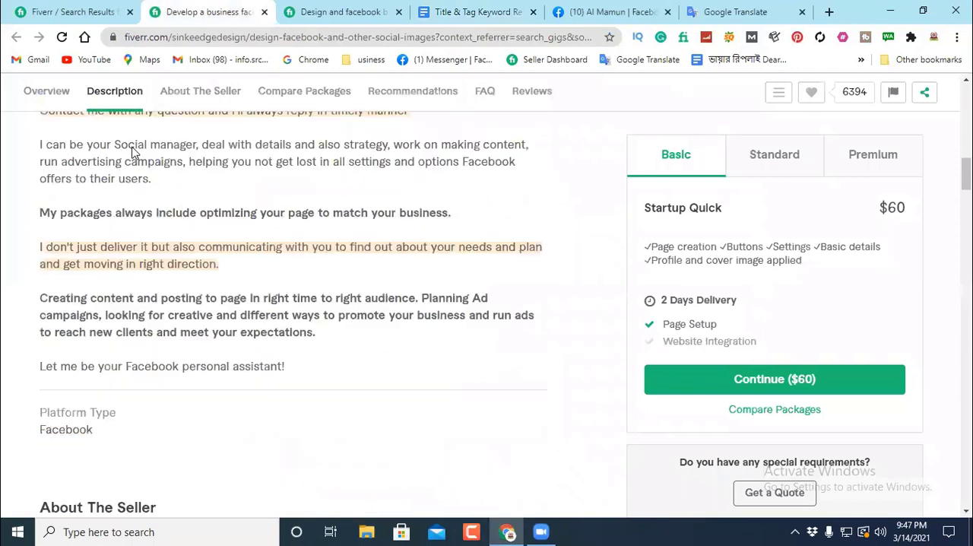
pyautogui.scroll(3, 142, 313)
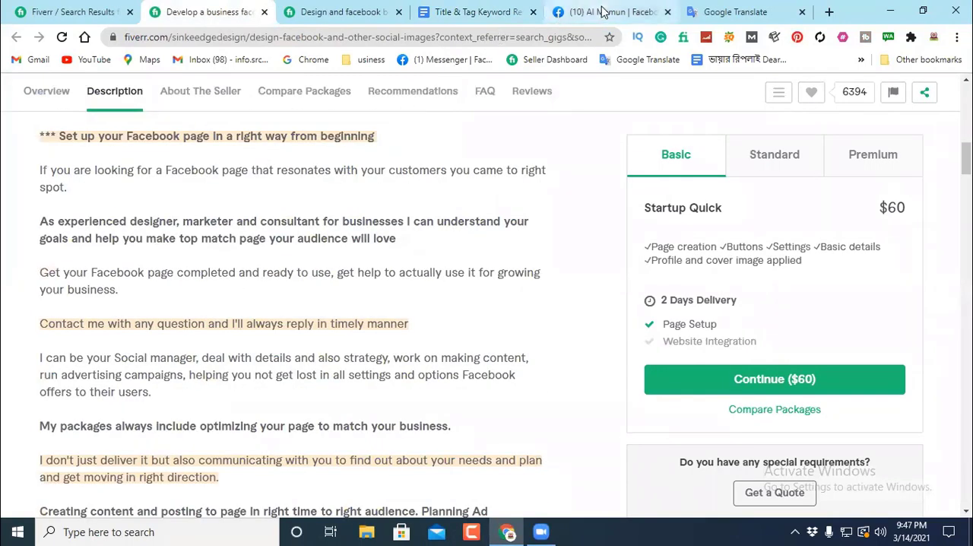
# Step: Return to the document and delete the collected sample descriptions between "create facebook" and the divider above "I will setup facebook page creation for a business"
pyautogui.click(467, 11)
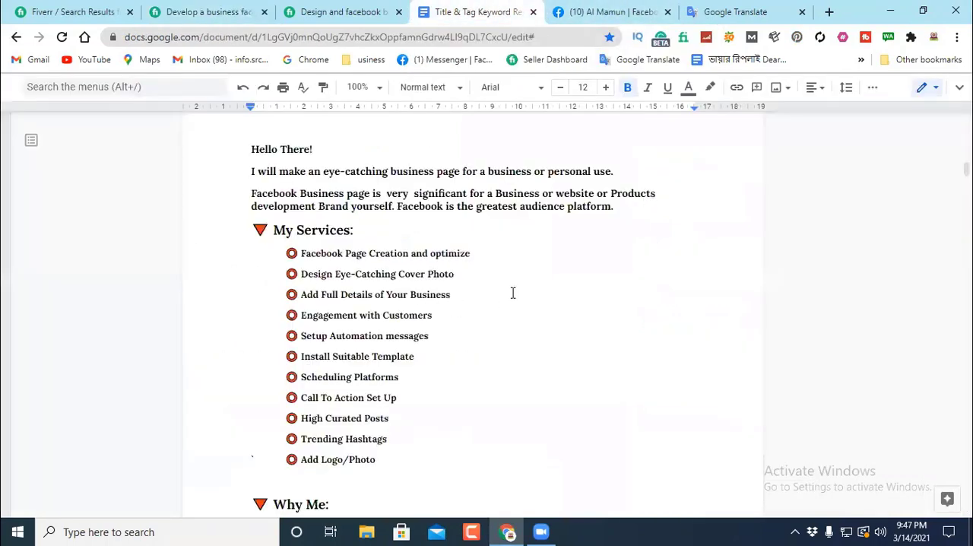
pyautogui.scroll(12, 512, 293)
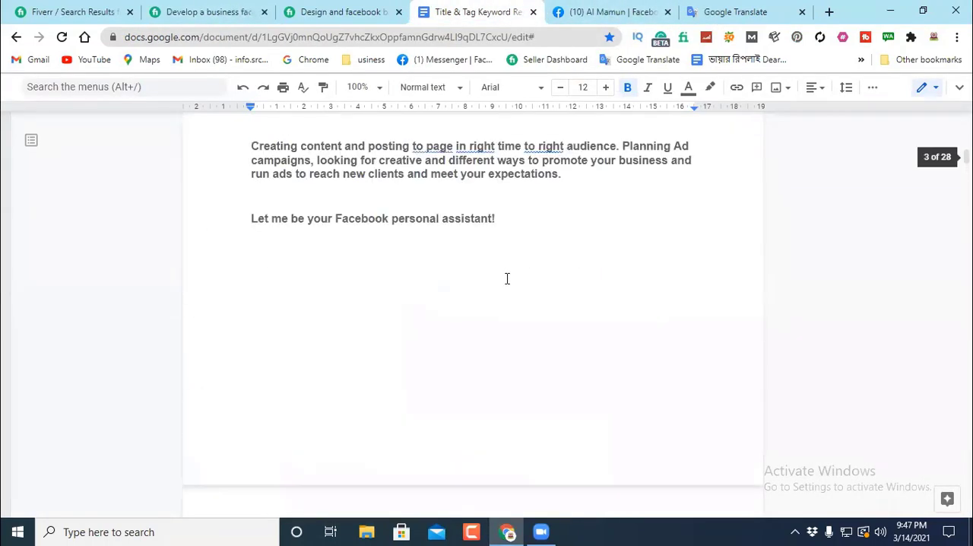
pyautogui.scroll(10, 507, 278)
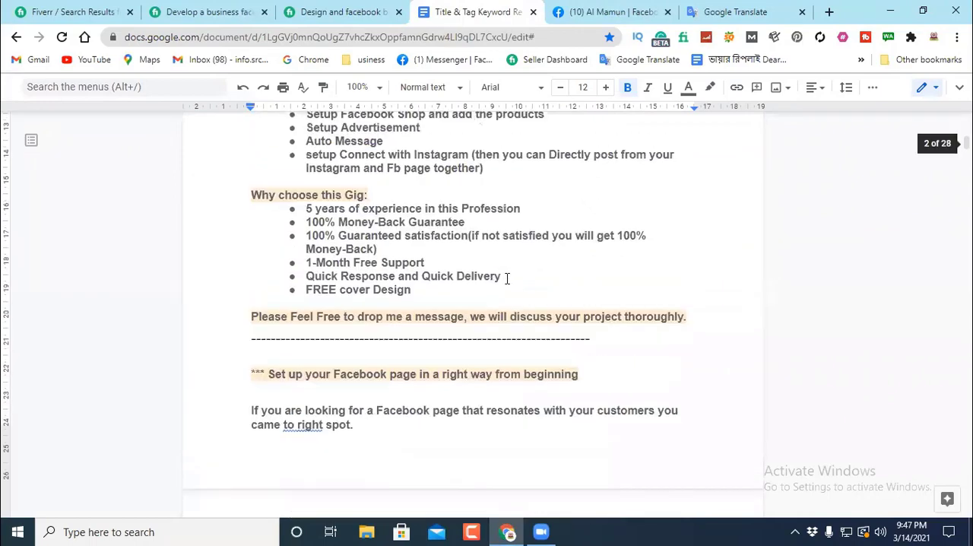
pyautogui.scroll(6, 507, 278)
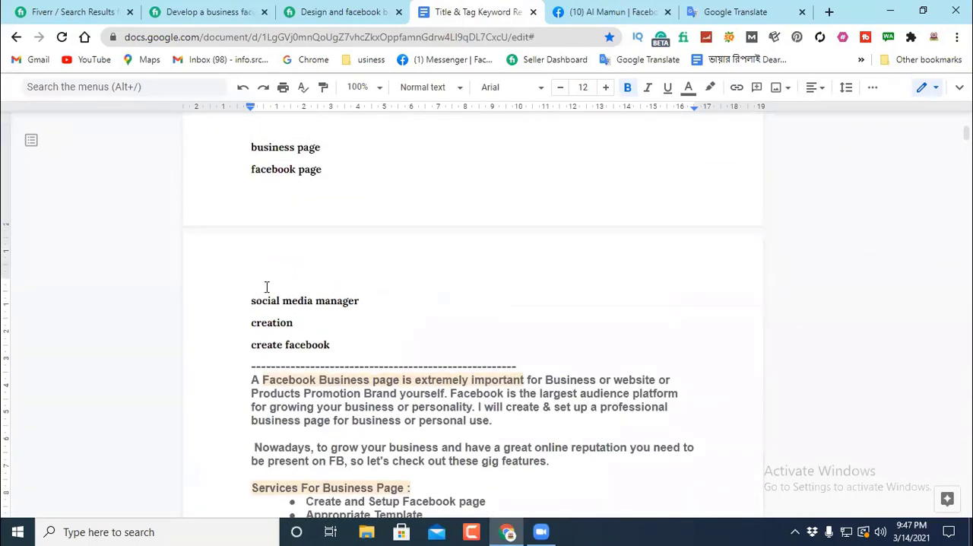
pyautogui.scroll(-2, 266, 287)
pyautogui.moveTo(251, 283); pyautogui.dragTo(525, 247)
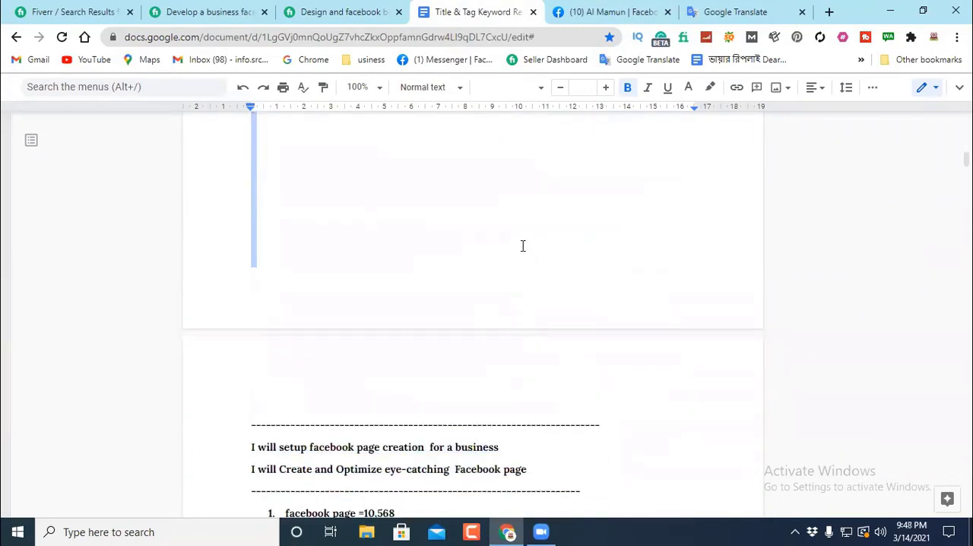
pyautogui.press('BackSpace')
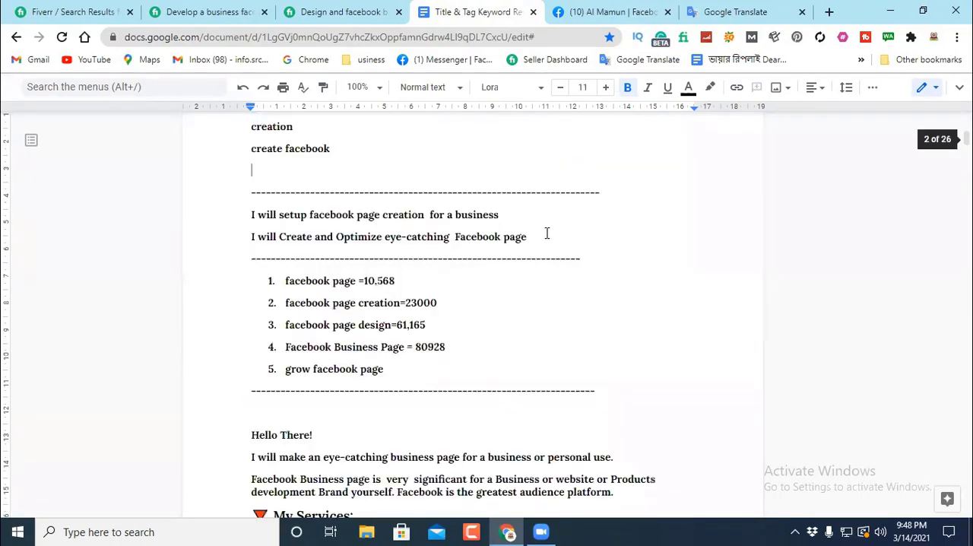
# Step: Open the piliapp.com/symbol page linked from the "Symbol" item in the document's checklist
pyautogui.scroll(9, 532, 237)
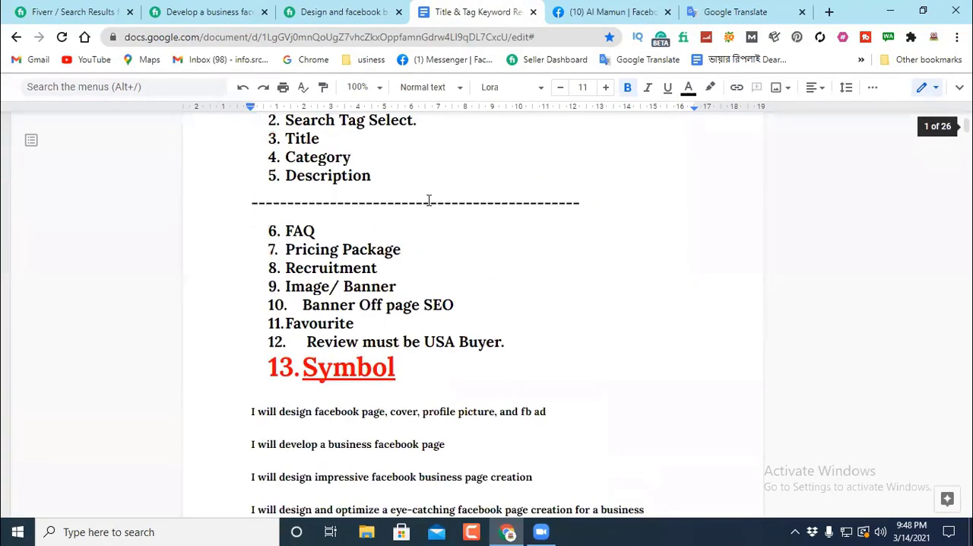
pyautogui.scroll(-2, 270, 220)
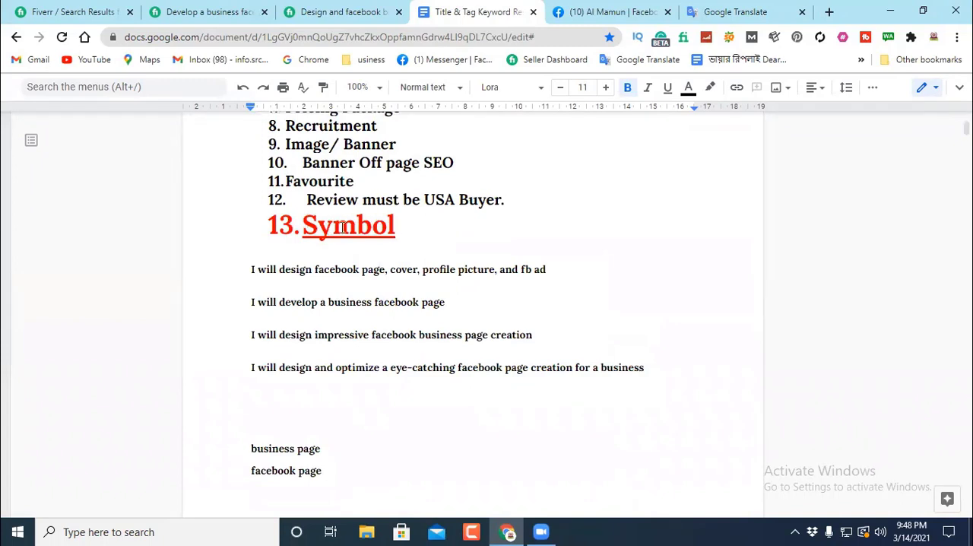
pyautogui.click(343, 227)
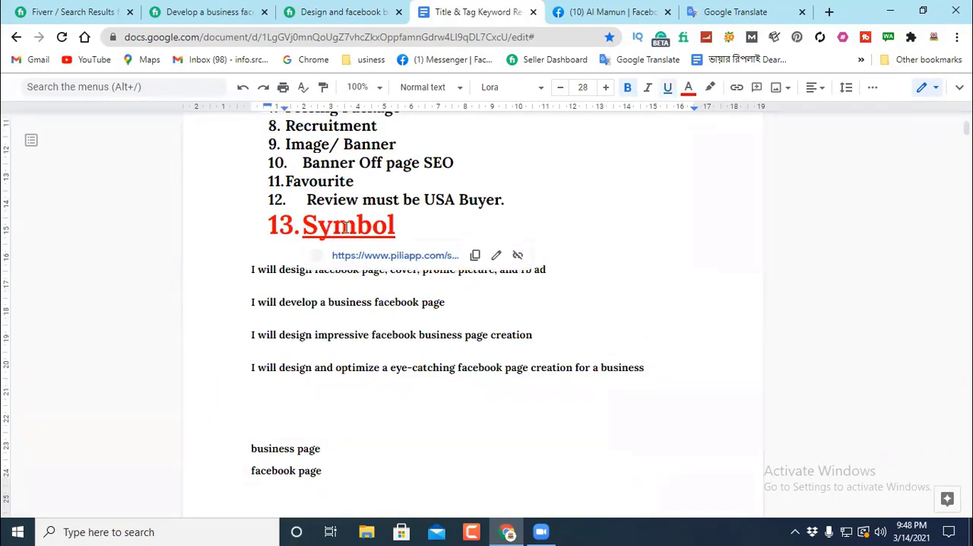
pyautogui.click(408, 256)
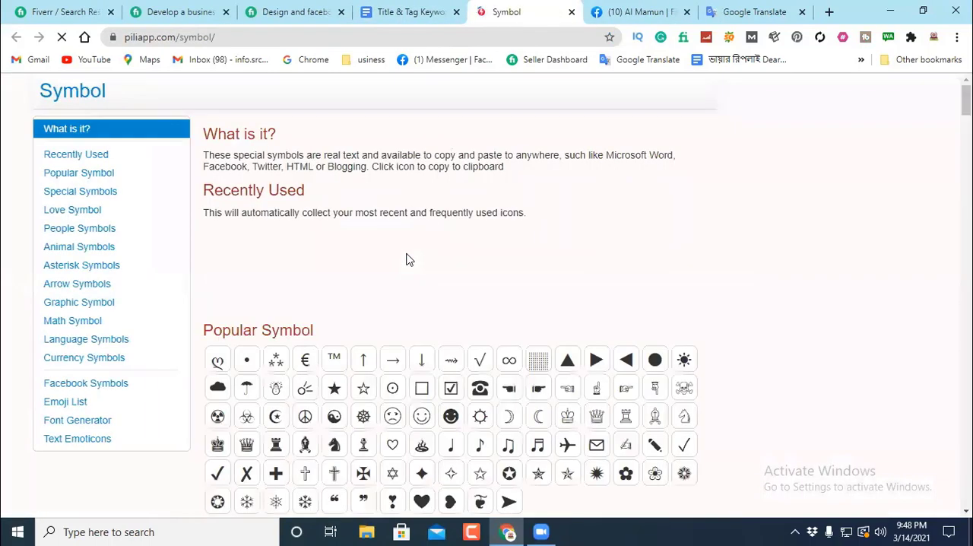
# Step: Copy the checked-box symbol ☑ from the Popular Symbol collection
pyautogui.scroll(-2, 532, 255)
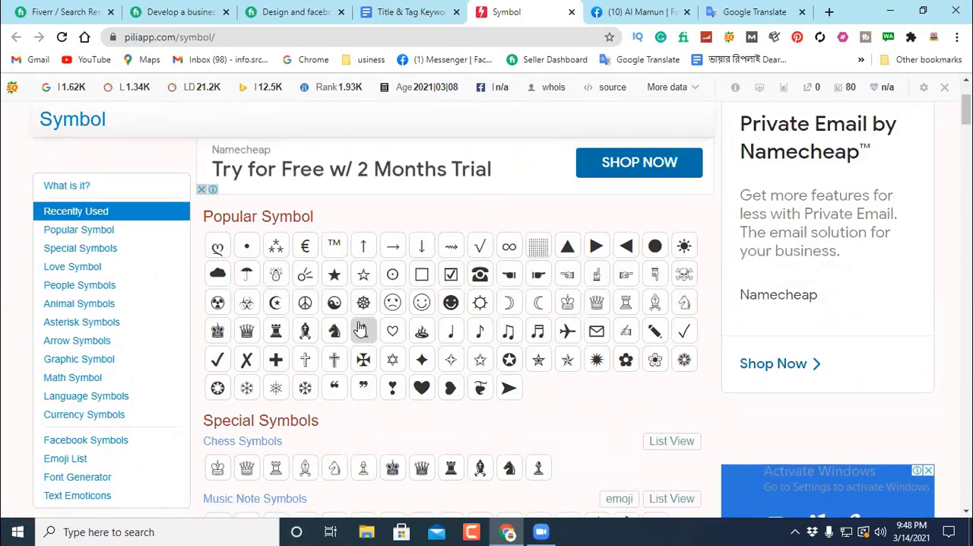
pyautogui.click(450, 276)
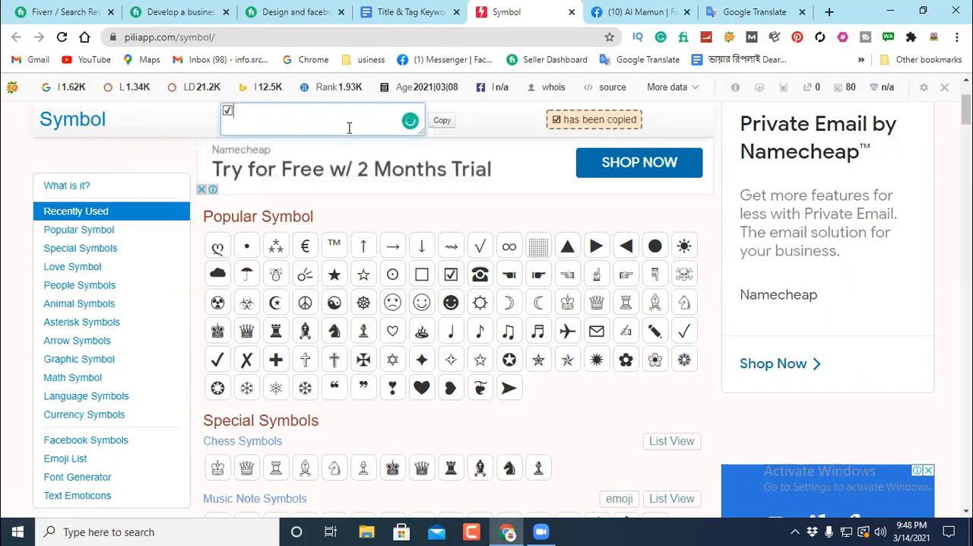
pyautogui.click(442, 122)
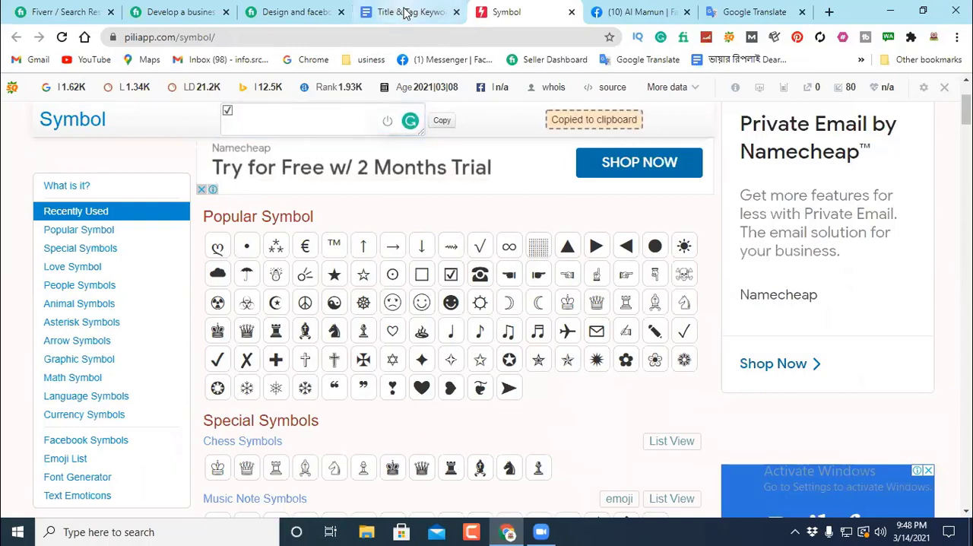
# Step: Return to the document and paste ☑ followed by a space before the keywords "business page" and "facebook page"
pyautogui.click(405, 14)
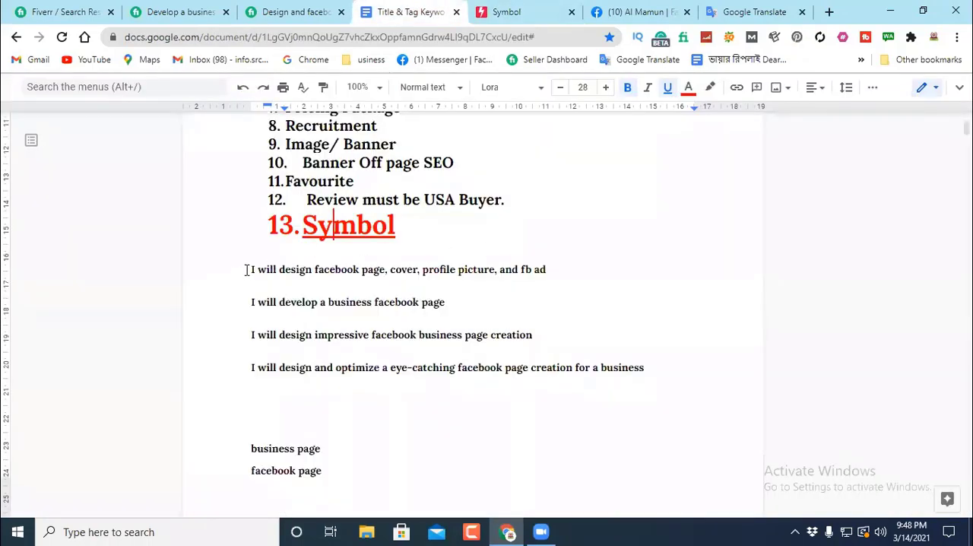
pyautogui.scroll(-2, 266, 314)
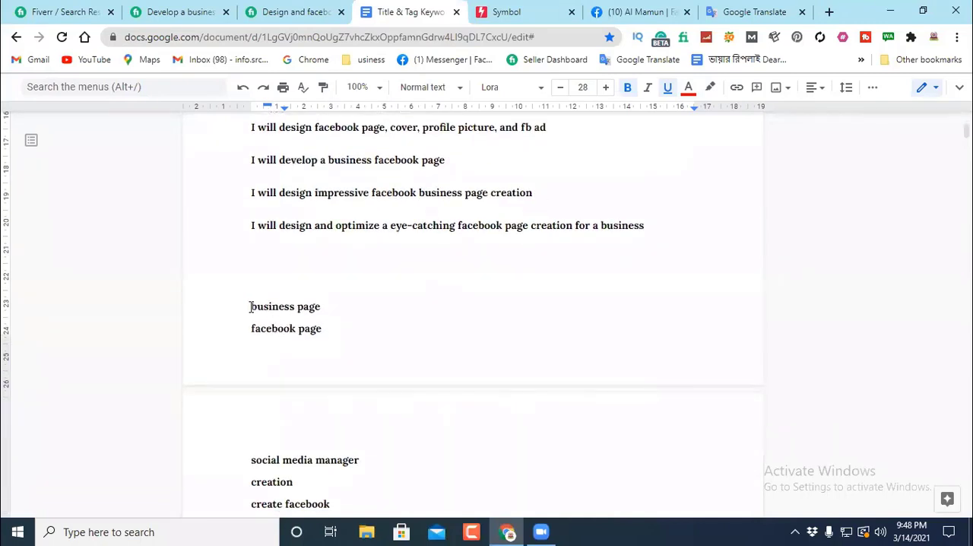
pyautogui.click(250, 307)
pyautogui.rightClick(251, 307)
pyautogui.click(286, 244)
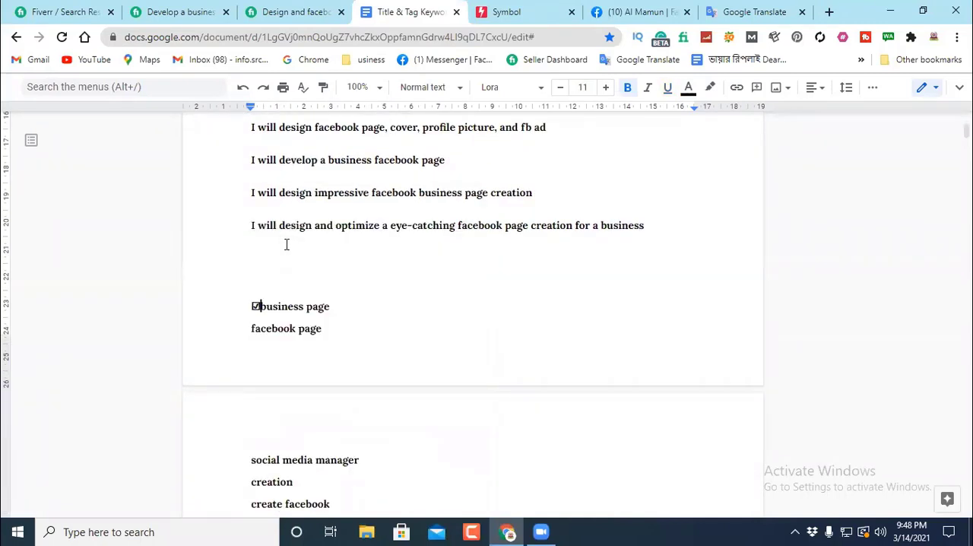
pyautogui.click(248, 328)
pyautogui.rightClick(248, 328)
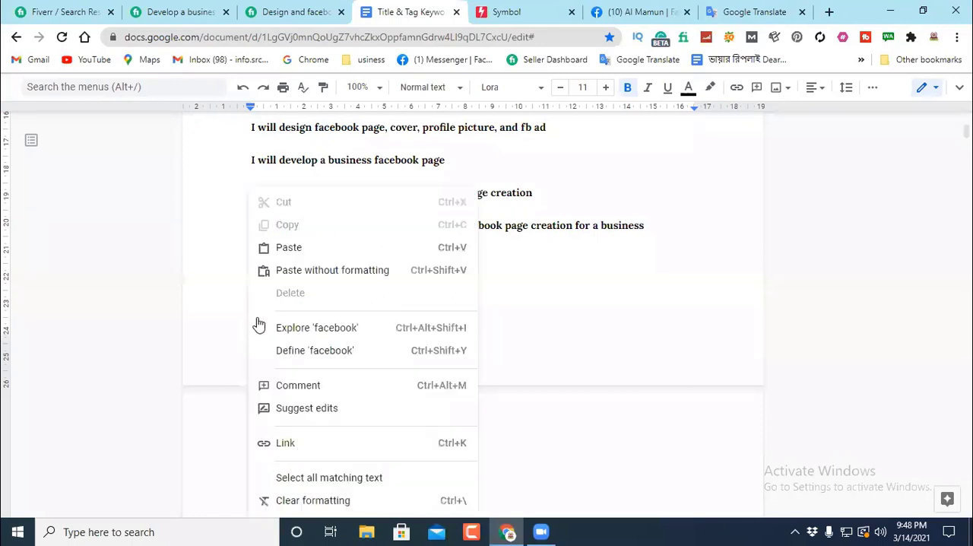
pyautogui.click(288, 248)
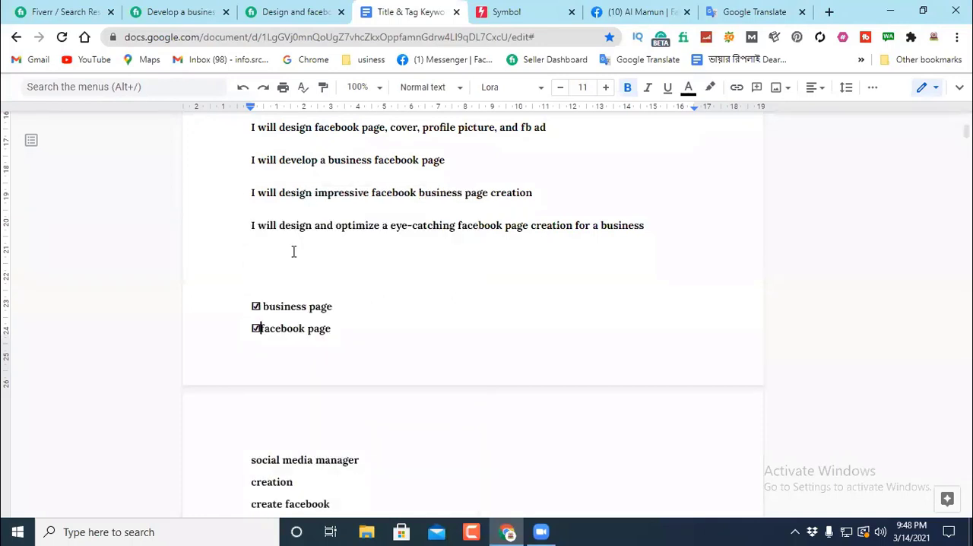
# Step: Paste ☑ followed by a space before the keywords "social media manager", "creation" and "create facebook"
pyautogui.scroll(-1, 263, 376)
pyautogui.click(251, 389)
pyautogui.rightClick(251, 389)
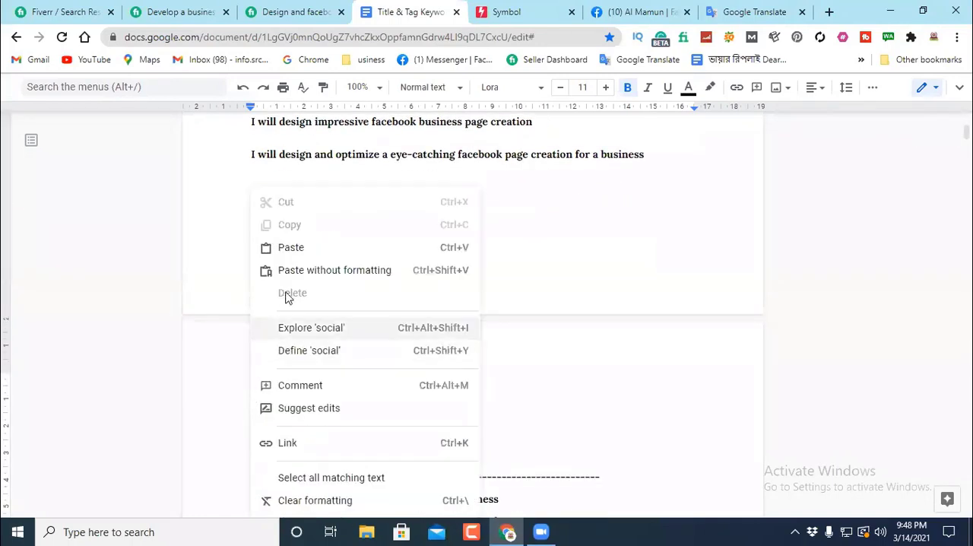
pyautogui.click(289, 248)
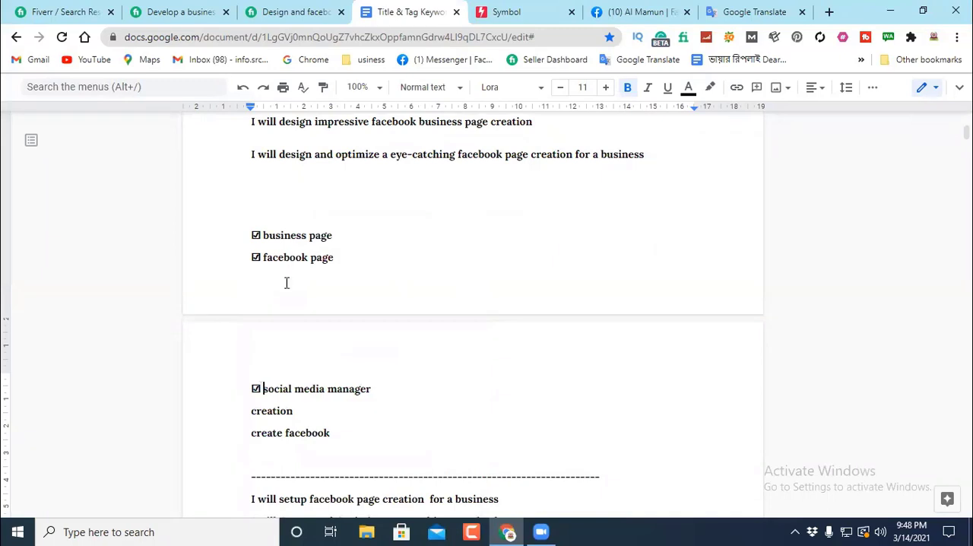
pyautogui.click(251, 410)
pyautogui.rightClick(251, 410)
pyautogui.click(291, 142)
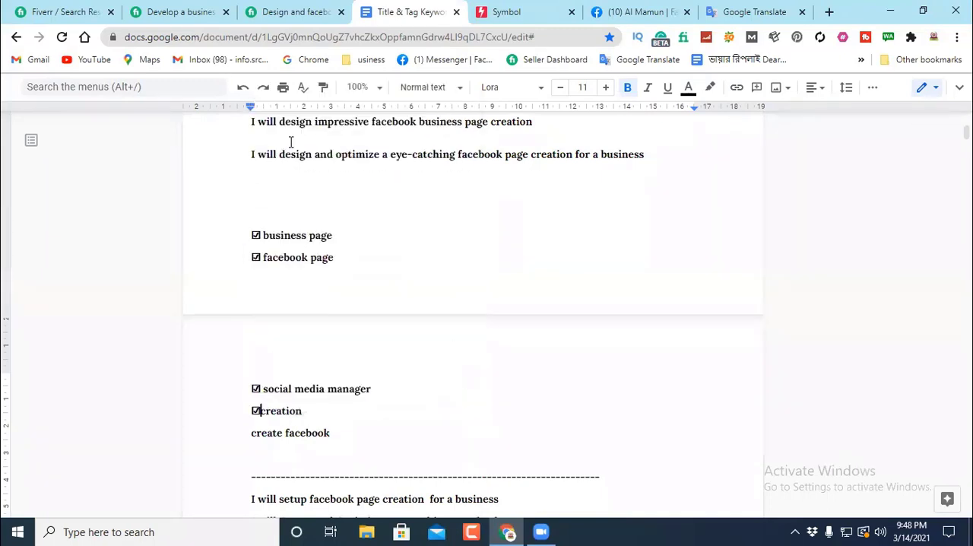
pyautogui.scroll(-1, 328, 270)
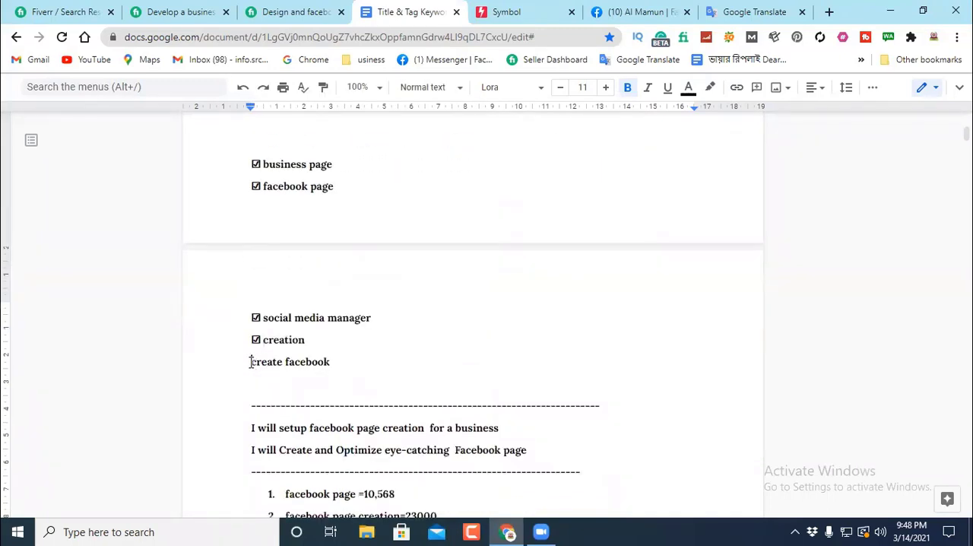
pyautogui.click(251, 361)
pyautogui.rightClick(251, 362)
pyautogui.click(290, 248)
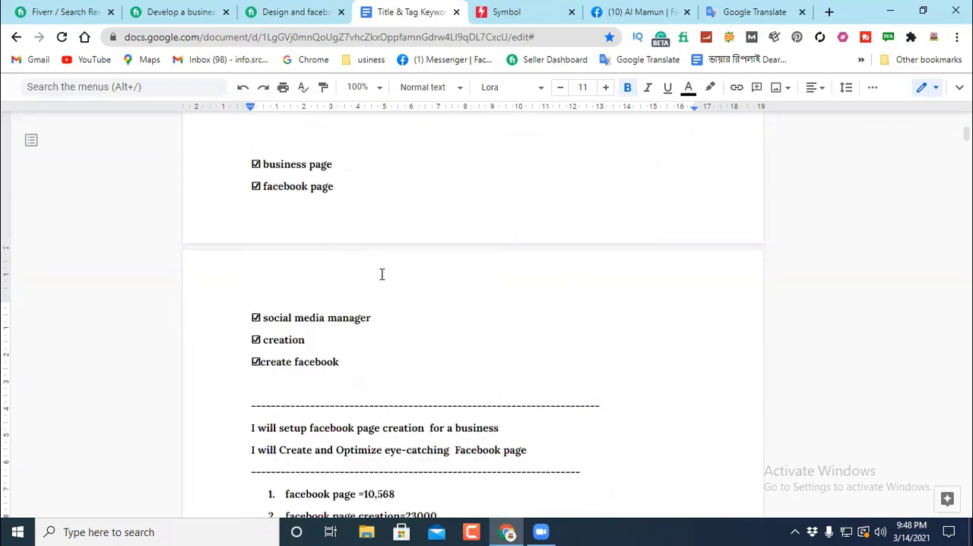
# Step: Insert two blank lines above "business page" so the whole ticked keyword list sits together on the second page
pyautogui.scroll(2, 378, 266)
pyautogui.scroll(-1, 372, 265)
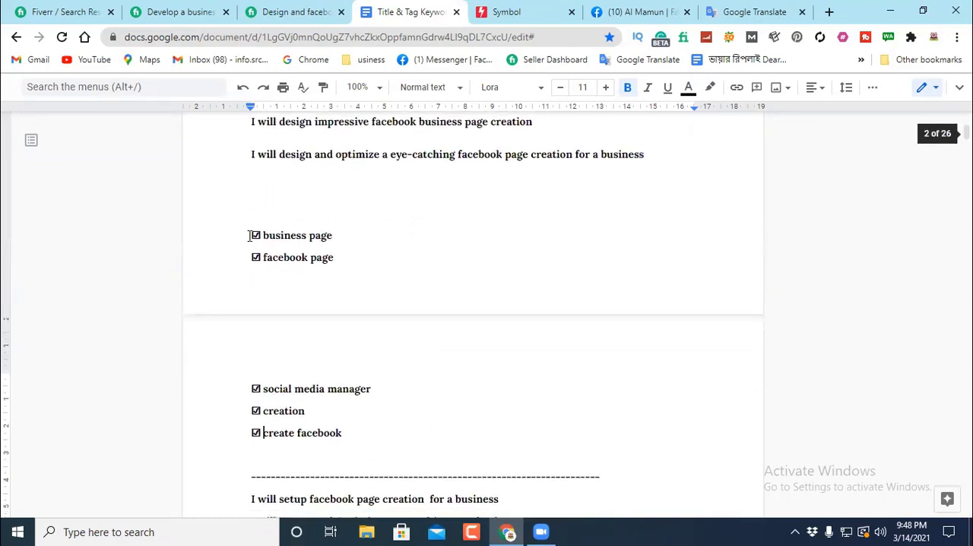
pyautogui.click(251, 235)
pyautogui.press('Return')
pyautogui.press('Return')
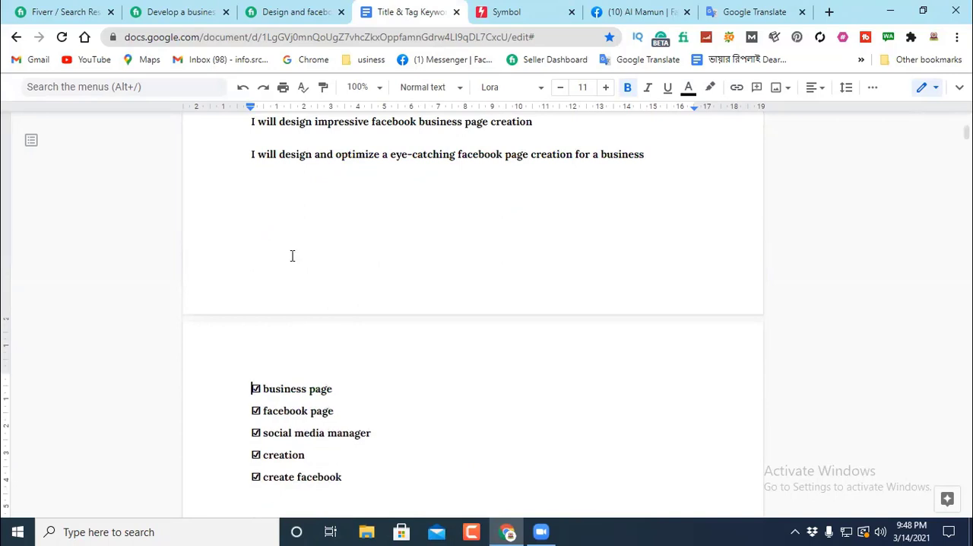
pyautogui.scroll(-2, 448, 302)
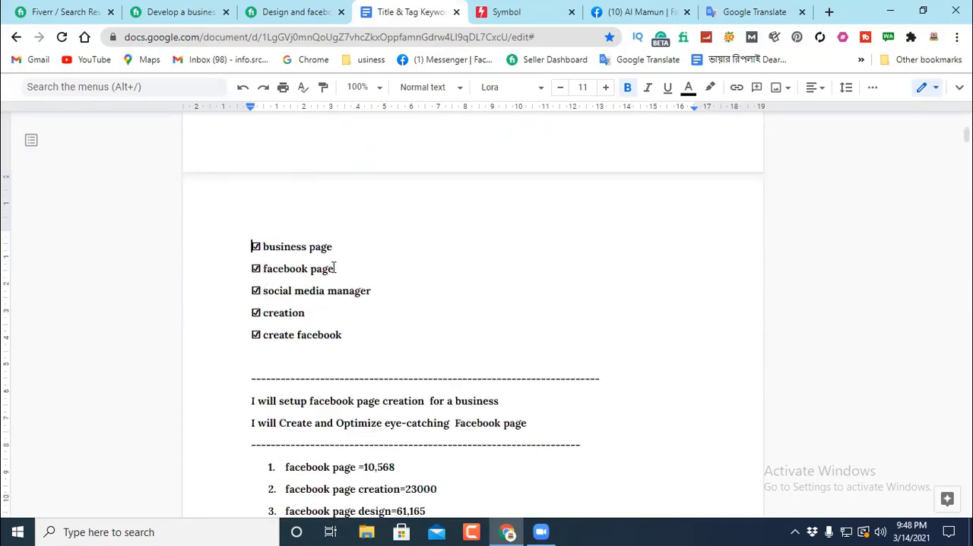
pyautogui.click(526, 15)
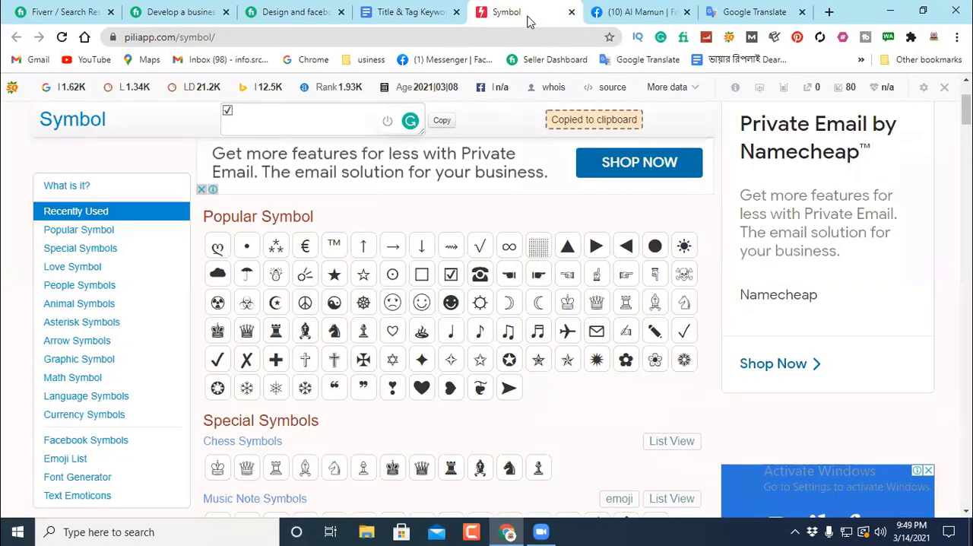
pyautogui.click(288, 36)
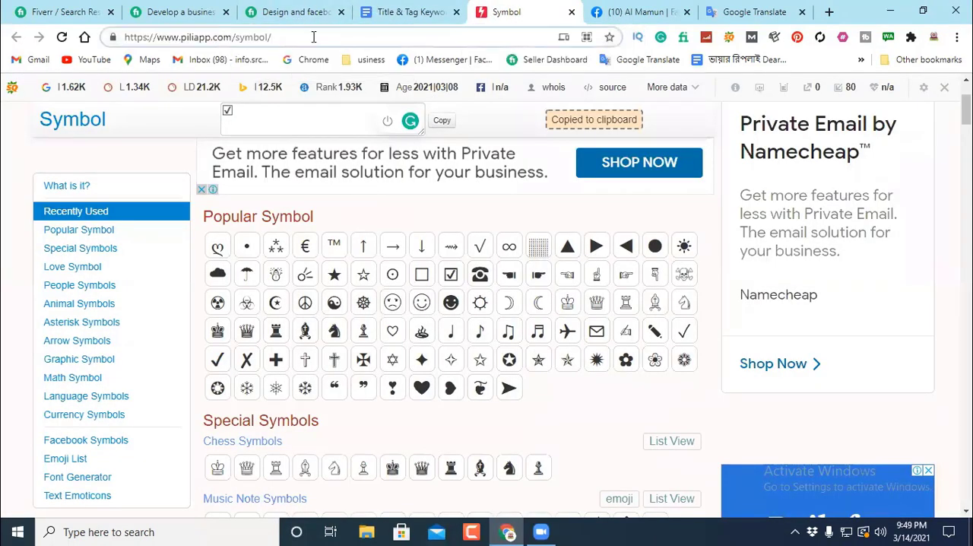
pyautogui.moveTo(313, 36); pyautogui.dragTo(117, 36)
pyautogui.rightClick(162, 35)
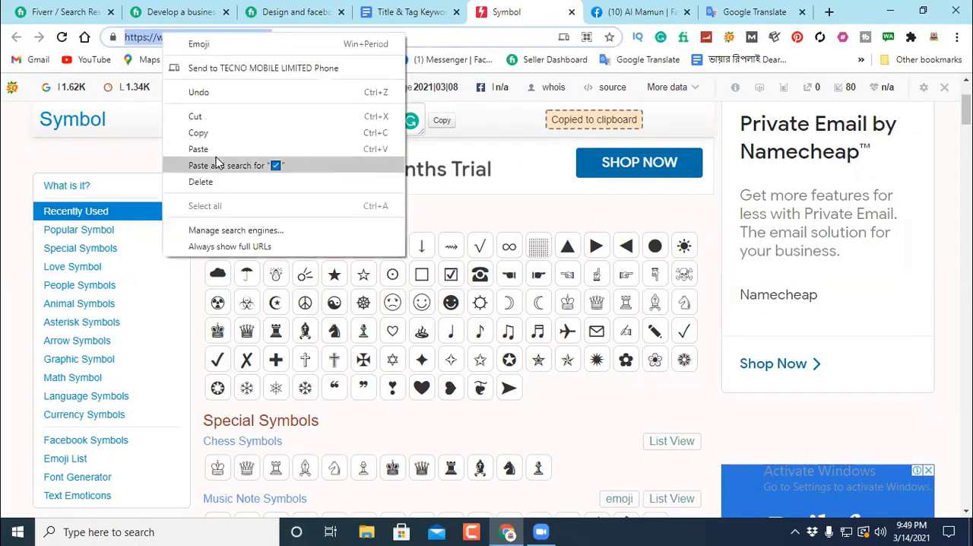
pyautogui.click(199, 132)
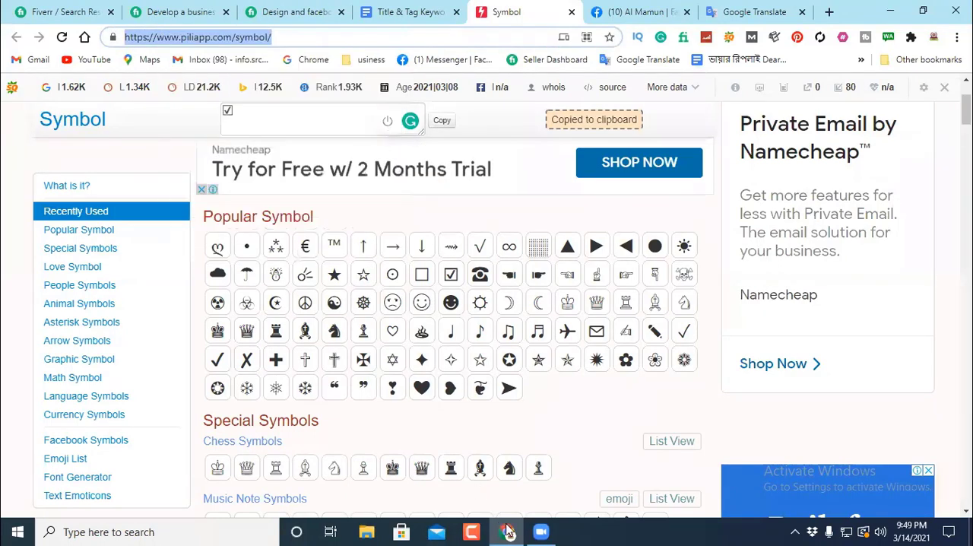
# Step: Switch to Facebook, send the copied symbol page link to the GrowUp iT Affiliate1 group chat, and close the chat
pyautogui.click(631, 9)
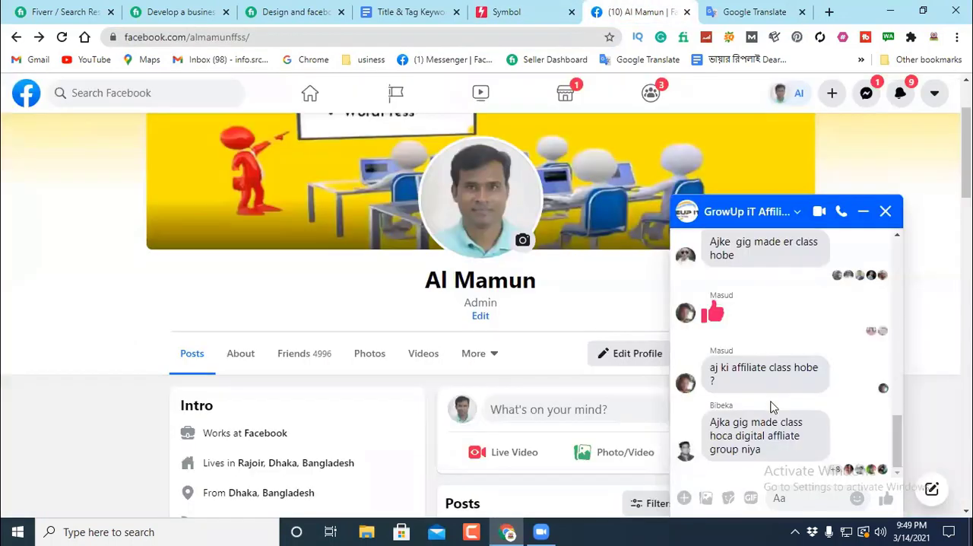
pyautogui.rightClick(794, 510)
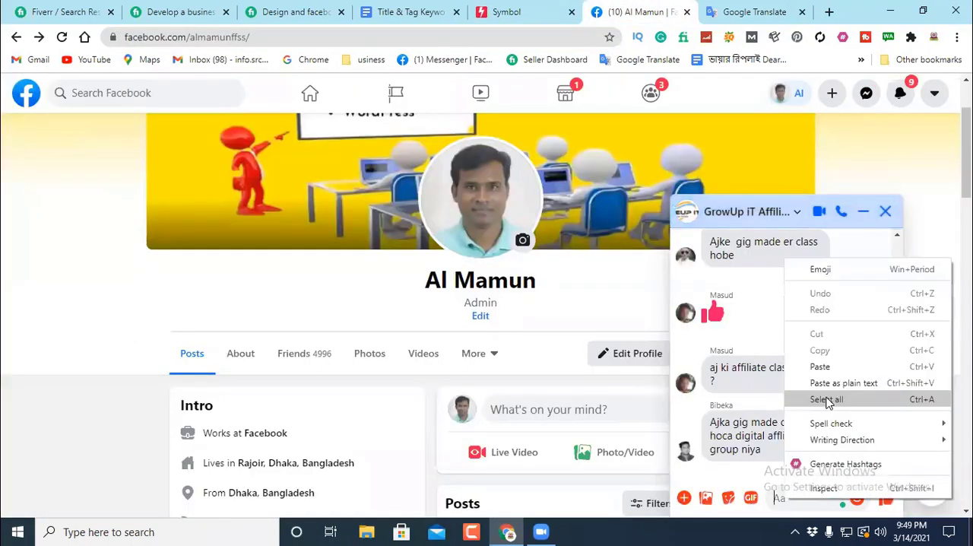
pyautogui.click(826, 365)
pyautogui.click(885, 499)
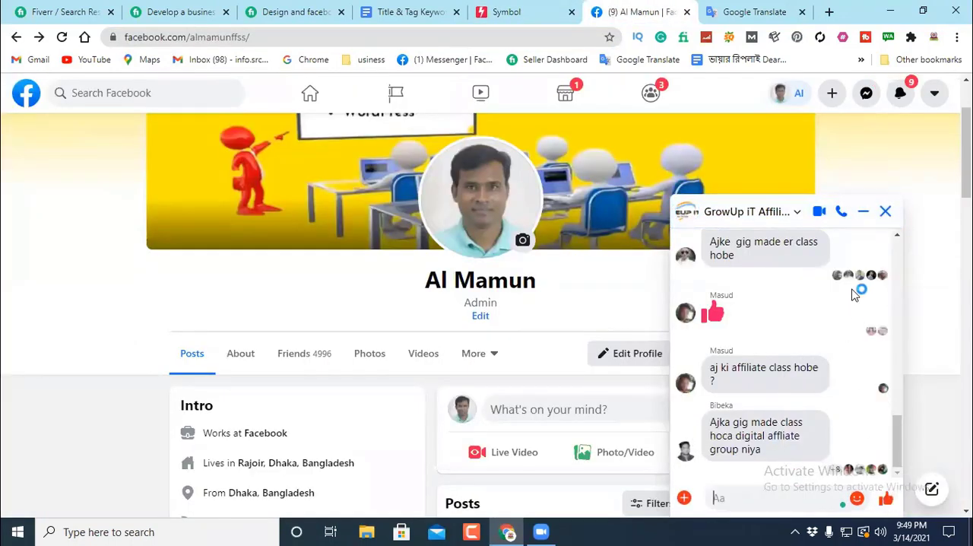
pyautogui.click(886, 211)
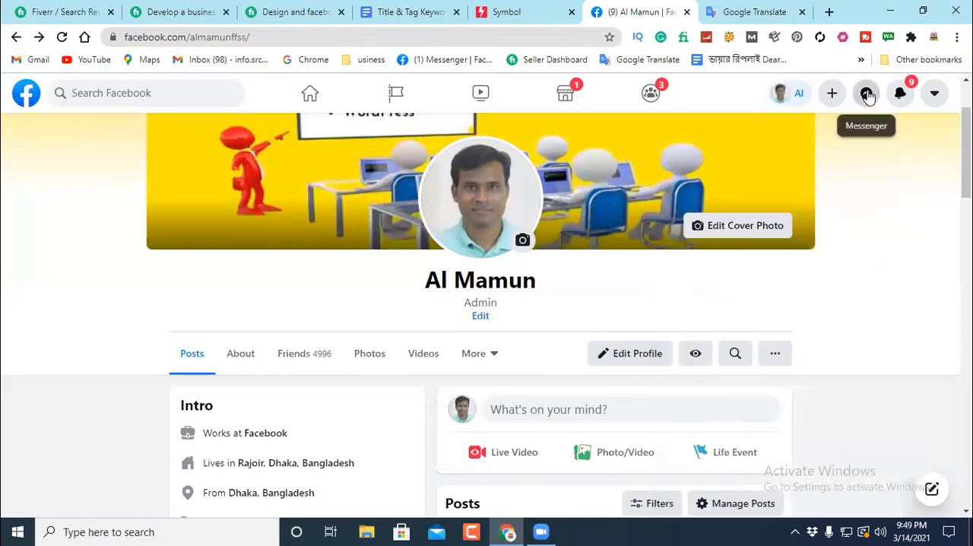
# Step: Send the same symbol page link to the GrowUp iT Digital ব্যাচ-02 group chat in Messenger, and close the chat
pyautogui.click(867, 96)
pyautogui.click(815, 303)
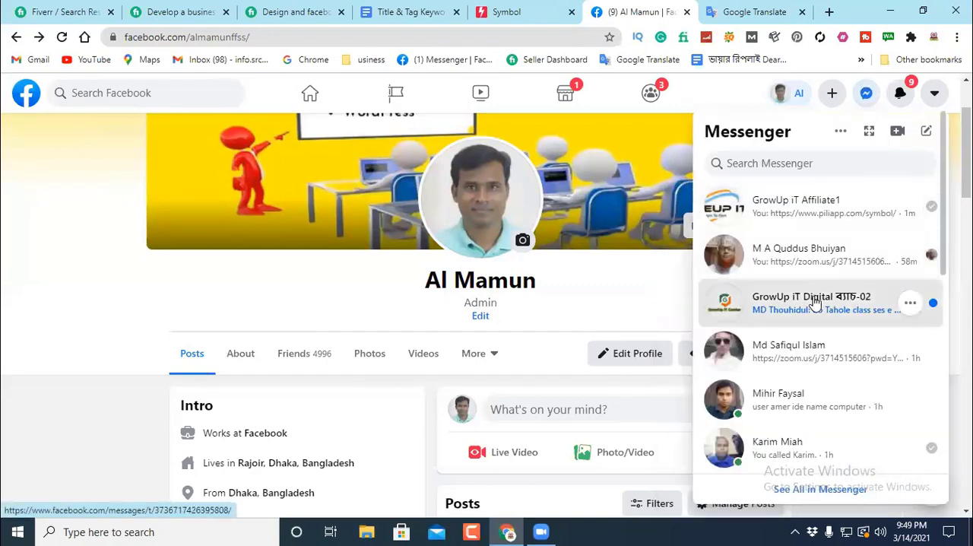
pyautogui.rightClick(789, 498)
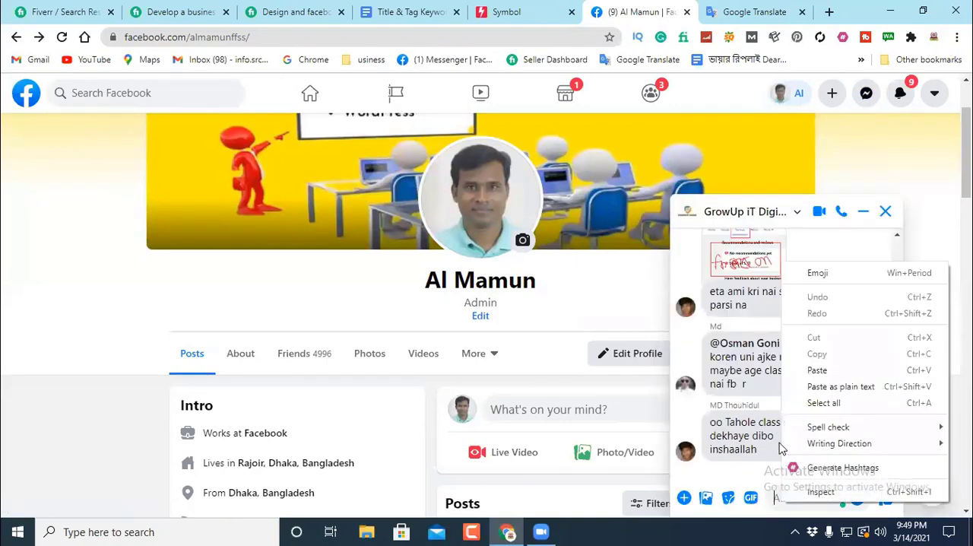
pyautogui.click(817, 370)
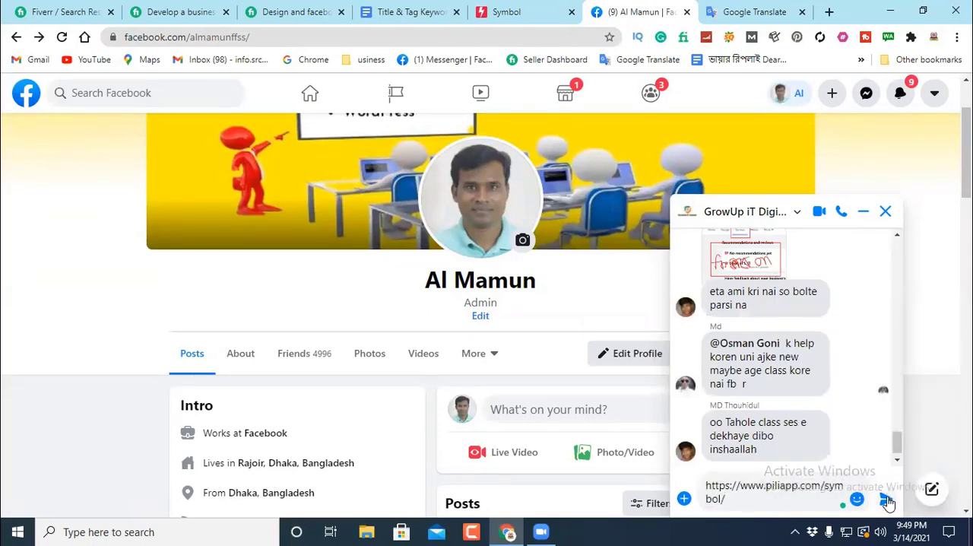
pyautogui.press('Return')
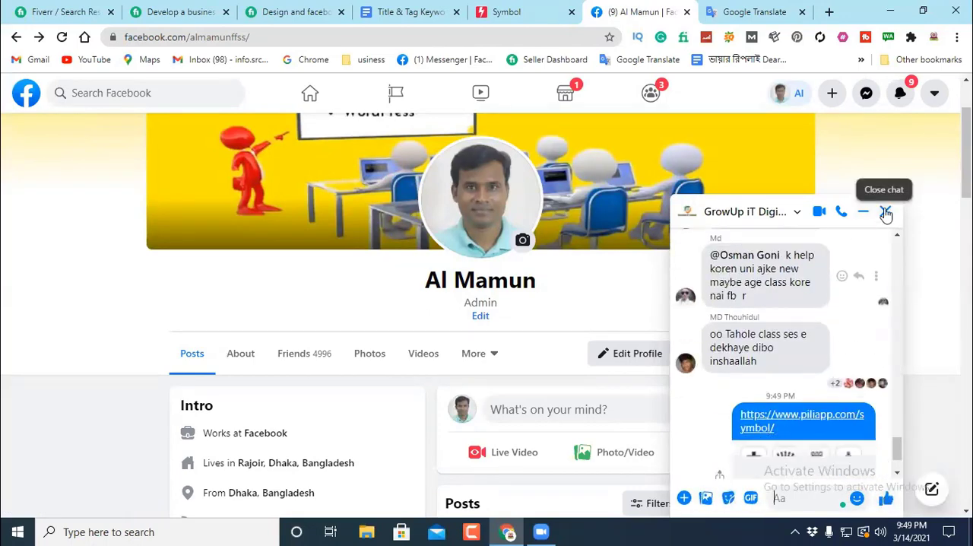
pyautogui.click(886, 211)
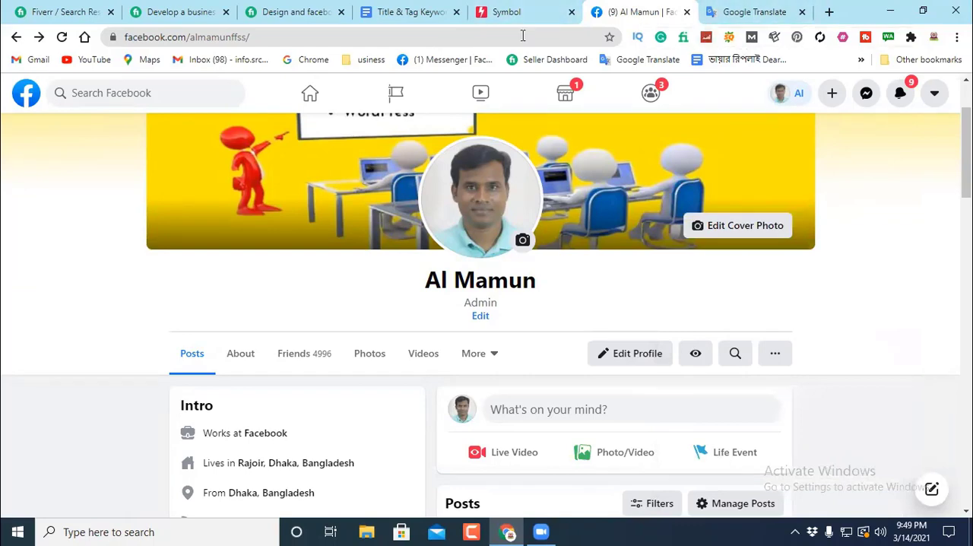
# Step: Return to the document and review the "Hello There!" description and the symbols used in its "My Services" list
pyautogui.click(393, 11)
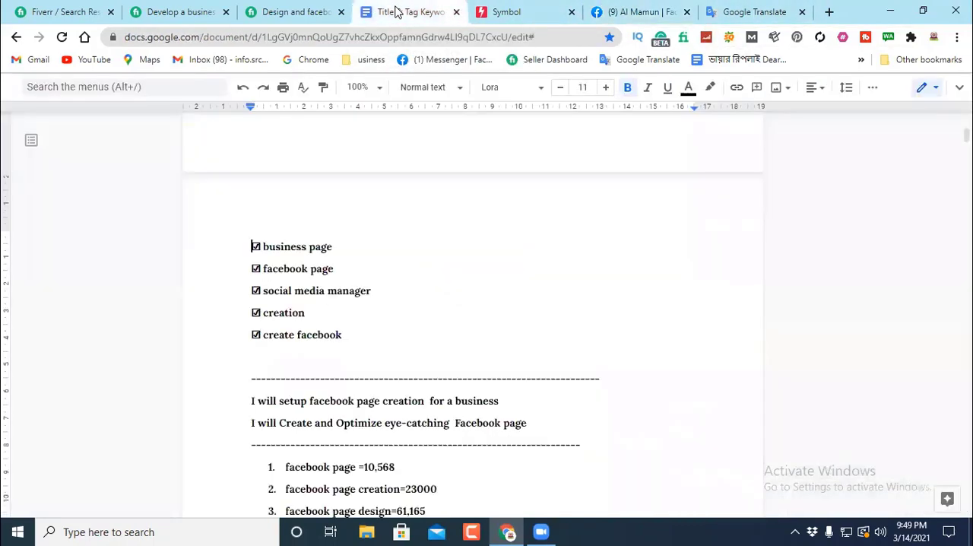
pyautogui.scroll(-3, 449, 227)
pyautogui.scroll(-1, 449, 227)
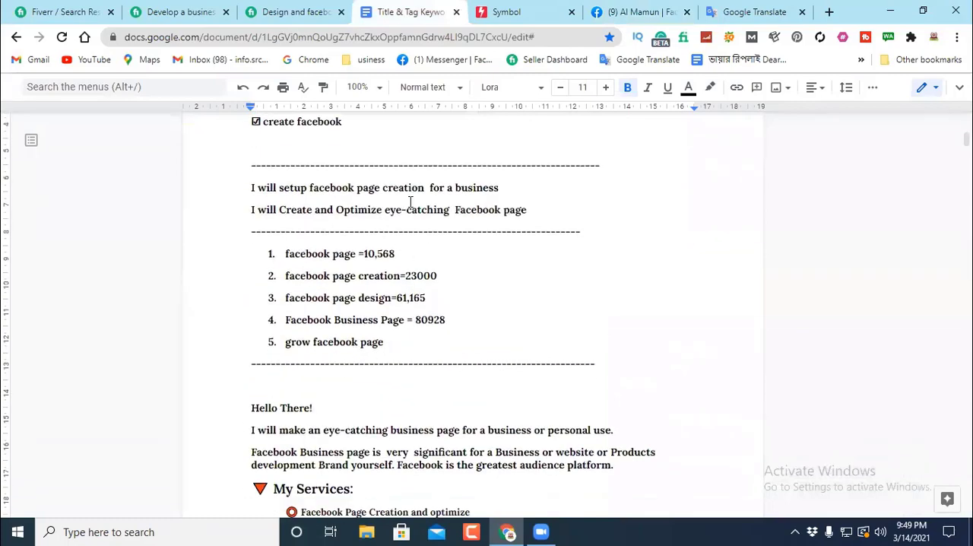
pyautogui.scroll(-4, 440, 251)
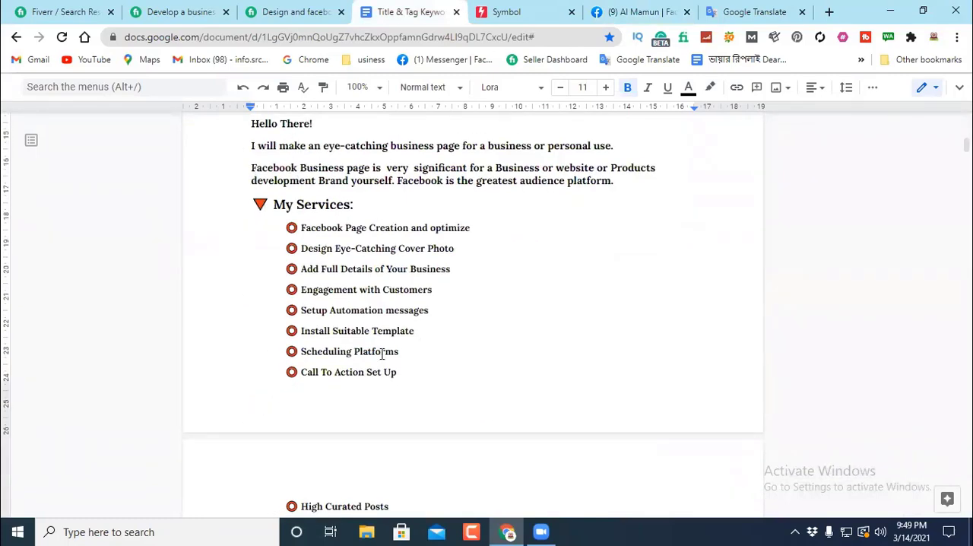
pyautogui.scroll(-4, 494, 308)
pyautogui.scroll(4, 489, 301)
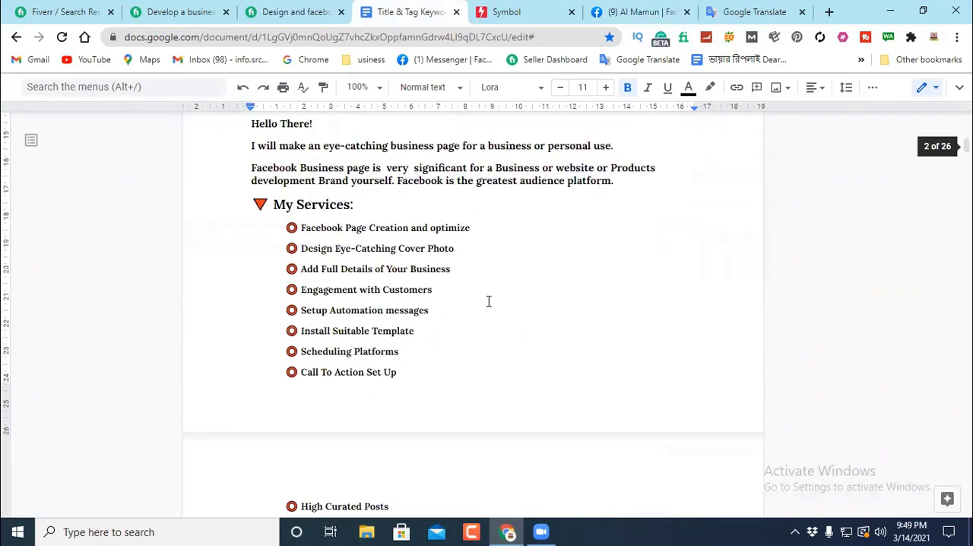
pyautogui.scroll(2, 517, 257)
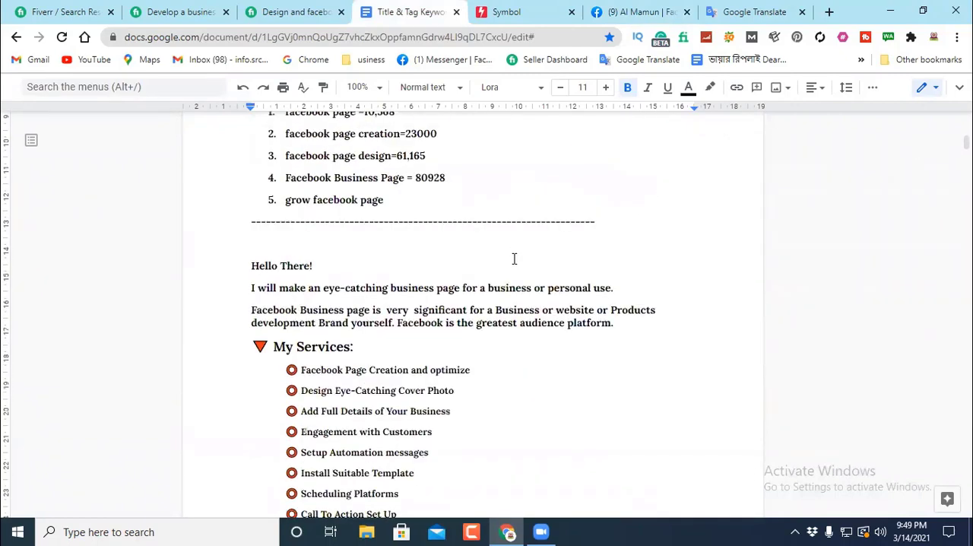
pyautogui.scroll(-2, 515, 258)
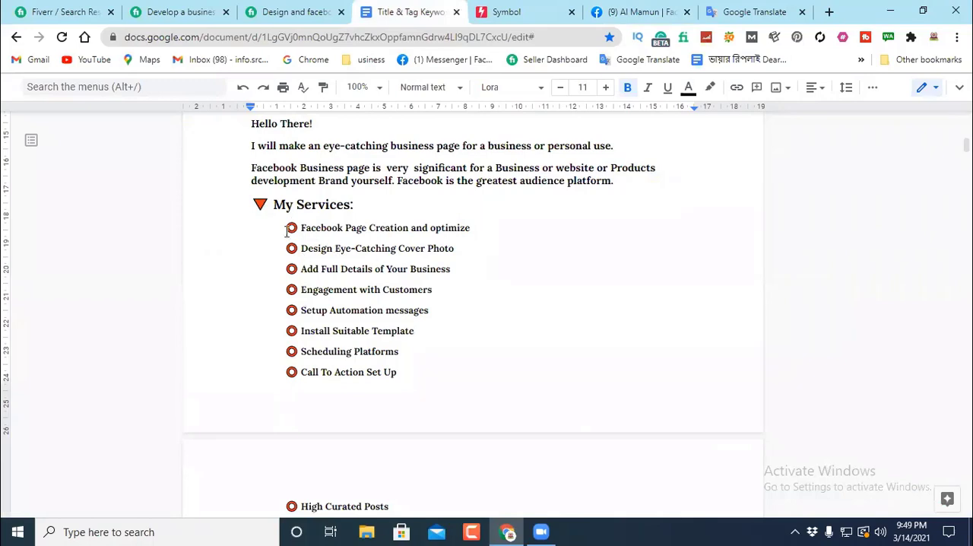
# Step: Switch to the Symbol website and browse its graphic, animal, people, love, special, popular and recently used categories
pyautogui.click(258, 204)
pyautogui.click(532, 15)
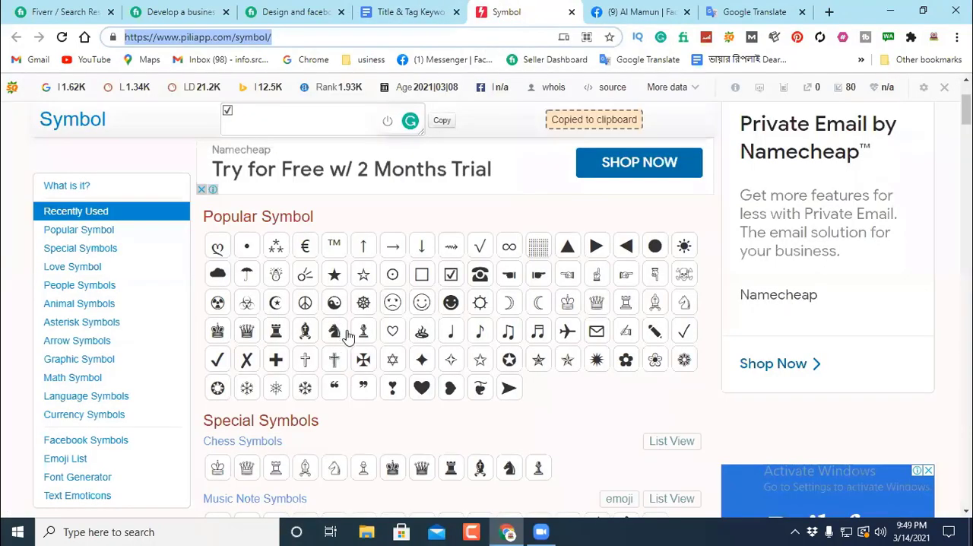
pyautogui.scroll(-5, 493, 355)
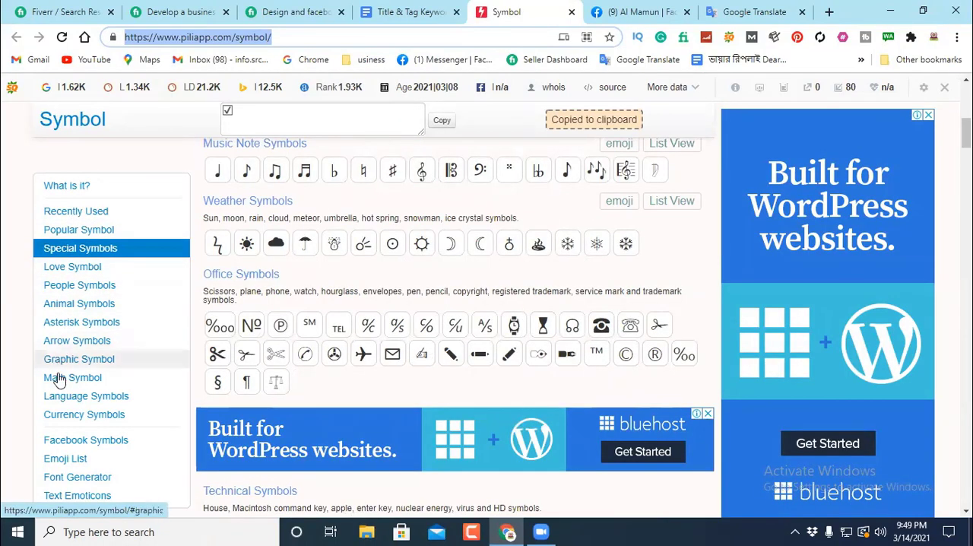
pyautogui.click(85, 359)
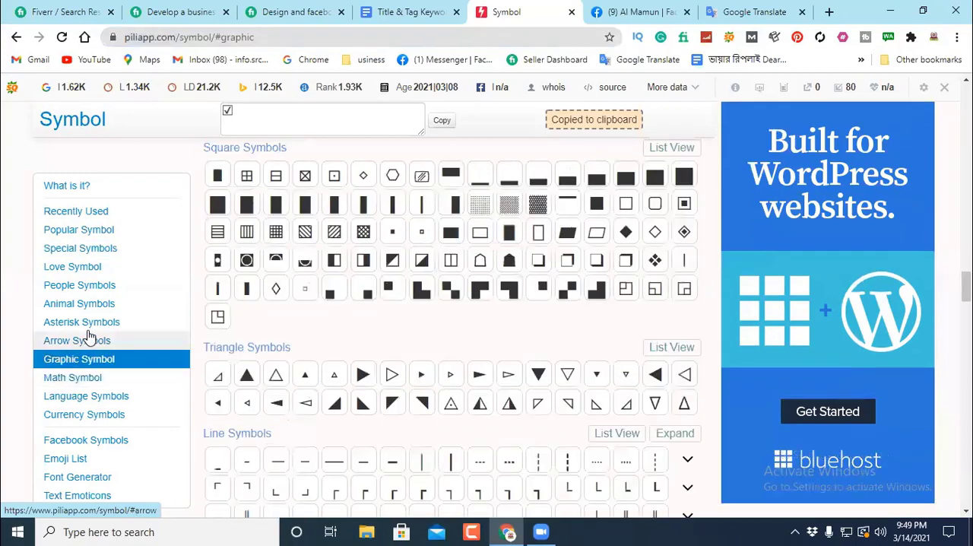
pyautogui.click(80, 302)
pyautogui.click(81, 284)
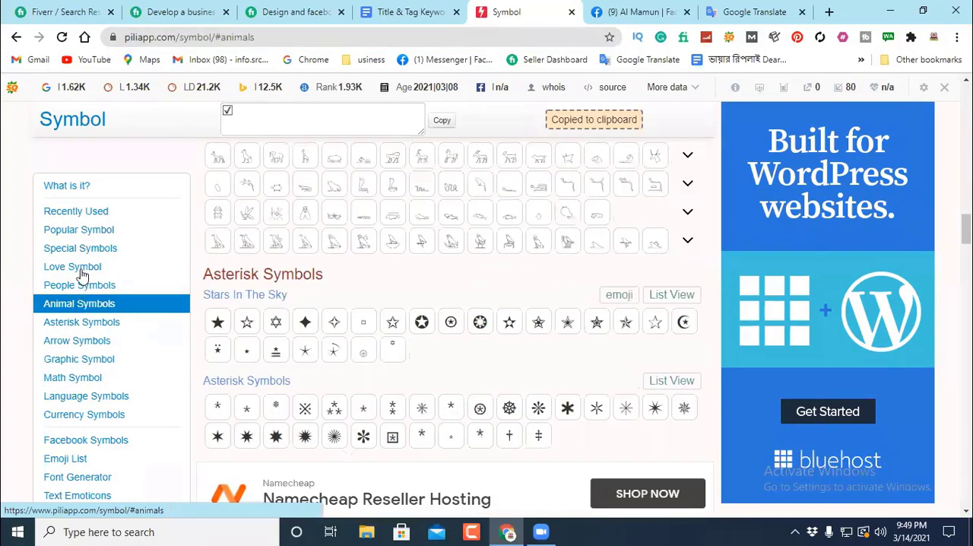
pyautogui.click(81, 268)
pyautogui.click(79, 249)
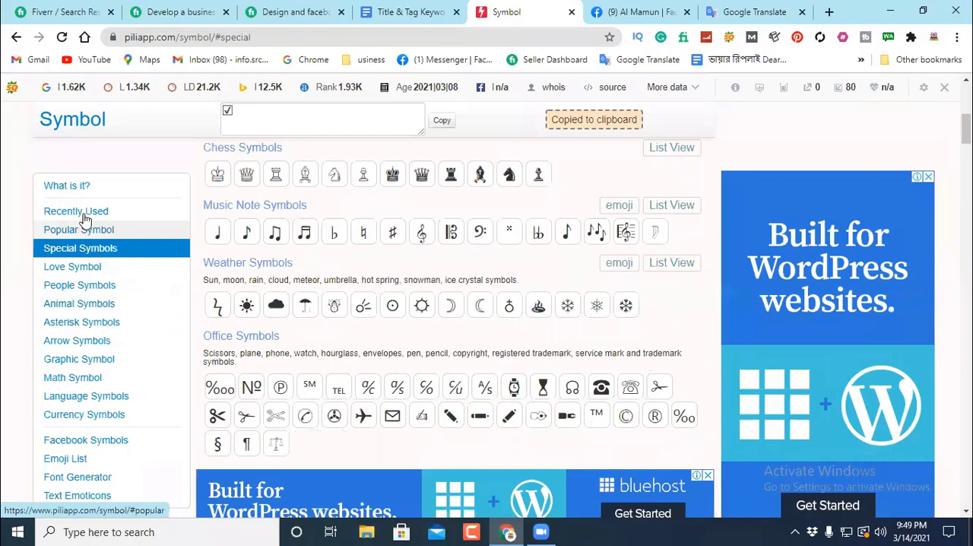
pyautogui.click(84, 229)
pyautogui.click(85, 212)
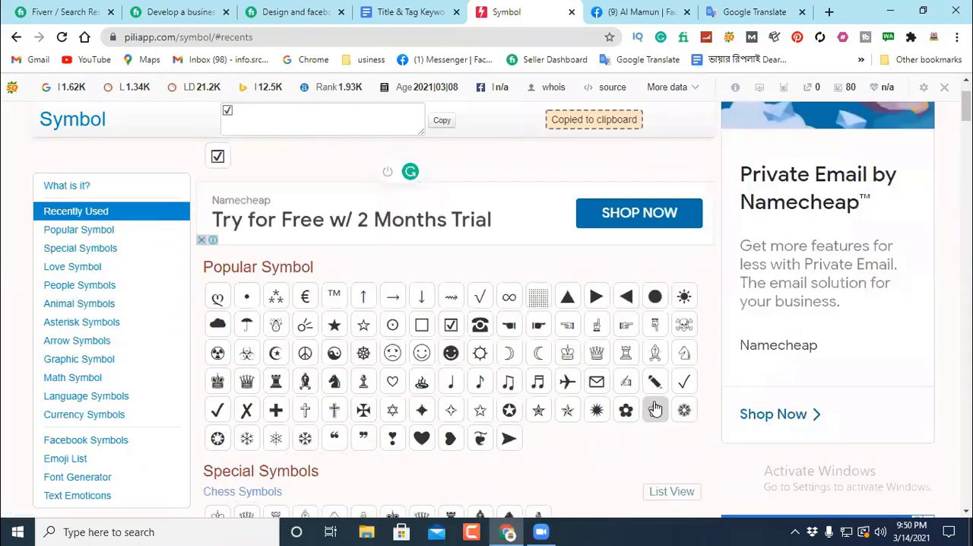
# Step: Look through the whole symbol catalogue, from the special symbols down to the currency symbols
pyautogui.scroll(-5, 374, 410)
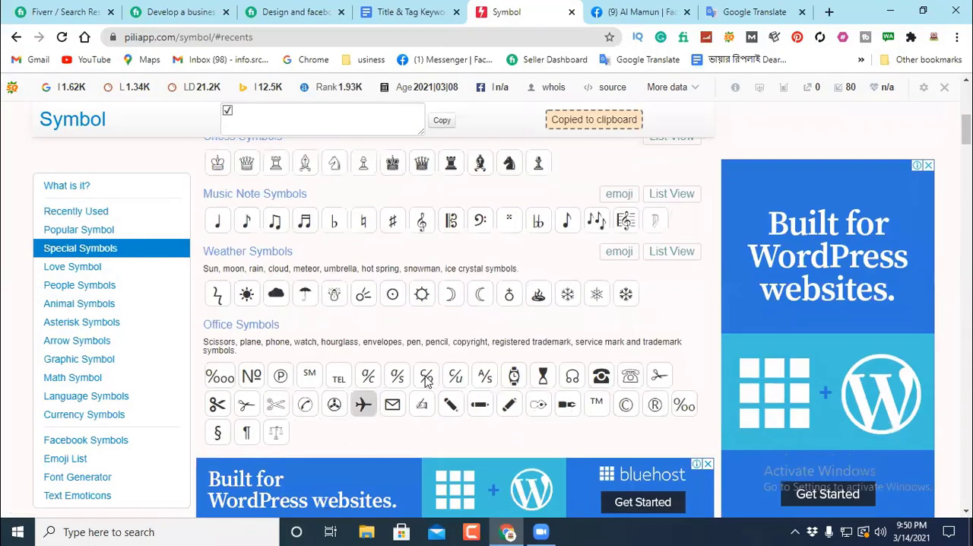
pyautogui.scroll(-10, 422, 384)
pyautogui.scroll(-6, 425, 383)
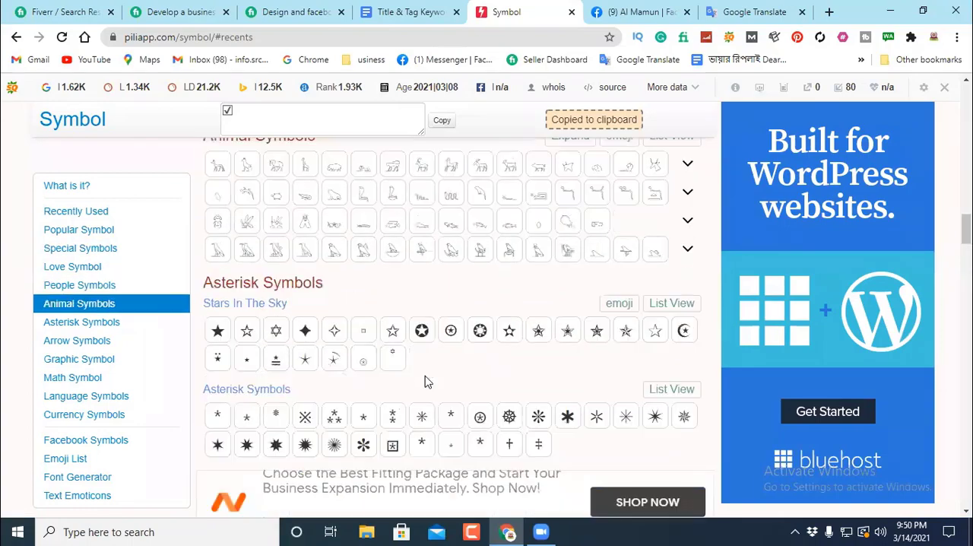
pyautogui.scroll(-4, 426, 382)
pyautogui.scroll(-15, 425, 382)
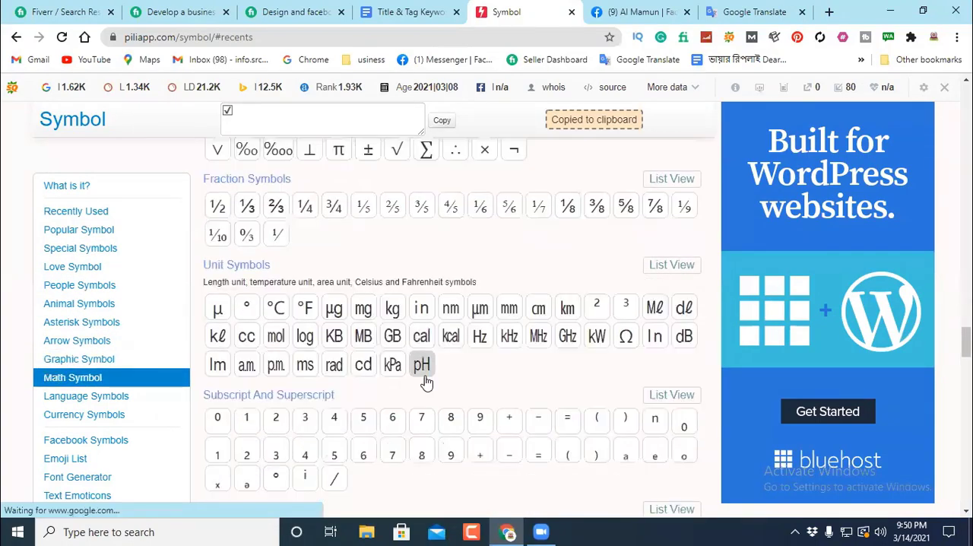
pyautogui.scroll(-12, 425, 383)
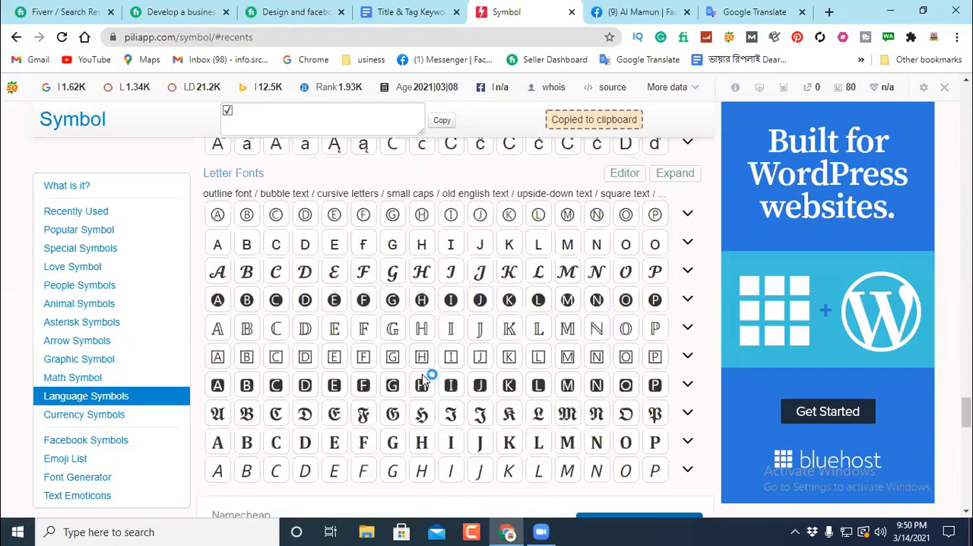
pyautogui.scroll(-6, 426, 383)
pyautogui.scroll(-10, 426, 382)
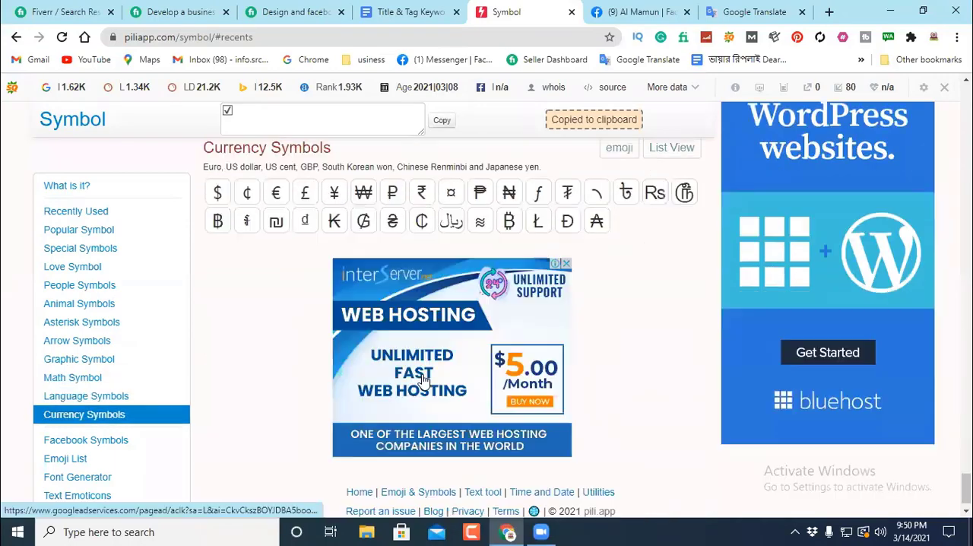
pyautogui.scroll(3, 426, 365)
# Step: Return to the document and review the symbols in the "My Services" and "Why Me" lists of the description
pyautogui.click(411, 9)
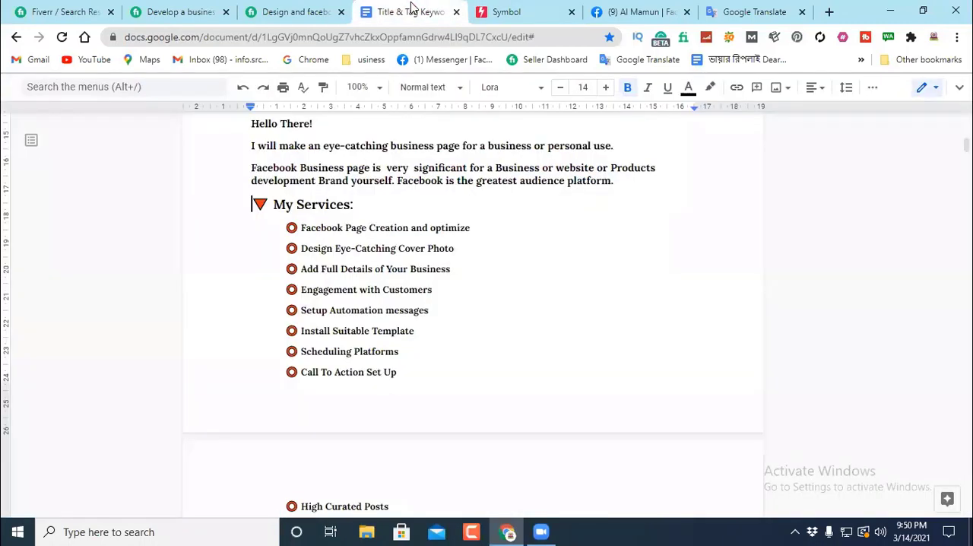
pyautogui.click(298, 228)
pyautogui.scroll(3, 522, 282)
pyautogui.scroll(-7, 522, 282)
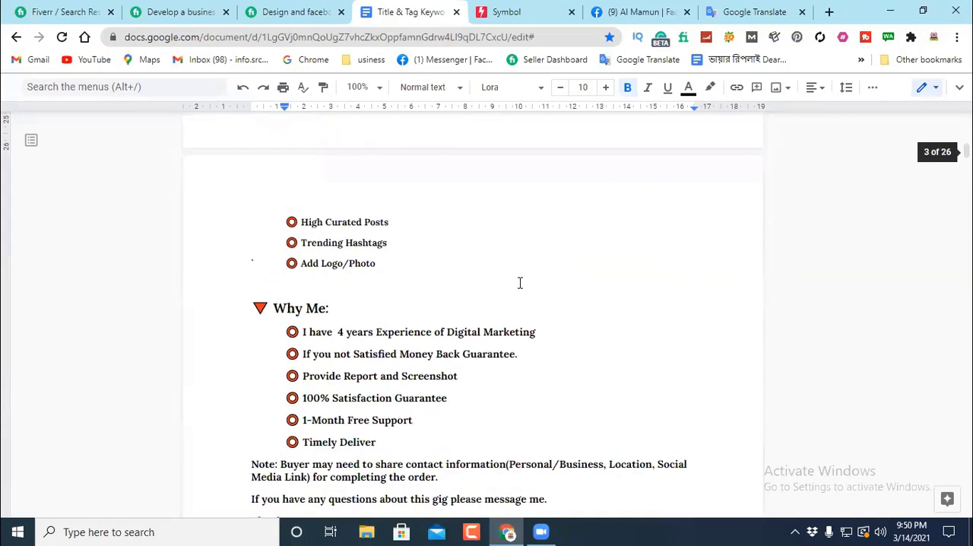
pyautogui.scroll(-3, 520, 283)
pyautogui.scroll(2, 486, 276)
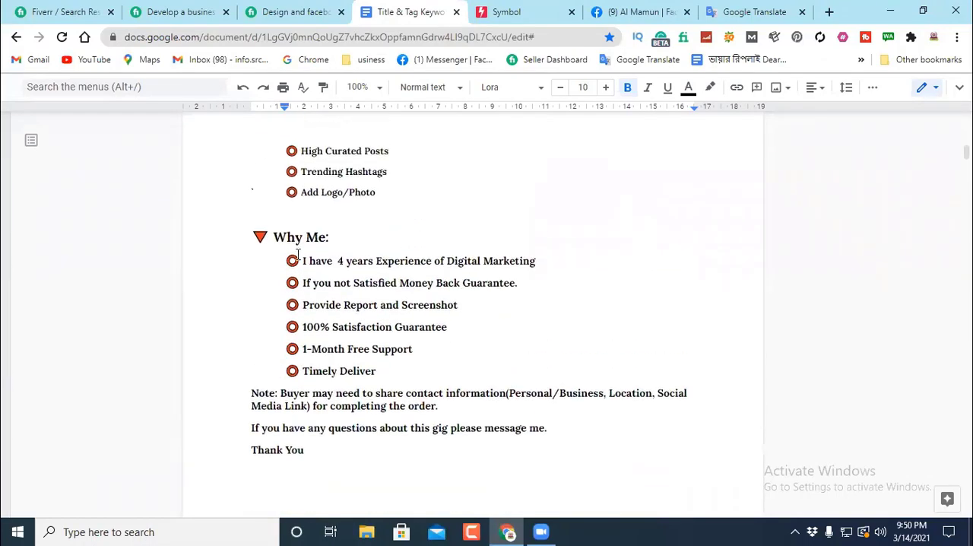
pyautogui.scroll(4, 441, 235)
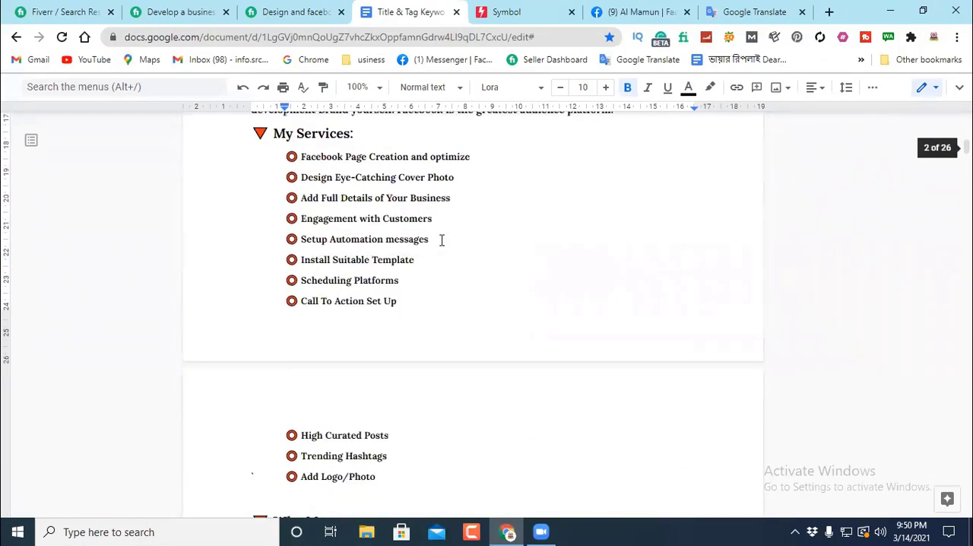
pyautogui.scroll(2, 454, 238)
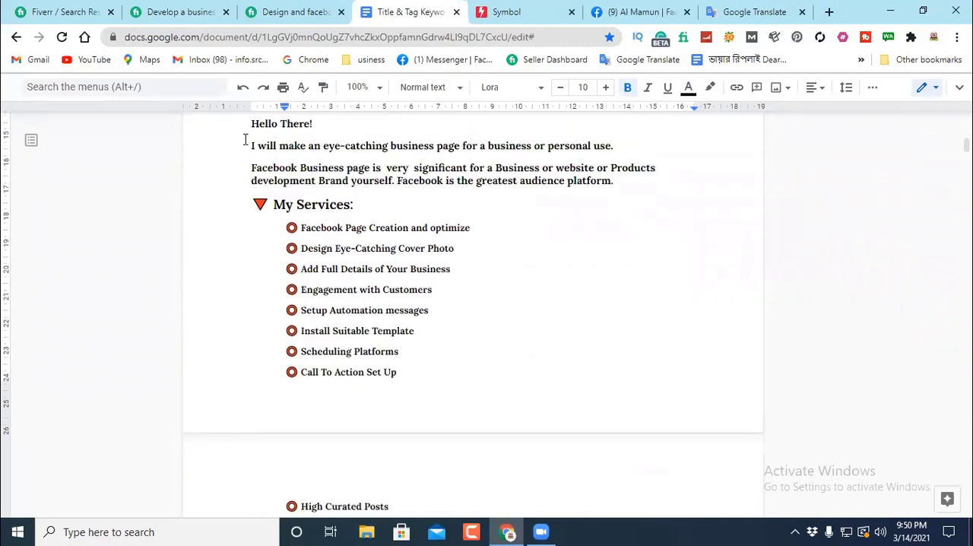
# Step: Examine the opening lines of the "Hello There!" description, including the paragraph about the significance of a Facebook Business page
pyautogui.moveTo(251, 123)
pyautogui.mouseDown()
pyautogui.moveTo(263, 126)
pyautogui.moveTo(247, 134)
pyautogui.mouseUp()
pyautogui.click(230, 221)
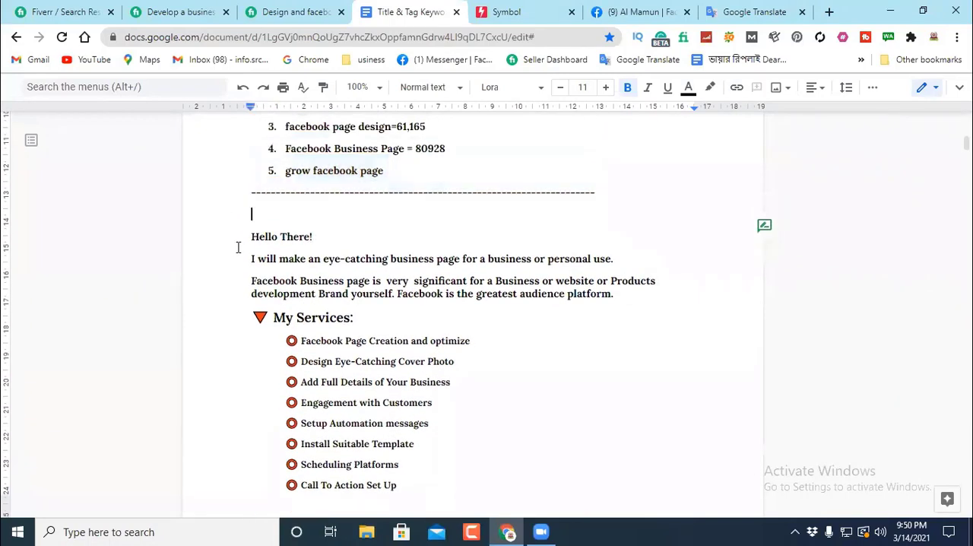
pyautogui.moveTo(241, 240); pyautogui.dragTo(631, 252)
pyautogui.scroll(-1, 632, 252)
pyautogui.click(239, 209)
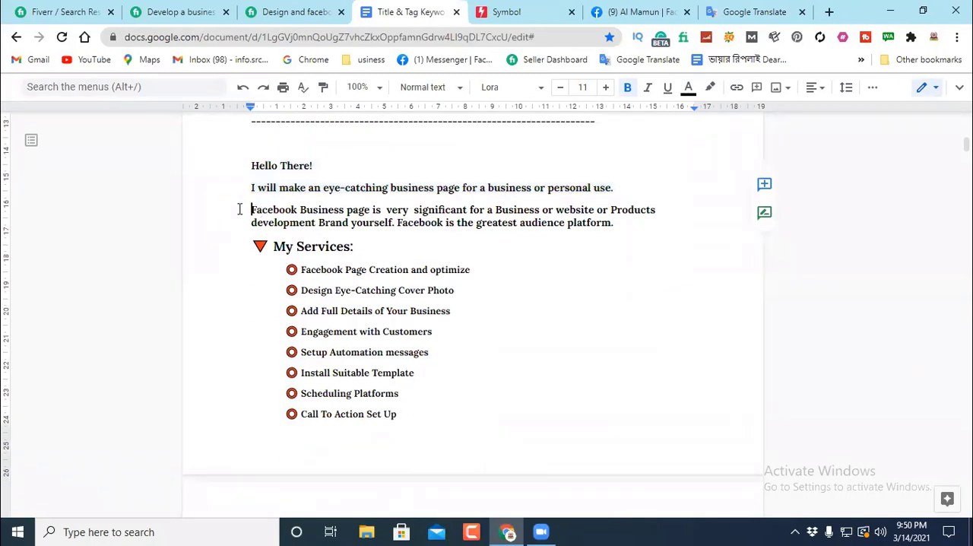
pyautogui.moveTo(239, 209); pyautogui.dragTo(659, 220)
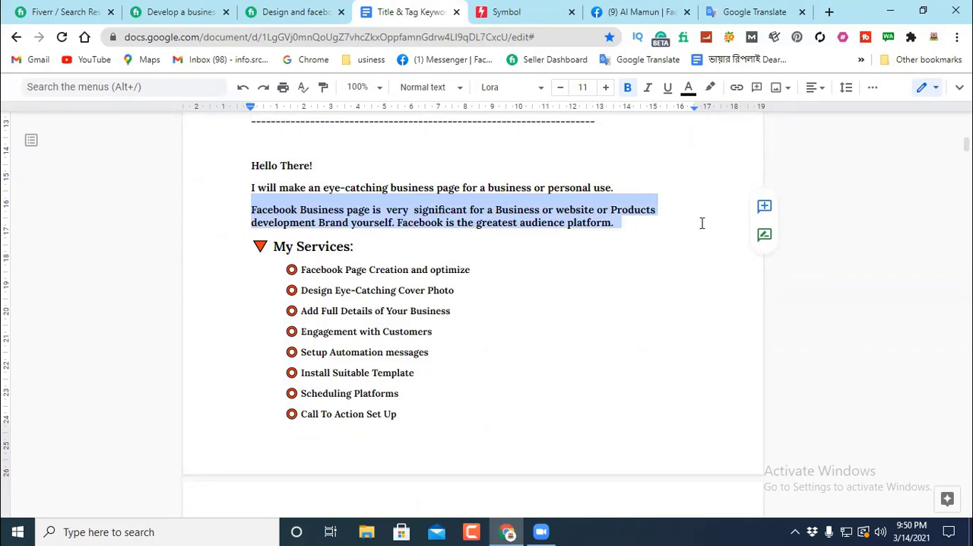
pyautogui.doubleClick(559, 237)
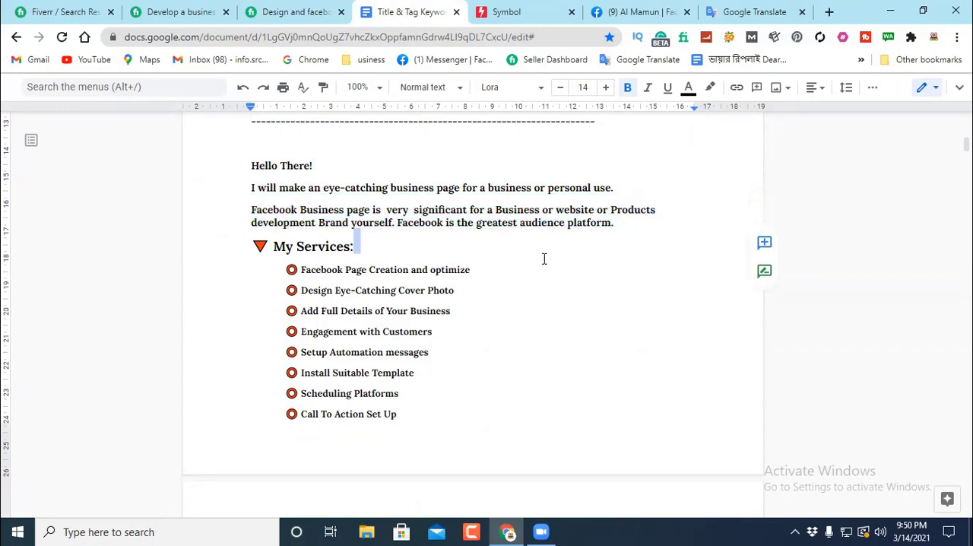
# Step: Insert the heading "Benefited of this Gig:" on a new line between the introduction and "My Services"
pyautogui.click(373, 245)
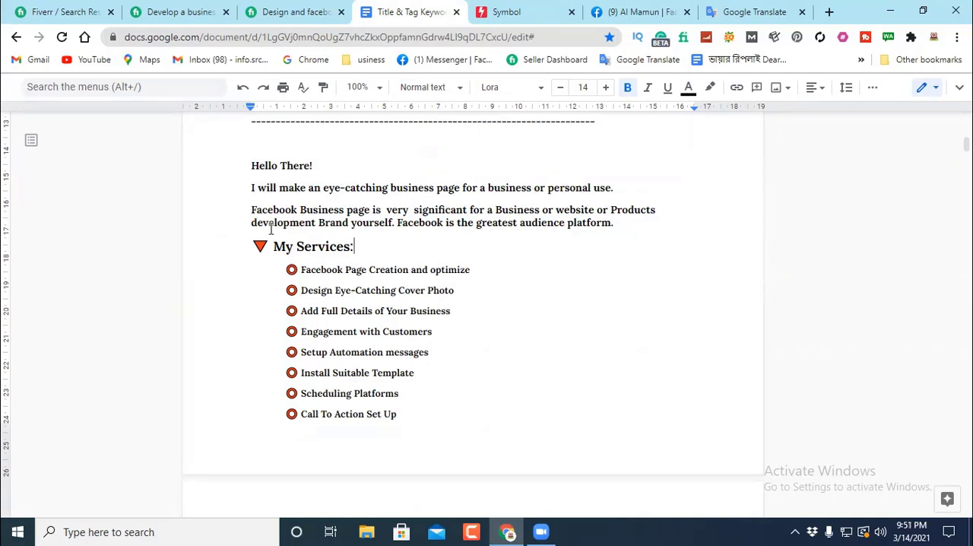
pyautogui.press('Return')
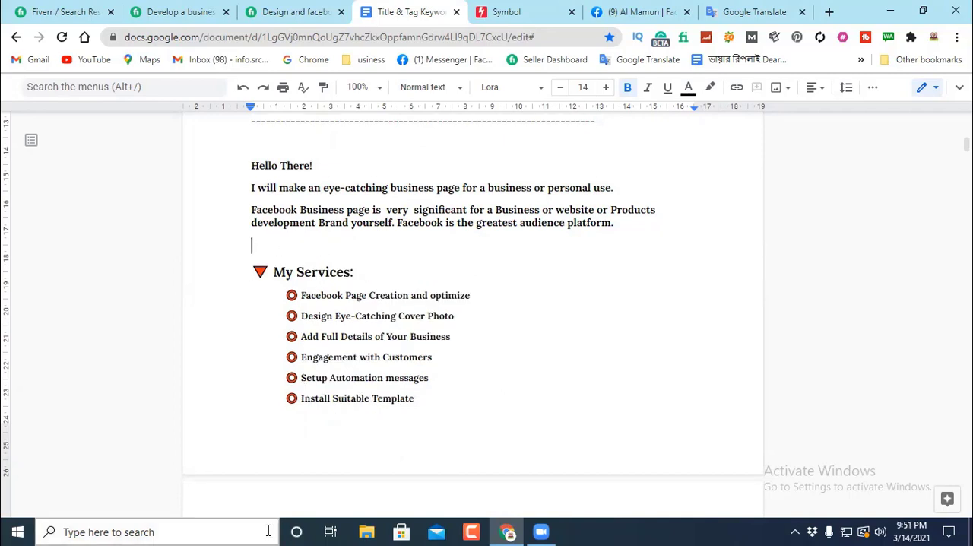
pyautogui.write('Benefited')
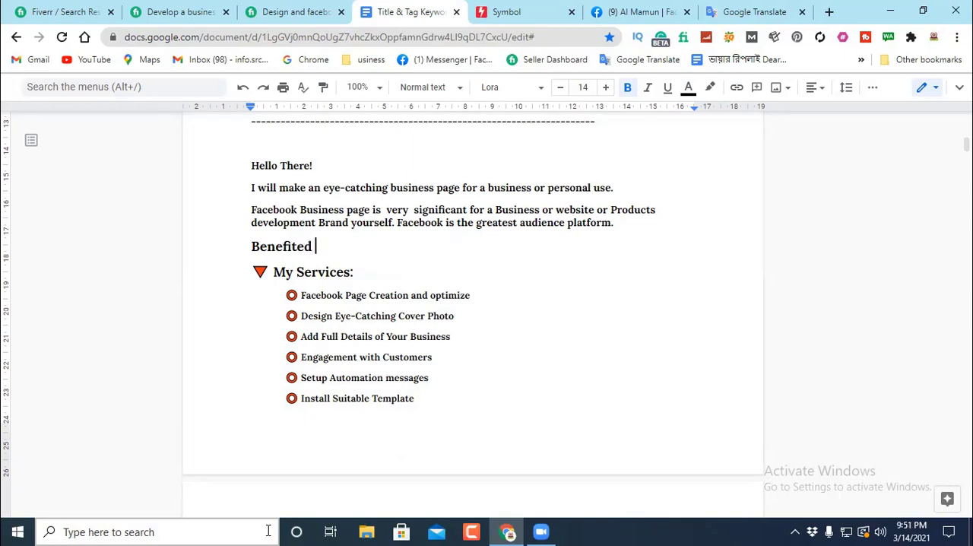
pyautogui.write(' of this ')
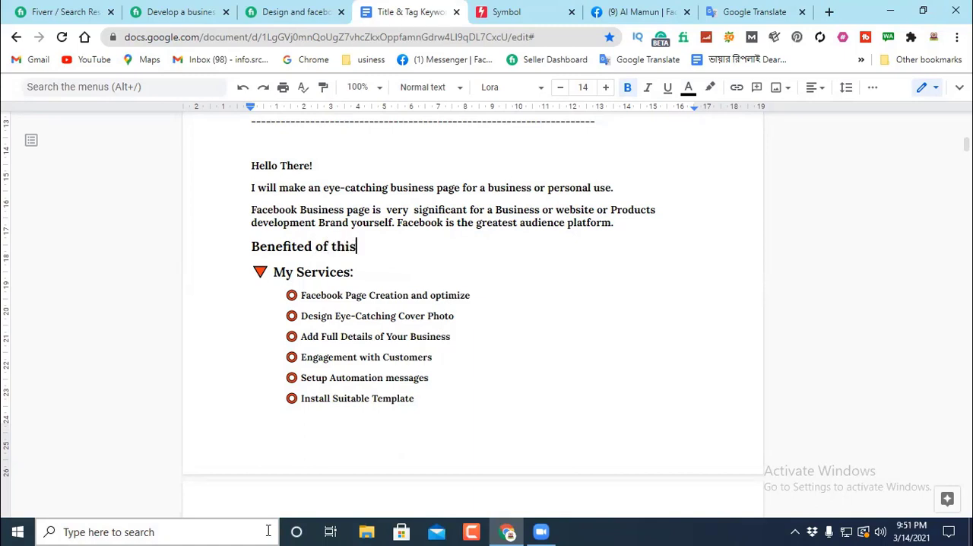
pyautogui.write('Gig')
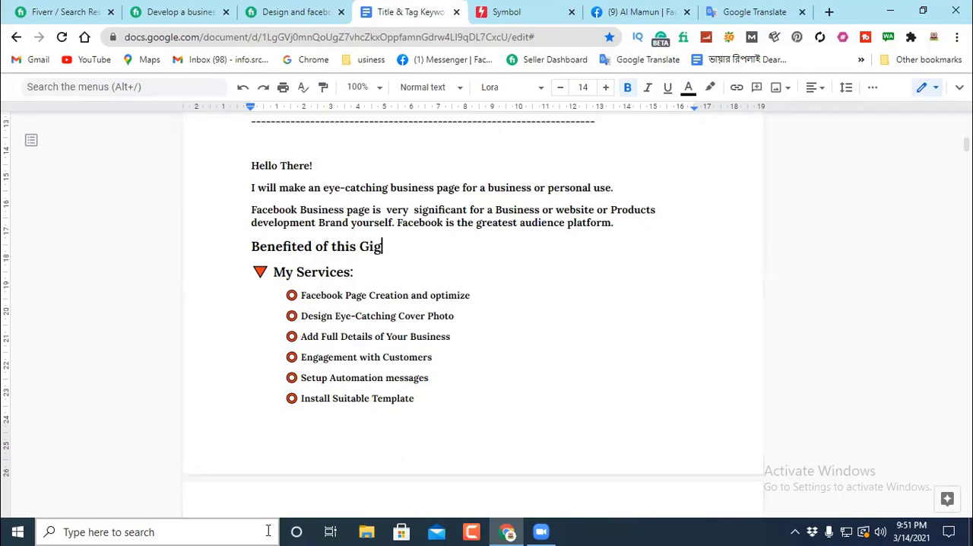
pyautogui.write(':')
pyautogui.press('Return')
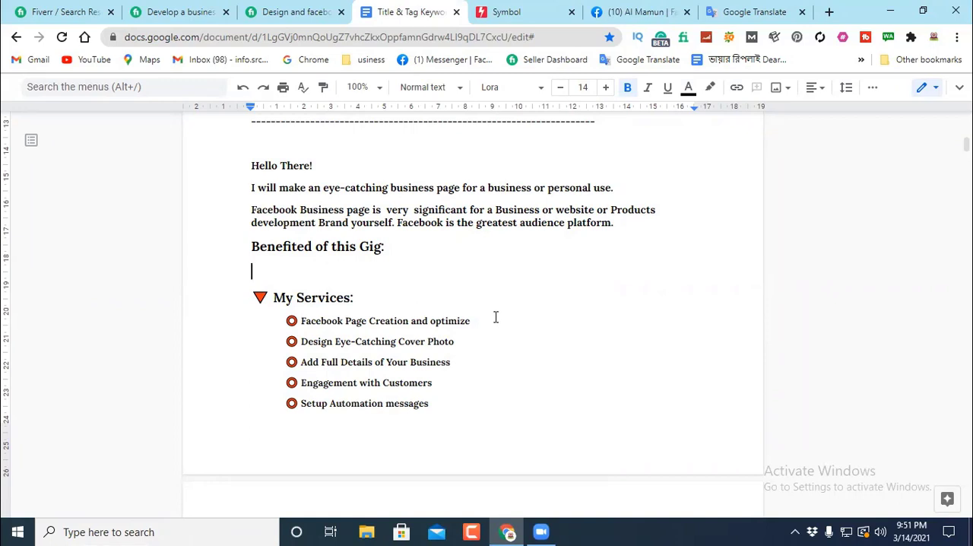
# Step: Add "Quick grow your Business" as the first benefit under the "Benefited of this Gig:" heading
pyautogui.write('Quick g')
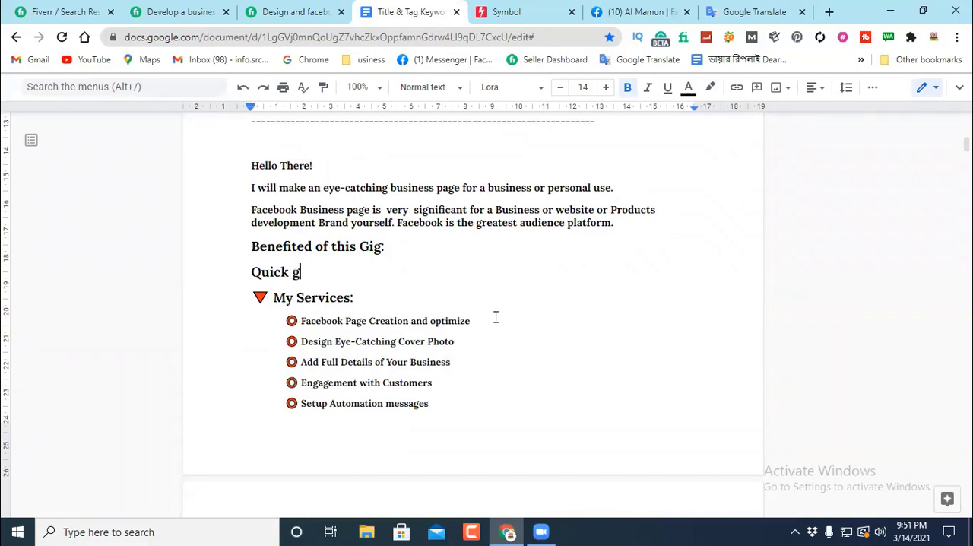
pyautogui.write('row your Bu')
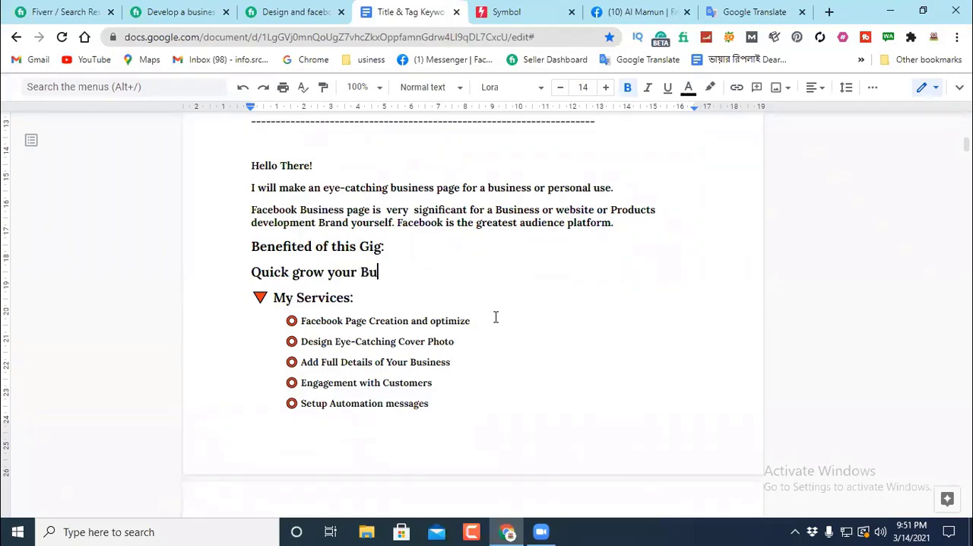
pyautogui.write('siness')
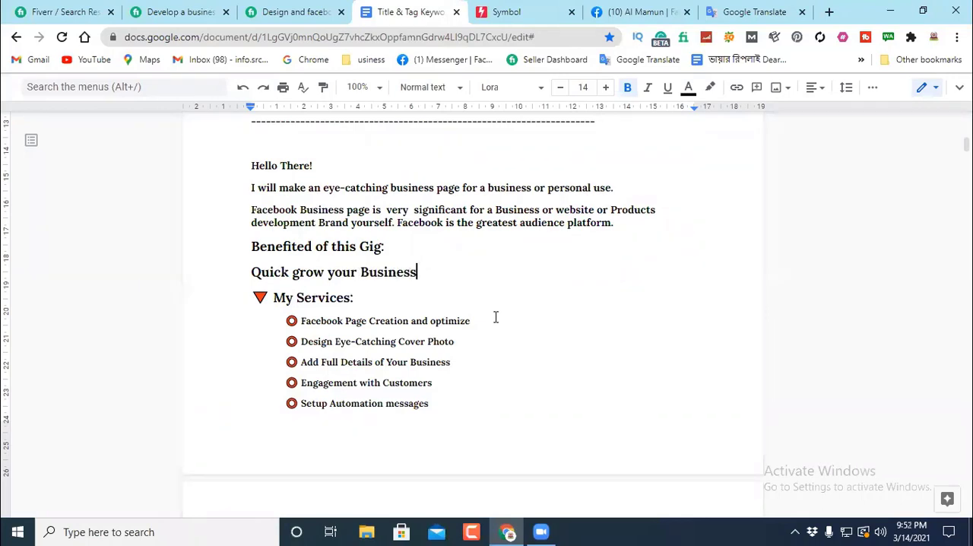
pyautogui.press('Return')
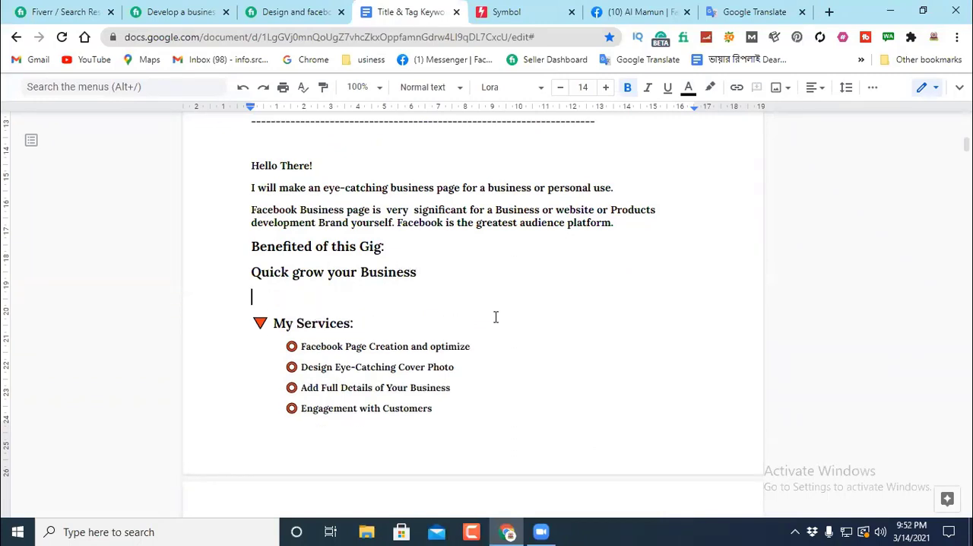
# Step: Add "Get More Seals" as the second benefit line below "Quick grow your Business"
pyautogui.write('Get More ')
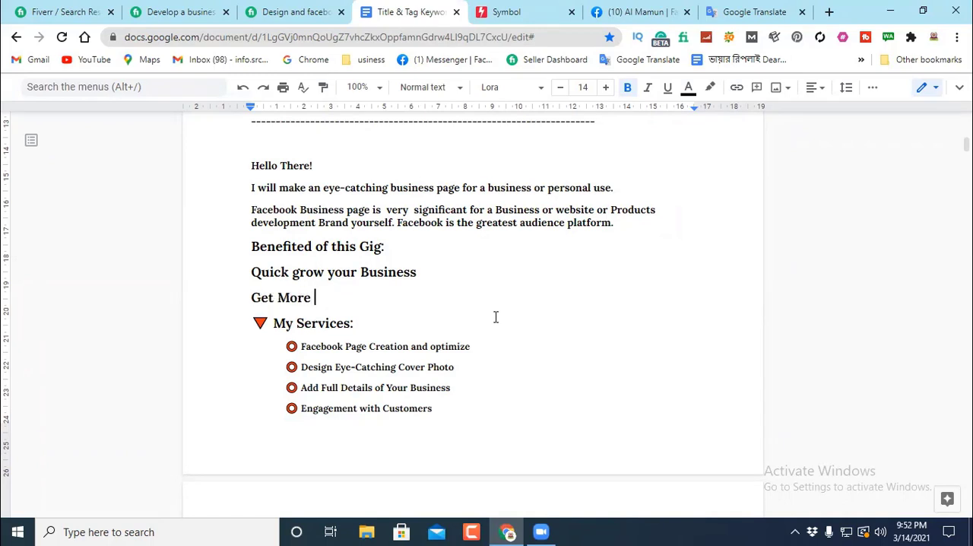
pyautogui.write('Seals')
pyautogui.press('Return')
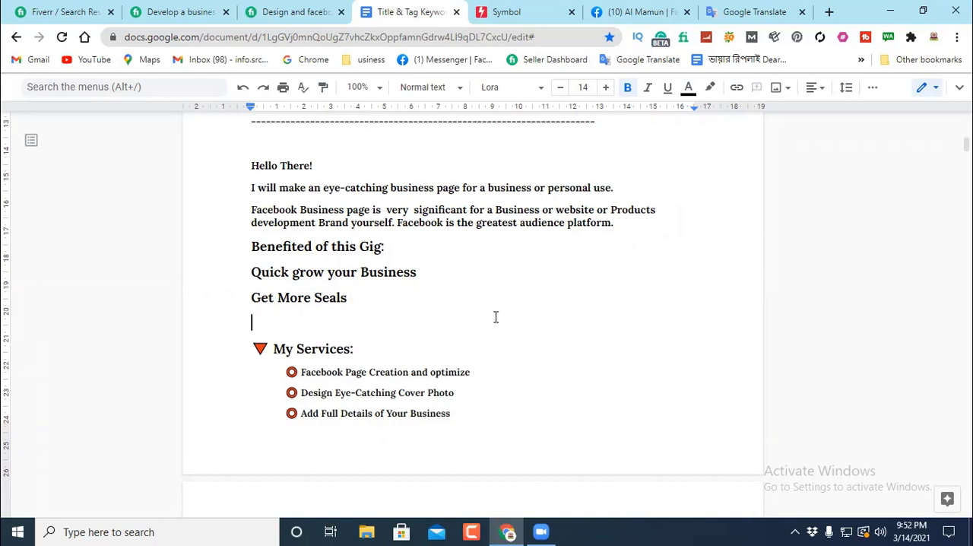
# Step: Add "Get a lot of Audience" as the third benefit line below "Get More Seals"
pyautogui.write('Get M')
pyautogui.press('BackSpace')
pyautogui.write('a lot of')
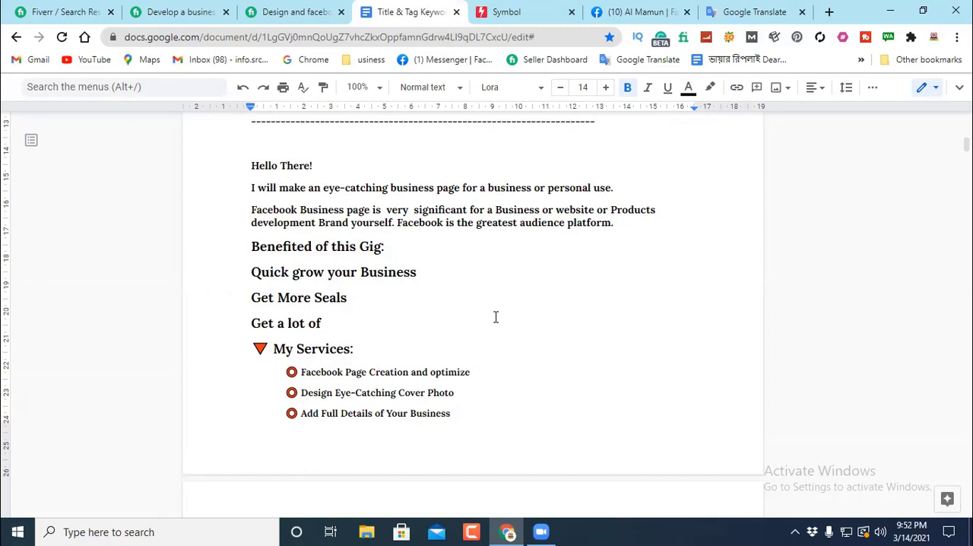
pyautogui.write('Audience')
pyautogui.press('Return')
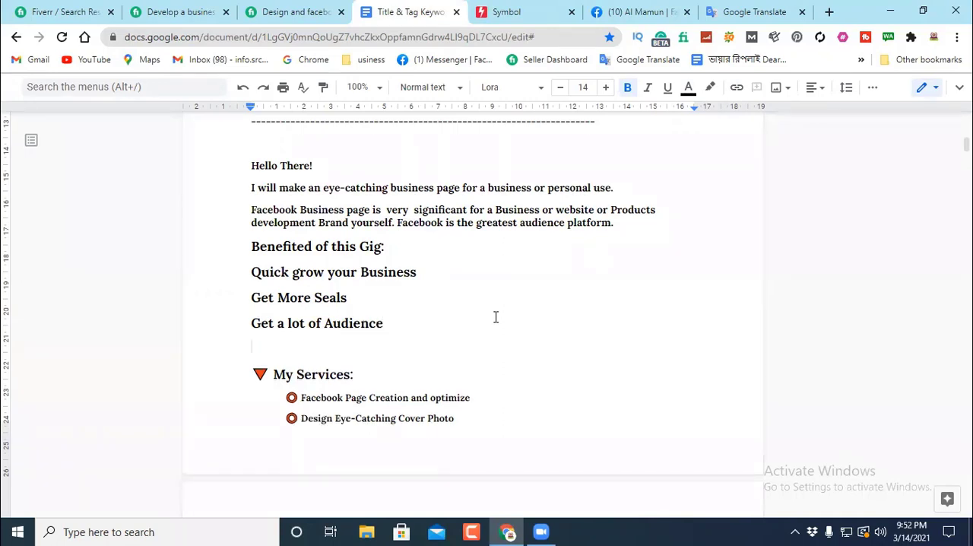
# Step: Add "Get more Brand Value" as the fourth benefit line below "Get a lot of Audience"
pyautogui.write('Get')
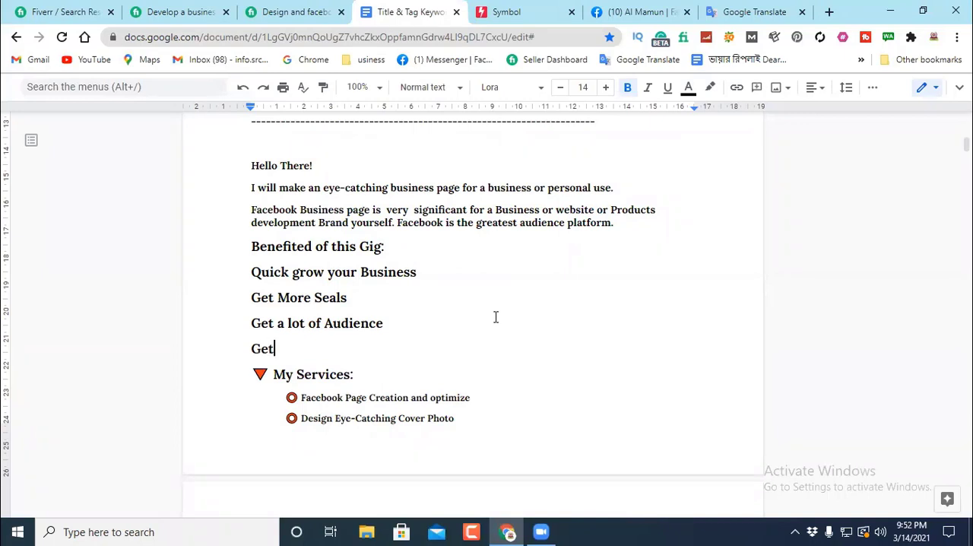
pyautogui.write(' more Bran')
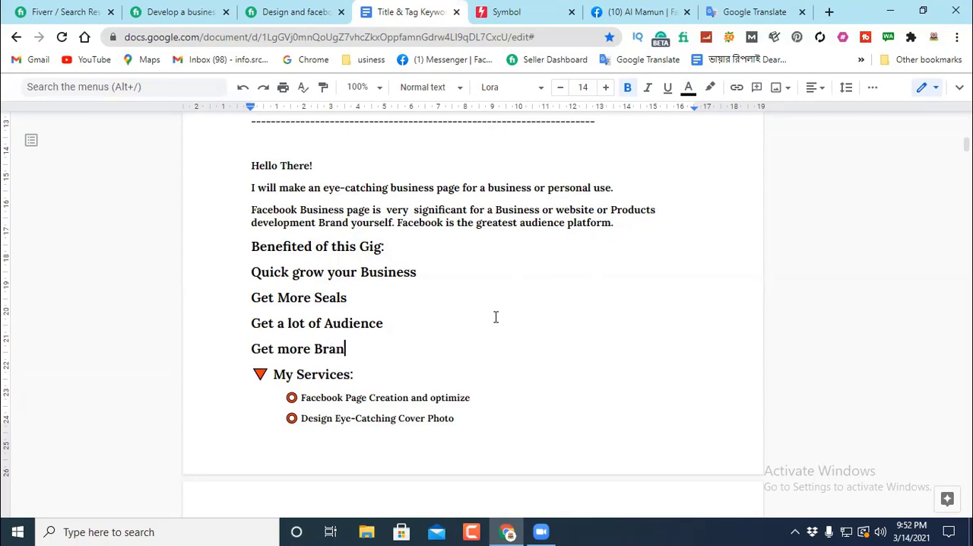
pyautogui.write('d Valu')
pyautogui.write('e')
# Step: Apply the Normal text style to the four benefit lines under "Benefited of this Gig:"
pyautogui.moveTo(252, 272); pyautogui.dragTo(390, 348)
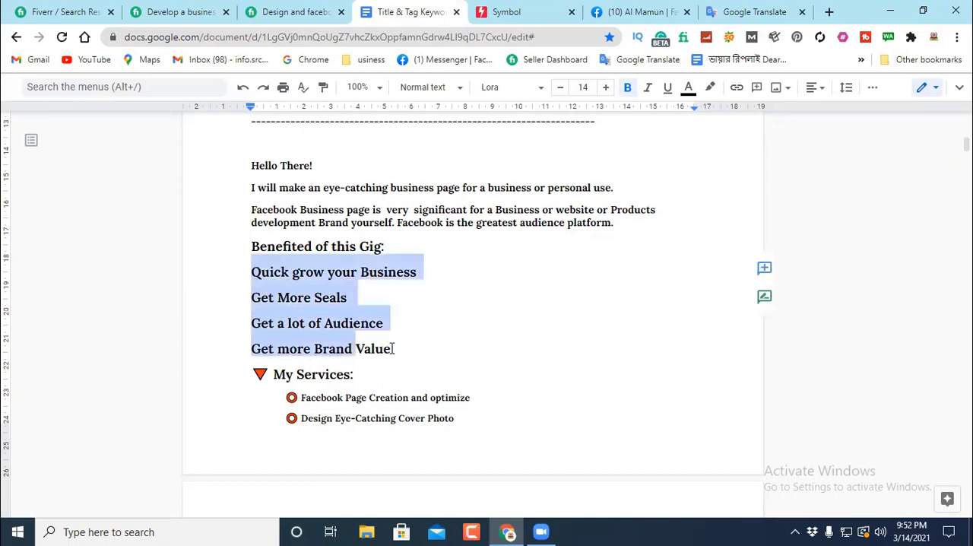
pyautogui.click(452, 90)
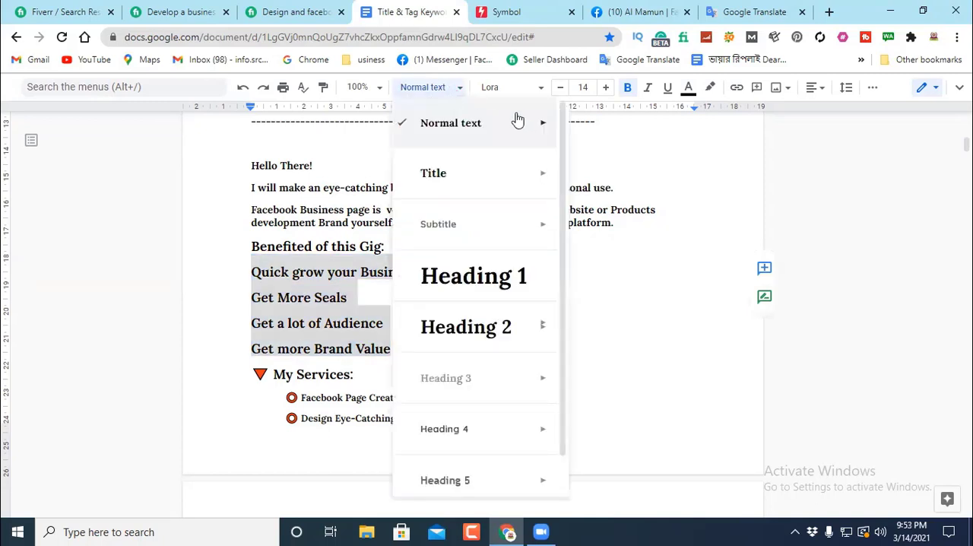
pyautogui.moveTo(517, 119)
pyautogui.click(637, 116)
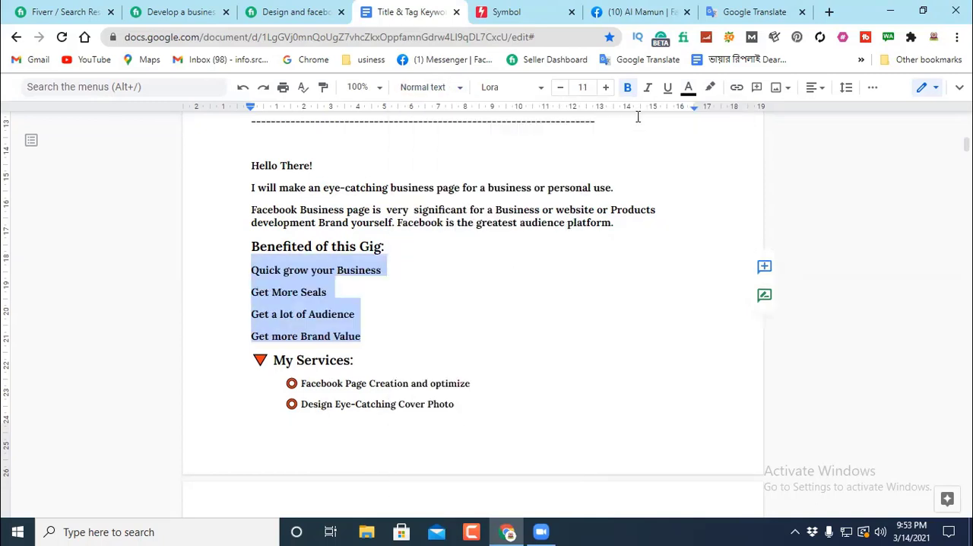
pyautogui.click(429, 296)
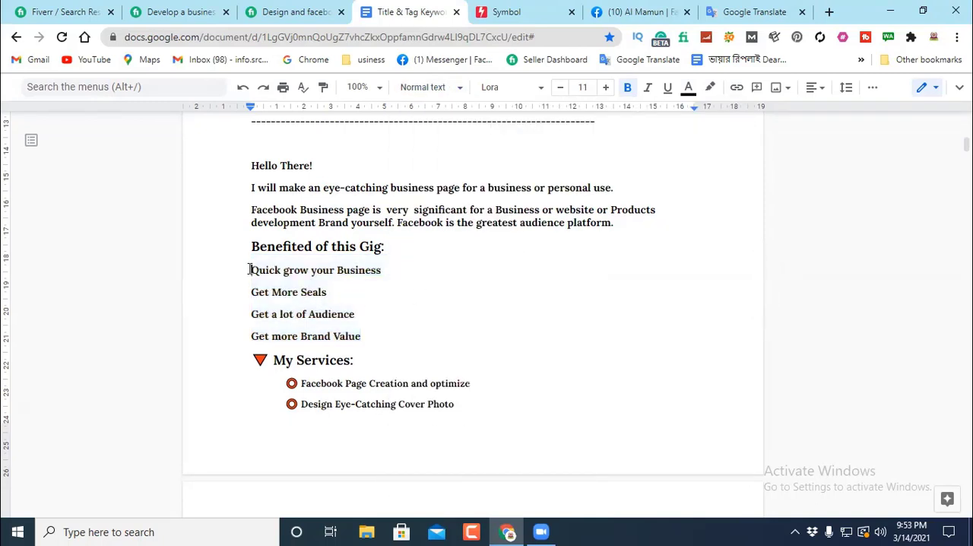
# Step: Copy the ☑ symbol from the "create facebook" tag line and paste it in front of "Quick grow your Business"
pyautogui.scroll(5, 372, 309)
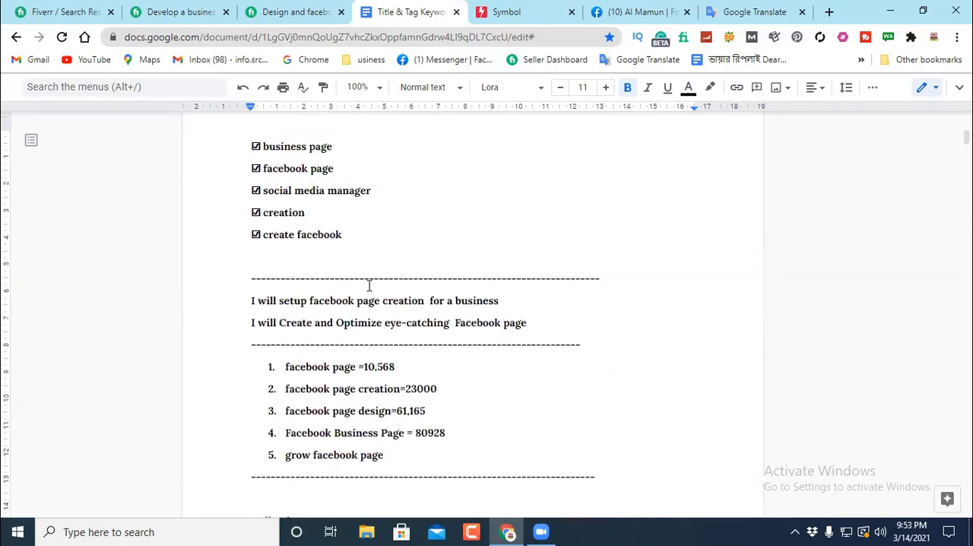
pyautogui.moveTo(264, 236); pyautogui.dragTo(256, 235)
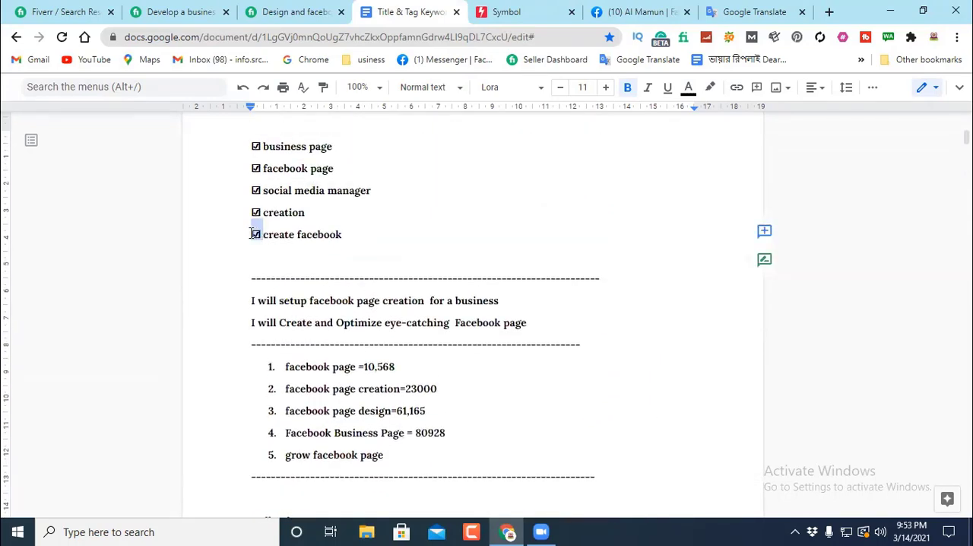
pyautogui.rightClick(257, 235)
pyautogui.click(286, 158)
pyautogui.scroll(-5, 380, 268)
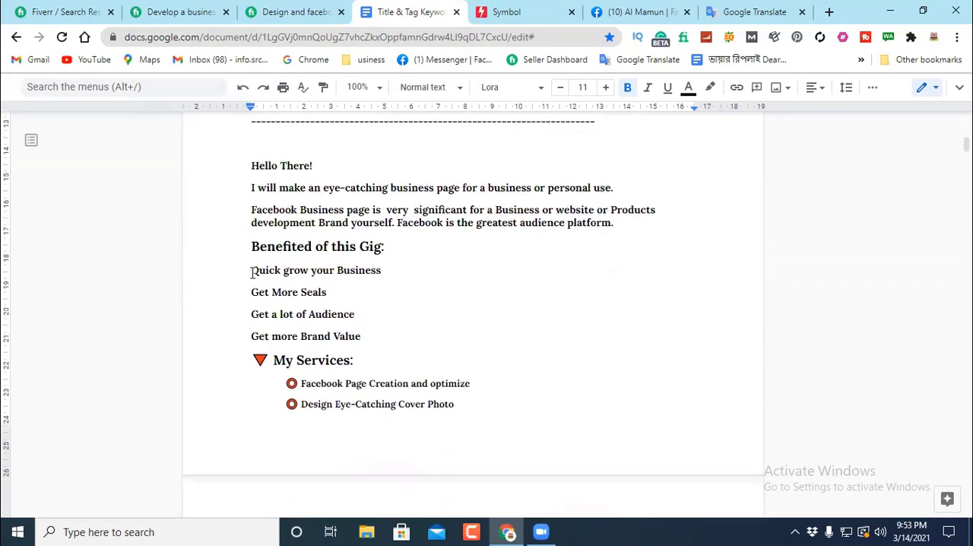
pyautogui.rightClick(251, 270)
pyautogui.click(290, 252)
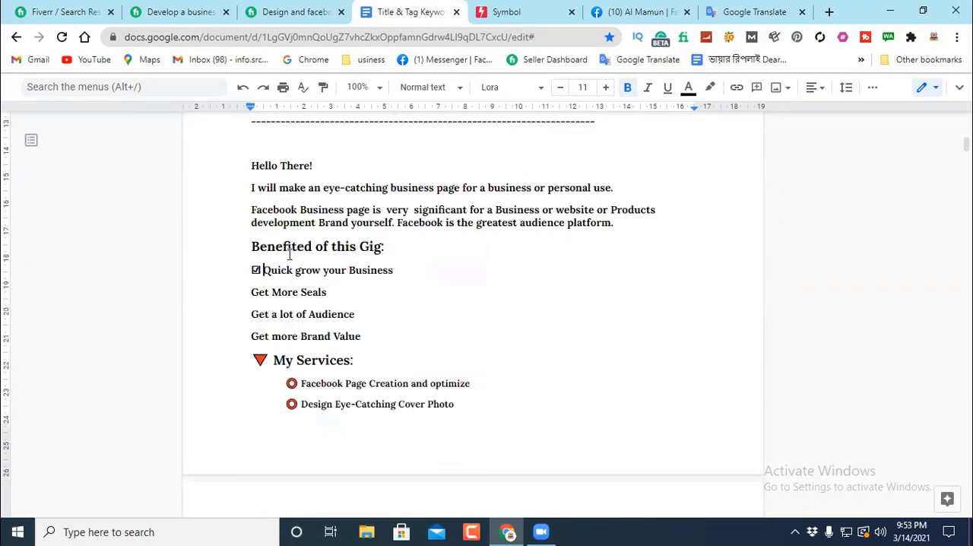
# Step: Paste the ☑ symbol in front of "Get More Seals", "Get a lot of Audience" and "Get more Brand Value"
pyautogui.rightClick(250, 292)
pyautogui.click(289, 246)
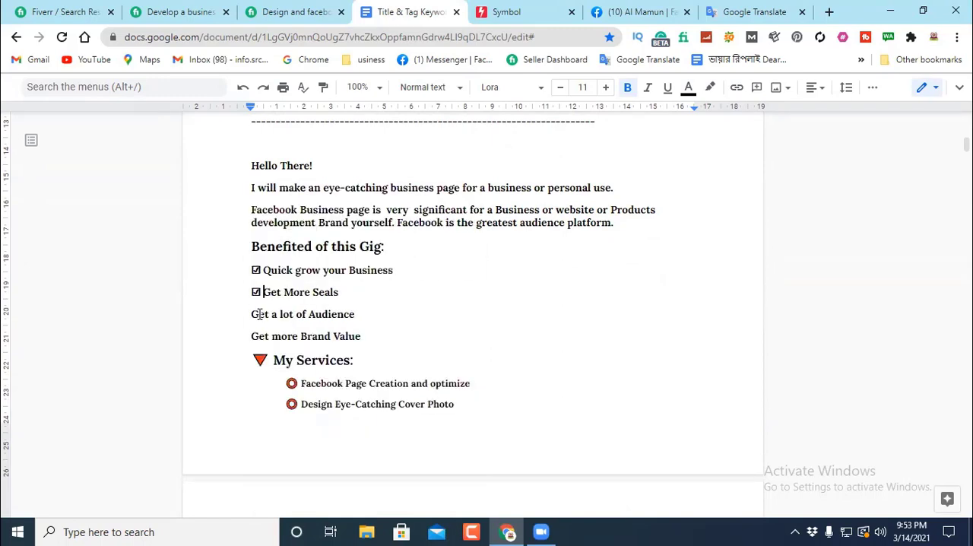
pyautogui.rightClick(251, 315)
pyautogui.click(284, 248)
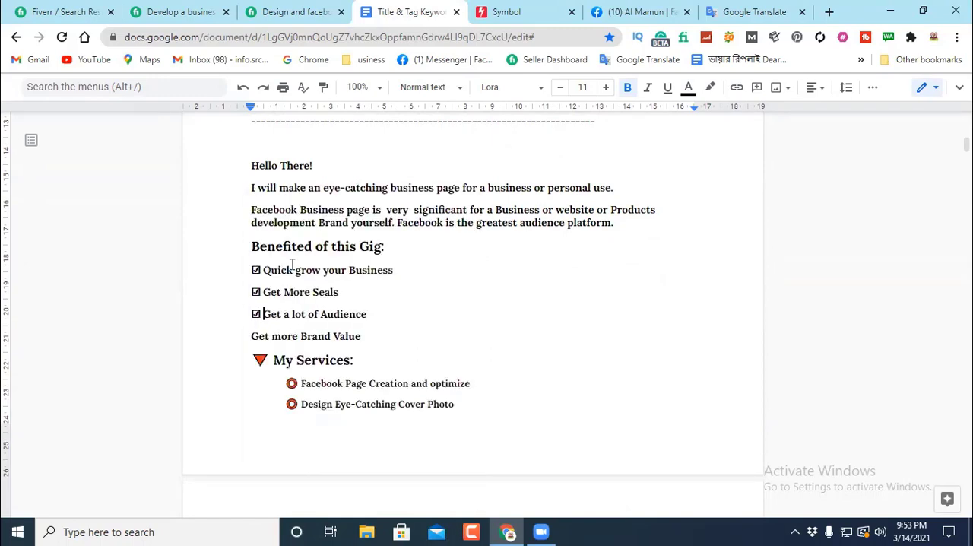
pyautogui.rightClick(249, 336)
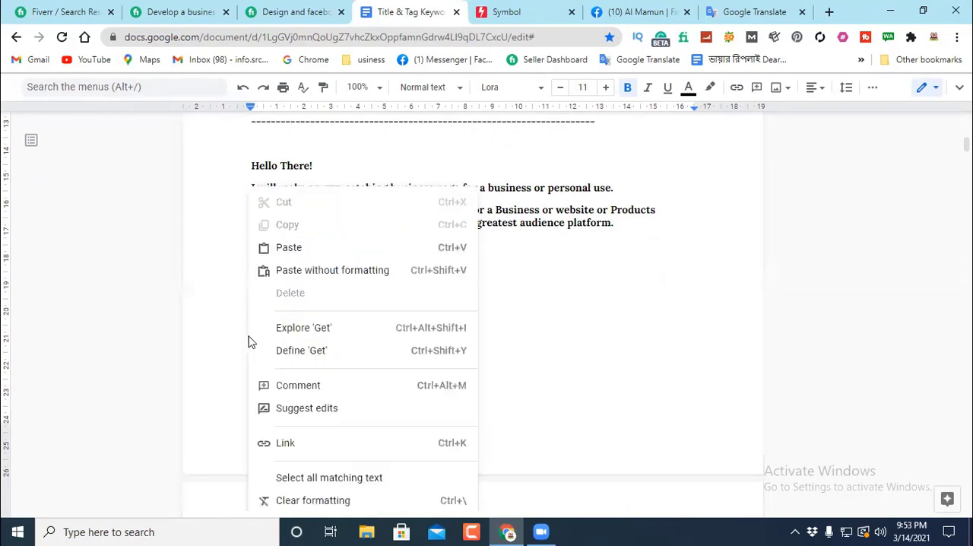
pyautogui.click(289, 248)
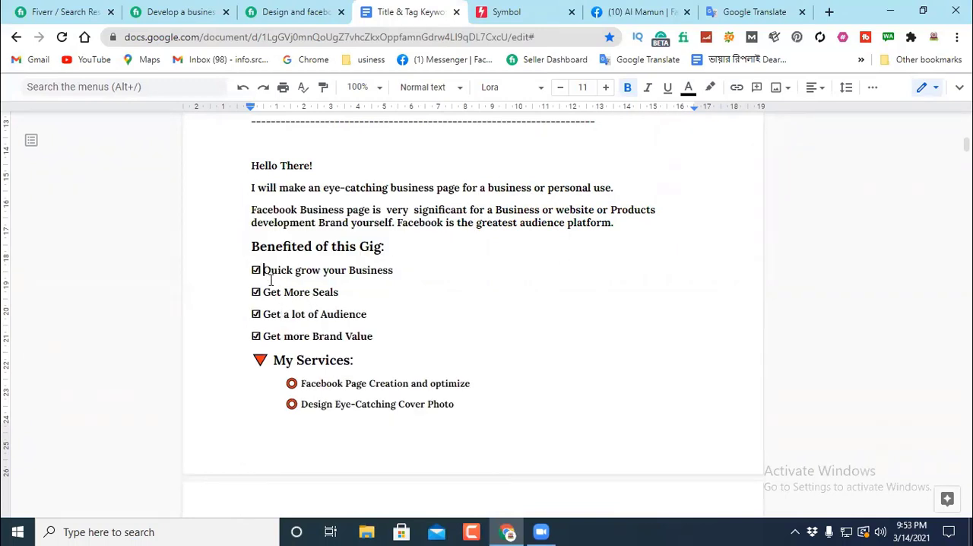
# Step: Add an extra space between the ☑ symbol and the text on each of the four benefit lines
pyautogui.click(264, 292)
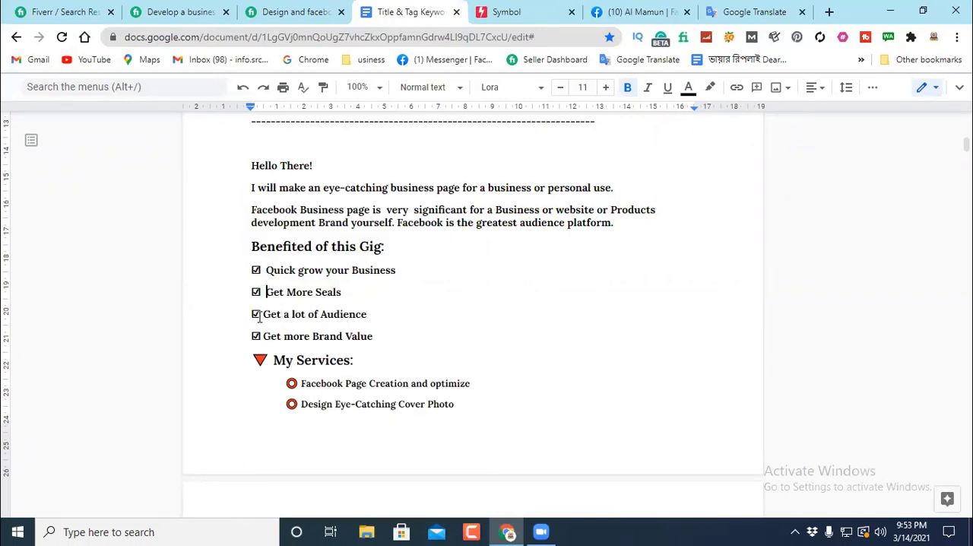
pyautogui.click(261, 315)
pyautogui.click(262, 337)
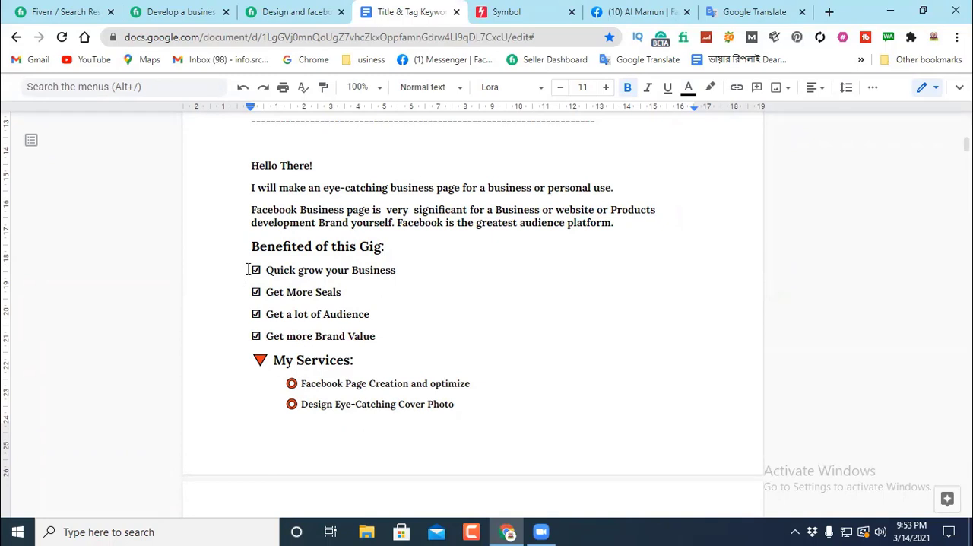
# Step: Indent the four checkmarked benefit lines one level under the "Benefited of this Gig:" heading
pyautogui.moveTo(262, 299); pyautogui.dragTo(404, 342)
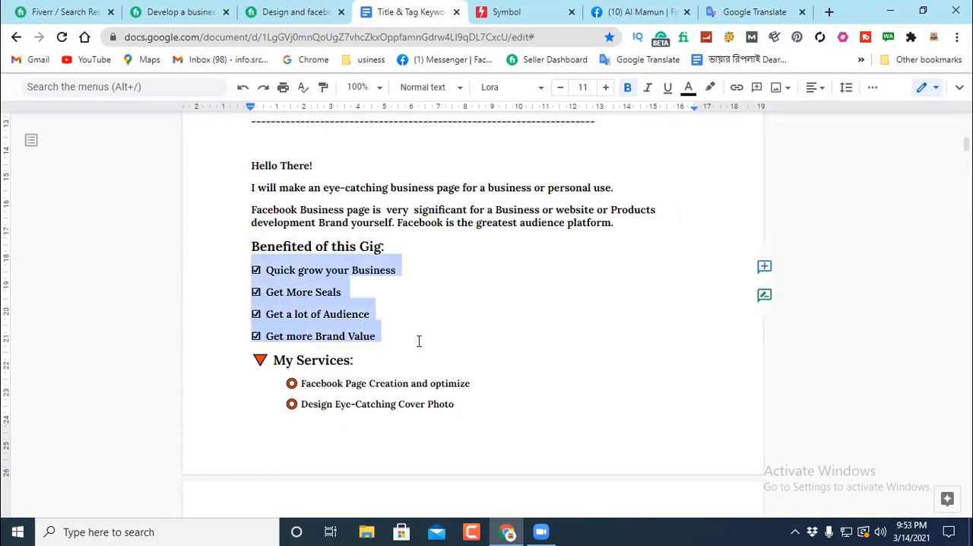
pyautogui.press('Tab')
pyautogui.click(482, 330)
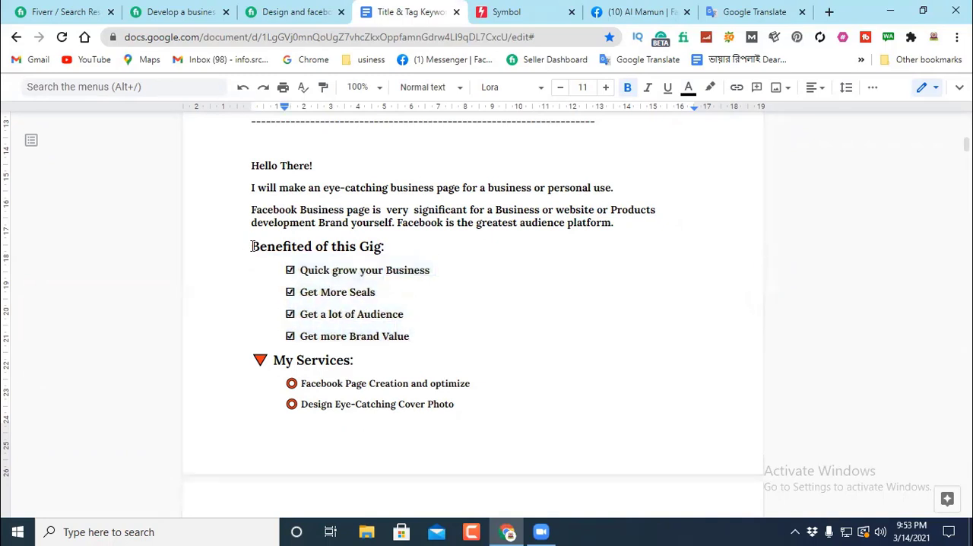
# Step: Copy the red triangle symbol from "My Services:" and paste it before the "Benefited of this Gig:" heading, followed by a space
pyautogui.moveTo(267, 357); pyautogui.dragTo(255, 355)
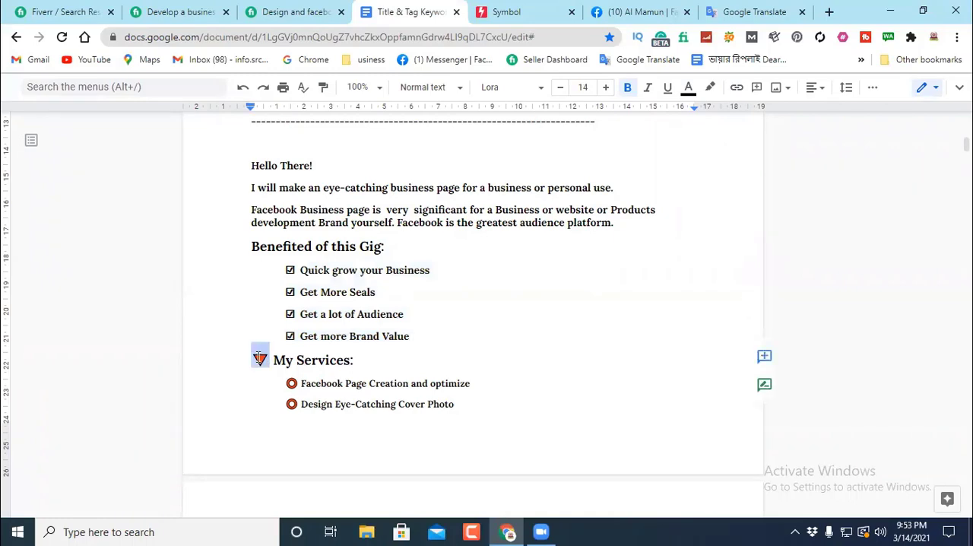
pyautogui.rightClick(257, 356)
pyautogui.click(297, 153)
pyautogui.click(246, 246)
pyautogui.rightClick(249, 247)
pyautogui.click(320, 224)
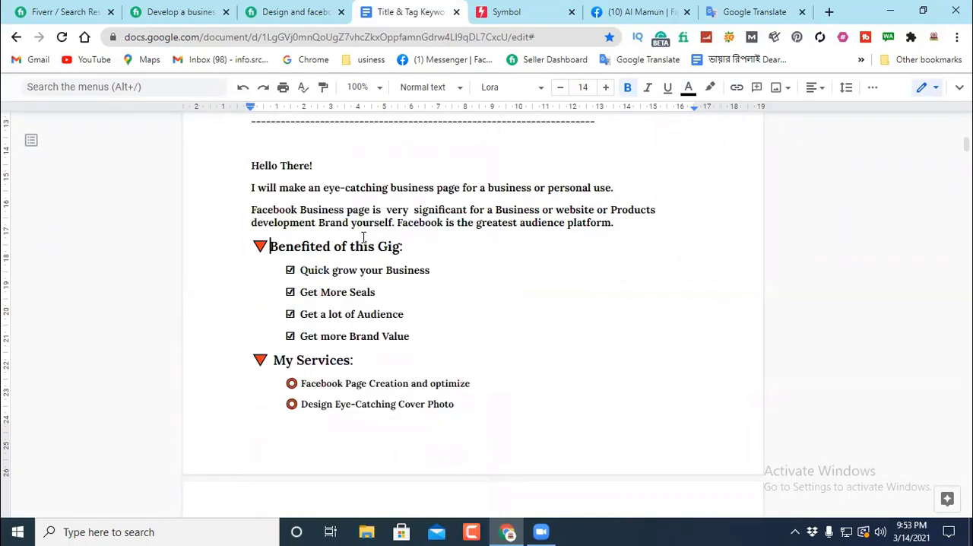
pyautogui.scroll(-1, 476, 304)
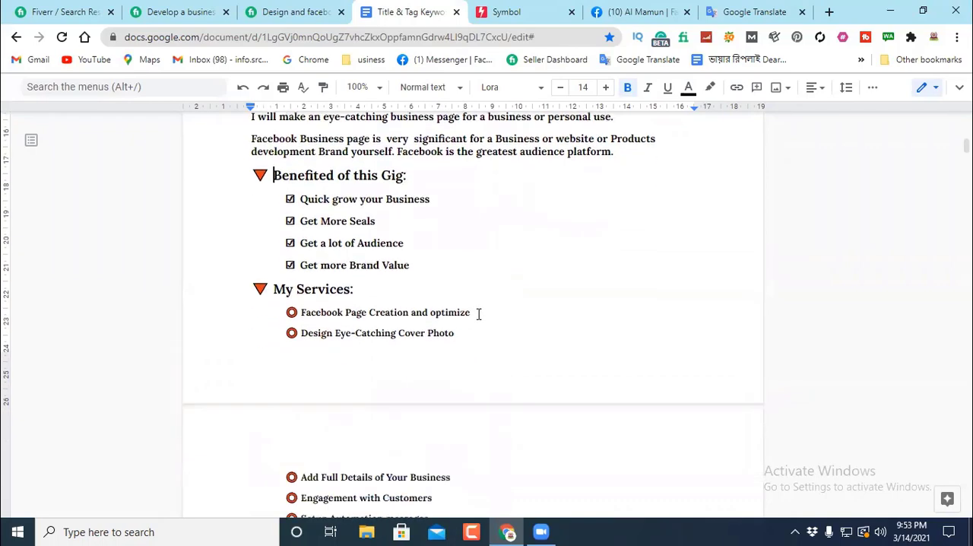
pyautogui.scroll(2, 478, 313)
pyautogui.scroll(-1, 413, 312)
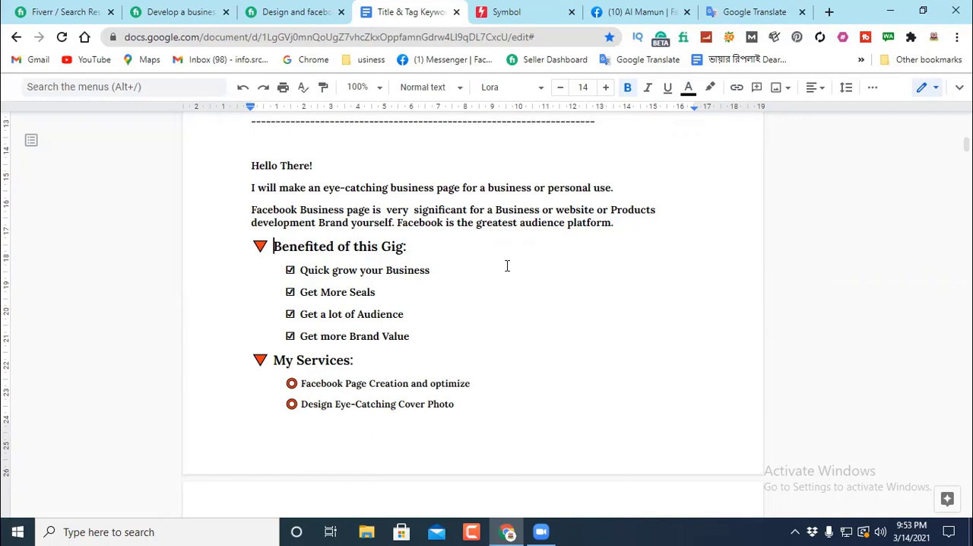
# Step: Switch to Google Translate and clear the word "sketch" from the source text
pyautogui.click(754, 13)
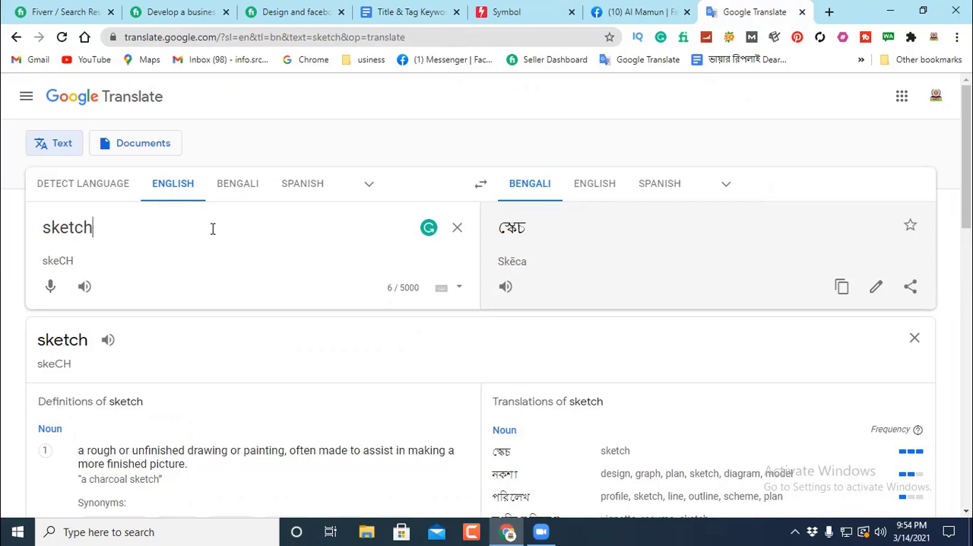
pyautogui.doubleClick(106, 228)
pyautogui.press('BackSpace')
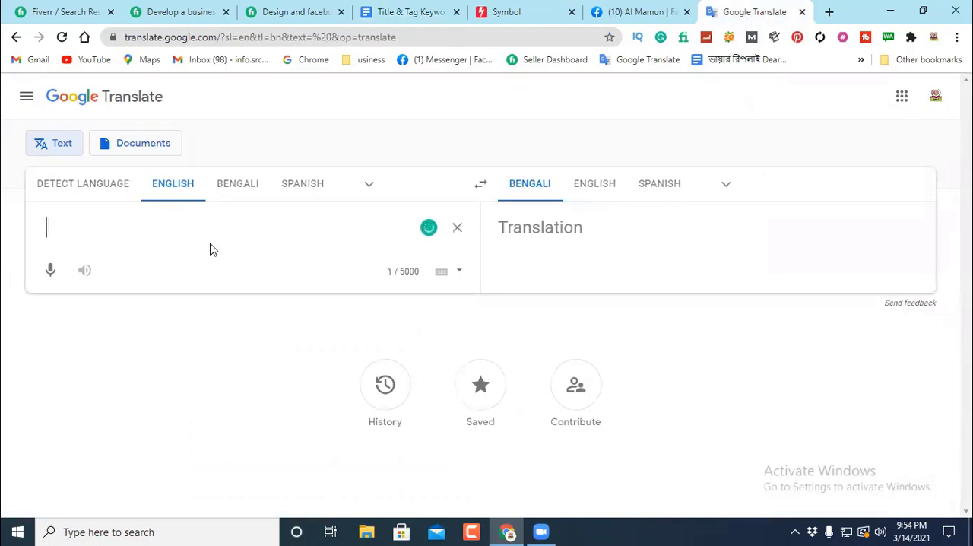
pyautogui.write('পেইজবু')
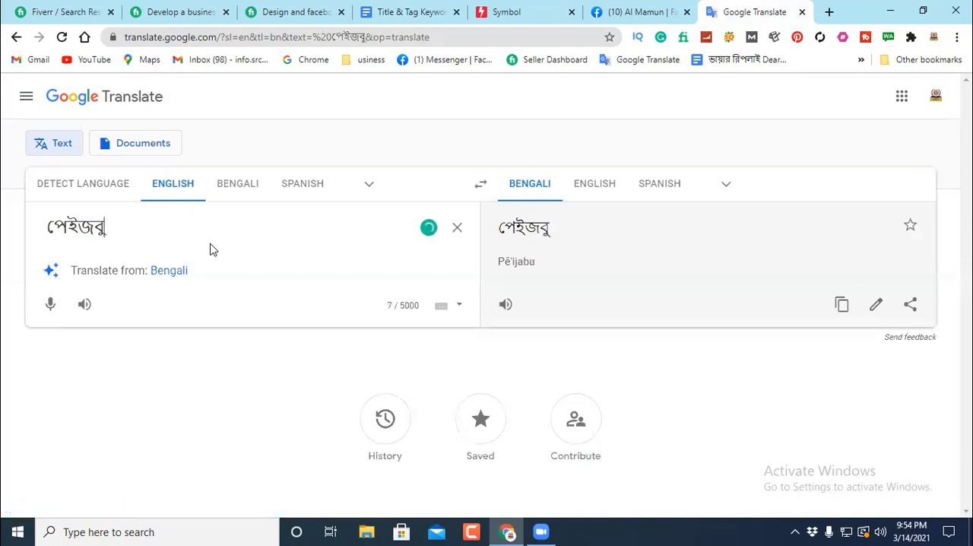
pyautogui.press('BackSpace')
pyautogui.press('BackSpace')
pyautogui.press('BackSpace')
pyautogui.press('BackSpace')
pyautogui.press('BackSpace')
pyautogui.press('BackSpace')
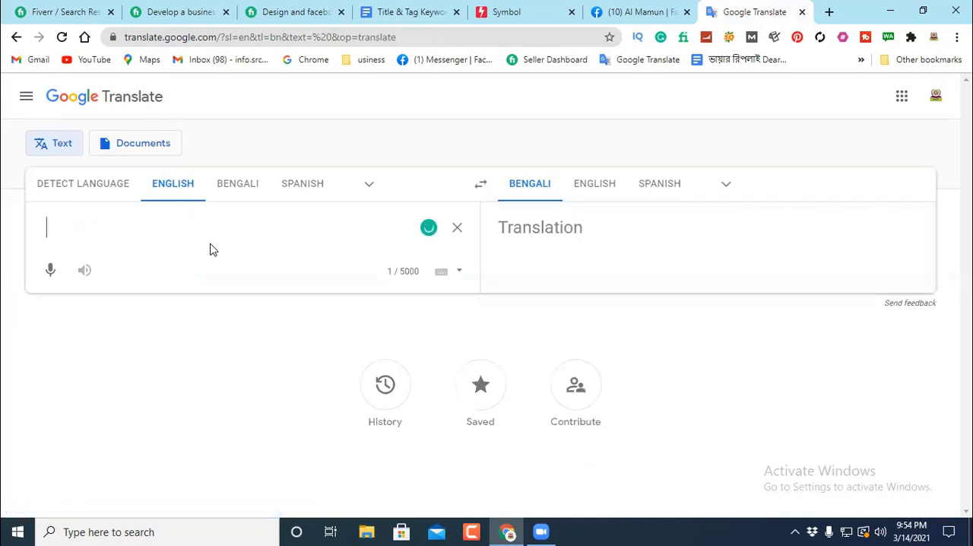
# Step: Enter the Bengali sentence "ফেইসবুক বিজনেজ পেইজ আপসার ব্যাবসাকে দ্রুত বৃদ্ধি করে।" as the source text
pyautogui.write('ফেইস')
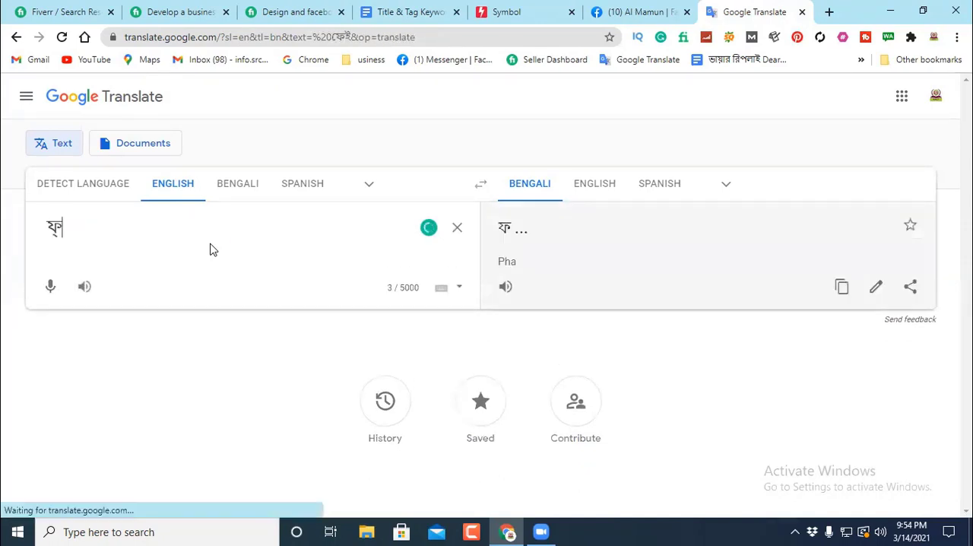
pyautogui.write('বু')
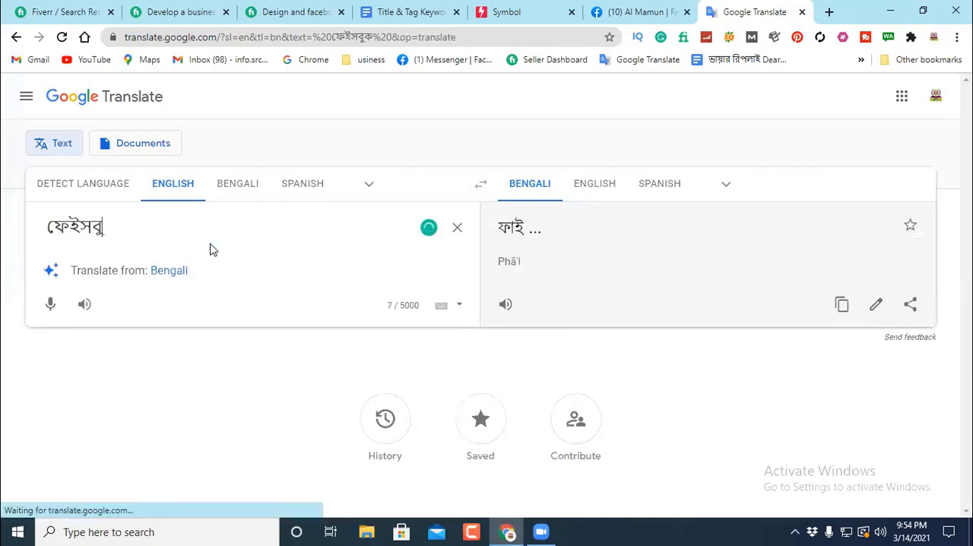
pyautogui.write('ক বিজনে')
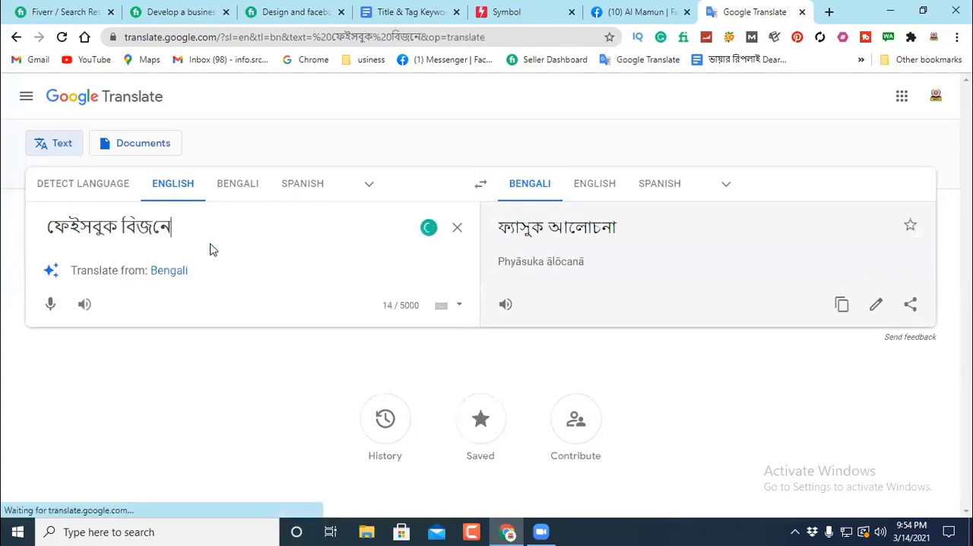
pyautogui.write('জ পে')
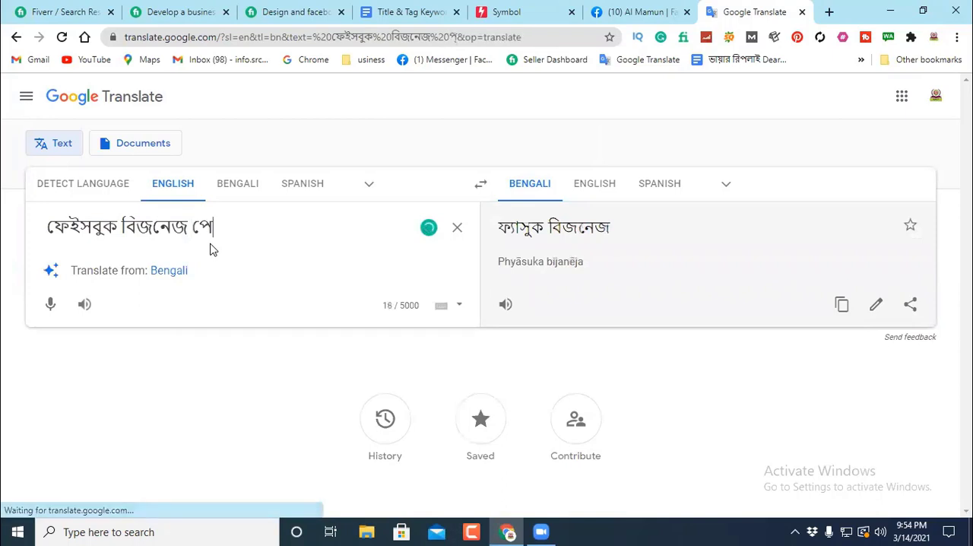
pyautogui.write('ইজ ')
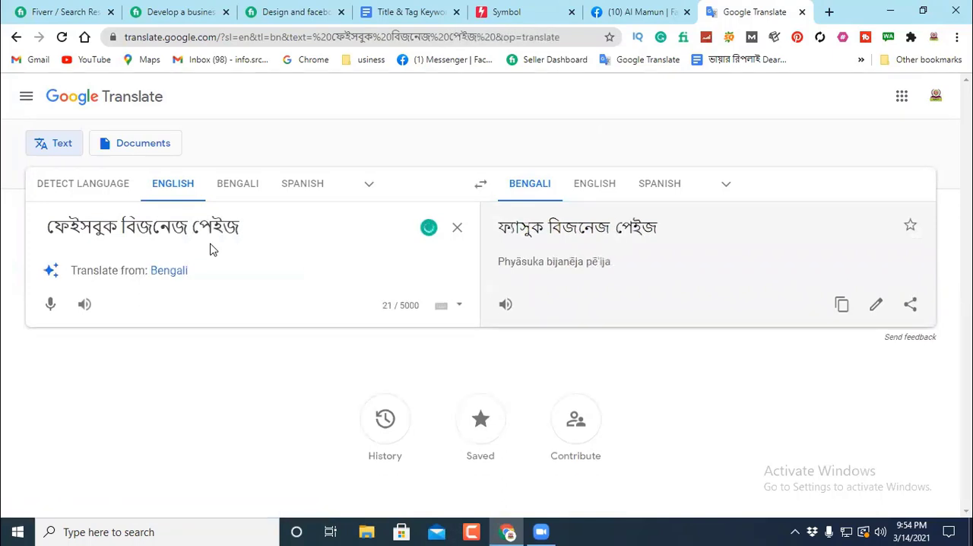
pyautogui.write('আপসা')
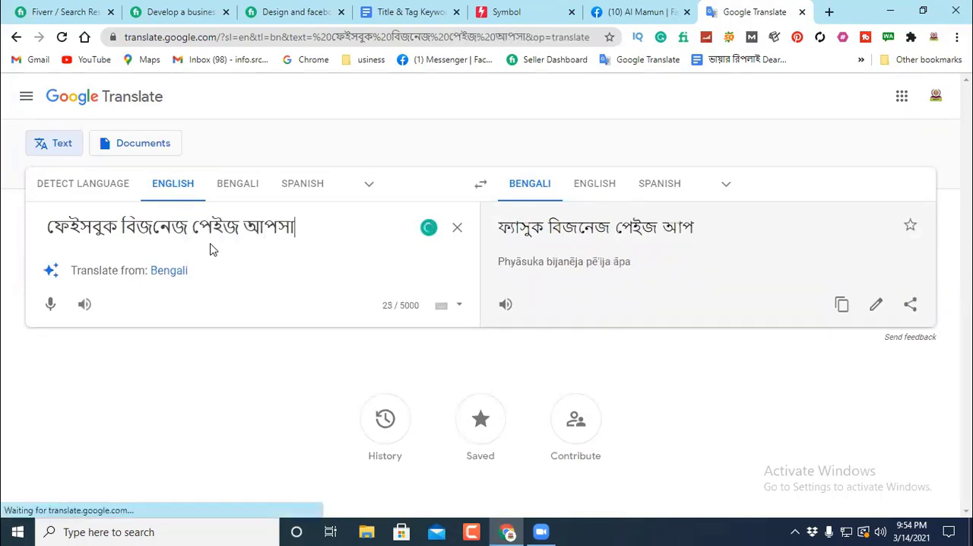
pyautogui.write('র ব্যাবম')
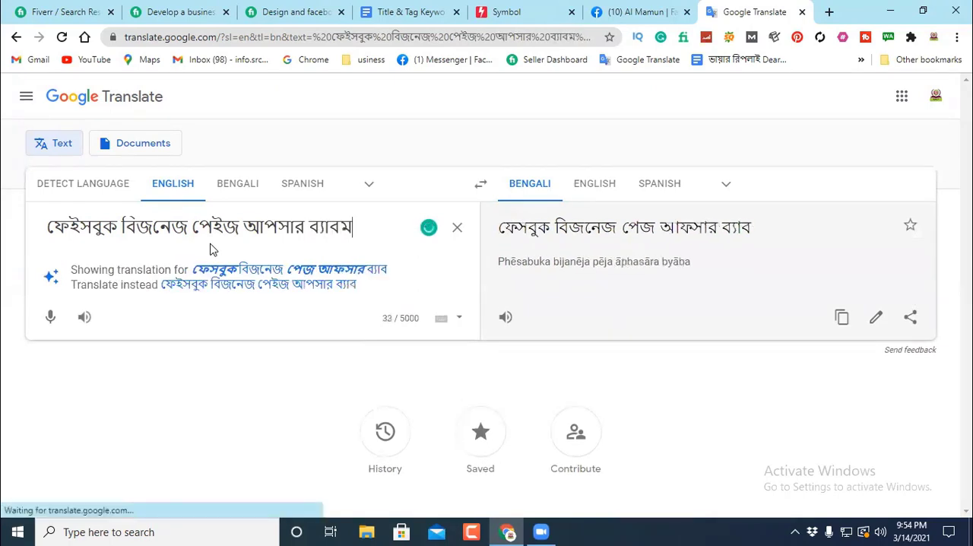
pyautogui.press('BackSpace')
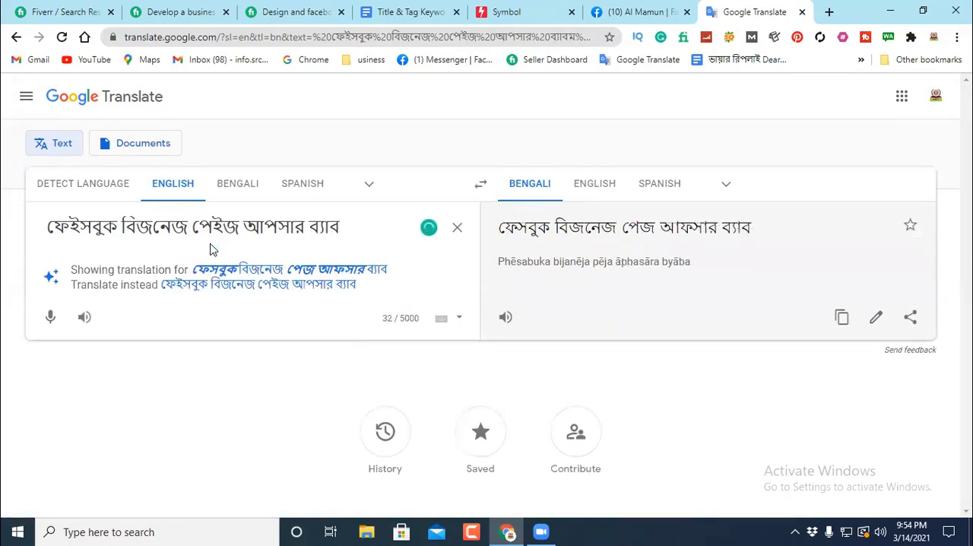
pyautogui.write('সাকে ')
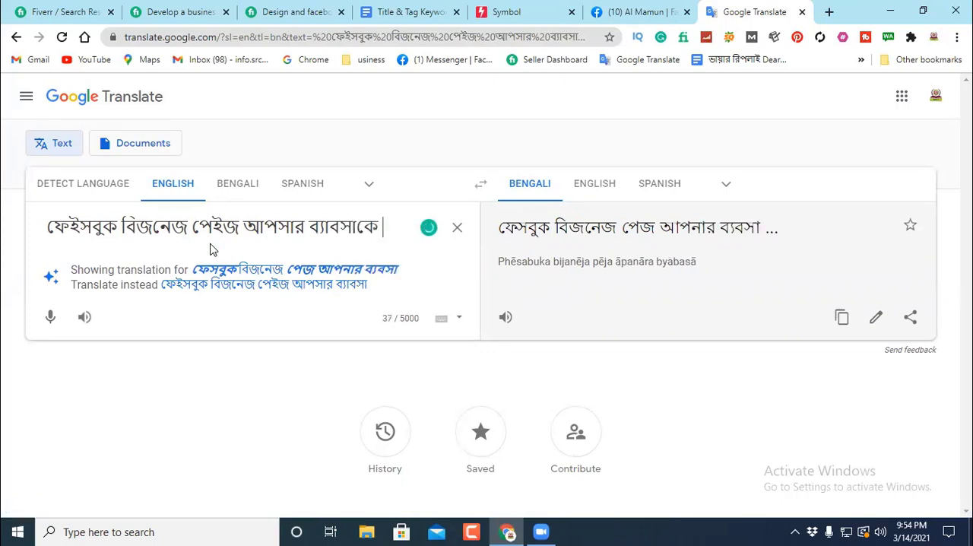
pyautogui.write('দ্রু')
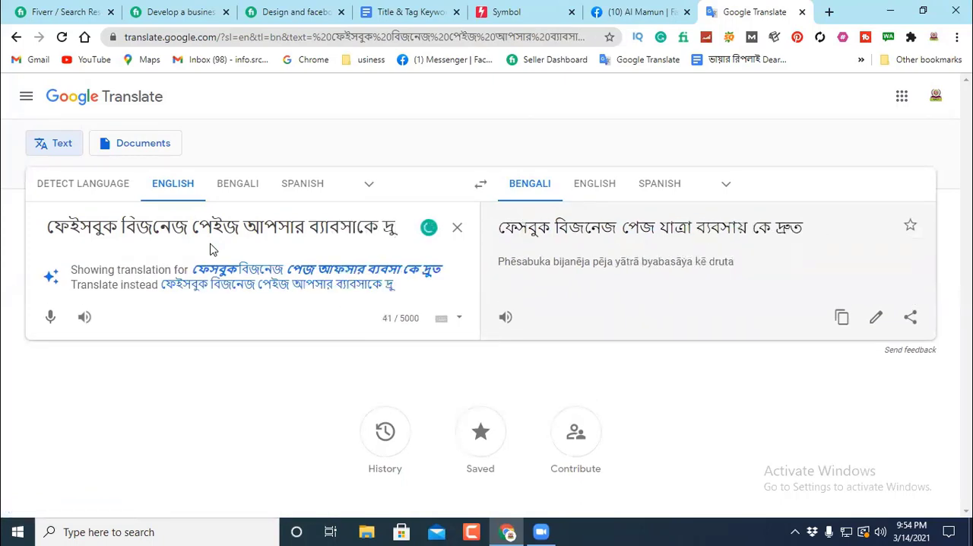
pyautogui.write('ত ব্')
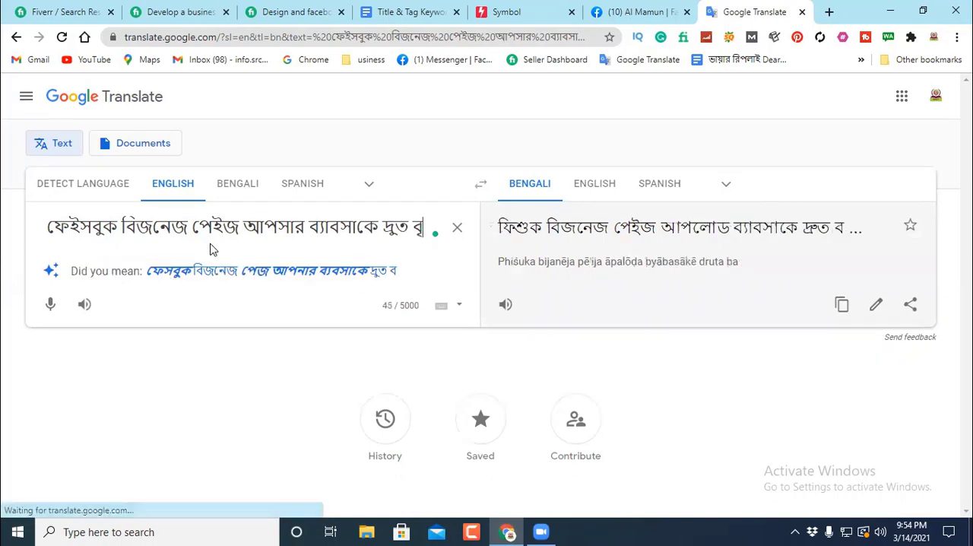
pyautogui.write('দ্ধি ক')
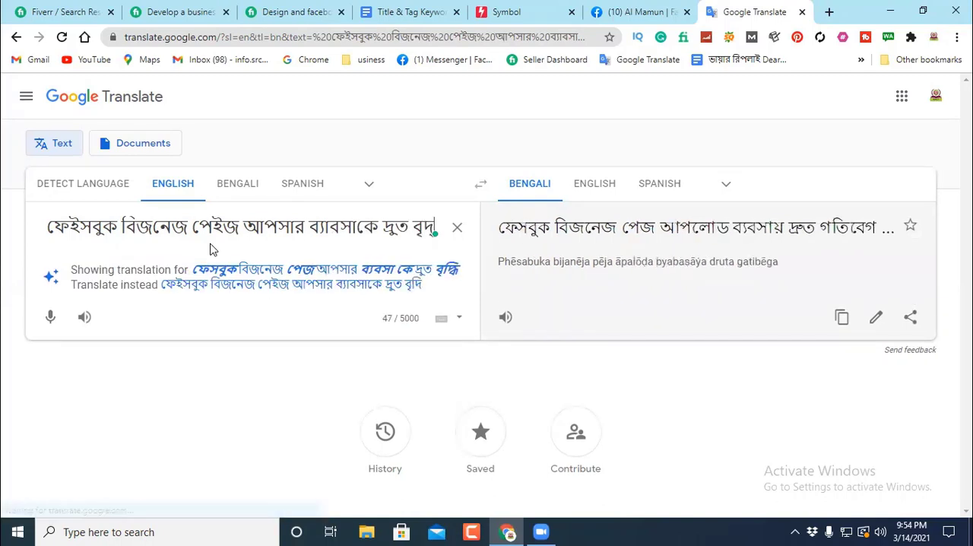
pyautogui.write('ত')
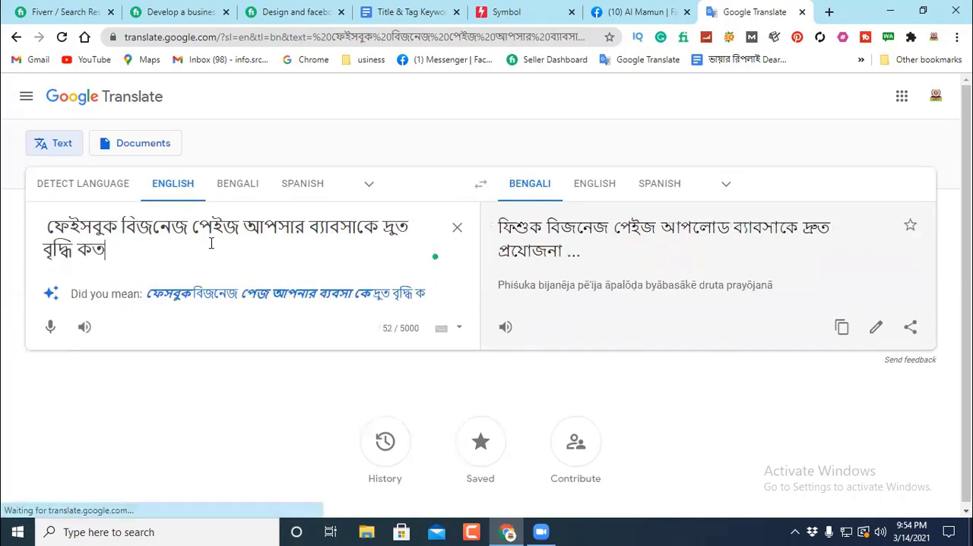
pyautogui.press('BackSpace')
pyautogui.press('BackSpace')
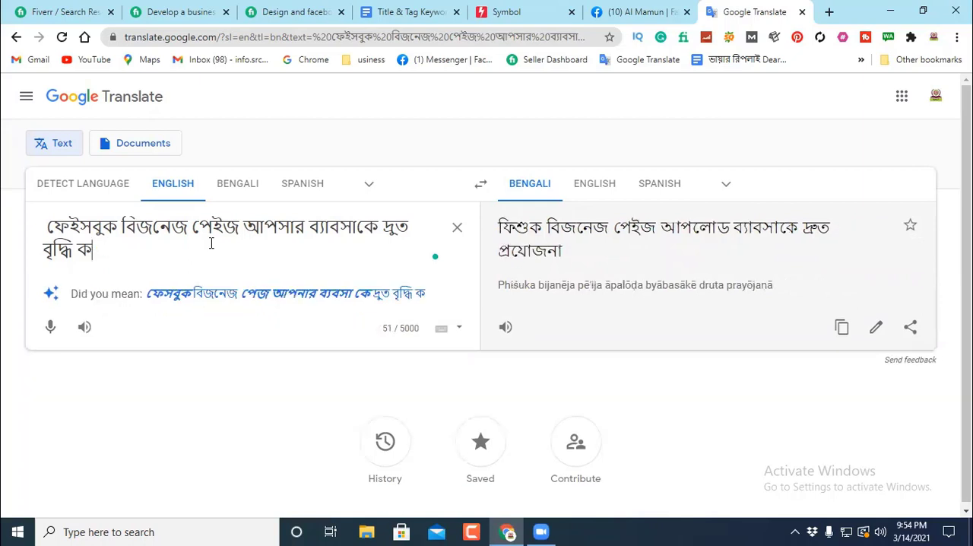
pyautogui.write('ক')
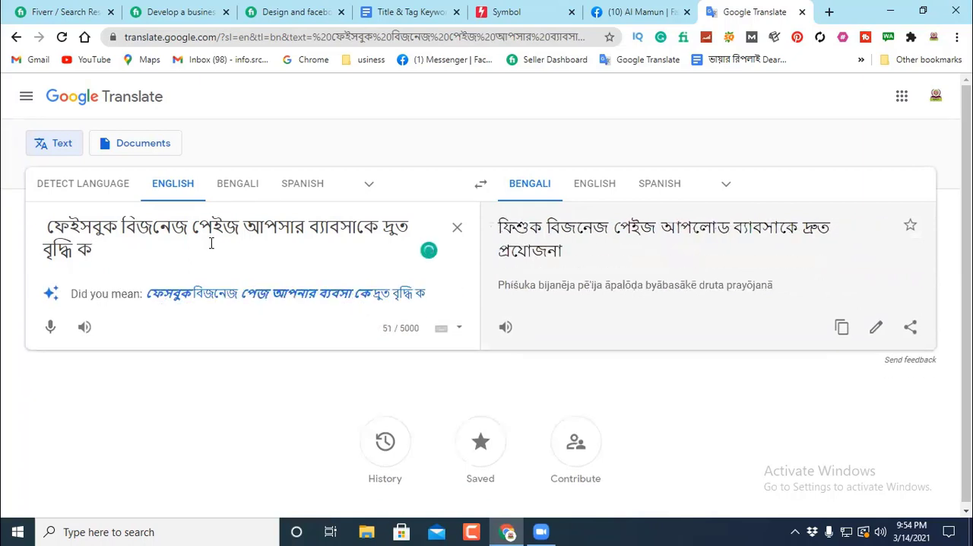
pyautogui.write('রে।')
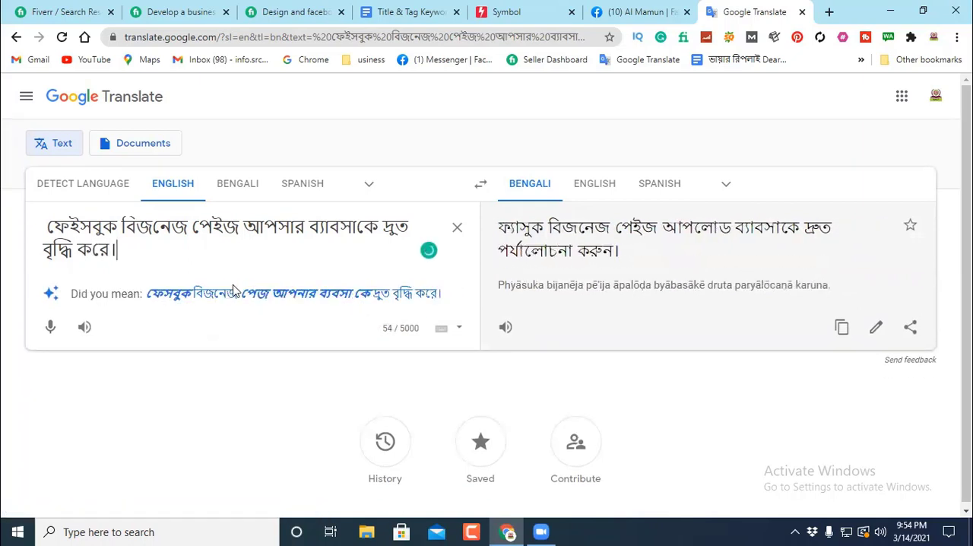
# Step: Set the target language to English and copy the resulting translation
pyautogui.click(596, 184)
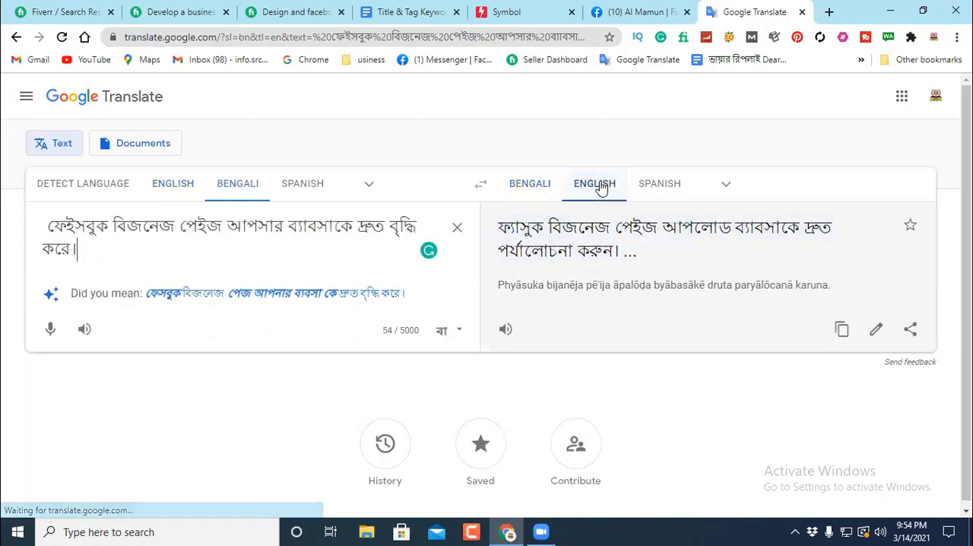
pyautogui.click(597, 185)
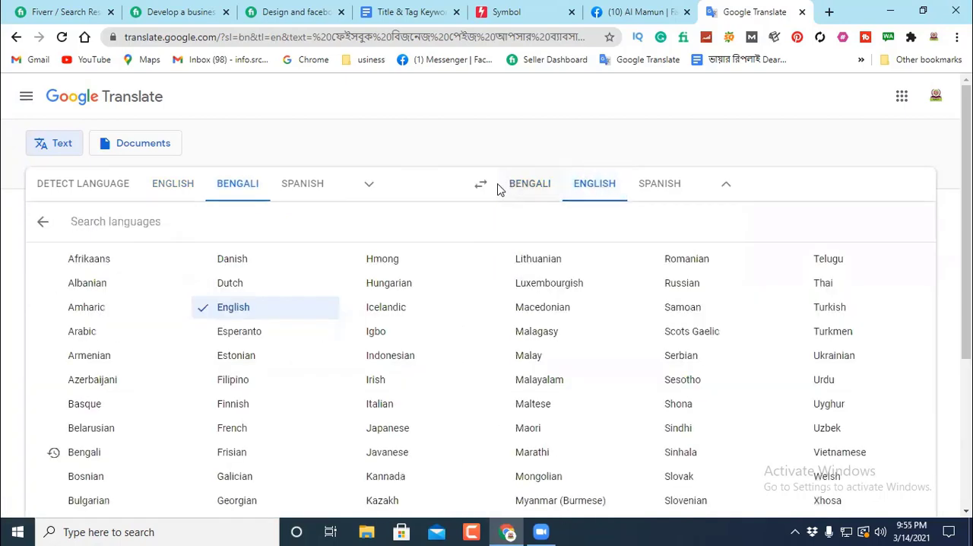
pyautogui.click(597, 185)
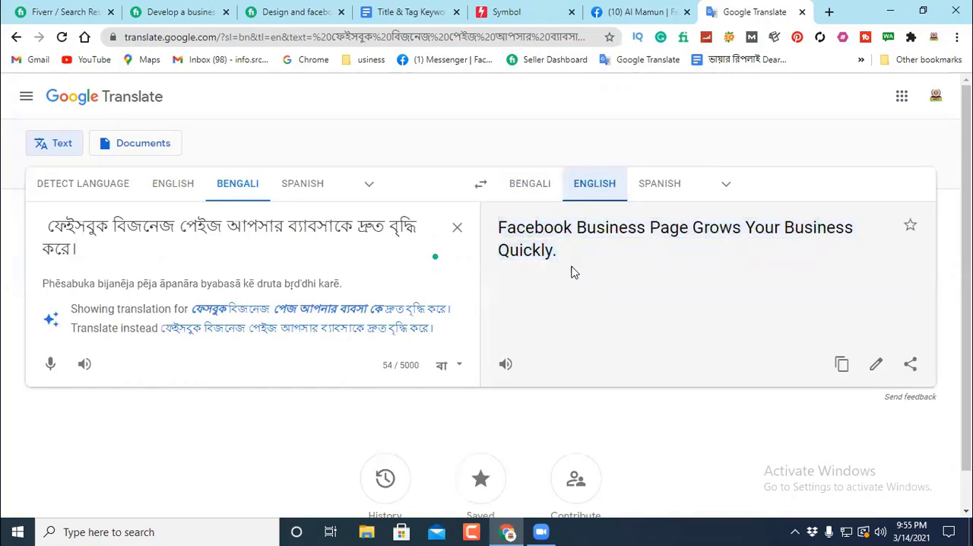
pyautogui.click(841, 366)
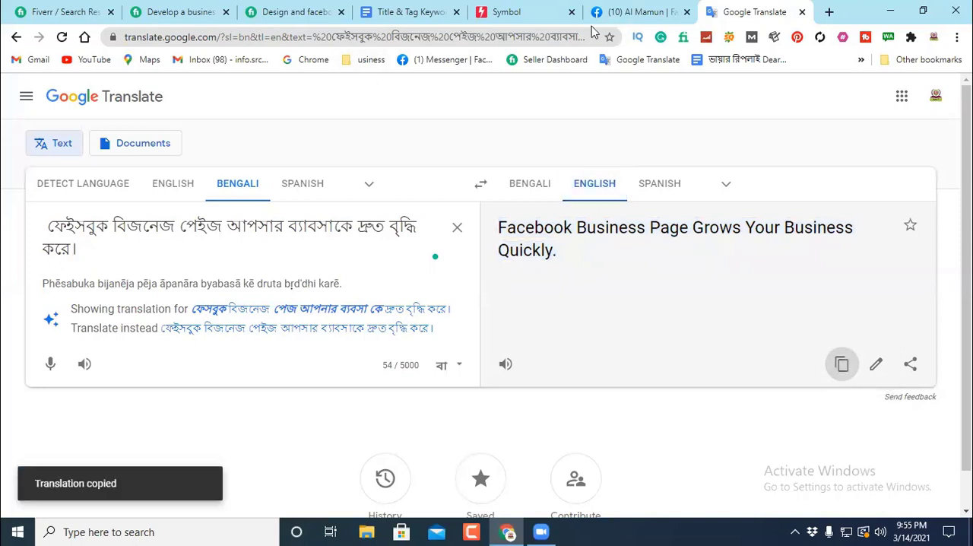
# Step: Replace the Bengali source text with the copied English translation and view its alternative translations
pyautogui.click(457, 227)
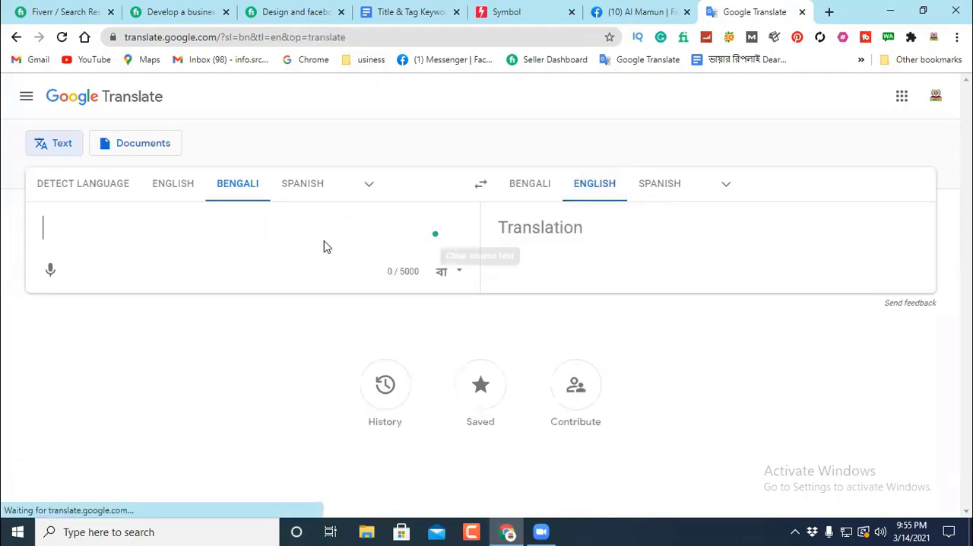
pyautogui.rightClick(51, 222)
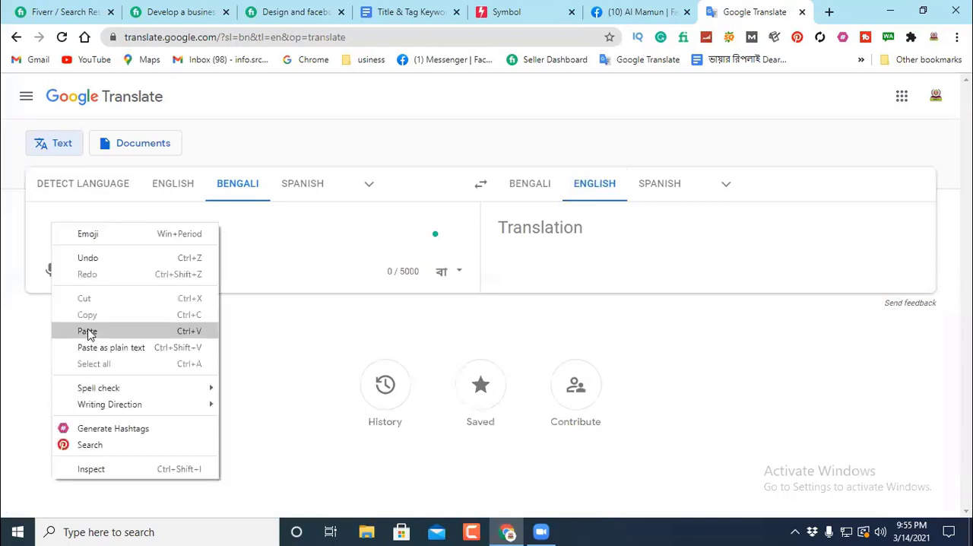
pyautogui.click(88, 332)
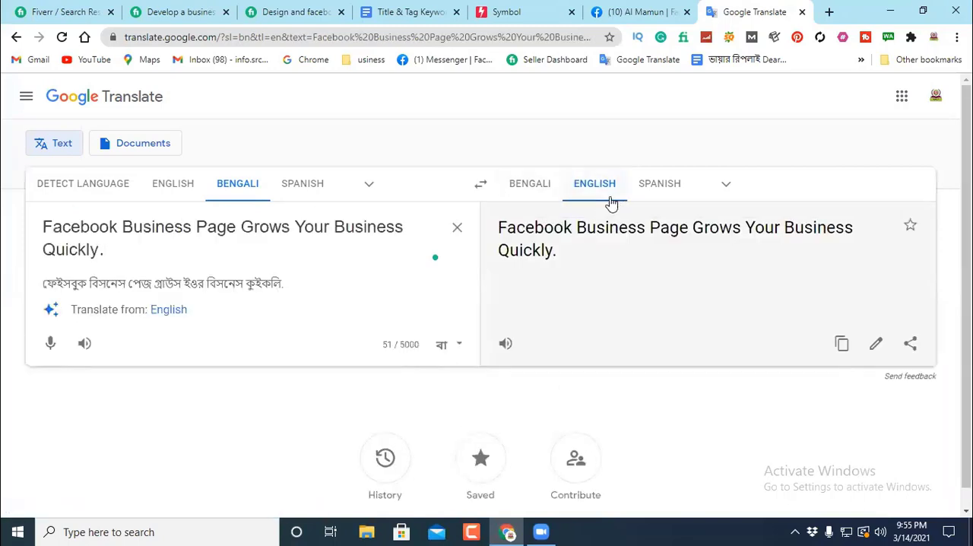
pyautogui.tripleClick(622, 235)
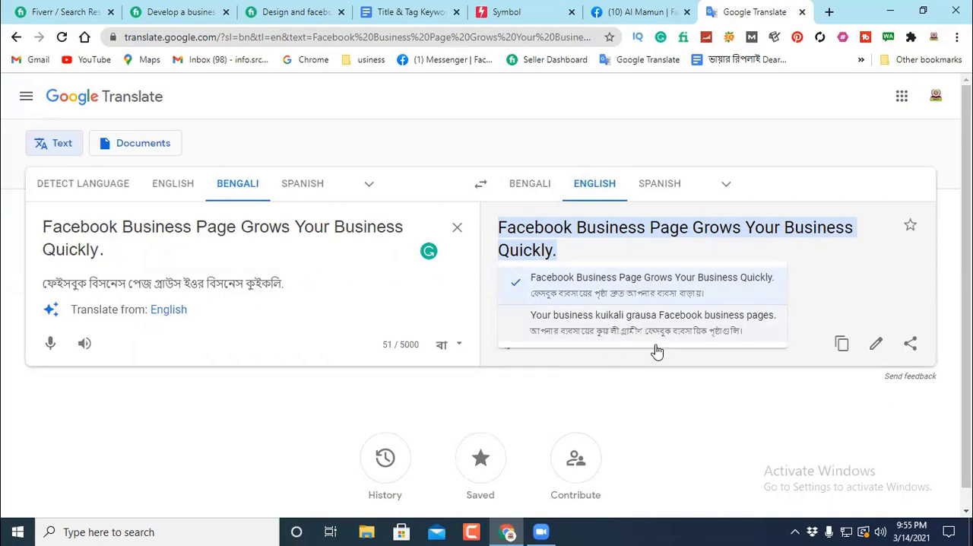
pyautogui.click(150, 242)
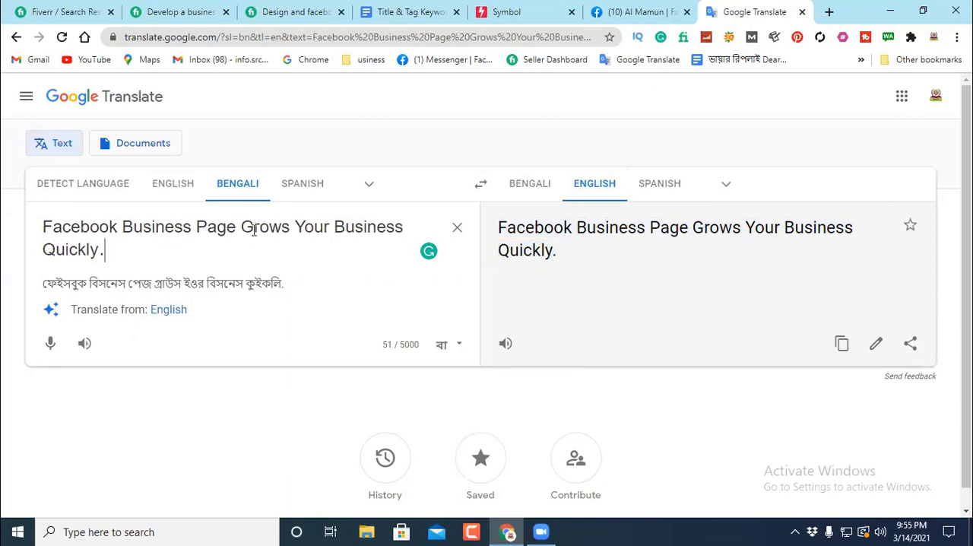
# Step: Delete "Facebook Business Page" from the source text and move "Quickly" before "Grows", dropping the period, to read "Quickly Grows Your Business"
pyautogui.moveTo(240, 226); pyautogui.dragTo(25, 242)
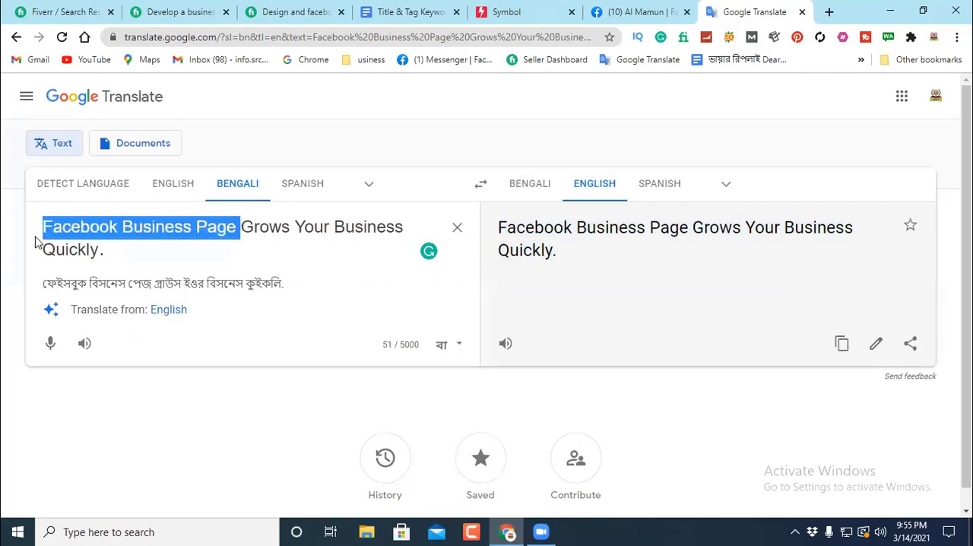
pyautogui.press('BackSpace')
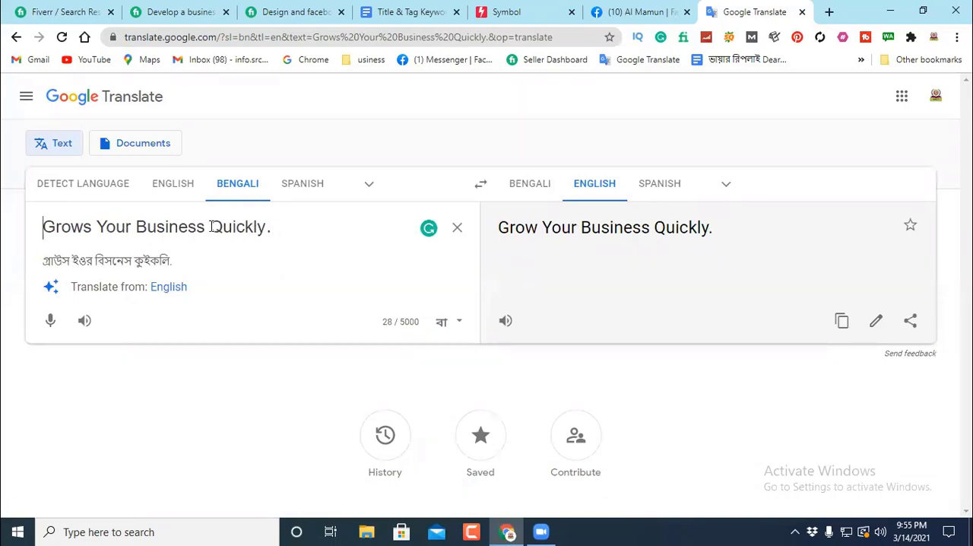
pyautogui.moveTo(211, 227); pyautogui.dragTo(272, 227)
pyautogui.rightClick(255, 227)
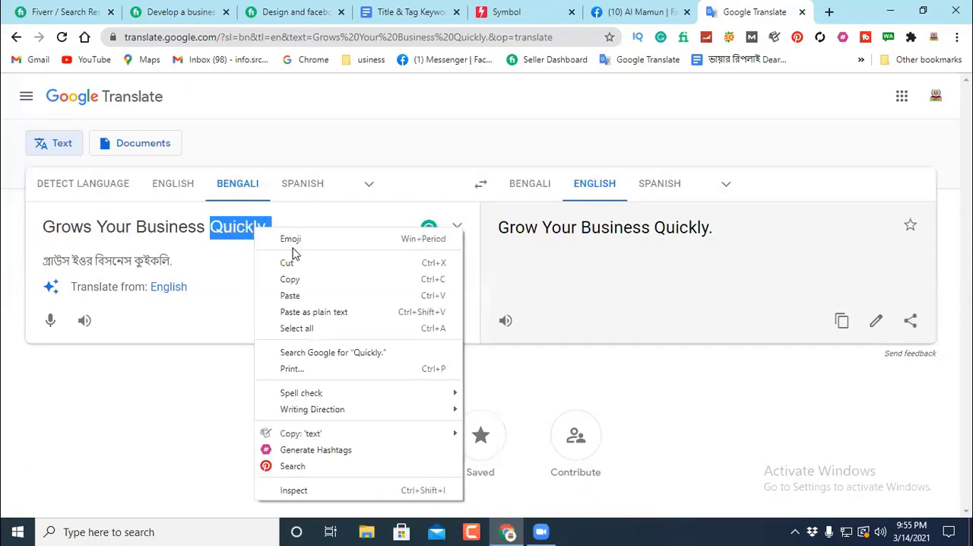
pyautogui.click(291, 263)
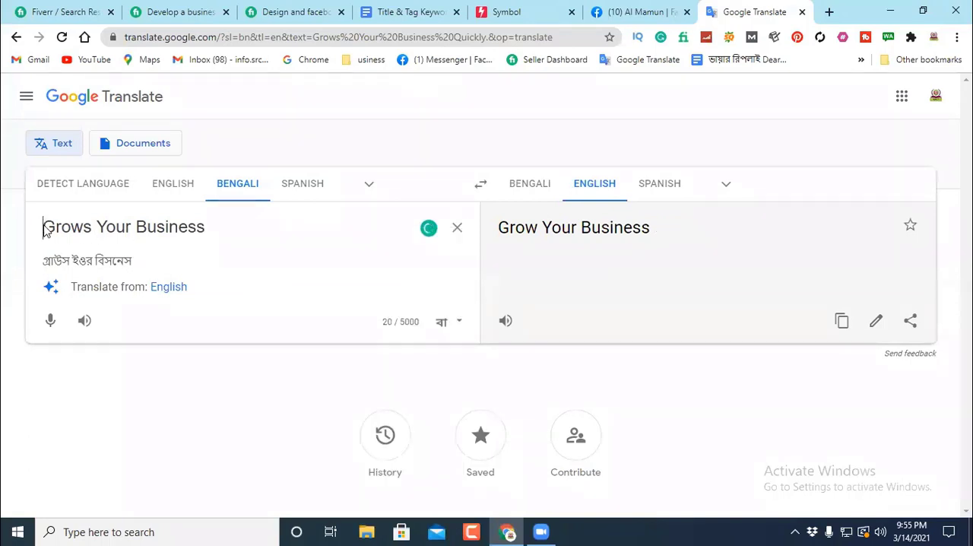
pyautogui.rightClick(43, 225)
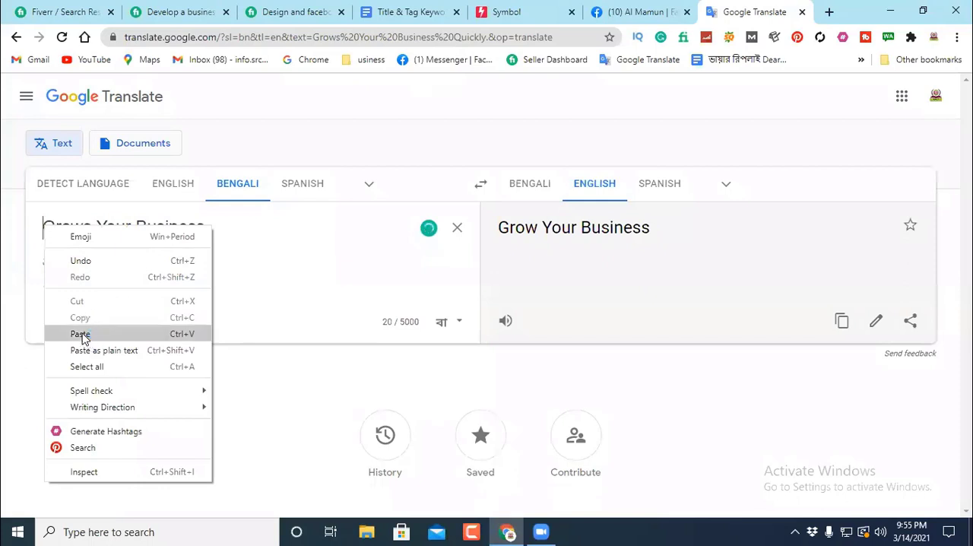
pyautogui.click(81, 334)
pyautogui.press('BackSpace')
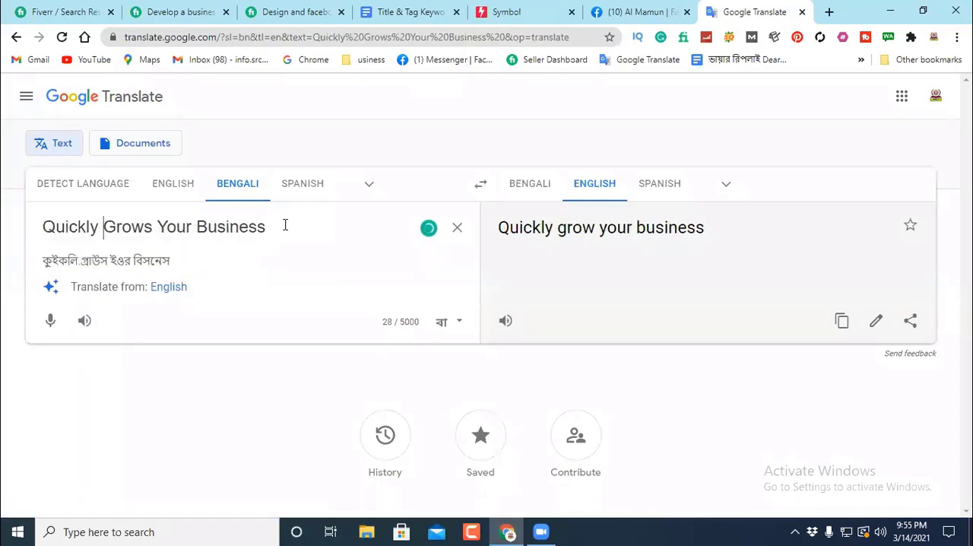
# Step: Select the whole source phrase "Quickly Grows Your Business"
pyautogui.click(318, 224)
pyautogui.moveTo(266, 227); pyautogui.dragTo(27, 243)
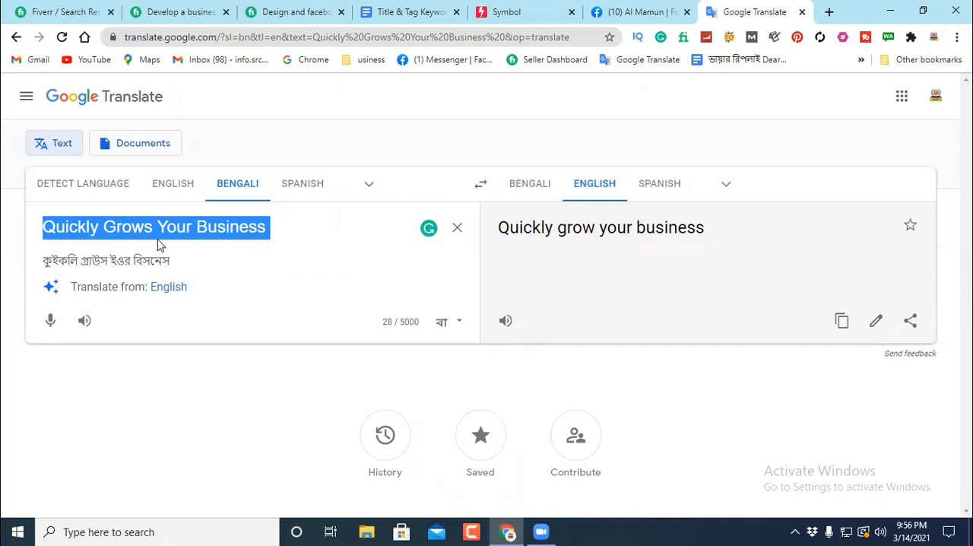
# Step: Copy the source phrase "Quickly Grows Your Business"
pyautogui.click(289, 230)
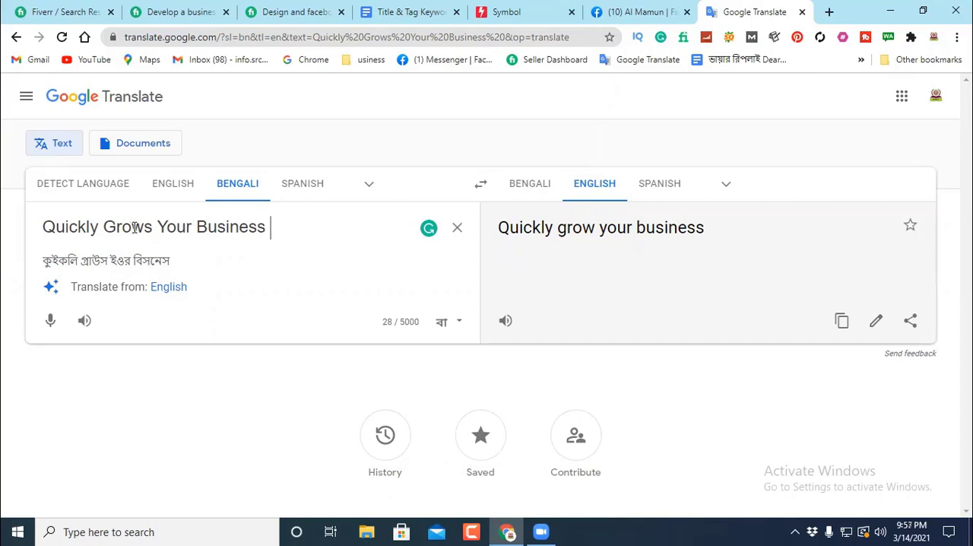
pyautogui.moveTo(278, 228); pyautogui.dragTo(44, 226)
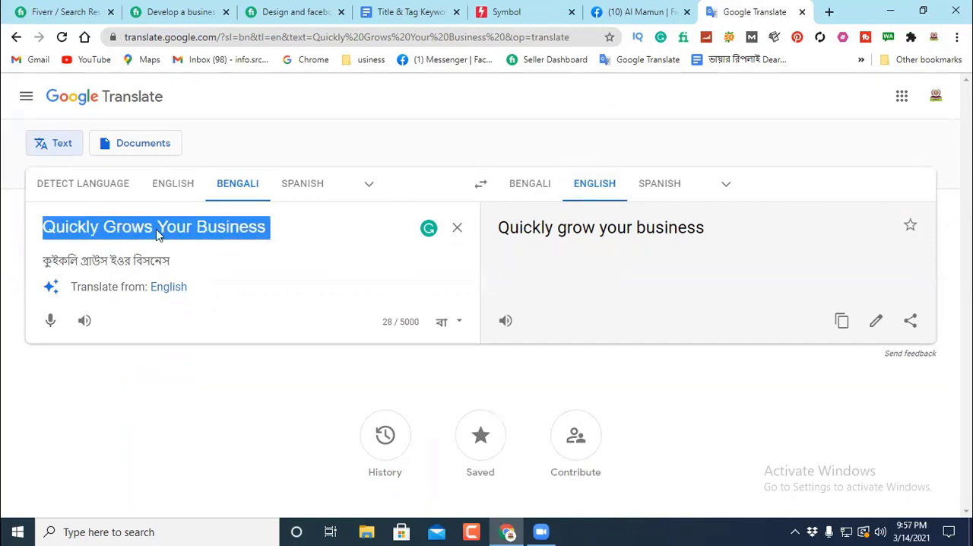
pyautogui.rightClick(155, 226)
pyautogui.click(195, 281)
# Step: Reduce the source phrase "Quickly Grows Your Business" to the single word "Grow"
pyautogui.click(304, 247)
pyautogui.doubleClick(155, 226)
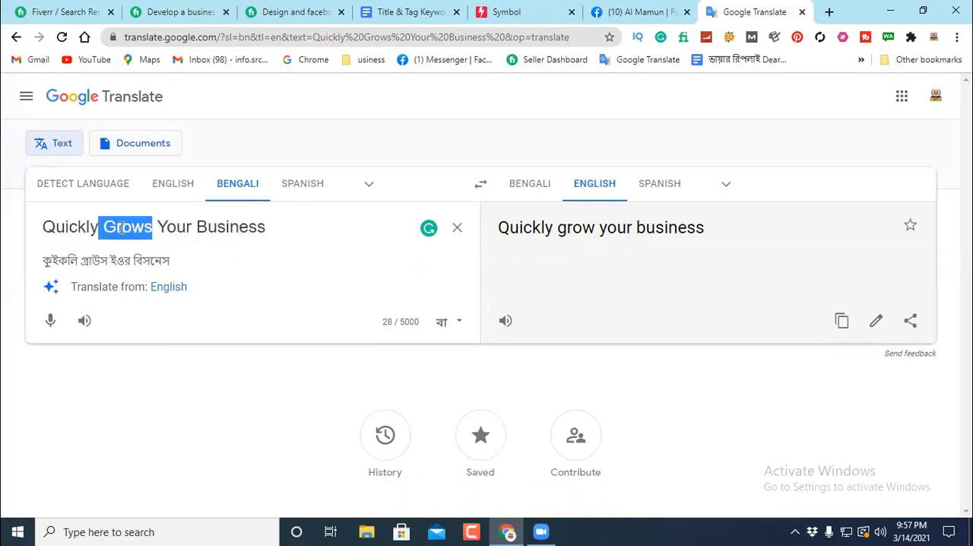
pyautogui.click(156, 227)
pyautogui.moveTo(156, 226); pyautogui.dragTo(102, 220)
pyautogui.press('Right')
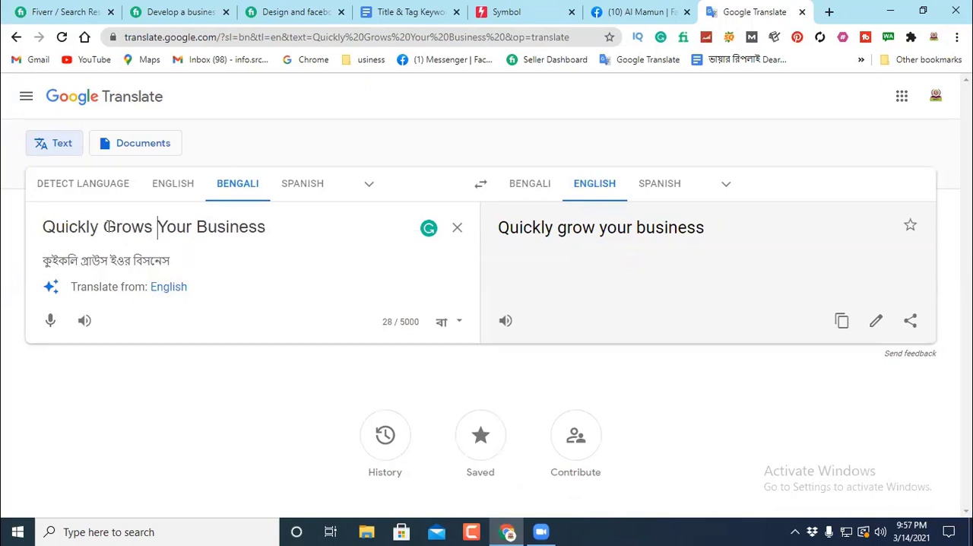
pyautogui.moveTo(103, 226); pyautogui.dragTo(249, 225)
pyautogui.press('BackSpace')
pyautogui.press('BackSpace')
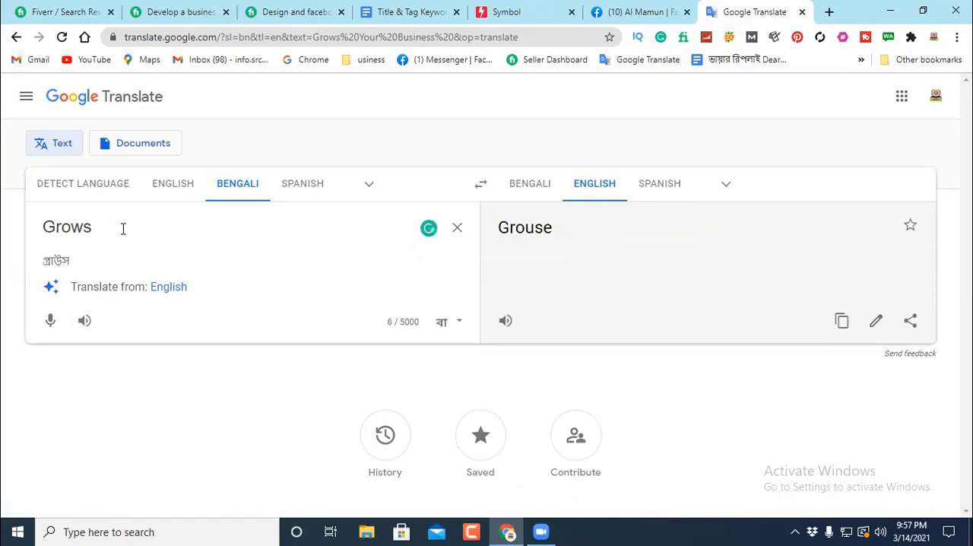
pyautogui.press('Return')
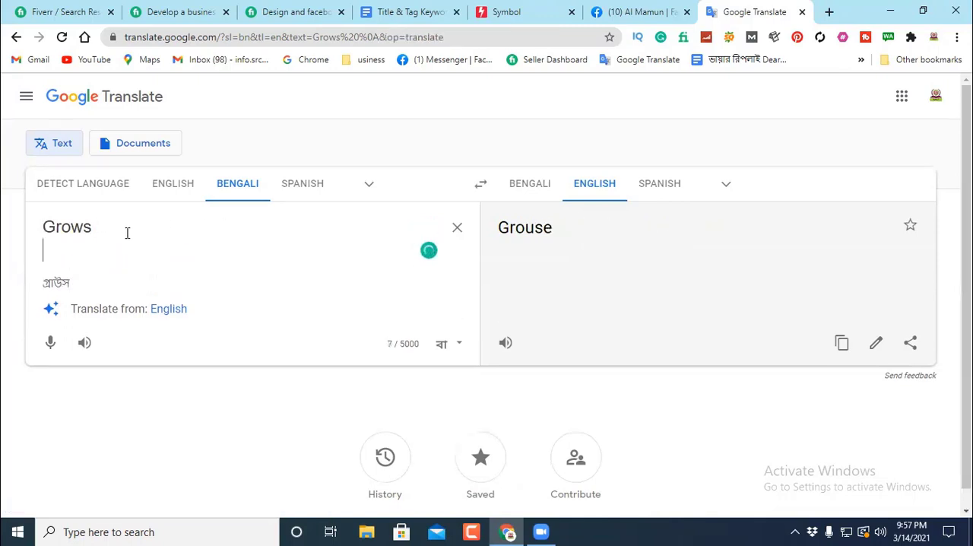
pyautogui.press('BackSpace')
pyautogui.press('BackSpace')
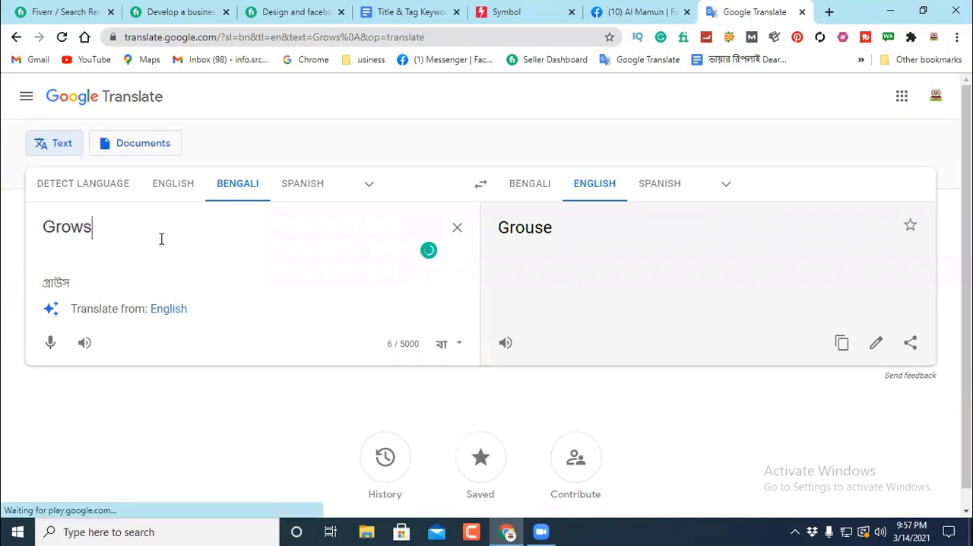
# Step: Set the translation direction from English to Bengali and examine the definitions, synonyms and alternative translations of "Grow"
pyautogui.doubleClick(130, 237)
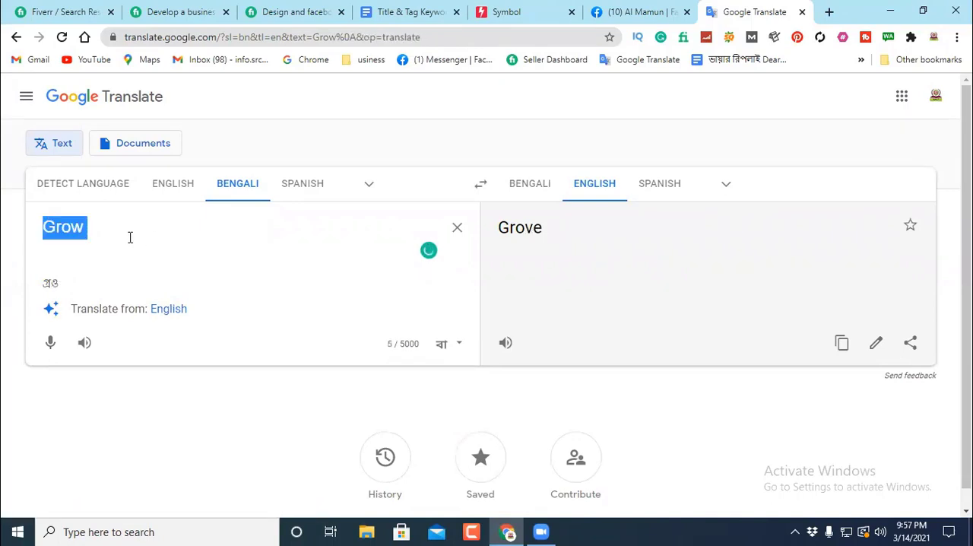
pyautogui.click(545, 193)
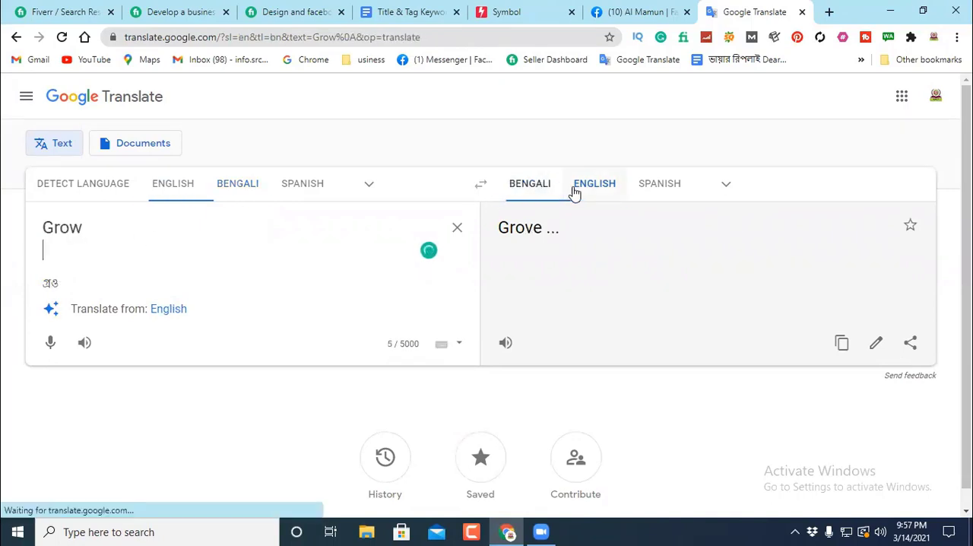
pyautogui.scroll(-1, 605, 330)
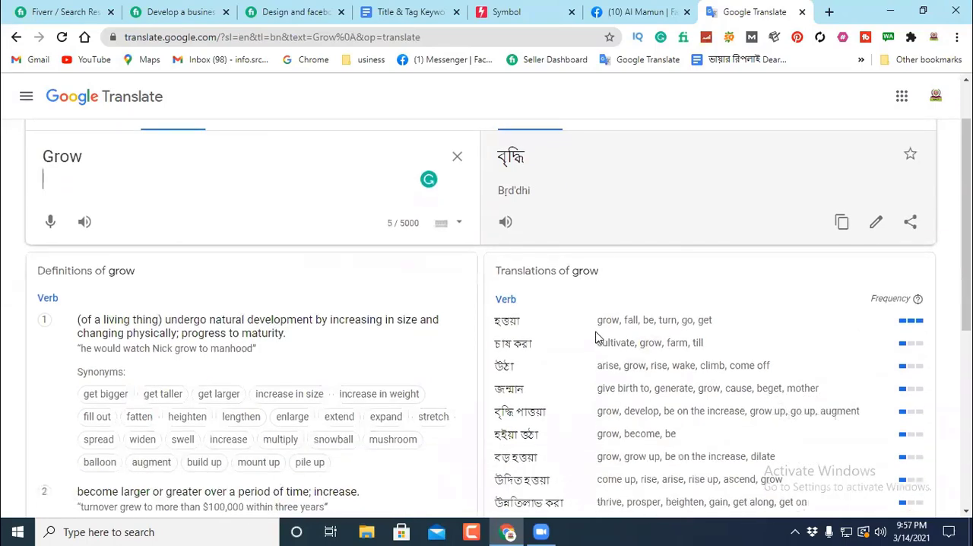
pyautogui.scroll(-1, 708, 319)
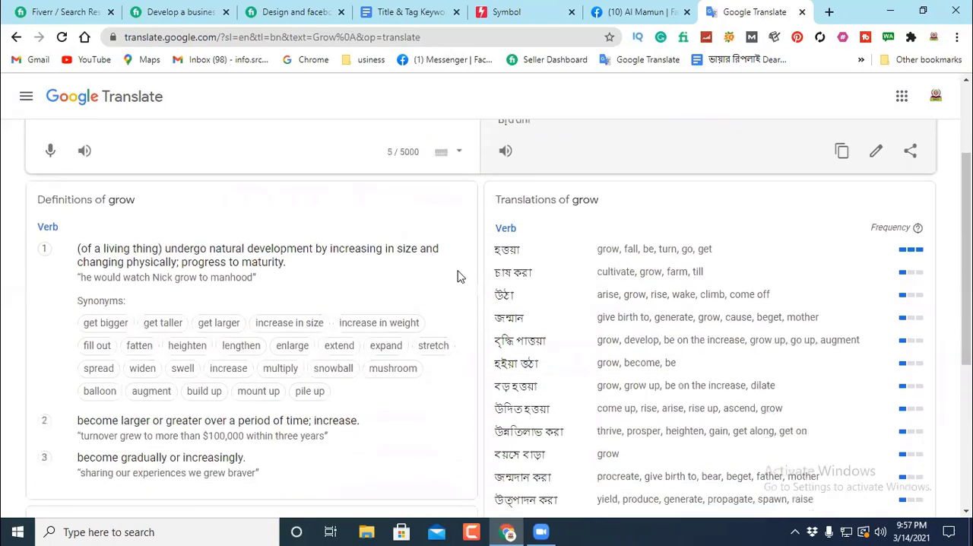
pyautogui.scroll(2, 133, 243)
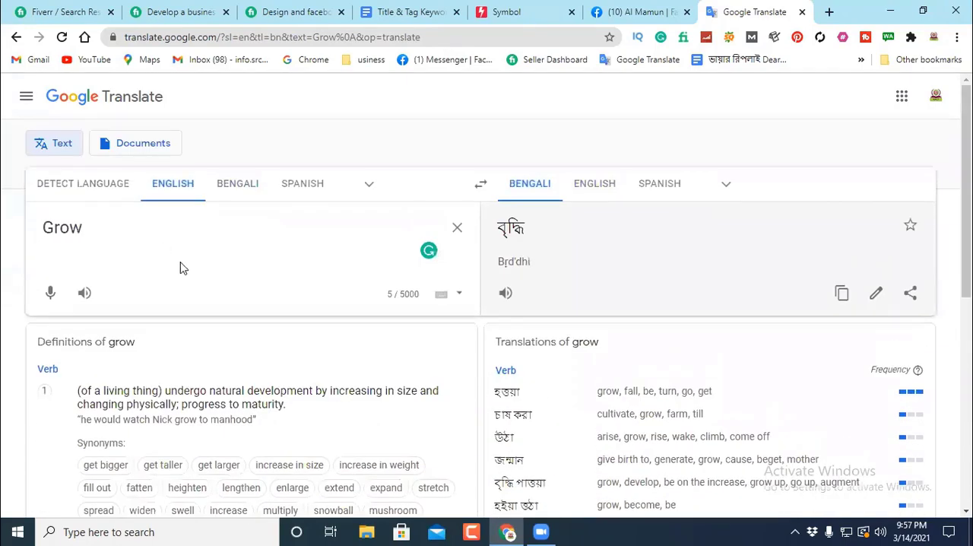
pyautogui.scroll(-2, 183, 268)
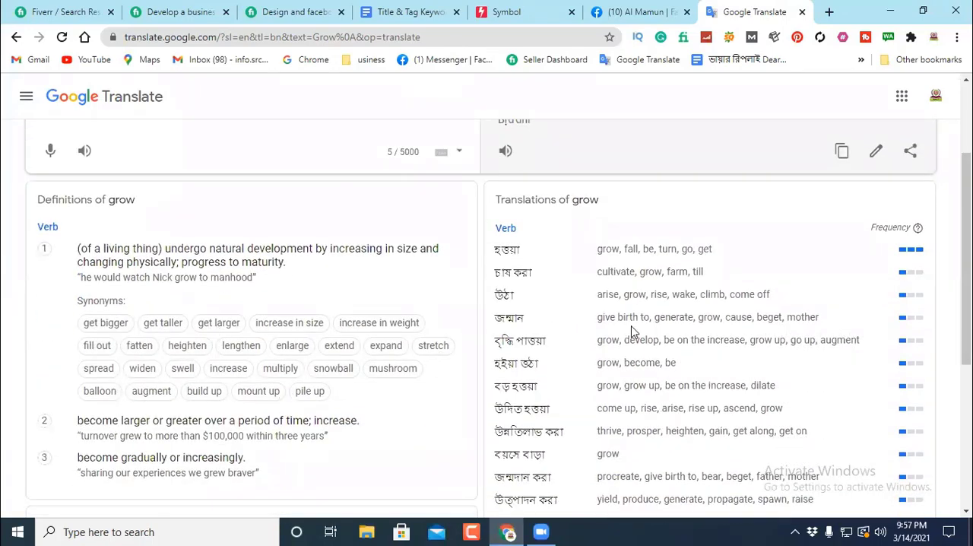
pyautogui.scroll(-1, 632, 300)
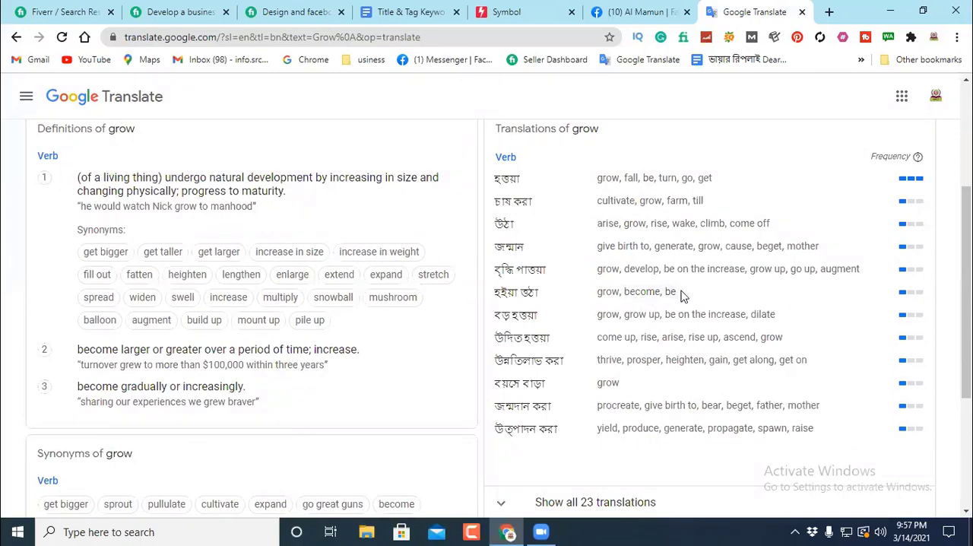
# Step: Look up "develop" from the alternative translations of "Grow" and copy the word from the source text
pyautogui.click(643, 270)
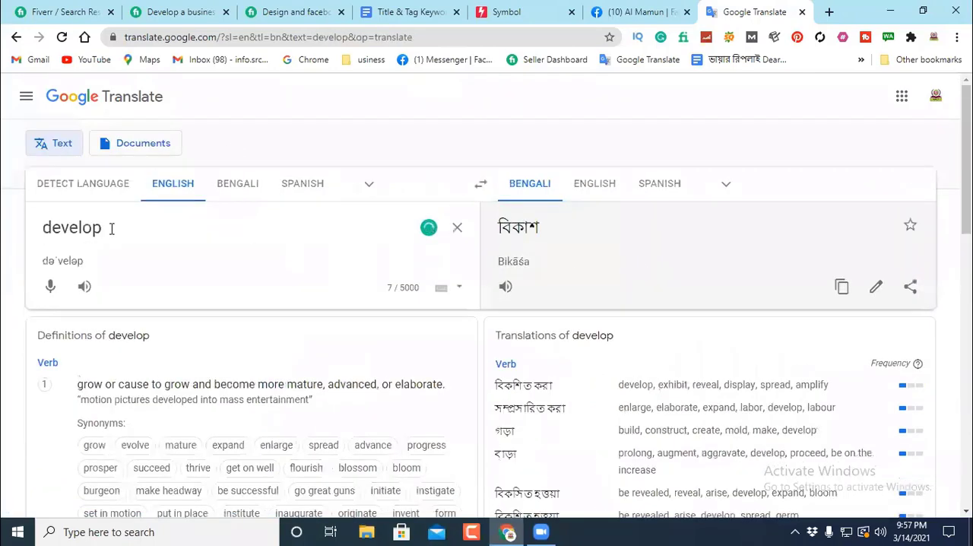
pyautogui.moveTo(109, 227); pyautogui.dragTo(32, 234)
pyautogui.rightClick(80, 232)
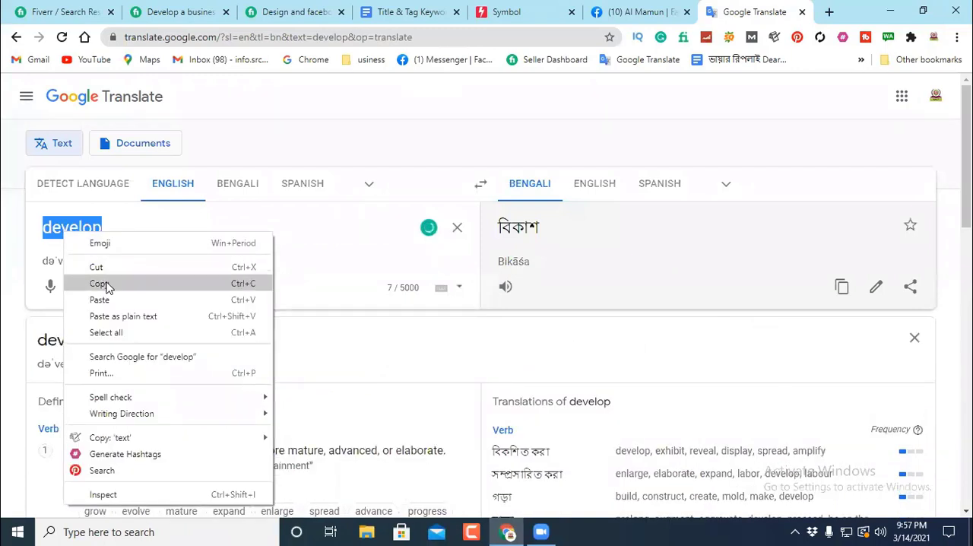
pyautogui.click(102, 283)
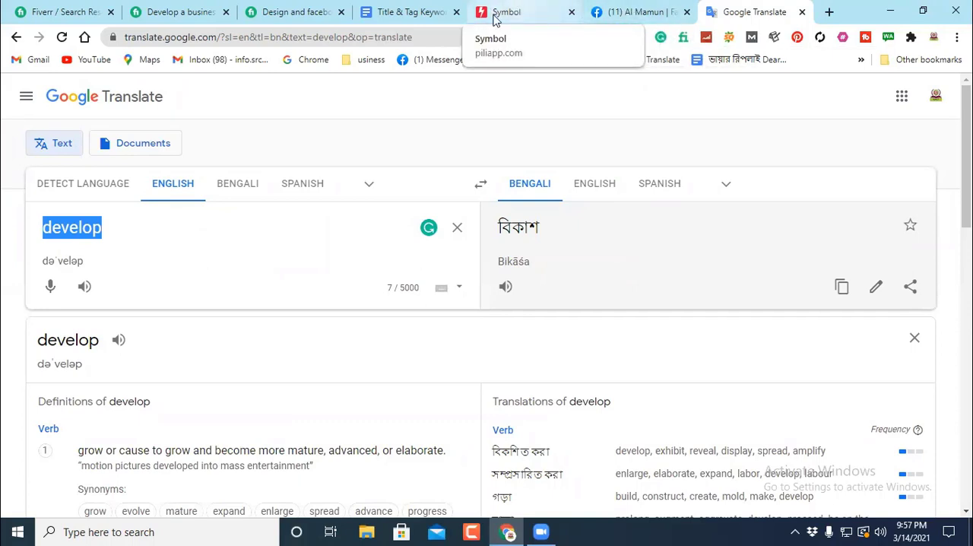
# Step: Switch to the Google Docs gig document and examine the description, services list, gig titles and keyword lists
pyautogui.click(410, 14)
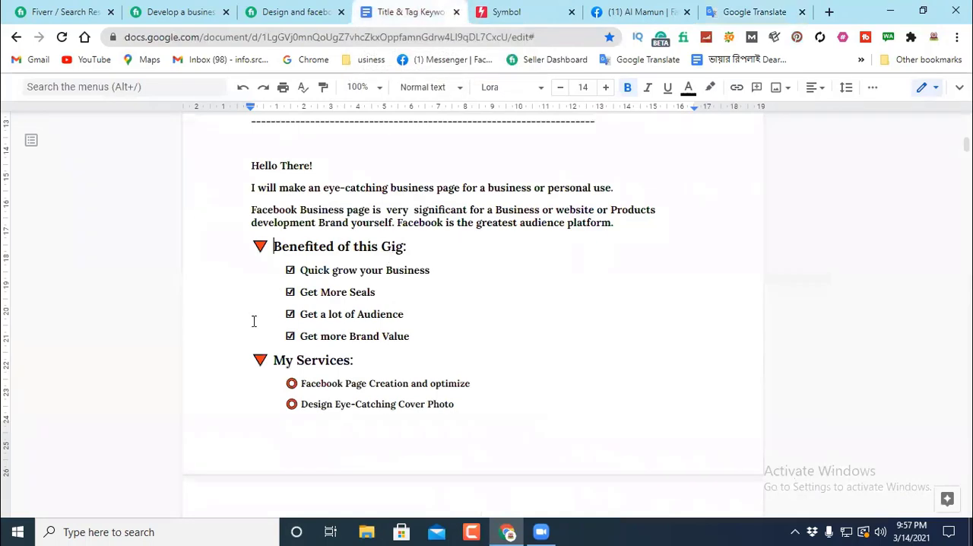
pyautogui.scroll(-3, 414, 260)
pyautogui.scroll(3, 414, 260)
pyautogui.scroll(-1, 516, 244)
pyautogui.scroll(-1, 359, 289)
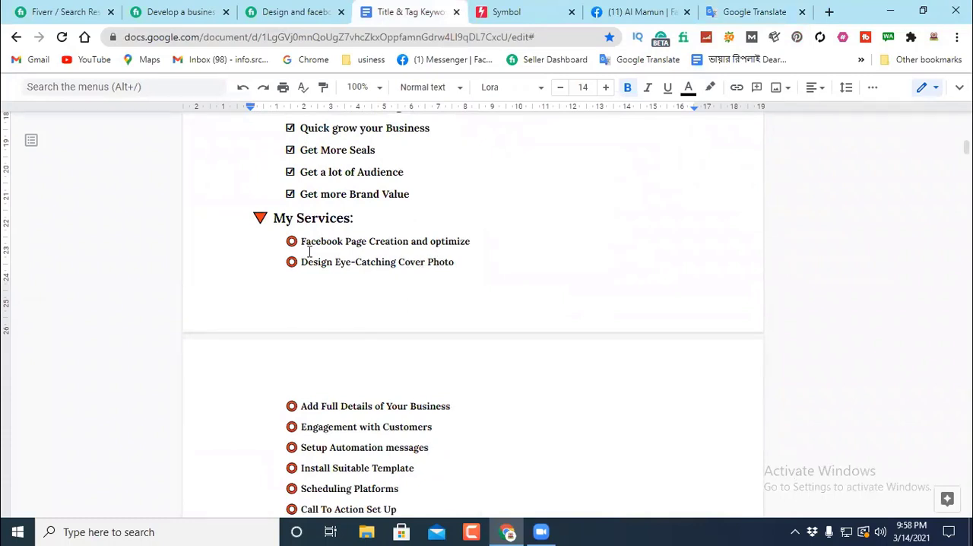
pyautogui.click(474, 241)
pyautogui.scroll(5, 490, 236)
pyautogui.scroll(4, 490, 235)
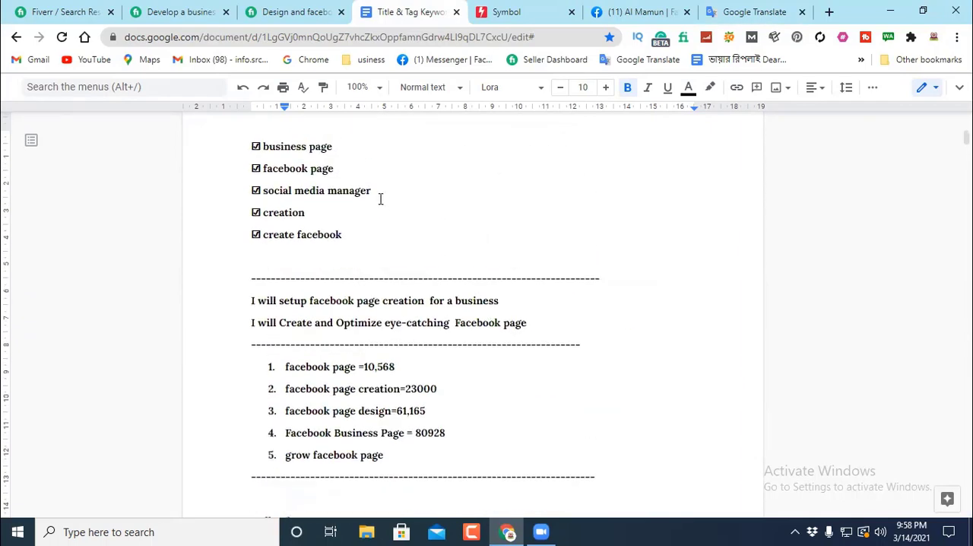
pyautogui.scroll(5, 490, 234)
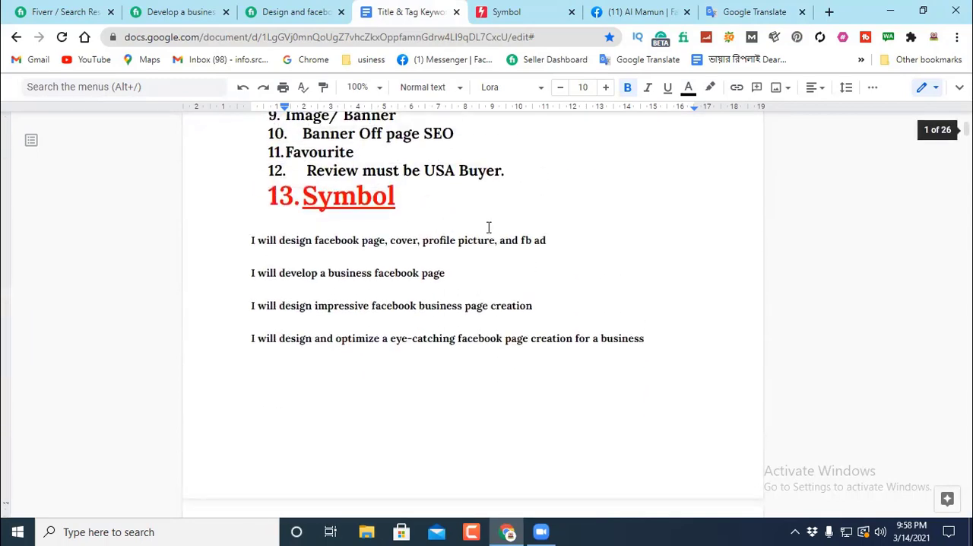
pyautogui.scroll(-7, 489, 228)
pyautogui.scroll(-1, 489, 228)
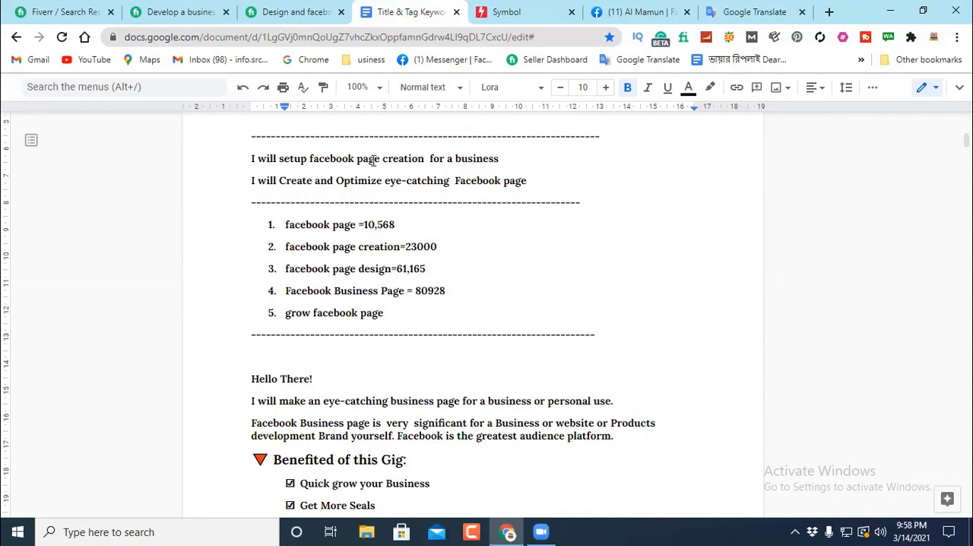
# Step: Copy "facebook page creation" from the "I will setup" title and replace "business page" with it in the "I will make an eye-catching" sentence, spaced correctly
pyautogui.moveTo(310, 157); pyautogui.dragTo(427, 158)
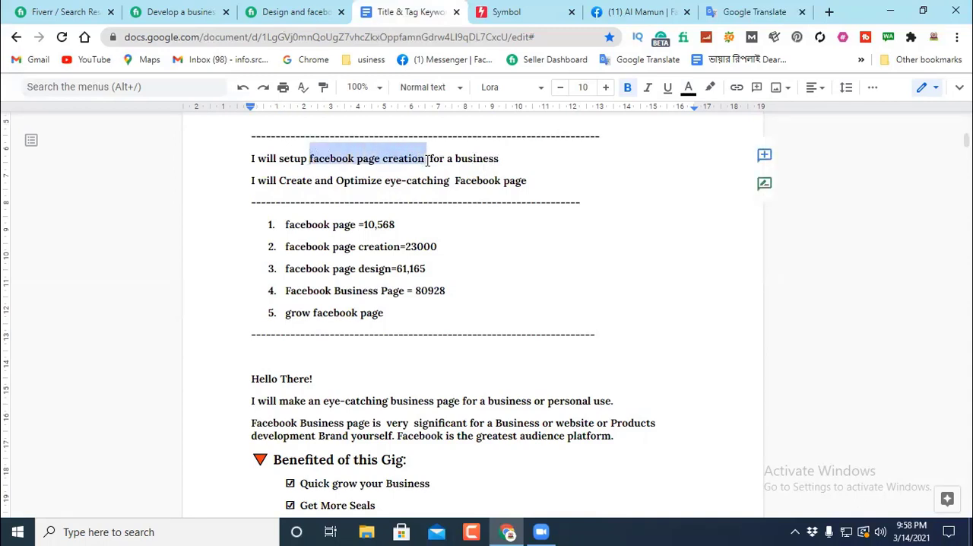
pyautogui.rightClick(392, 159)
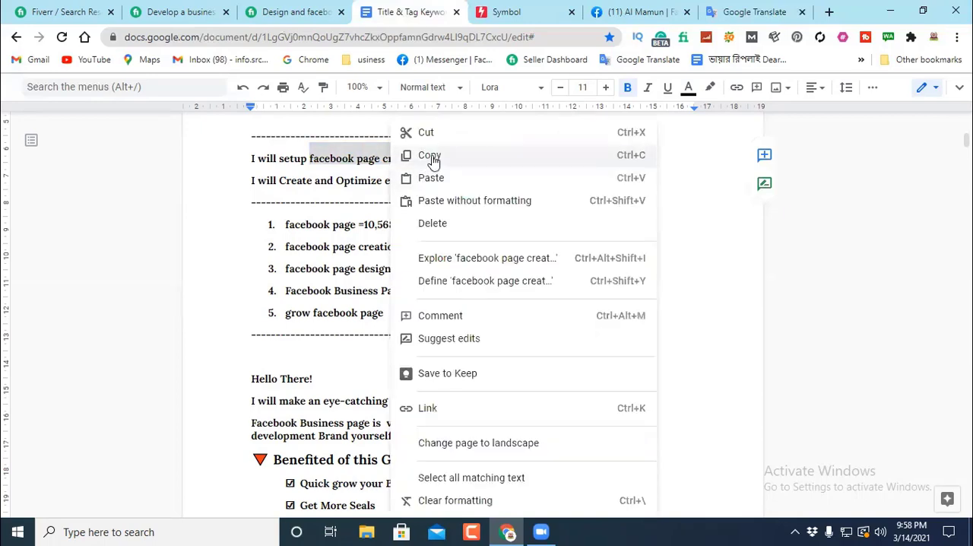
pyautogui.click(429, 155)
pyautogui.scroll(-2, 490, 256)
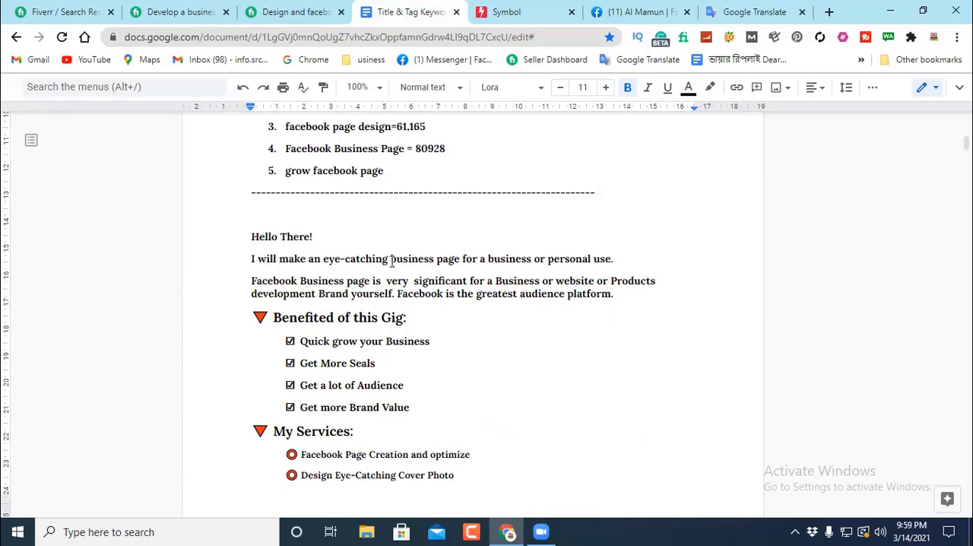
pyautogui.moveTo(392, 261); pyautogui.dragTo(460, 259)
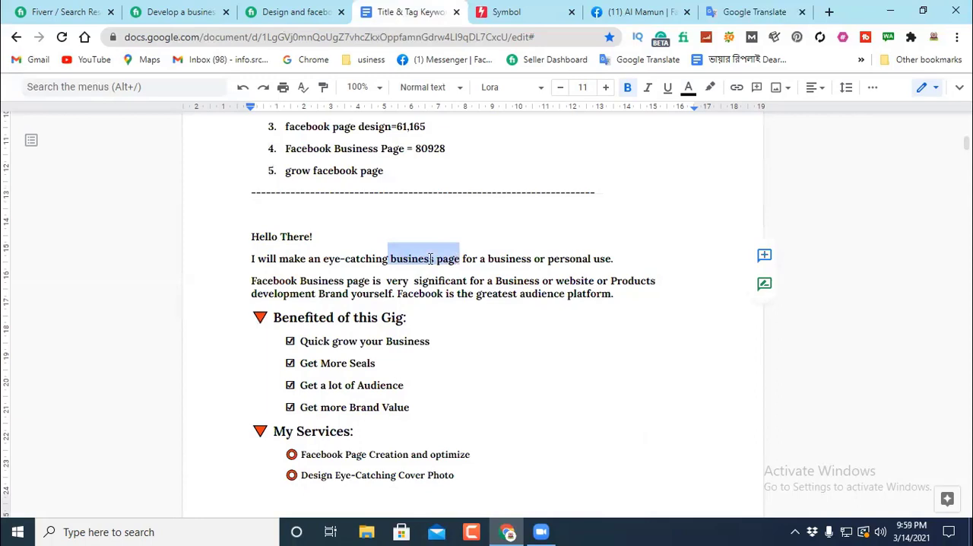
pyautogui.rightClick(430, 258)
pyautogui.click(472, 179)
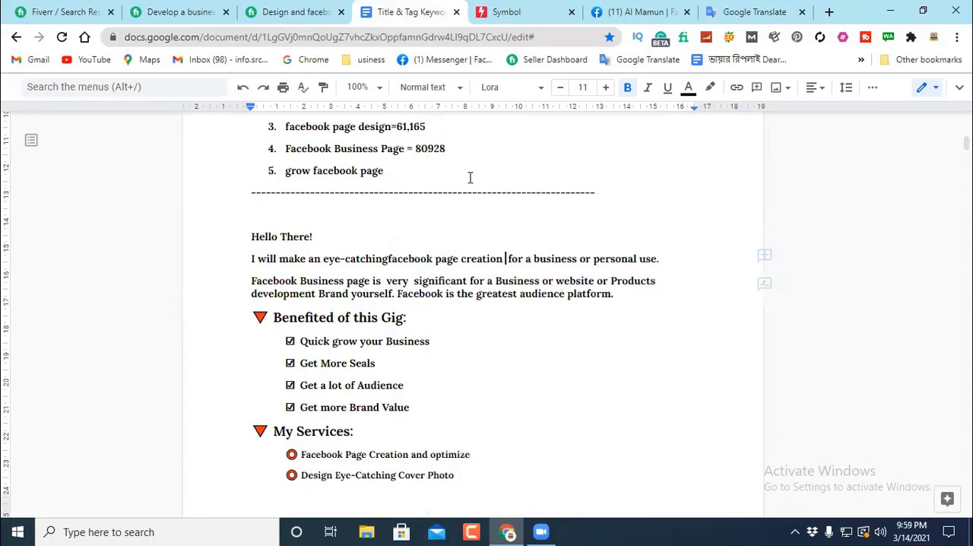
pyautogui.click(389, 258)
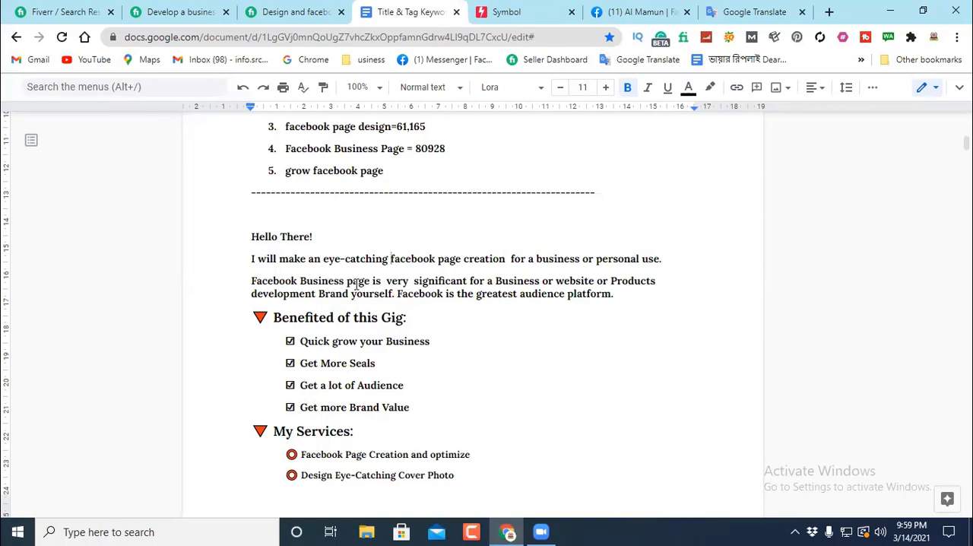
# Step: Replace "Facebook Business page" at the start of the second description paragraph with the copied keyword, capitalized as "Facebook page creation"
pyautogui.moveTo(371, 281); pyautogui.dragTo(253, 285)
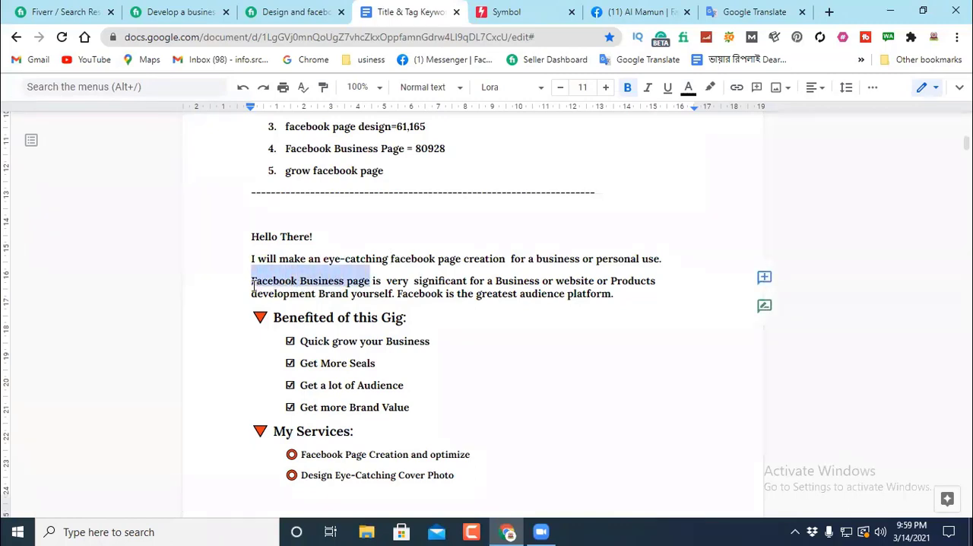
pyautogui.rightClick(297, 287)
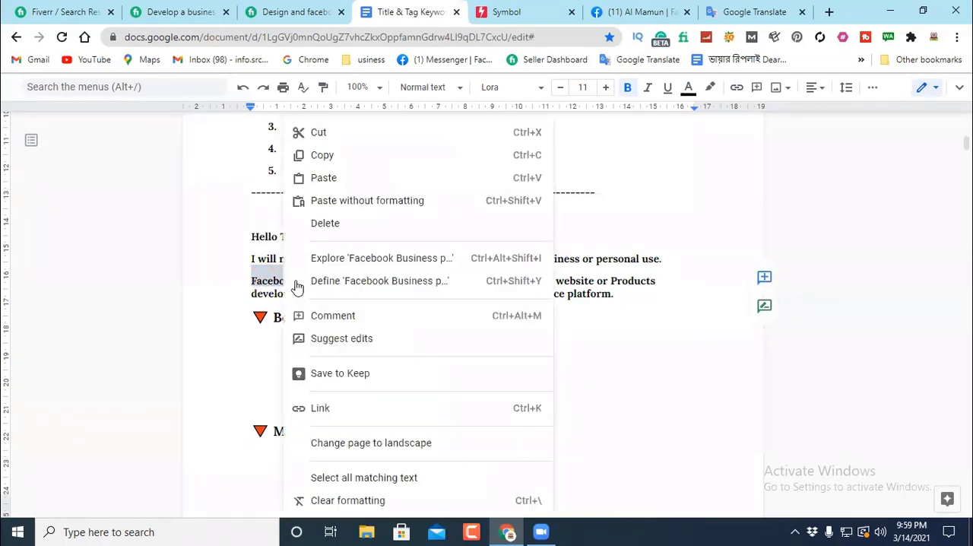
pyautogui.click(327, 177)
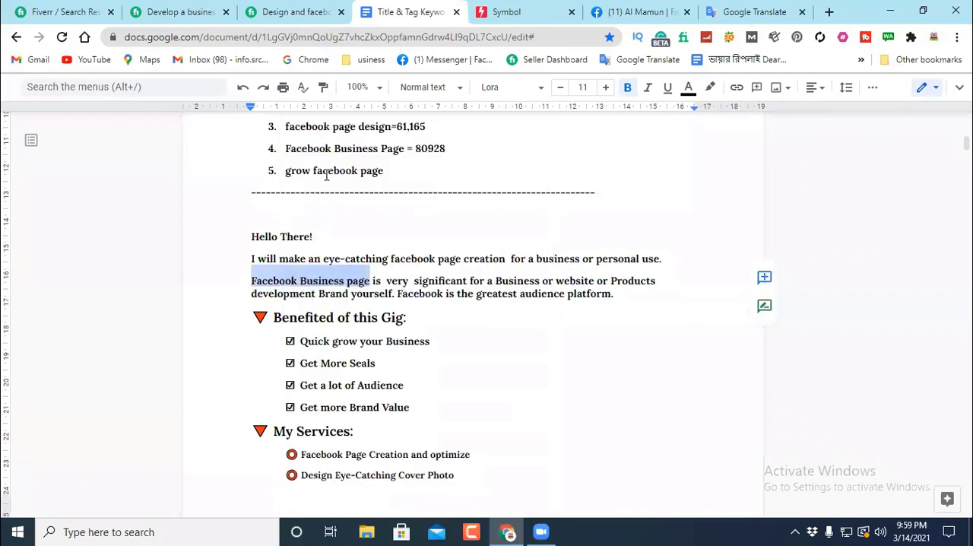
pyautogui.click(252, 280)
pyautogui.press('Delete')
pyautogui.write('অ')
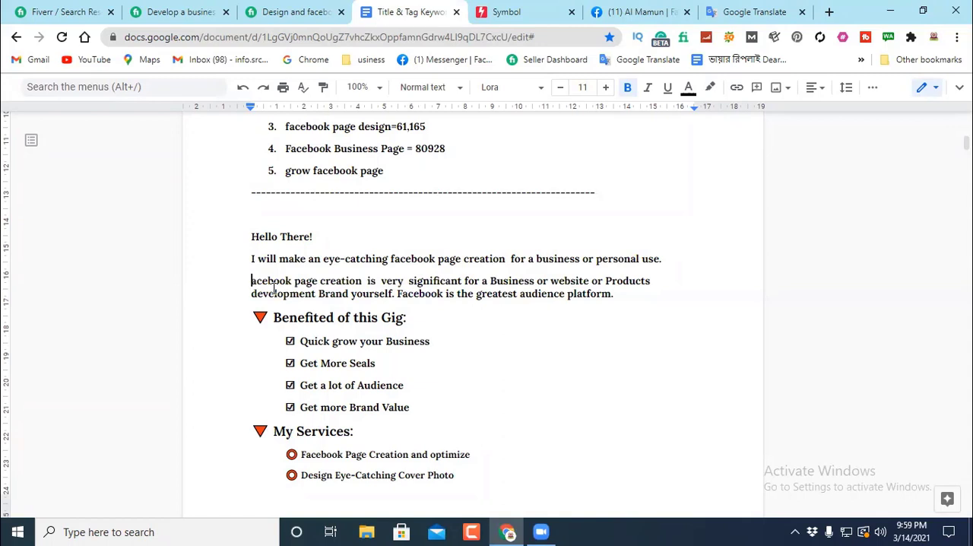
pyautogui.write('F')
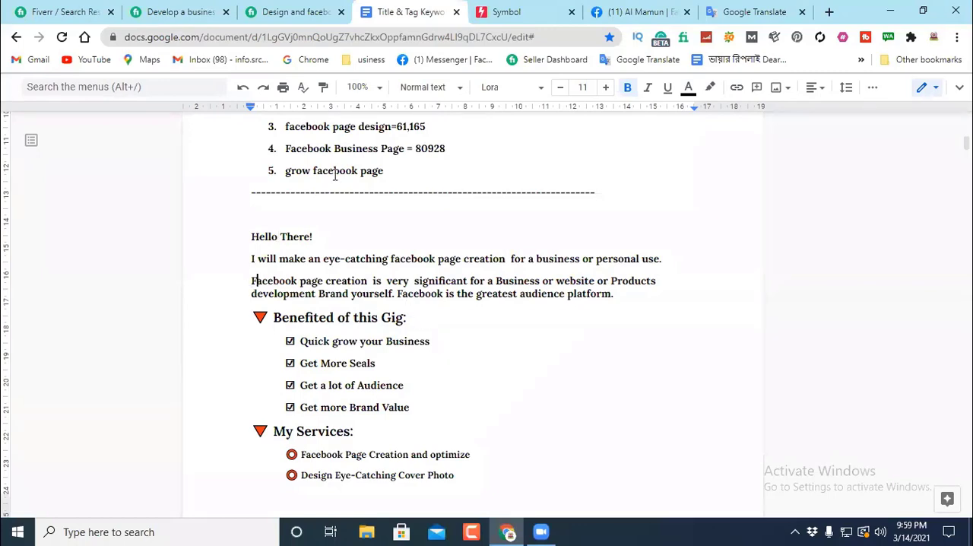
pyautogui.scroll(2, 410, 190)
pyautogui.scroll(-2, 418, 208)
pyautogui.moveTo(251, 280); pyautogui.dragTo(369, 280)
pyautogui.click(510, 341)
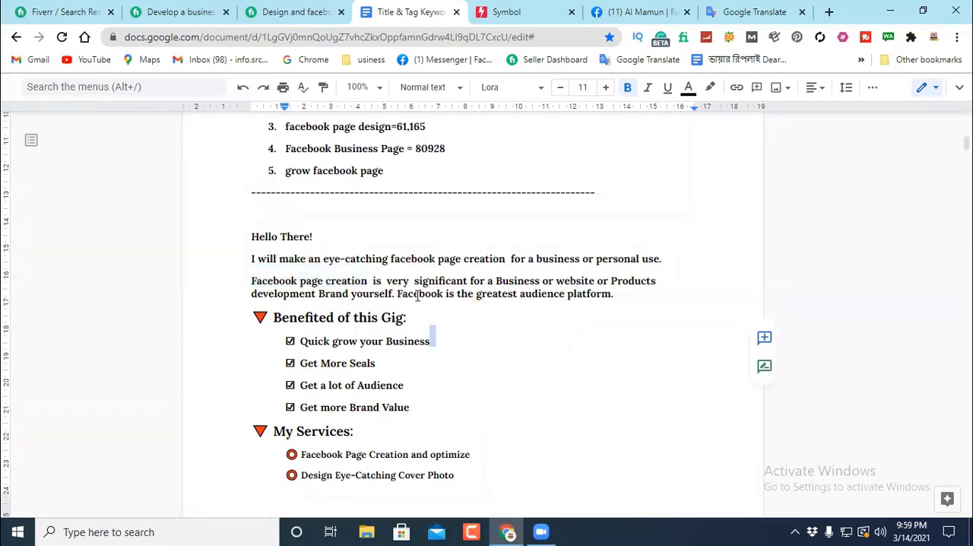
pyautogui.scroll(-1, 473, 278)
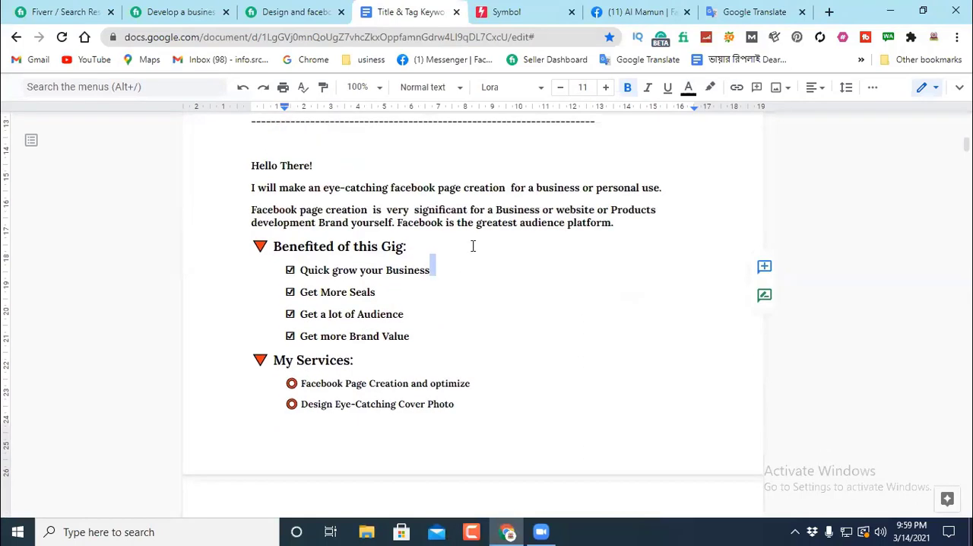
# Step: Review the gig description's benefits, My Services and Why Me lists down to the closing note
pyautogui.click(469, 249)
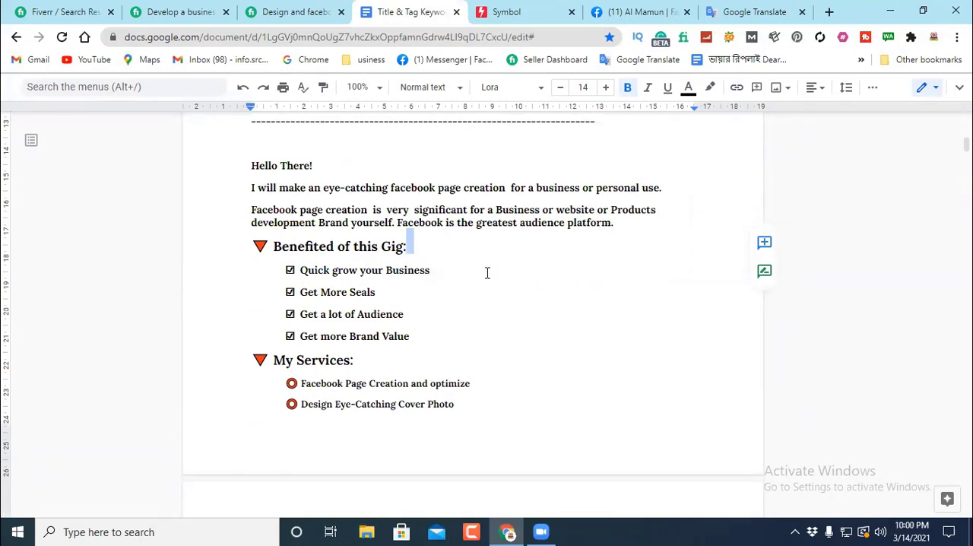
pyautogui.scroll(-1, 387, 316)
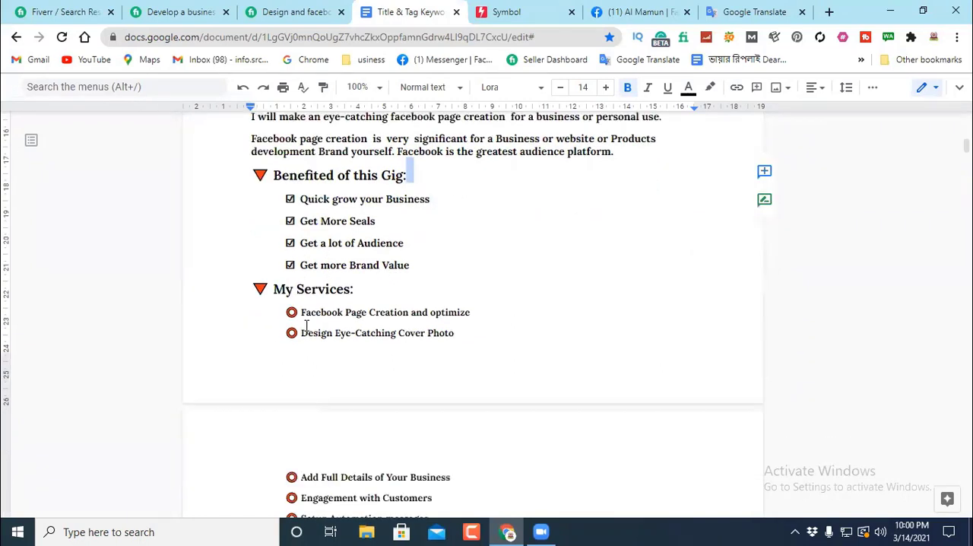
pyautogui.moveTo(409, 312); pyautogui.dragTo(302, 314)
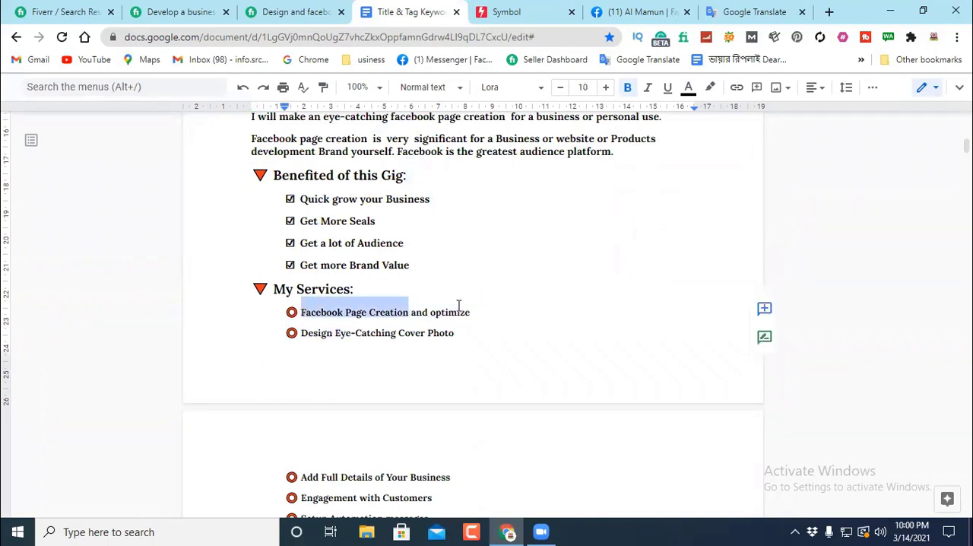
pyautogui.scroll(-2, 521, 291)
pyautogui.scroll(-2, 416, 315)
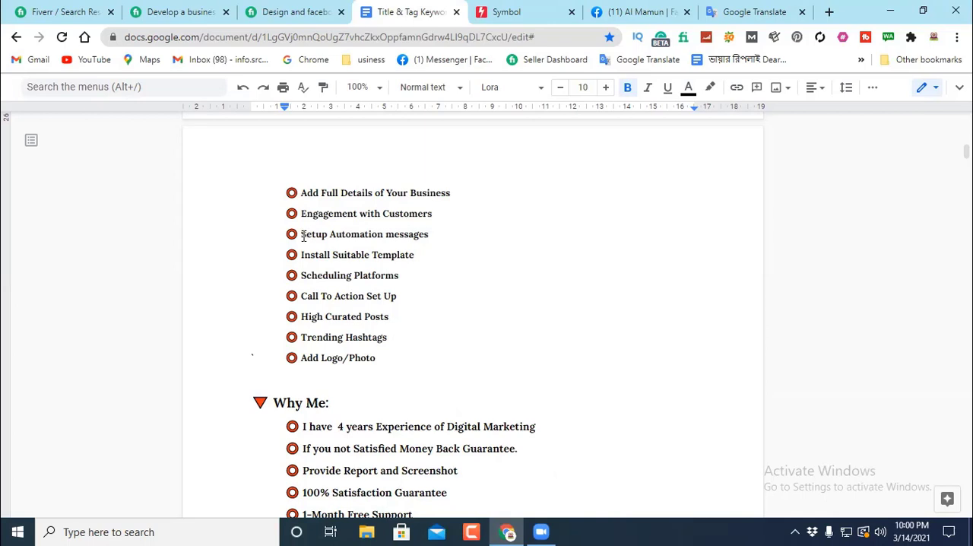
pyautogui.click(435, 233)
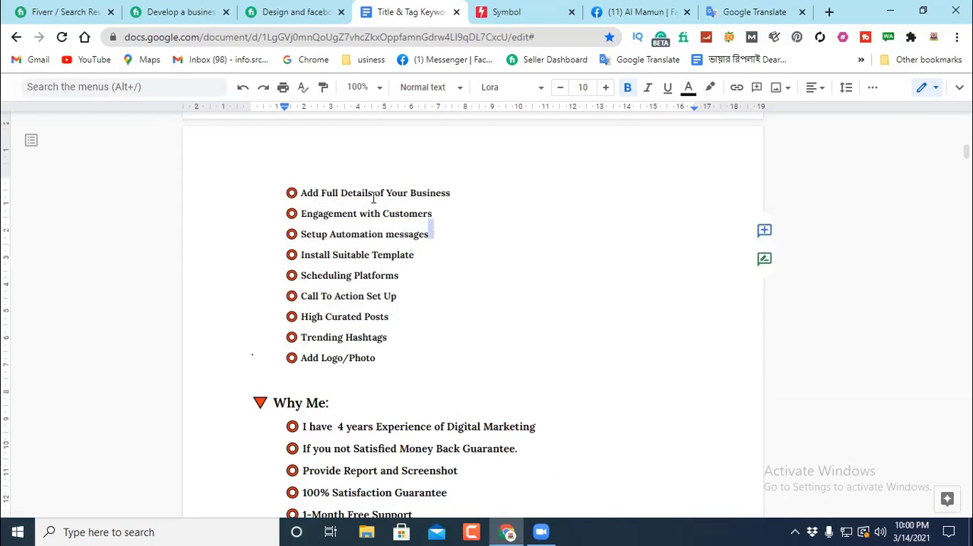
pyautogui.click(451, 192)
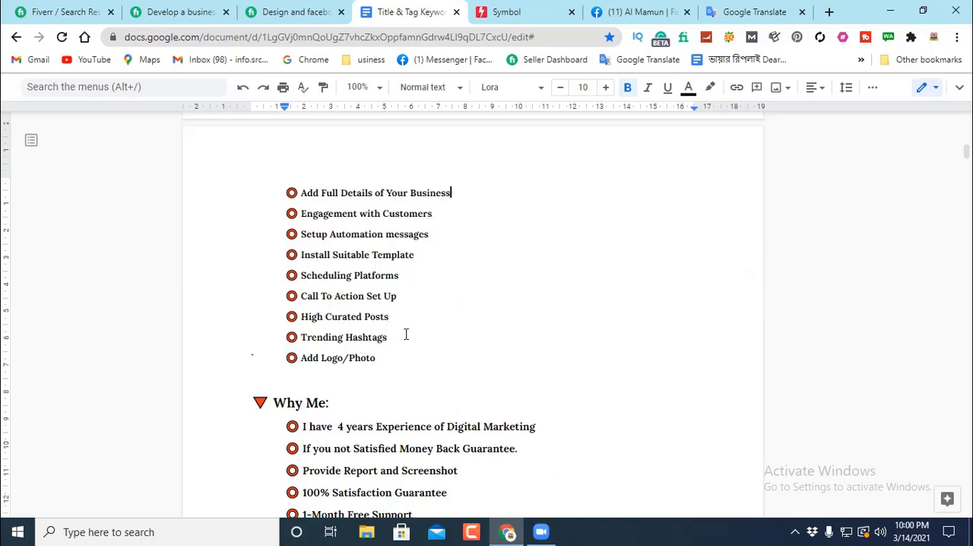
pyautogui.scroll(3, 491, 258)
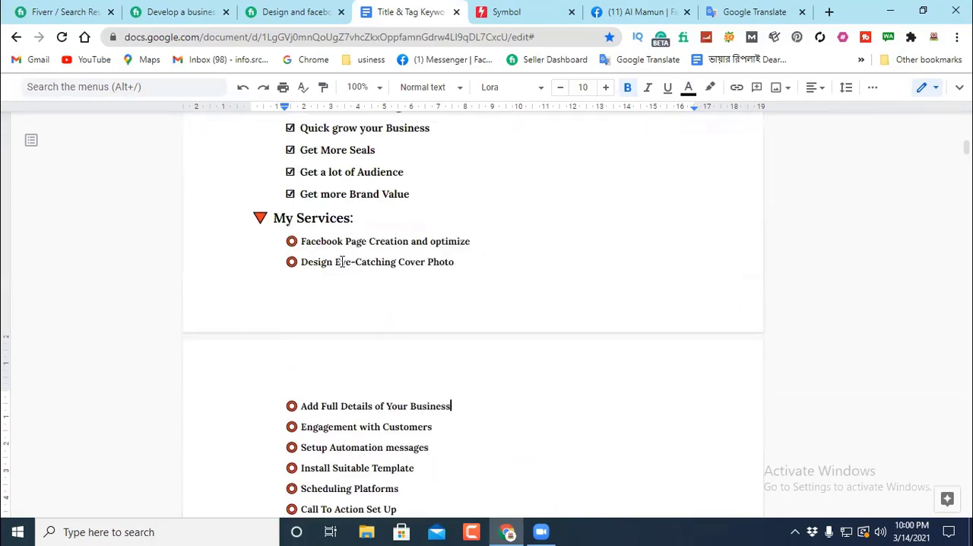
pyautogui.scroll(-2, 459, 280)
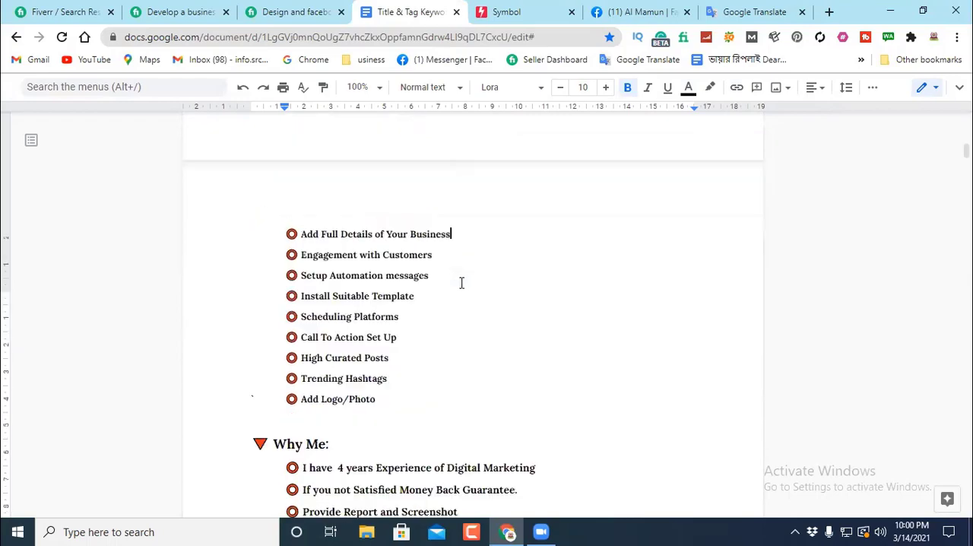
pyautogui.scroll(-3, 459, 278)
pyautogui.scroll(1, 428, 272)
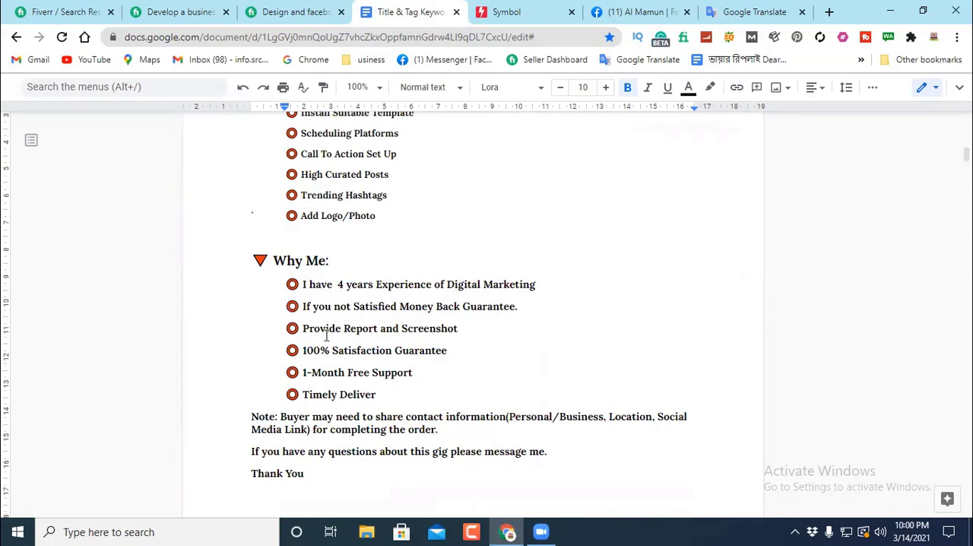
pyautogui.scroll(3, 368, 184)
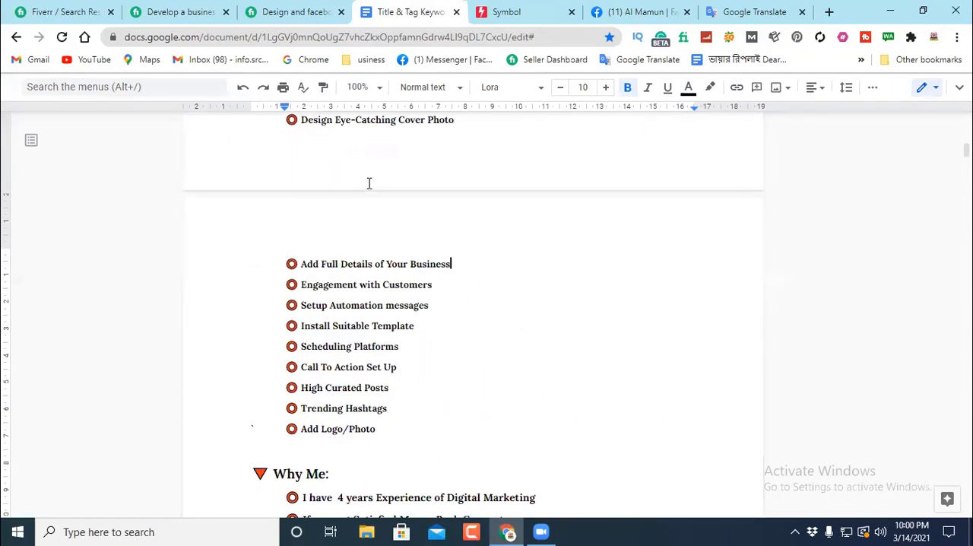
pyautogui.scroll(3, 369, 183)
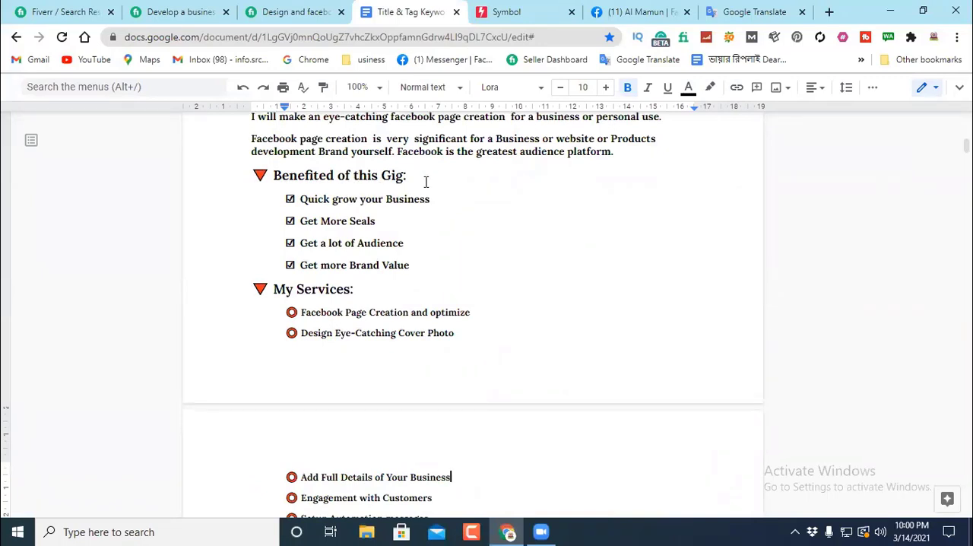
pyautogui.scroll(-2, 300, 202)
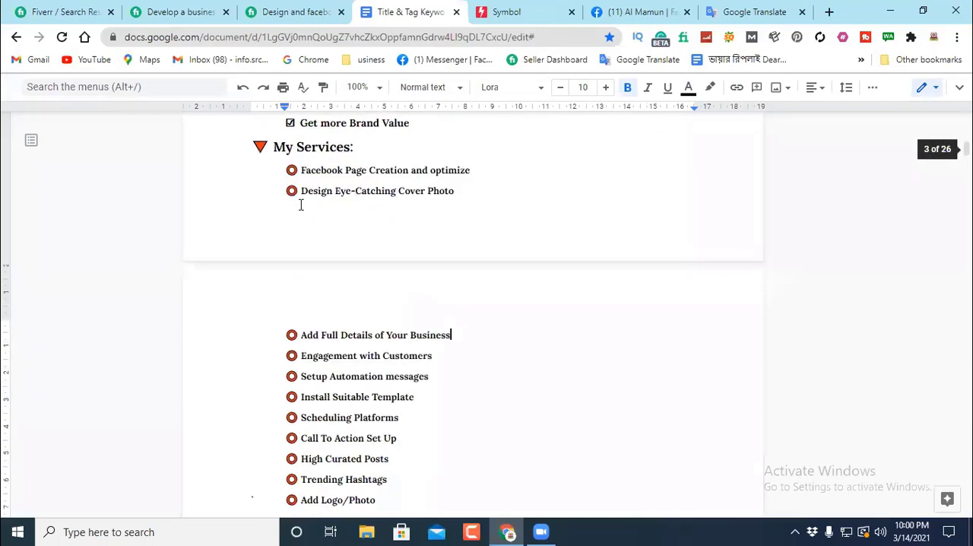
pyautogui.scroll(-5, 330, 456)
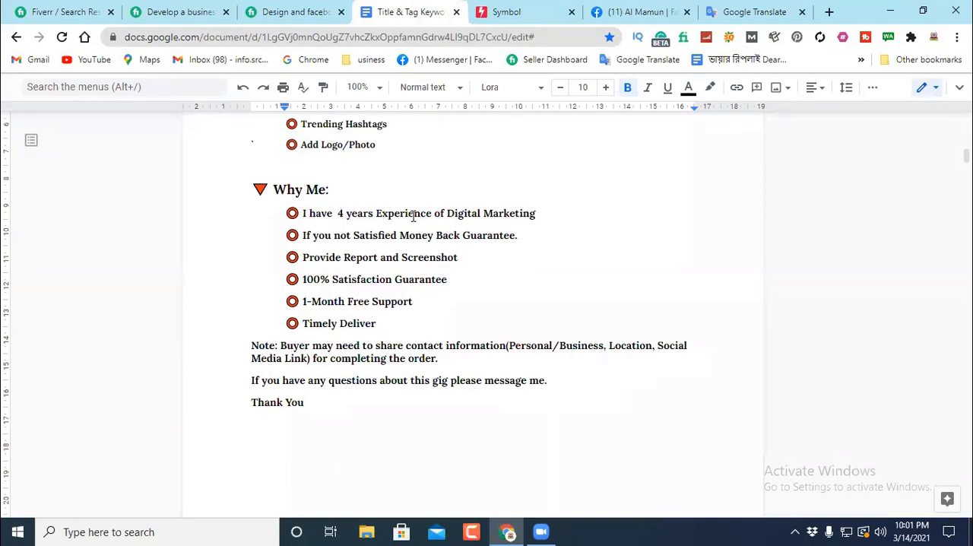
pyautogui.click(538, 213)
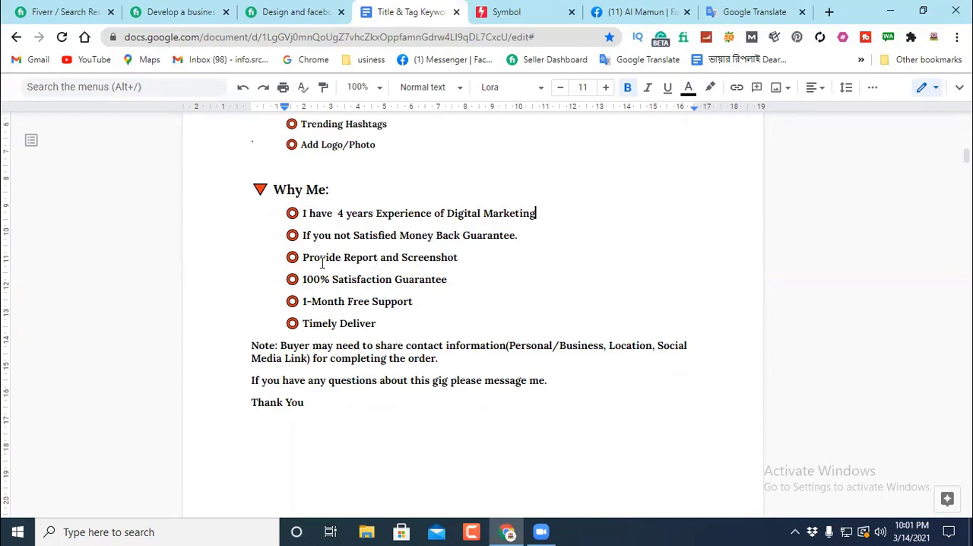
# Step: Delete the "100% Satisfaction Guarantee" bullet and its empty line from the Why Me list
pyautogui.click(379, 257)
pyautogui.click(447, 279)
pyautogui.moveTo(449, 279); pyautogui.dragTo(275, 279)
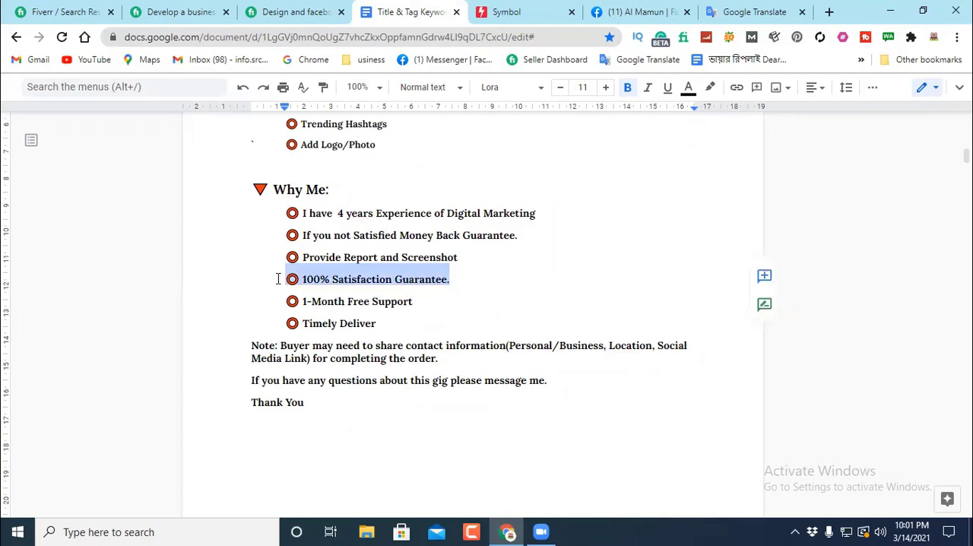
pyautogui.press('BackSpace')
pyautogui.press('BackSpace')
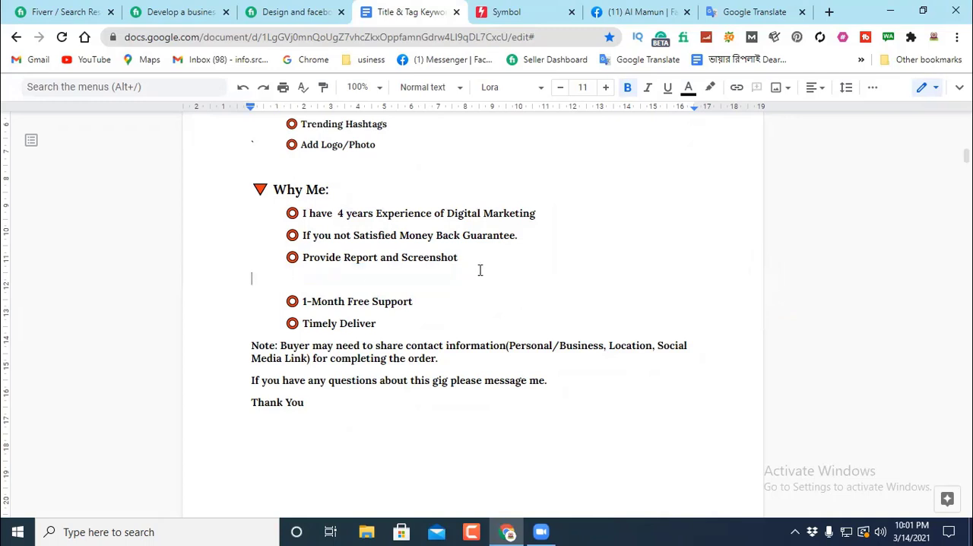
pyautogui.press('BackSpace')
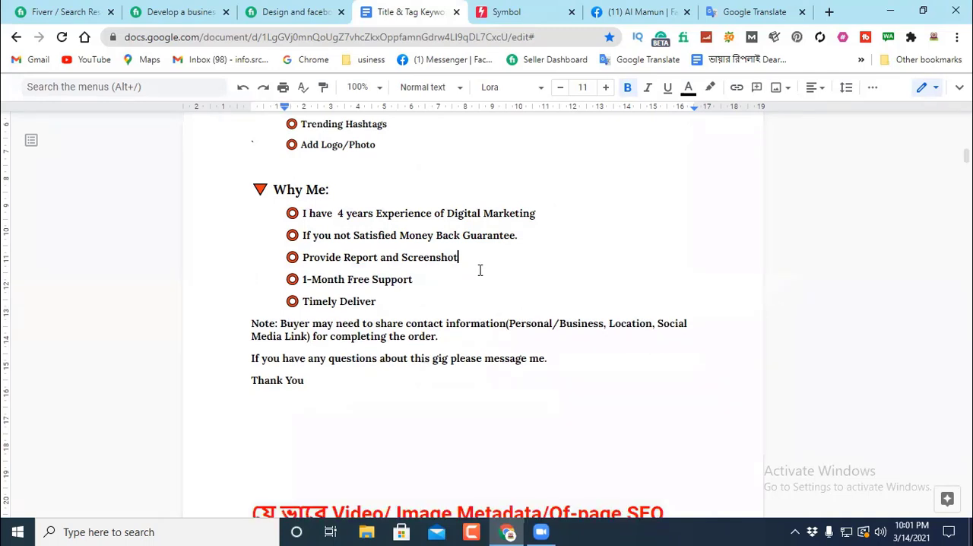
# Step: End the "1-Month Free Support" and "Timely Deliver" bullets in the Why Me list with periods
pyautogui.click(415, 279)
pyautogui.scroll(-1, 464, 278)
pyautogui.scroll(3, 311, 328)
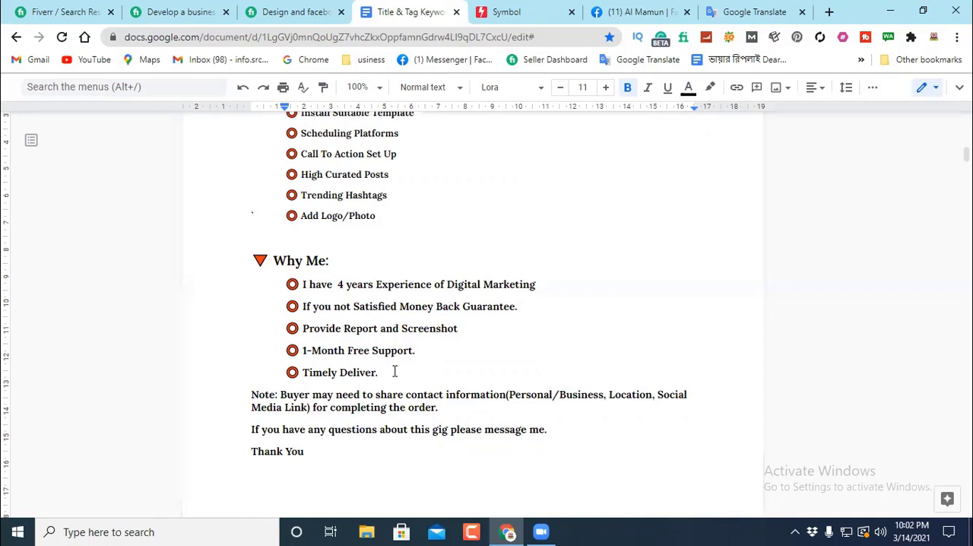
# Step: Add a new line below "Timely Deliver." and start it with a copy of that bullet's red circle symbol
pyautogui.press('Return')
pyautogui.press('Return')
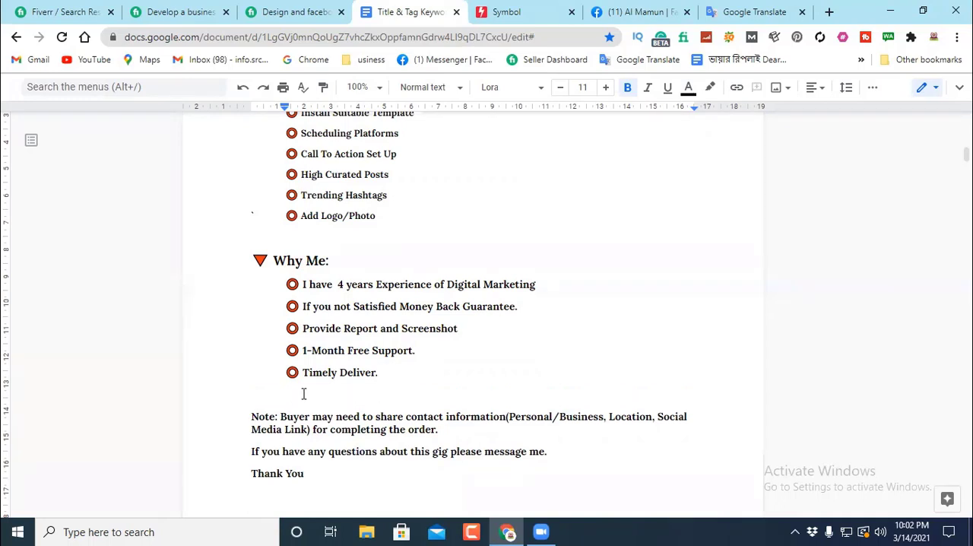
pyautogui.click(292, 373)
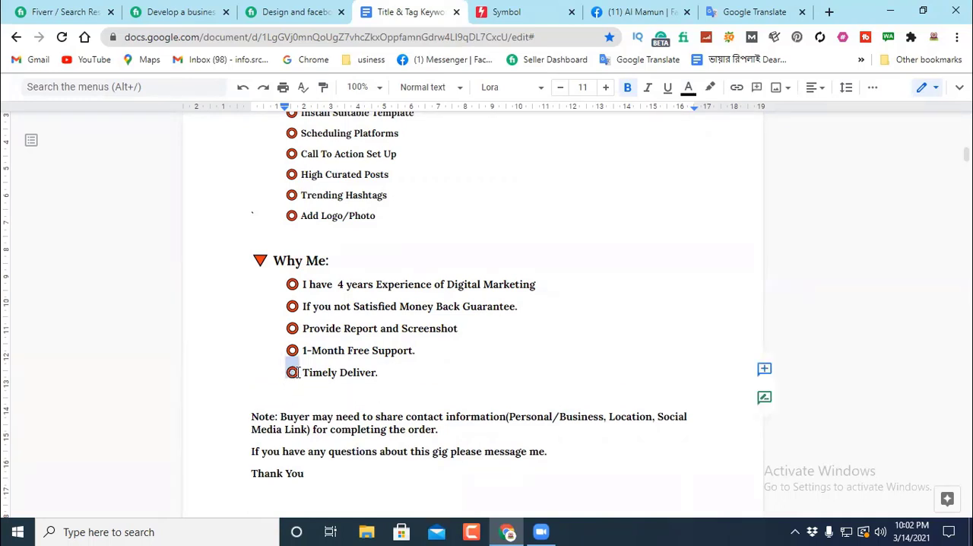
pyautogui.rightClick(293, 372)
pyautogui.click(337, 154)
pyautogui.click(294, 395)
pyautogui.rightClick(297, 395)
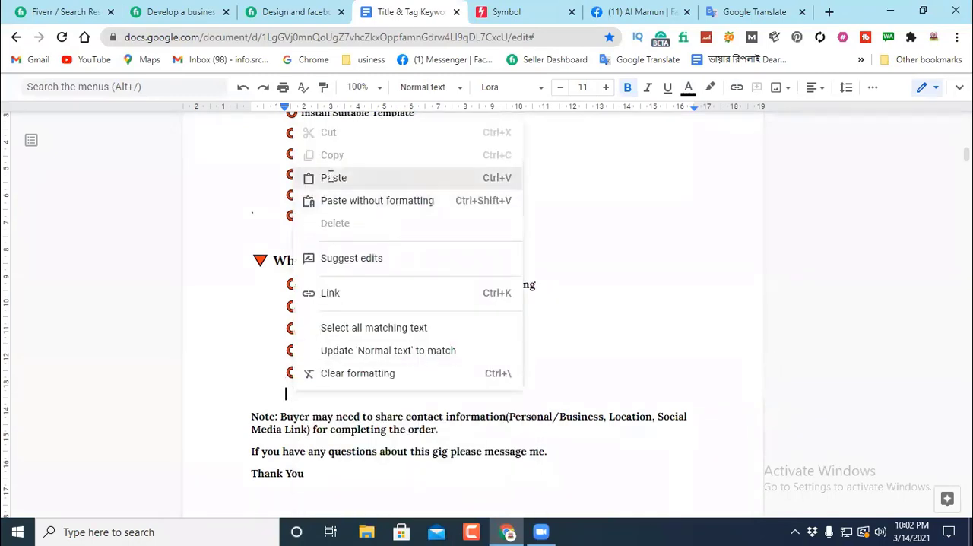
pyautogui.click(319, 175)
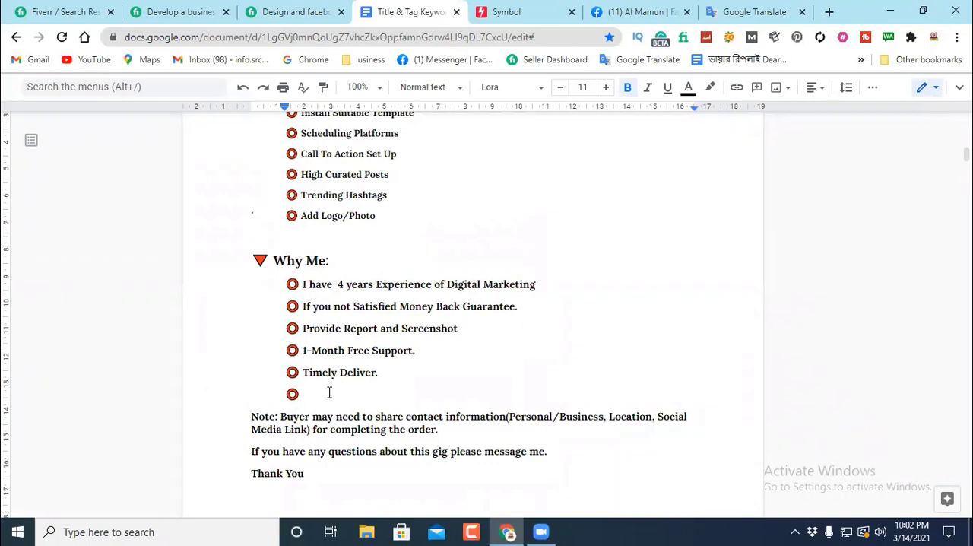
# Step: Enter "Quick Conversion" as the text of the new Why Me bullet, correcting the spelling with the suggested word
pyautogui.write('Quick Coveer')
pyautogui.press('BackSpace')
pyautogui.press('BackSpace')
pyautogui.write('rtion')
pyautogui.rightClick(370, 401)
pyautogui.click(422, 243)
# Step: Delete the "Note: Buyer may need to share contact information" paragraph and the blank line it leaves
pyautogui.scroll(-2, 445, 371)
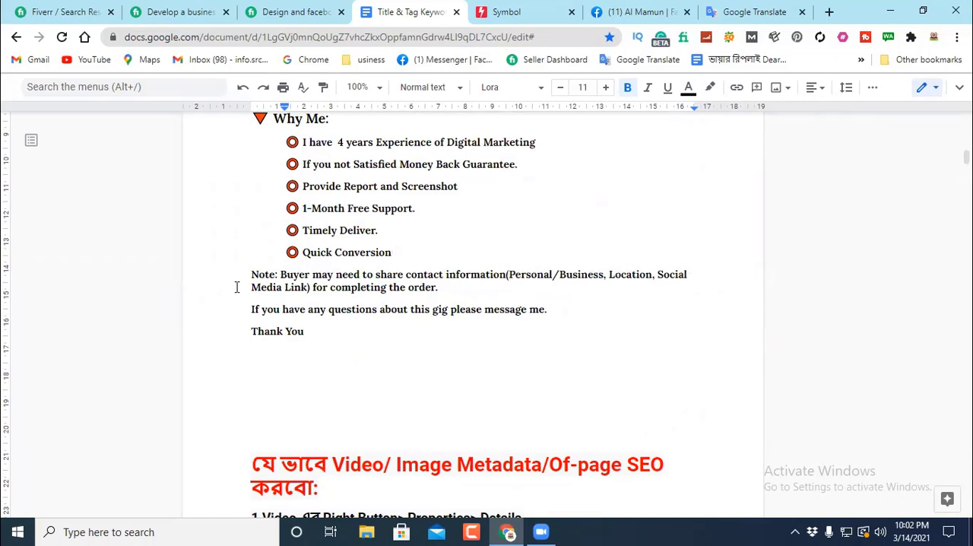
pyautogui.doubleClick(454, 288)
pyautogui.moveTo(454, 288); pyautogui.dragTo(247, 278)
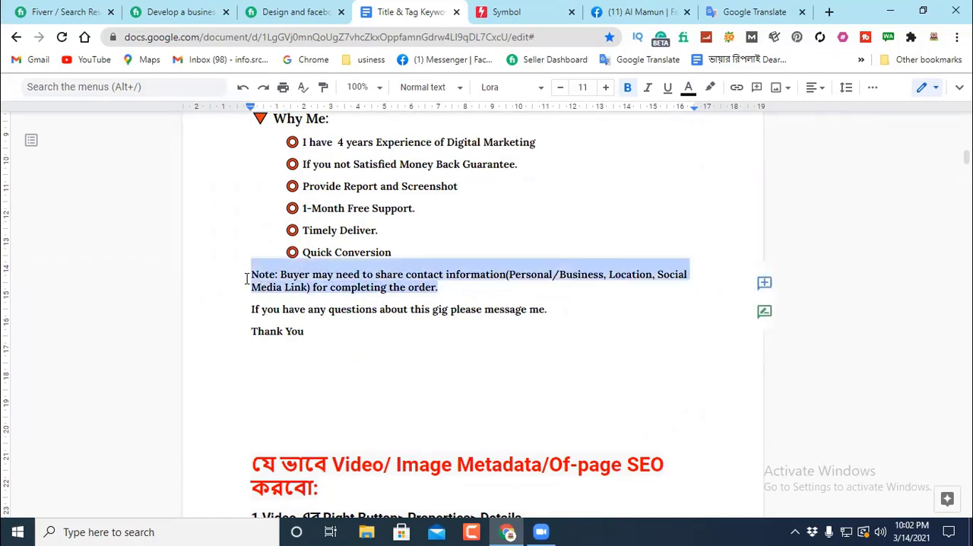
pyautogui.press('BackSpace')
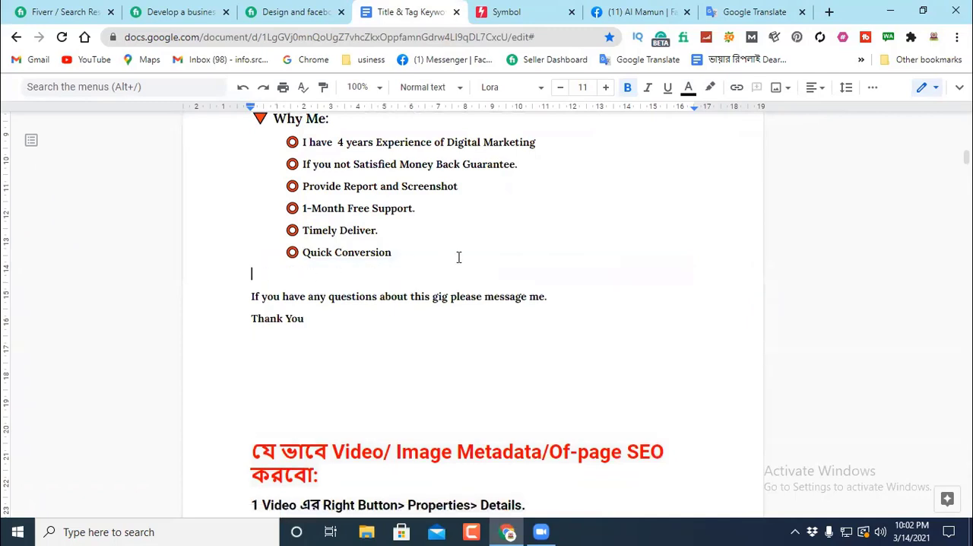
pyautogui.press('BackSpace')
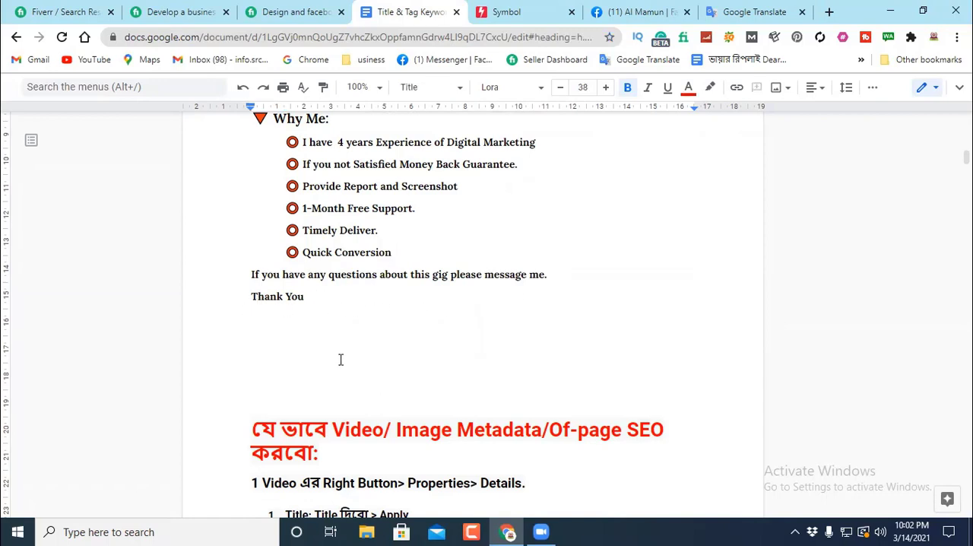
# Step: Add a one-line dashed separator below "Thank You" and trim the dashes that overflow
pyautogui.write('-----------------------------')
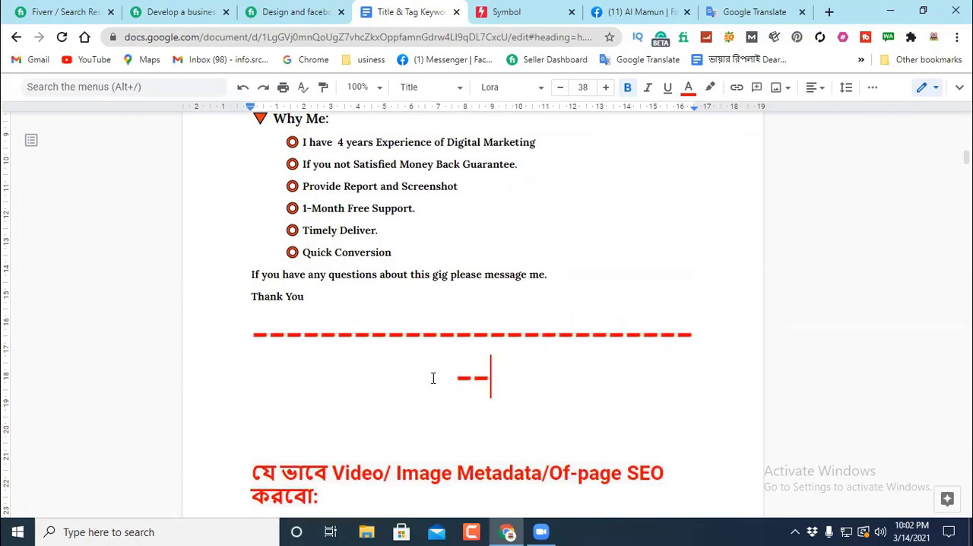
pyautogui.press('BackSpace')
pyautogui.press('BackSpace')
pyautogui.press('BackSpace')
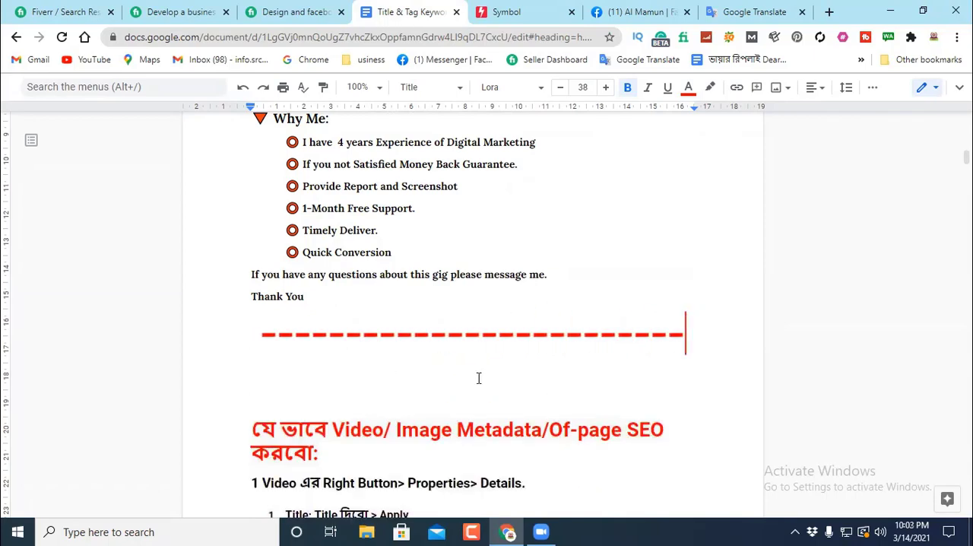
# Step: Check the gig creation steps at the start of the document up to FAQ, and switch to the Fiverr search results
pyautogui.scroll(12, 501, 271)
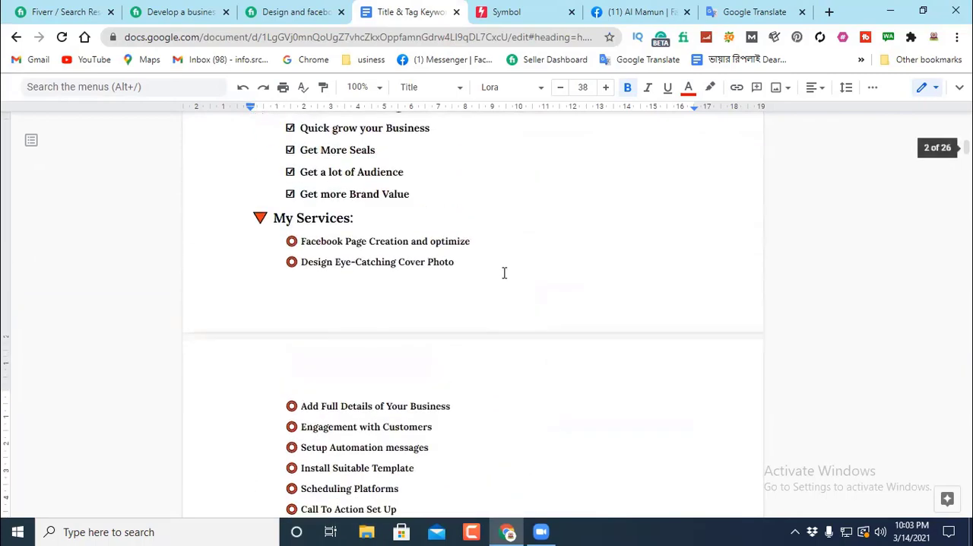
pyautogui.scroll(15, 502, 271)
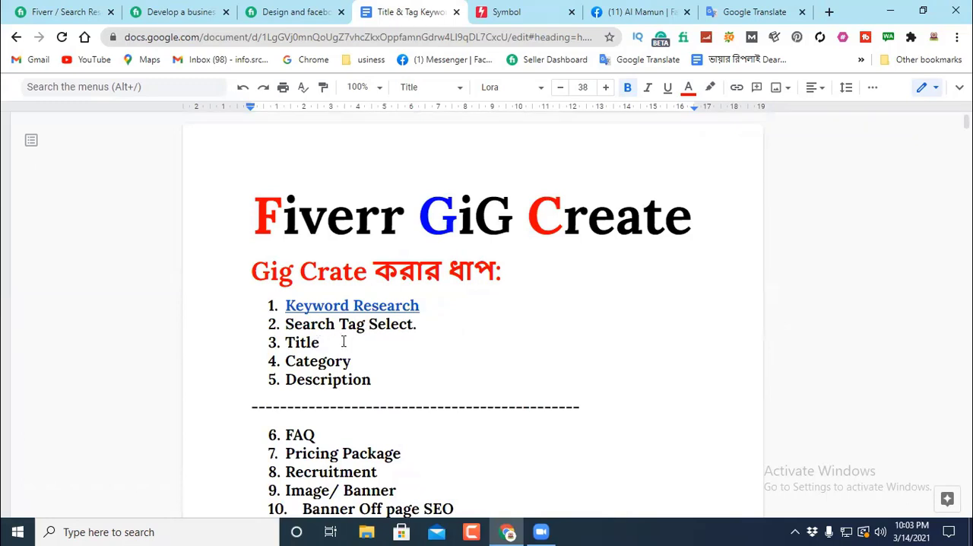
pyautogui.scroll(-2, 397, 369)
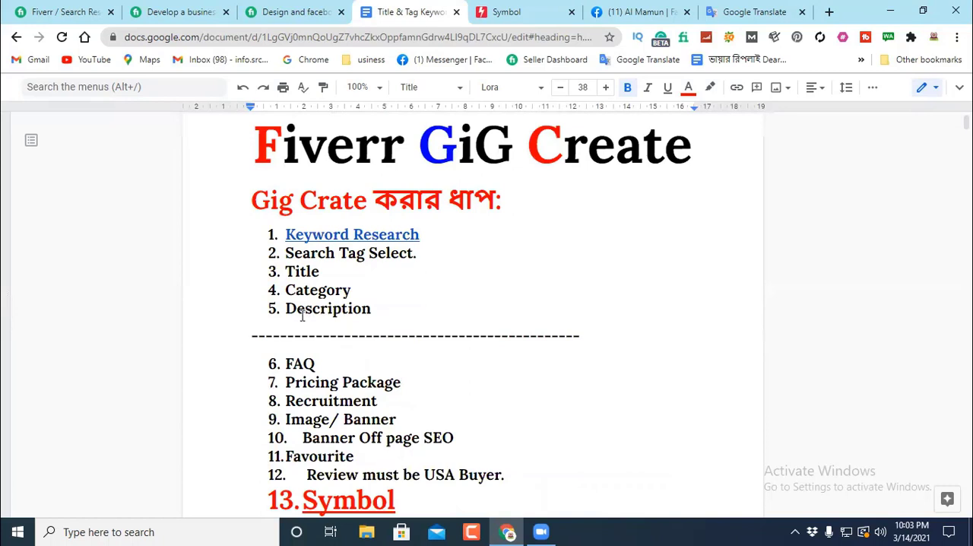
pyautogui.doubleClick(324, 363)
pyautogui.moveTo(333, 364); pyautogui.dragTo(284, 364)
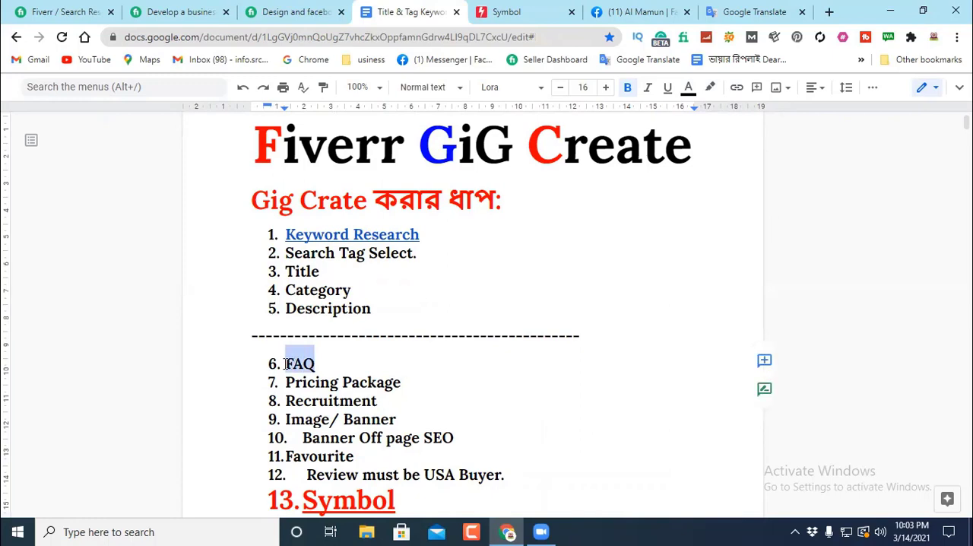
pyautogui.click(161, 13)
pyautogui.click(67, 10)
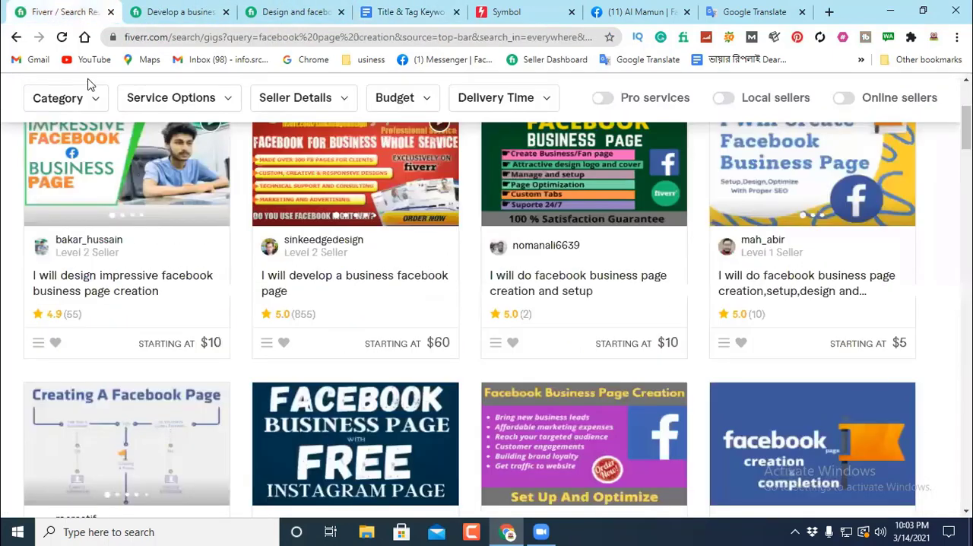
# Step: Switch to the "Develop a business facebook page" gig and review the questions listed in its FAQ section
pyautogui.click(178, 13)
pyautogui.scroll(4, 254, 228)
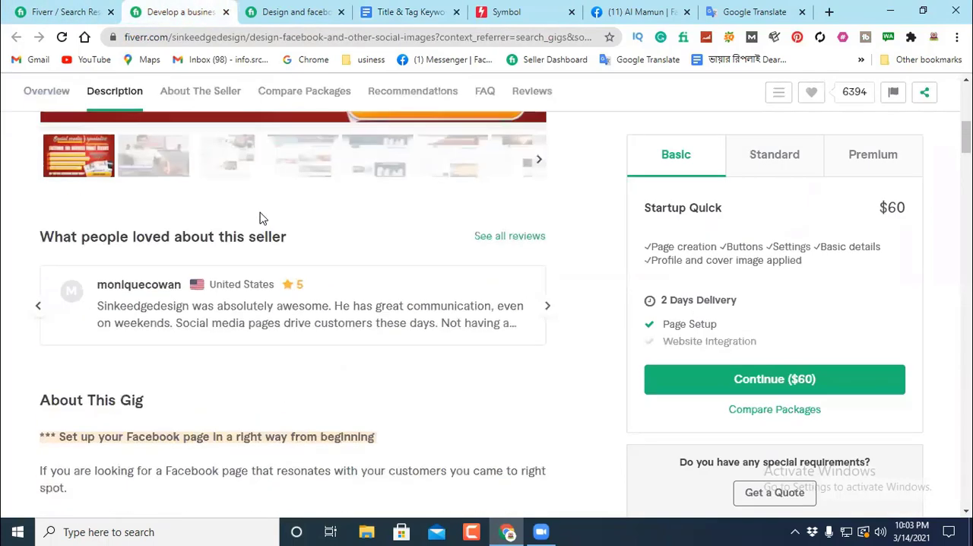
pyautogui.scroll(-10, 266, 211)
pyautogui.scroll(-10, 261, 213)
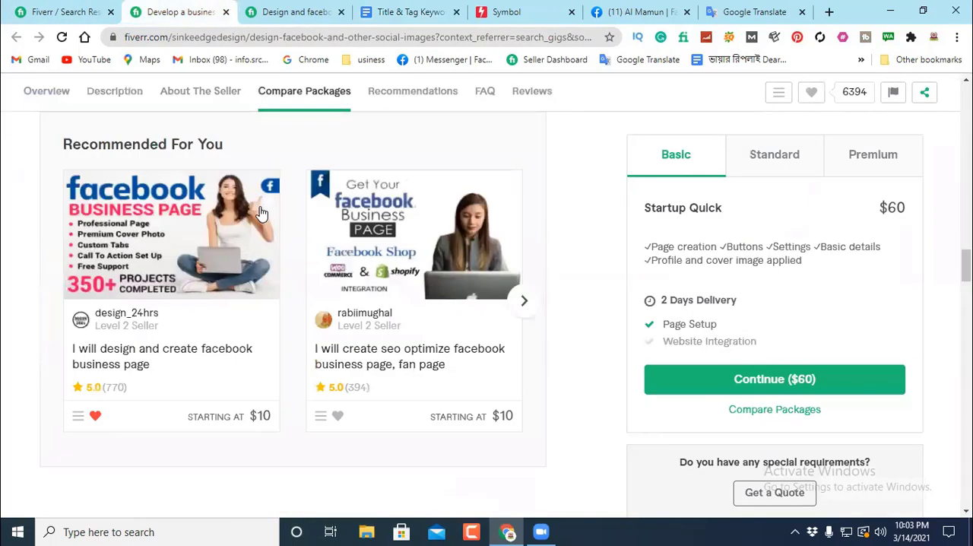
pyautogui.scroll(2, 330, 176)
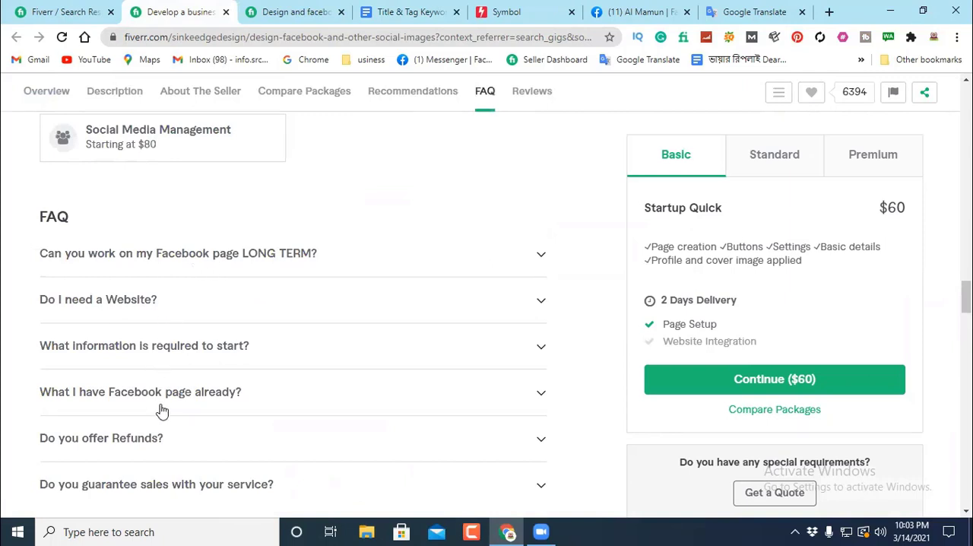
pyautogui.scroll(-2, 185, 327)
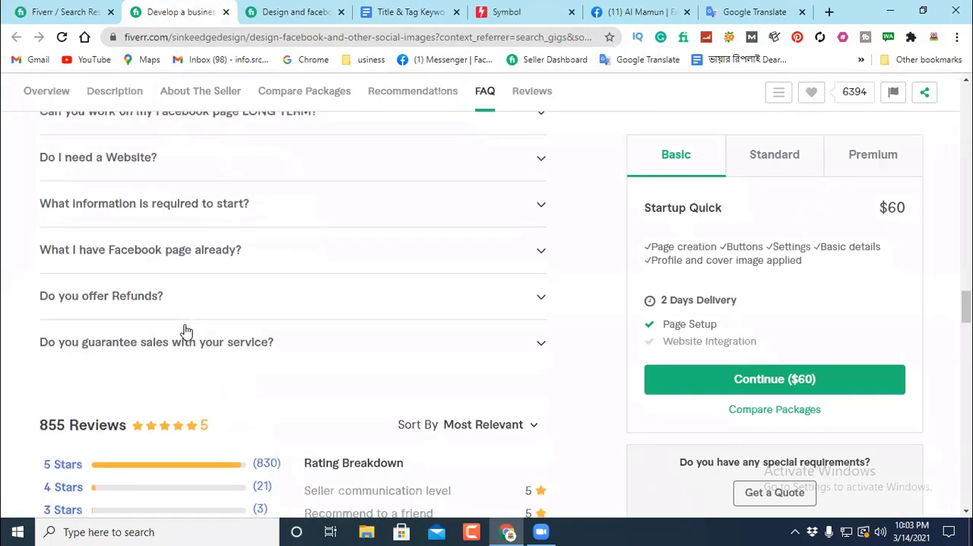
pyautogui.scroll(1, 184, 330)
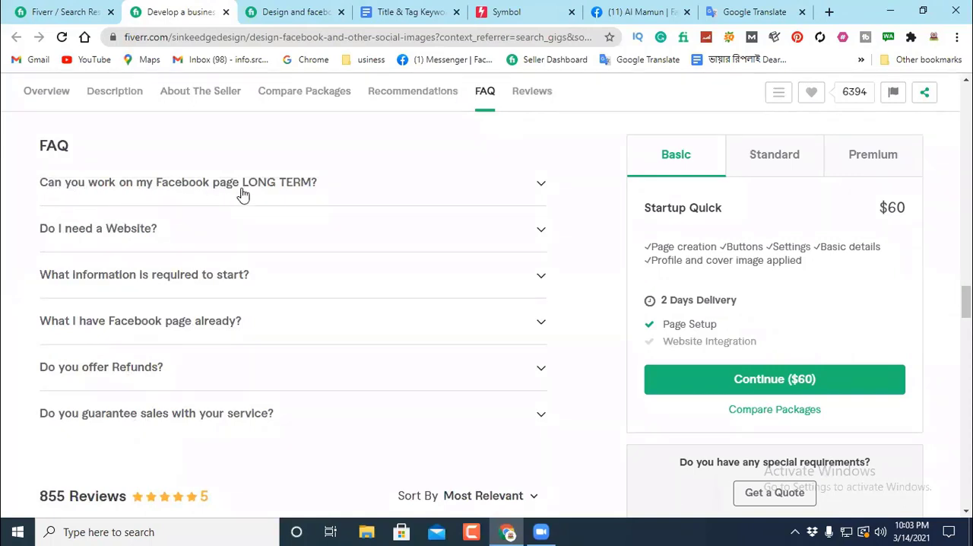
# Step: Expand the FAQ question "Can you work on my Facebook page LONG TERM?" and examine its answer
pyautogui.click(296, 189)
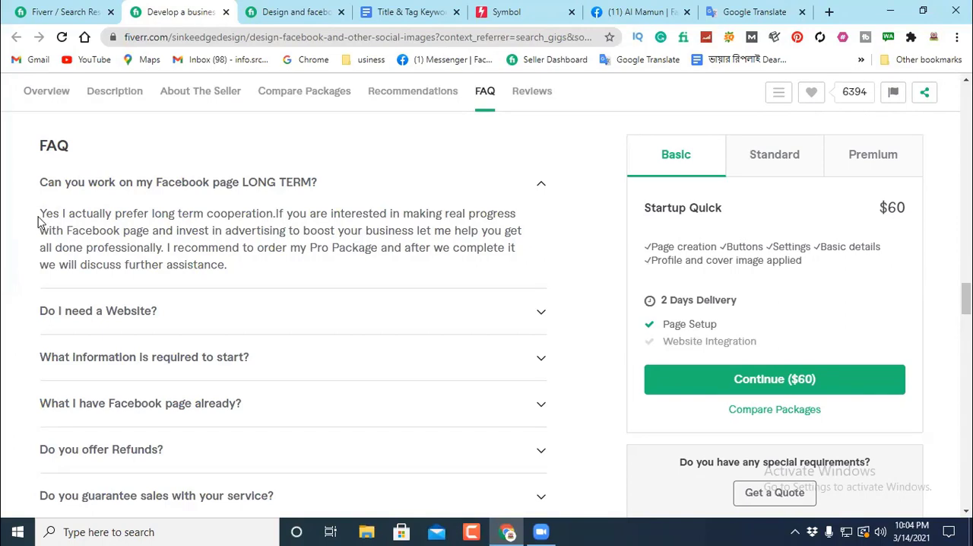
pyautogui.moveTo(39, 214)
pyautogui.mouseDown()
pyautogui.moveTo(235, 277)
pyautogui.moveTo(239, 263)
pyautogui.moveTo(31, 221)
pyautogui.mouseUp()
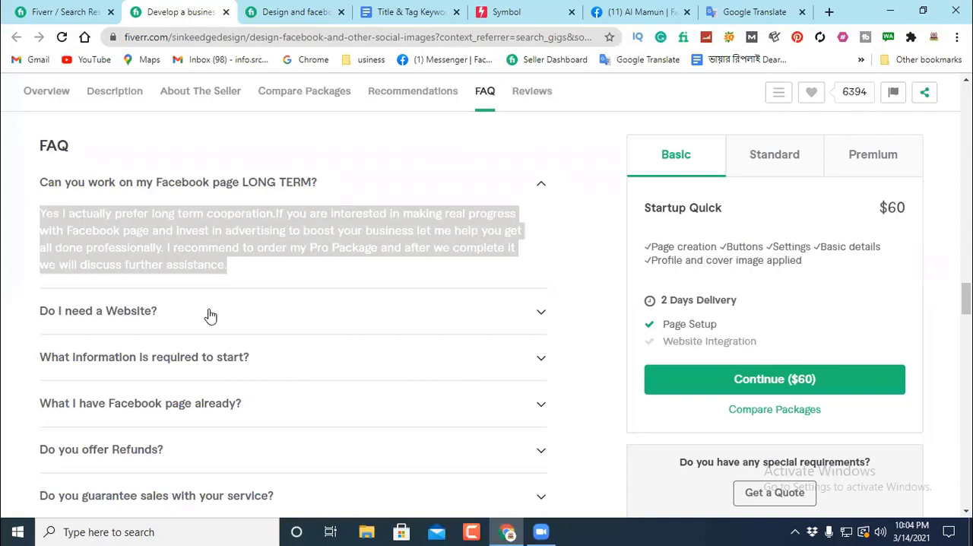
pyautogui.click(235, 262)
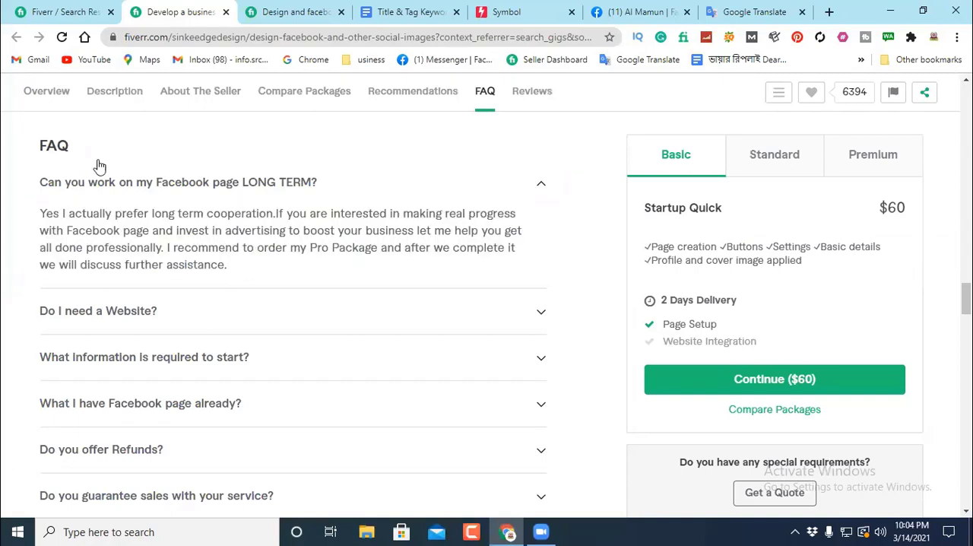
pyautogui.moveTo(37, 182)
pyautogui.mouseDown()
pyautogui.moveTo(326, 184)
pyautogui.moveTo(38, 186)
pyautogui.mouseUp()
pyautogui.click(39, 186)
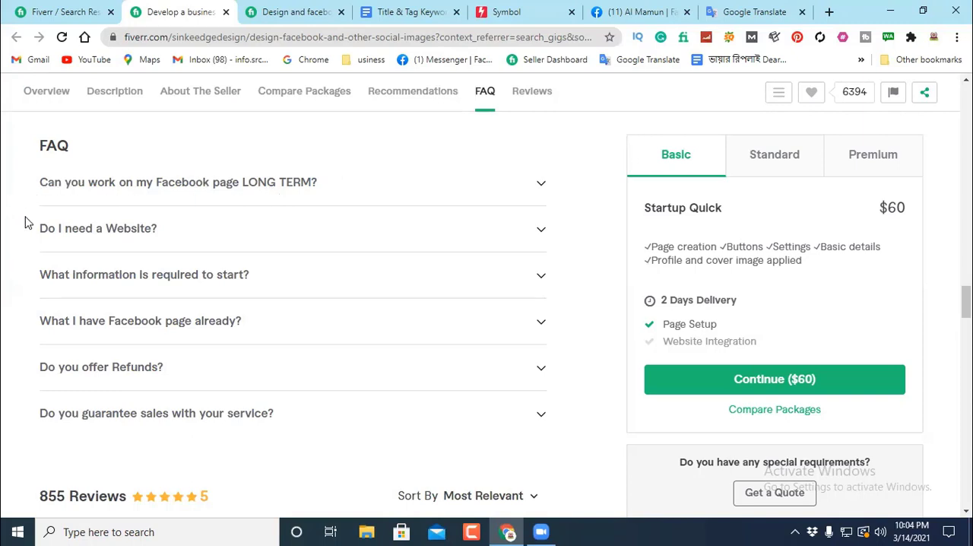
pyautogui.click(150, 183)
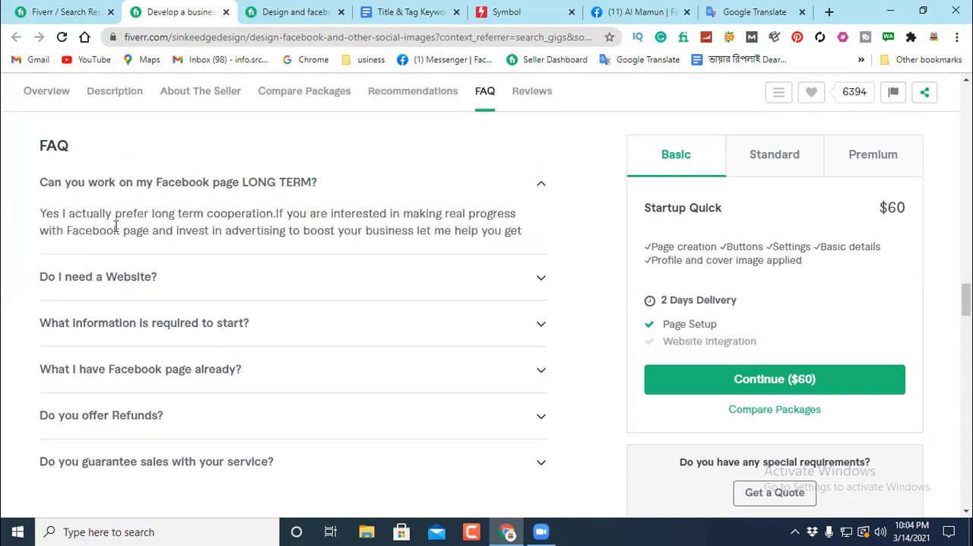
# Step: Copy the long-term work answer and translate it from English to Bengali in Google Translate, replacing the word "develop"
pyautogui.moveTo(40, 212); pyautogui.dragTo(251, 277)
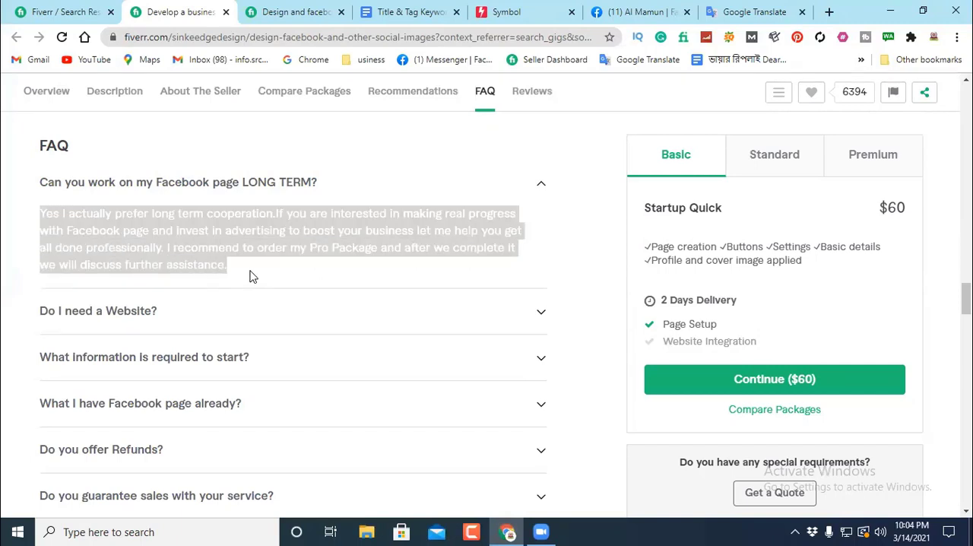
pyautogui.rightClick(192, 243)
pyautogui.click(228, 254)
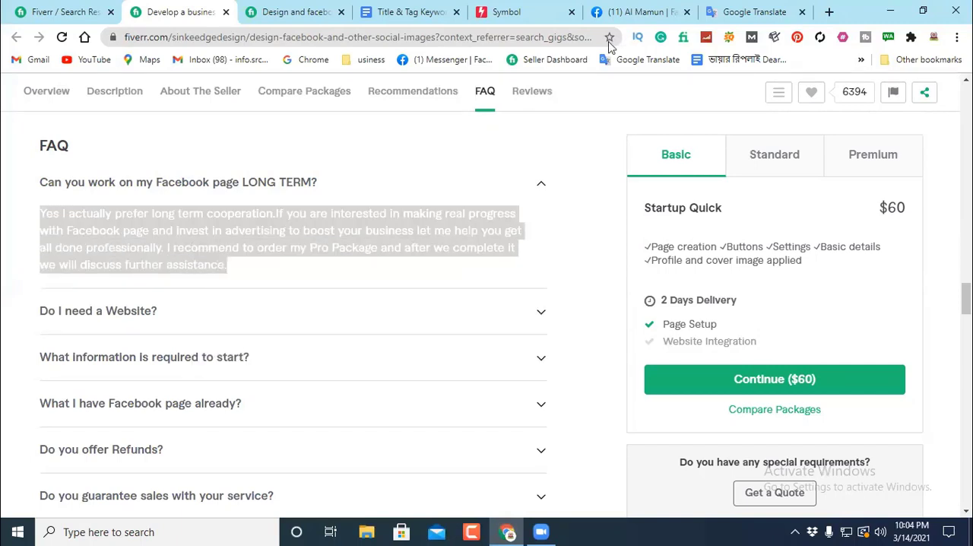
pyautogui.click(752, 11)
pyautogui.moveTo(111, 228); pyautogui.dragTo(29, 224)
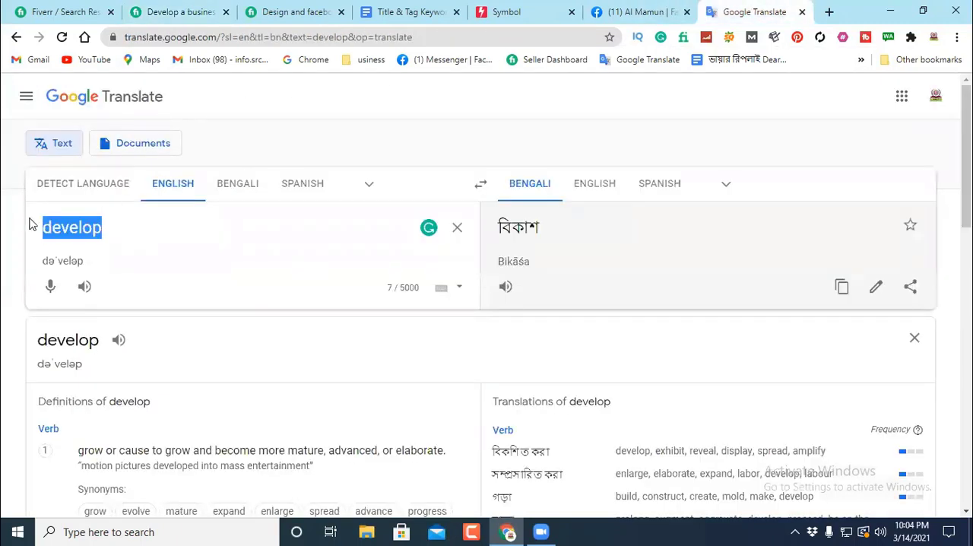
pyautogui.press('BackSpace')
pyautogui.rightClick(52, 225)
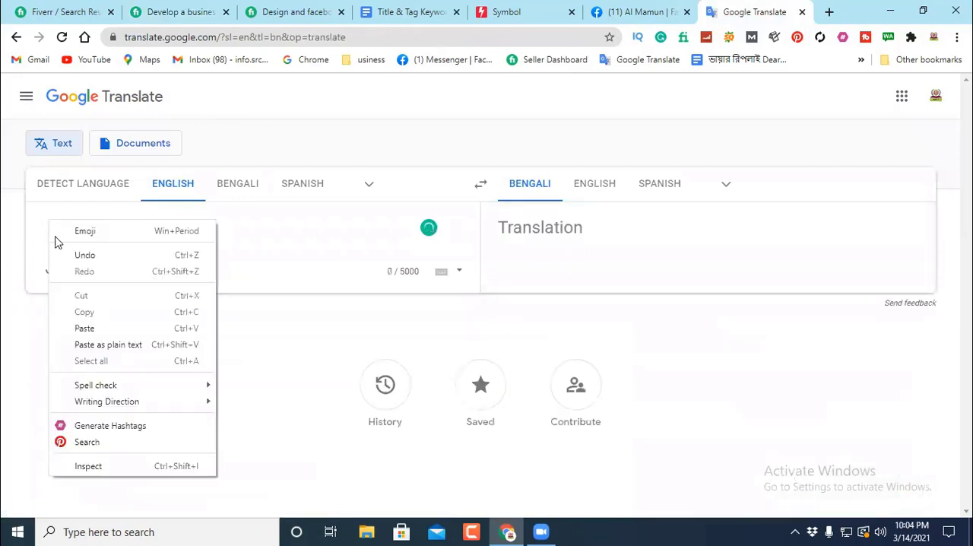
pyautogui.click(97, 325)
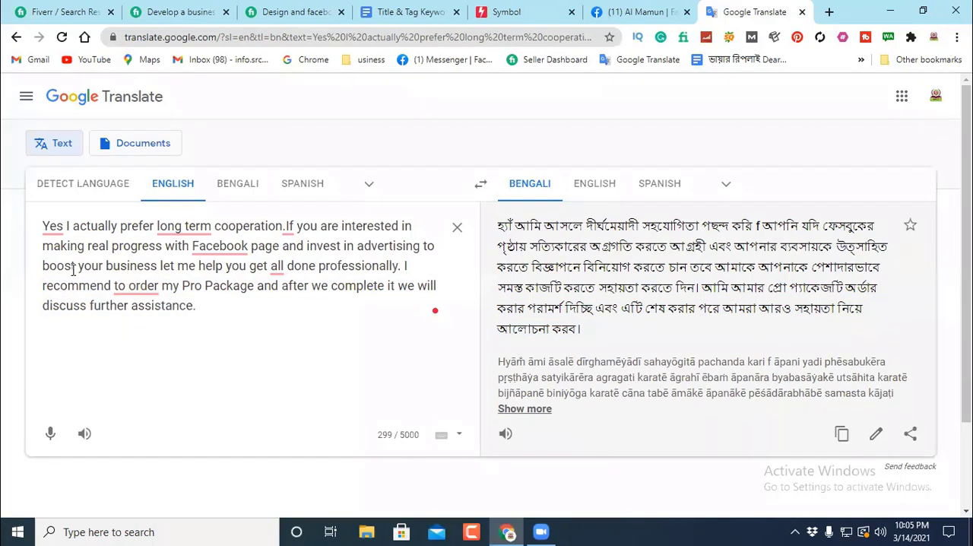
pyautogui.moveTo(74, 265); pyautogui.dragTo(43, 262)
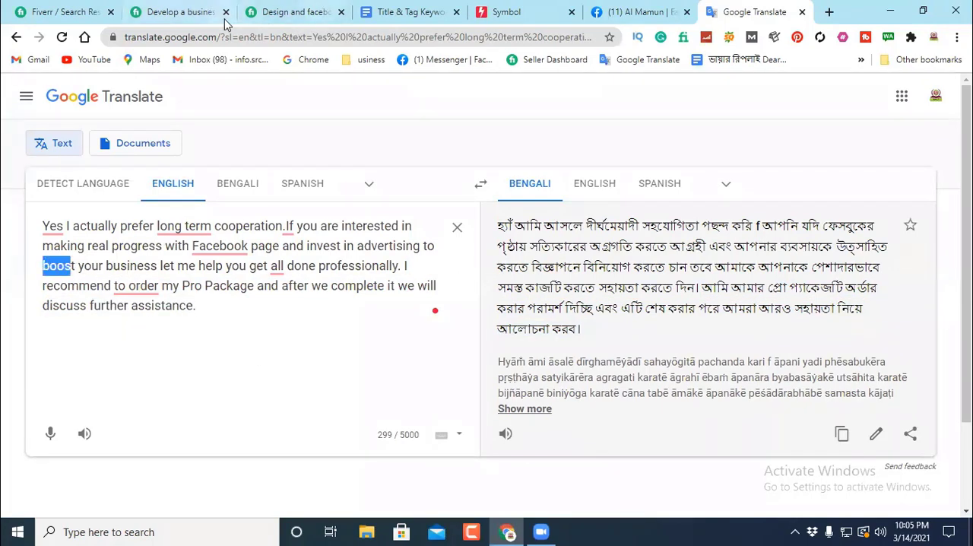
# Step: Close the "Develop a business facebook page" gig and go to the FAQ section of the $5 Facebook page gig
pyautogui.click(190, 13)
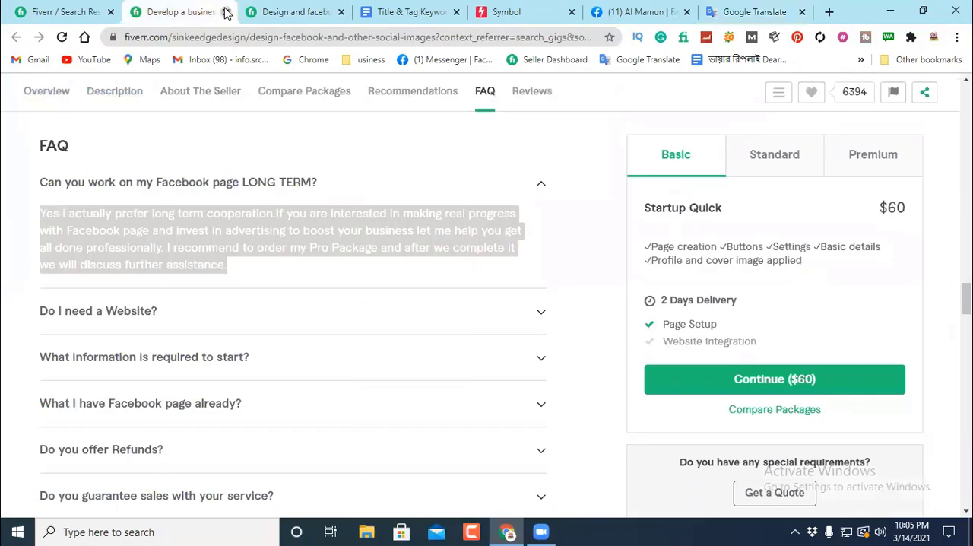
pyautogui.click(225, 12)
pyautogui.click(371, 152)
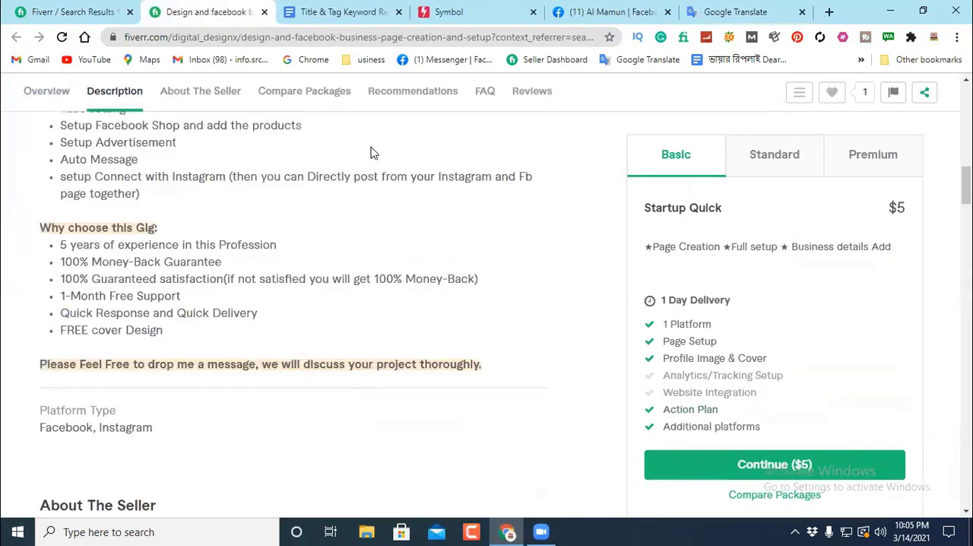
pyautogui.scroll(-3, 310, 210)
pyautogui.scroll(-12, 310, 214)
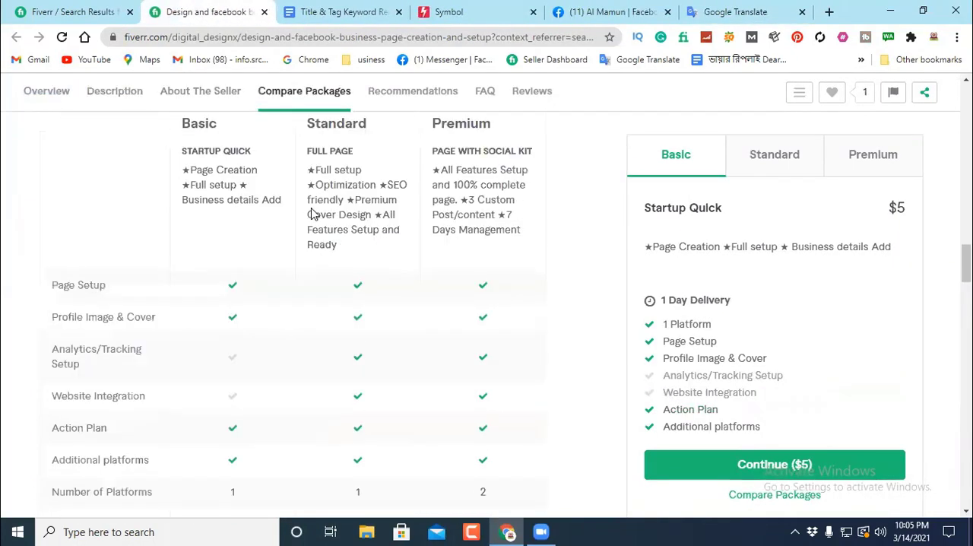
pyautogui.scroll(-1, 307, 212)
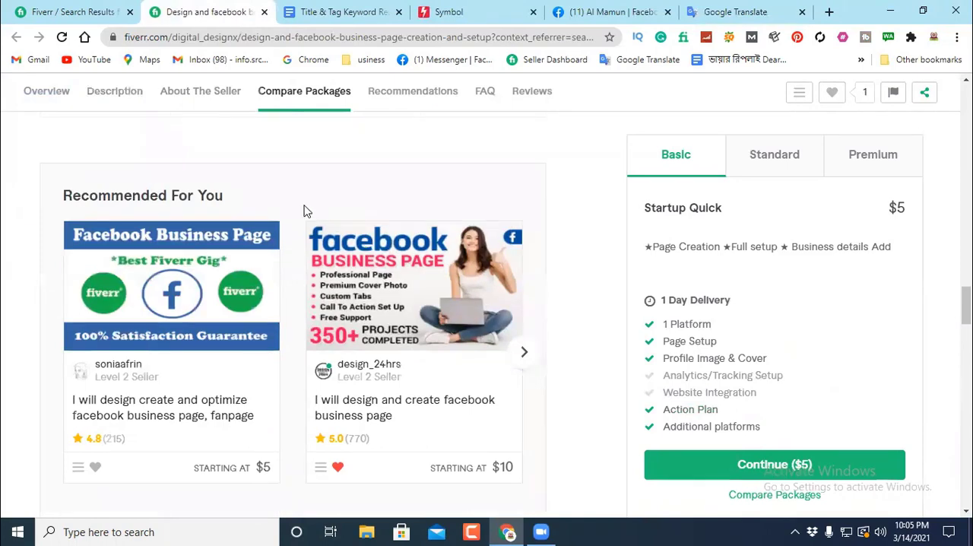
pyautogui.scroll(-5, 304, 211)
pyautogui.scroll(-1, 109, 191)
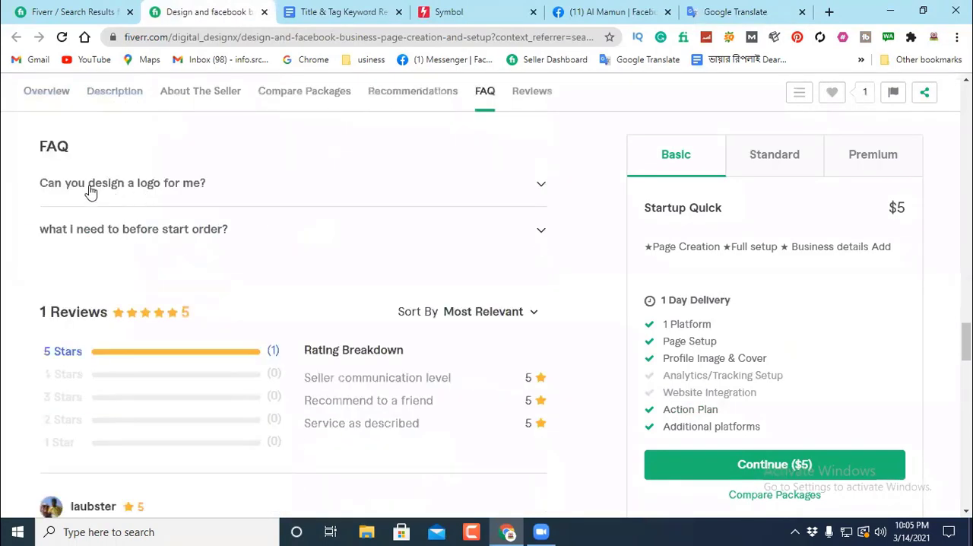
# Step: Examine the FAQ answers to "Can you design a logo for me?" and "what I need to before start order?"
pyautogui.click(130, 190)
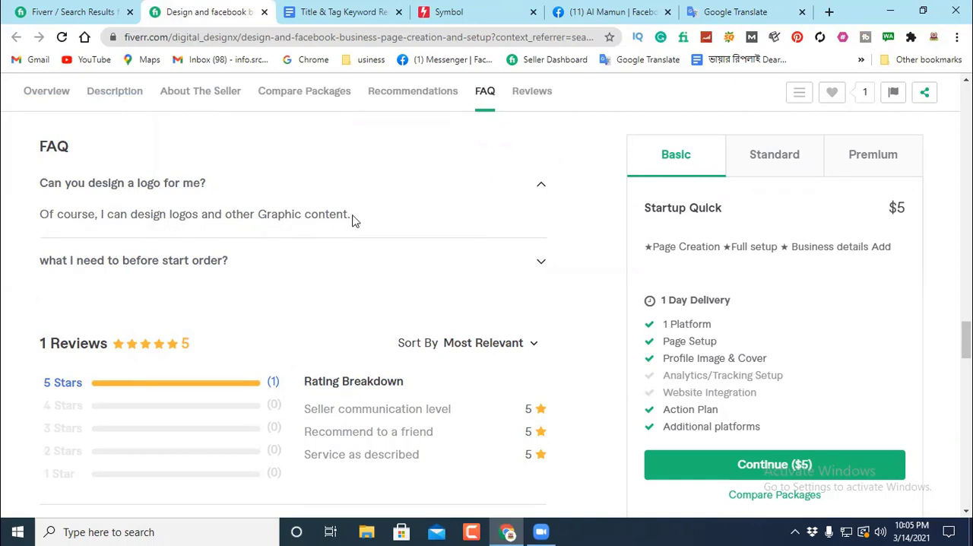
pyautogui.click(189, 262)
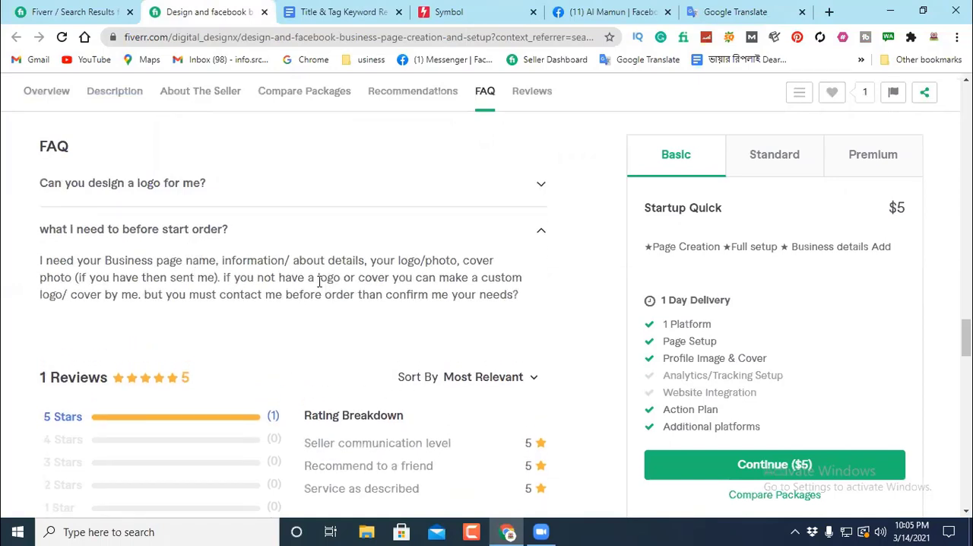
pyautogui.moveTo(40, 258); pyautogui.dragTo(558, 289)
pyautogui.click(239, 178)
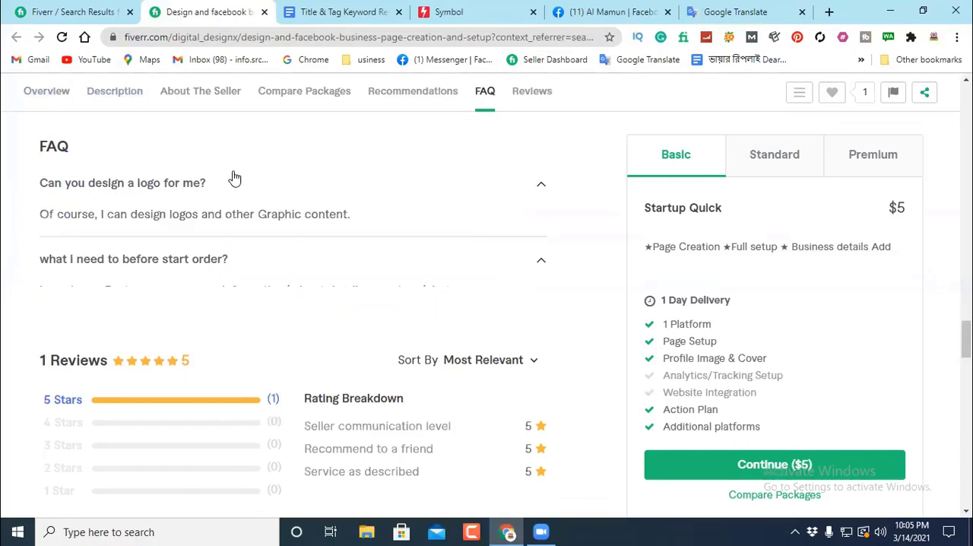
pyautogui.scroll(3, 232, 182)
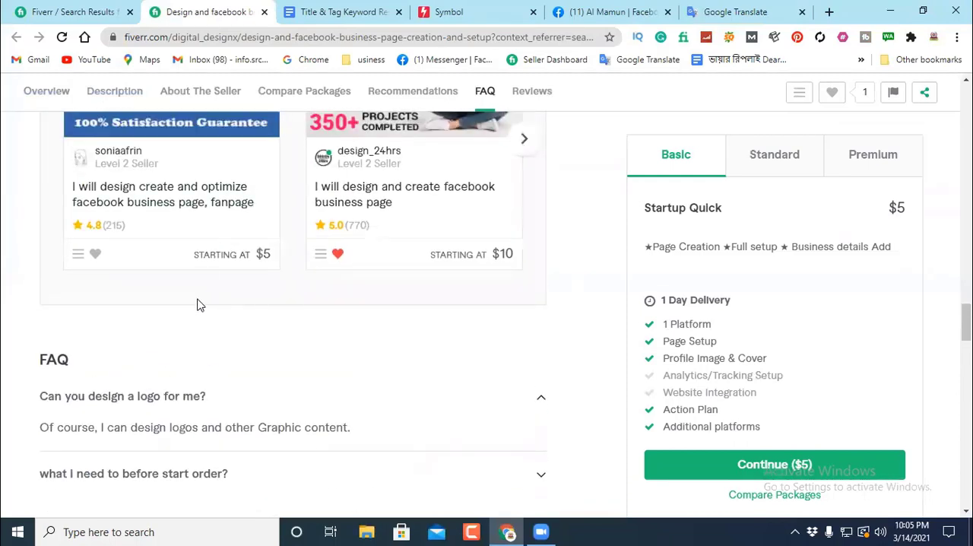
pyautogui.scroll(-2, 250, 339)
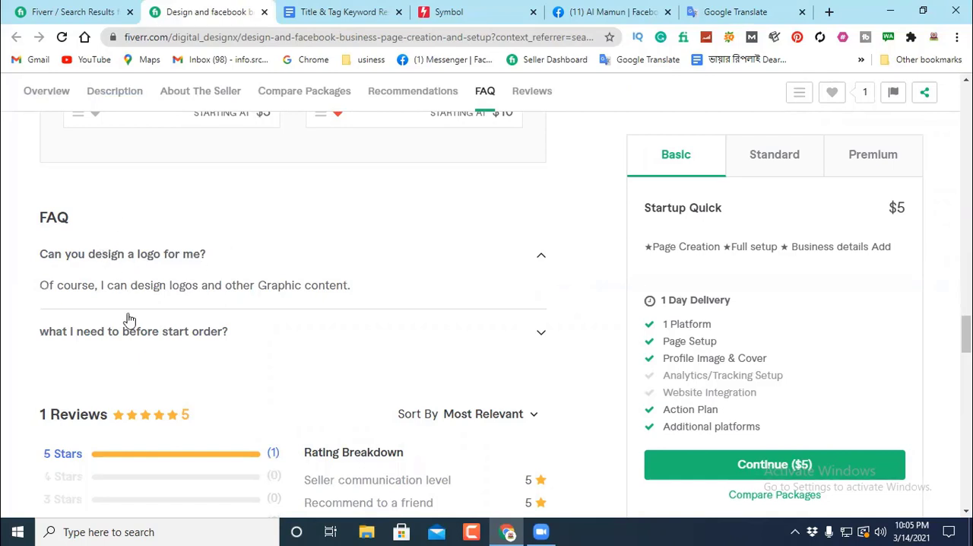
pyautogui.scroll(2, 297, 184)
# Step: Return to the gig creation document in Google Docs and check the step list from Category to FAQ
pyautogui.click(93, 11)
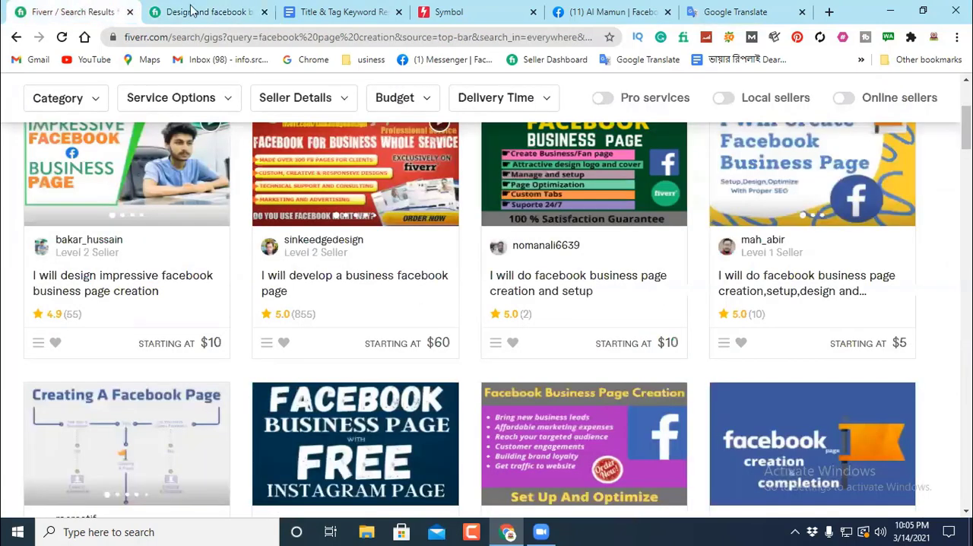
pyautogui.click(341, 6)
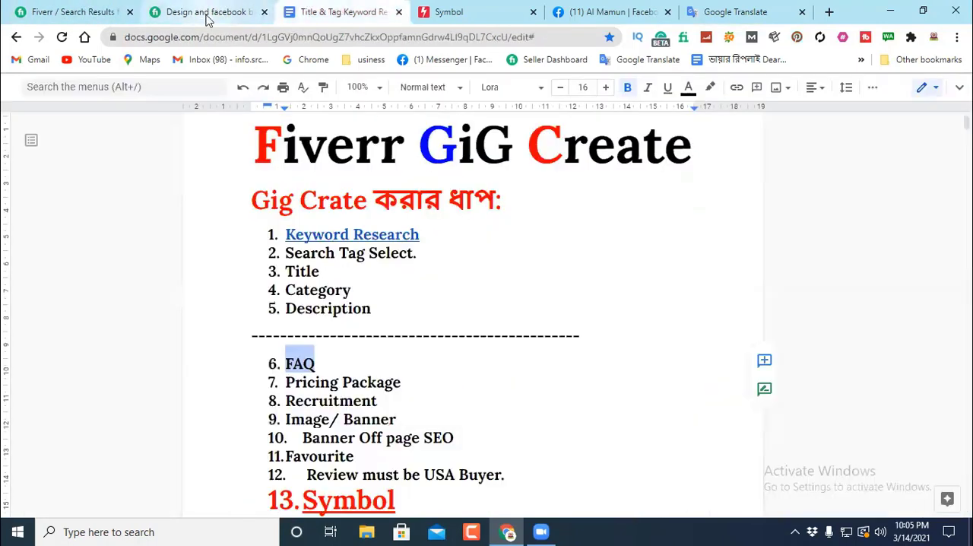
pyautogui.click(417, 298)
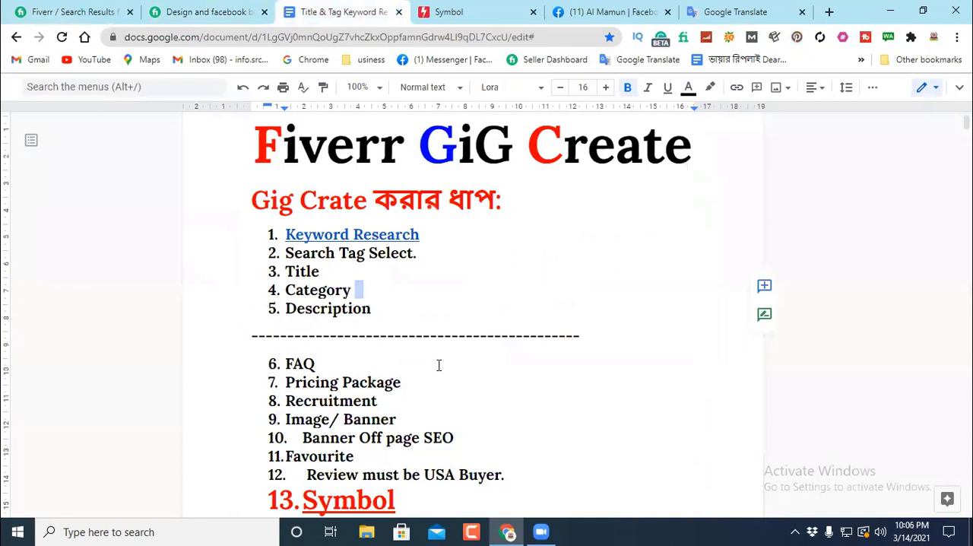
pyautogui.click(528, 305)
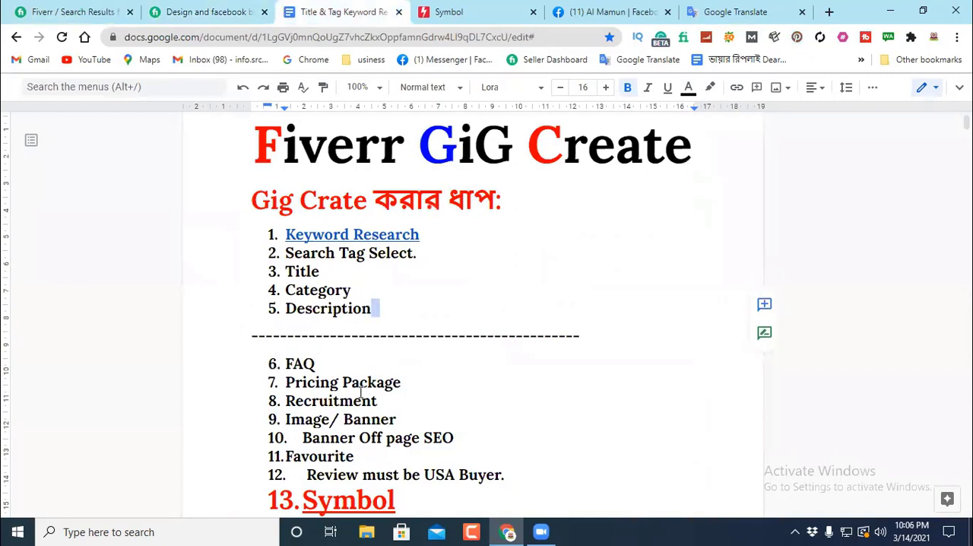
pyautogui.moveTo(332, 359); pyautogui.dragTo(254, 358)
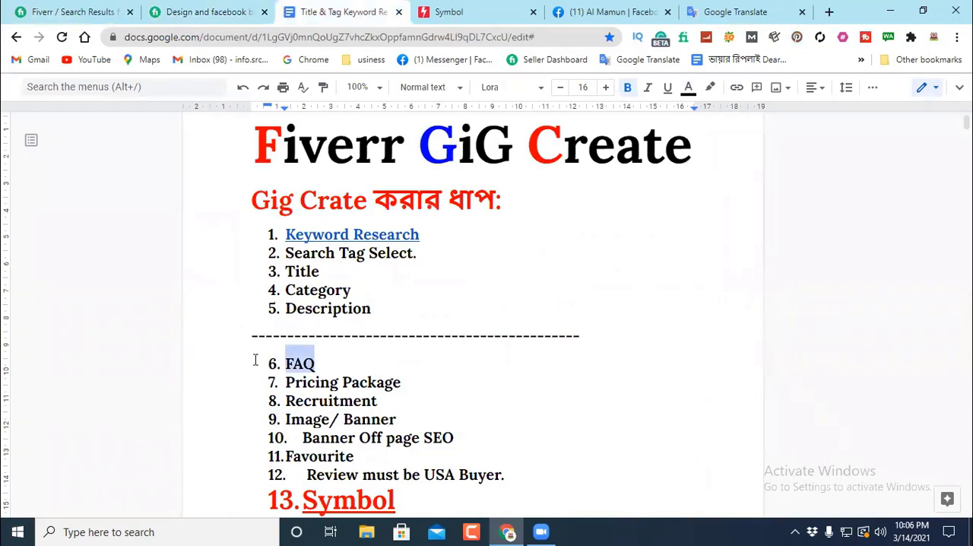
pyautogui.click(361, 366)
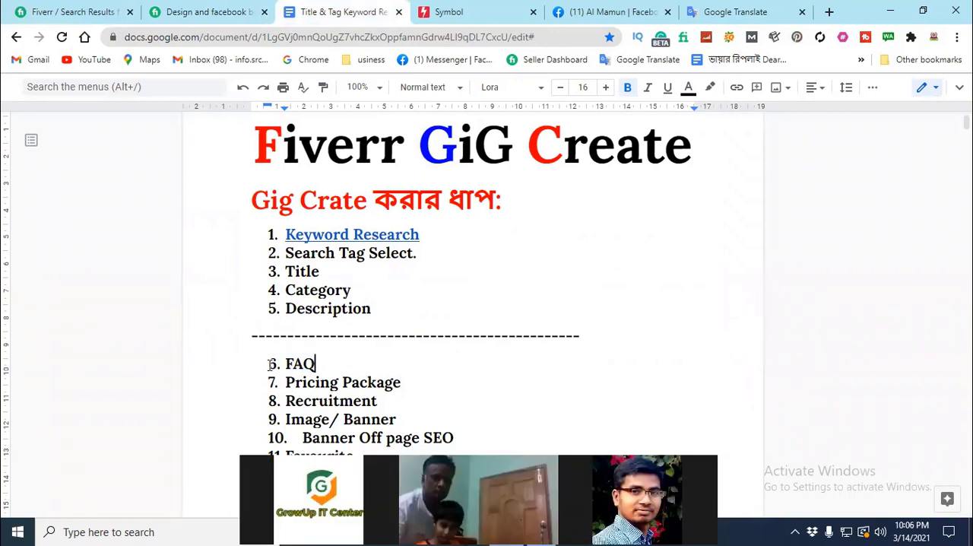